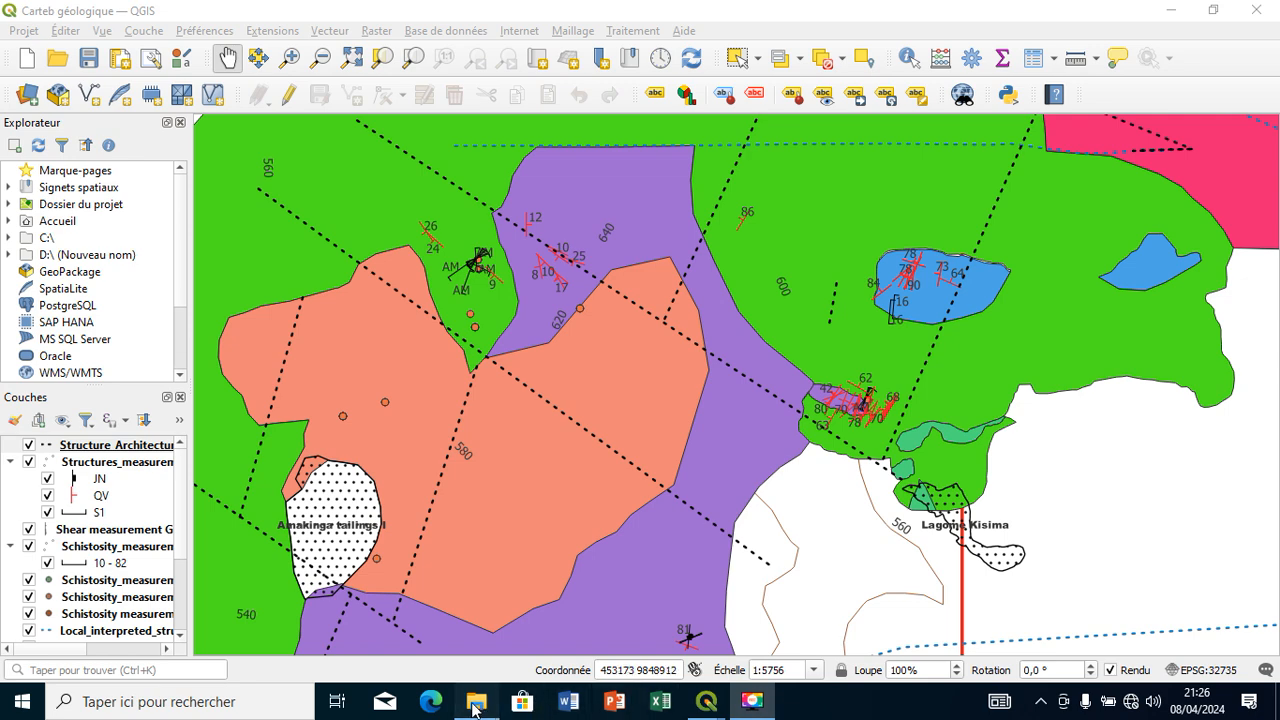
- In File Explorer, open Vidéos formation > Formation QGIS Appliquée en exploration > Tsh Geology shapefile _Update on drive D: and look through its files
{"action": "left_click", "coordinate": [475, 704]}
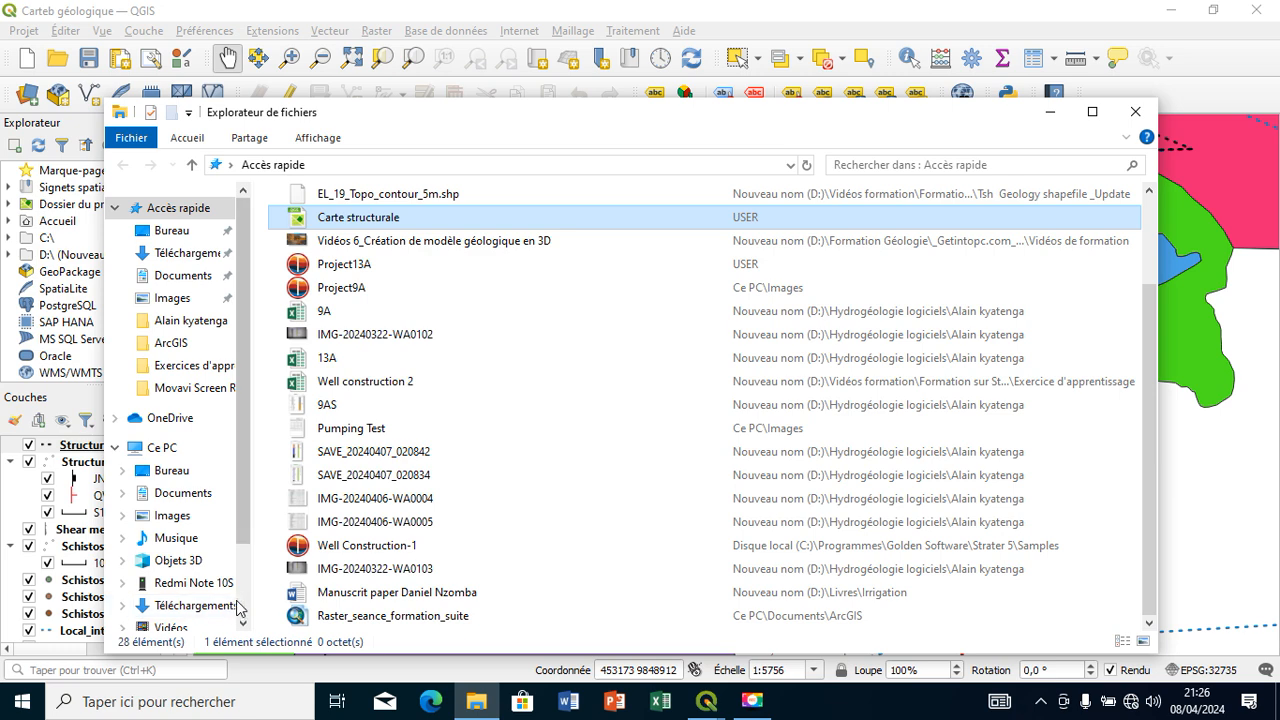
{"action": "scroll", "coordinate": [238, 608], "scroll_direction": "down", "scroll_amount": 2}
{"action": "left_click", "coordinate": [232, 567]}
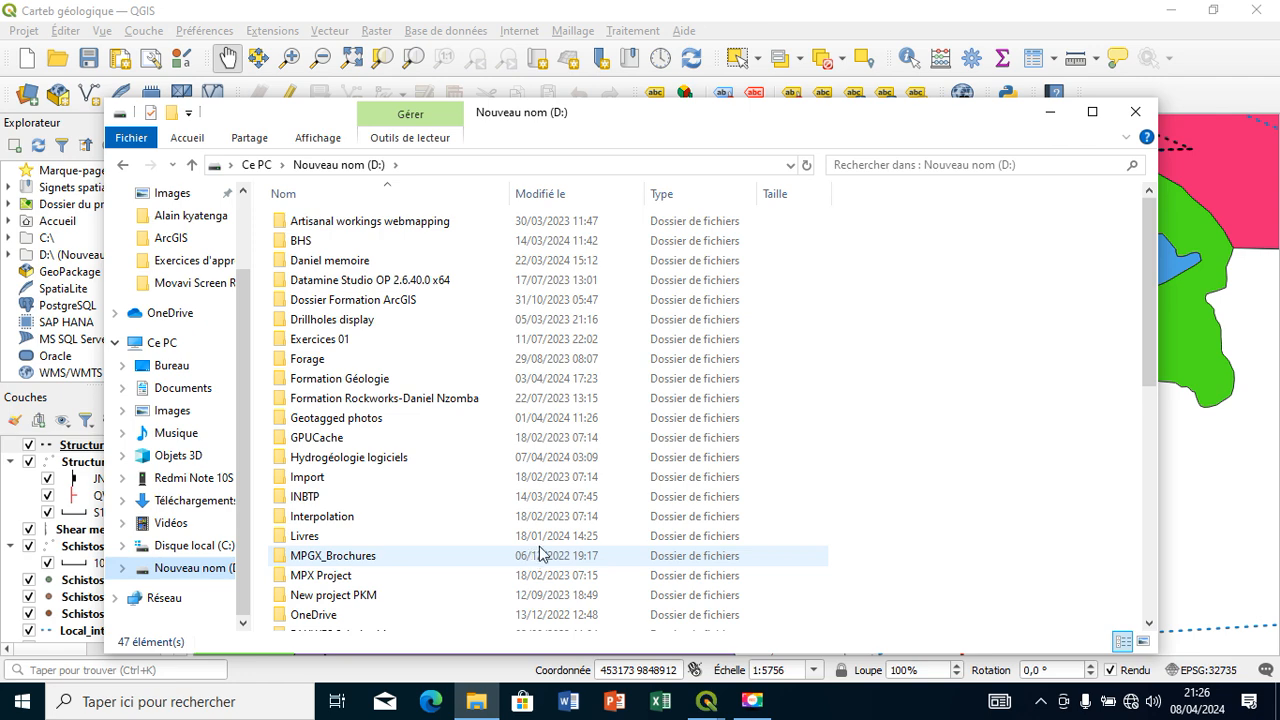
{"action": "left_click", "coordinate": [1150, 585]}
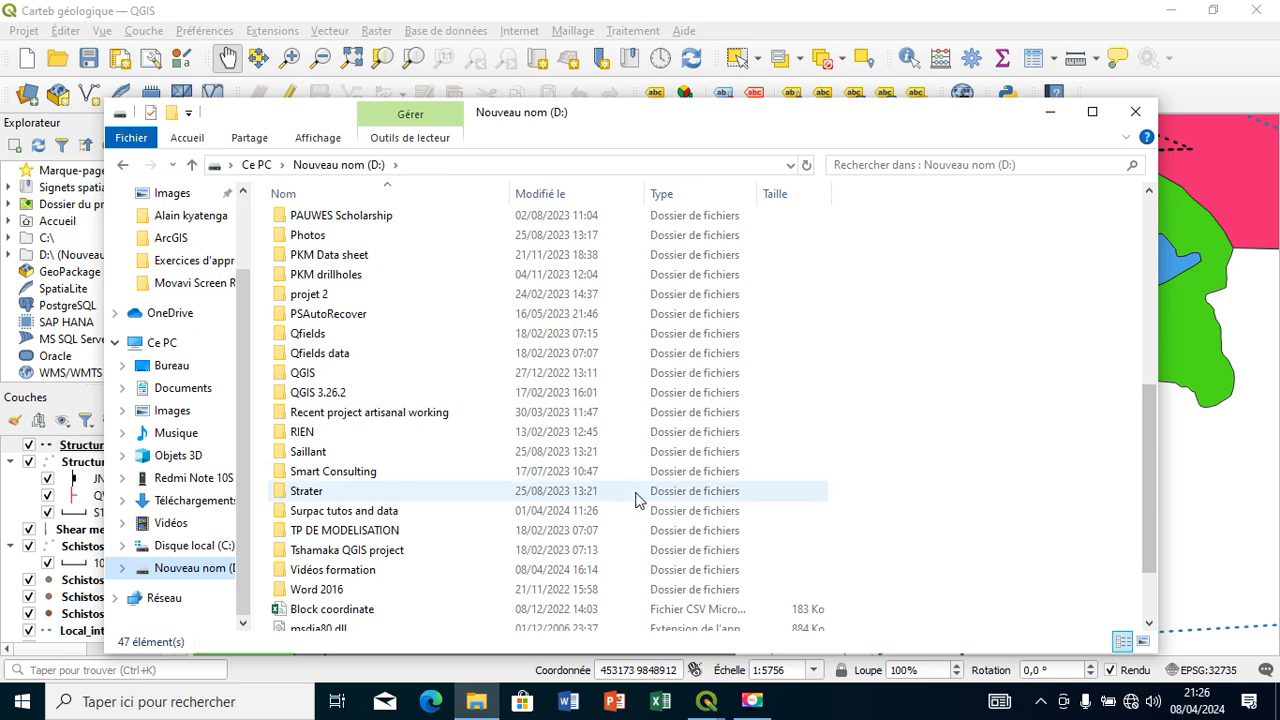
{"action": "left_click", "coordinate": [588, 569]}
{"action": "double_click", "coordinate": [588, 569]}
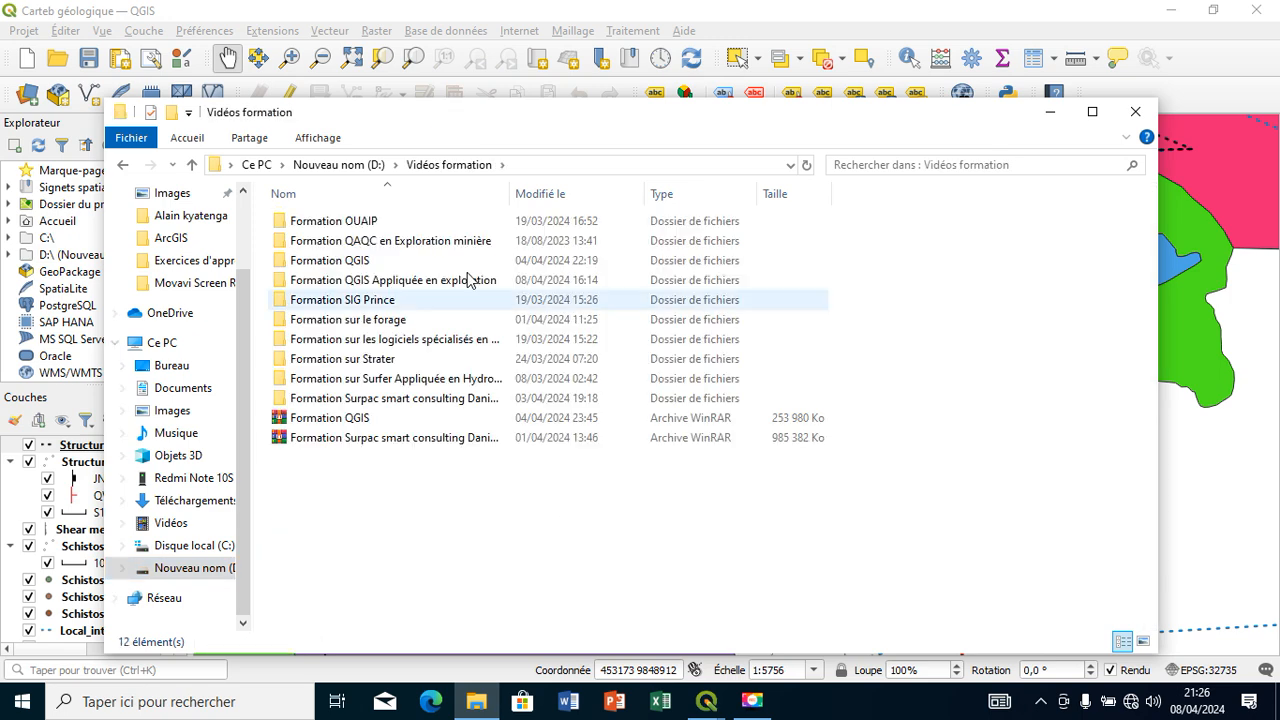
{"action": "double_click", "coordinate": [479, 283]}
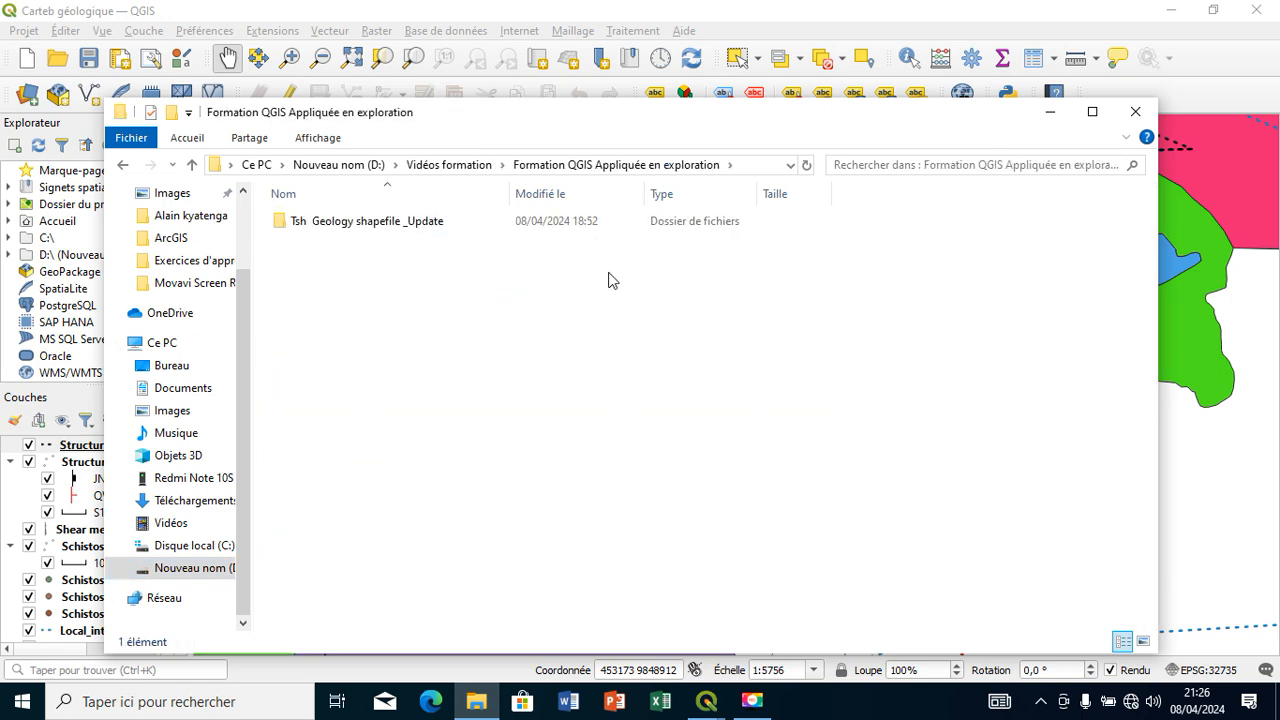
{"action": "double_click", "coordinate": [600, 222]}
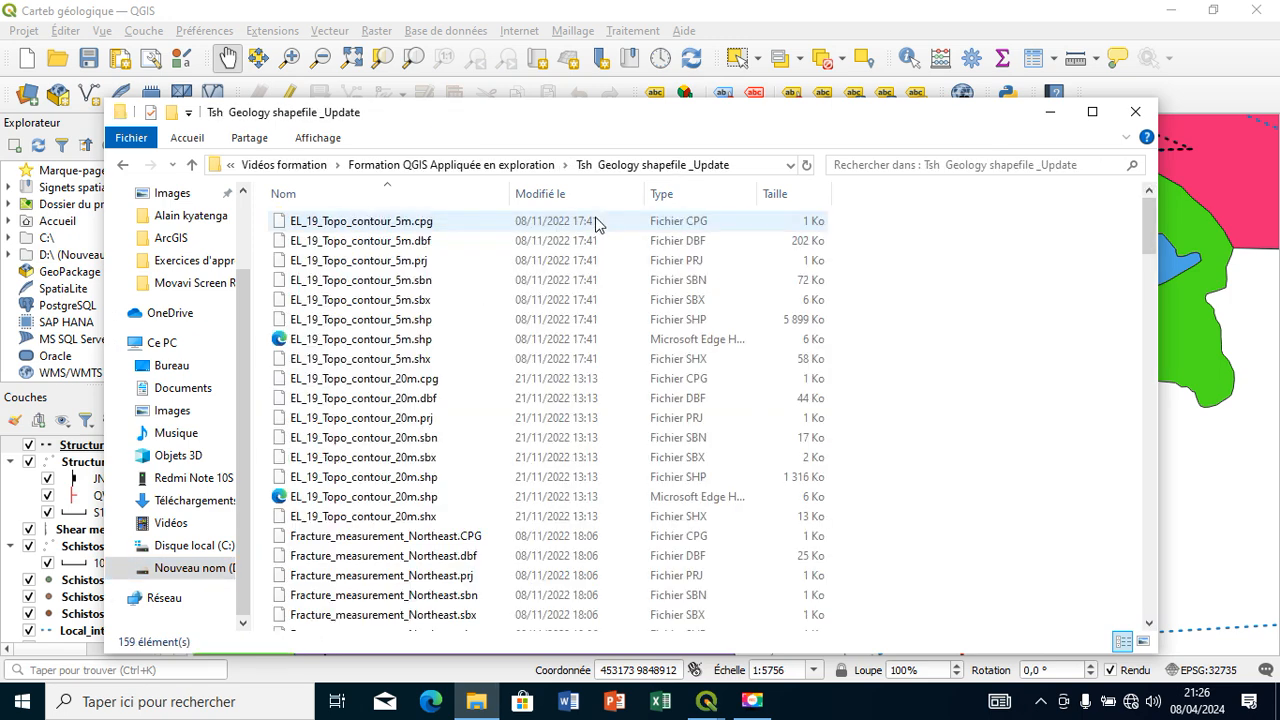
{"action": "left_click", "coordinate": [1146, 557]}
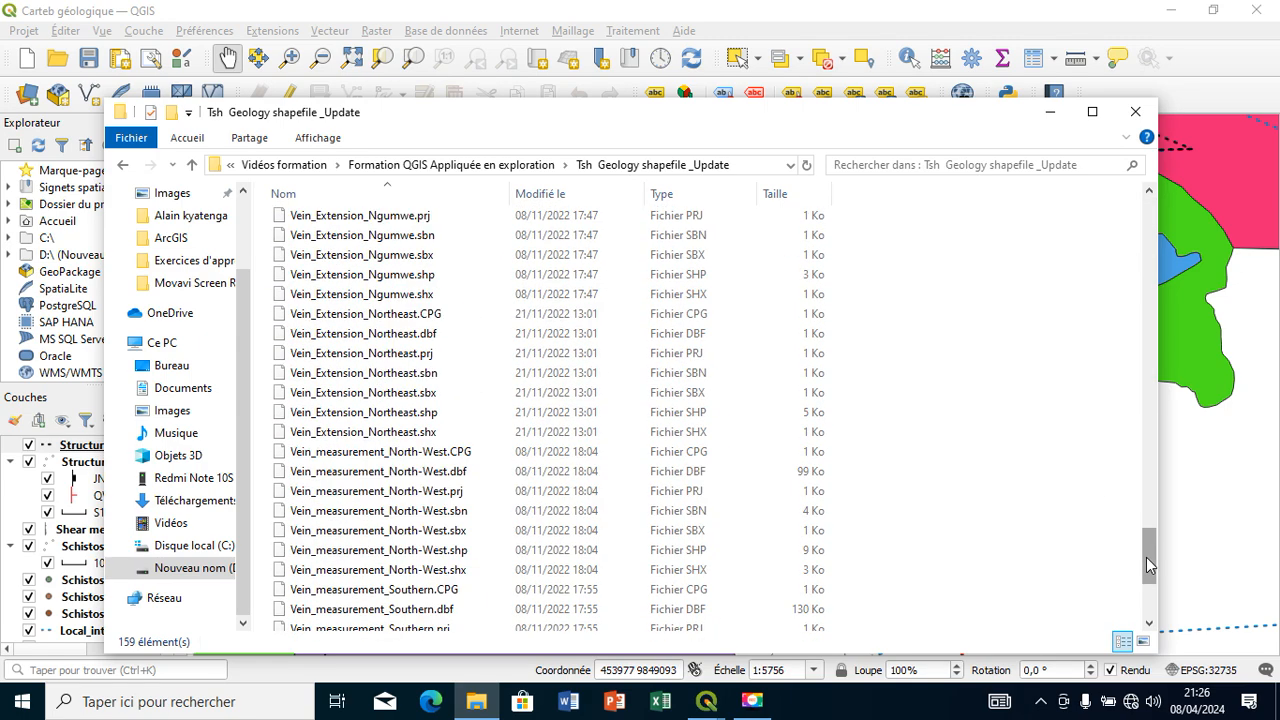
{"action": "left_click_drag", "start_coordinate": [1146, 557], "coordinate": [812, 440]}
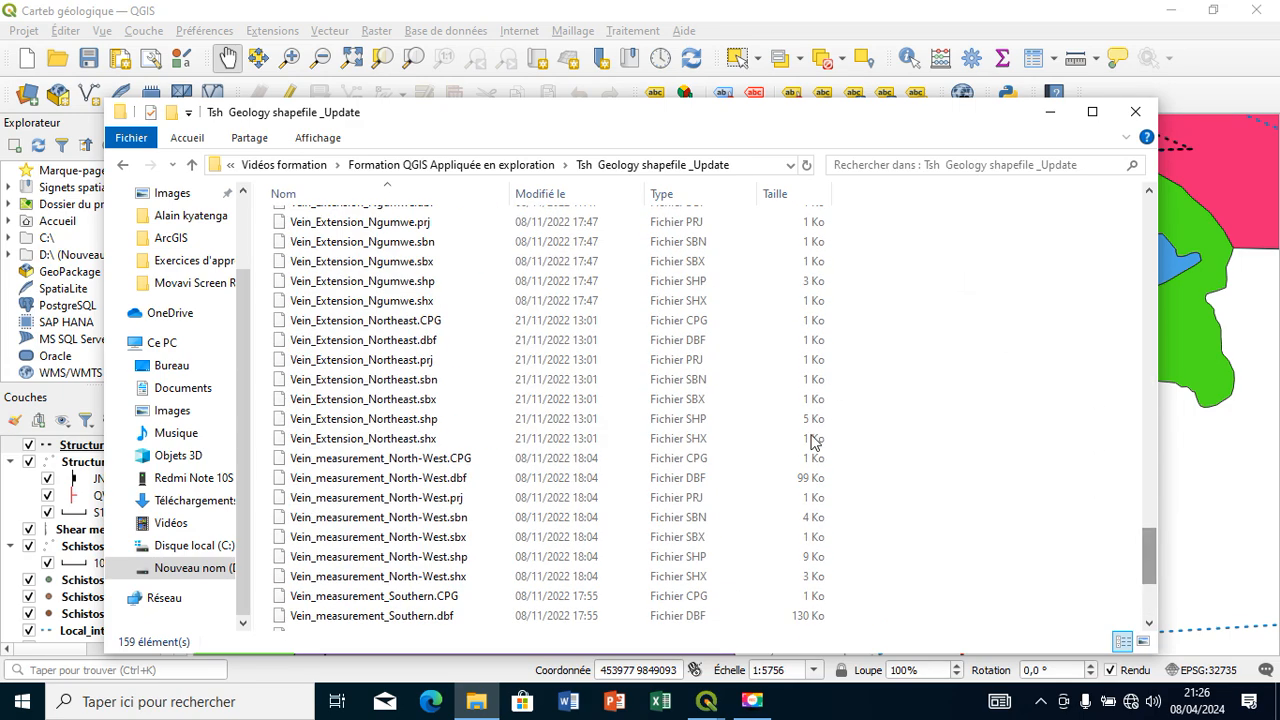
- Switch to the untitled QGIS project and start browsing for vector datasets in the data source manager
{"action": "left_click", "coordinate": [707, 703]}
{"action": "left_click", "coordinate": [805, 618]}
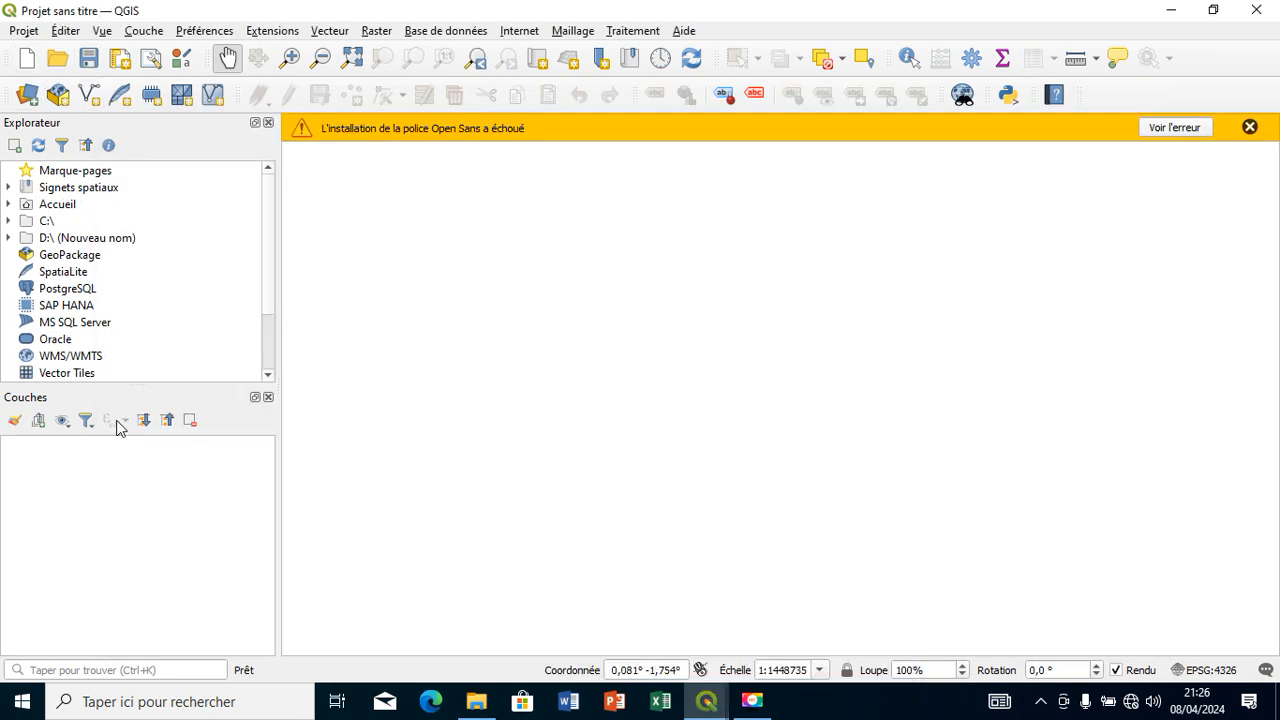
{"action": "left_click", "coordinate": [37, 107]}
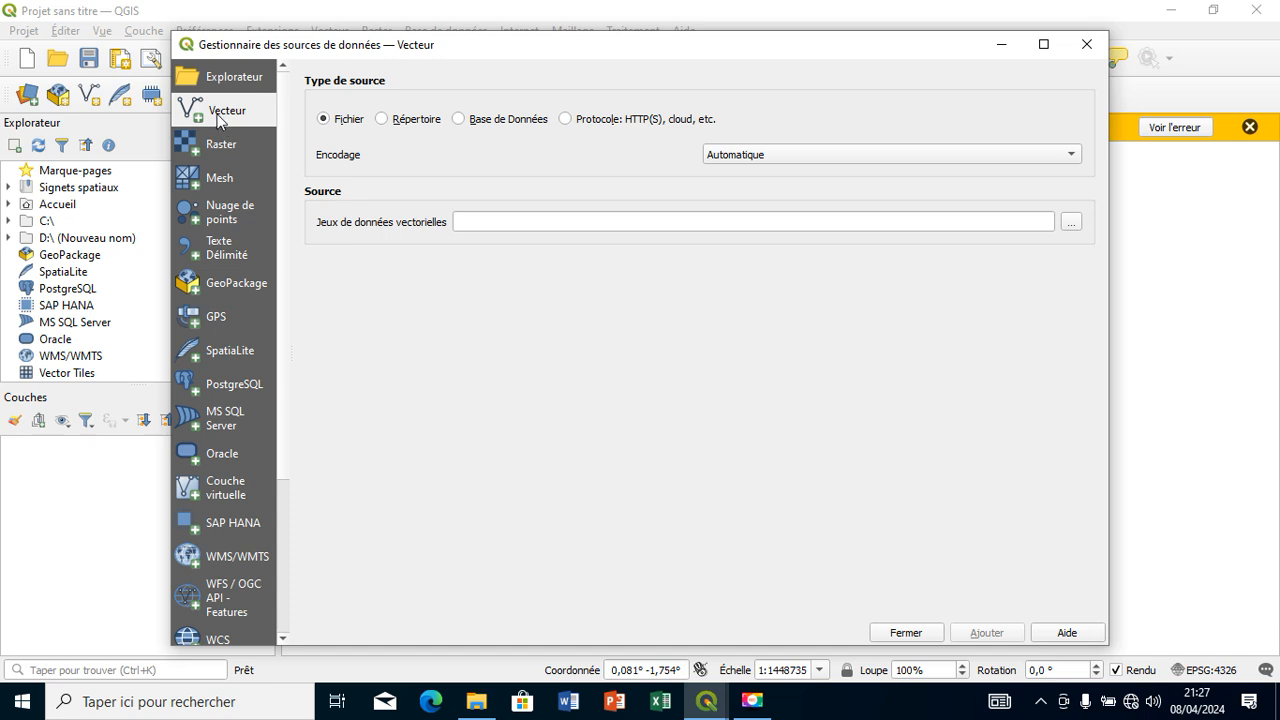
{"action": "left_click", "coordinate": [1073, 226]}
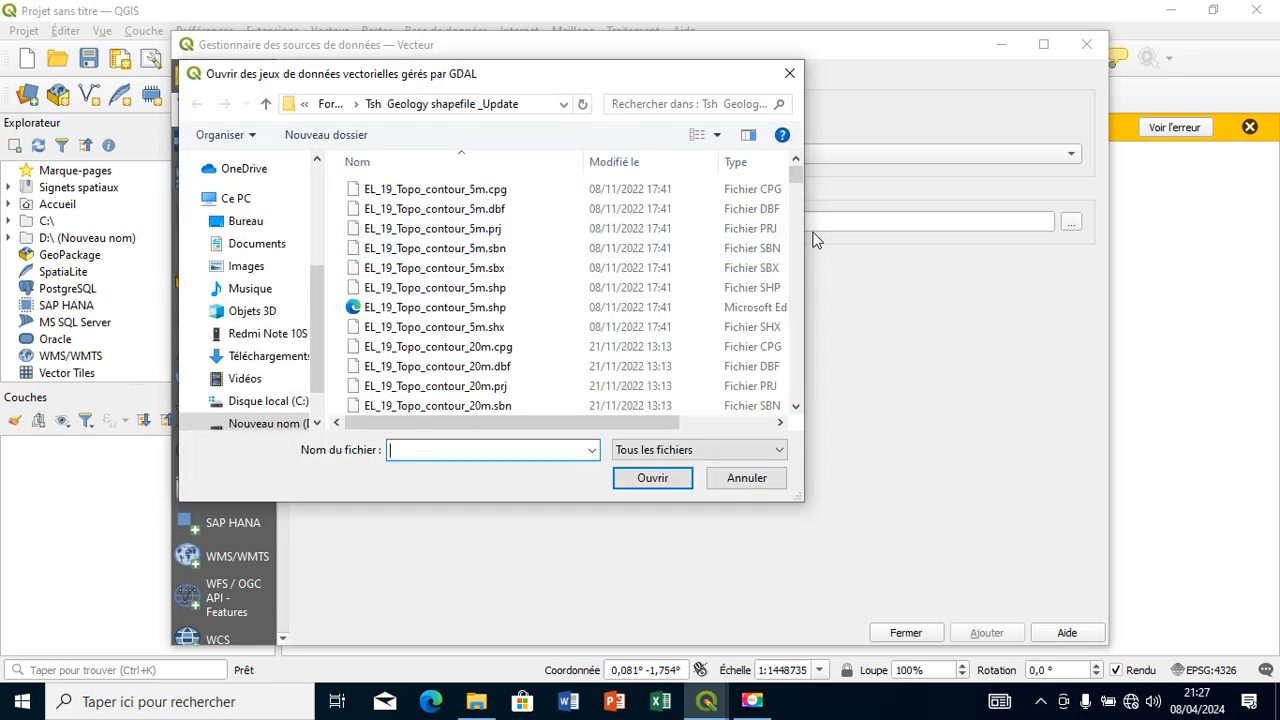
- Select the shapefiles EL_19_Topo_contour_5m.shp and Fracture_measurement_Northeast.shp together for loading
{"action": "left_click", "coordinate": [628, 288]}
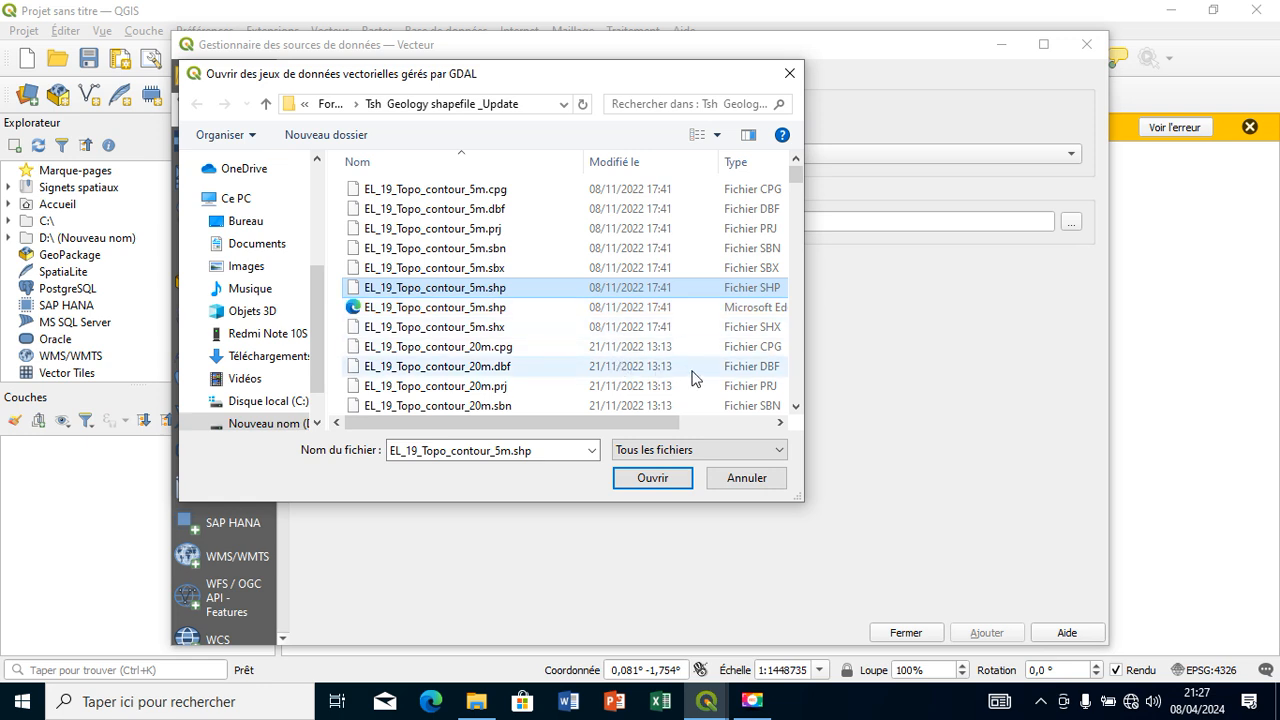
{"action": "left_click", "coordinate": [796, 406]}
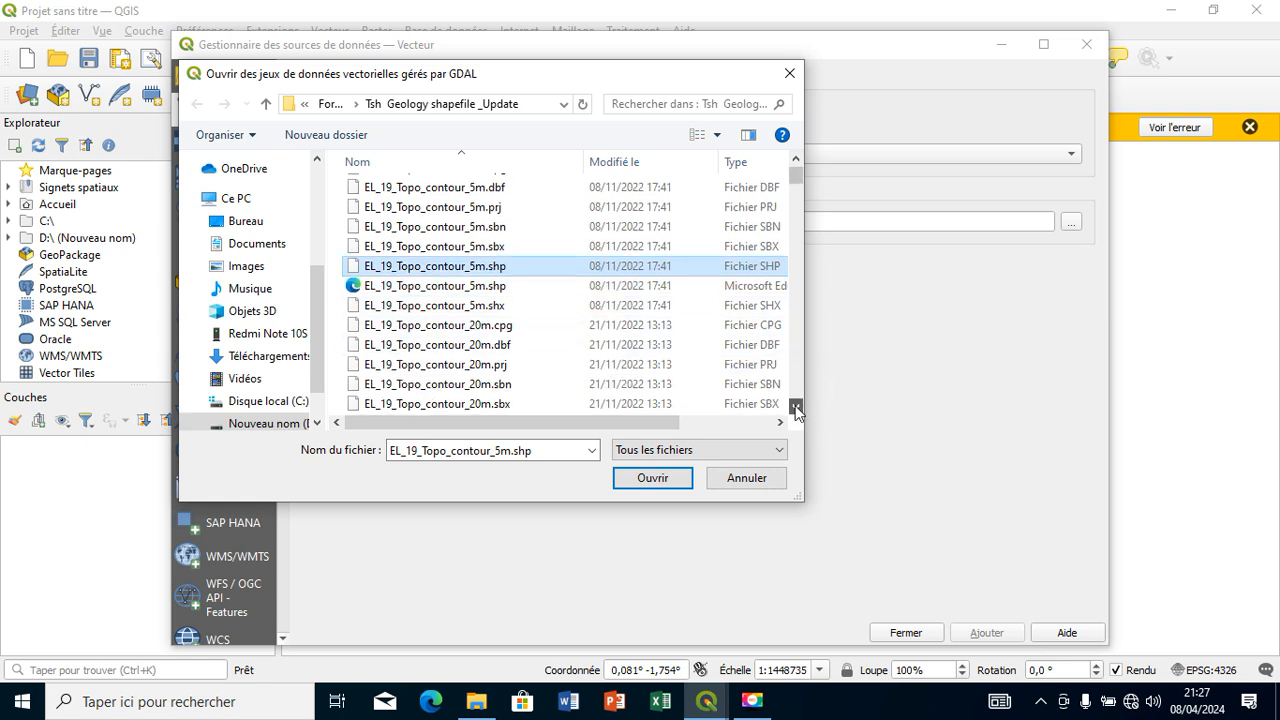
{"action": "scroll", "coordinate": [796, 406], "scroll_direction": "down", "scroll_amount": 3}
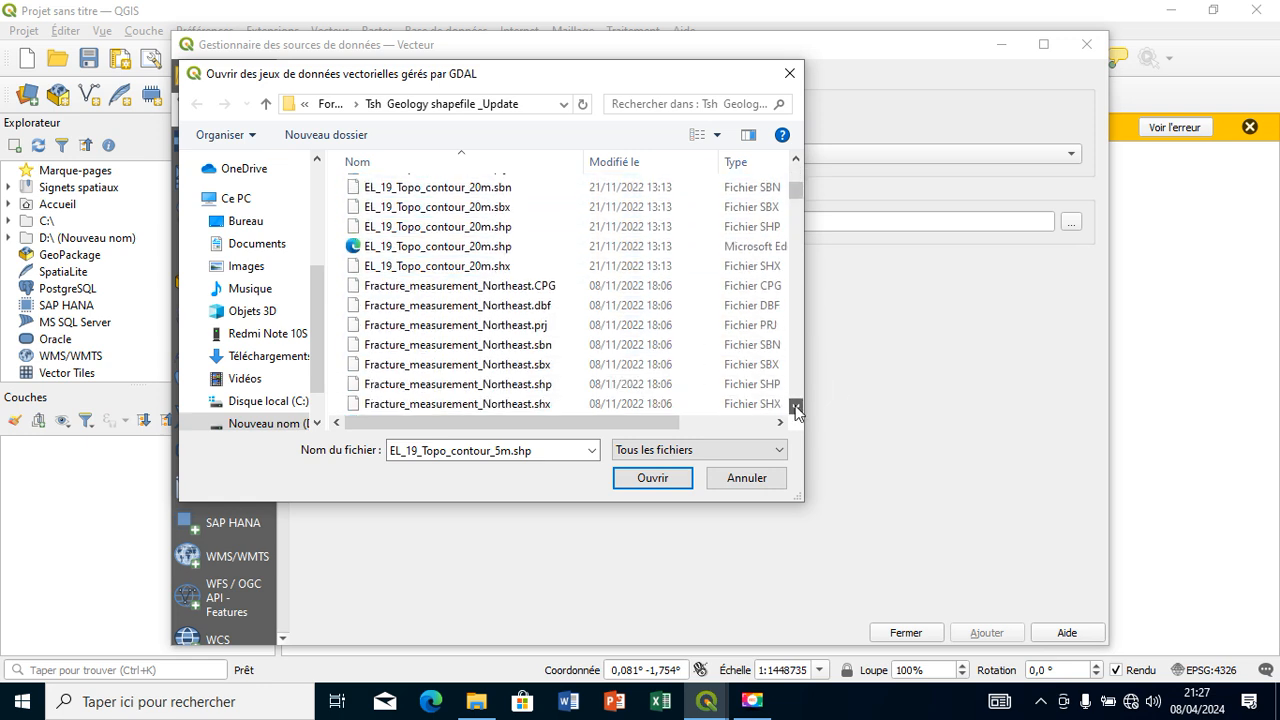
{"action": "left_click", "coordinate": [615, 390]}
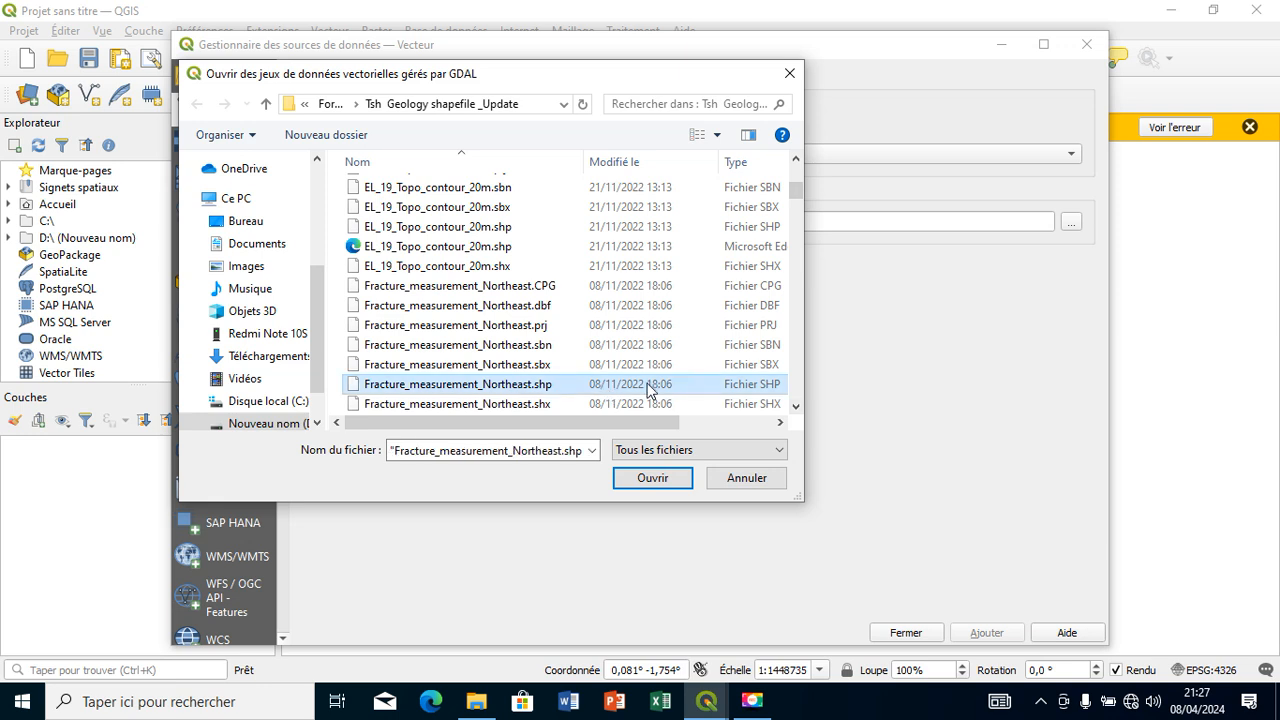
- Add Fracture_measurement_Southern.shp and Fractures_measurement_Northern.shp to the file selection
{"action": "left_click", "coordinate": [796, 406]}
{"action": "left_click", "coordinate": [796, 406]}
{"action": "left_click", "coordinate": [796, 406]}
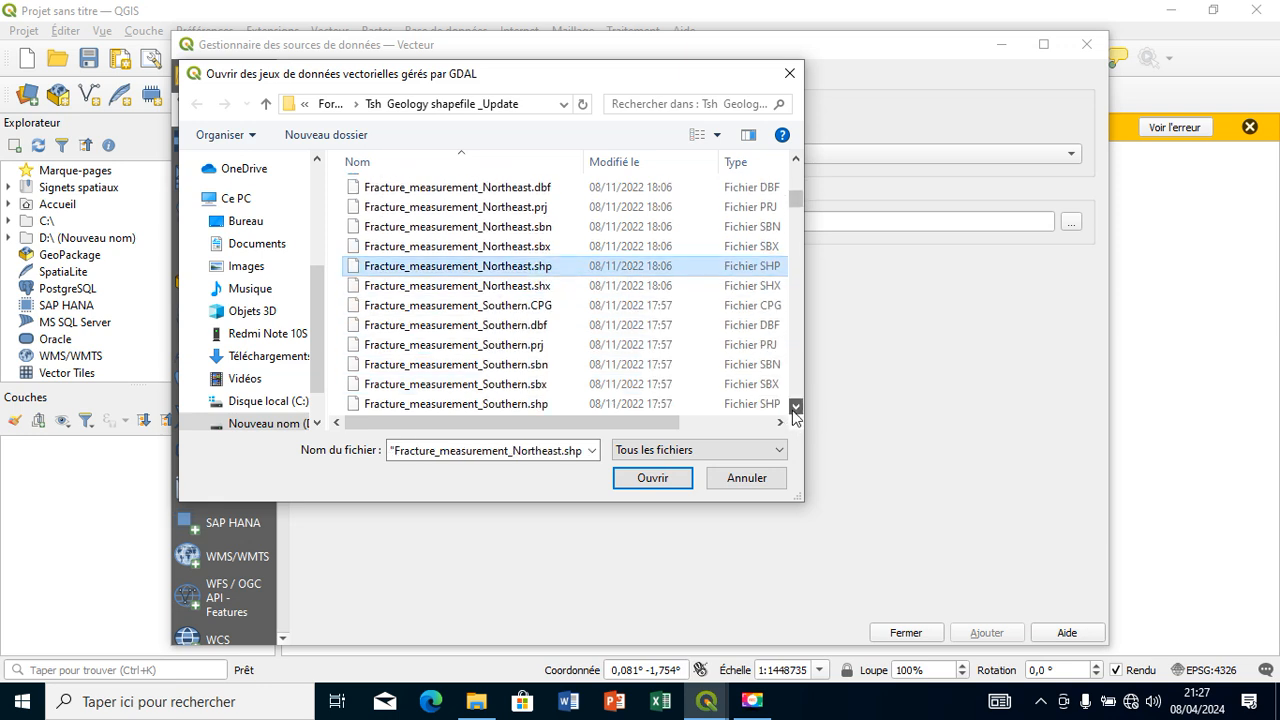
{"action": "left_click", "coordinate": [796, 406]}
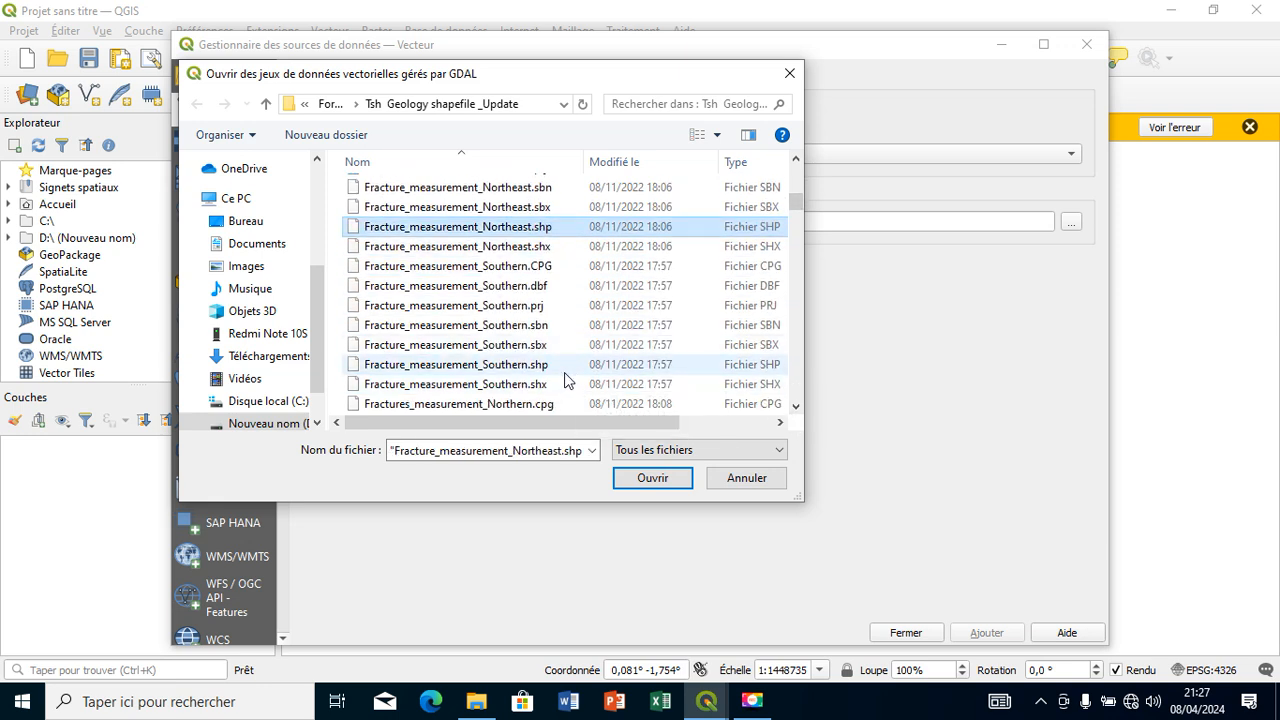
{"action": "left_click", "coordinate": [563, 370], "text": "ctrl"}
{"action": "left_click", "coordinate": [563, 370]}
{"action": "left_click", "coordinate": [796, 406]}
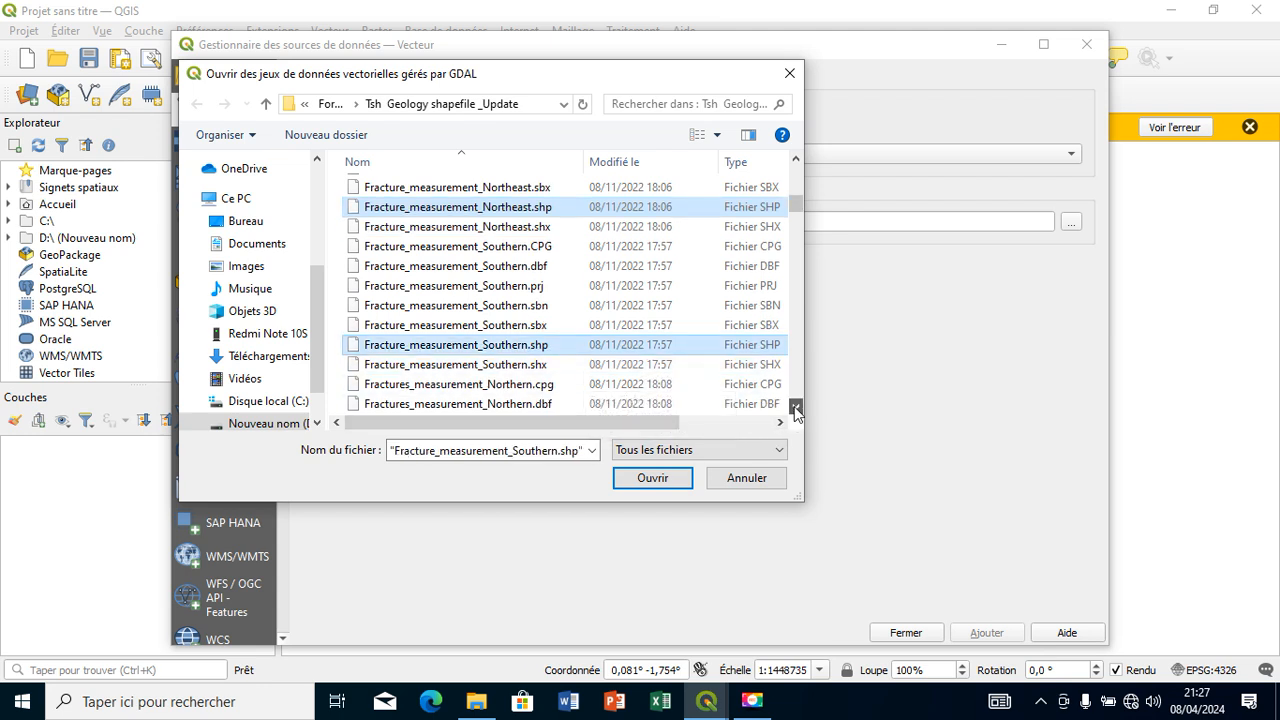
{"action": "left_click", "coordinate": [796, 406]}
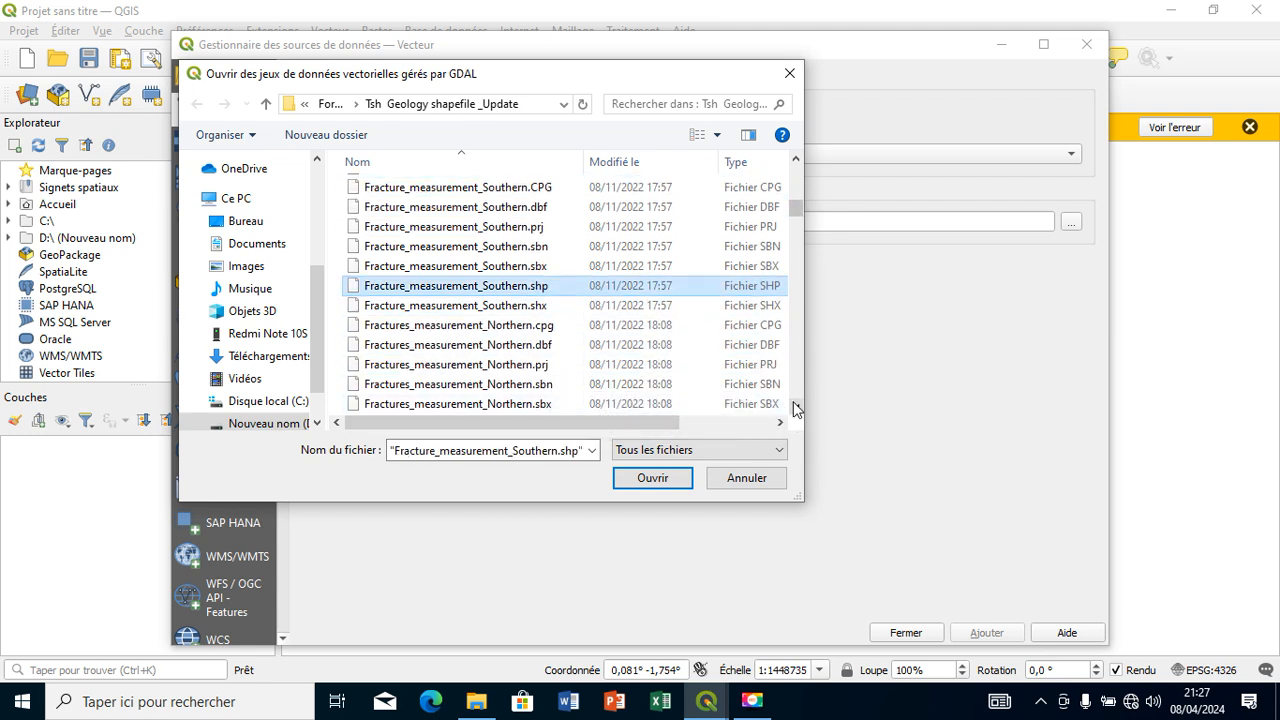
{"action": "left_click", "coordinate": [796, 406]}
{"action": "left_click", "coordinate": [796, 406]}
{"action": "left_click", "coordinate": [700, 388], "text": "ctrl"}
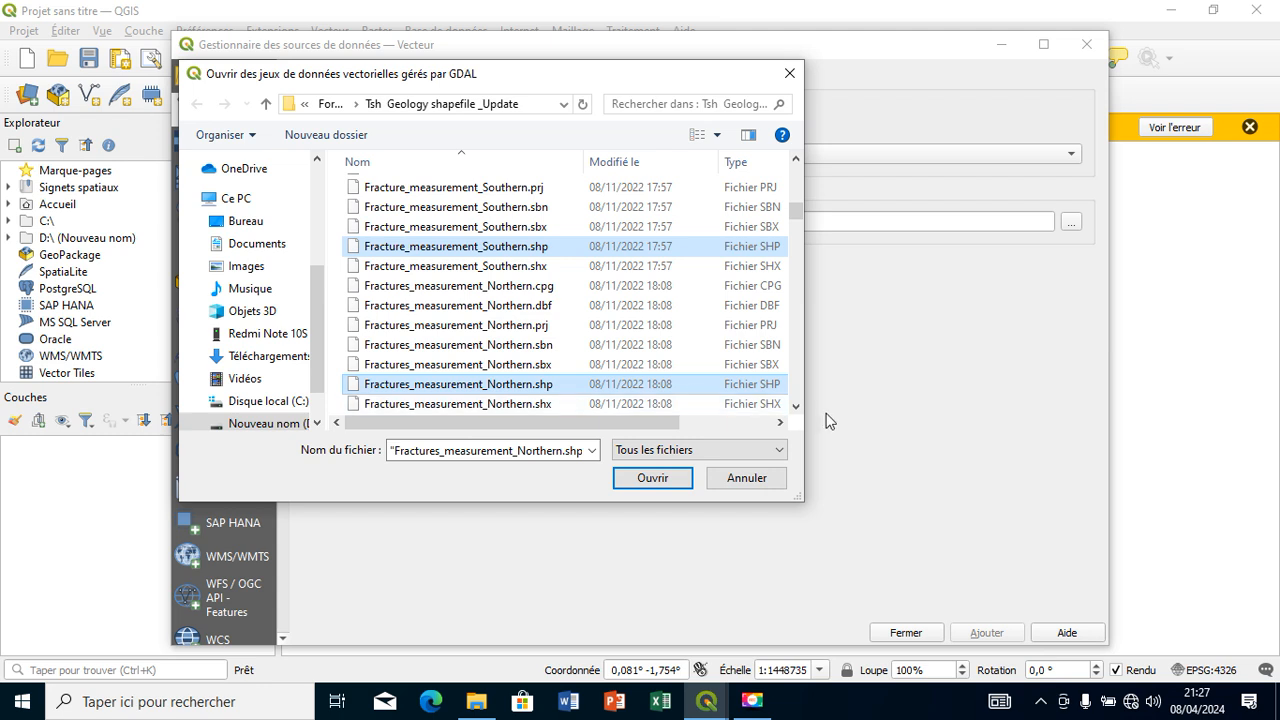
- Add Joint measurement.shp to the file selection, keeping the shapefiles already chosen
{"action": "left_click", "coordinate": [796, 406]}
{"action": "left_click", "coordinate": [796, 406]}
{"action": "left_click", "coordinate": [796, 406]}
{"action": "left_click", "coordinate": [796, 406]}
{"action": "left_click", "coordinate": [796, 406]}
{"action": "left_click", "coordinate": [796, 406]}
{"action": "left_click", "coordinate": [796, 406]}
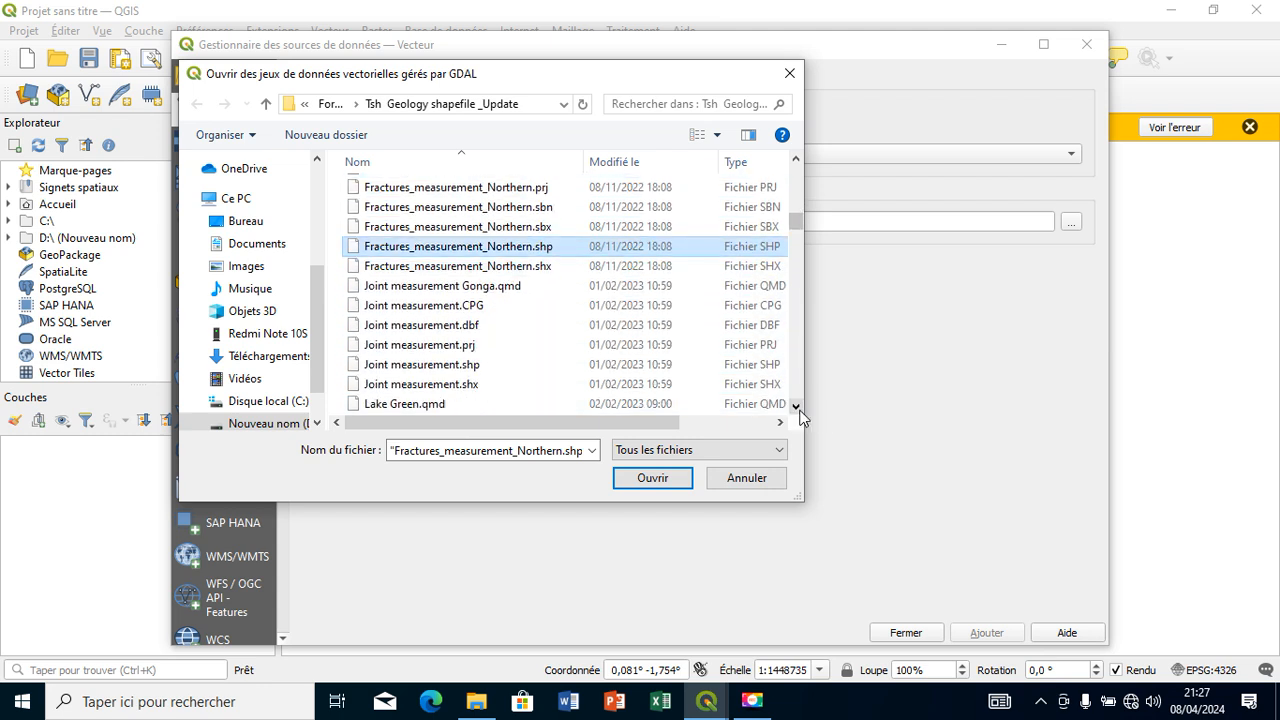
{"action": "left_click", "coordinate": [682, 366], "text": "ctrl"}
- Add the SHP file of the Local_interpreted_structure_feature dataset to the file selection
{"action": "left_click", "coordinate": [801, 406]}
{"action": "left_click", "coordinate": [801, 406]}
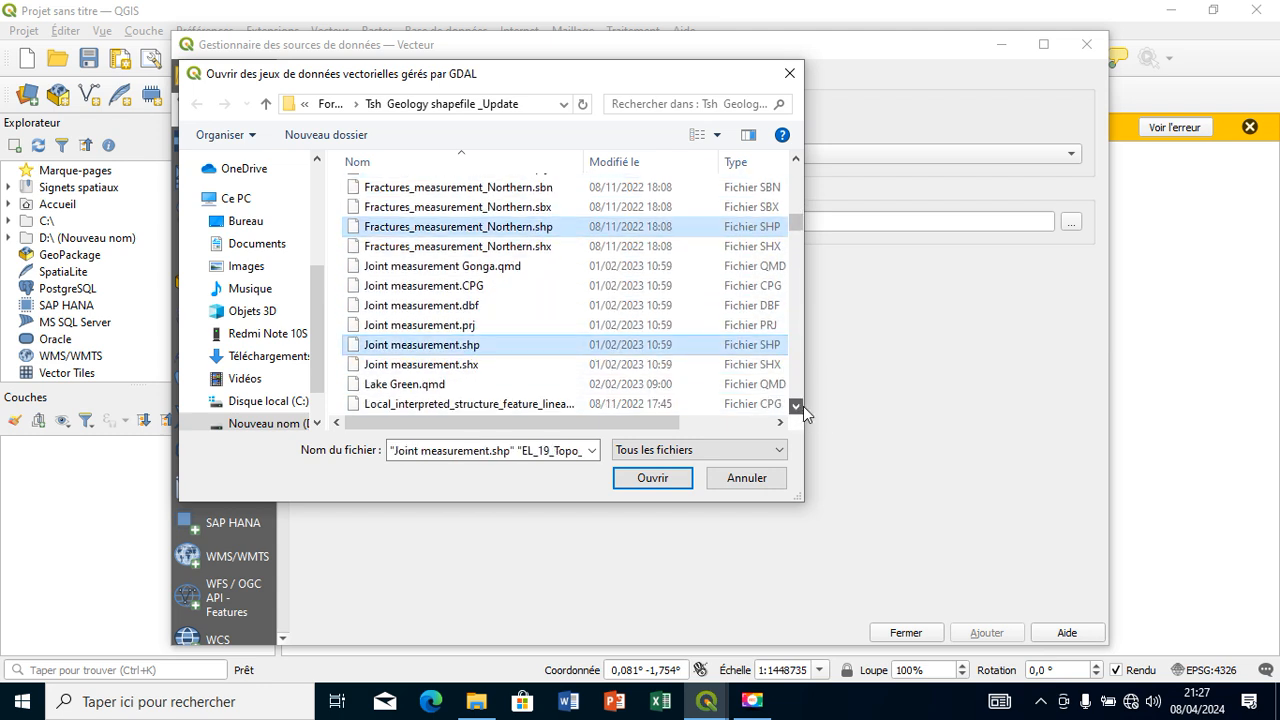
{"action": "left_click", "coordinate": [801, 406]}
{"action": "left_click", "coordinate": [801, 406]}
{"action": "left_click", "coordinate": [801, 406]}
{"action": "left_click", "coordinate": [801, 406]}
{"action": "left_click", "coordinate": [801, 406]}
{"action": "left_click", "coordinate": [801, 406]}
{"action": "left_click", "coordinate": [801, 406]}
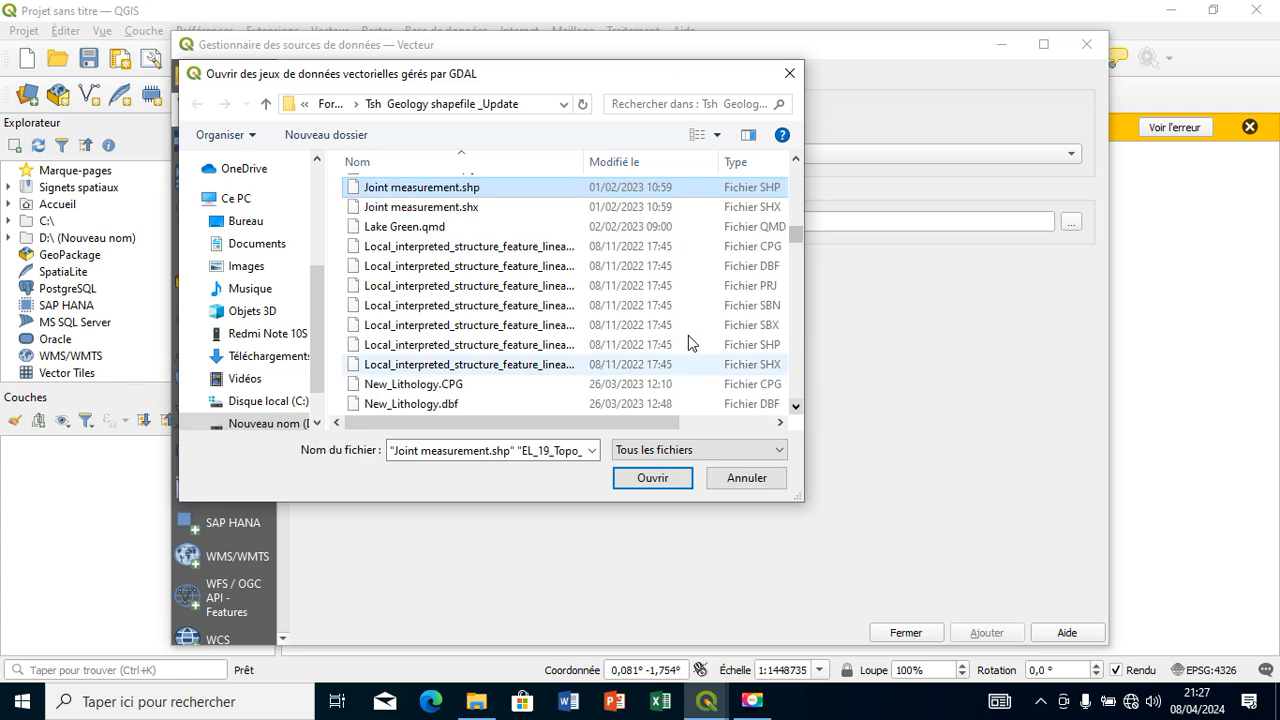
{"action": "left_click", "coordinate": [657, 344], "text": "ctrl"}
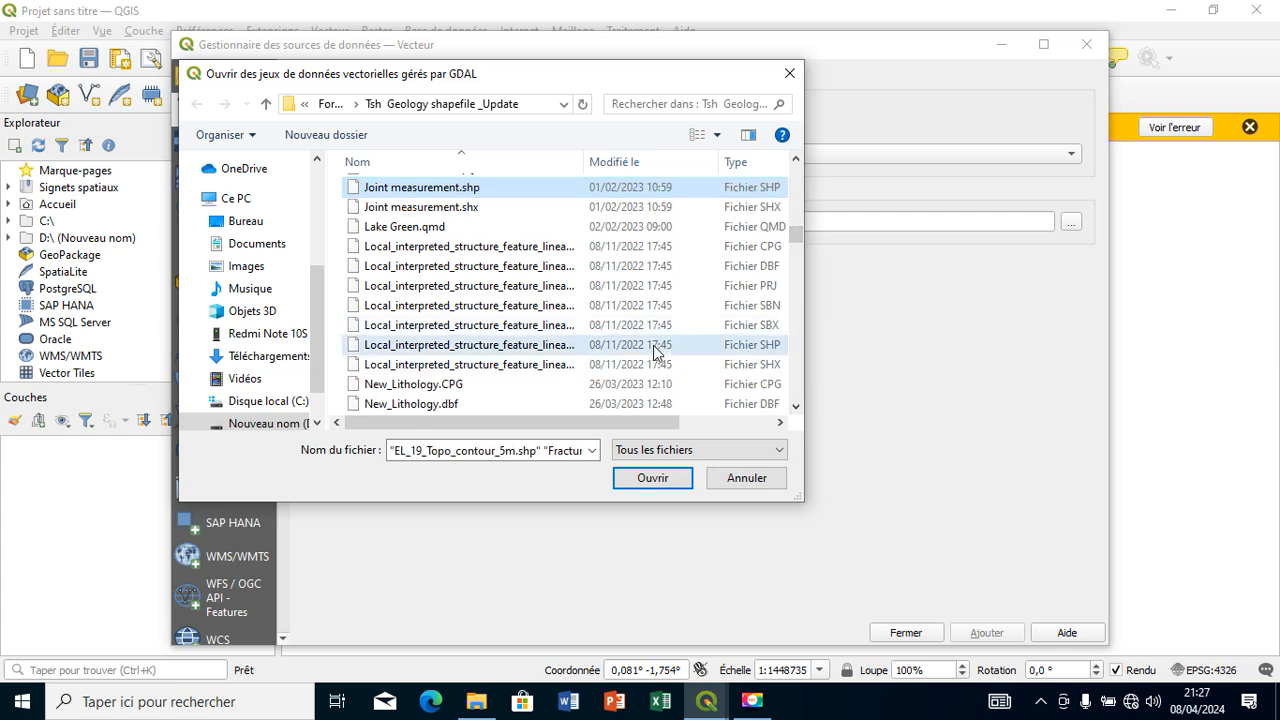
- Add New_Lithology.shp to the multiple file selection
{"action": "left_click", "coordinate": [796, 407]}
{"action": "left_click", "coordinate": [796, 407]}
{"action": "left_click", "coordinate": [796, 407]}
{"action": "left_click", "coordinate": [796, 407]}
{"action": "left_click", "coordinate": [796, 407]}
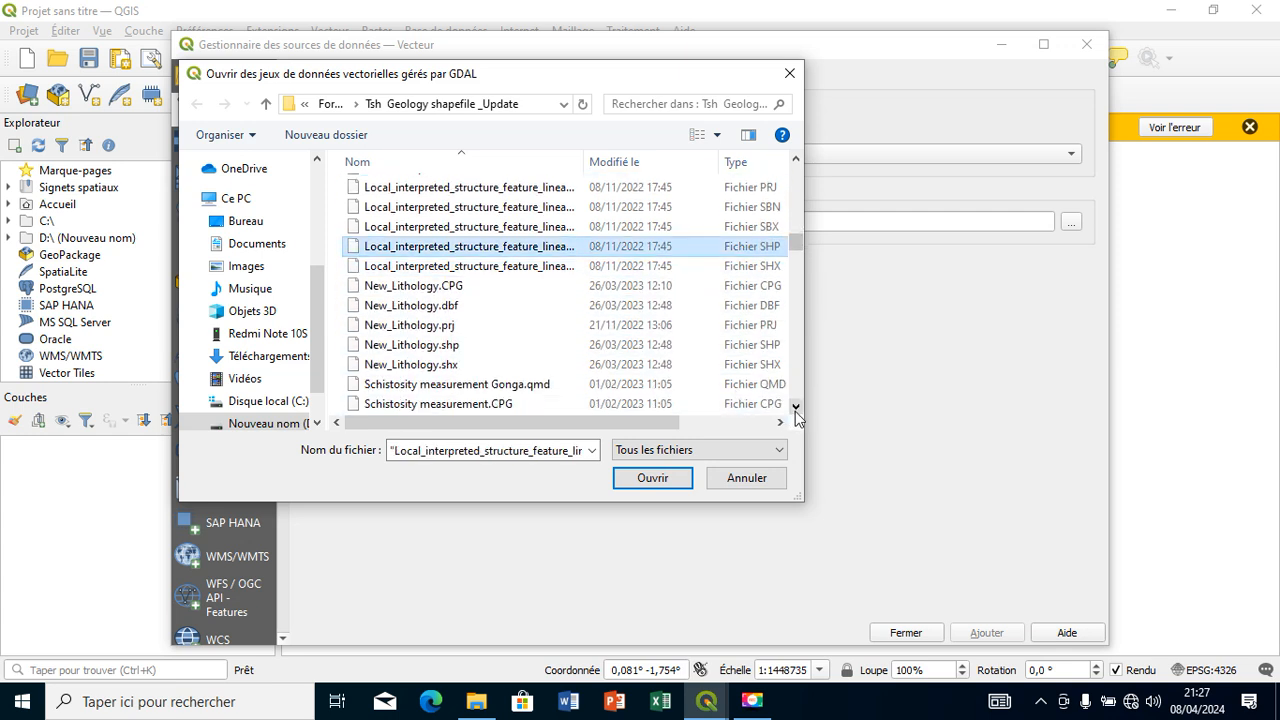
{"action": "left_click", "coordinate": [797, 410]}
{"action": "left_click", "coordinate": [680, 328], "text": "ctrl"}
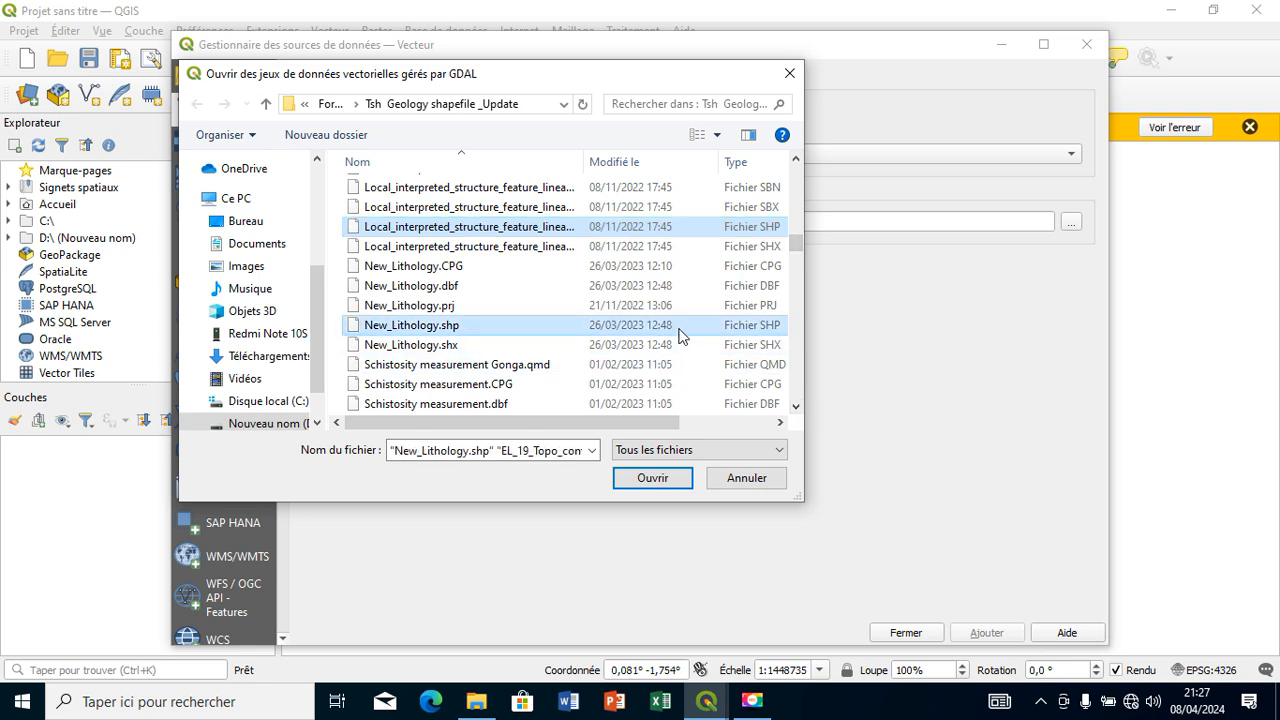
- Add Schistosity measurement.shp to the multiple file selection
{"action": "left_click", "coordinate": [796, 406]}
{"action": "left_click", "coordinate": [796, 406]}
{"action": "left_click", "coordinate": [796, 406]}
{"action": "left_click", "coordinate": [796, 406]}
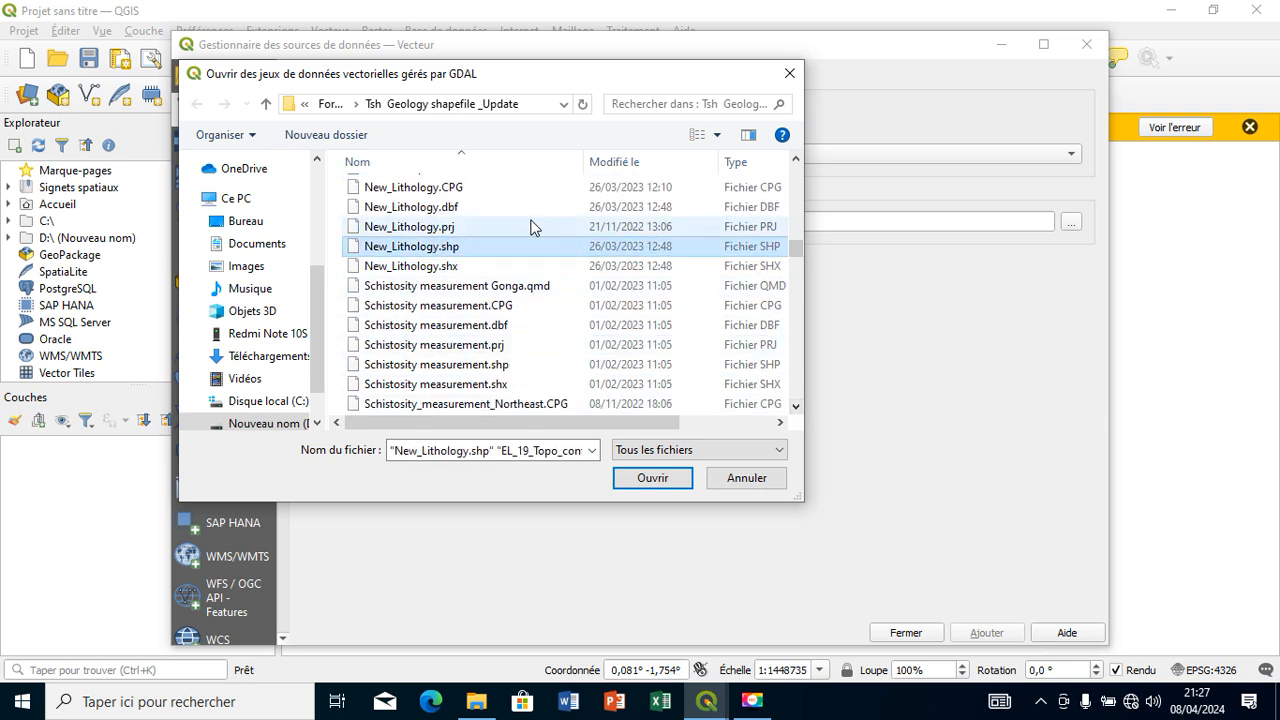
{"action": "left_click", "coordinate": [655, 364], "text": "ctrl"}
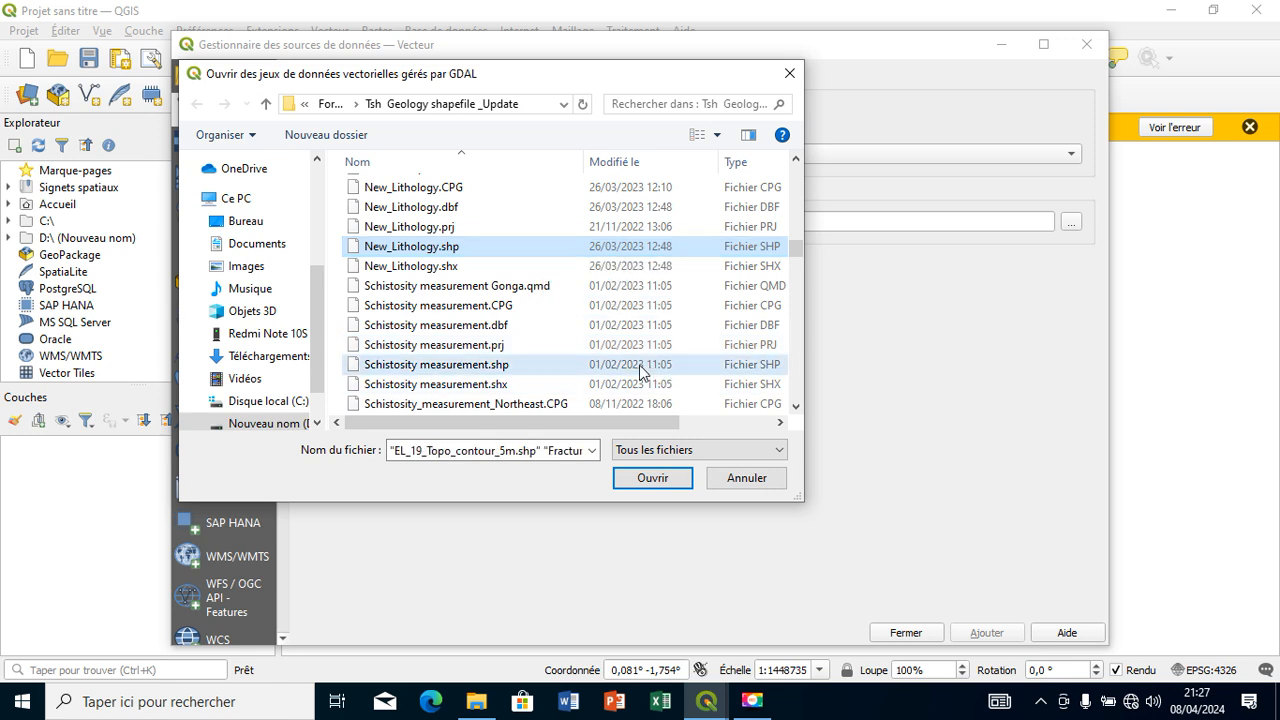
- Add Schistosity_measurement_Northeast.shp to the multiple file selection
{"action": "left_click", "coordinate": [796, 407]}
{"action": "left_click", "coordinate": [796, 407]}
{"action": "left_click", "coordinate": [796, 406]}
{"action": "left_click", "coordinate": [796, 406]}
{"action": "left_click", "coordinate": [796, 406]}
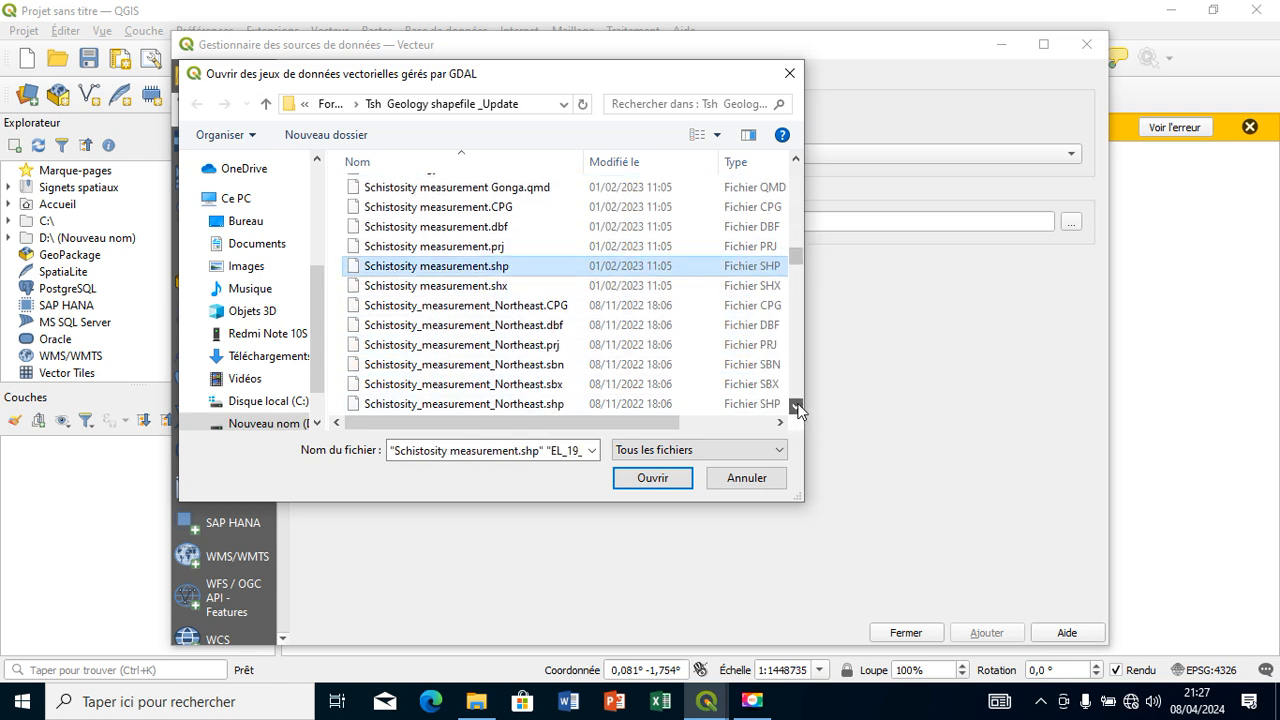
{"action": "left_click", "coordinate": [796, 406]}
{"action": "left_click", "coordinate": [796, 406]}
{"action": "left_click", "coordinate": [716, 366]}
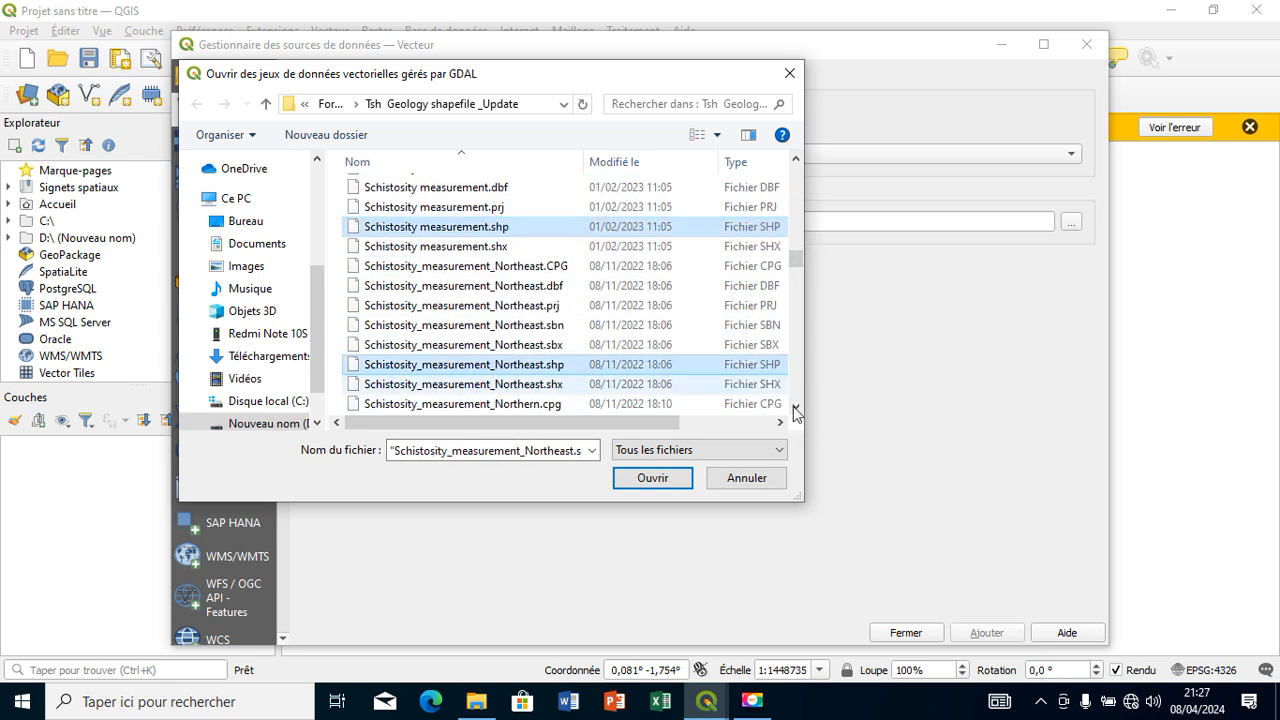
- Add Schistosity_measurement_Northern.shp to the multiple file selection
{"action": "left_click", "coordinate": [796, 407]}
{"action": "left_click", "coordinate": [796, 407]}
{"action": "left_click", "coordinate": [796, 407]}
{"action": "left_click", "coordinate": [796, 407]}
{"action": "left_click", "coordinate": [796, 407]}
{"action": "left_click", "coordinate": [796, 407]}
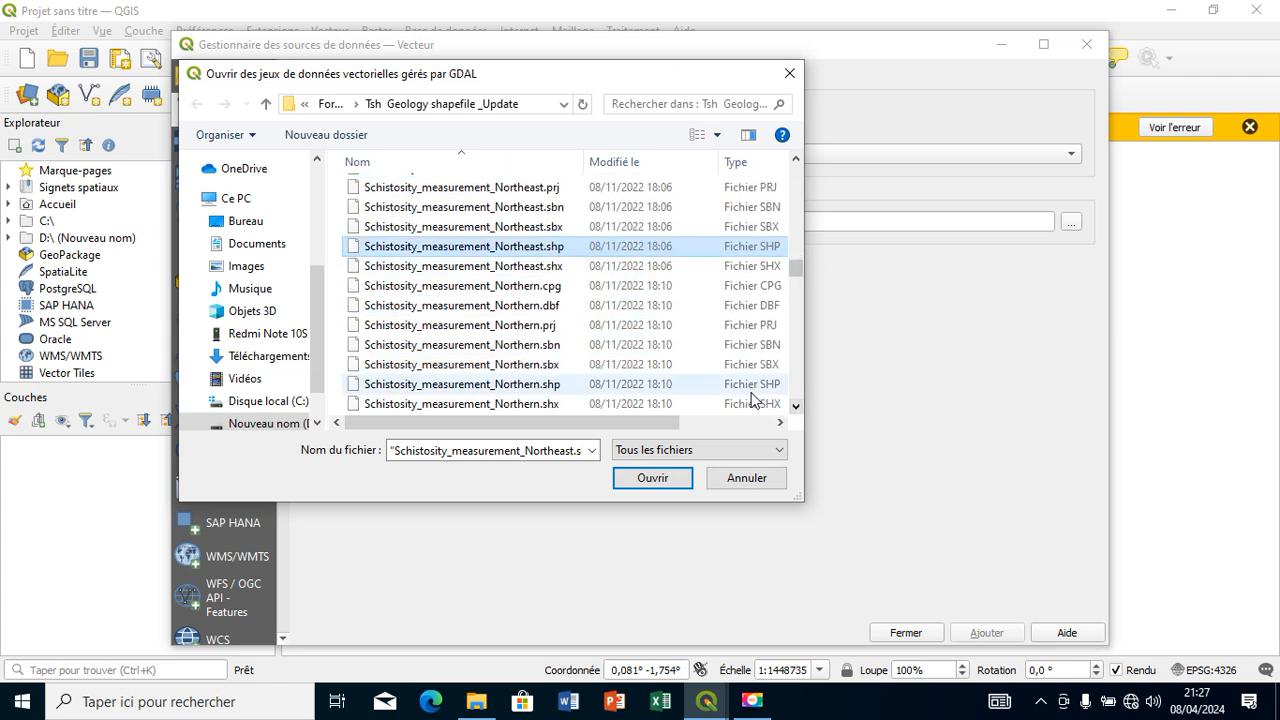
{"action": "left_click", "coordinate": [751, 384], "text": "ctrl"}
- Add Schistosity_measurement_Southern.shp to the multiple file selection
{"action": "double_click", "coordinate": [796, 406]}
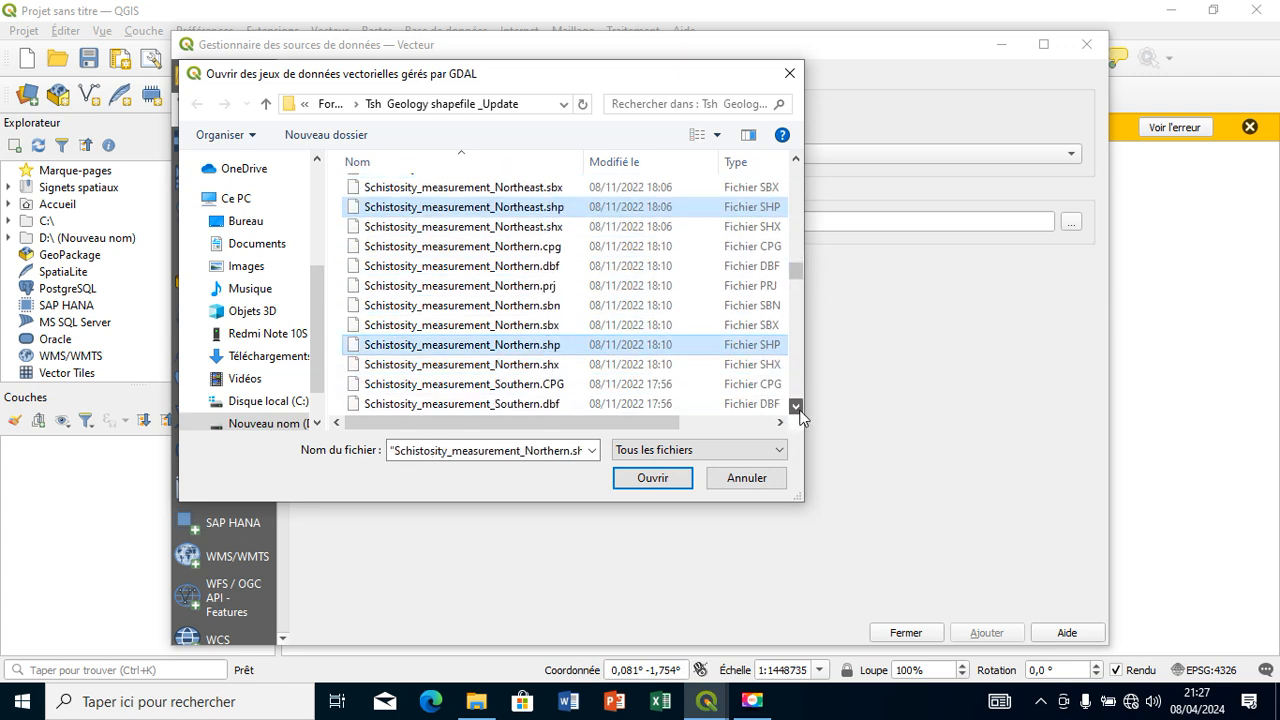
{"action": "left_click", "coordinate": [796, 406]}
{"action": "left_click", "coordinate": [796, 406]}
{"action": "left_click", "coordinate": [796, 406]}
{"action": "left_click", "coordinate": [796, 406]}
{"action": "left_click", "coordinate": [796, 406]}
{"action": "left_click", "coordinate": [796, 406]}
{"action": "left_click", "coordinate": [796, 406]}
{"action": "left_click", "coordinate": [657, 346], "text": "ctrl"}
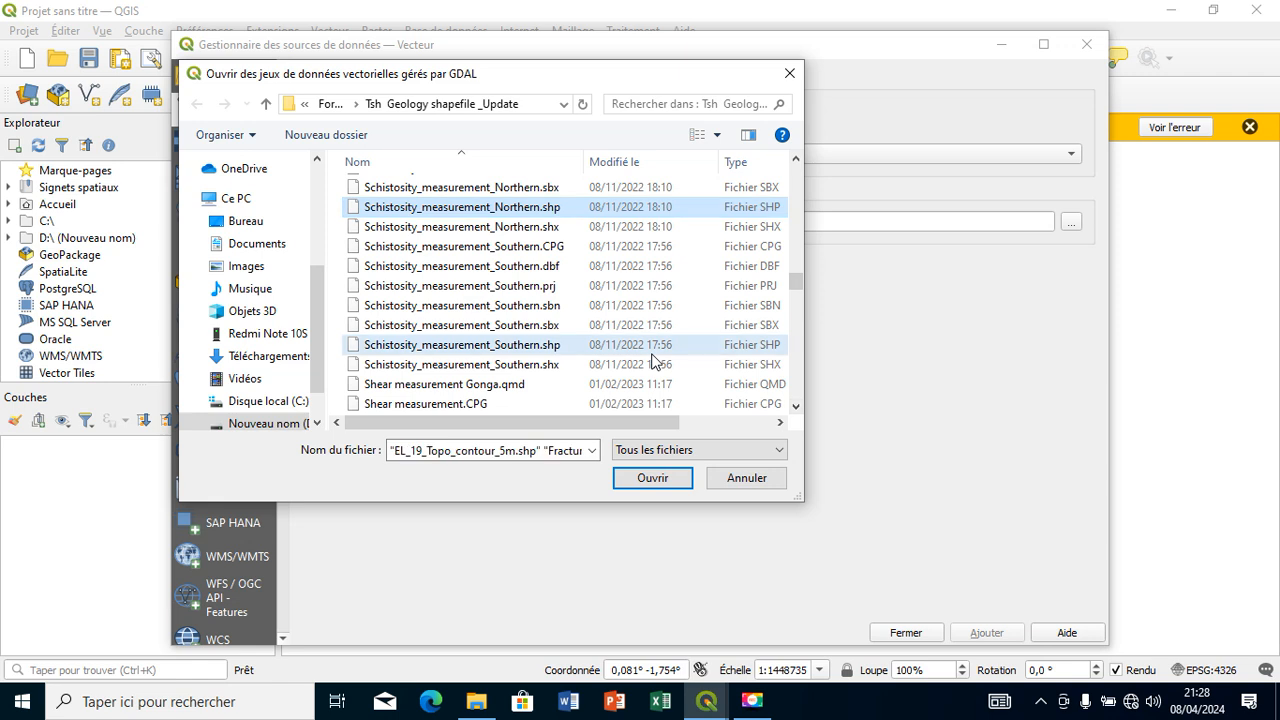
- Add Shear measurement.shp and Structres_measurement_Northern.shp to the multiple file selection
{"action": "triple_click", "coordinate": [796, 408]}
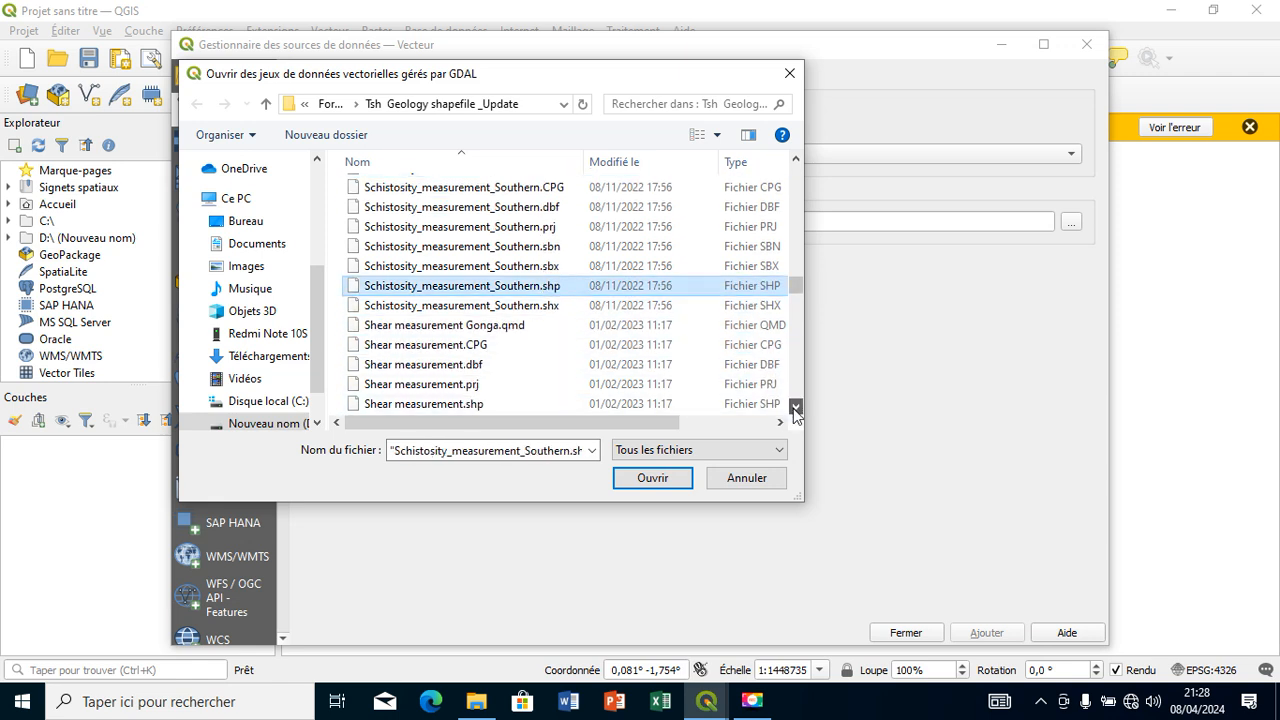
{"action": "double_click", "coordinate": [796, 408]}
{"action": "double_click", "coordinate": [796, 408]}
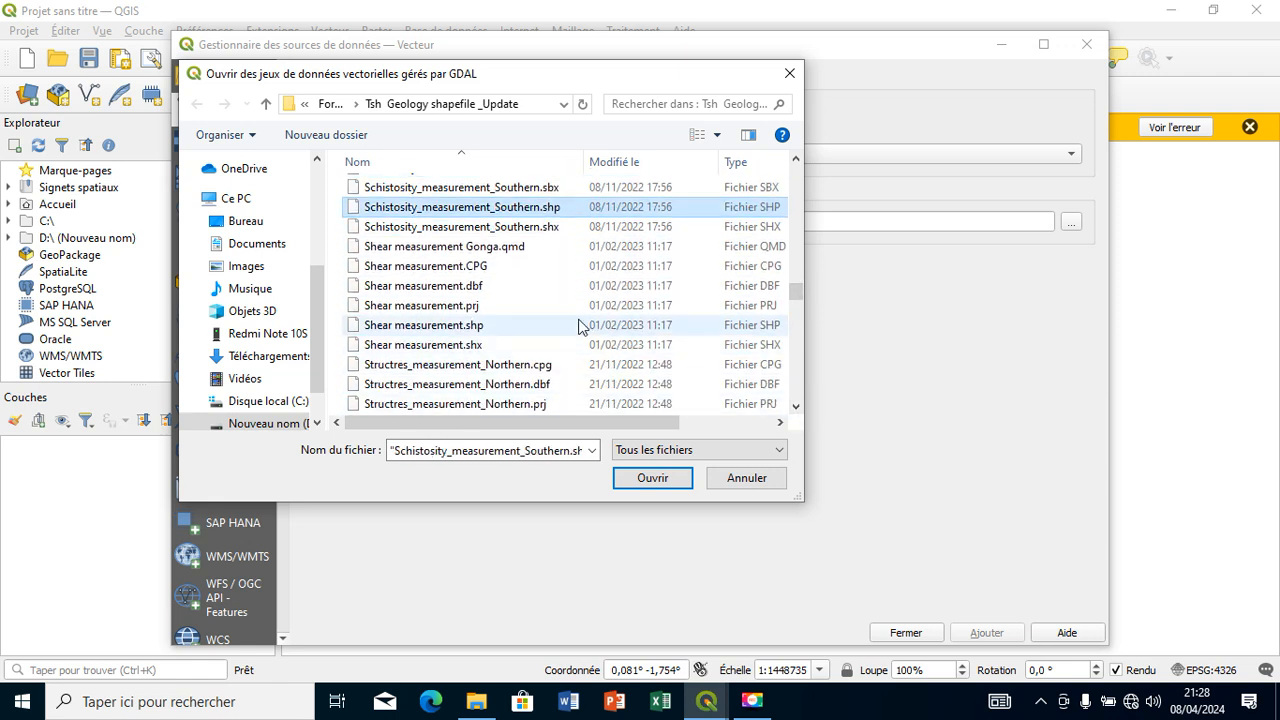
{"action": "left_click", "coordinate": [580, 325], "text": "ctrl"}
{"action": "left_click", "coordinate": [796, 408]}
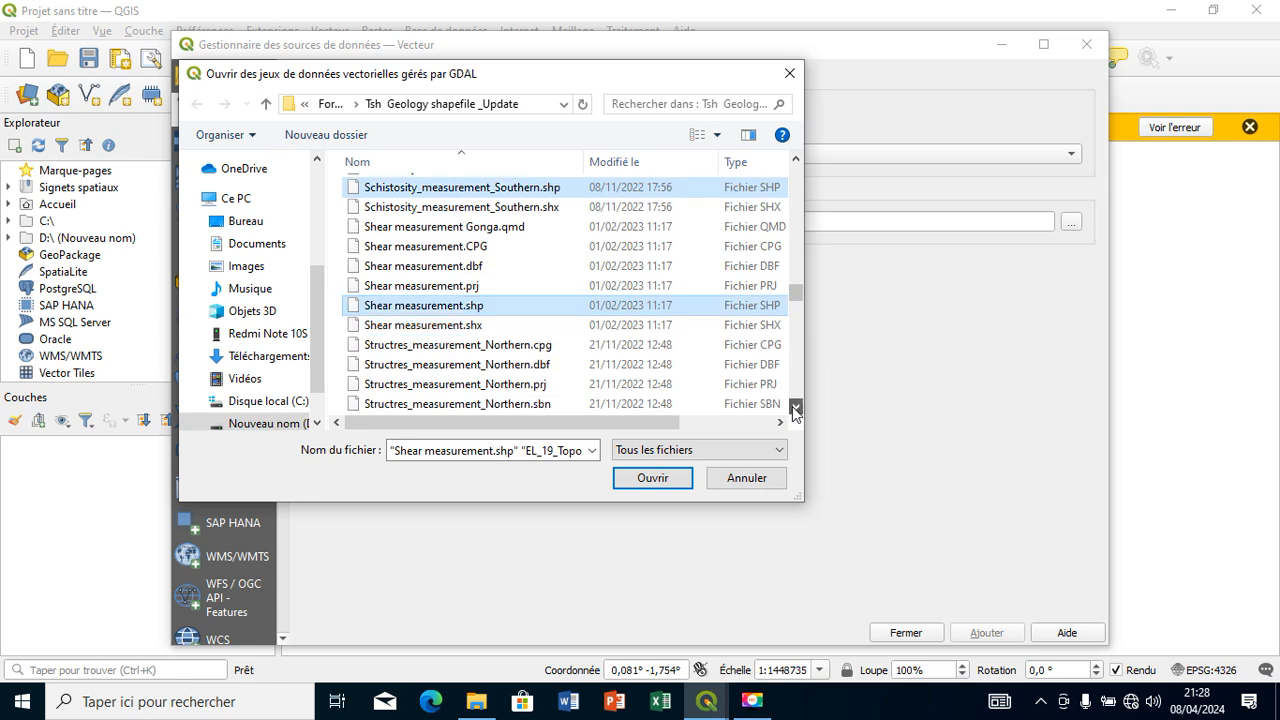
{"action": "triple_click", "coordinate": [796, 408]}
{"action": "triple_click", "coordinate": [796, 408]}
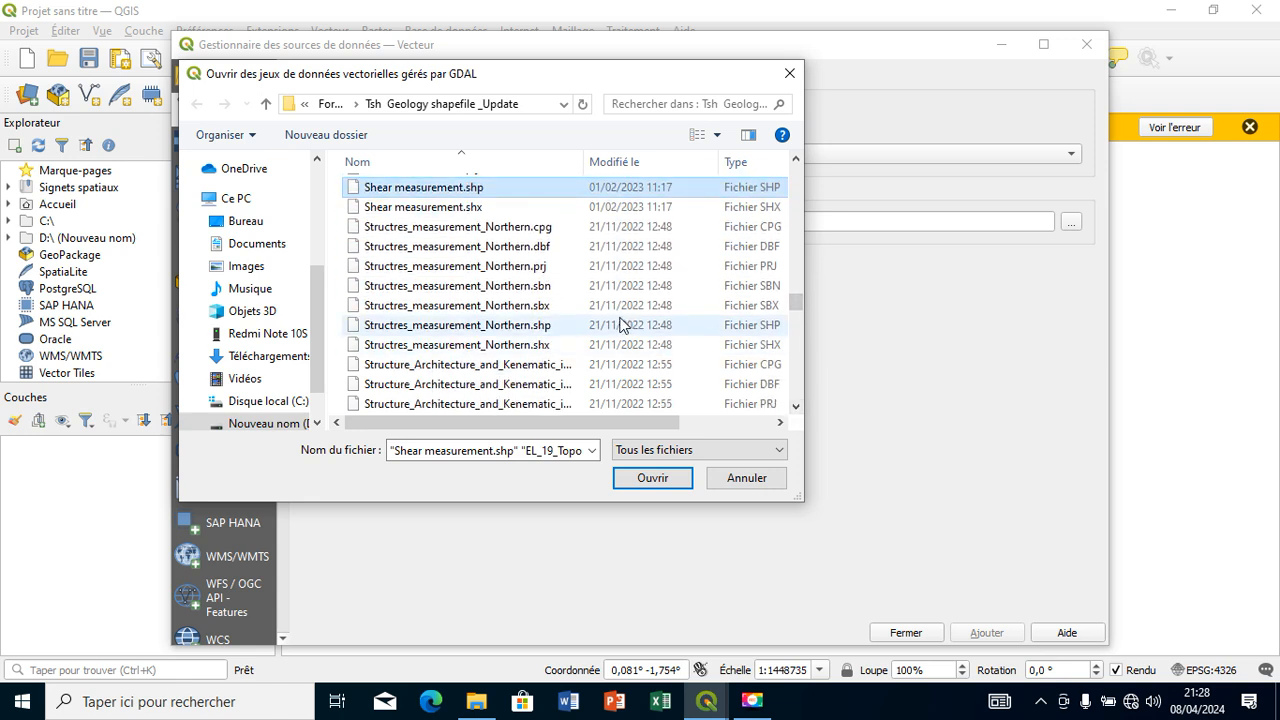
{"action": "left_click", "coordinate": [627, 326], "text": "ctrl"}
- Add the SHP file of the Structure_Architecture_and_Kenematic dataset to the multiple file selection
{"action": "triple_click", "coordinate": [797, 408]}
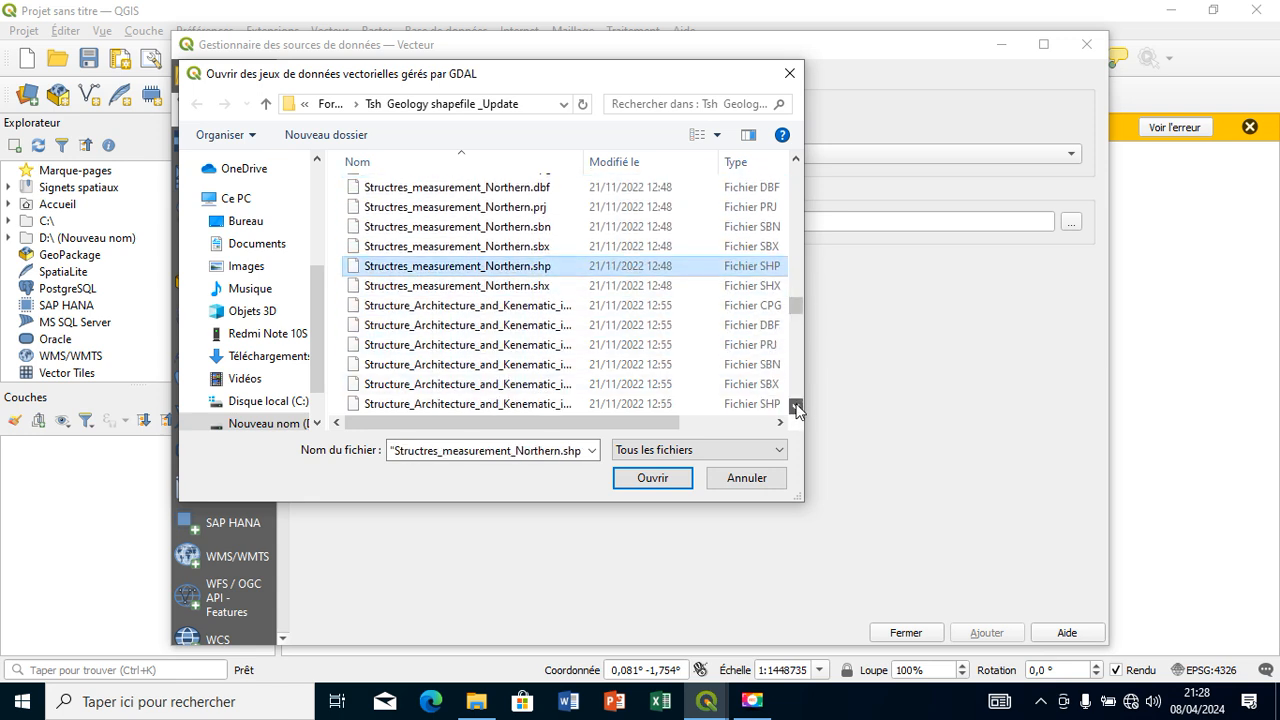
{"action": "left_click", "coordinate": [797, 408]}
{"action": "left_click", "coordinate": [720, 368], "text": "ctrl"}
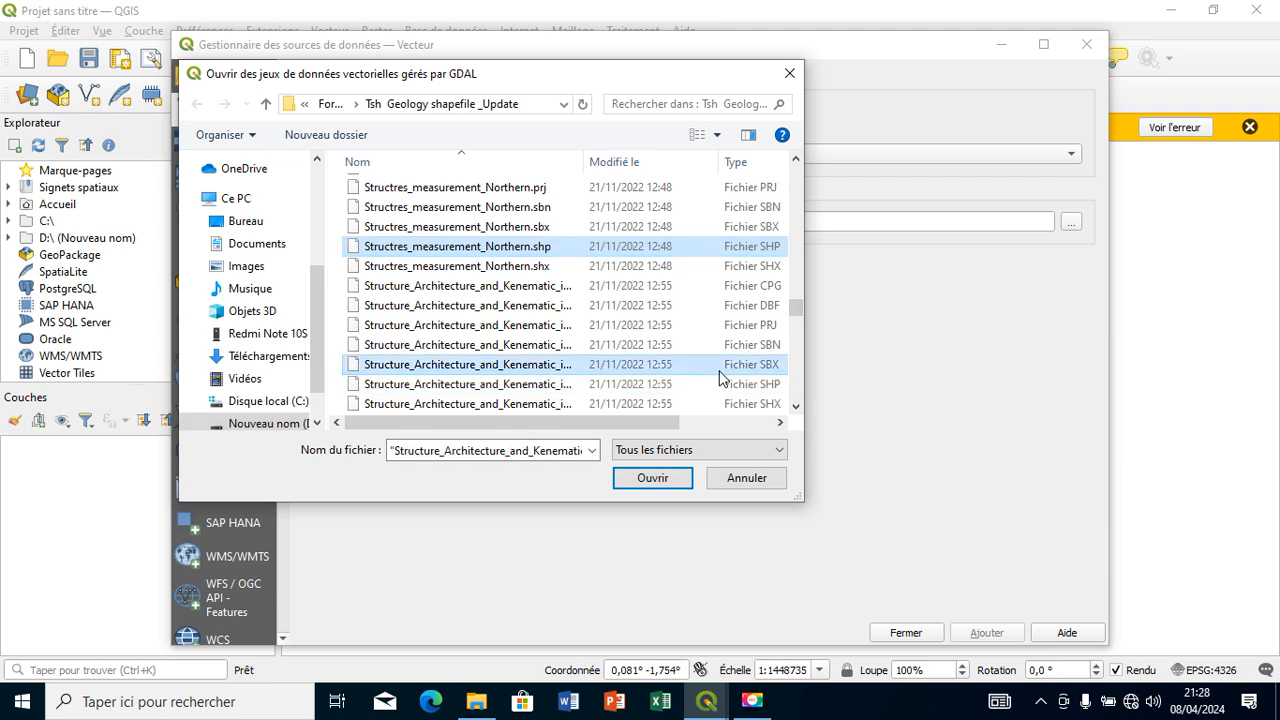
{"action": "left_click", "coordinate": [722, 366], "text": "ctrl"}
{"action": "left_click", "coordinate": [726, 383], "text": "ctrl"}
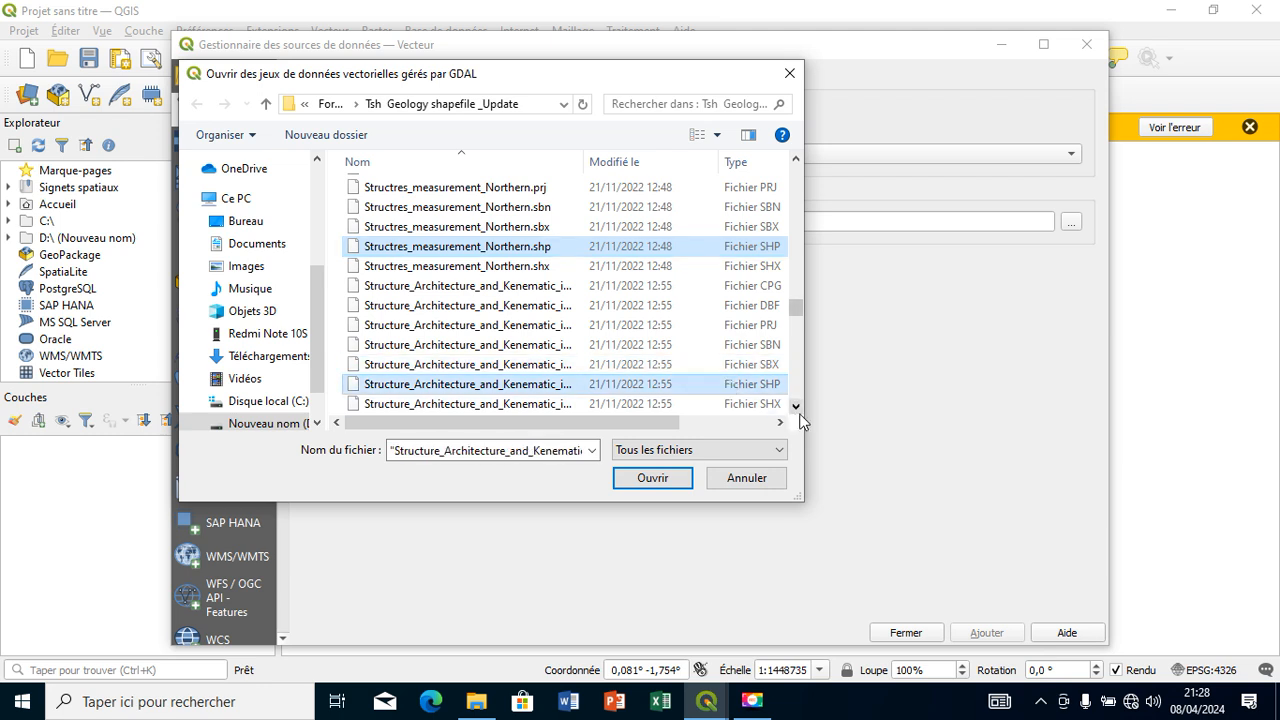
- Add Vein measurement.shp and Vein_Ext_Northern.shp to the multiple file selection
{"action": "scroll", "coordinate": [800, 422], "scroll_direction": "down", "scroll_amount": 3}
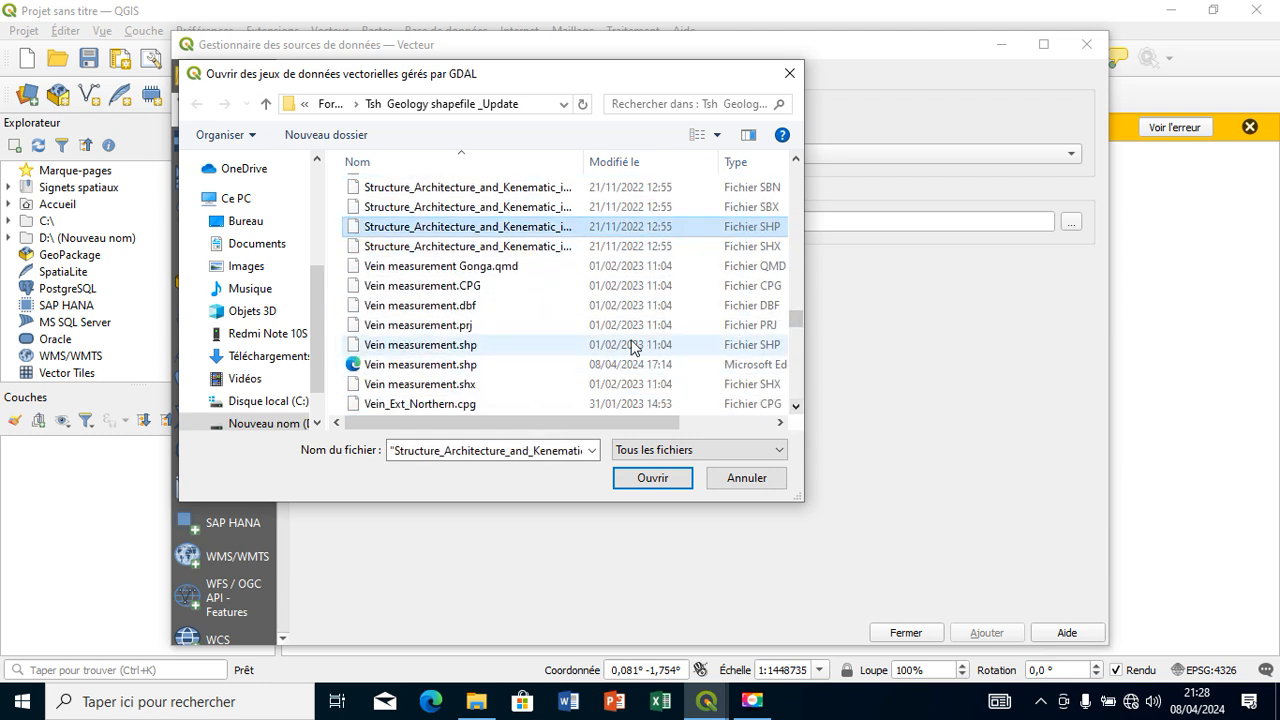
{"action": "left_click", "coordinate": [632, 346], "text": "ctrl"}
{"action": "triple_click", "coordinate": [795, 408]}
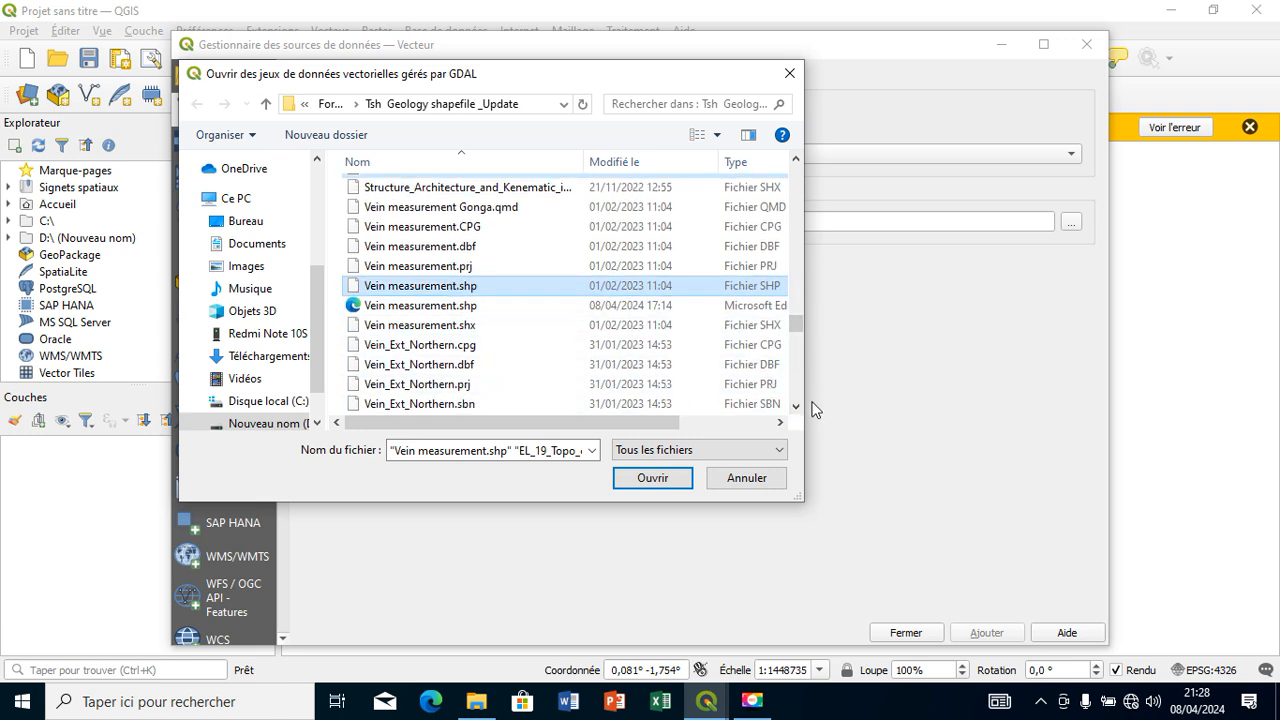
{"action": "scroll", "coordinate": [801, 418], "scroll_direction": "down", "scroll_amount": 3}
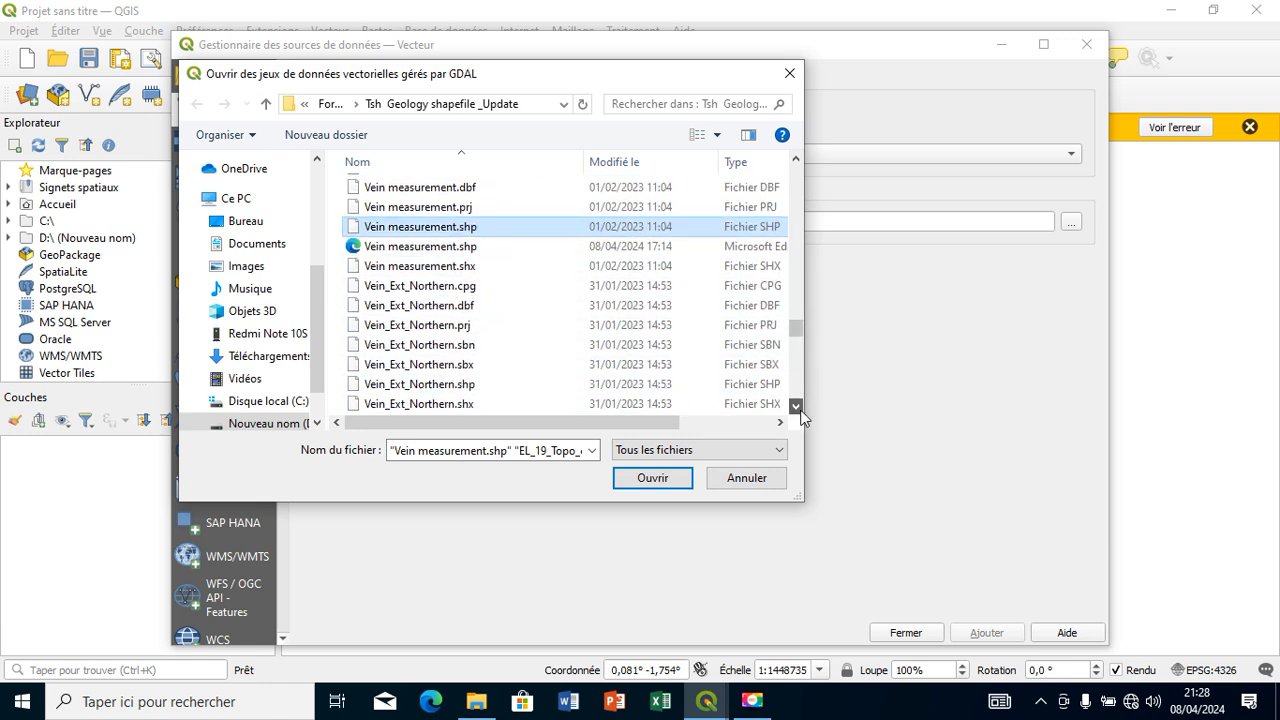
{"action": "left_click", "coordinate": [685, 385], "text": "ctrl"}
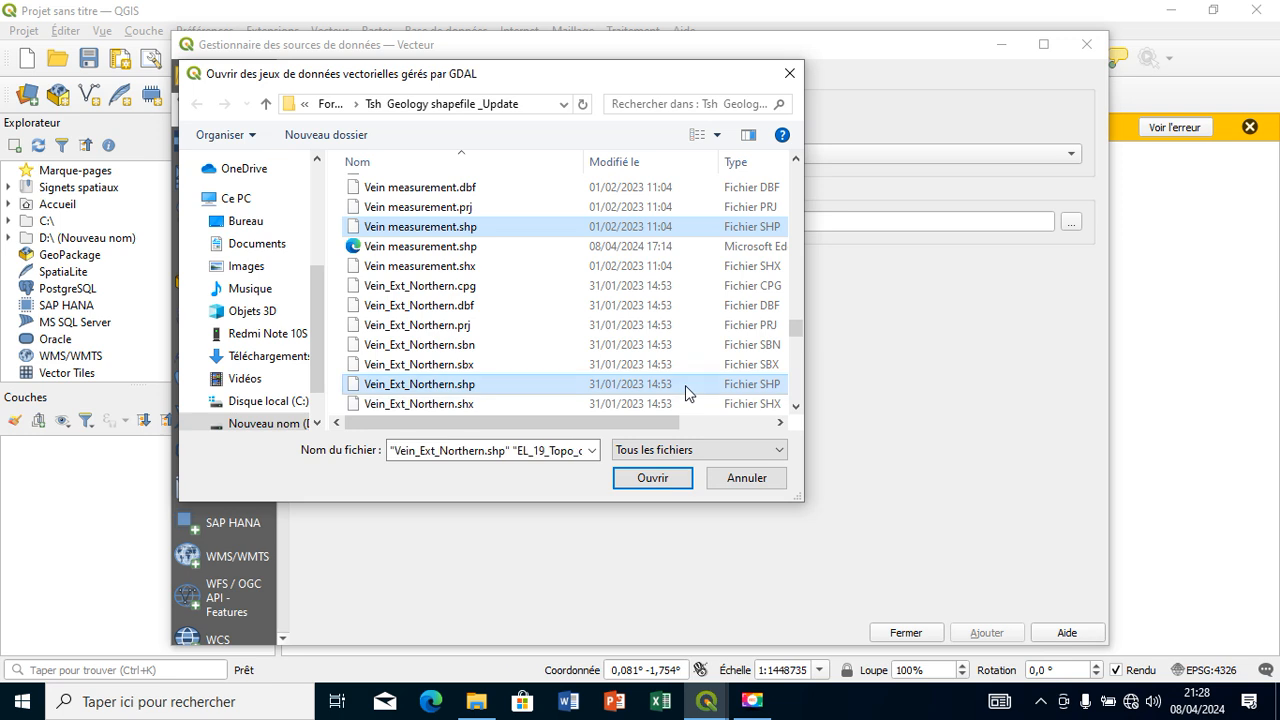
- Add Vein_Ext_Southern.shp to the multiple file selection
{"action": "left_click", "coordinate": [795, 406]}
{"action": "scroll", "coordinate": [795, 409], "scroll_direction": "down", "scroll_amount": 5}
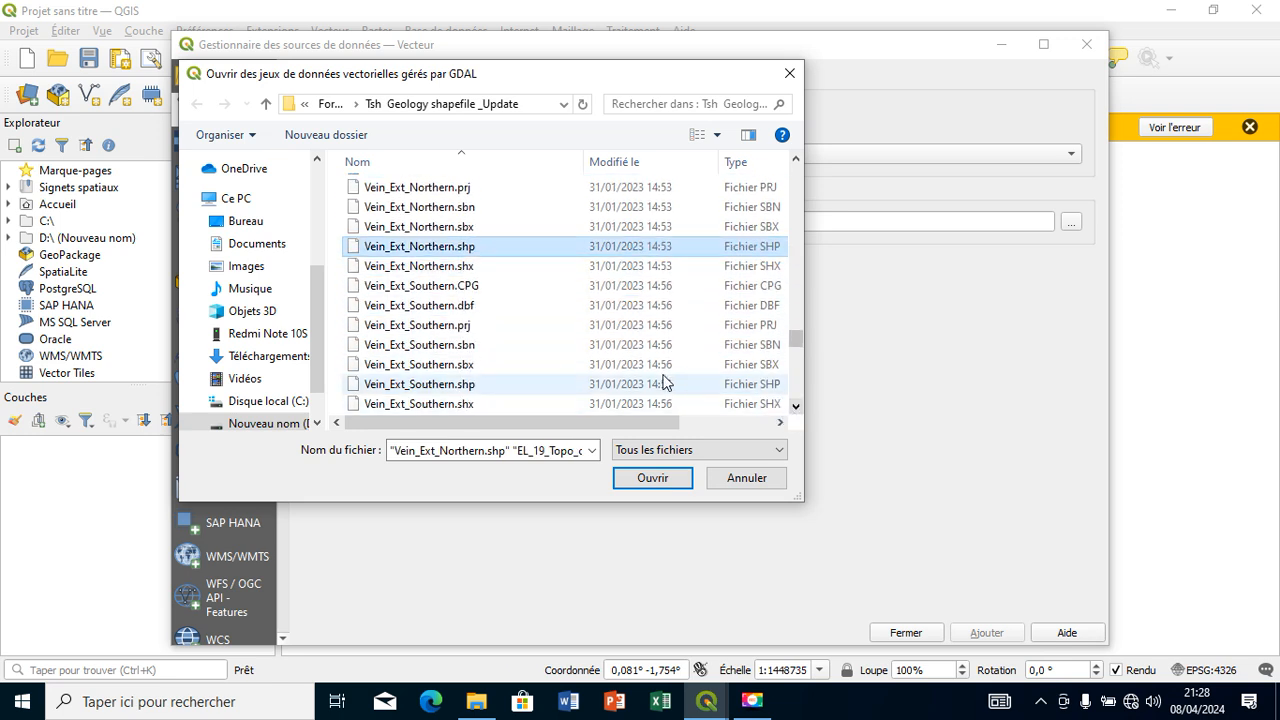
{"action": "left_click", "coordinate": [665, 384], "text": "ctrl"}
- Add Vein_Extension_Northeast.shp and Vein_measurement_North-West.shp to the multiple file selection
{"action": "scroll", "coordinate": [796, 406], "scroll_direction": "down", "scroll_amount": 6}
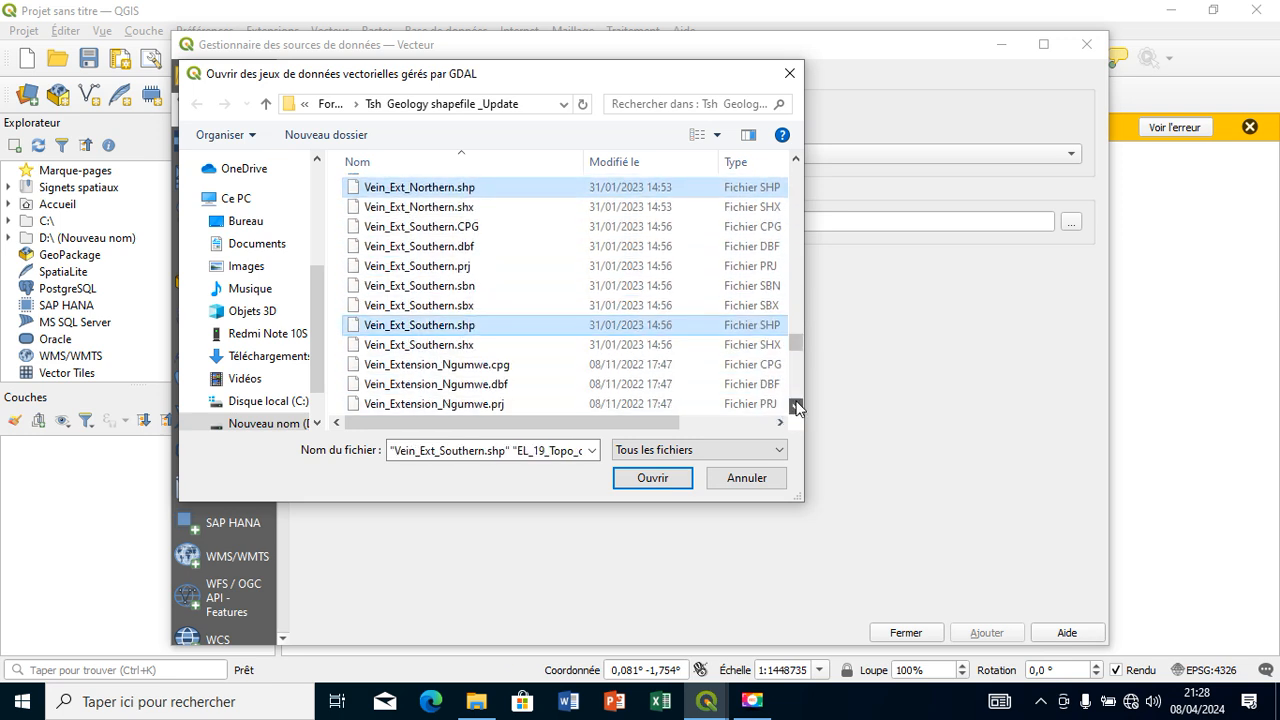
{"action": "scroll", "coordinate": [796, 406], "scroll_direction": "down", "scroll_amount": 4}
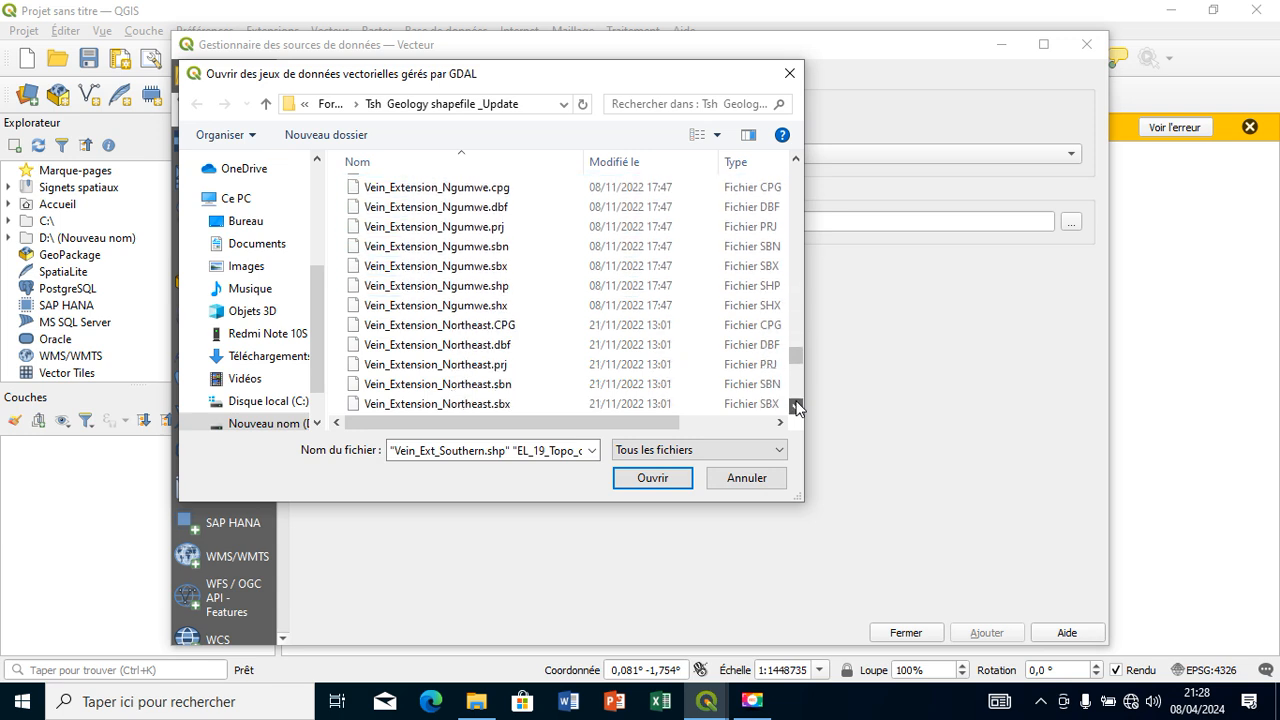
{"action": "left_click", "coordinate": [691, 370], "text": "ctrl"}
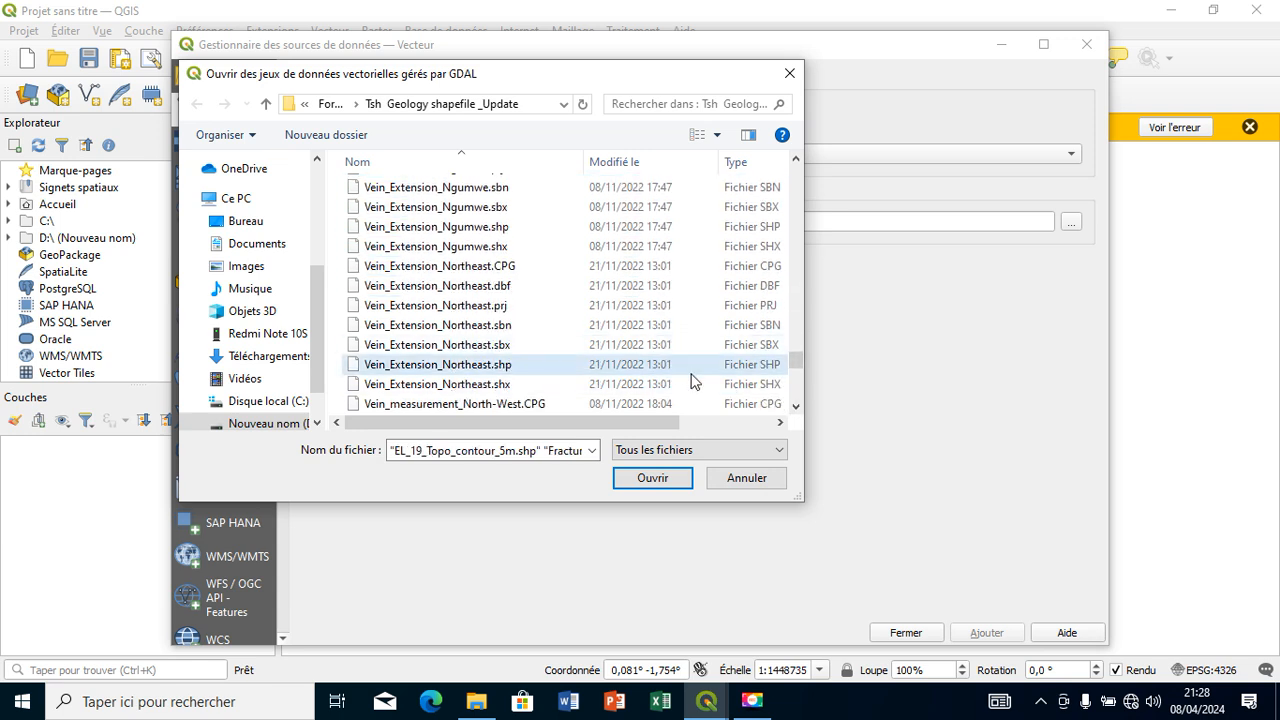
{"action": "scroll", "coordinate": [796, 408], "scroll_direction": "down", "scroll_amount": 6}
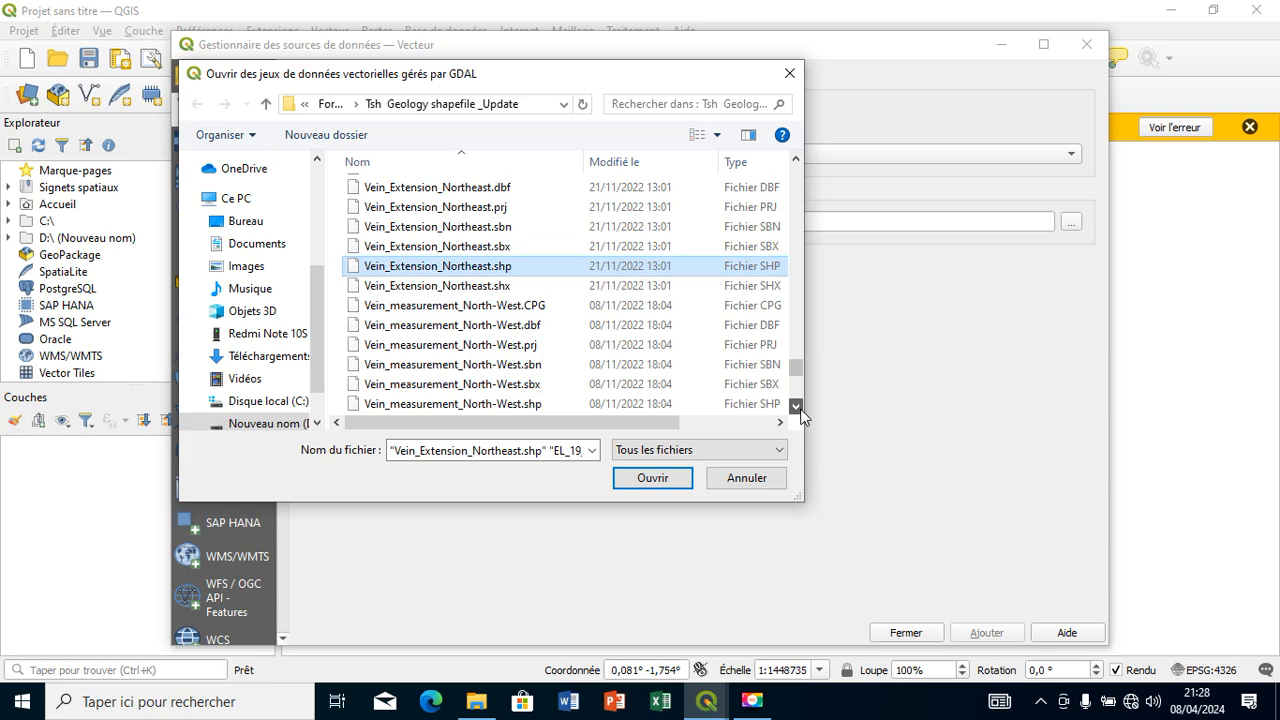
{"action": "left_click", "coordinate": [712, 386], "text": "ctrl"}
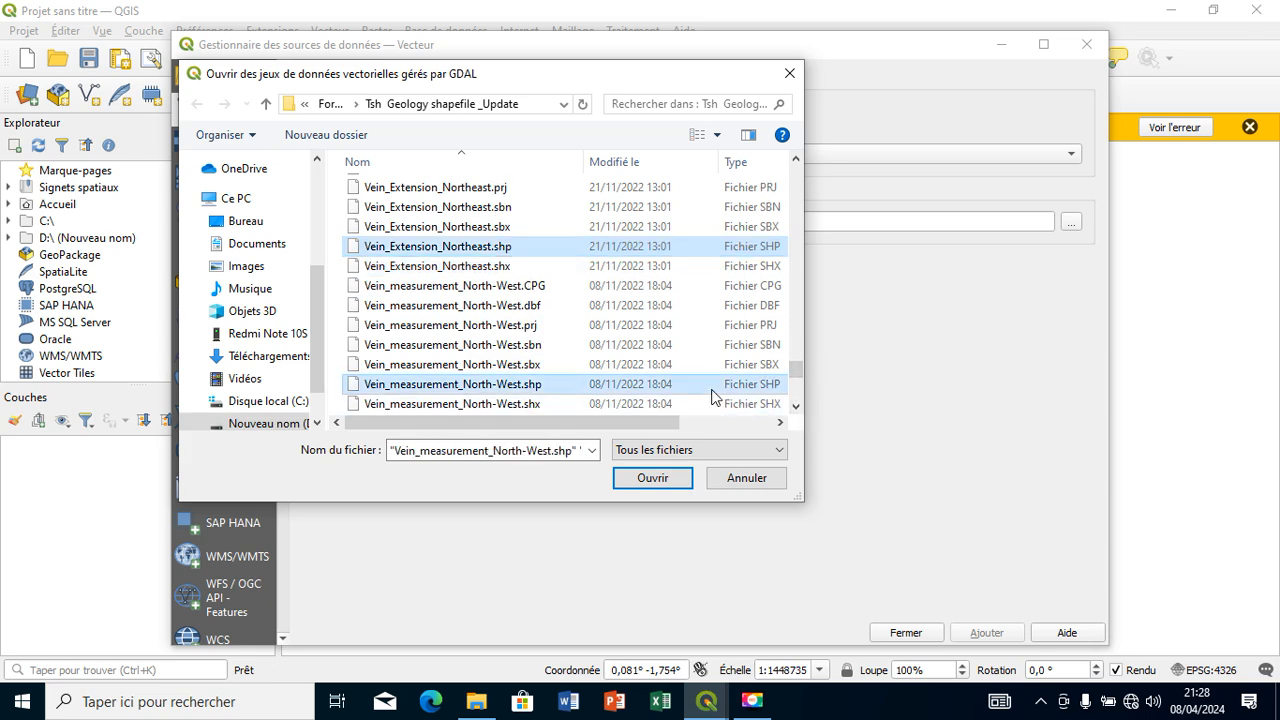
- Load all the selected shapefiles into the project as vector layers and dismiss the font warning above the map
{"action": "scroll", "coordinate": [800, 416], "scroll_direction": "down", "scroll_amount": 3}
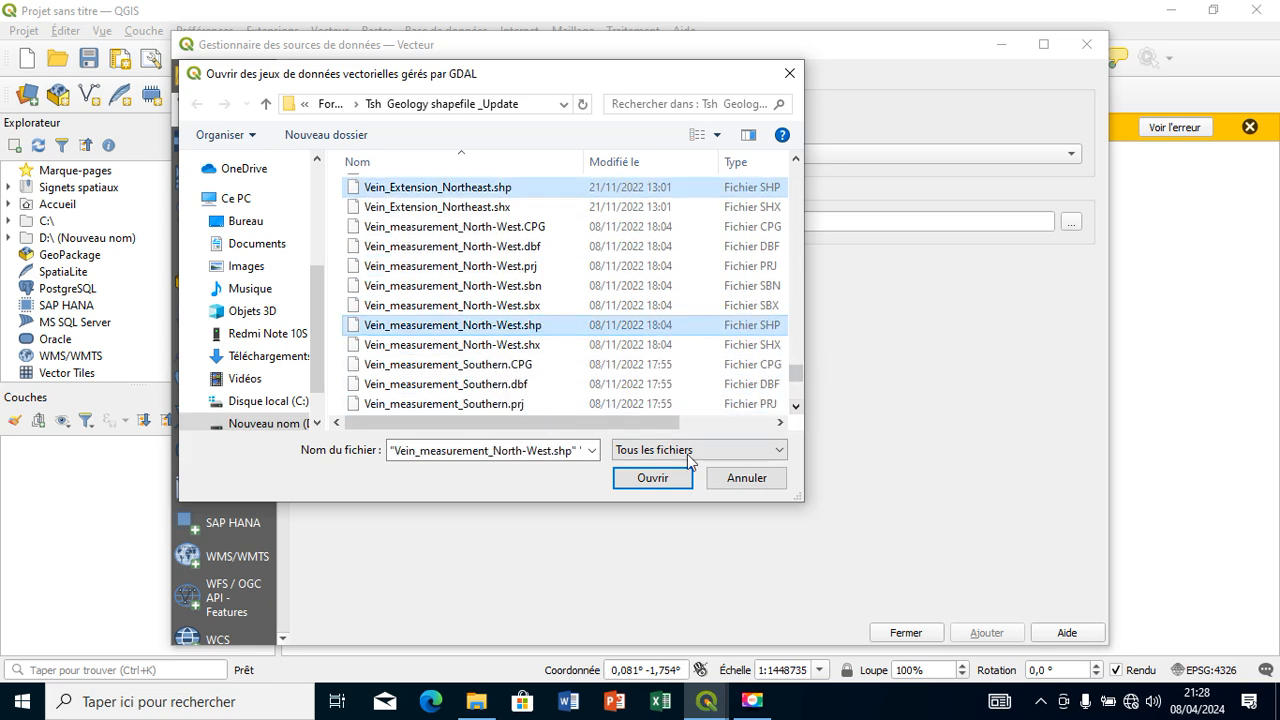
{"action": "left_click", "coordinate": [653, 478]}
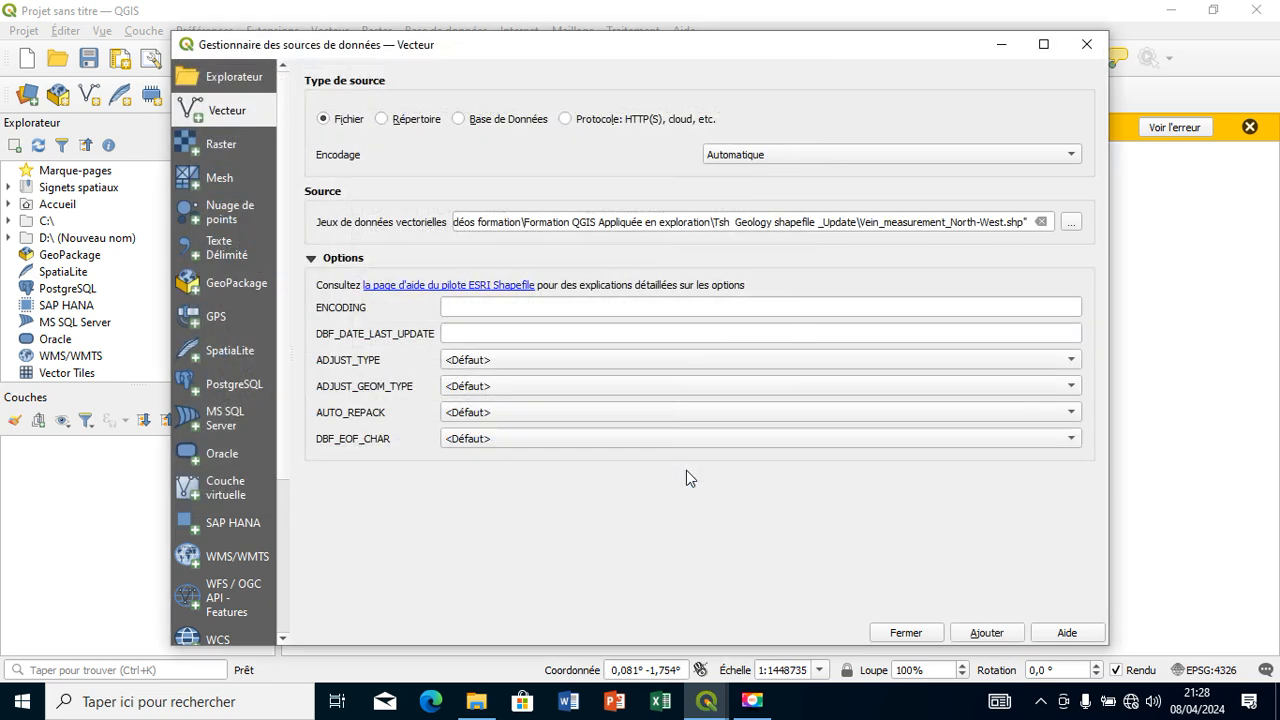
{"action": "left_click", "coordinate": [986, 634]}
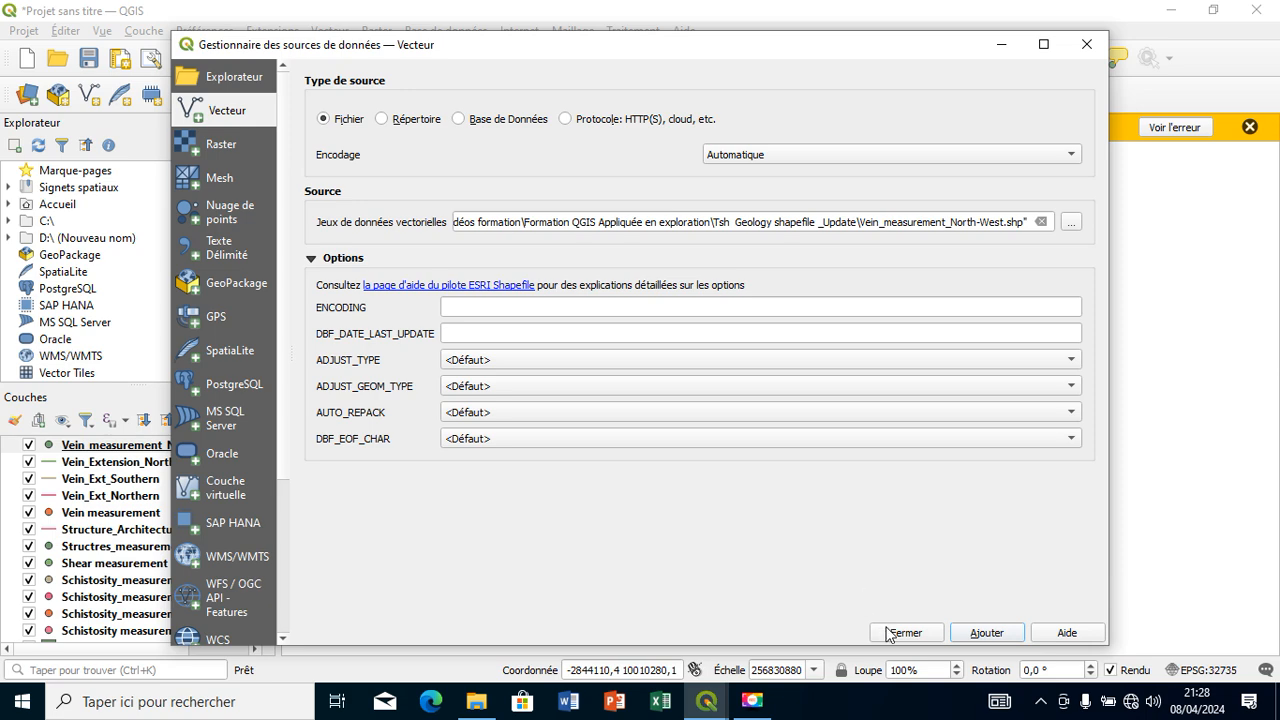
{"action": "left_click", "coordinate": [903, 633]}
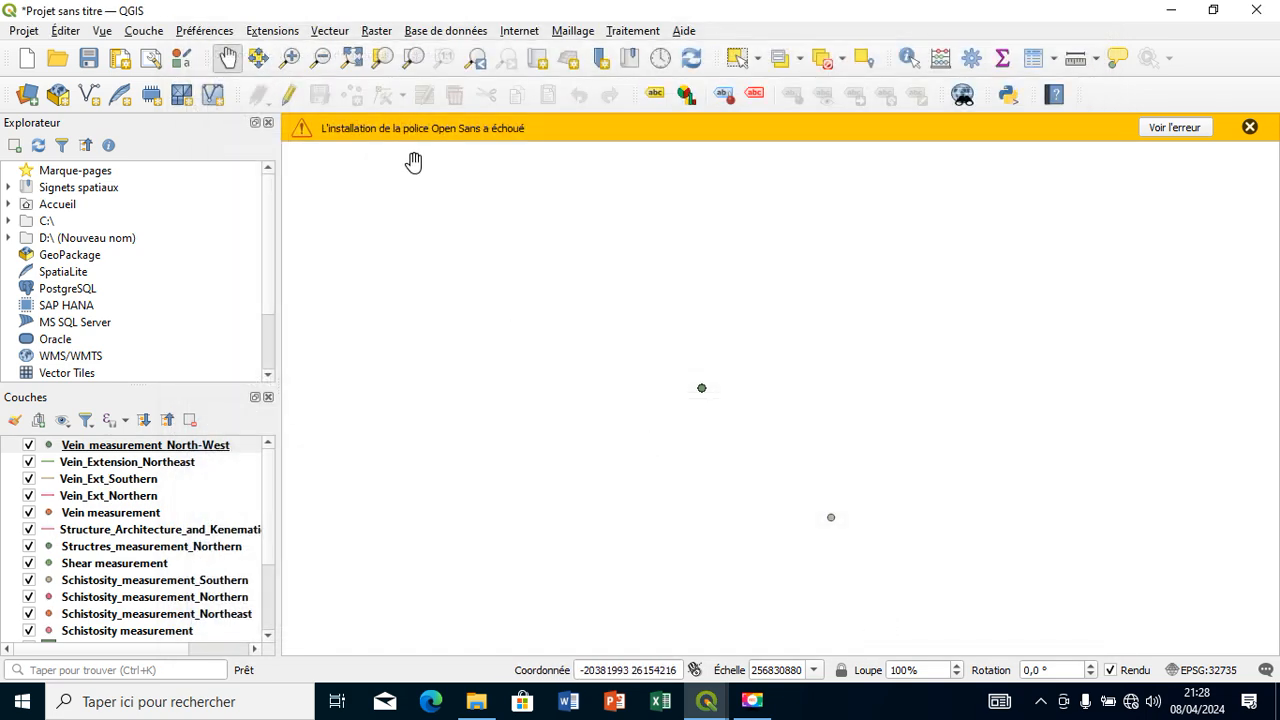
{"action": "left_click", "coordinate": [1250, 128]}
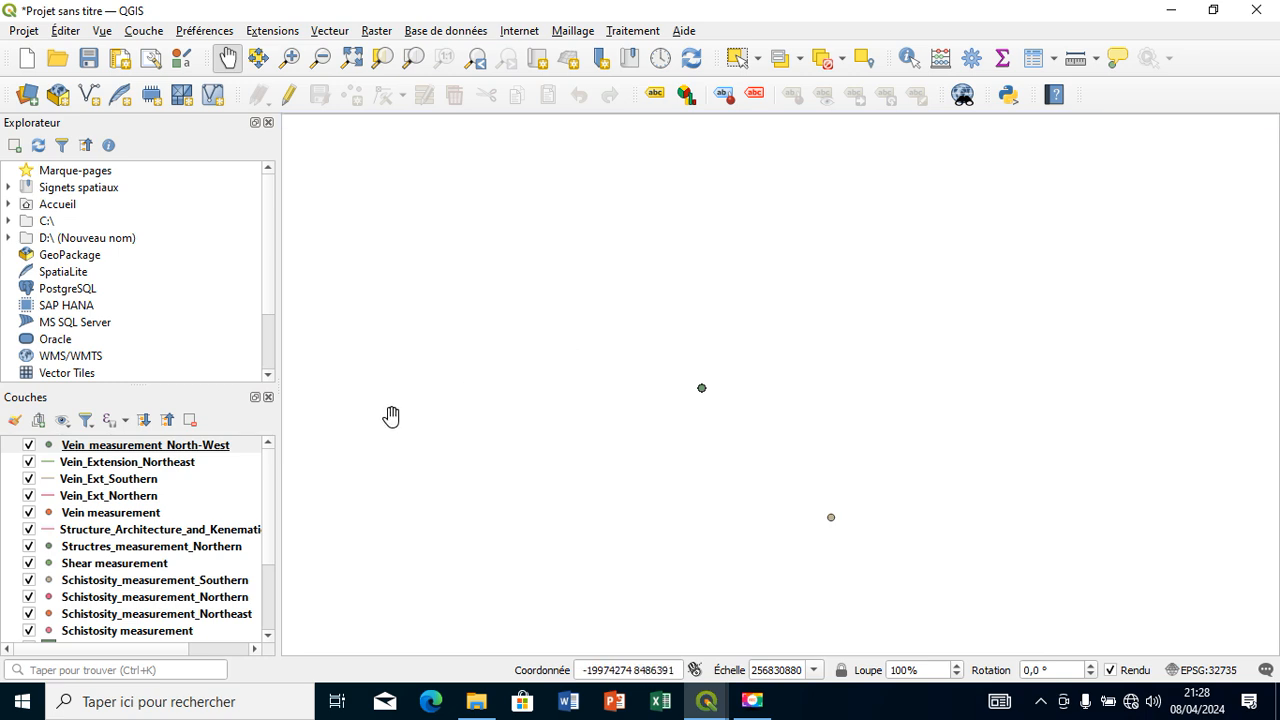
- Zoom the map to the New_Lithology layer and move that layer to the end of the layer order, beneath the contours and structures
{"action": "scroll", "coordinate": [266, 598], "scroll_direction": "down", "scroll_amount": 2}
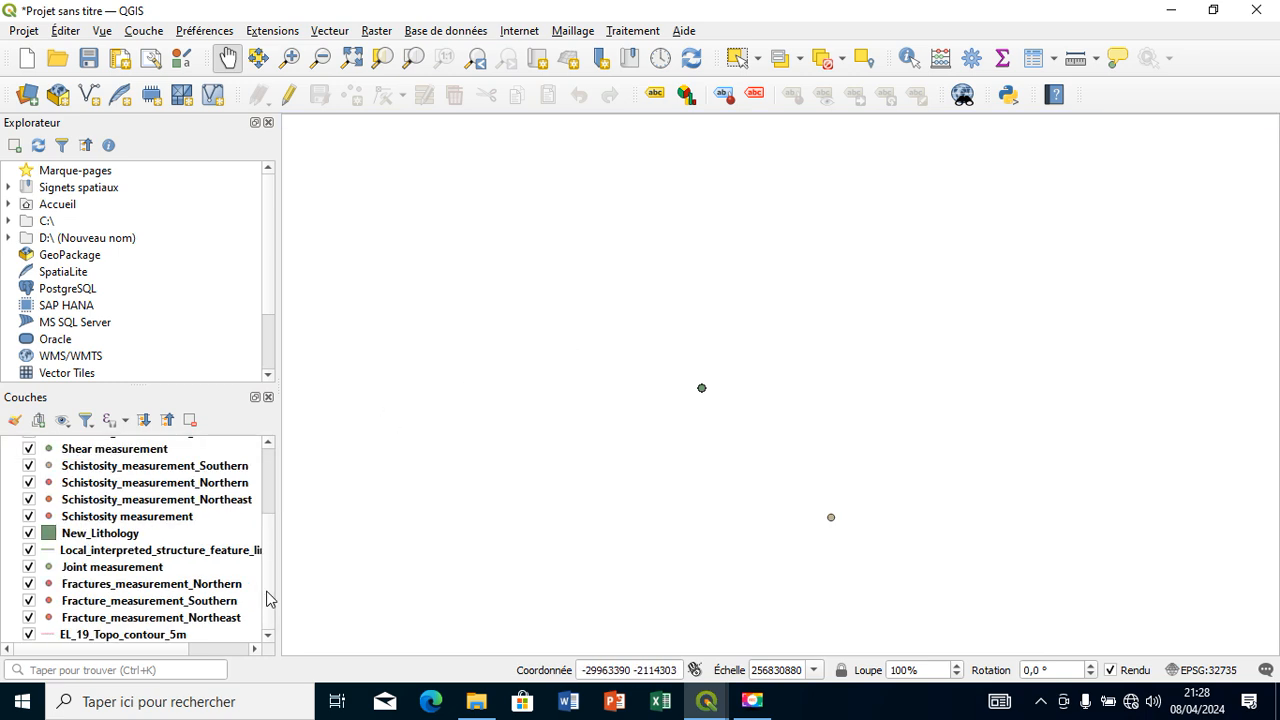
{"action": "right_click", "coordinate": [113, 537]}
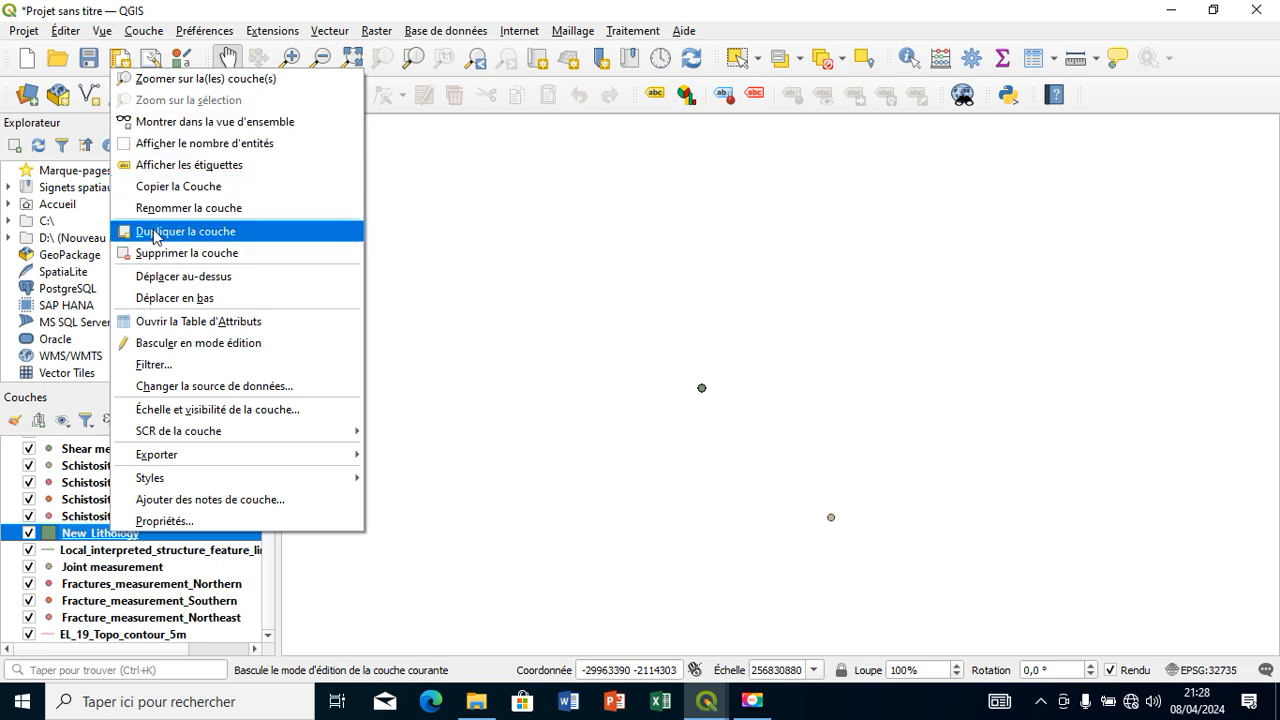
{"action": "left_click", "coordinate": [208, 80]}
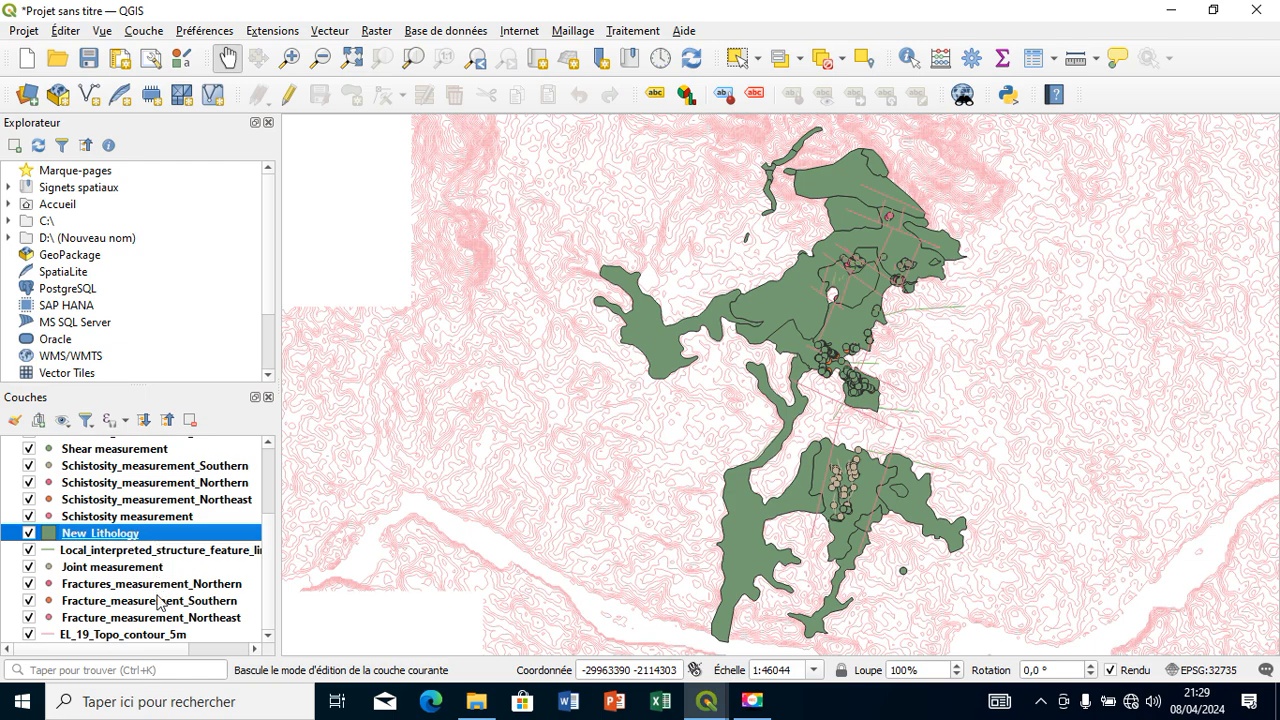
{"action": "left_click_drag", "start_coordinate": [158, 601], "coordinate": [160, 628]}
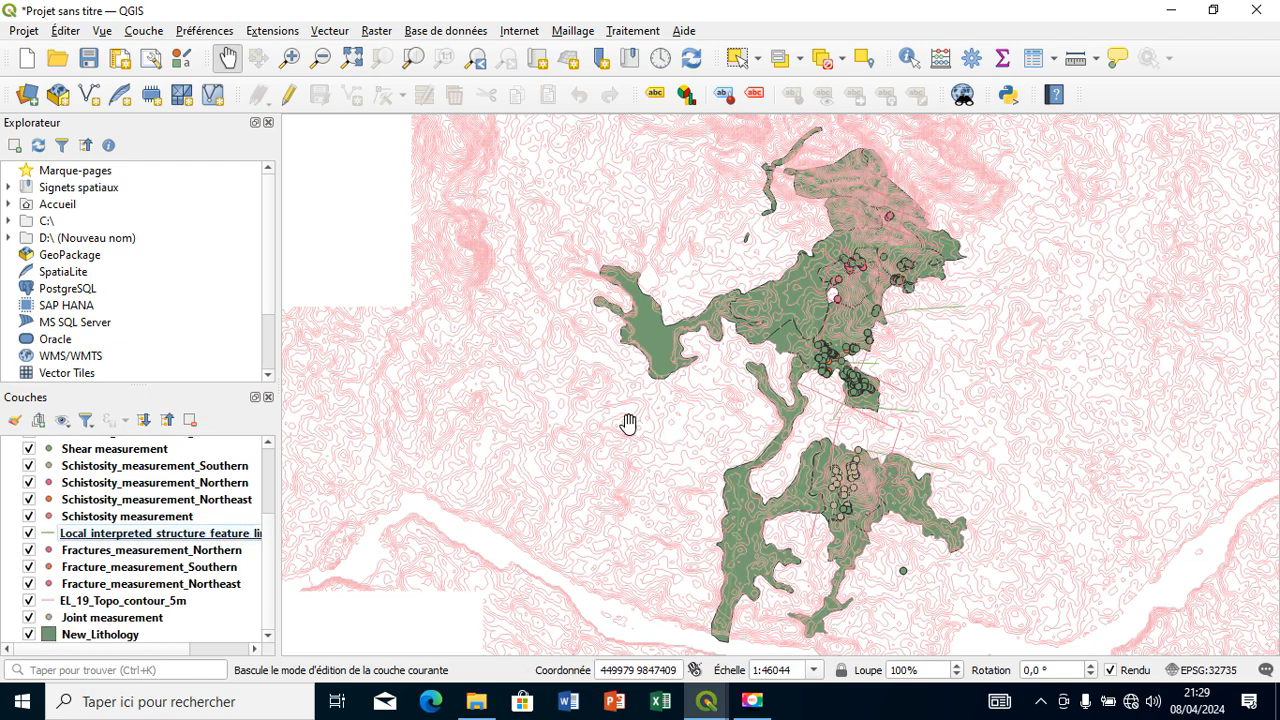
- Examine the lithology polygons, contours and structural measurement points across the map at closer scales
{"action": "left_click", "coordinate": [629, 426]}
{"action": "double_click", "coordinate": [1005, 487]}
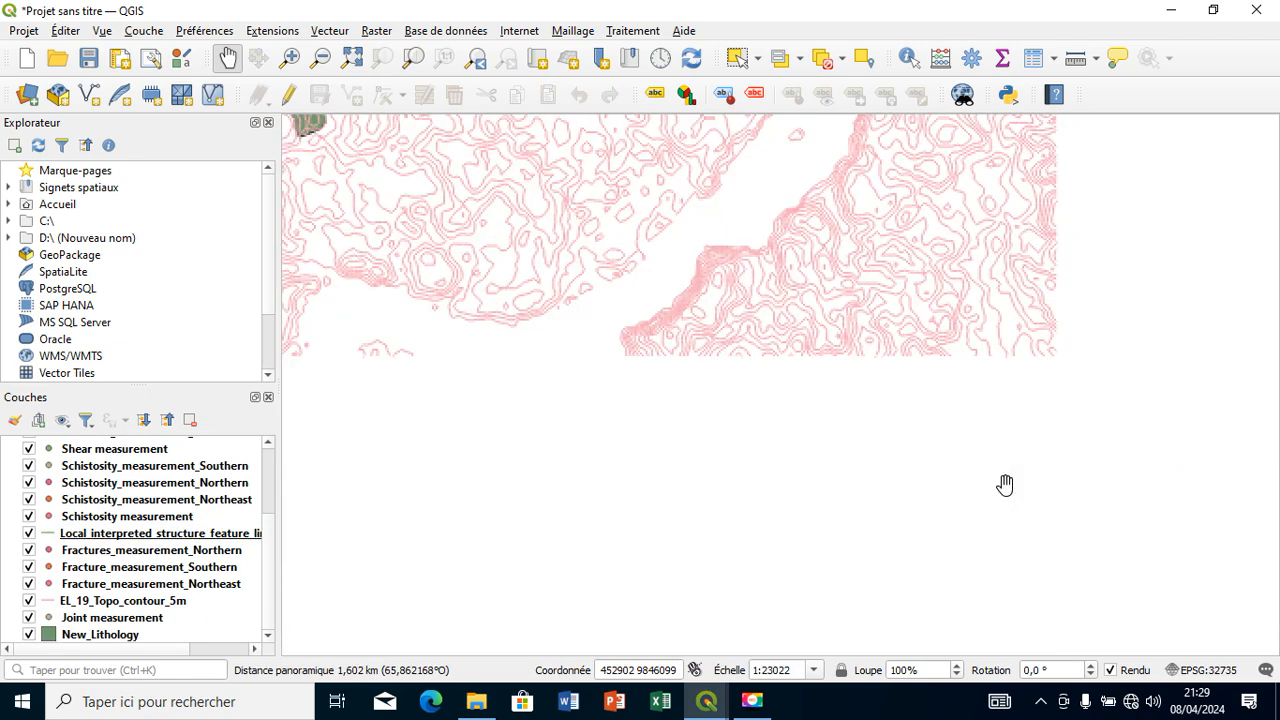
{"action": "left_click_drag", "start_coordinate": [689, 306], "coordinate": [810, 537]}
{"action": "left_click_drag", "start_coordinate": [621, 372], "coordinate": [803, 600]}
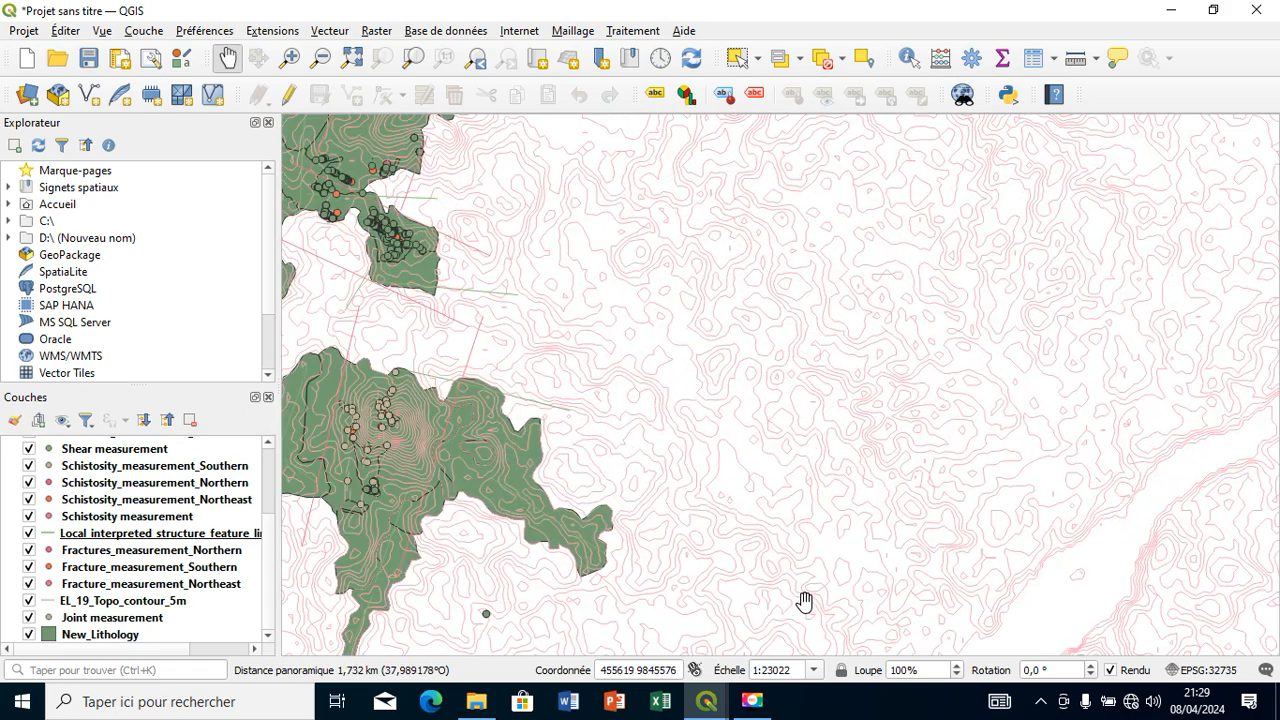
{"action": "left_click_drag", "start_coordinate": [537, 389], "coordinate": [694, 486]}
{"action": "double_click", "coordinate": [549, 316]}
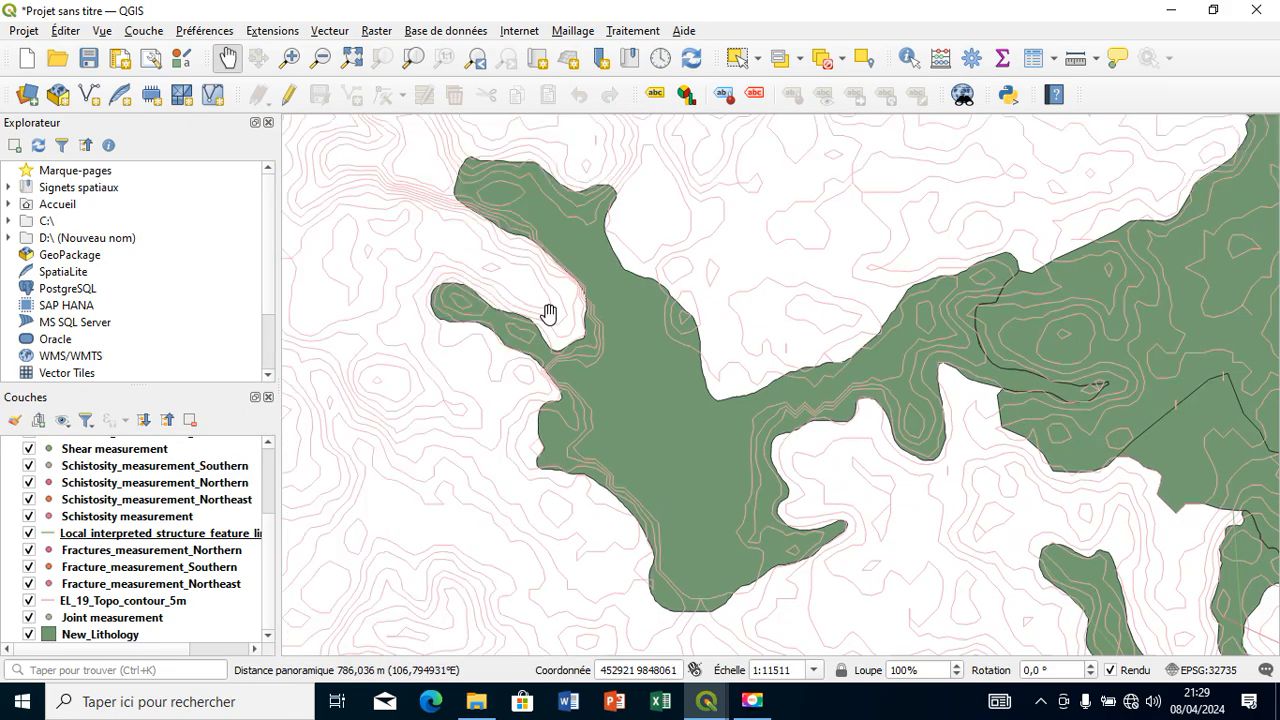
{"action": "left_click_drag", "start_coordinate": [961, 437], "coordinate": [200, 165]}
{"action": "left_click_drag", "start_coordinate": [787, 388], "coordinate": [623, 391]}
{"action": "double_click", "coordinate": [735, 426]}
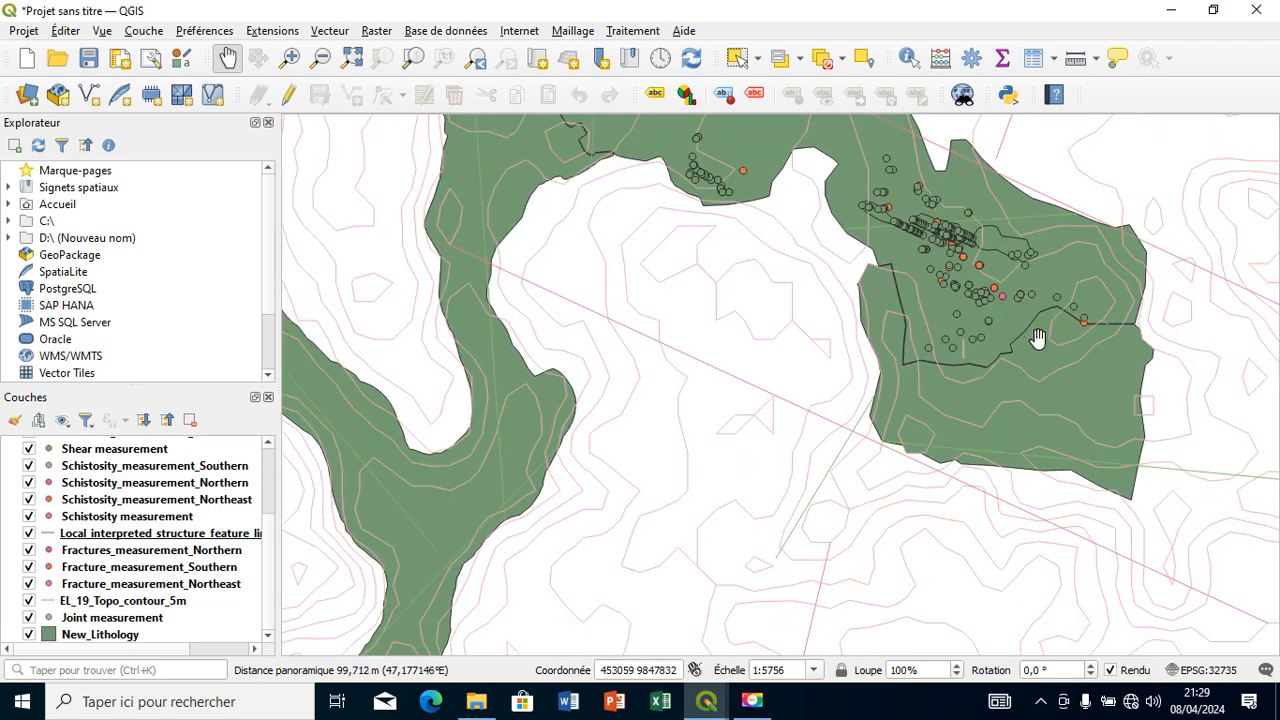
{"action": "left_click_drag", "start_coordinate": [1037, 340], "coordinate": [781, 384]}
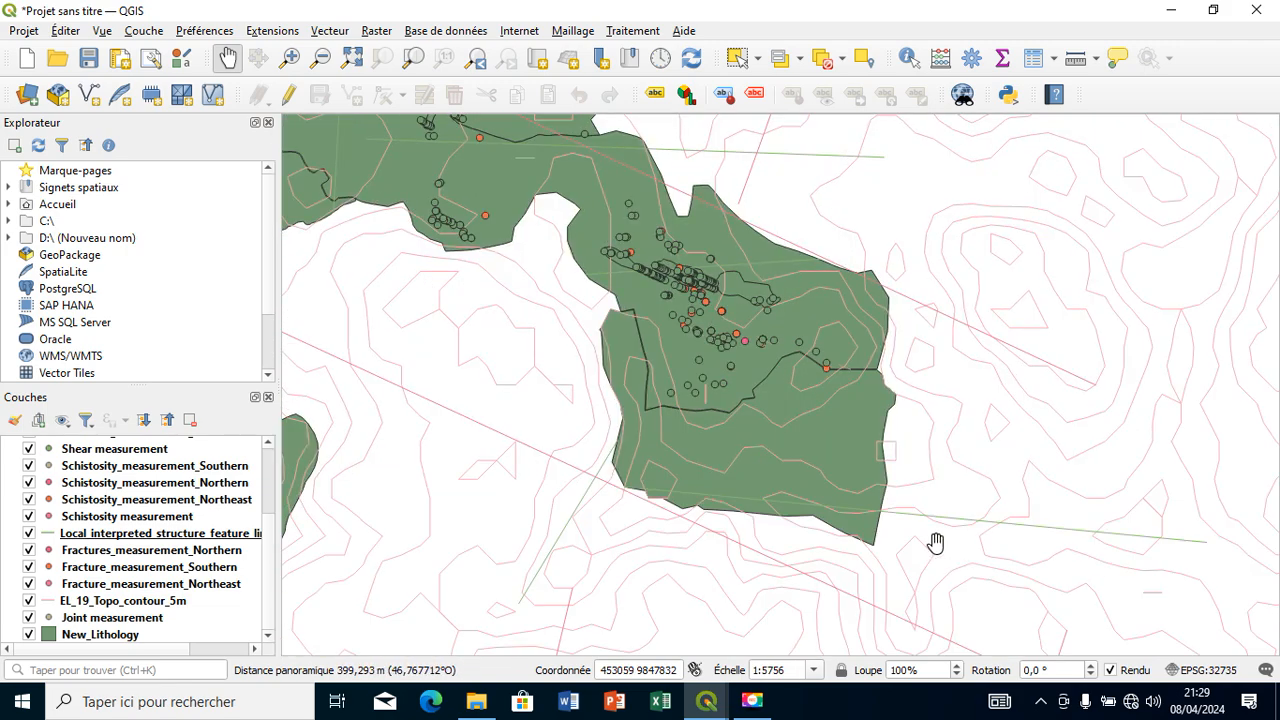
{"action": "left_click", "coordinate": [700, 307]}
{"action": "left_click_drag", "start_coordinate": [707, 341], "coordinate": [752, 486]}
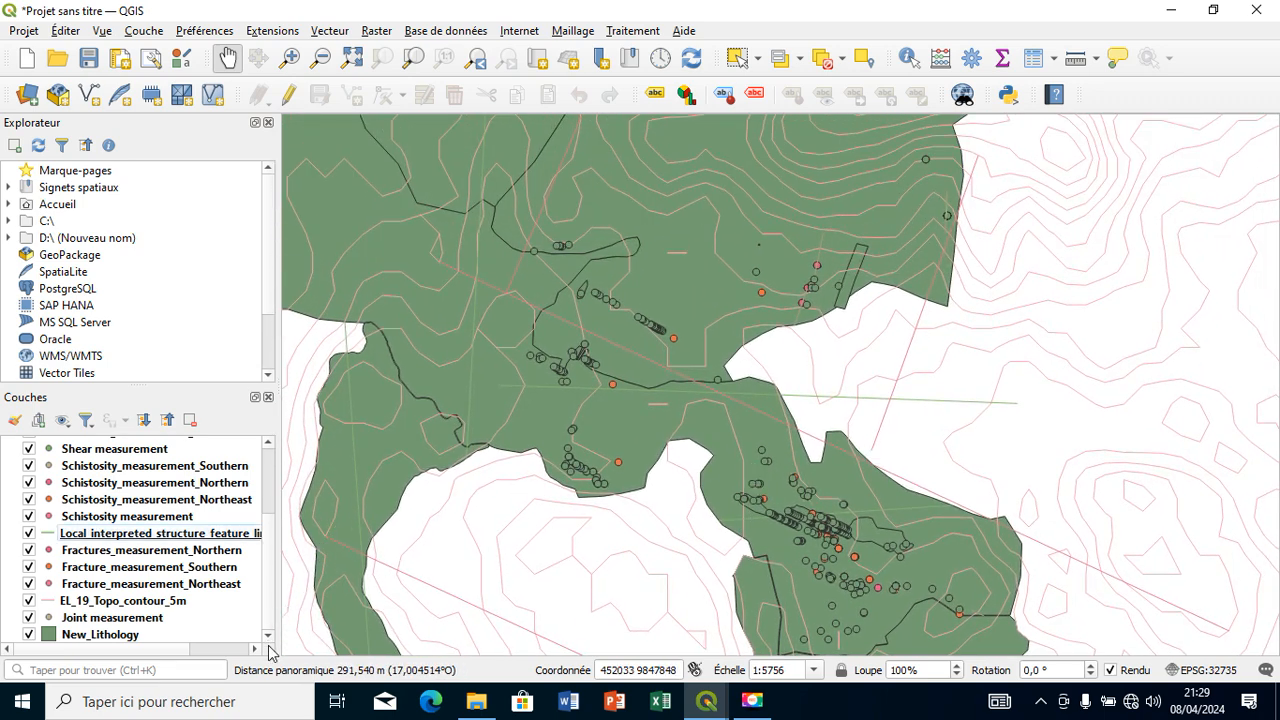
- Rename the New_Lithology layer as Lithology
{"action": "right_click", "coordinate": [93, 644]}
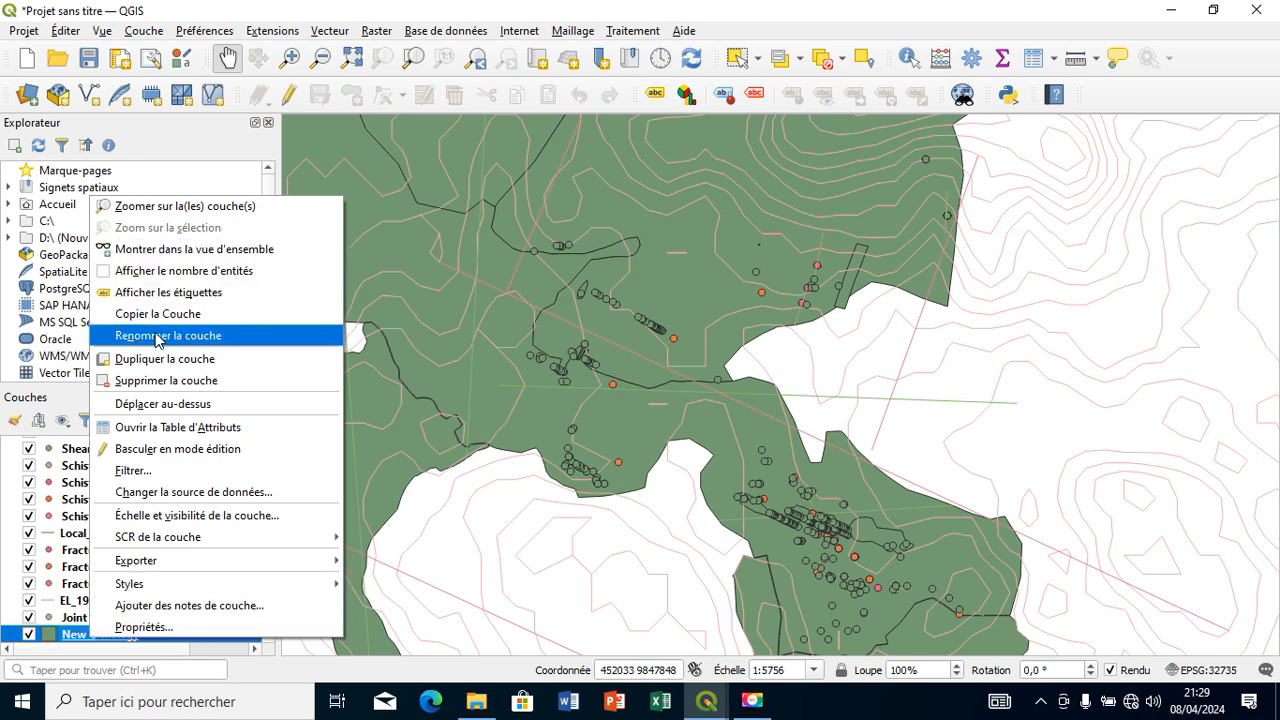
{"action": "left_click", "coordinate": [157, 336]}
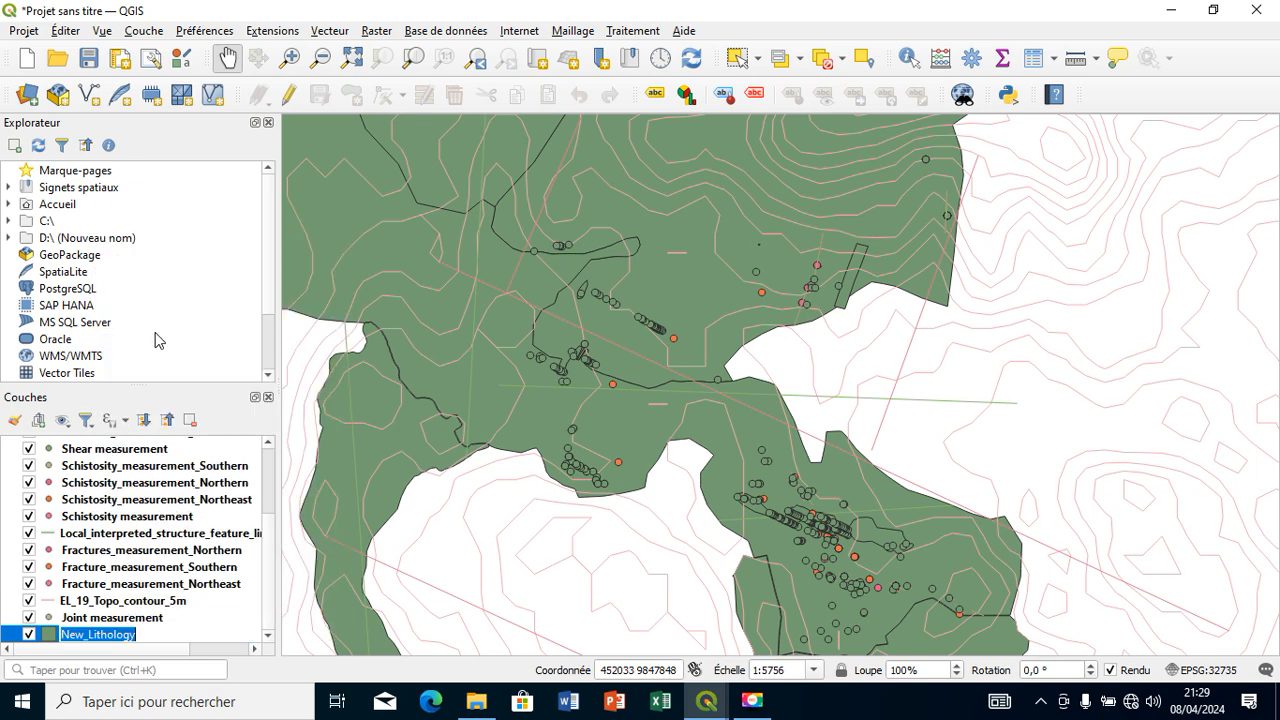
{"action": "left_click", "coordinate": [89, 636]}
{"action": "key", "text": "BackSpace"}
{"action": "key", "text": "BackSpace"}
{"action": "key", "text": "BackSpace"}
{"action": "key", "text": "BackSpace"}
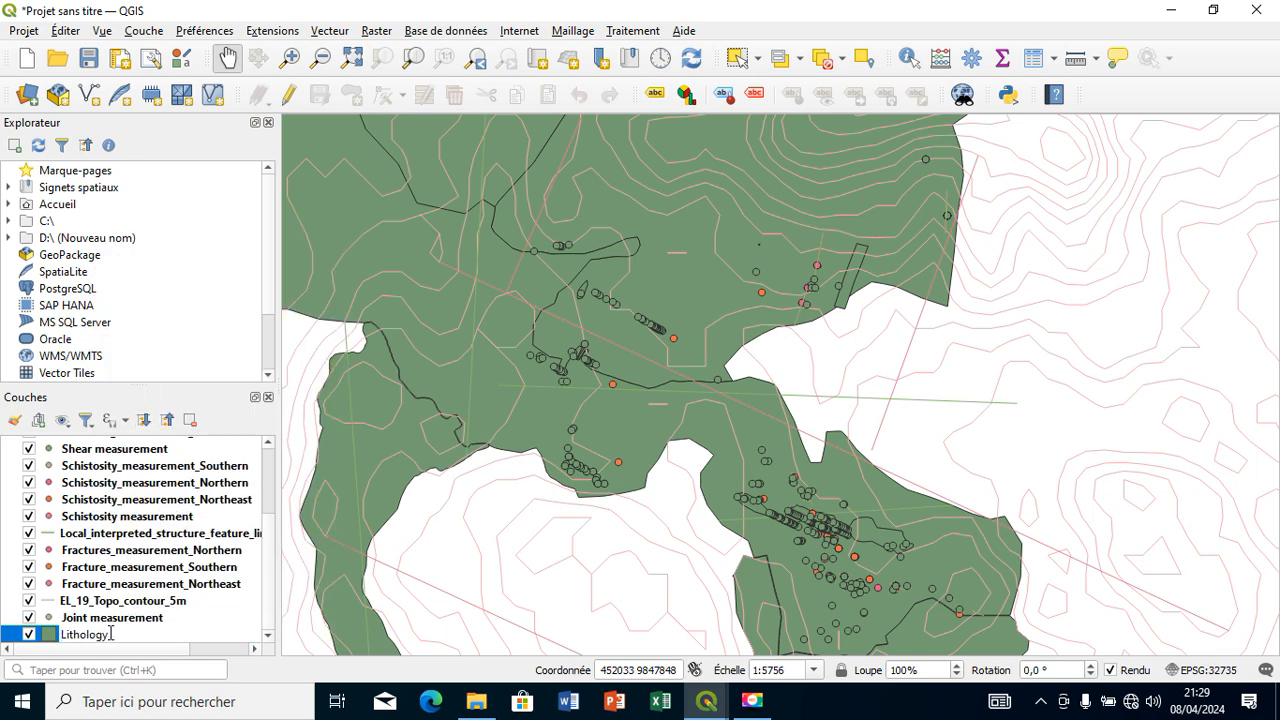
{"action": "key", "text": "Return"}
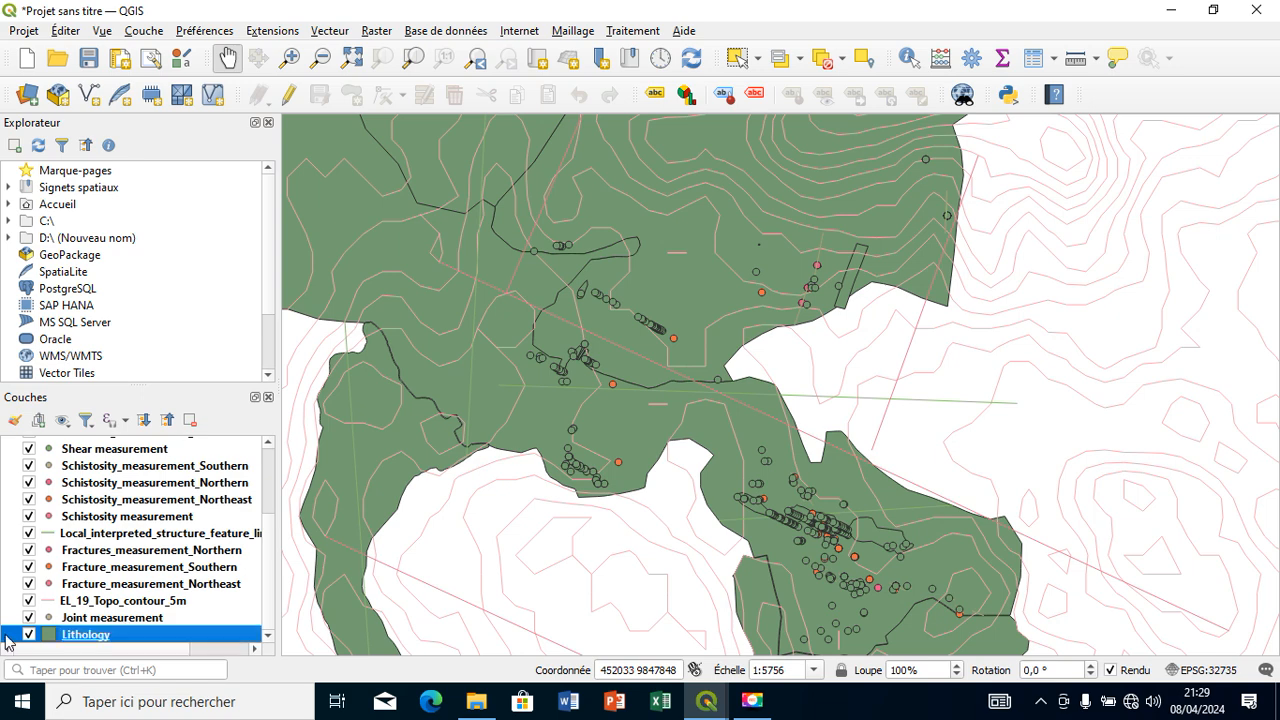
- Categorize the Lithology layer's symbology by Rock_type with random colours and delete the catch-all category for all other values
{"action": "right_click", "coordinate": [97, 641]}
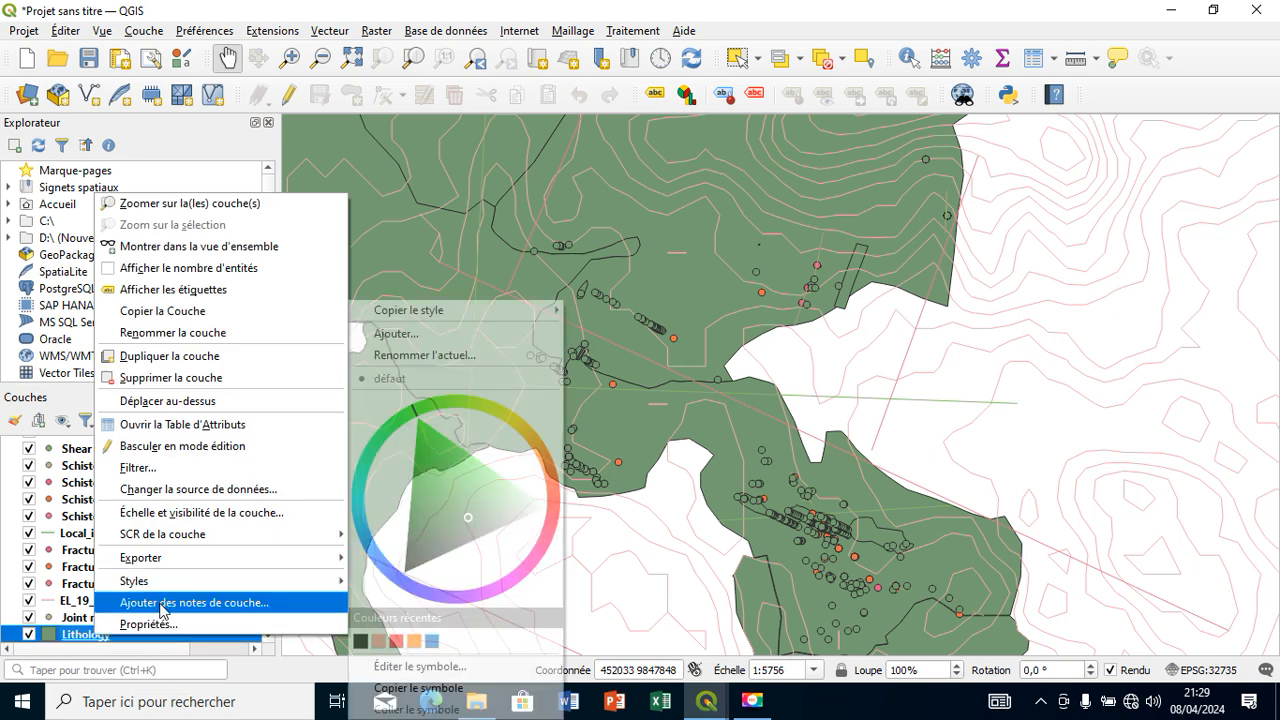
{"action": "left_click", "coordinate": [162, 623]}
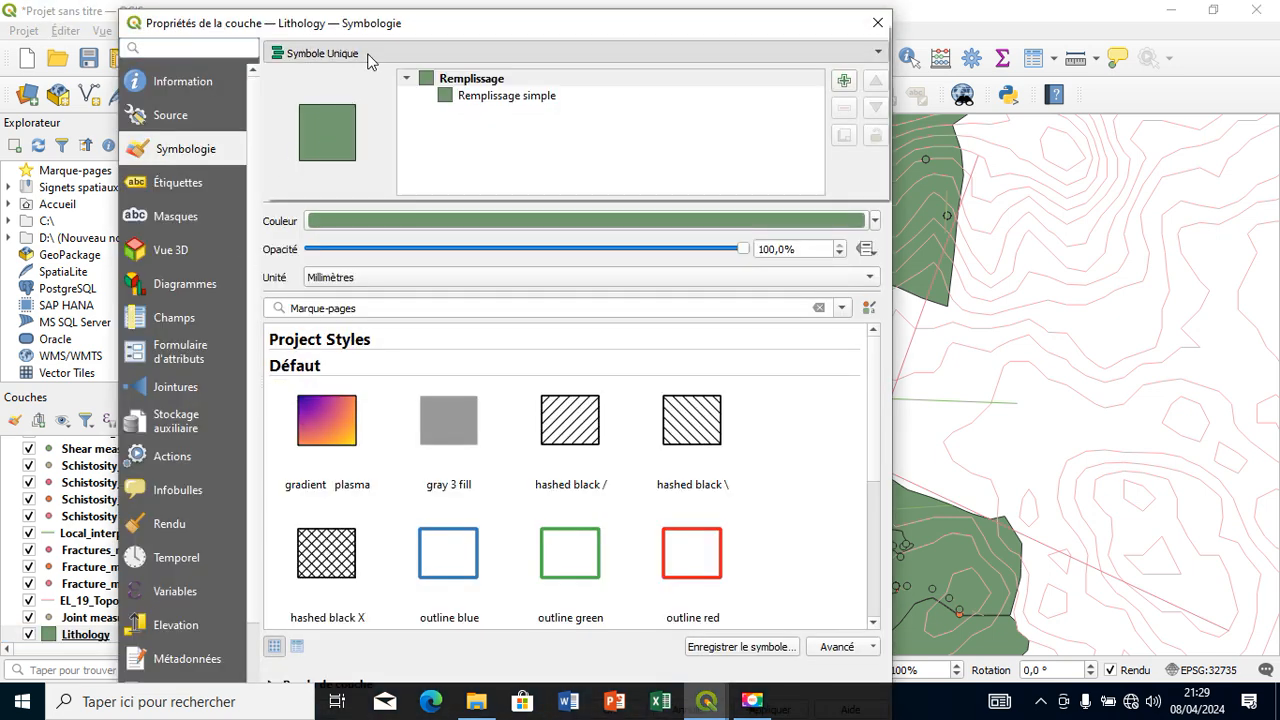
{"action": "left_click", "coordinate": [365, 52]}
{"action": "left_click", "coordinate": [370, 72]}
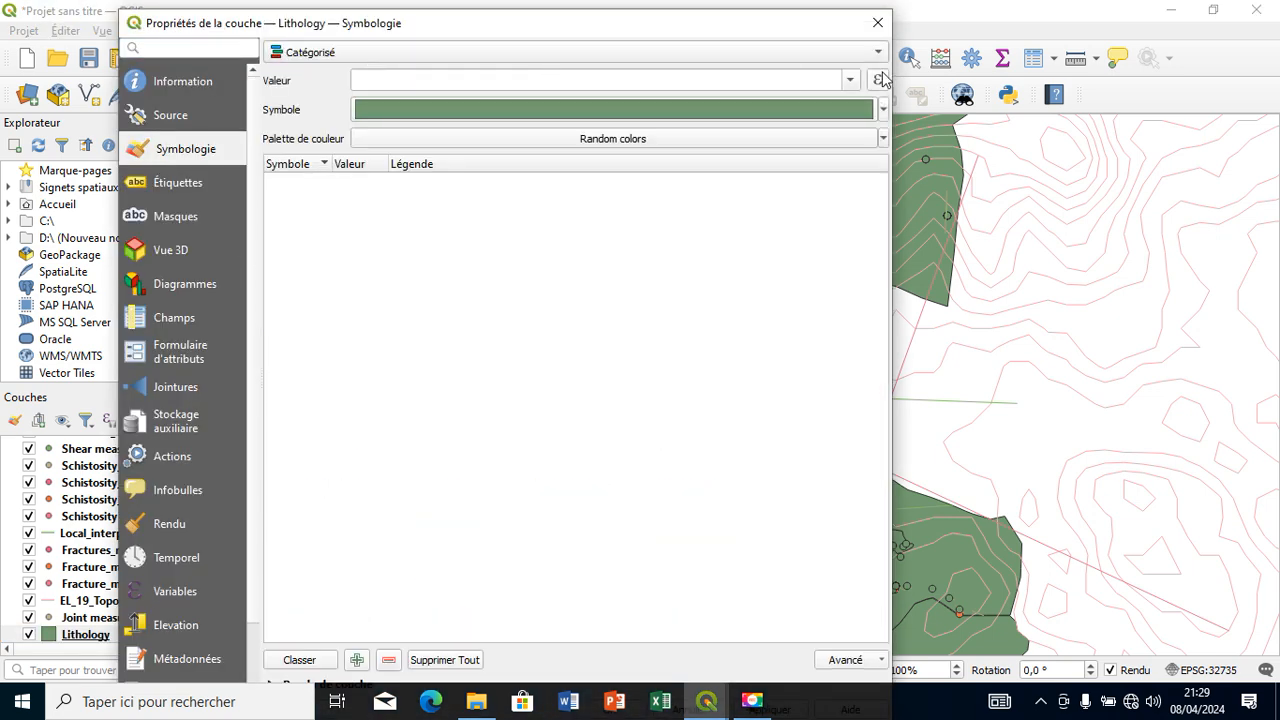
{"action": "left_click", "coordinate": [850, 80]}
{"action": "left_click", "coordinate": [751, 126]}
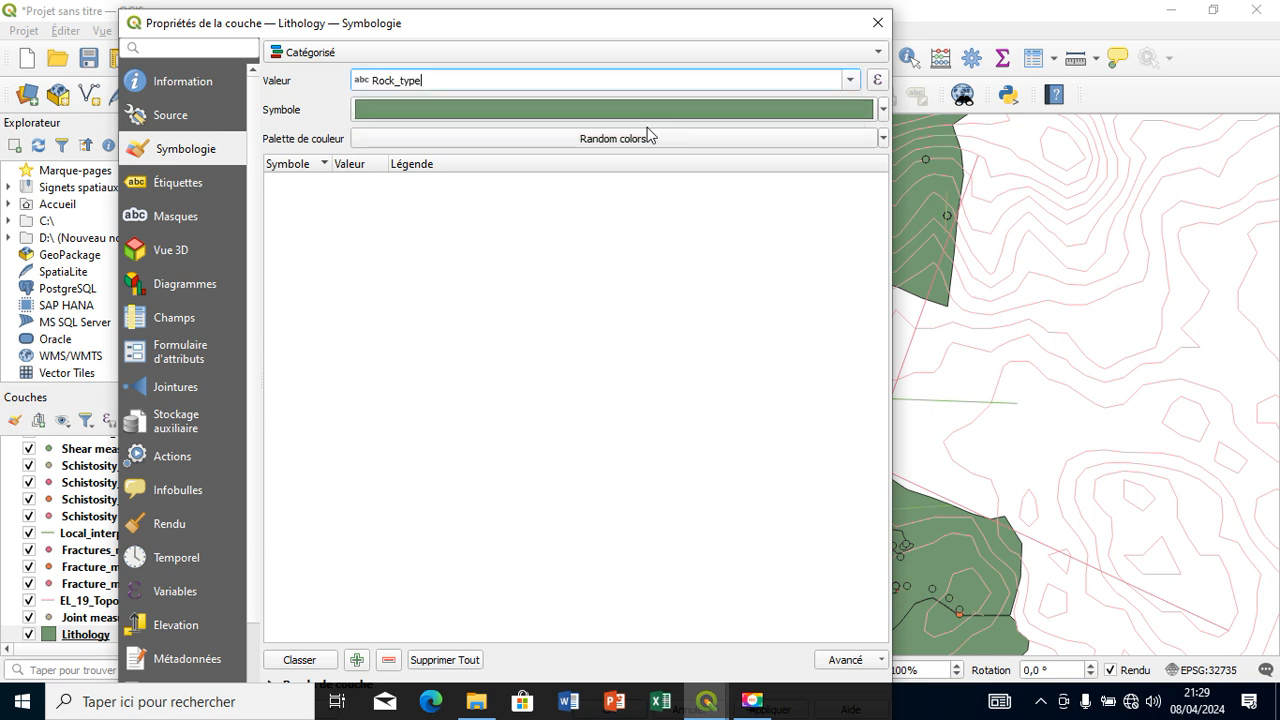
{"action": "left_click", "coordinate": [318, 662]}
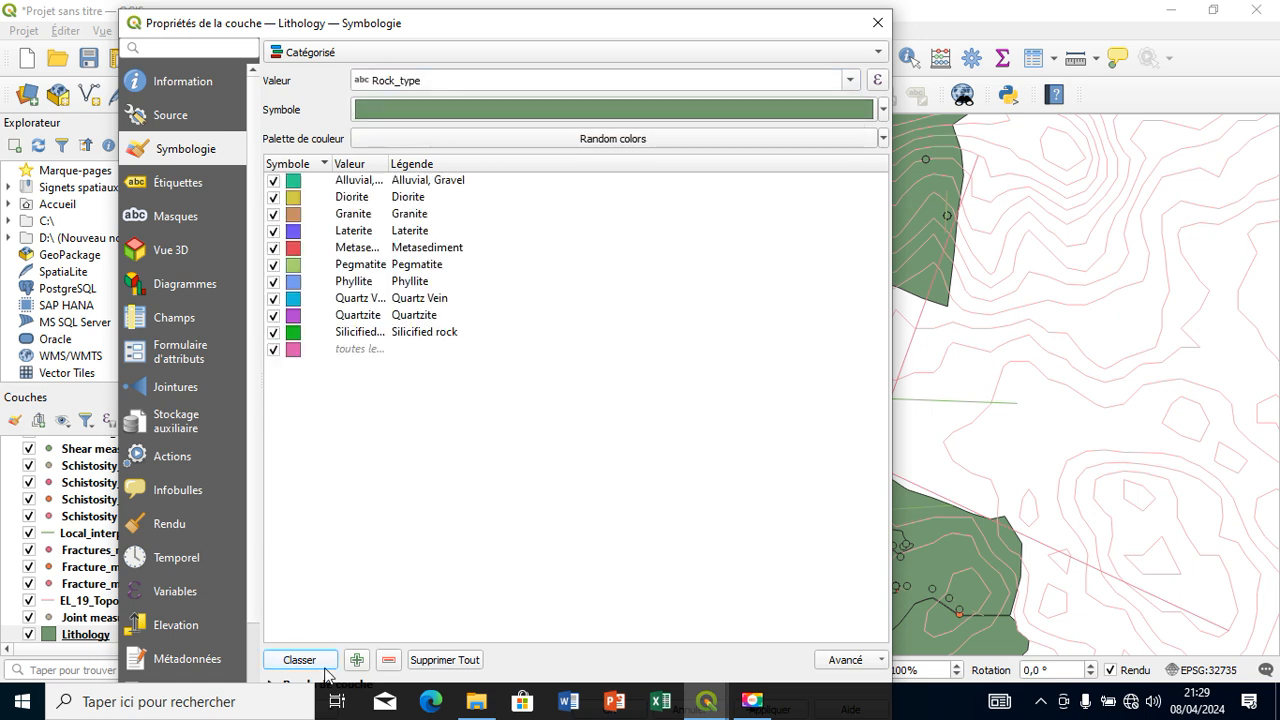
{"action": "left_click", "coordinate": [360, 349]}
{"action": "left_click", "coordinate": [388, 660]}
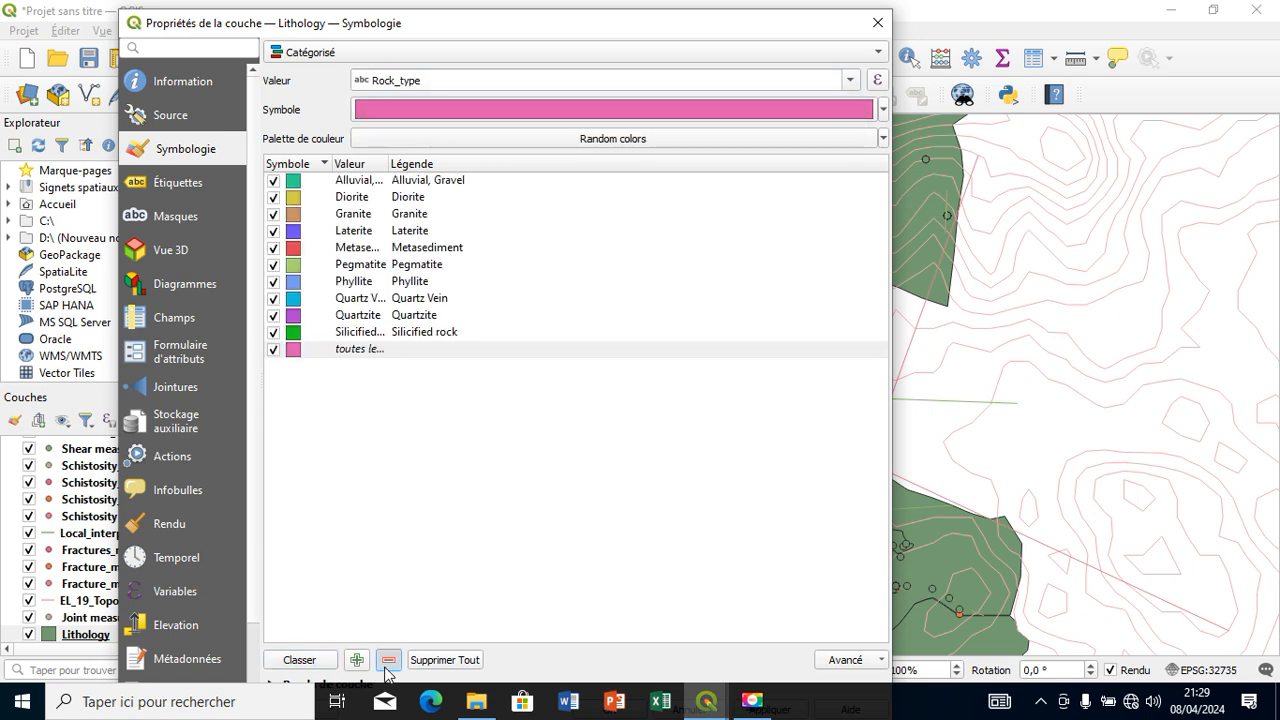
- Set the Pegmatite category's simple fill colour to the standard orange
{"action": "double_click", "coordinate": [294, 266]}
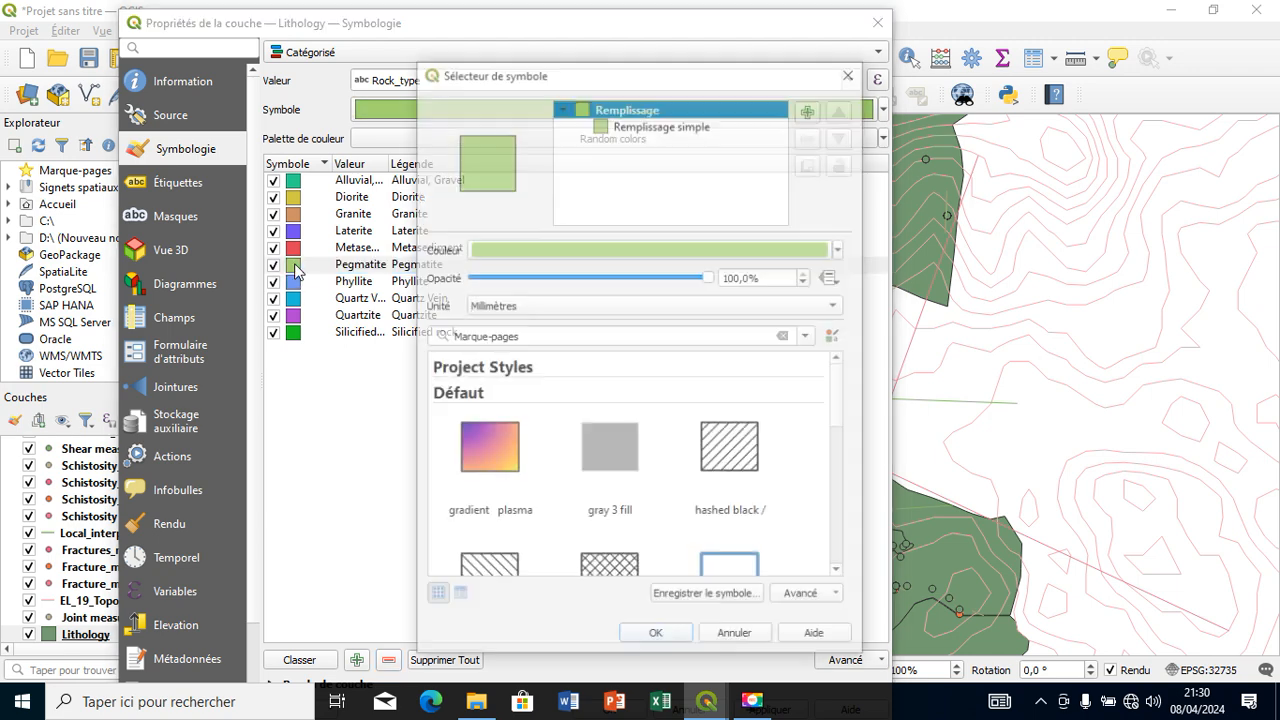
{"action": "left_click", "coordinate": [625, 122]}
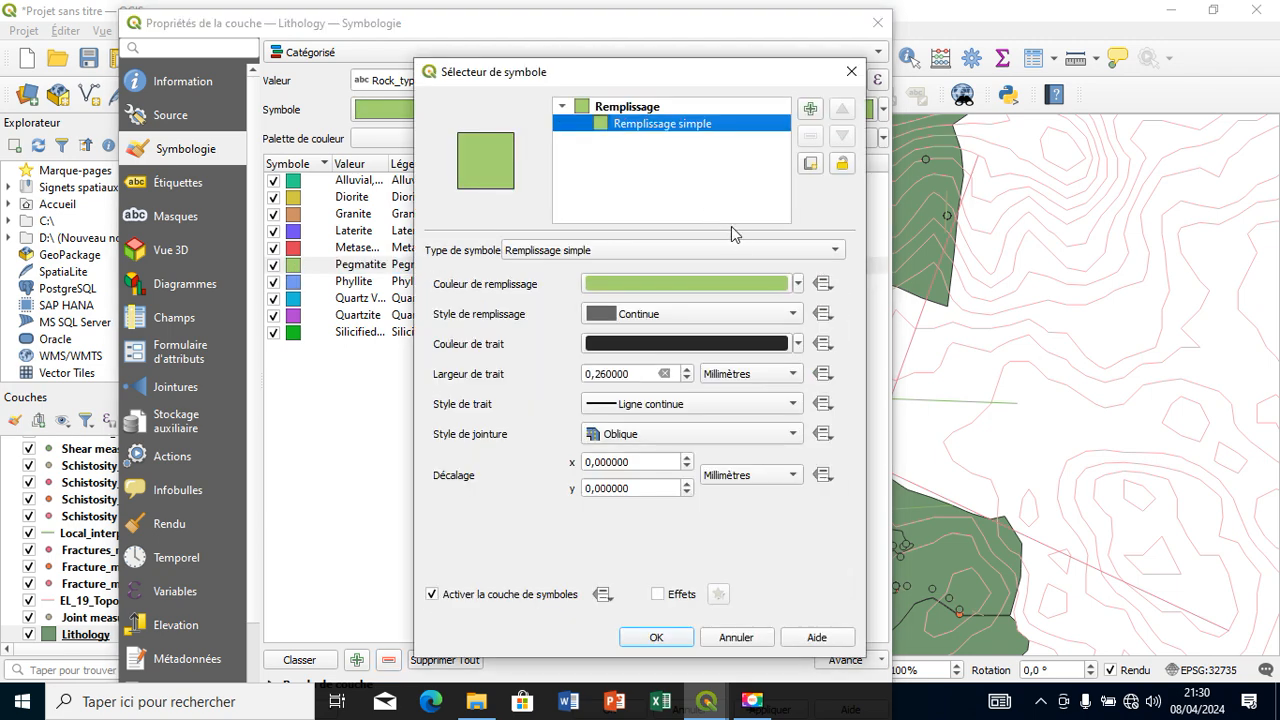
{"action": "left_click", "coordinate": [746, 250]}
{"action": "left_click", "coordinate": [684, 248]}
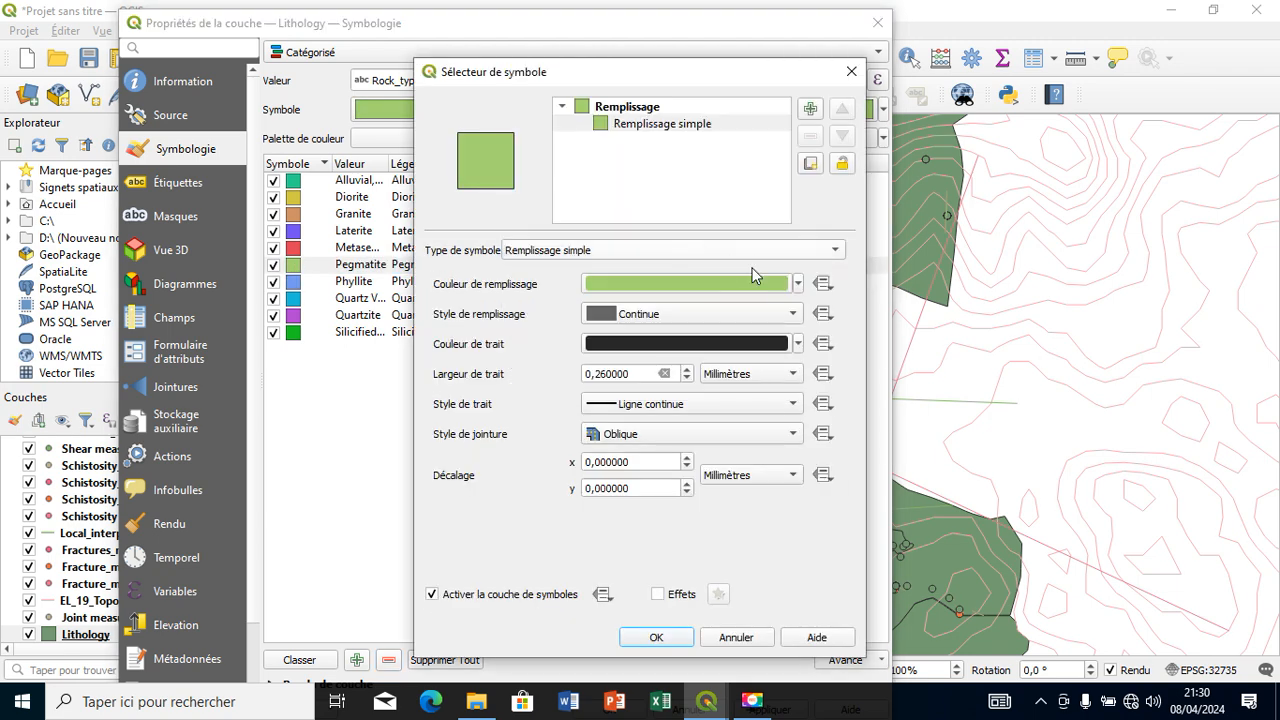
{"action": "left_click", "coordinate": [796, 286]}
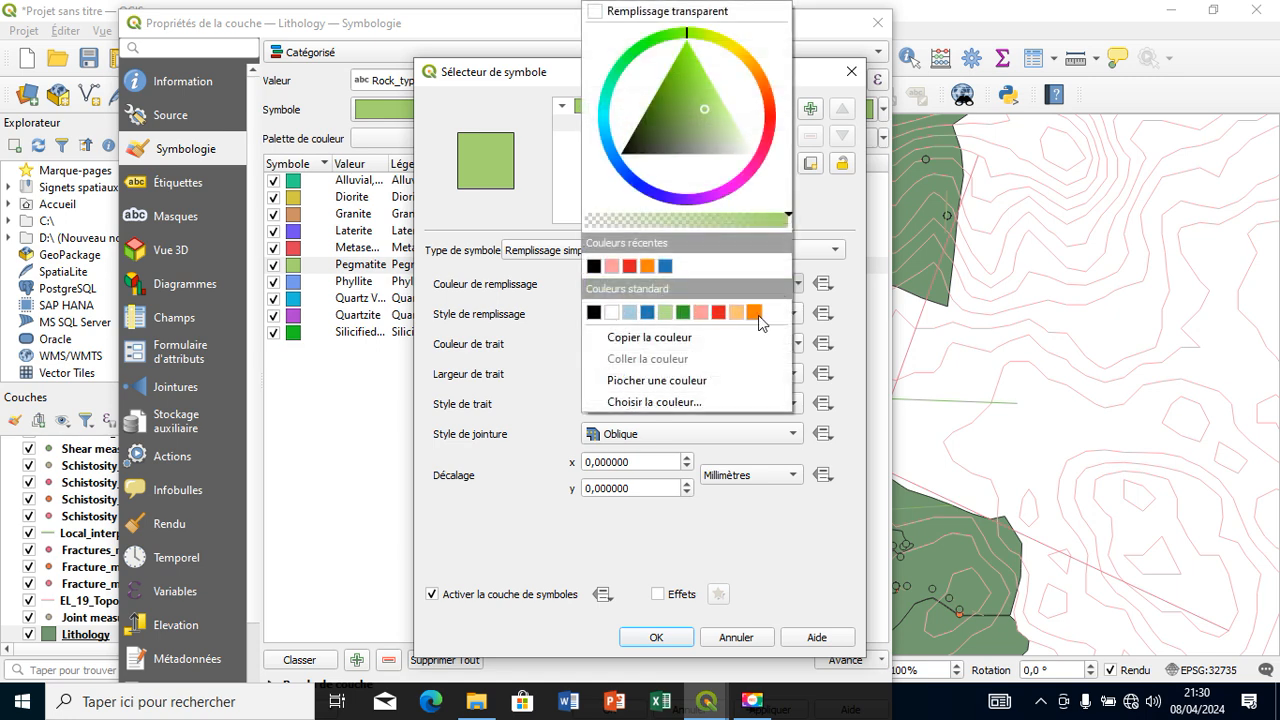
{"action": "left_click", "coordinate": [756, 313]}
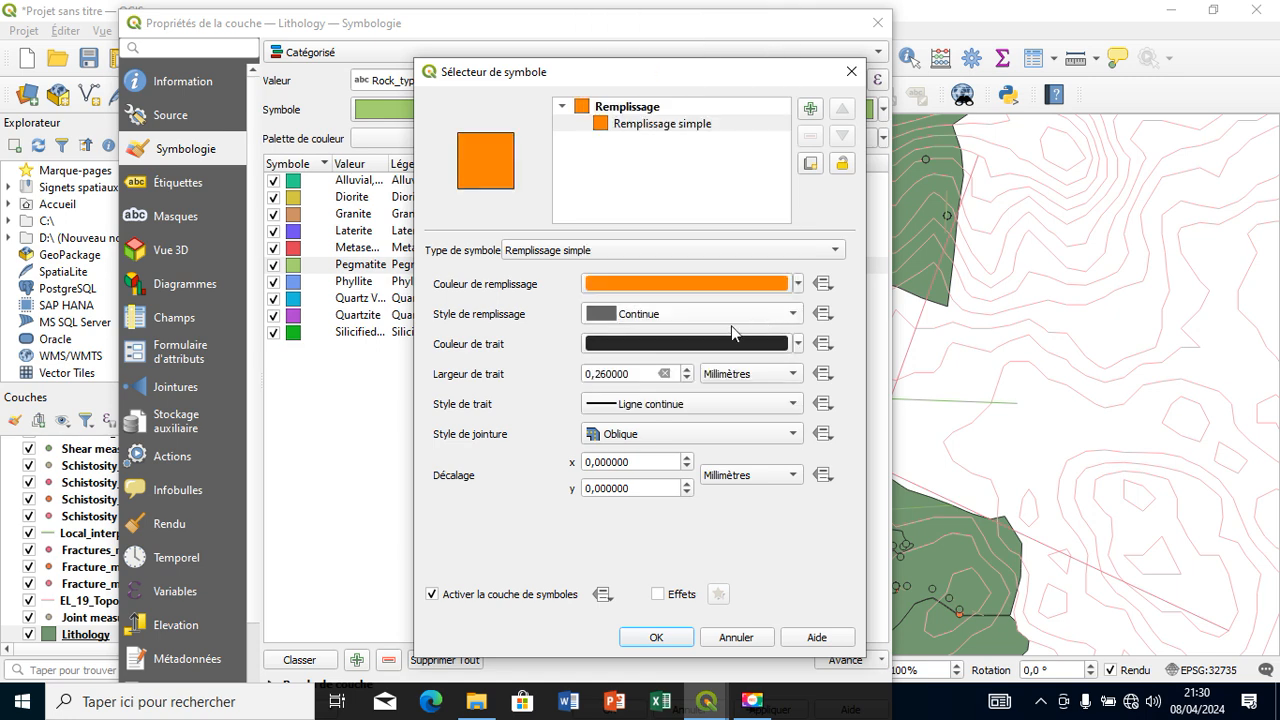
{"action": "left_click", "coordinate": [655, 637]}
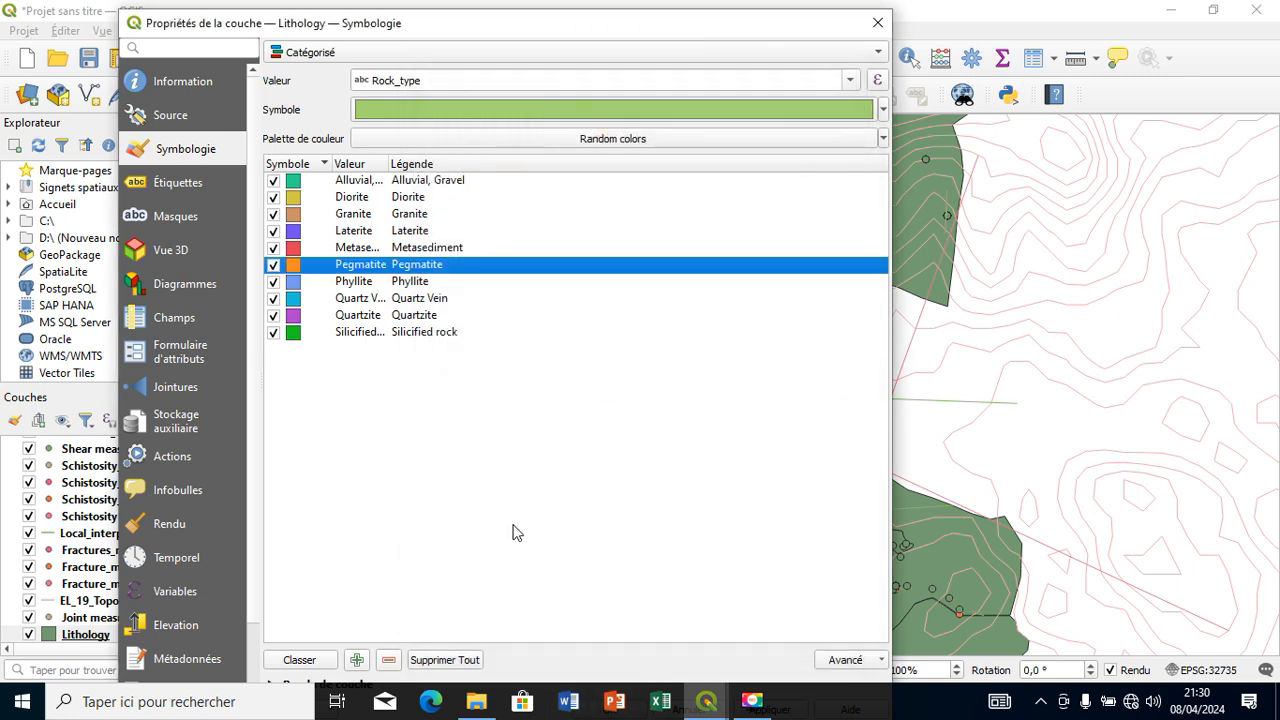
- Change the Quartz Vein category's symbol colour to the recently used red
{"action": "left_click", "coordinate": [290, 300]}
{"action": "double_click", "coordinate": [290, 306]}
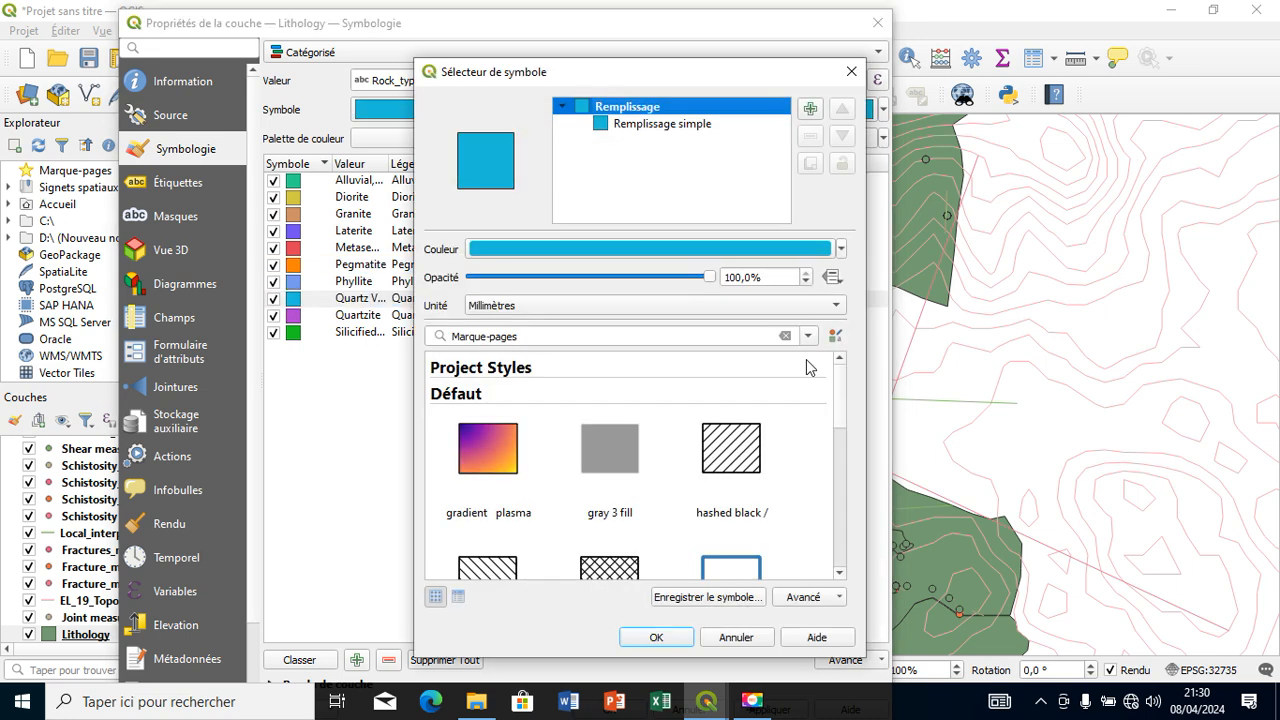
{"action": "left_click", "coordinate": [767, 249]}
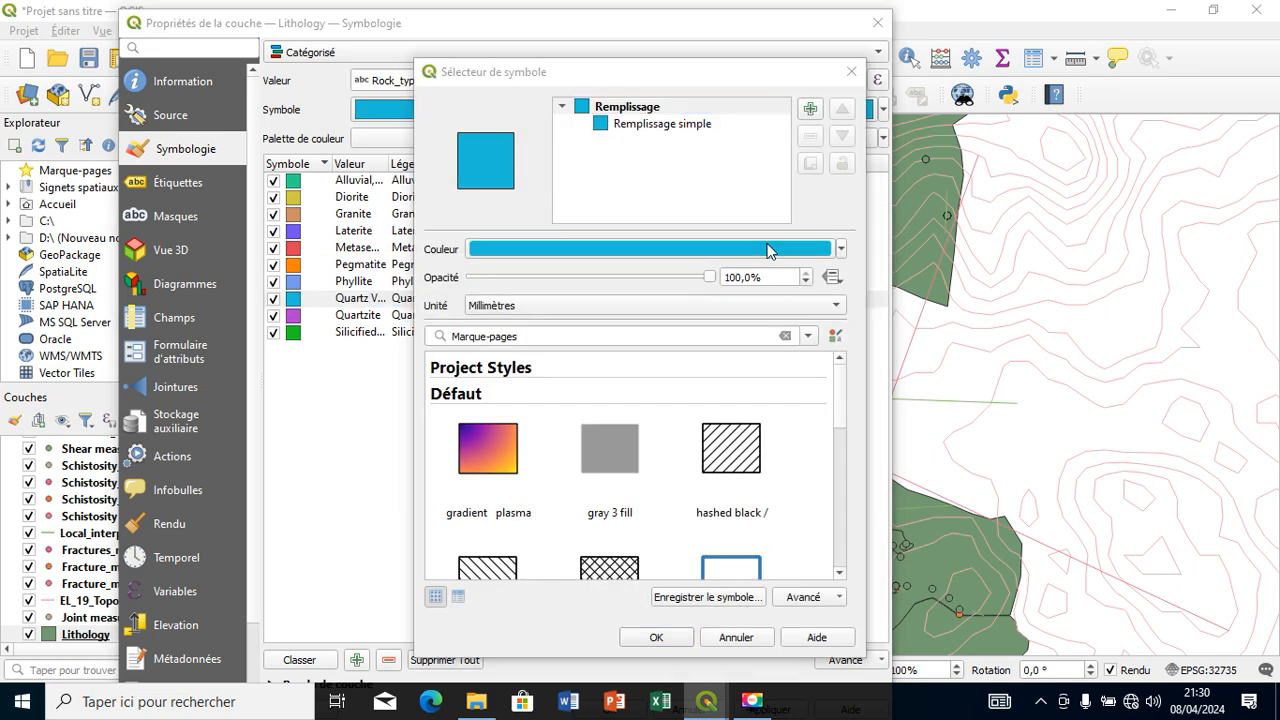
{"action": "left_click", "coordinate": [915, 169]}
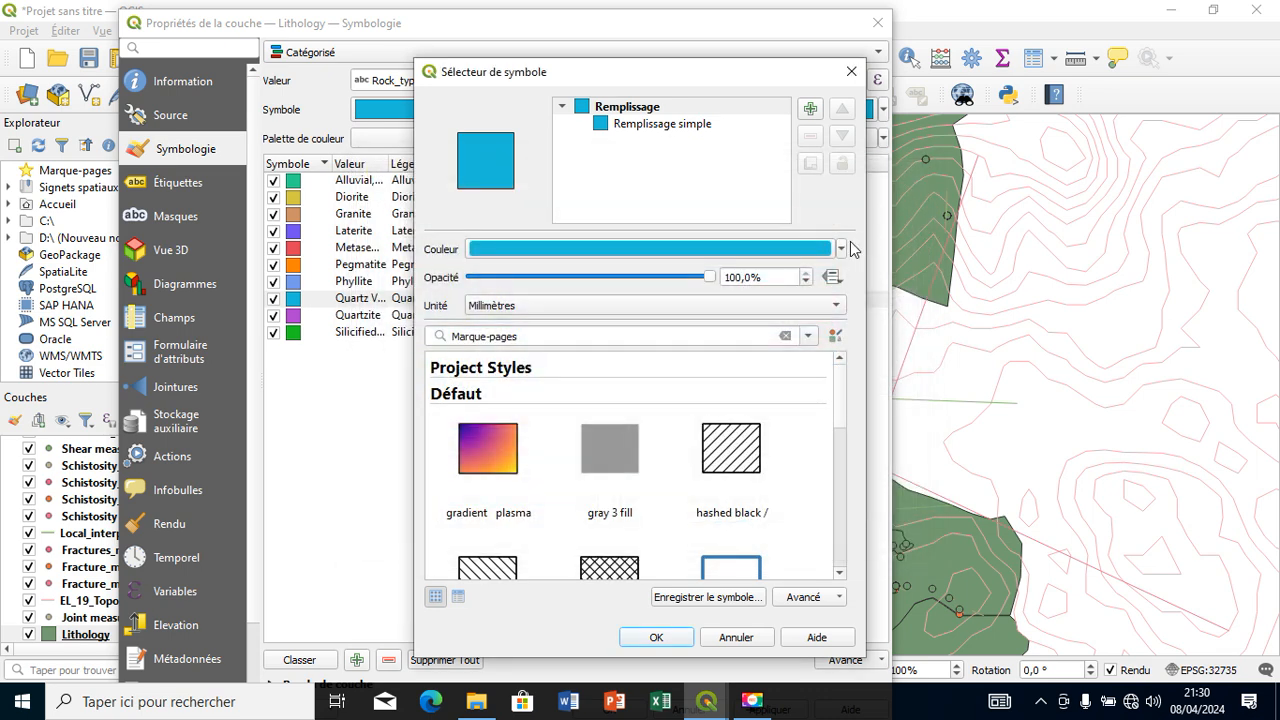
{"action": "left_click", "coordinate": [841, 249]}
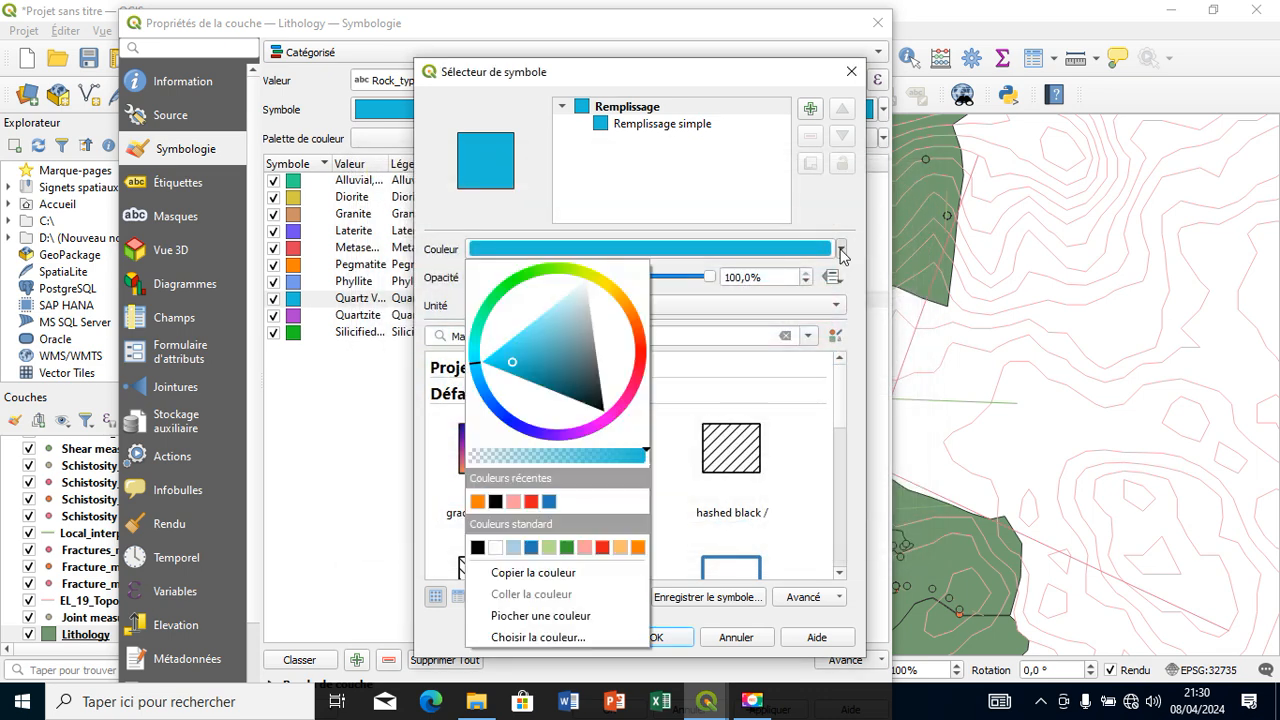
{"action": "left_click", "coordinate": [531, 501]}
{"action": "left_click", "coordinate": [631, 637]}
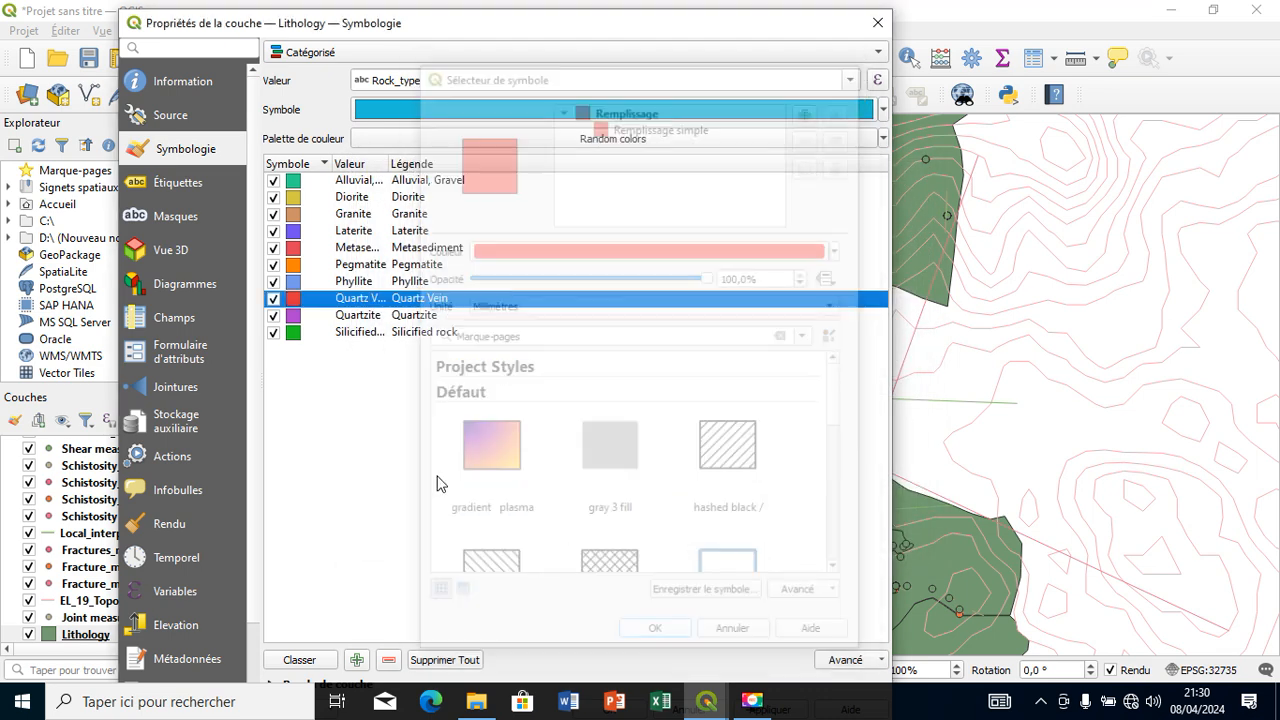
- Fine-tune the Quartz Vein category's colour to a more saturated, slightly orange-tinted bright red
{"action": "double_click", "coordinate": [291, 303]}
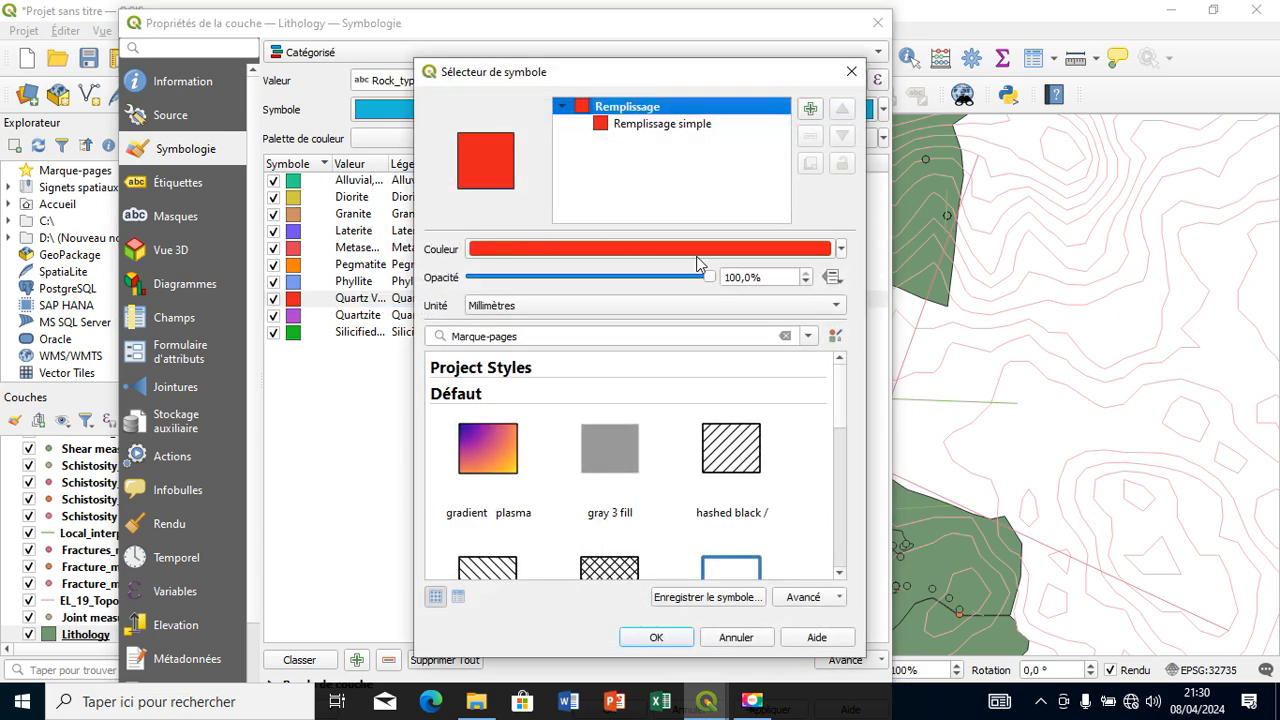
{"action": "left_click", "coordinate": [842, 251]}
{"action": "left_click", "coordinate": [635, 371]}
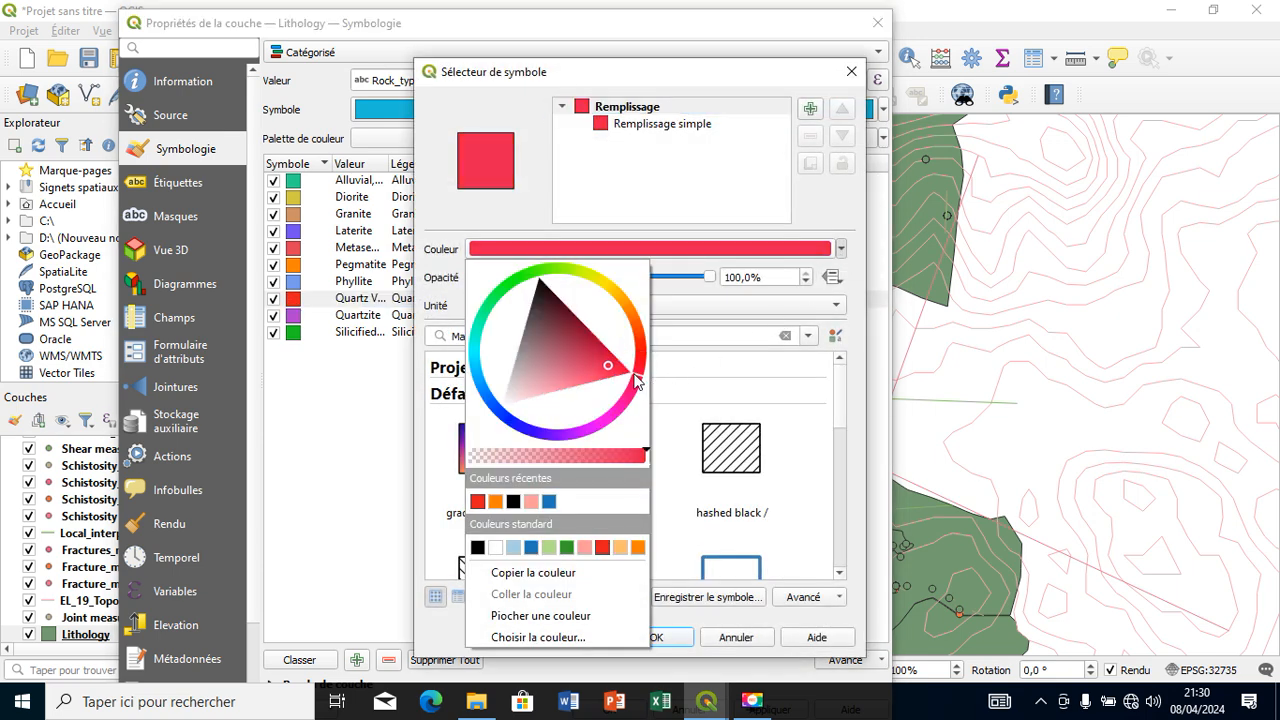
{"action": "left_click", "coordinate": [640, 368]}
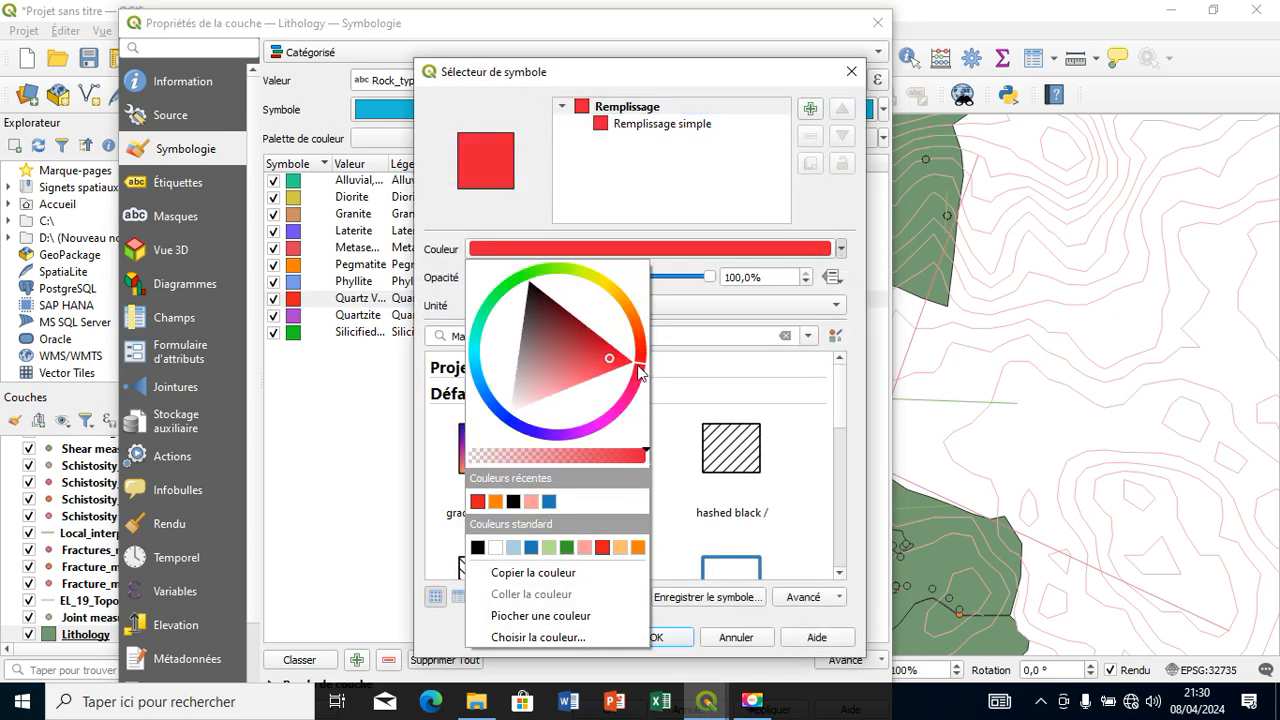
{"action": "left_click_drag", "start_coordinate": [640, 349], "coordinate": [643, 355]}
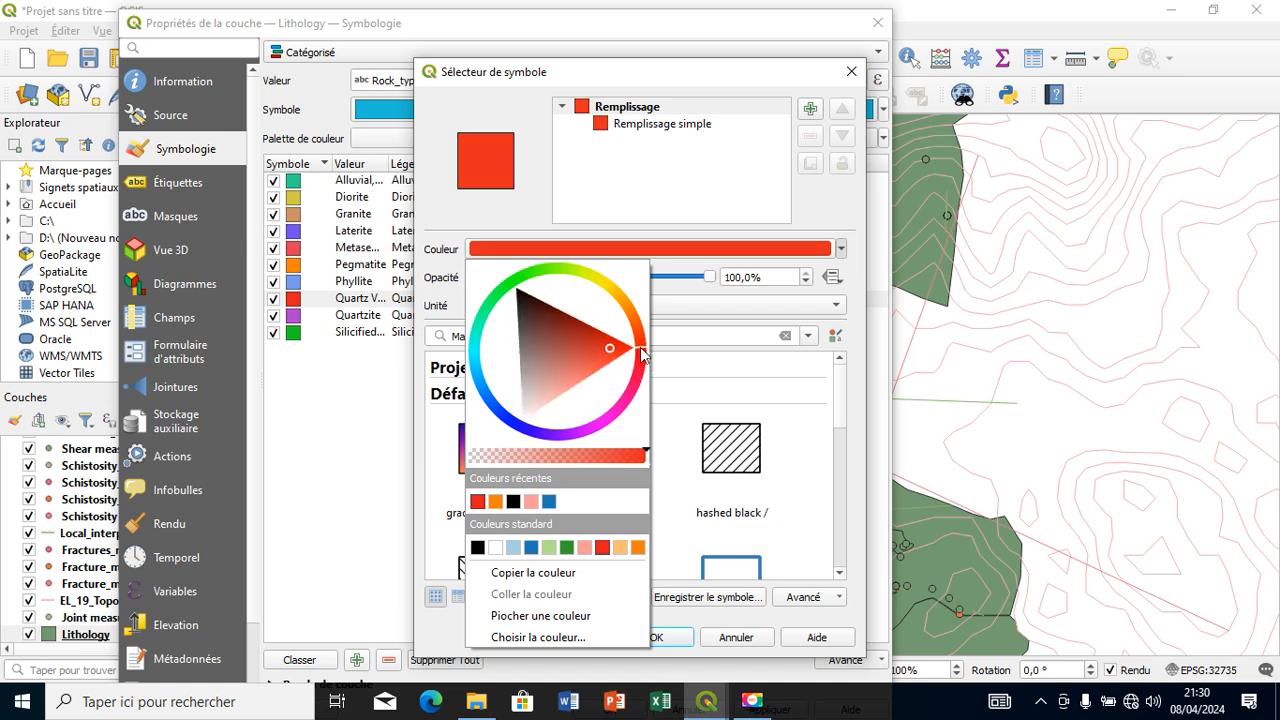
{"action": "left_click", "coordinate": [615, 347]}
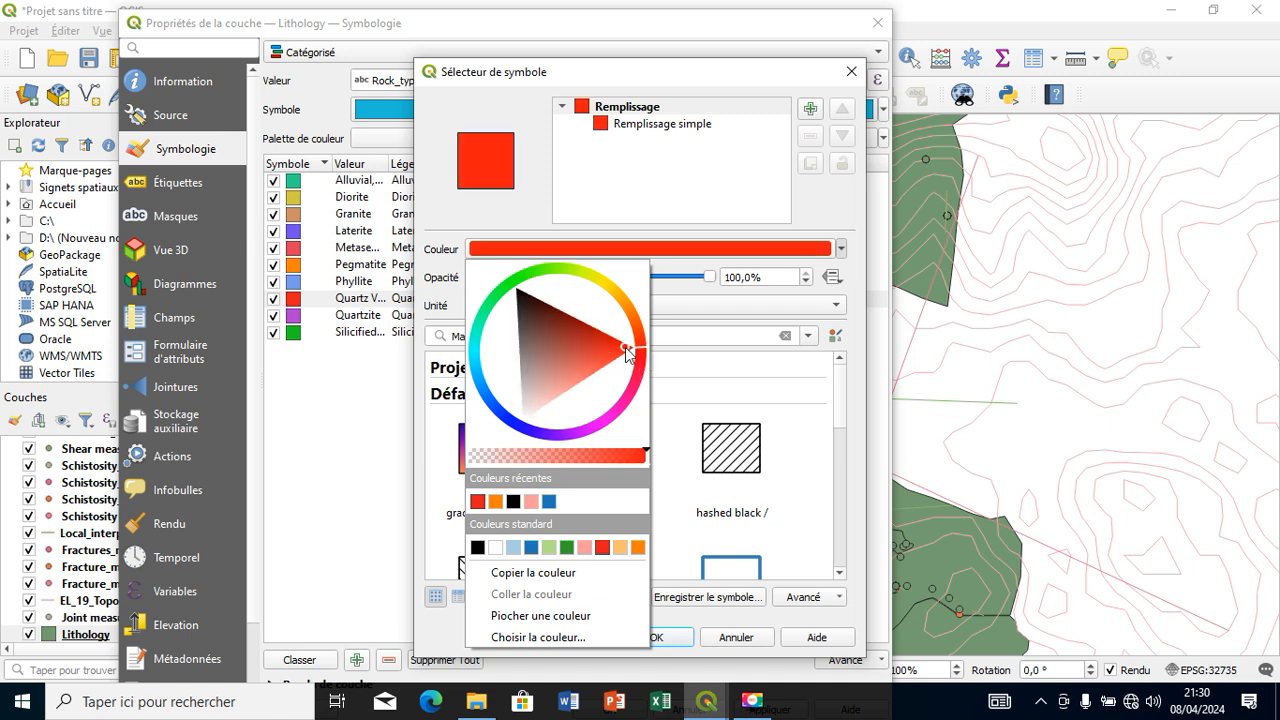
{"action": "left_click", "coordinate": [807, 468]}
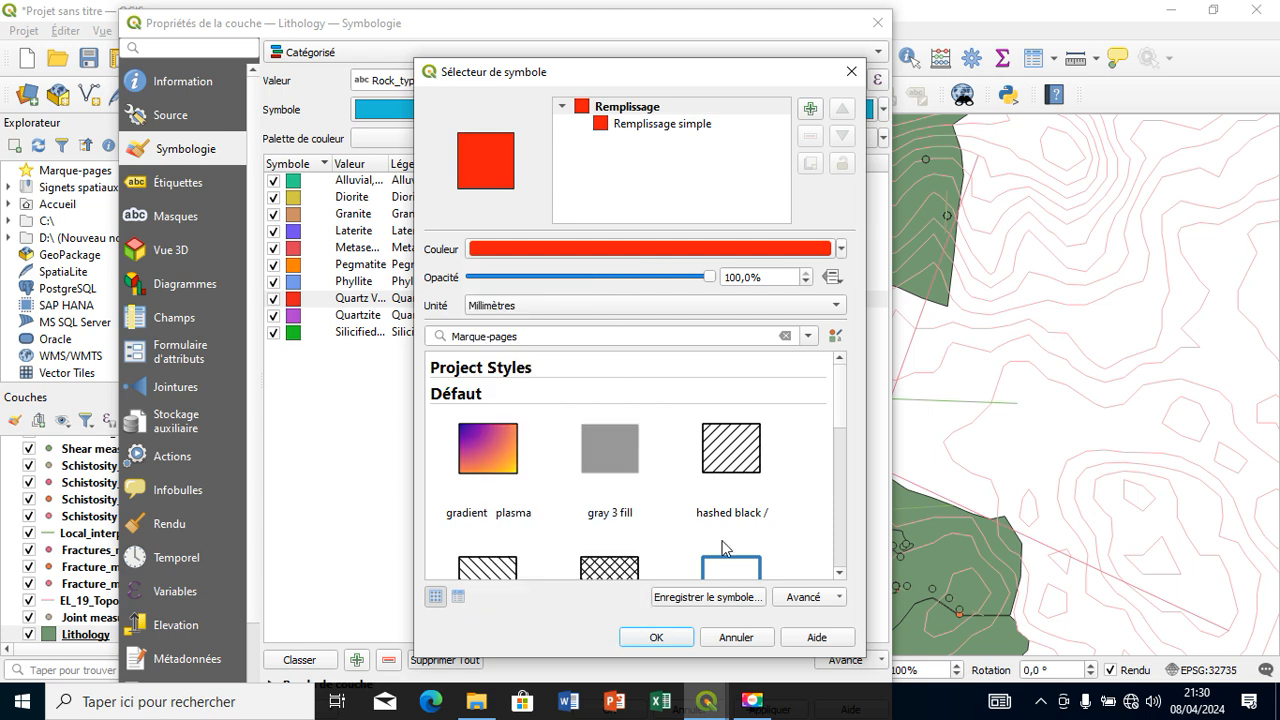
{"action": "left_click", "coordinate": [656, 637]}
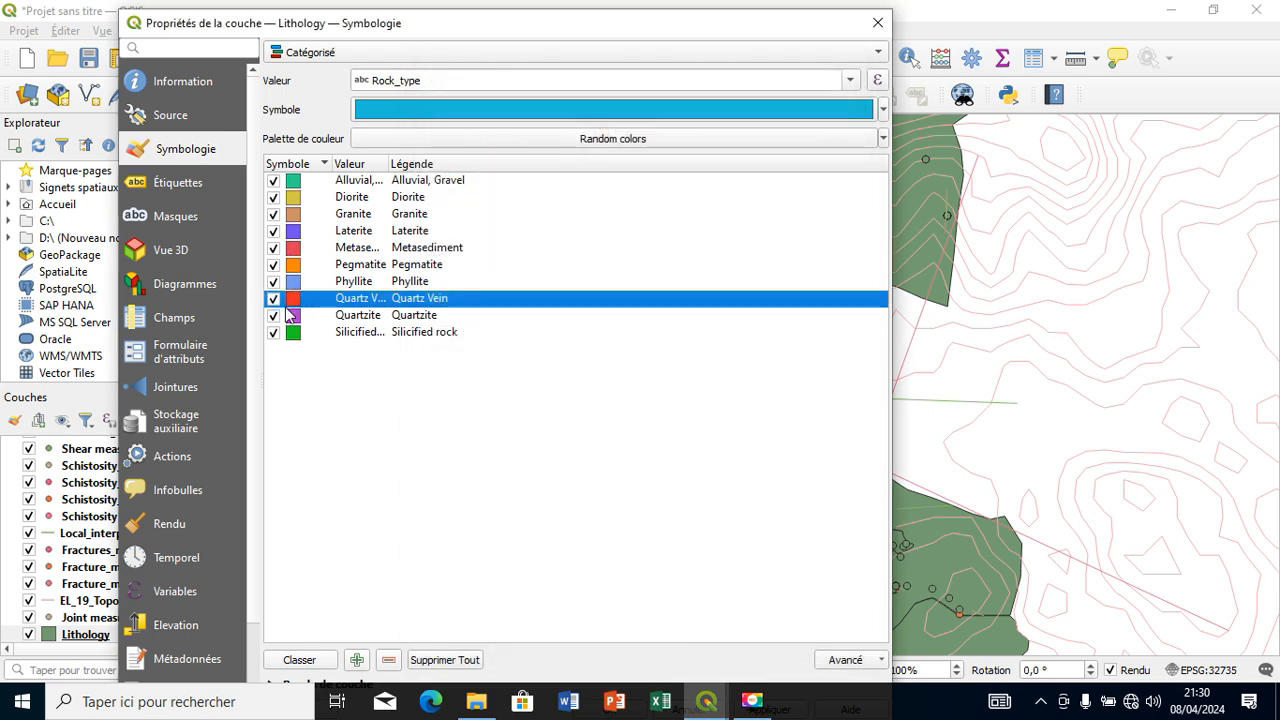
- Set the Granite category's symbol colour to magenta-purple #bf26ca
{"action": "left_click", "coordinate": [340, 315]}
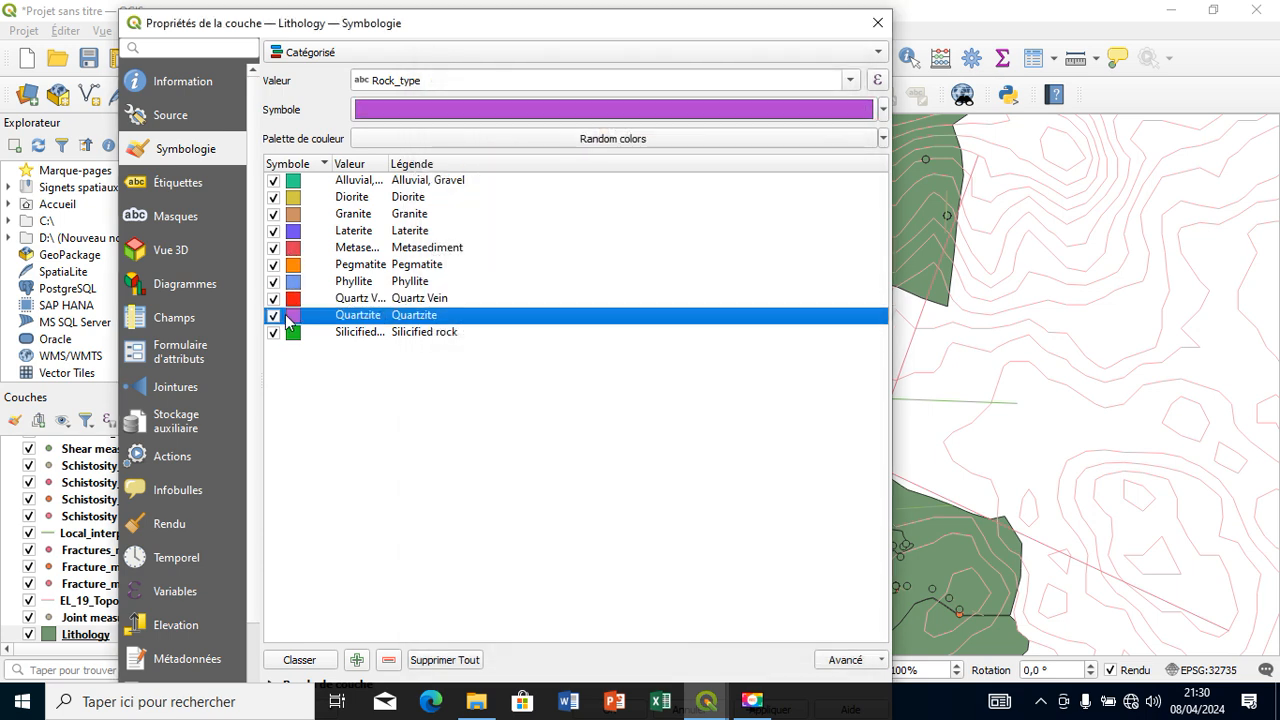
{"action": "double_click", "coordinate": [295, 215]}
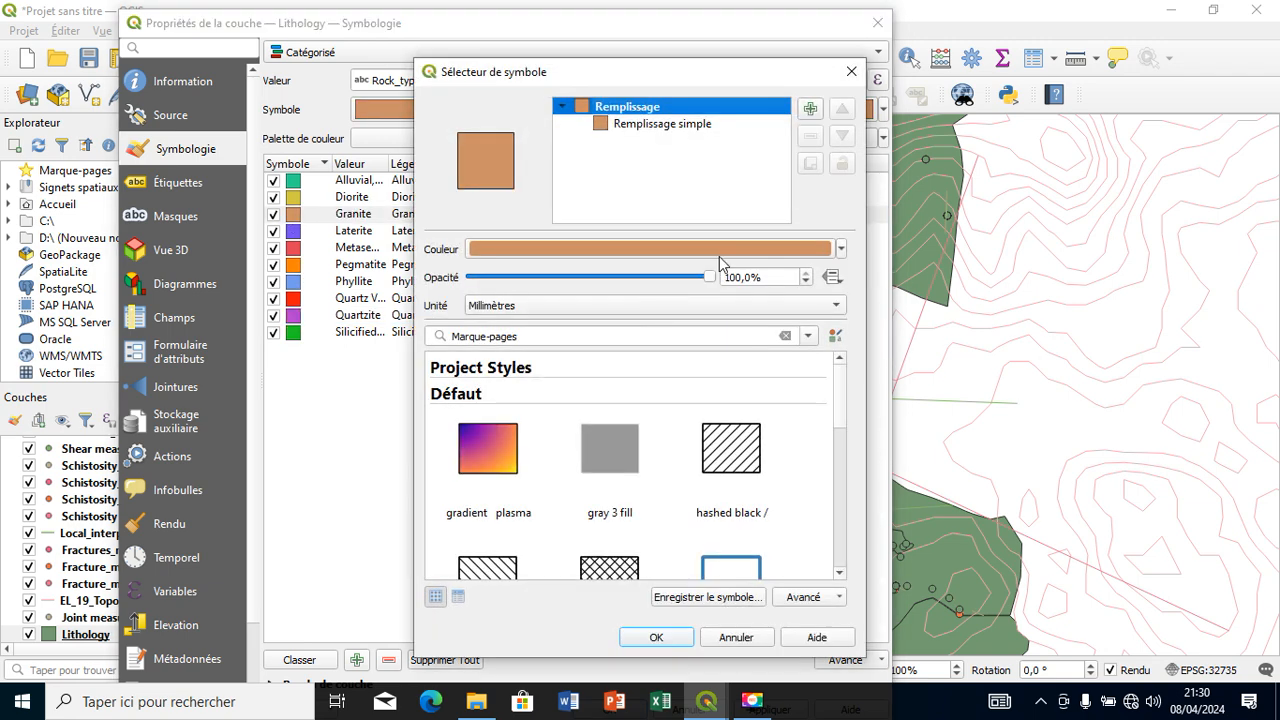
{"action": "left_click", "coordinate": [723, 249]}
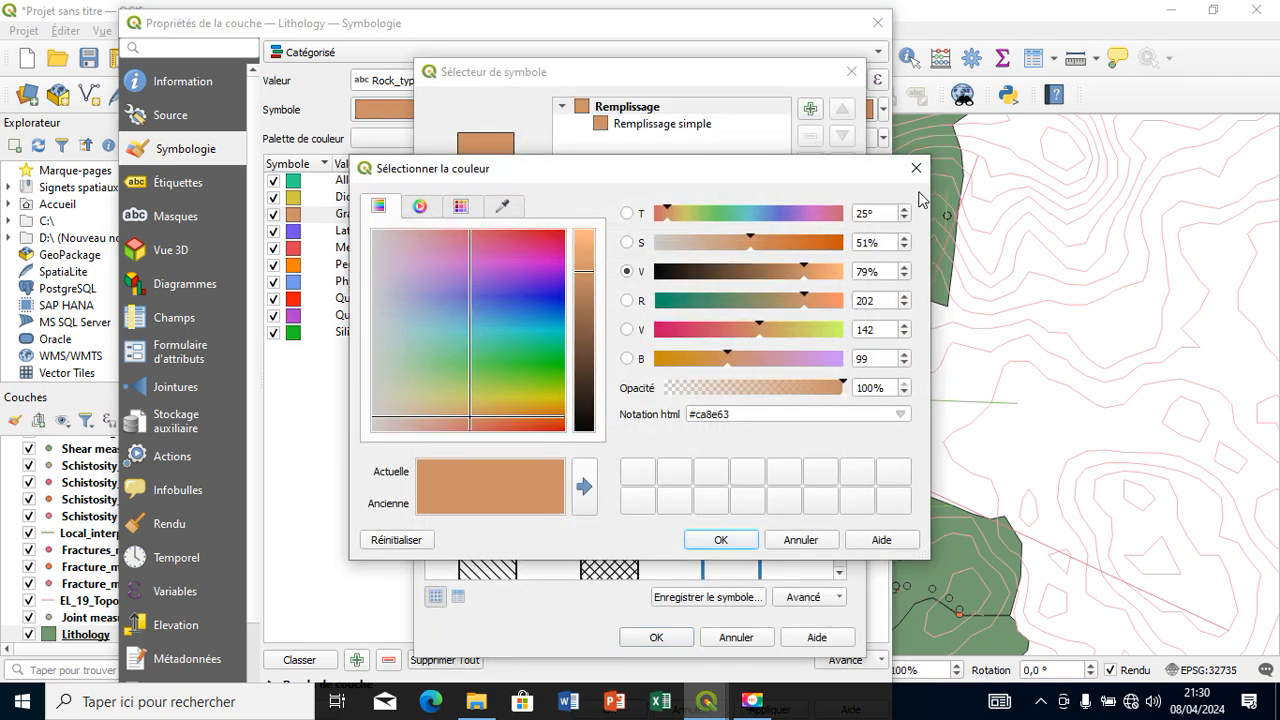
{"action": "left_click_drag", "start_coordinate": [504, 268], "coordinate": [490, 257]}
{"action": "left_click", "coordinate": [528, 265]}
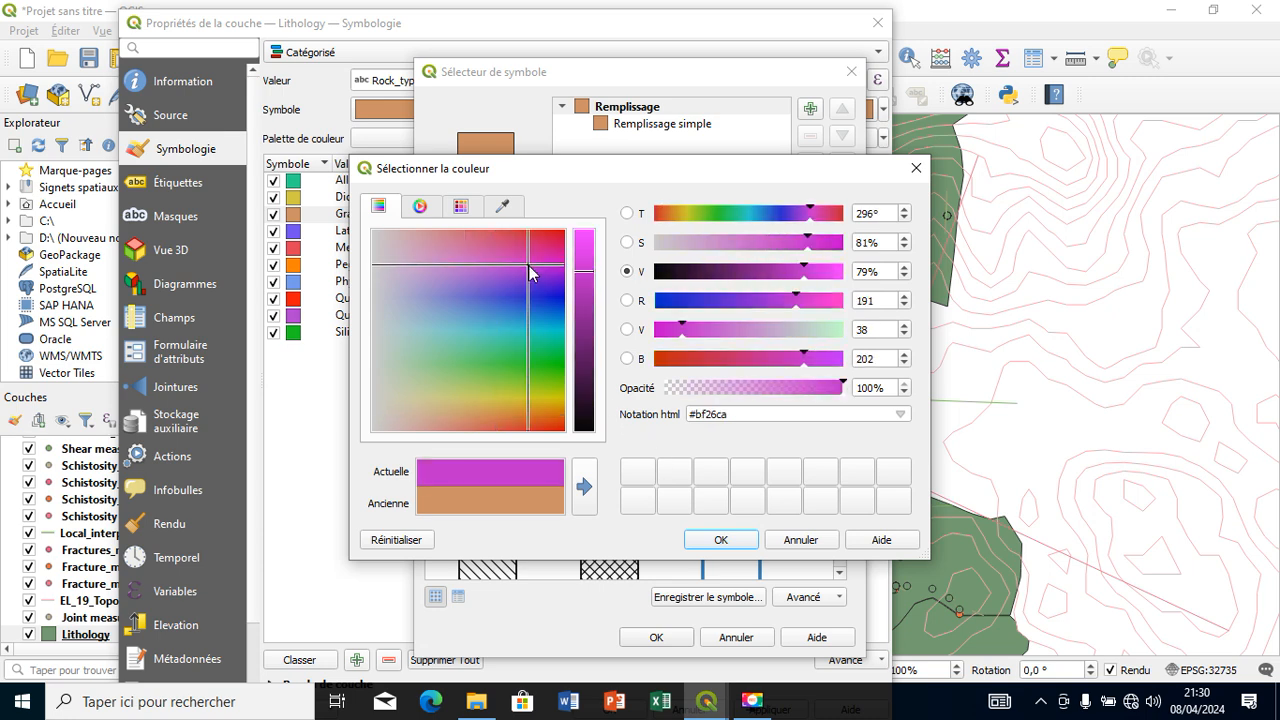
{"action": "left_click", "coordinate": [719, 540]}
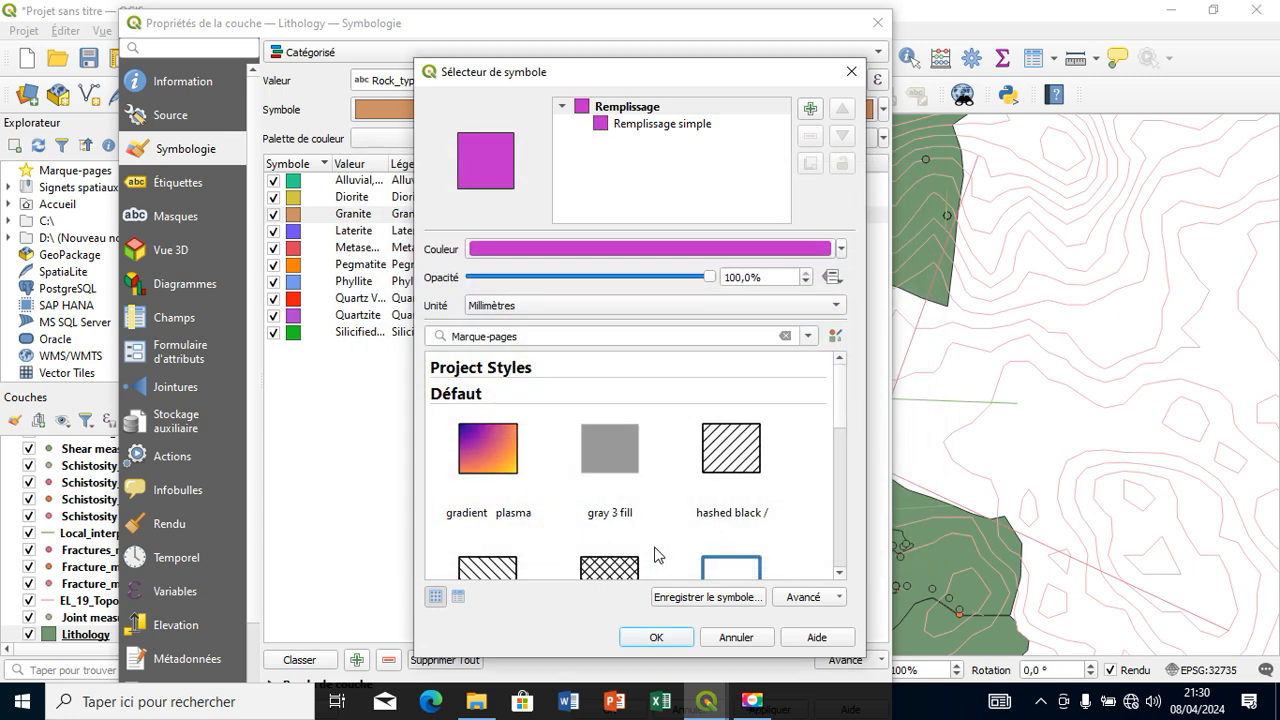
{"action": "left_click", "coordinate": [658, 636]}
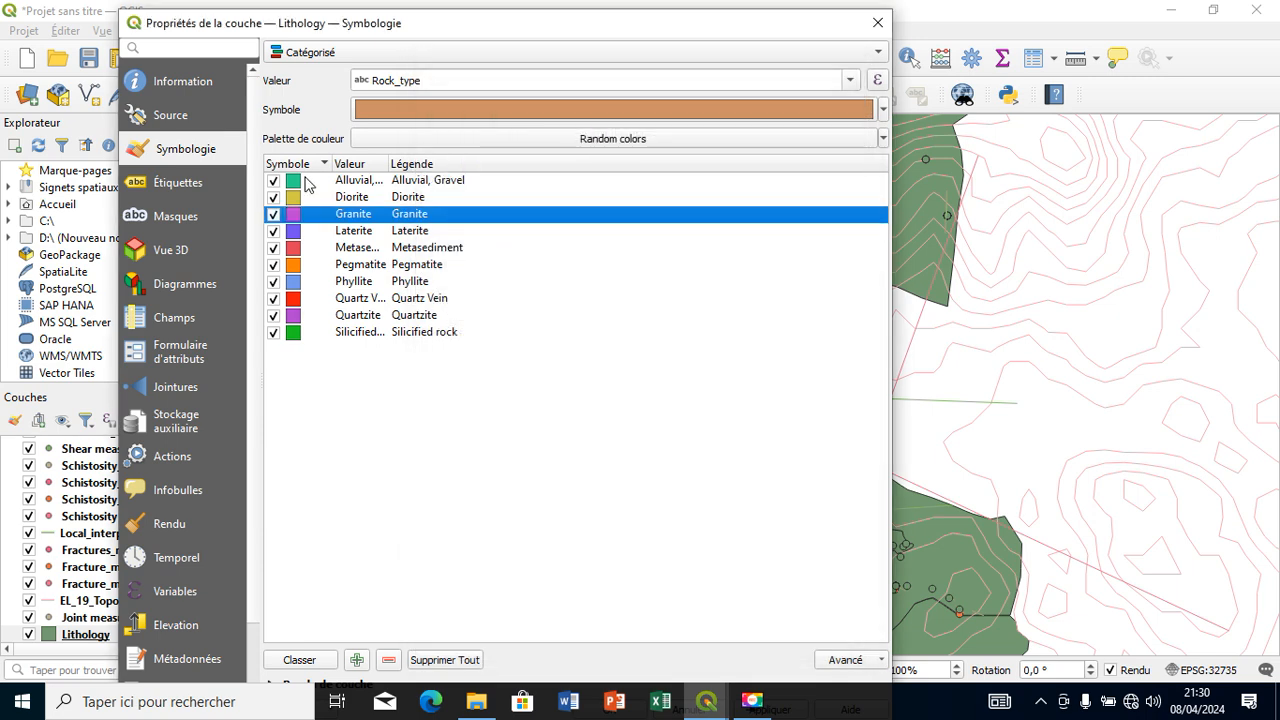
- Set the Quartzite category's symbol colour to the standard dark blue
{"action": "double_click", "coordinate": [293, 319]}
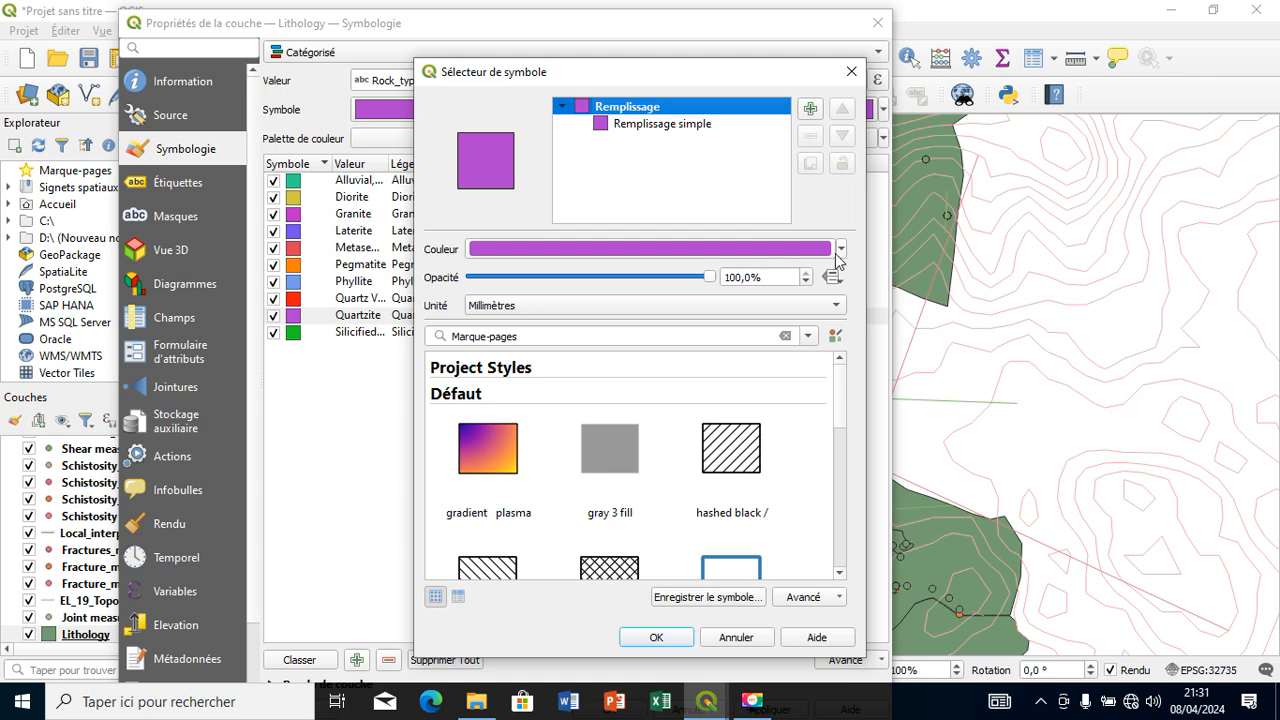
{"action": "left_click", "coordinate": [840, 250]}
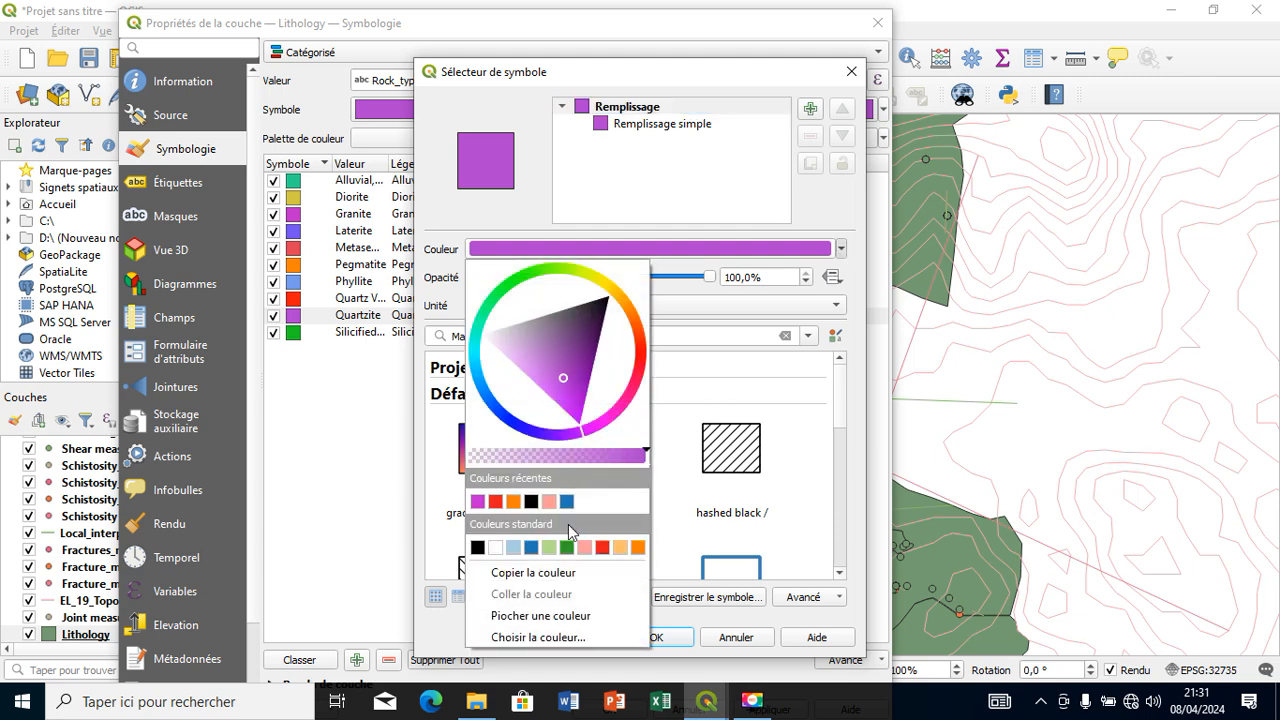
{"action": "left_click", "coordinate": [537, 546]}
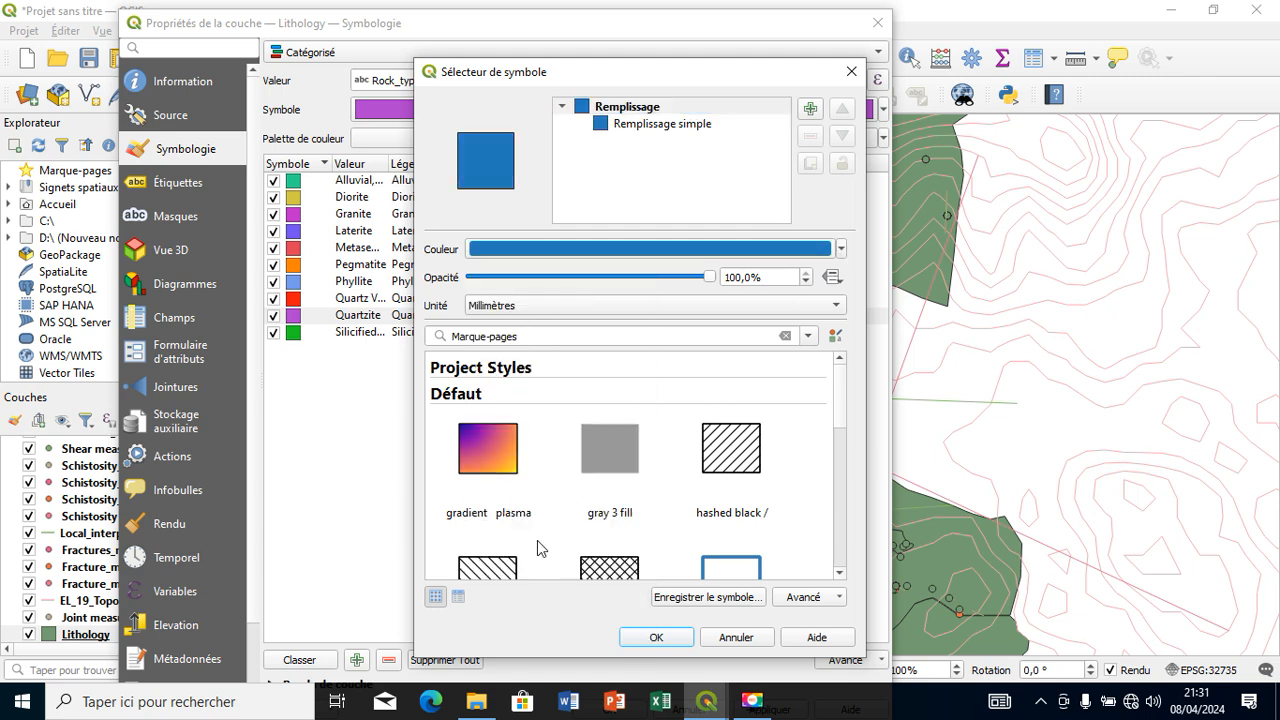
{"action": "left_click", "coordinate": [657, 639]}
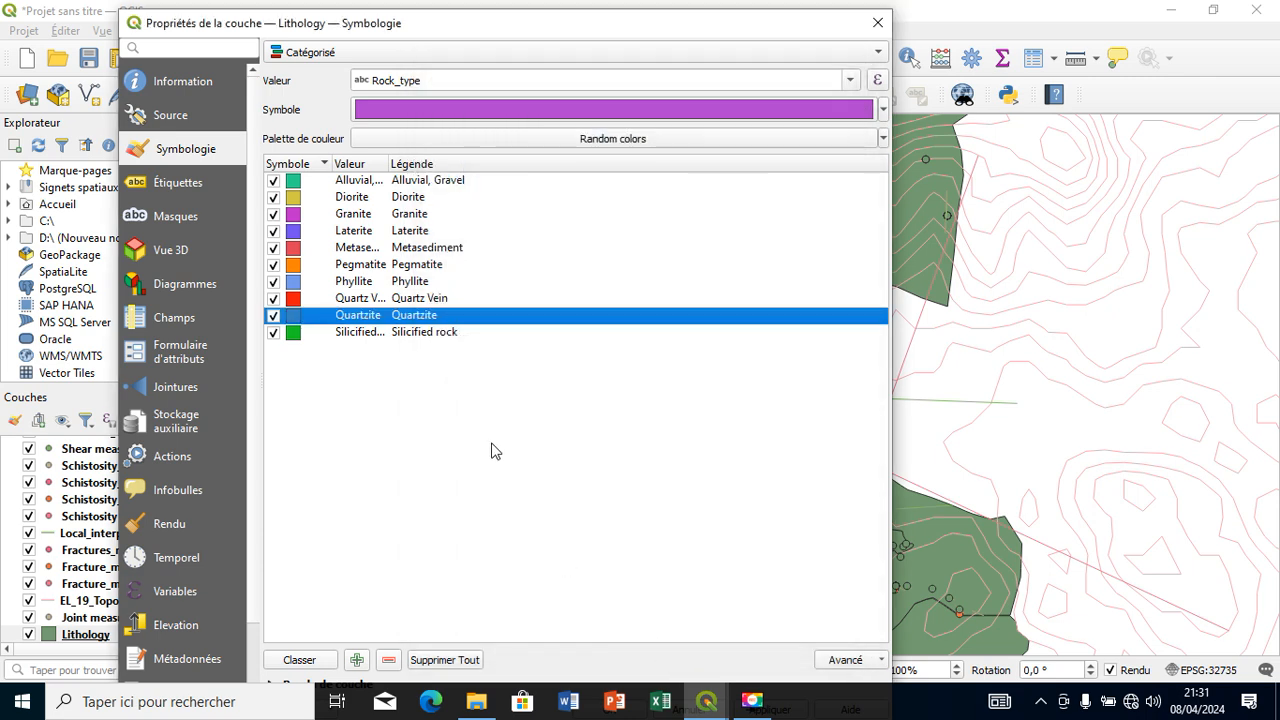
- Change the Granite category's symbol colour to crimson pink #e20358
{"action": "double_click", "coordinate": [293, 214]}
{"action": "left_click", "coordinate": [775, 249]}
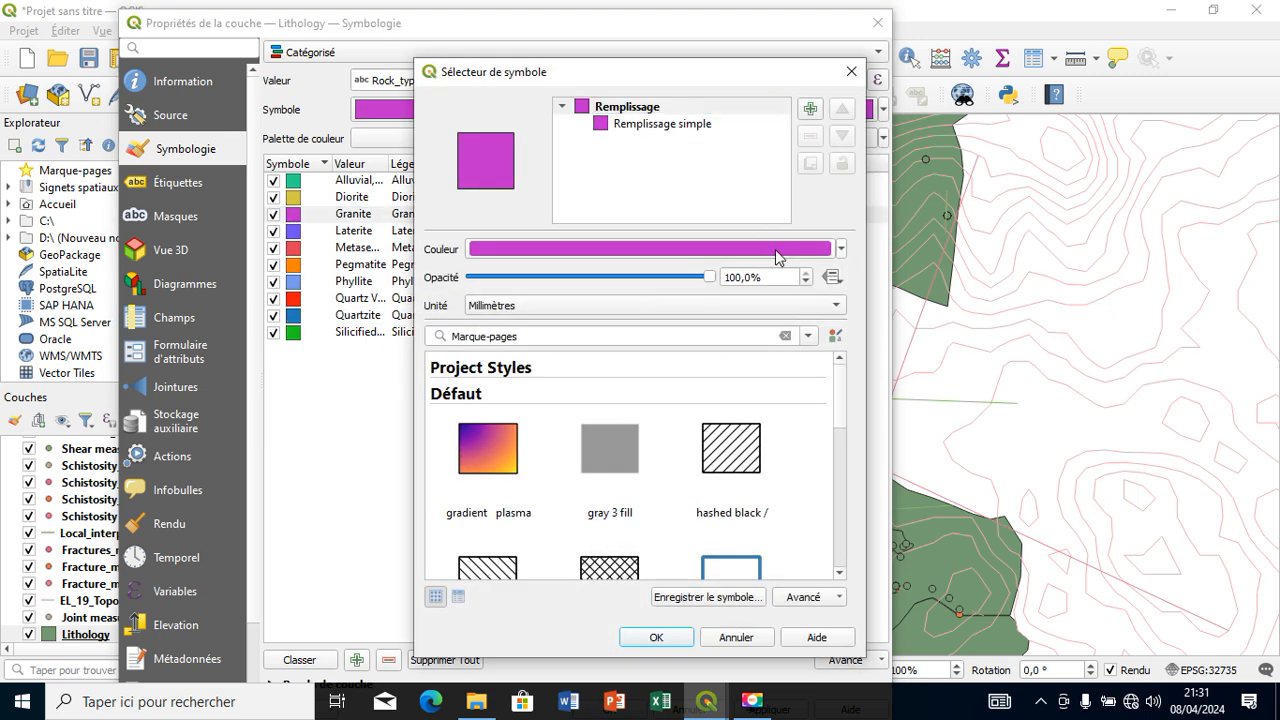
{"action": "left_click", "coordinate": [419, 207]}
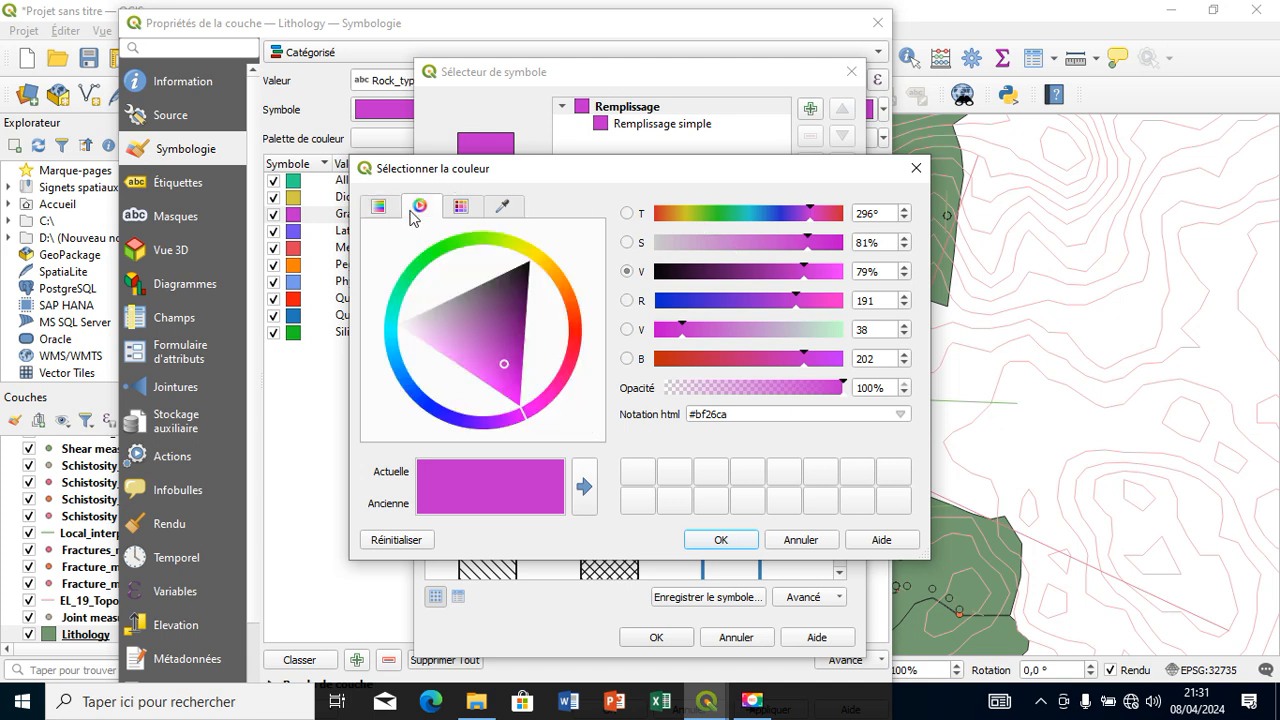
{"action": "left_click", "coordinate": [563, 382]}
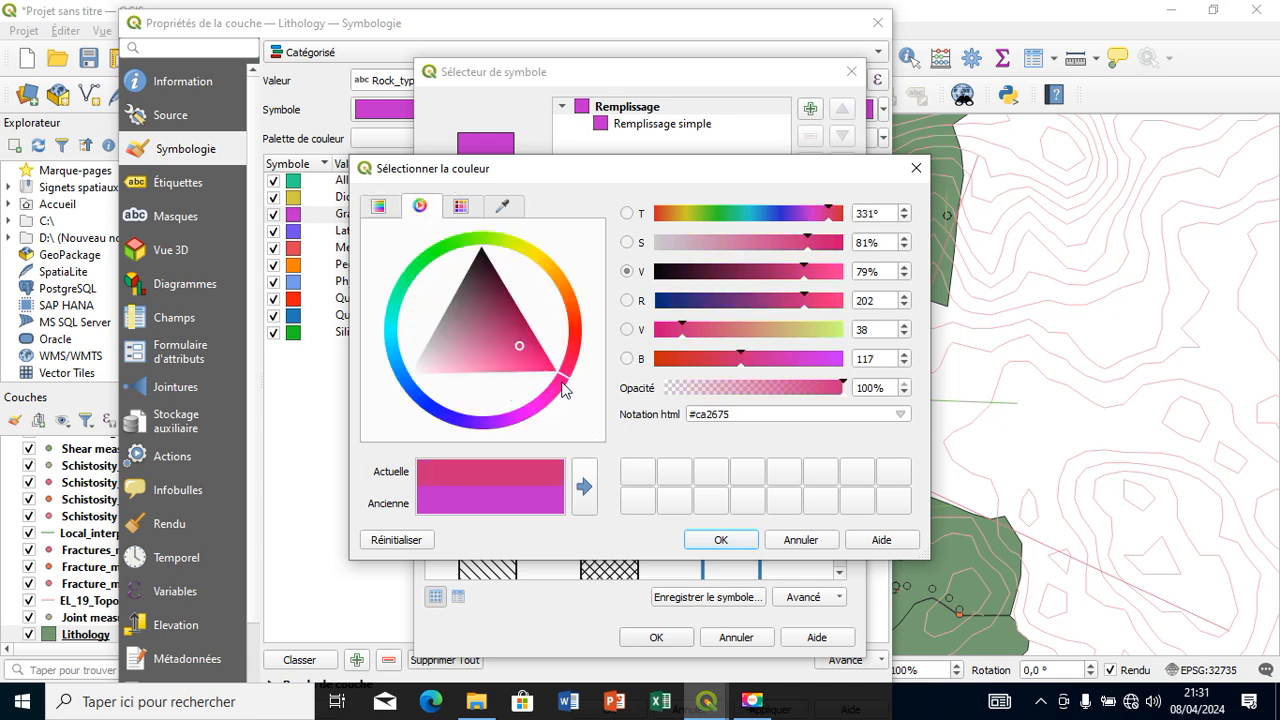
{"action": "left_click", "coordinate": [547, 363]}
{"action": "left_click", "coordinate": [535, 349]}
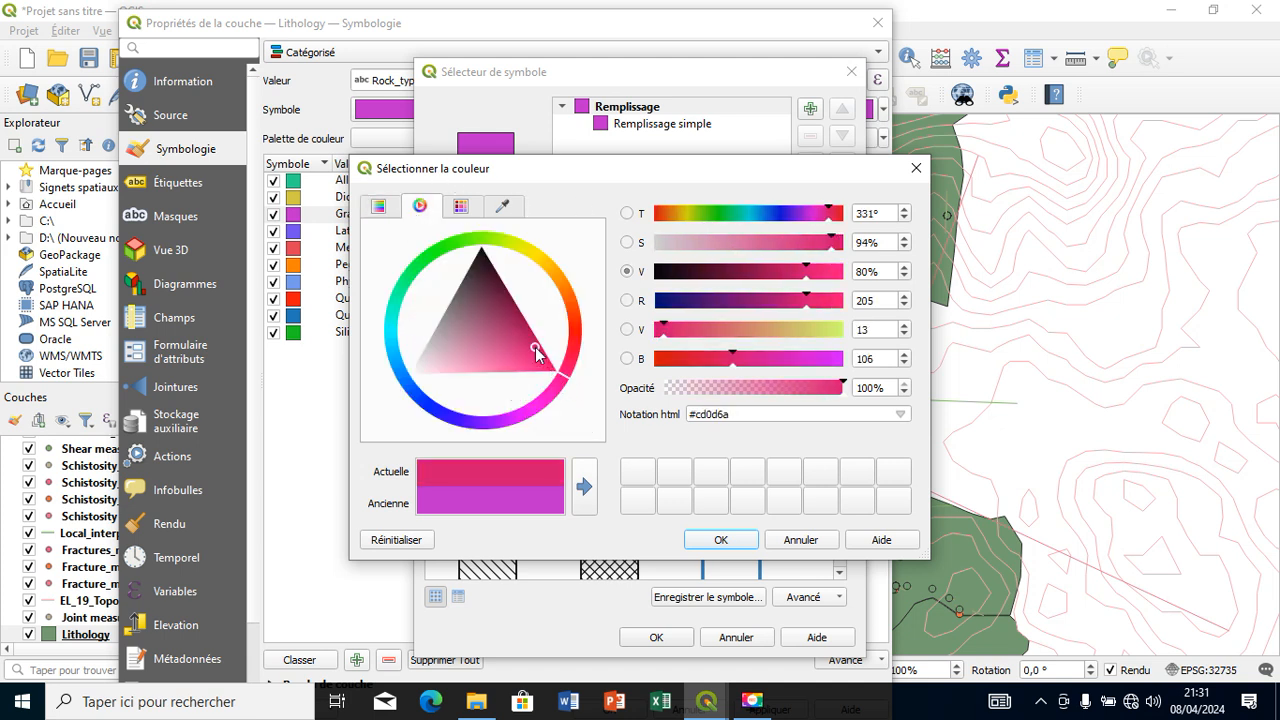
{"action": "left_click", "coordinate": [543, 357]}
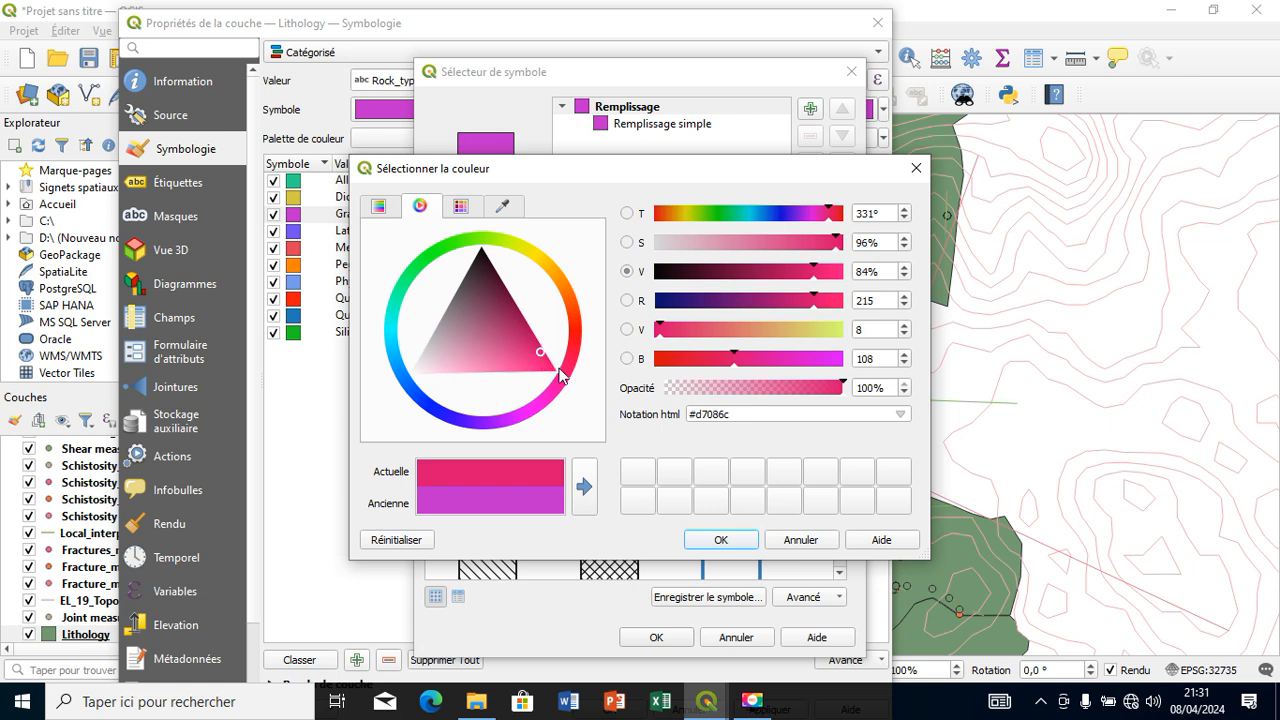
{"action": "left_click", "coordinate": [573, 376]}
{"action": "left_click", "coordinate": [545, 347]}
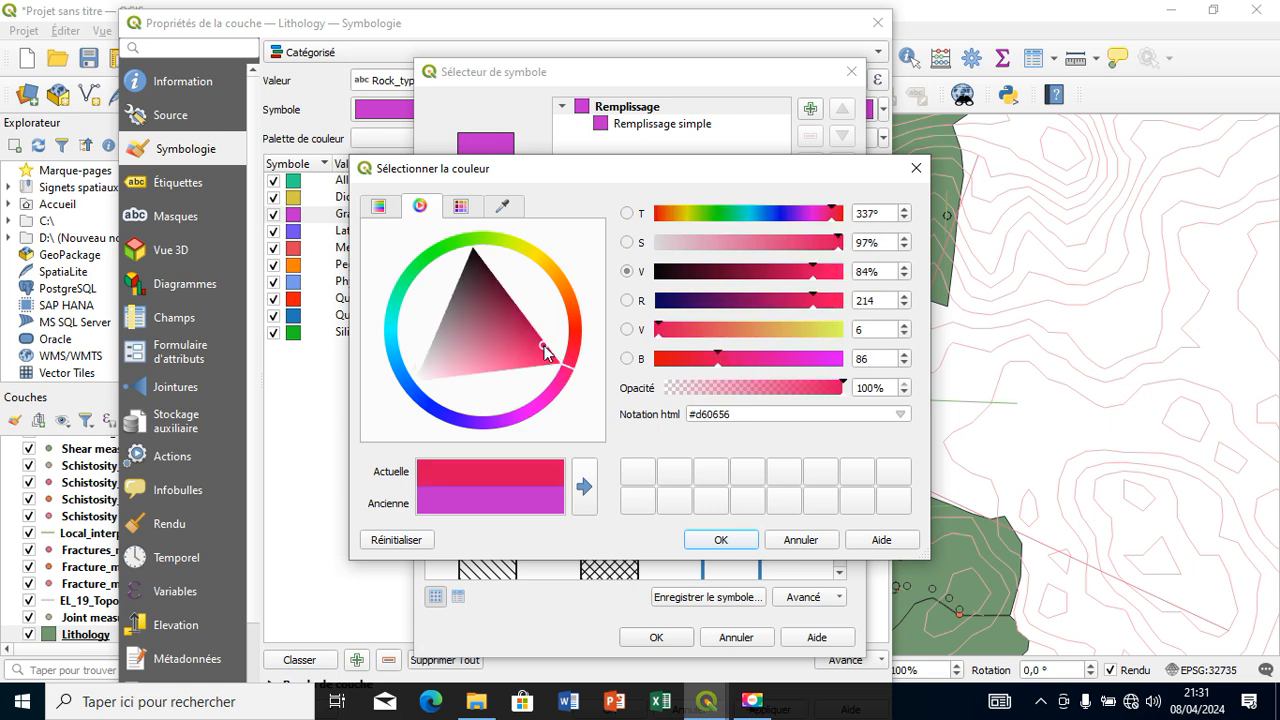
{"action": "left_click", "coordinate": [550, 351]}
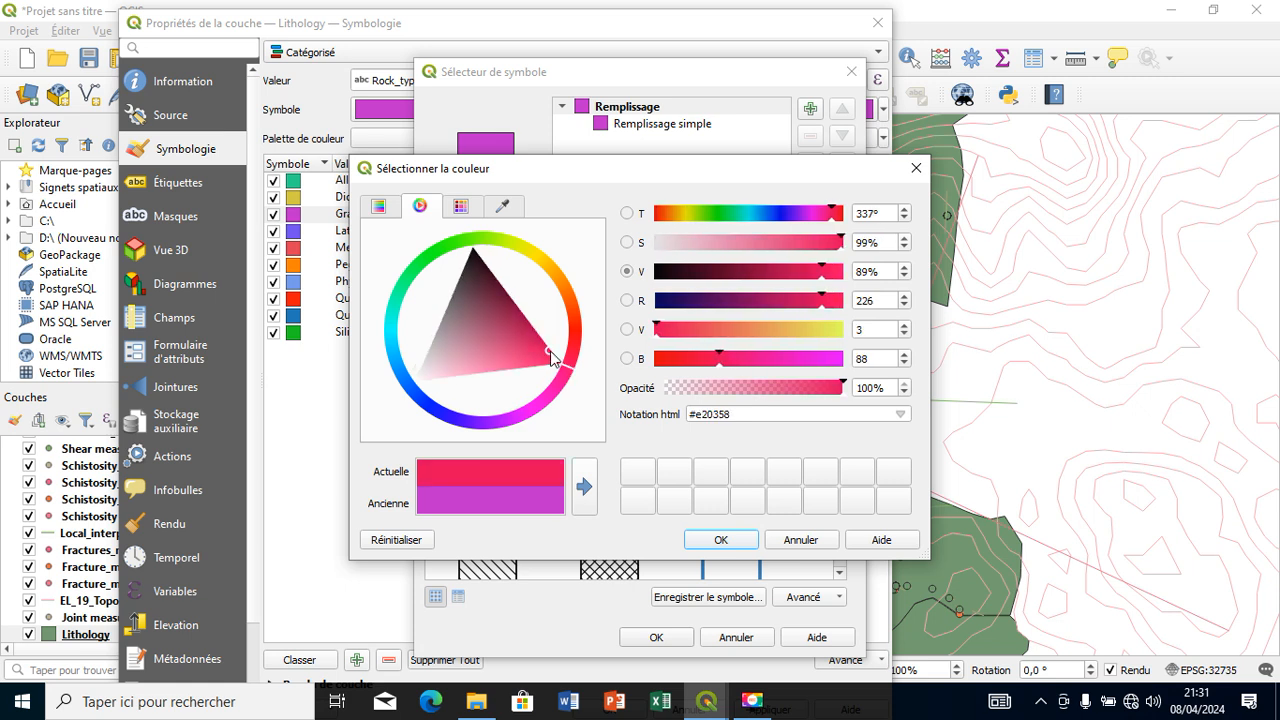
{"action": "left_click", "coordinate": [718, 539]}
{"action": "left_click", "coordinate": [660, 639]}
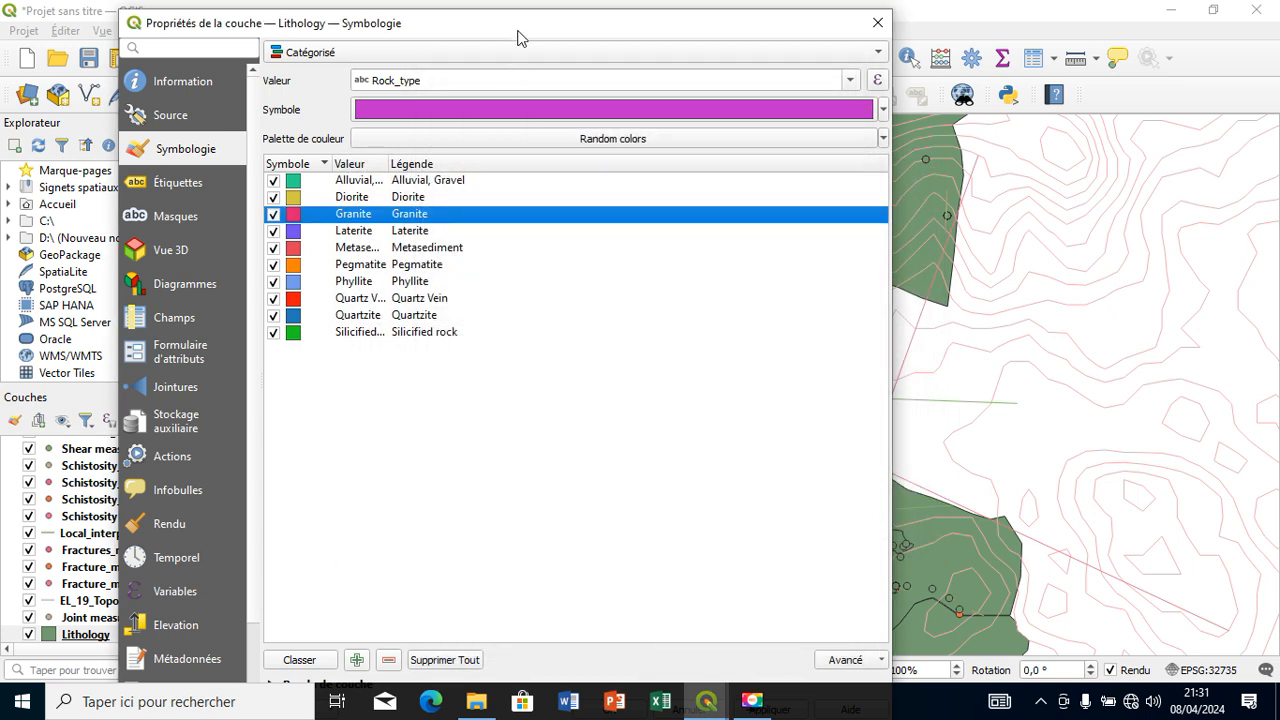
- Apply the categorised symbology to the Lithology layer and expand its rock-type legend in the layer tree
{"action": "left_click_drag", "start_coordinate": [518, 38], "coordinate": [450, 30]}
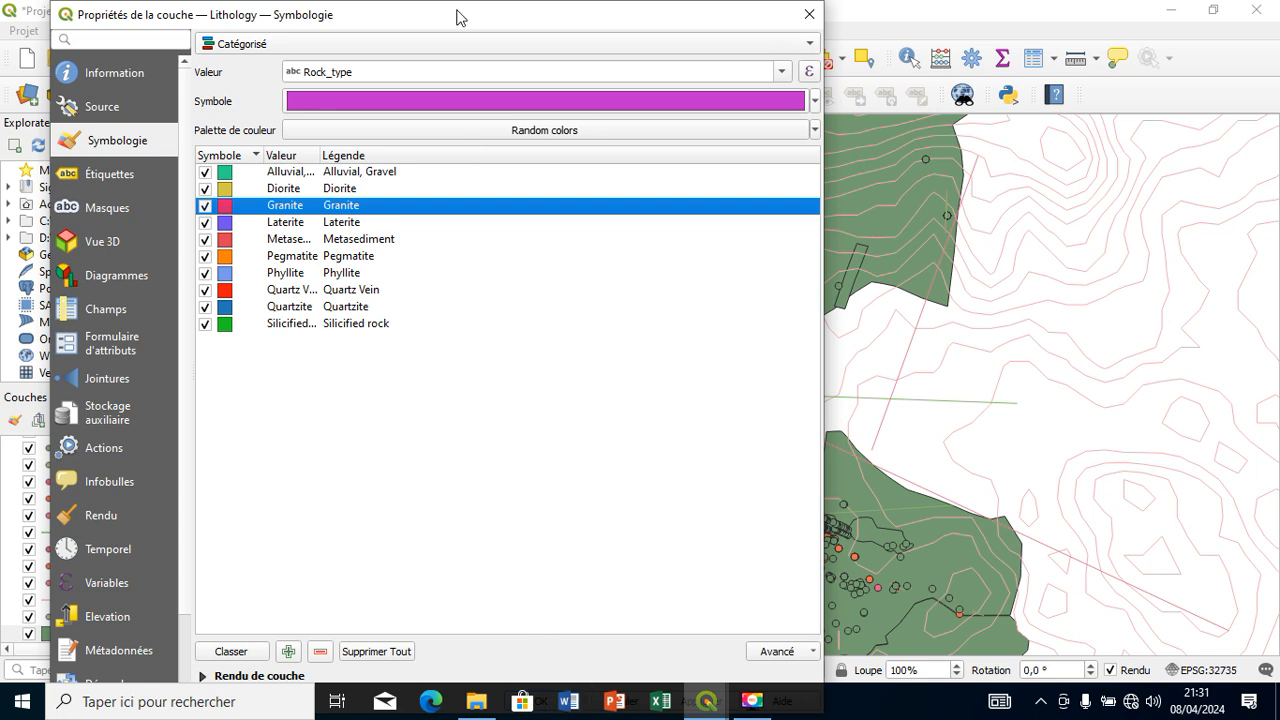
{"action": "mouse_move", "coordinate": [457, 10]}
{"action": "left_mouse_down"}
{"action": "mouse_move", "coordinate": [458, 81]}
{"action": "mouse_move", "coordinate": [443, 5]}
{"action": "mouse_move", "coordinate": [445, 16]}
{"action": "left_mouse_up"}
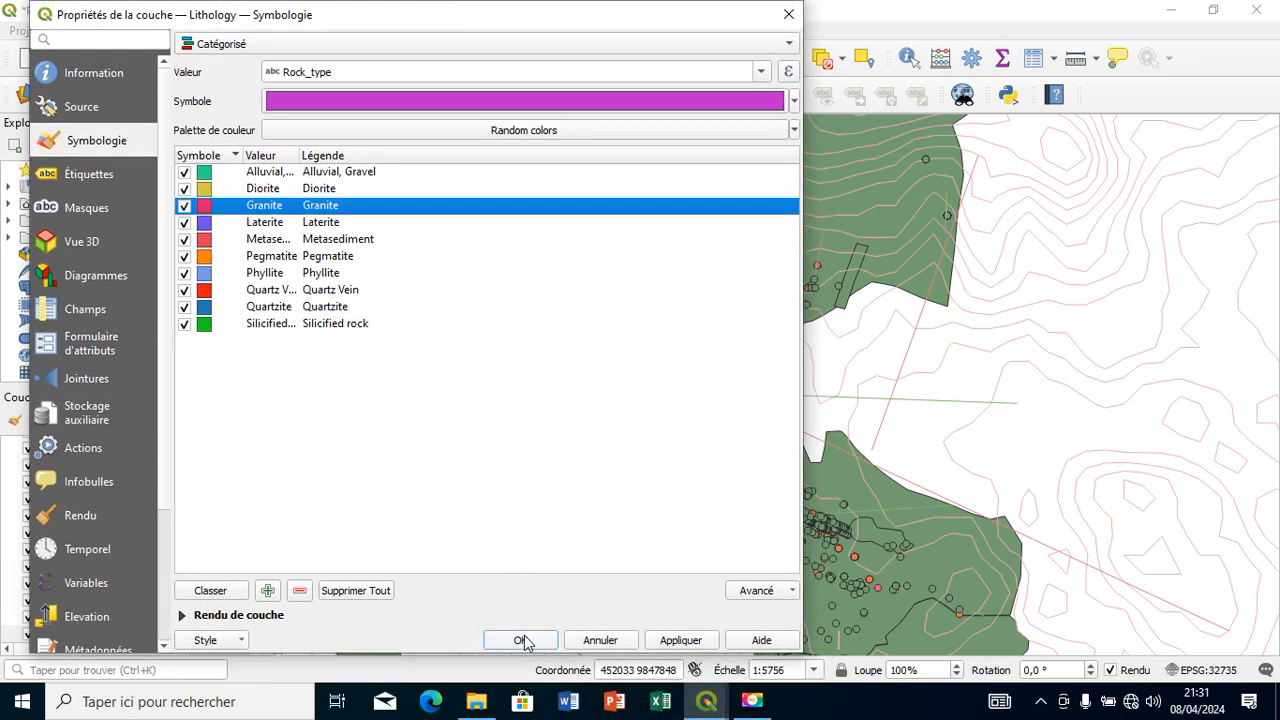
{"action": "left_click", "coordinate": [522, 640]}
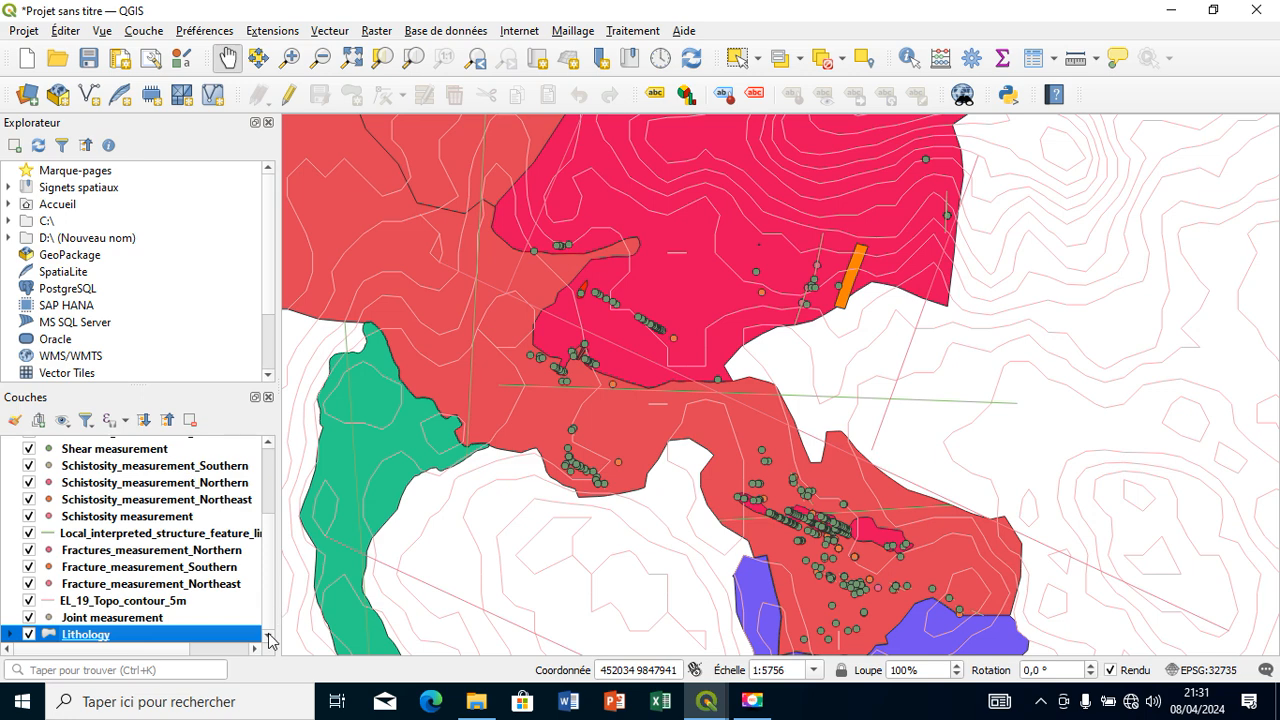
{"action": "left_click", "coordinate": [10, 635]}
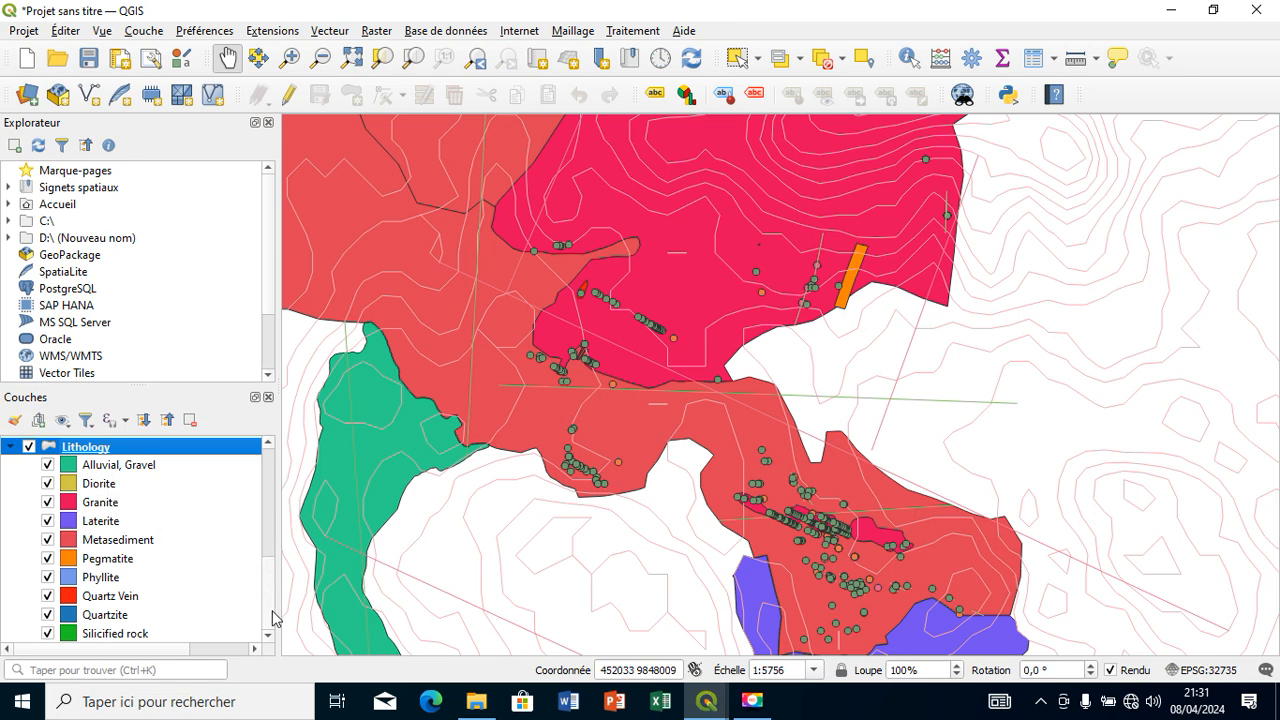
- Set the Metasediment category's symbol colour to the standard light green
{"action": "double_click", "coordinate": [72, 541]}
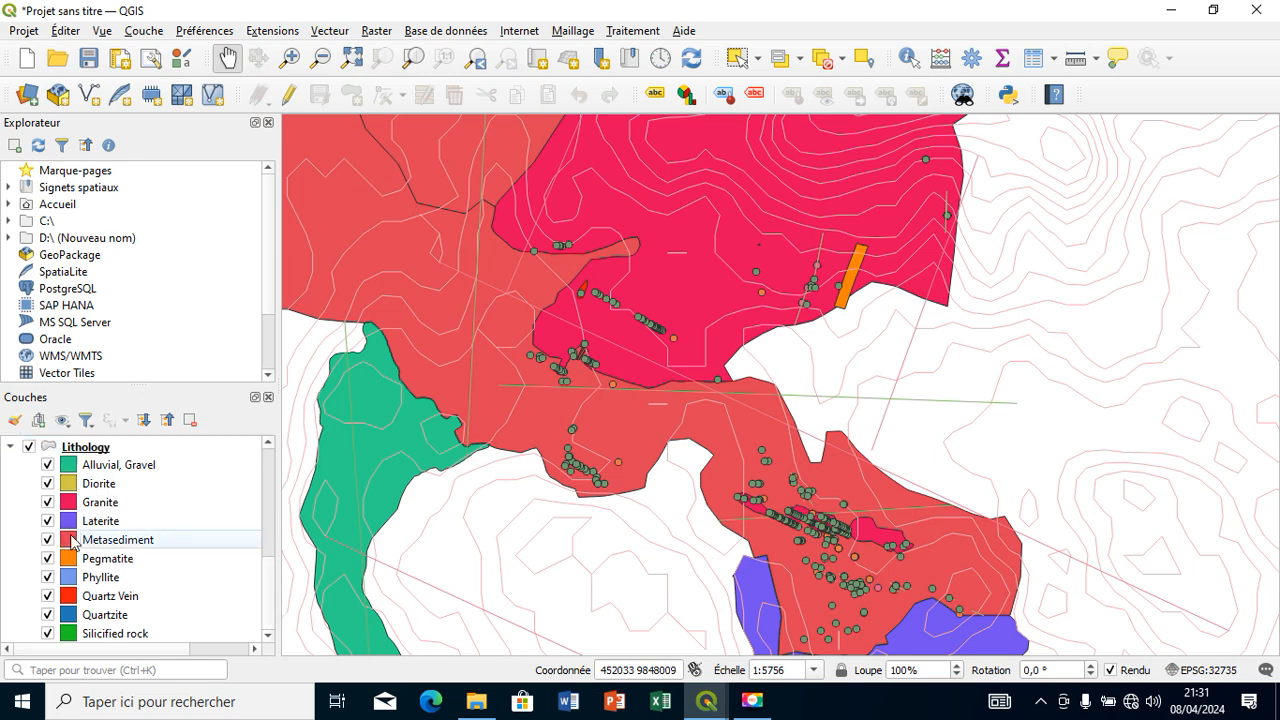
{"action": "left_click", "coordinate": [725, 258]}
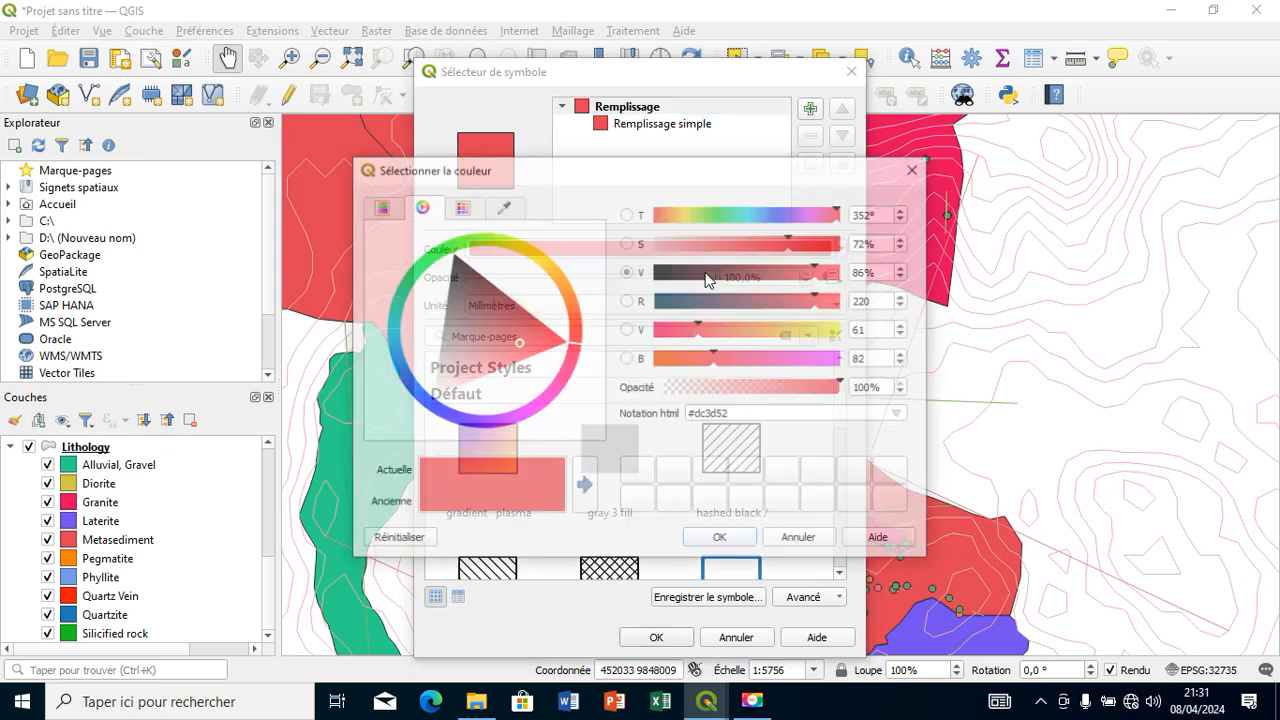
{"action": "left_click", "coordinate": [918, 170]}
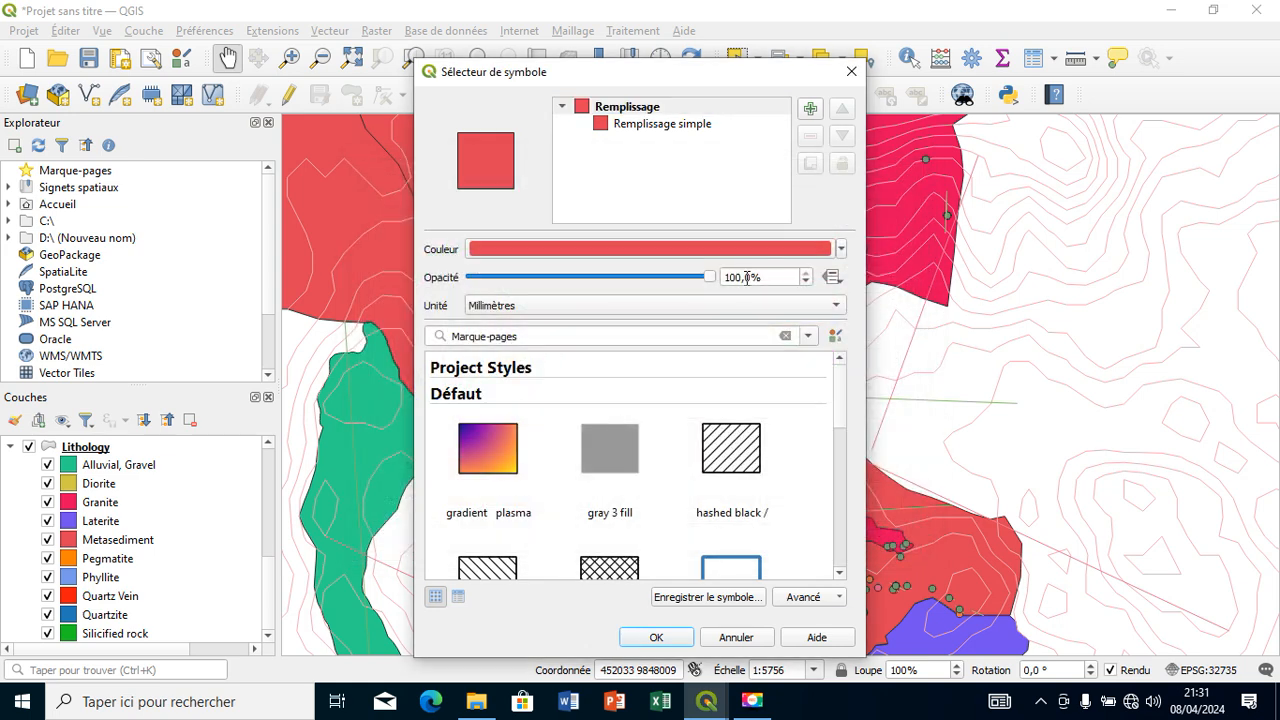
{"action": "left_click", "coordinate": [841, 249]}
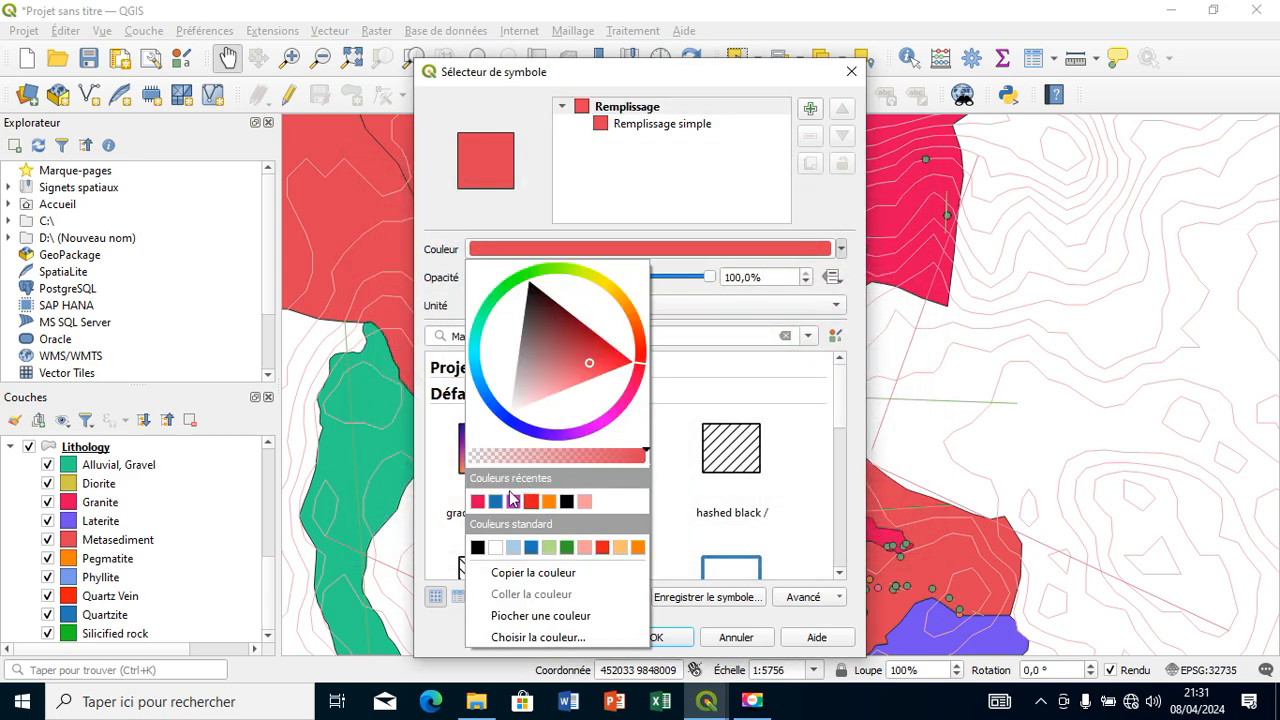
{"action": "left_click", "coordinate": [556, 549]}
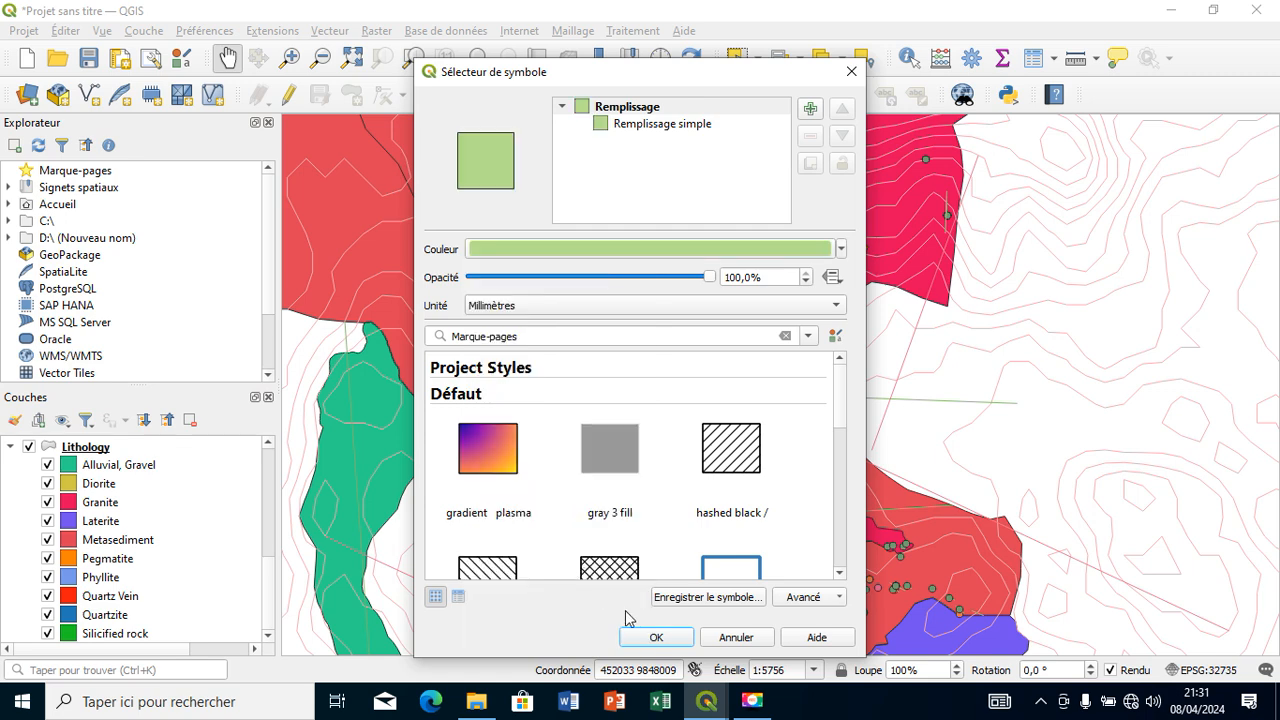
{"action": "left_click", "coordinate": [652, 637]}
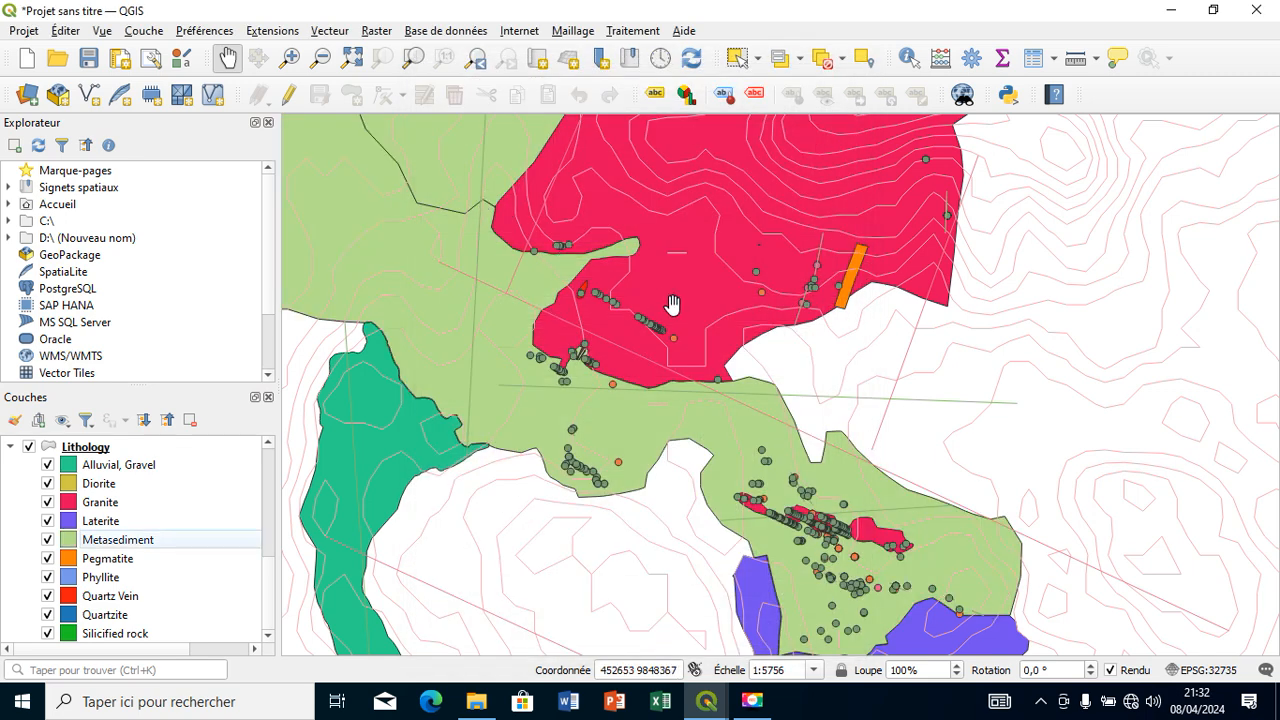
- Change the Granite category's symbol colour to a pale pink
{"action": "left_click_drag", "start_coordinate": [686, 317], "coordinate": [663, 366]}
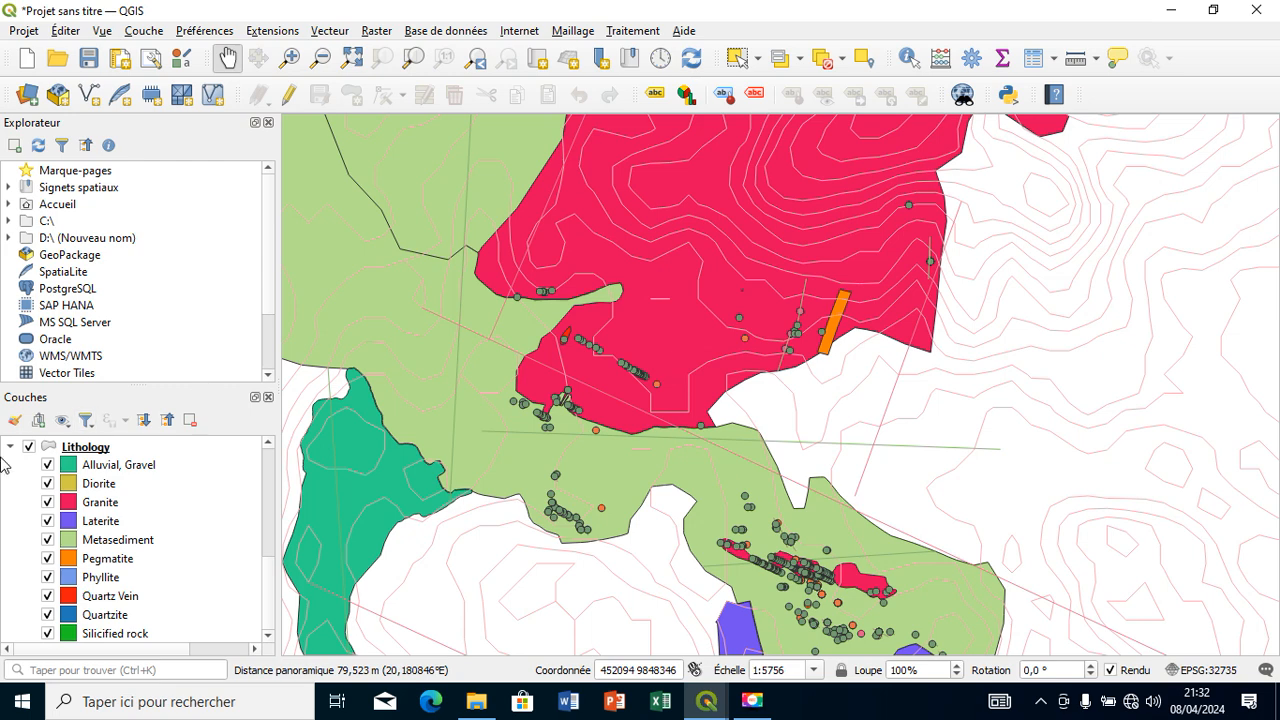
{"action": "double_click", "coordinate": [68, 502]}
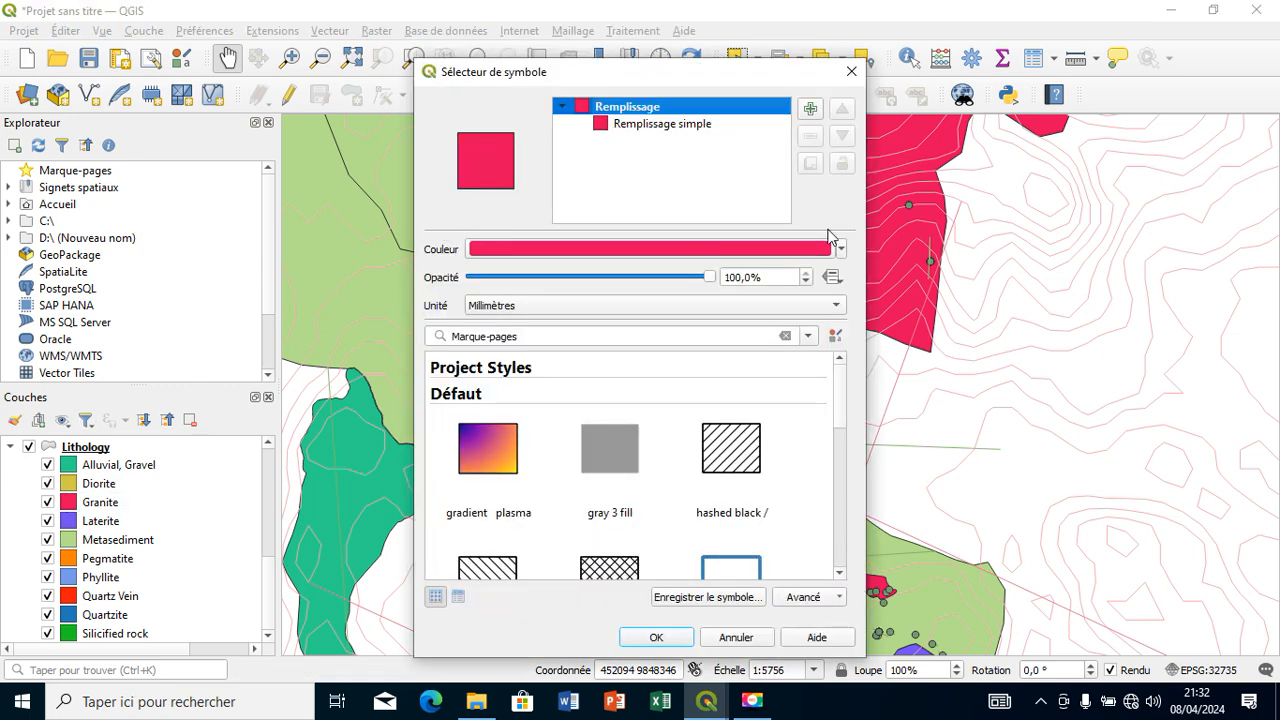
{"action": "left_click", "coordinate": [840, 249]}
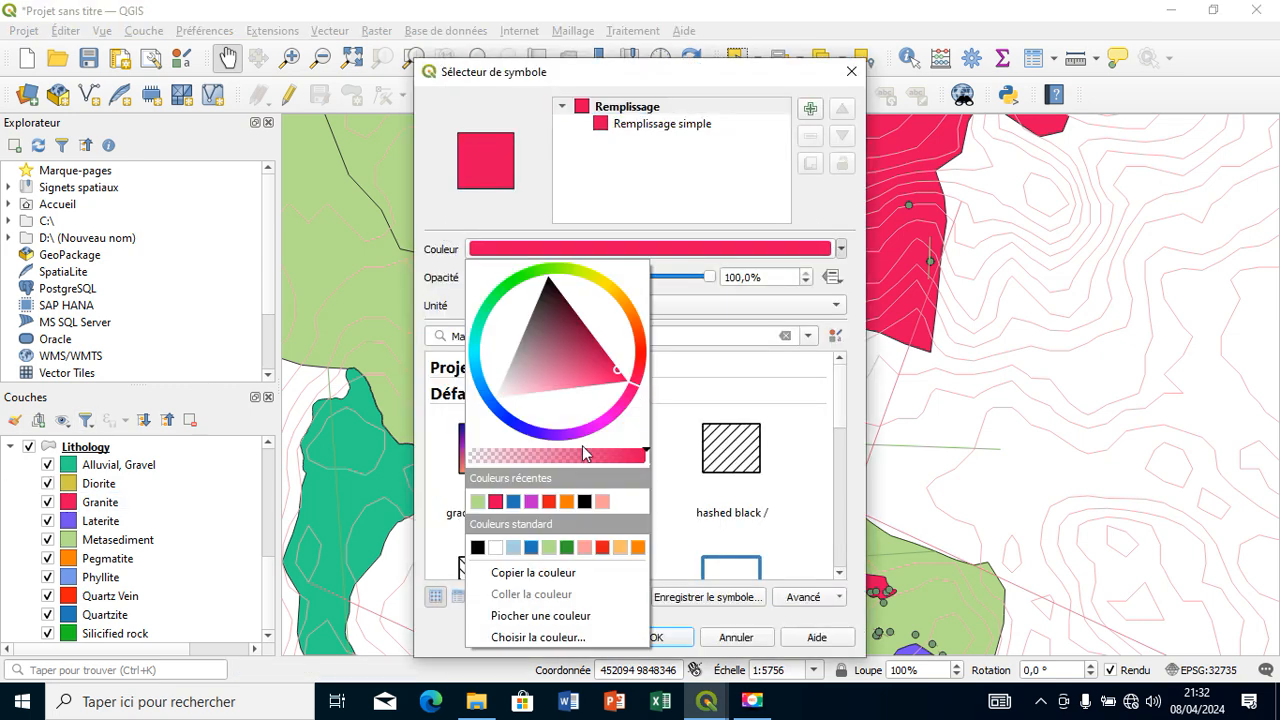
{"action": "mouse_move", "coordinate": [592, 417]}
{"action": "left_mouse_down"}
{"action": "mouse_move", "coordinate": [592, 366]}
{"action": "mouse_move", "coordinate": [574, 363]}
{"action": "mouse_move", "coordinate": [620, 391]}
{"action": "mouse_move", "coordinate": [583, 391]}
{"action": "mouse_move", "coordinate": [603, 385]}
{"action": "mouse_move", "coordinate": [605, 359]}
{"action": "mouse_move", "coordinate": [583, 384]}
{"action": "mouse_move", "coordinate": [559, 376]}
{"action": "mouse_move", "coordinate": [526, 393]}
{"action": "left_mouse_up"}
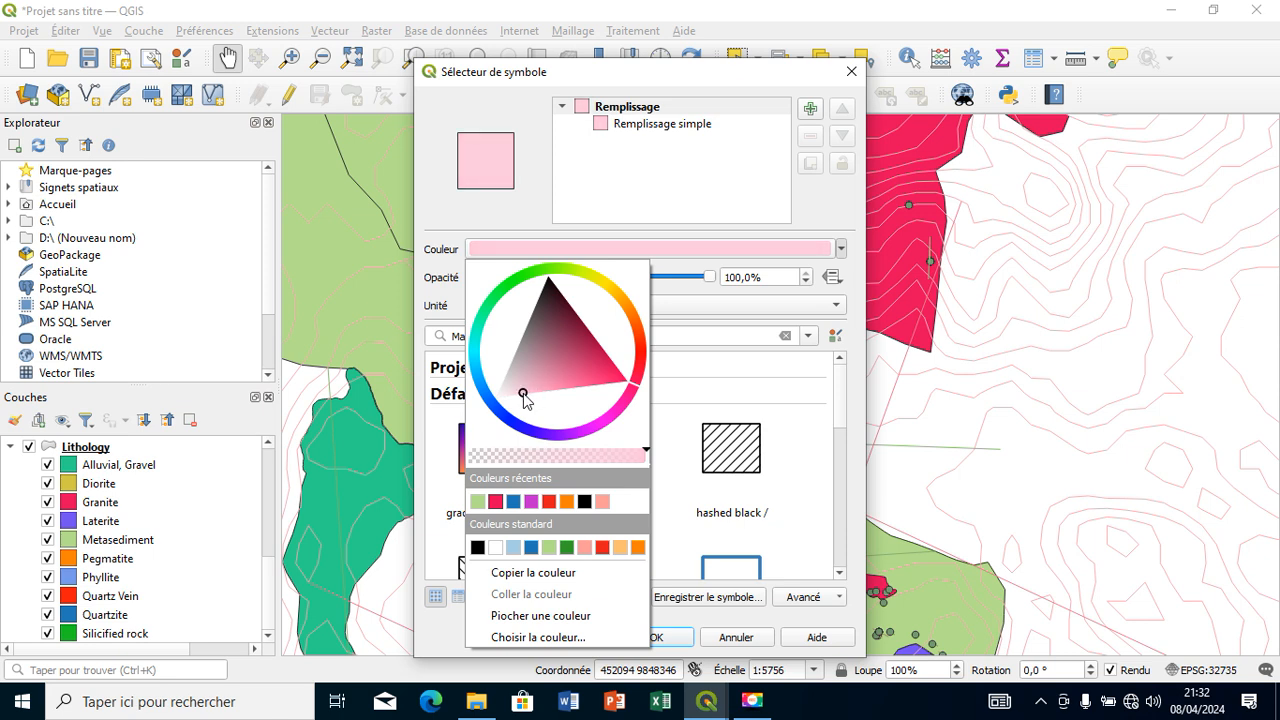
{"action": "left_click", "coordinate": [699, 359]}
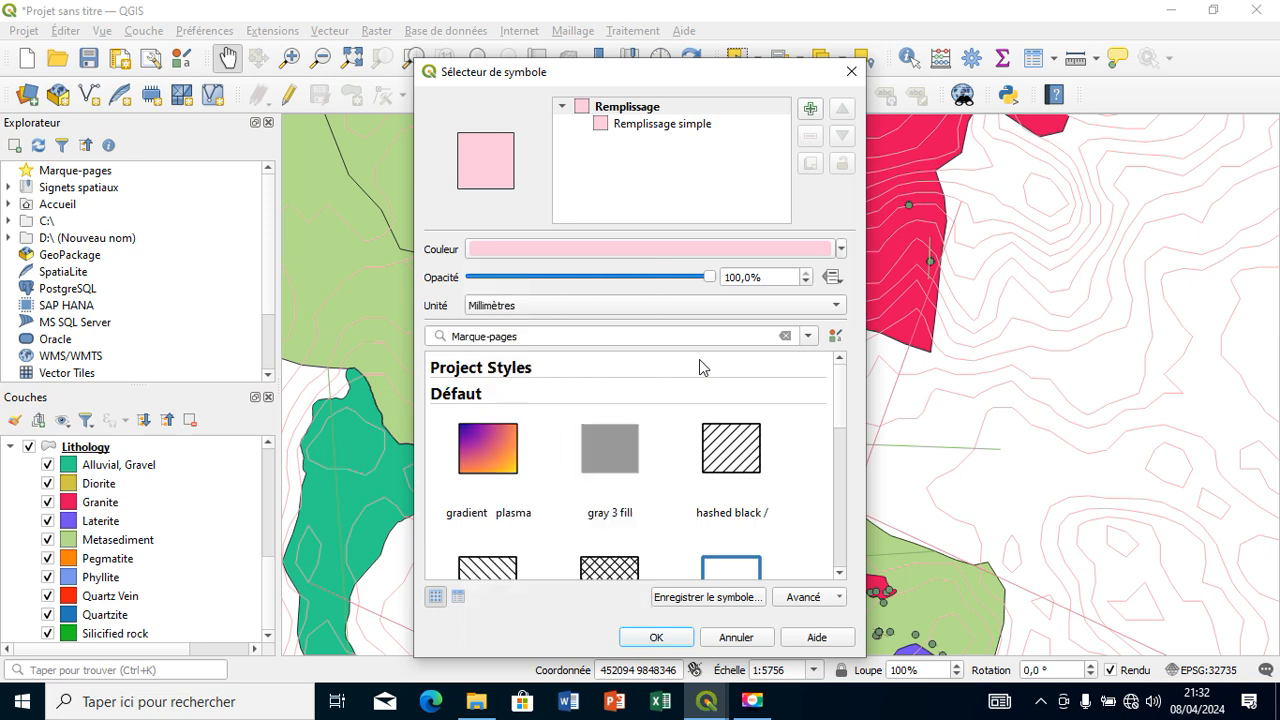
{"action": "left_click", "coordinate": [656, 637]}
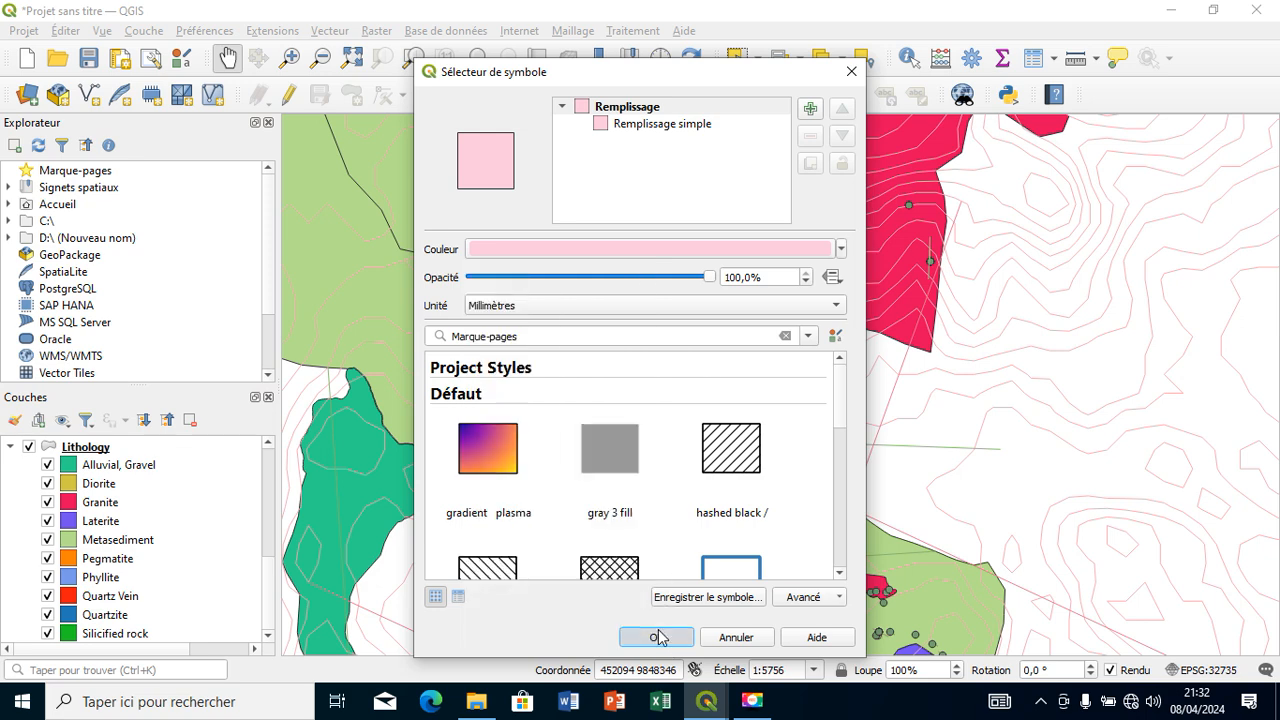
- Set the line colour of the EL_19_Topo_contour_5m layer to the standard black
{"action": "left_click_drag", "start_coordinate": [680, 467], "coordinate": [671, 390]}
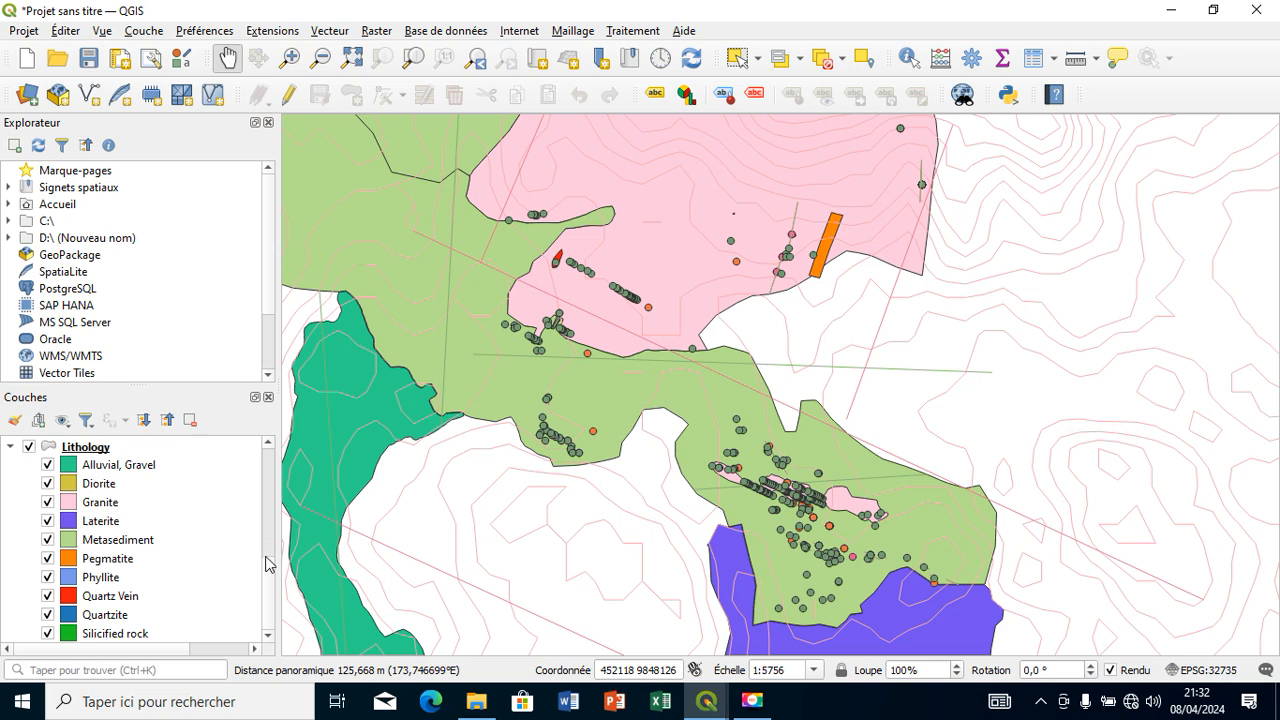
{"action": "scroll", "coordinate": [266, 563], "scroll_direction": "up", "scroll_amount": 3}
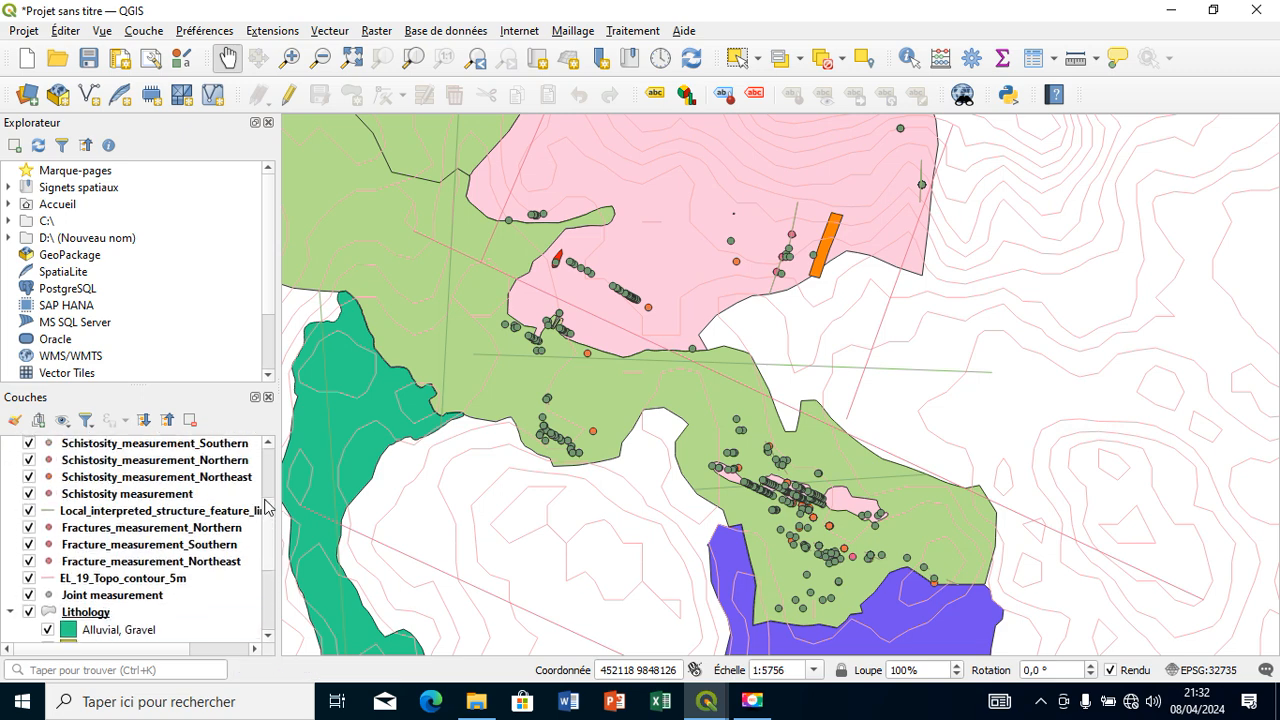
{"action": "left_click", "coordinate": [50, 583]}
{"action": "double_click", "coordinate": [50, 584]}
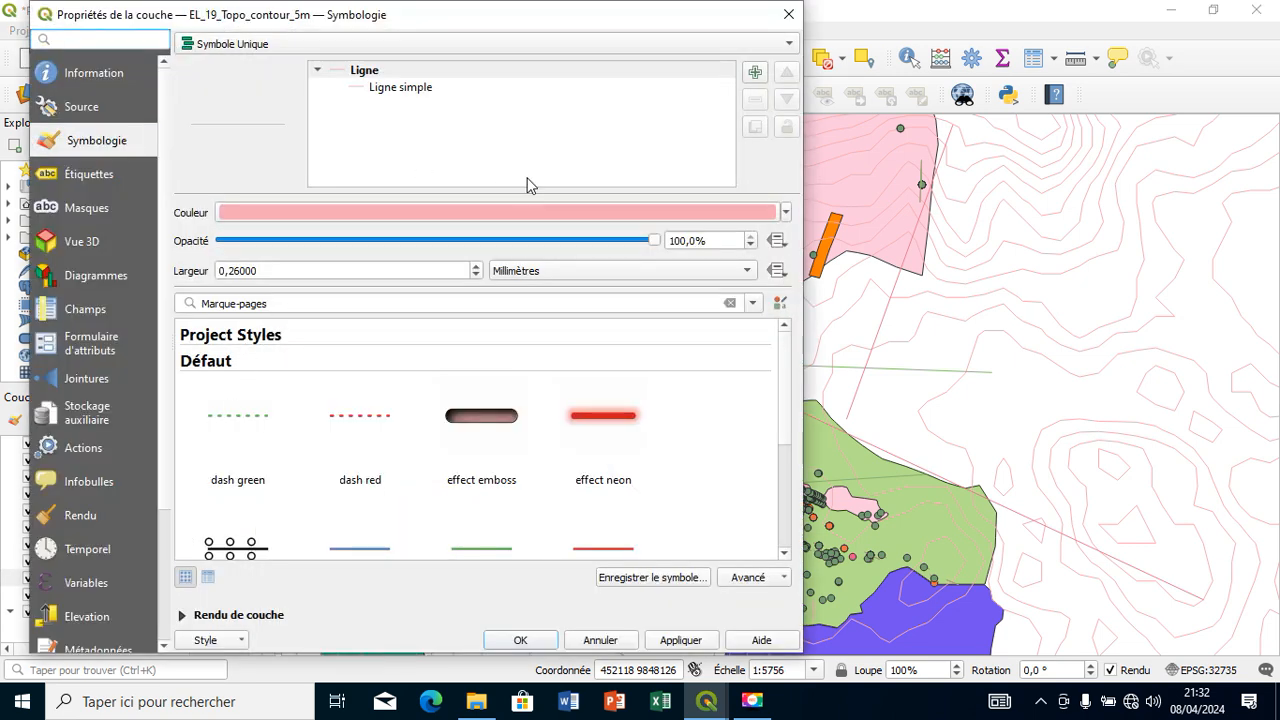
{"action": "left_click", "coordinate": [785, 212]}
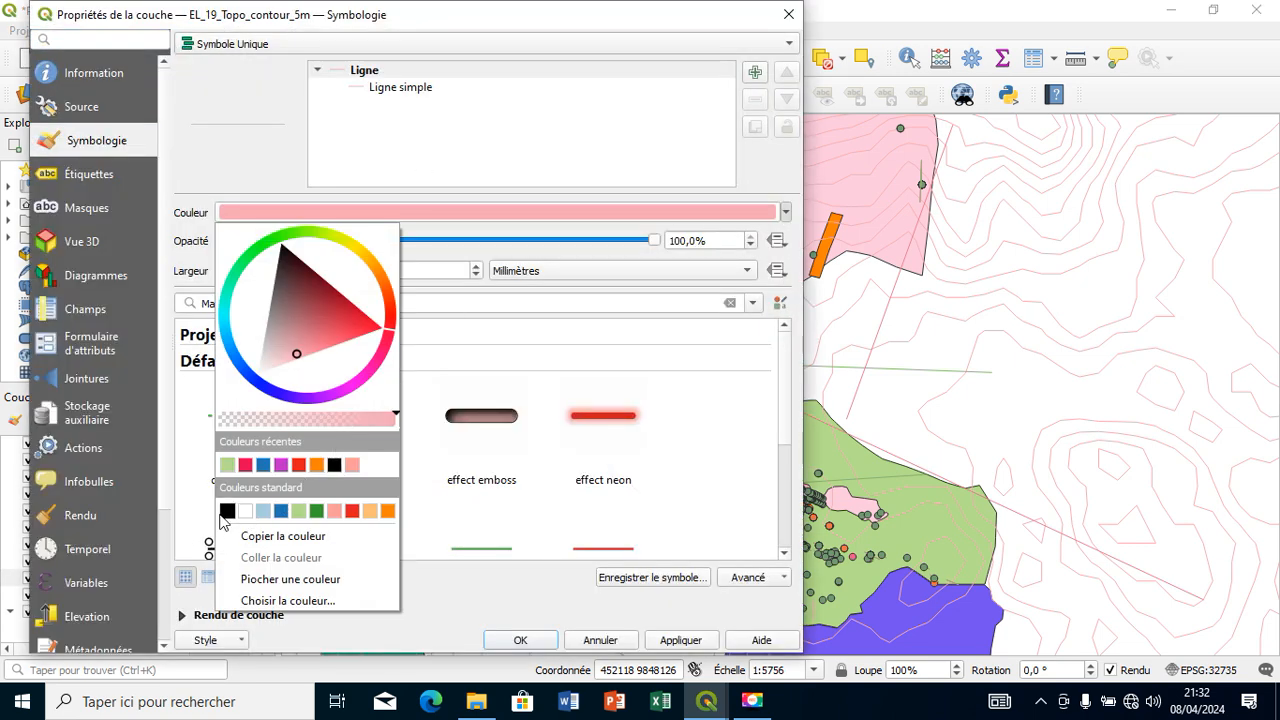
{"action": "left_click", "coordinate": [227, 511]}
{"action": "left_click", "coordinate": [519, 640]}
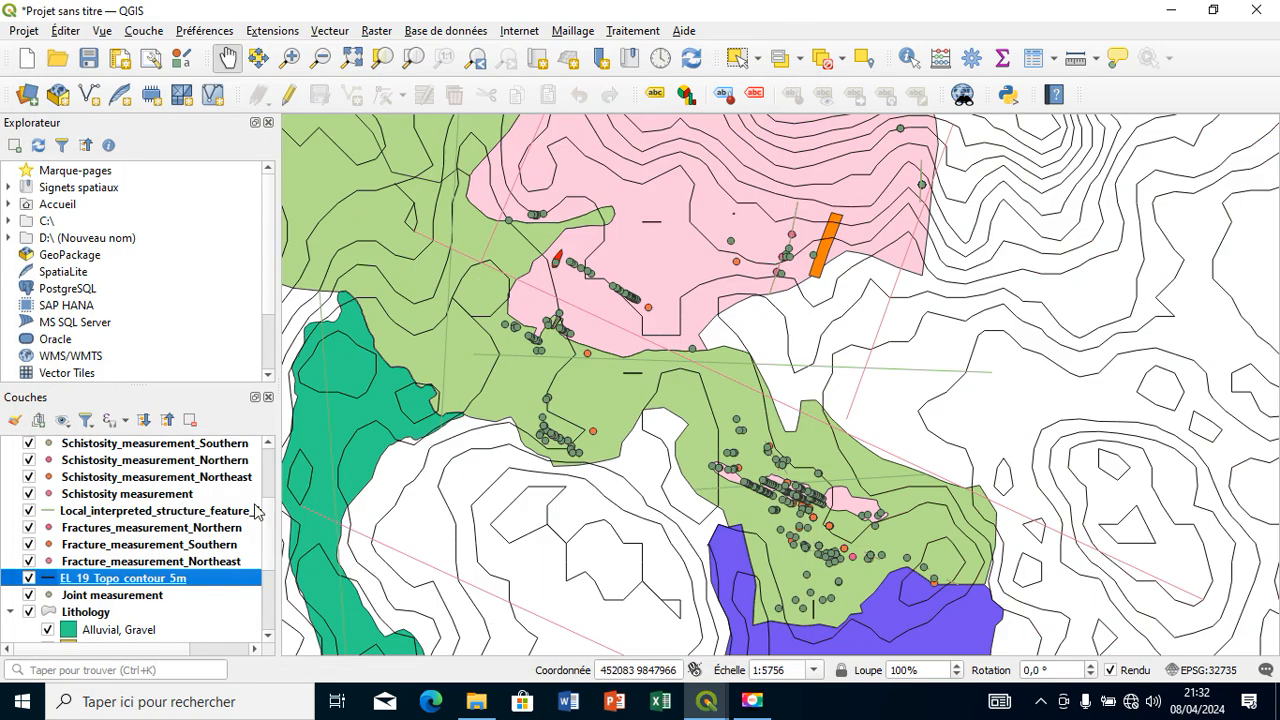
- Label the EL_19_Topo_contour_5m layer with simple labels showing the ELEV field and apply them
{"action": "right_click", "coordinate": [107, 585]}
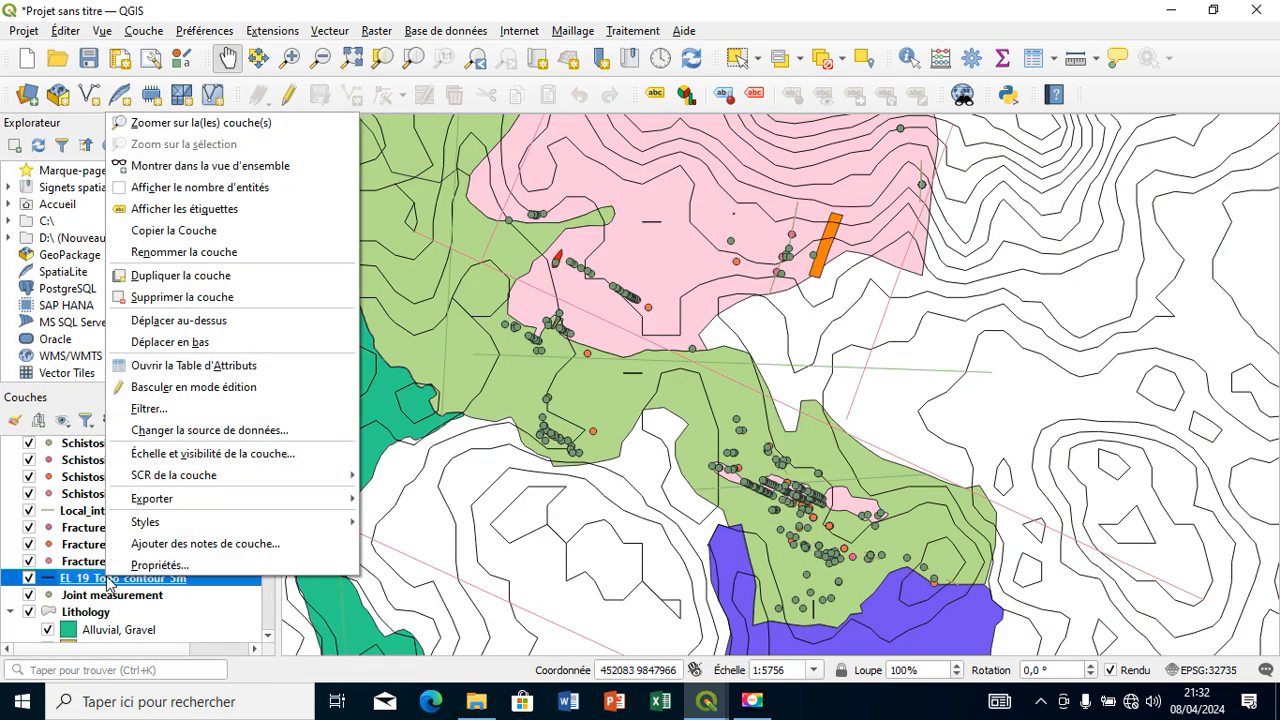
{"action": "left_click", "coordinate": [145, 567]}
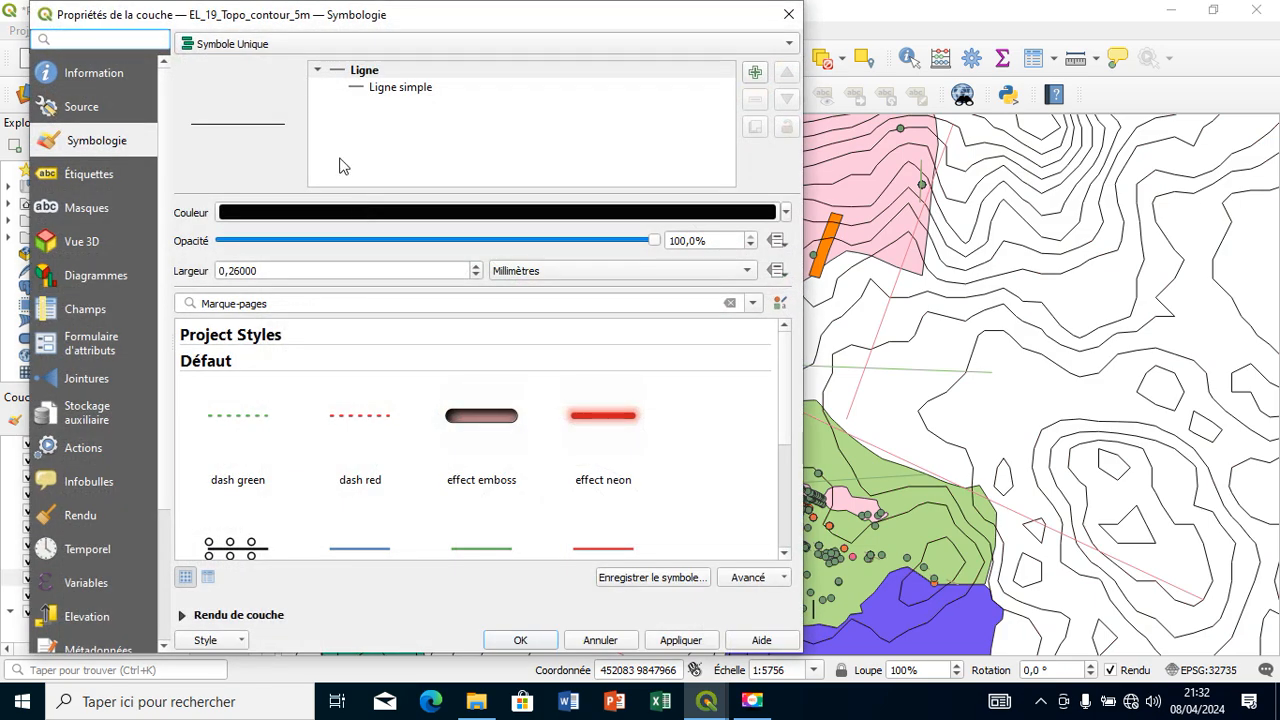
{"action": "left_click", "coordinate": [113, 176]}
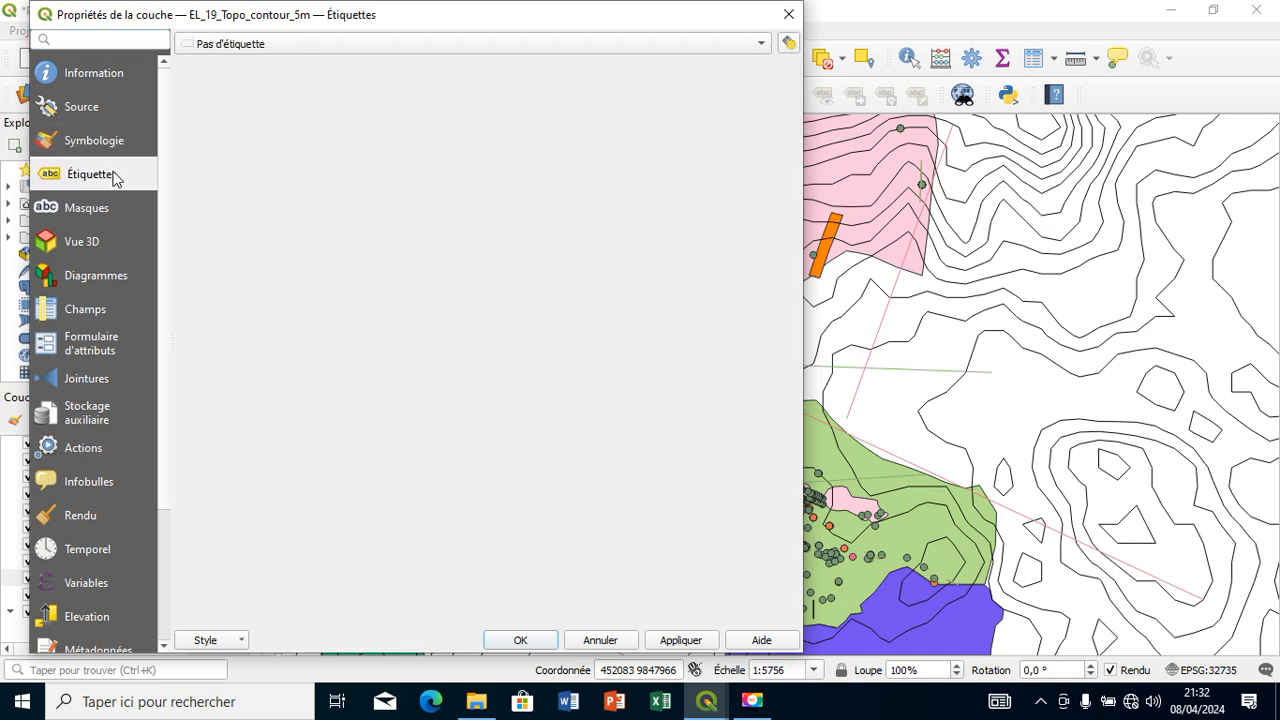
{"action": "left_click", "coordinate": [292, 47]}
{"action": "left_click", "coordinate": [298, 64]}
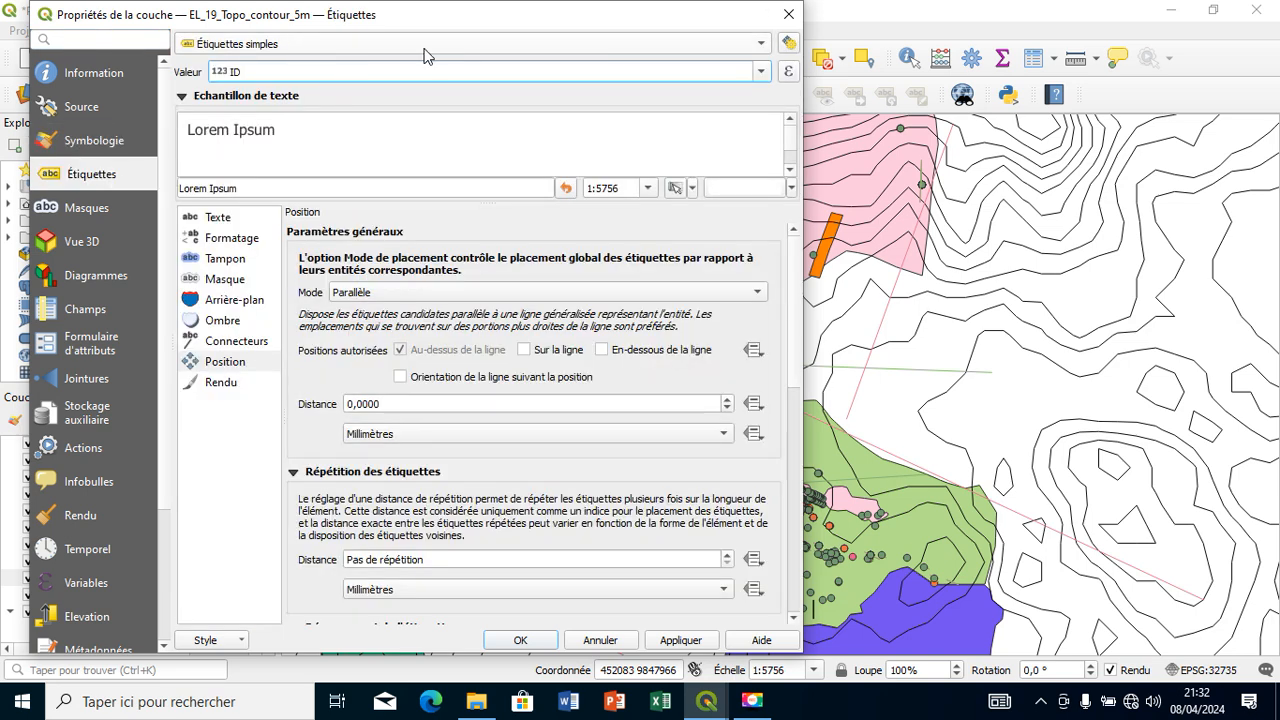
{"action": "left_click", "coordinate": [761, 72]}
{"action": "left_click", "coordinate": [491, 122]}
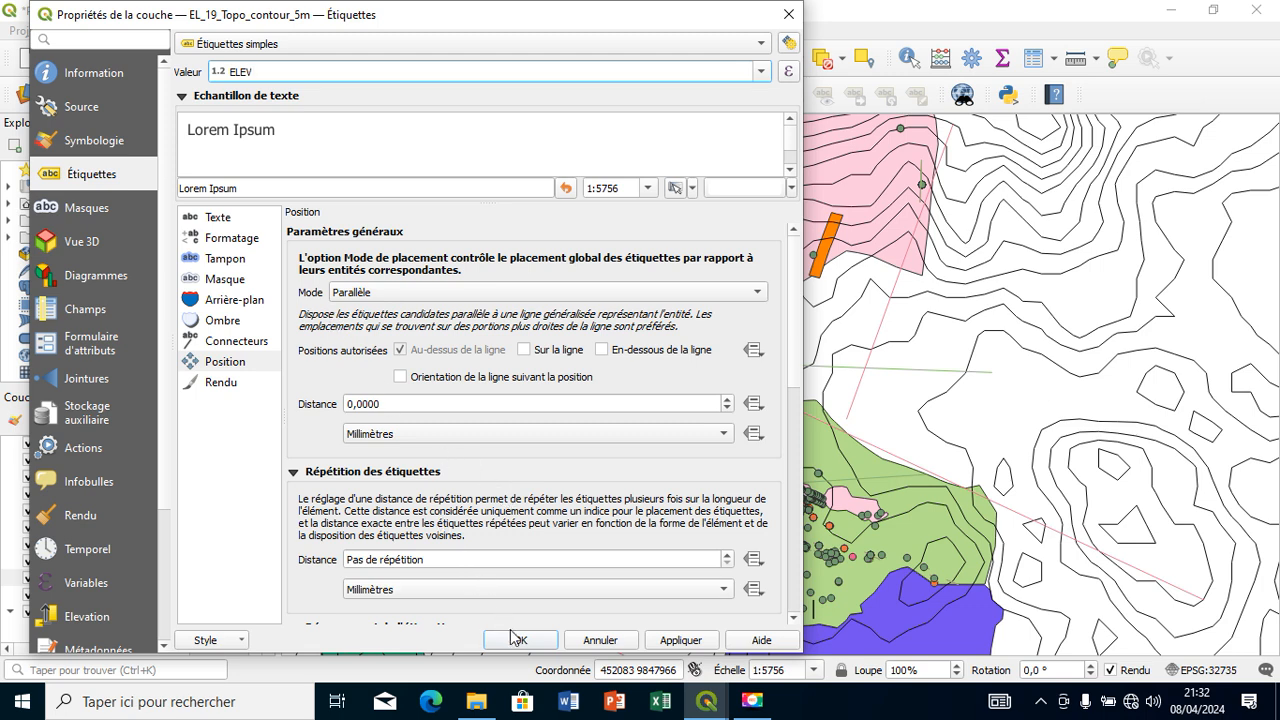
{"action": "left_click", "coordinate": [690, 641]}
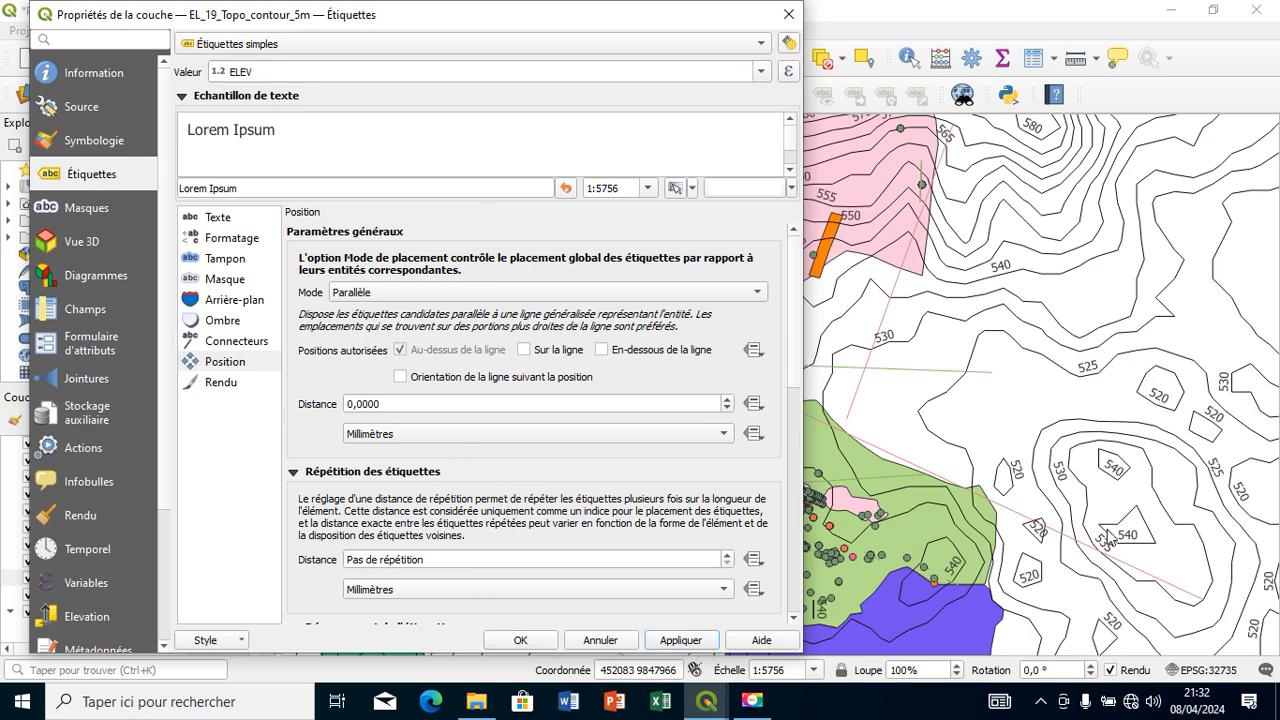
- Set the contour labels' text size to 7 points and apply the change
{"action": "left_click", "coordinate": [211, 220]}
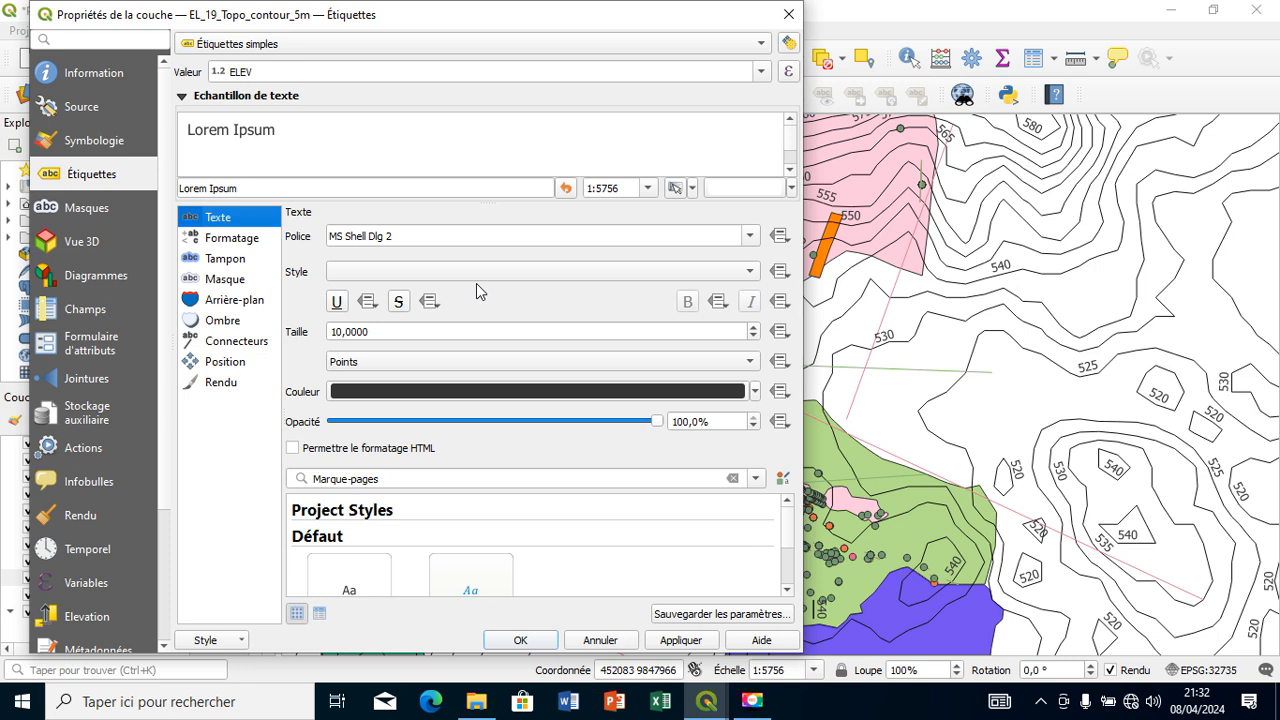
{"action": "left_click", "coordinate": [755, 337]}
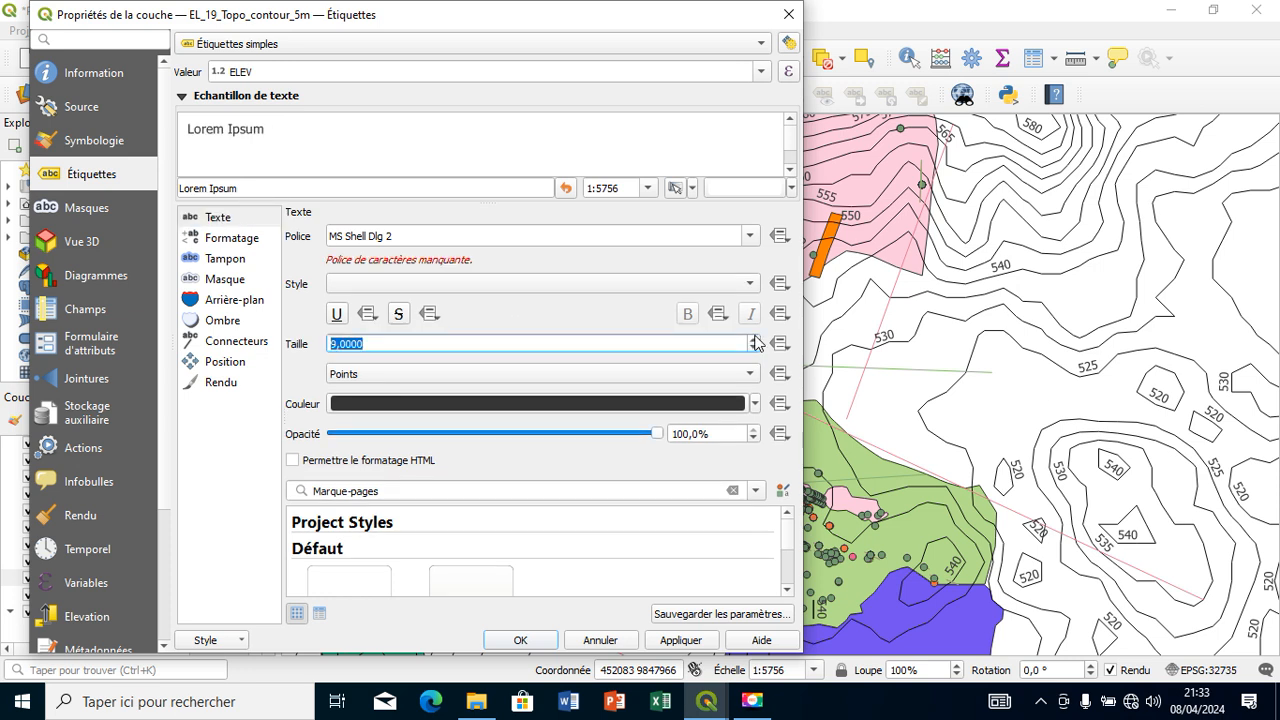
{"action": "left_click", "coordinate": [339, 316]}
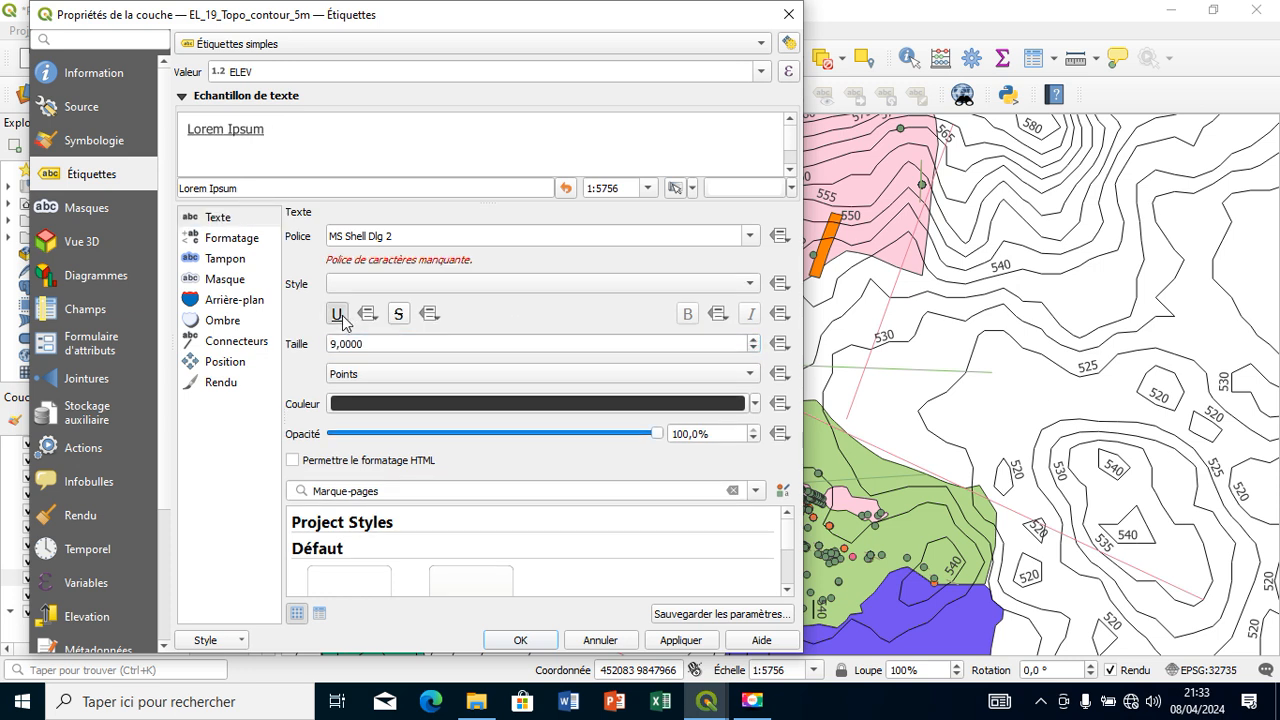
{"action": "left_click", "coordinate": [340, 316]}
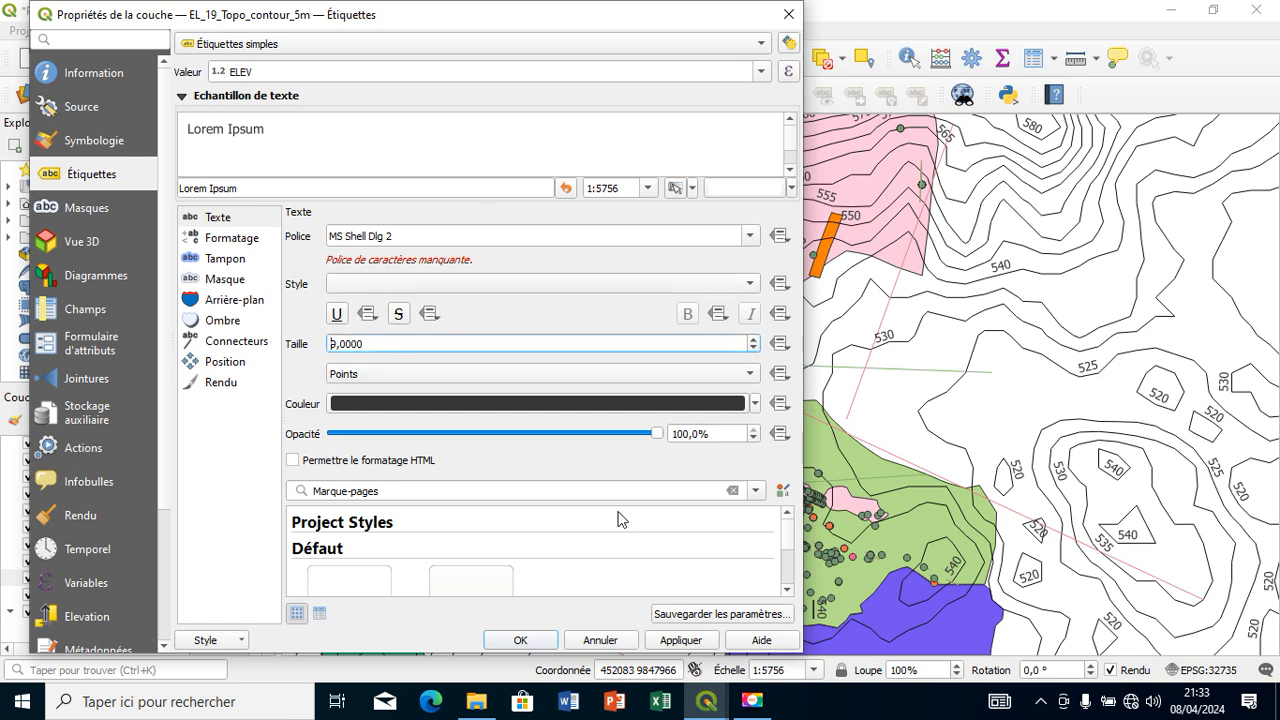
{"action": "left_click", "coordinate": [689, 645]}
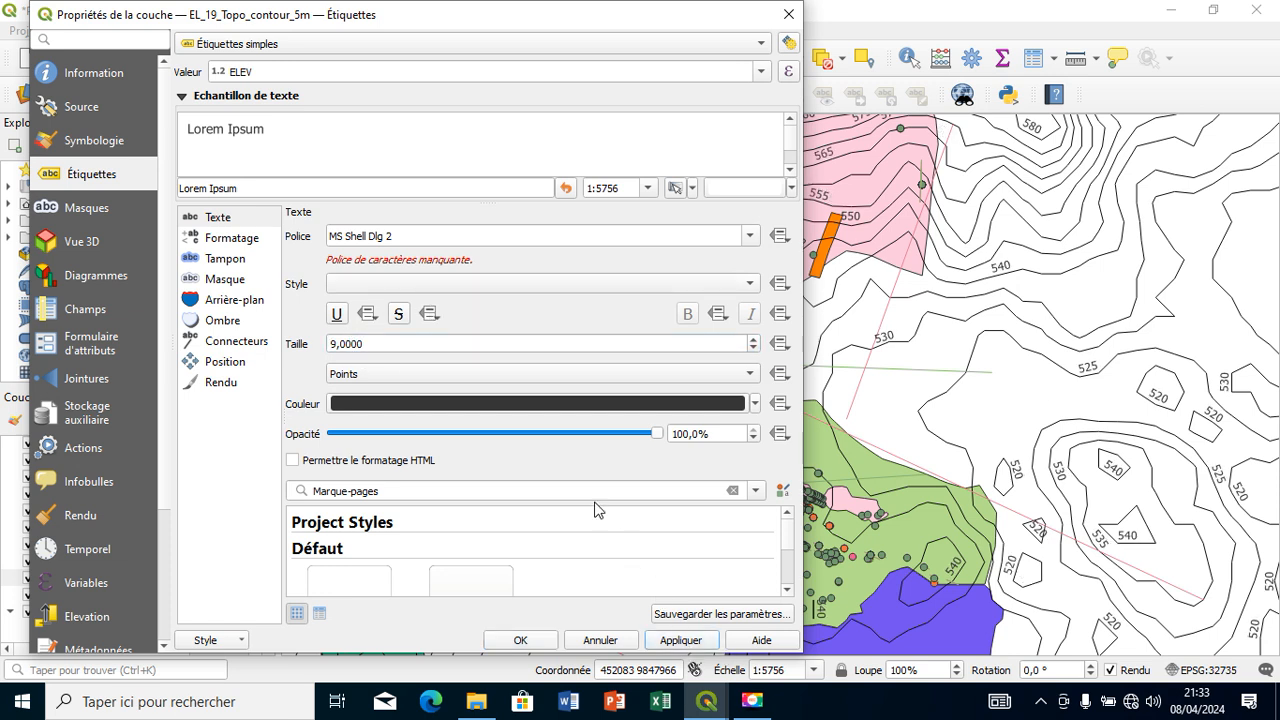
{"action": "left_click", "coordinate": [753, 349]}
{"action": "left_click", "coordinate": [753, 349]}
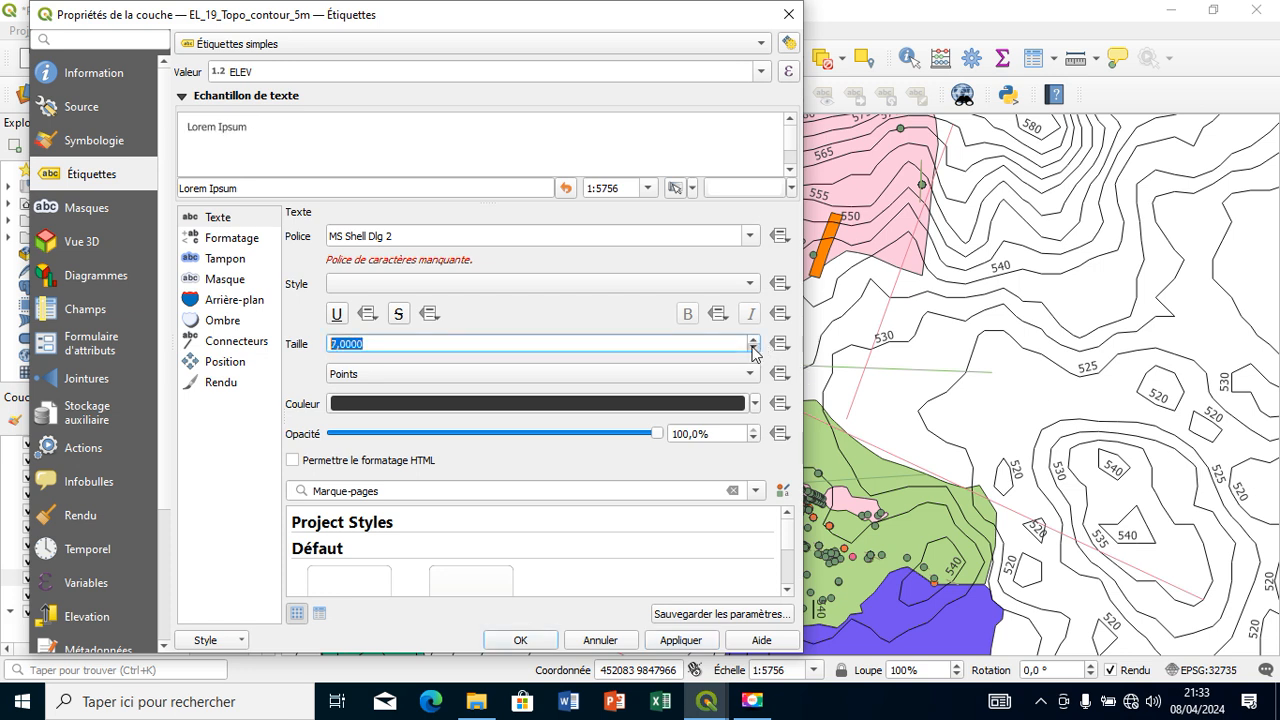
{"action": "left_click", "coordinate": [705, 645]}
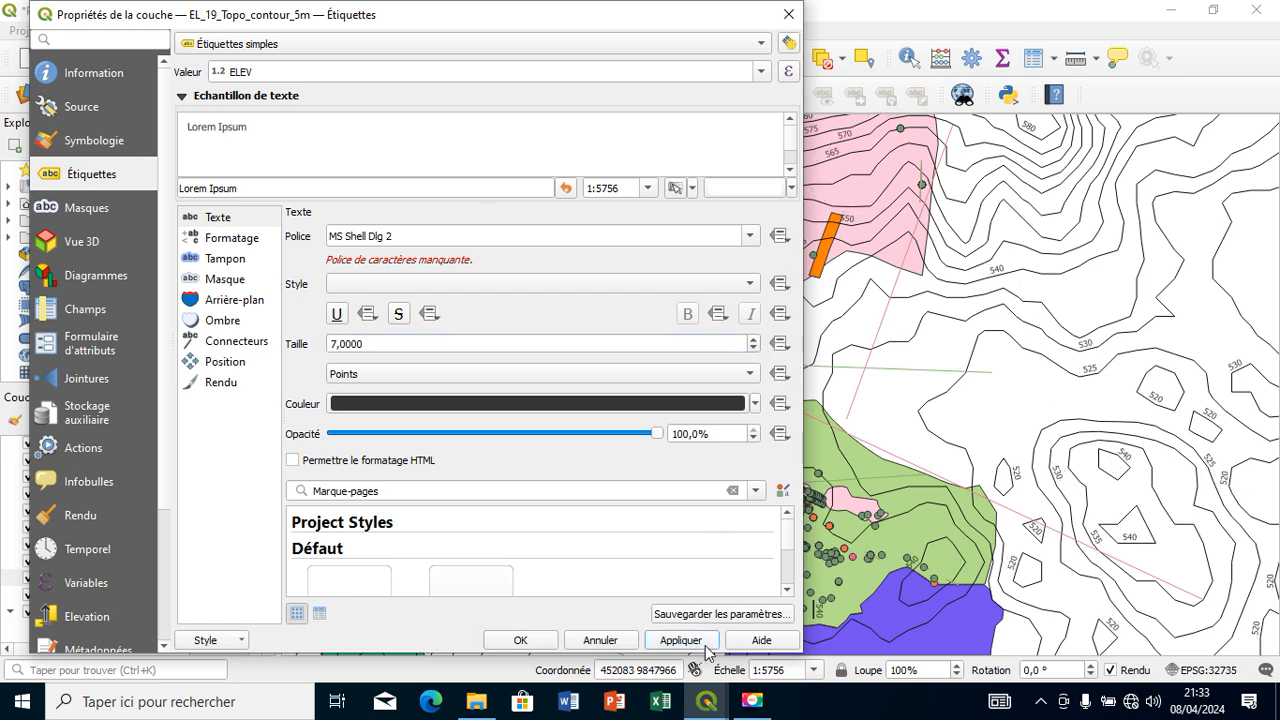
{"action": "left_click", "coordinate": [337, 314]}
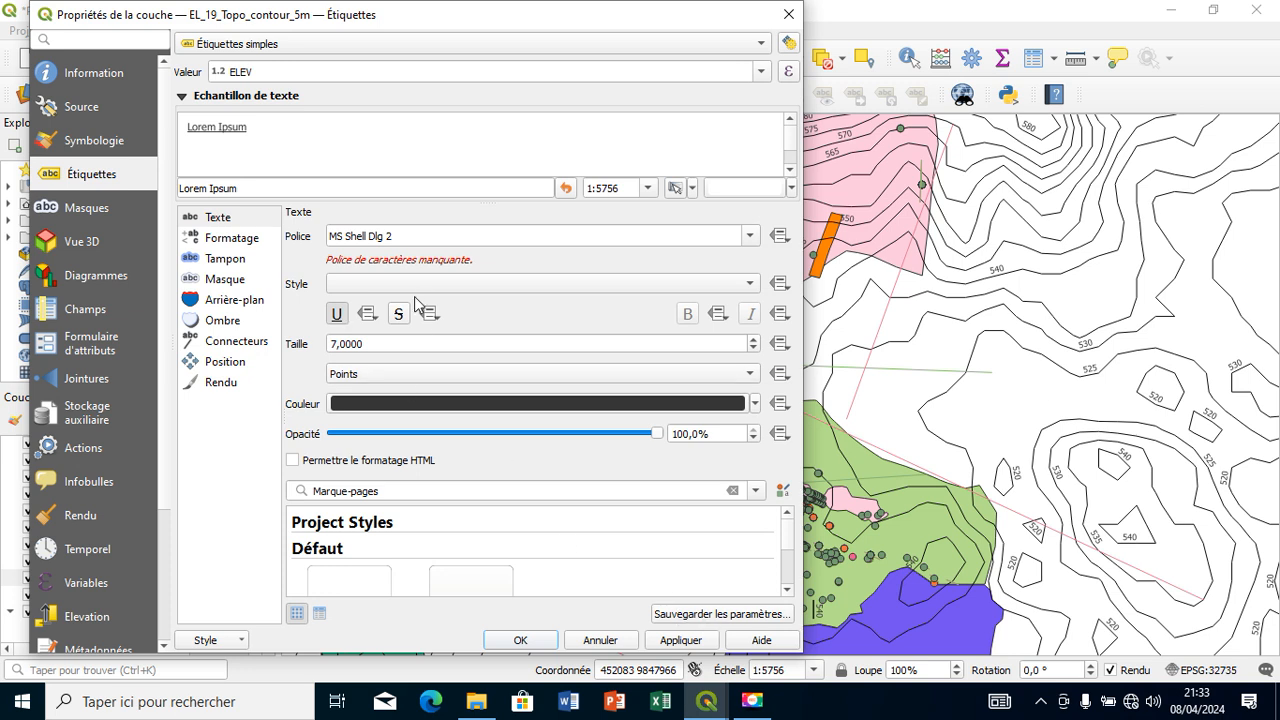
{"action": "left_click", "coordinate": [338, 316]}
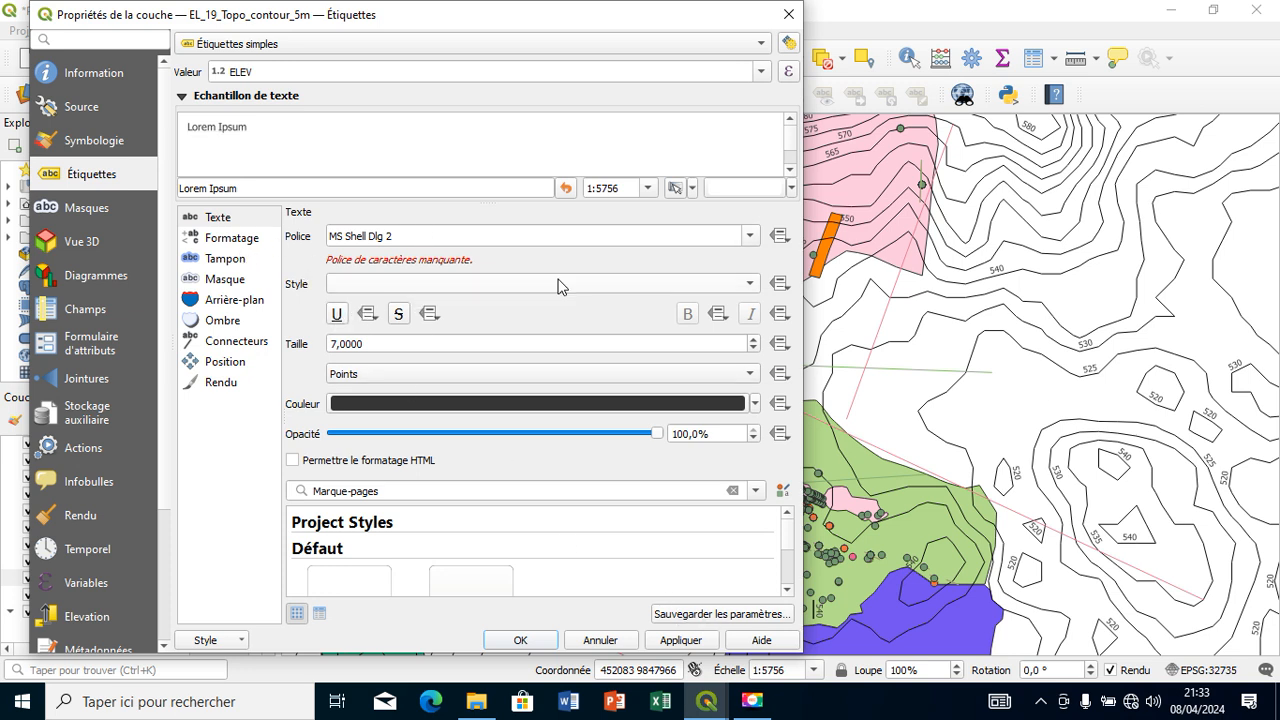
{"action": "left_click", "coordinate": [750, 373]}
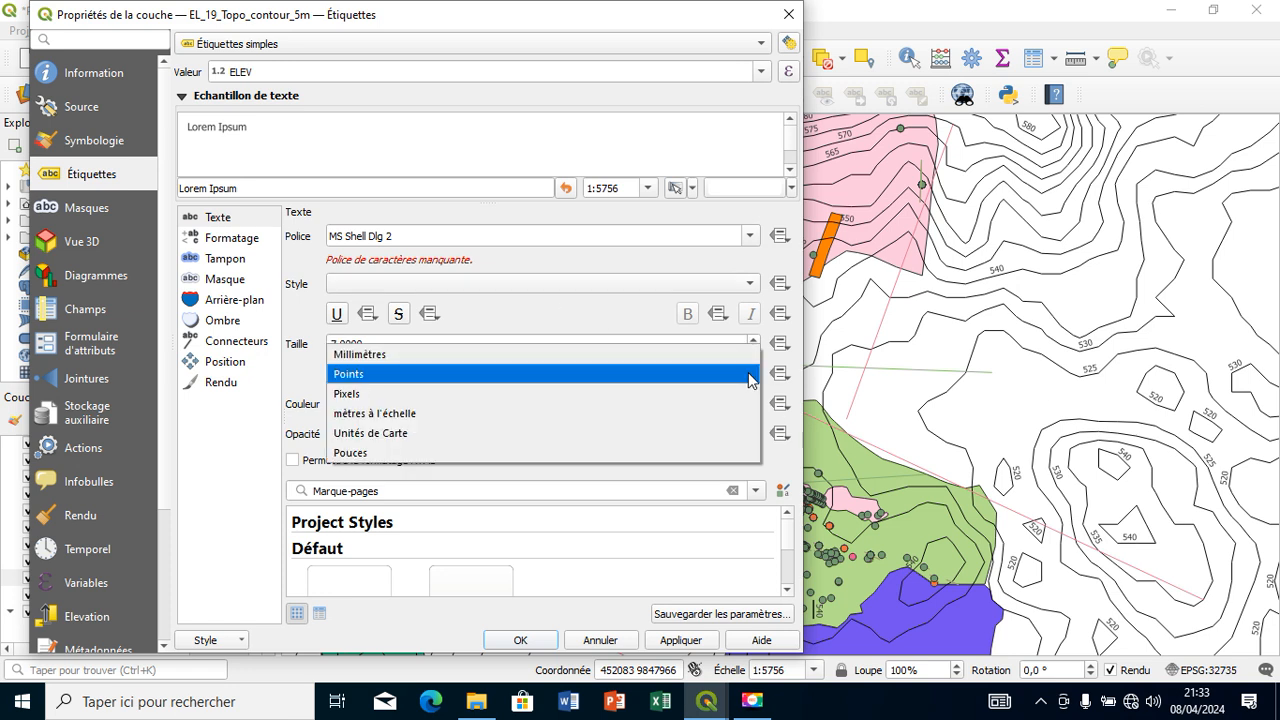
{"action": "left_click", "coordinate": [749, 375]}
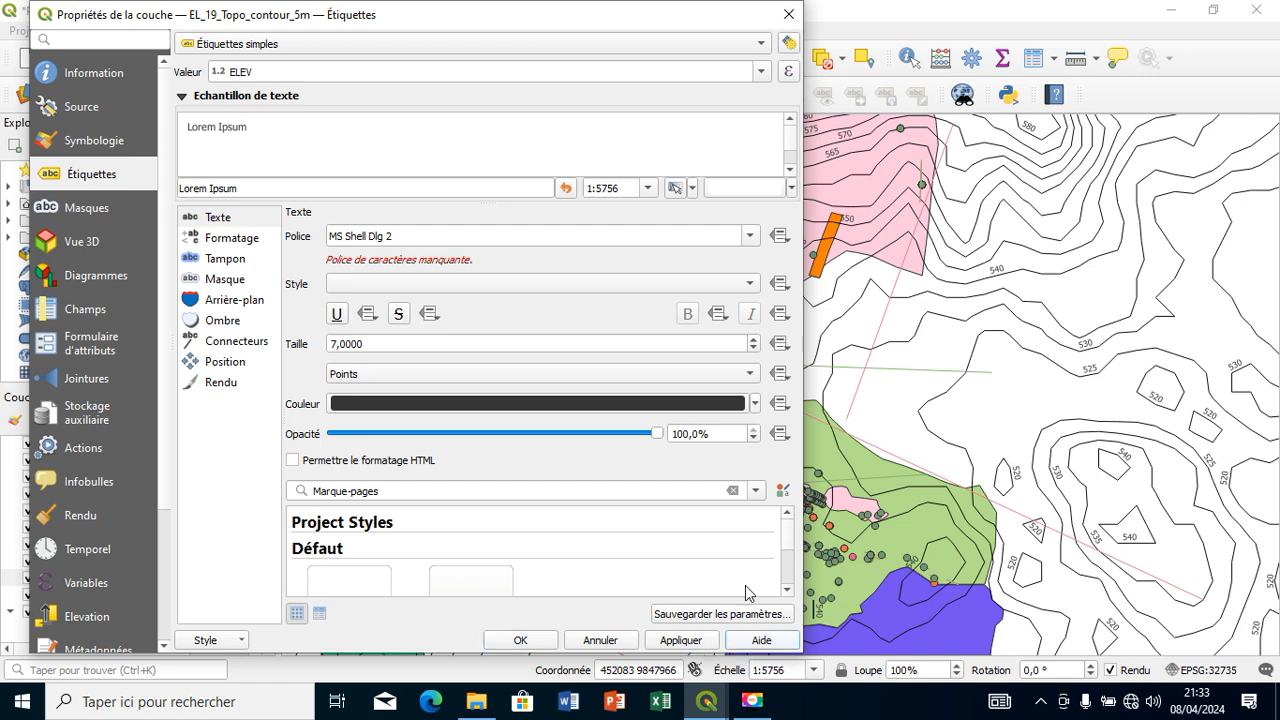
- Confirm the contour label settings and give the Local_interpreted_structure_feature_lineament layer the dash green line style recoloured black
{"action": "left_click", "coordinate": [520, 640]}
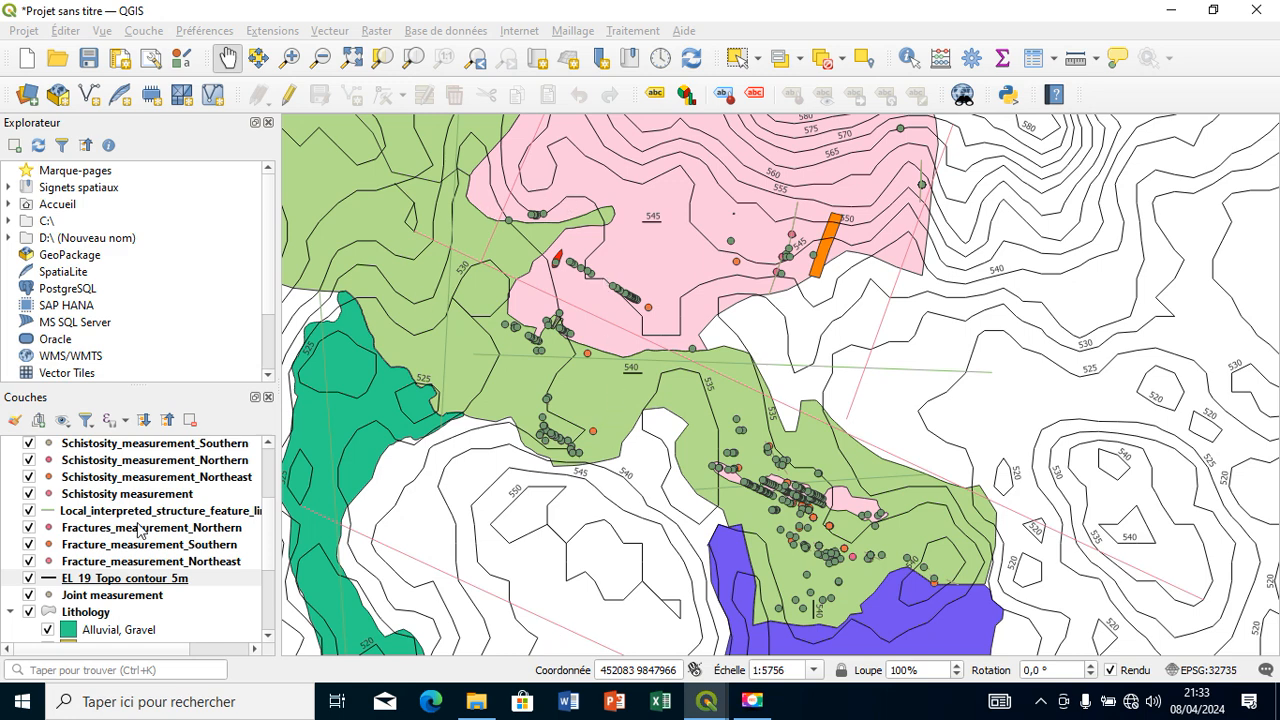
{"action": "left_click", "coordinate": [50, 510]}
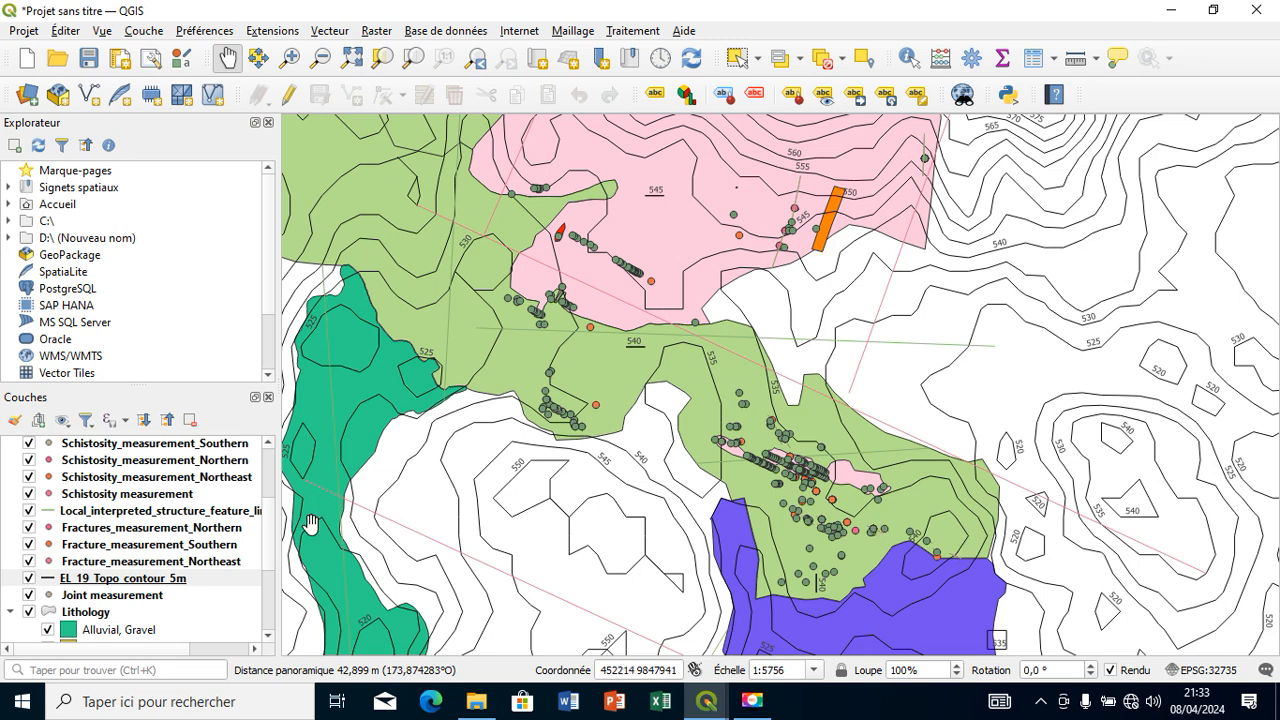
{"action": "left_click", "coordinate": [50, 512]}
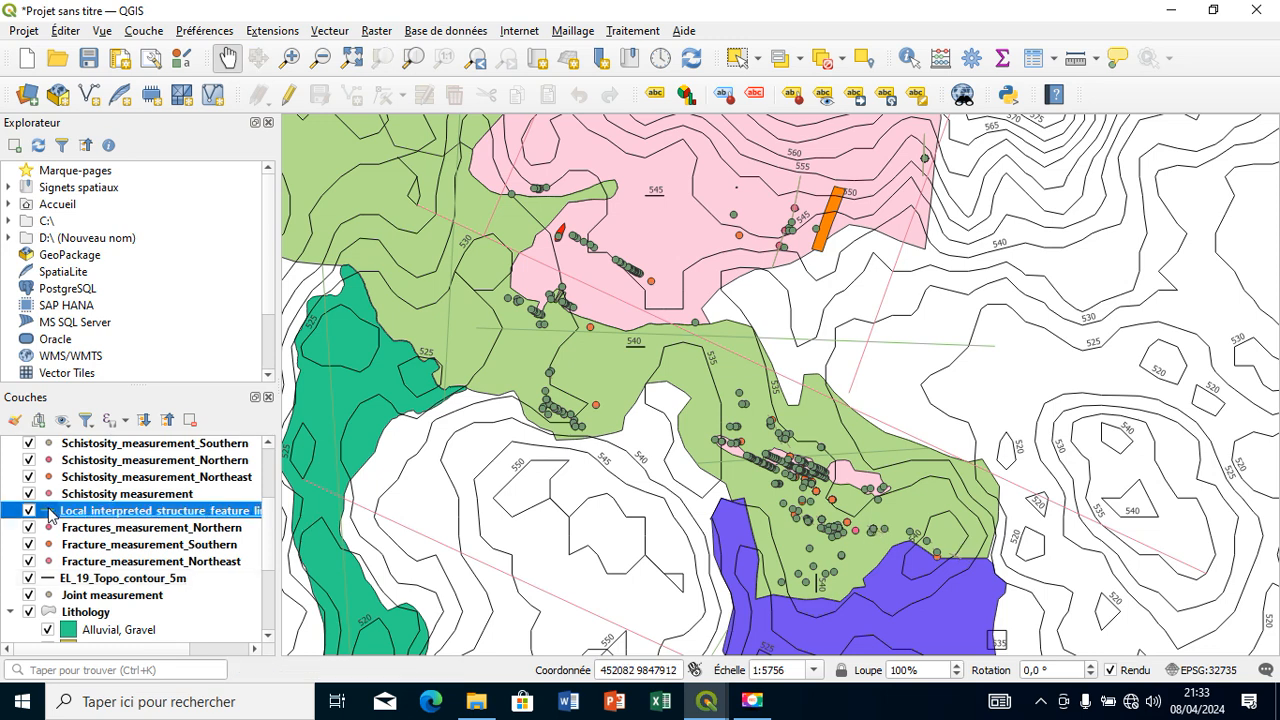
{"action": "double_click", "coordinate": [50, 512]}
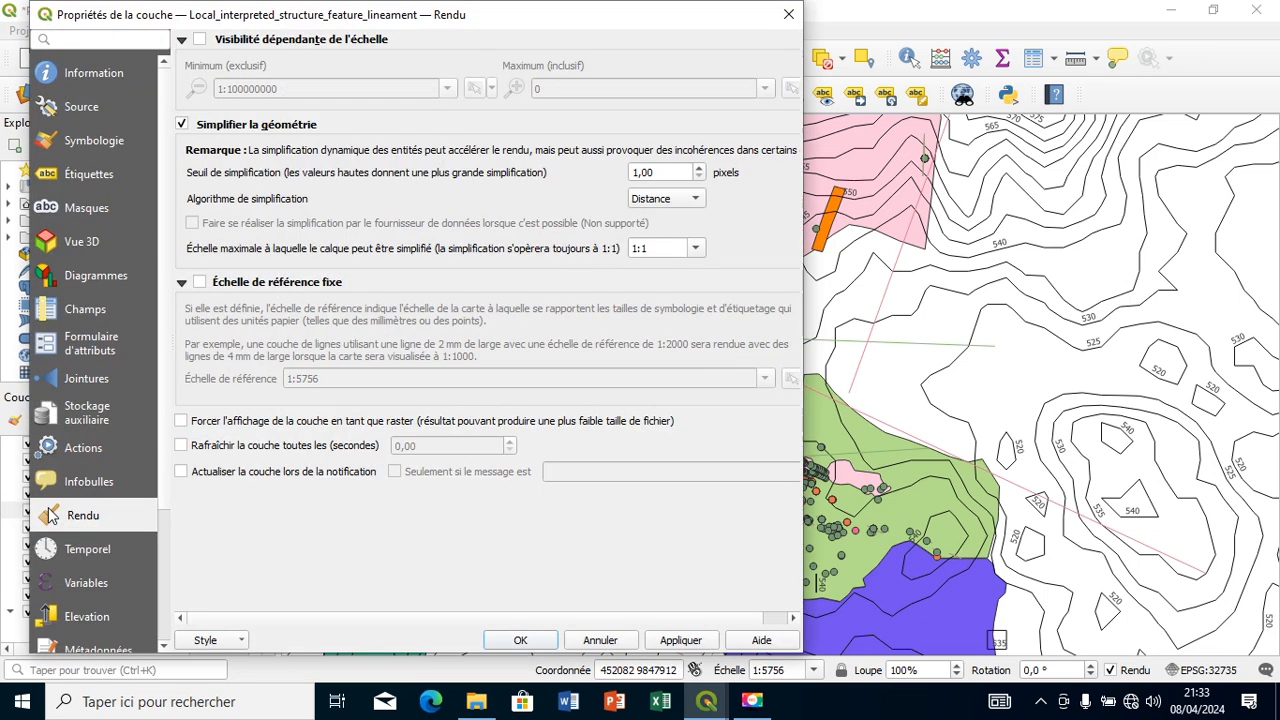
{"action": "left_click", "coordinate": [129, 138]}
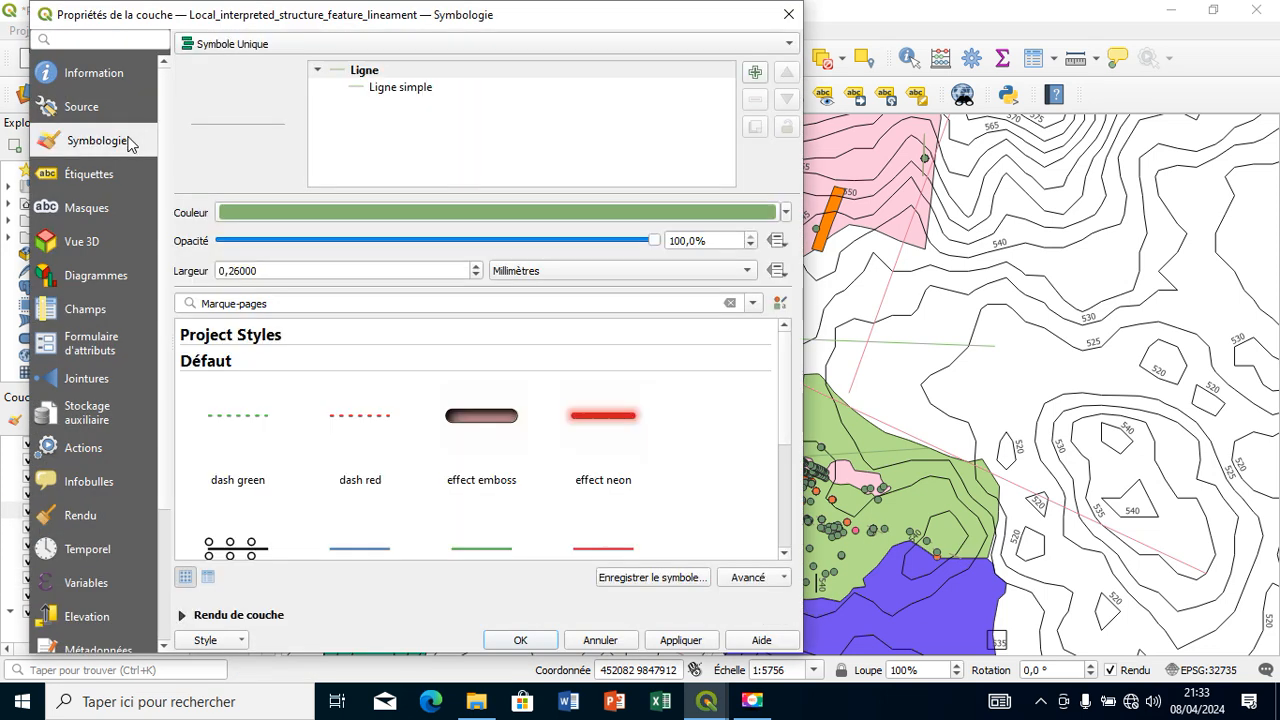
{"action": "left_click", "coordinate": [636, 216]}
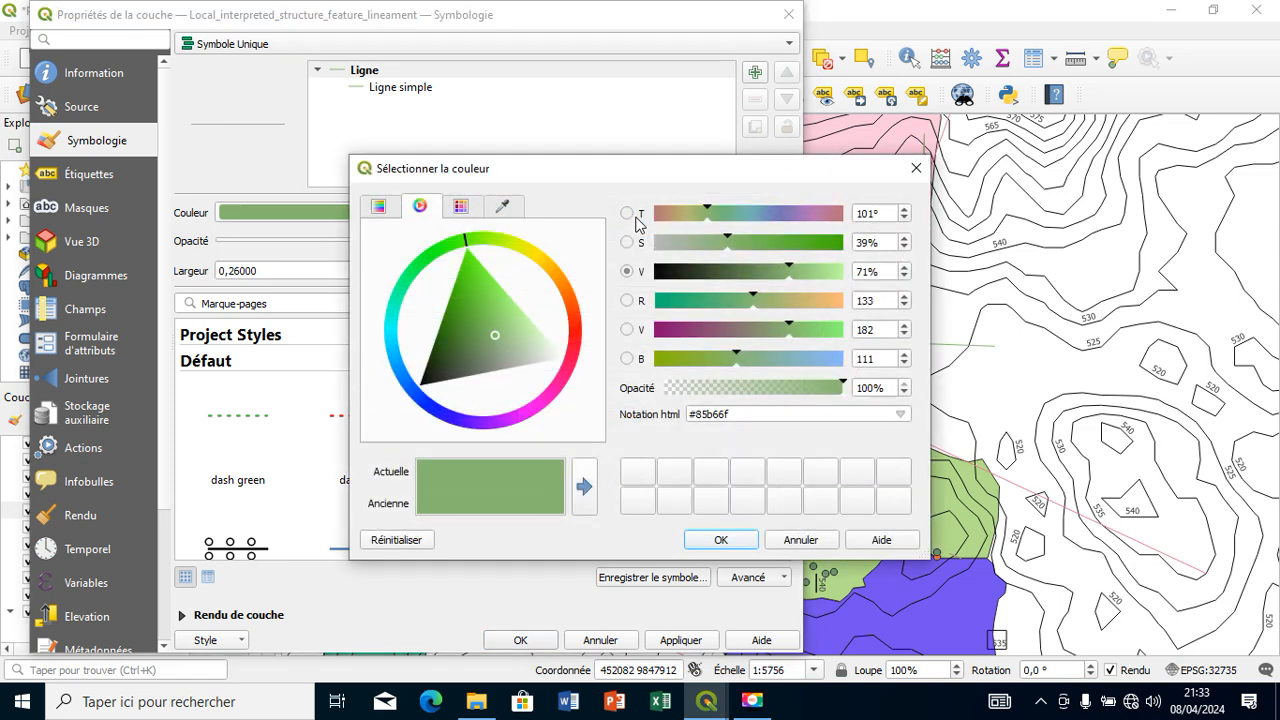
{"action": "left_click", "coordinate": [916, 170]}
{"action": "left_click", "coordinate": [219, 422]}
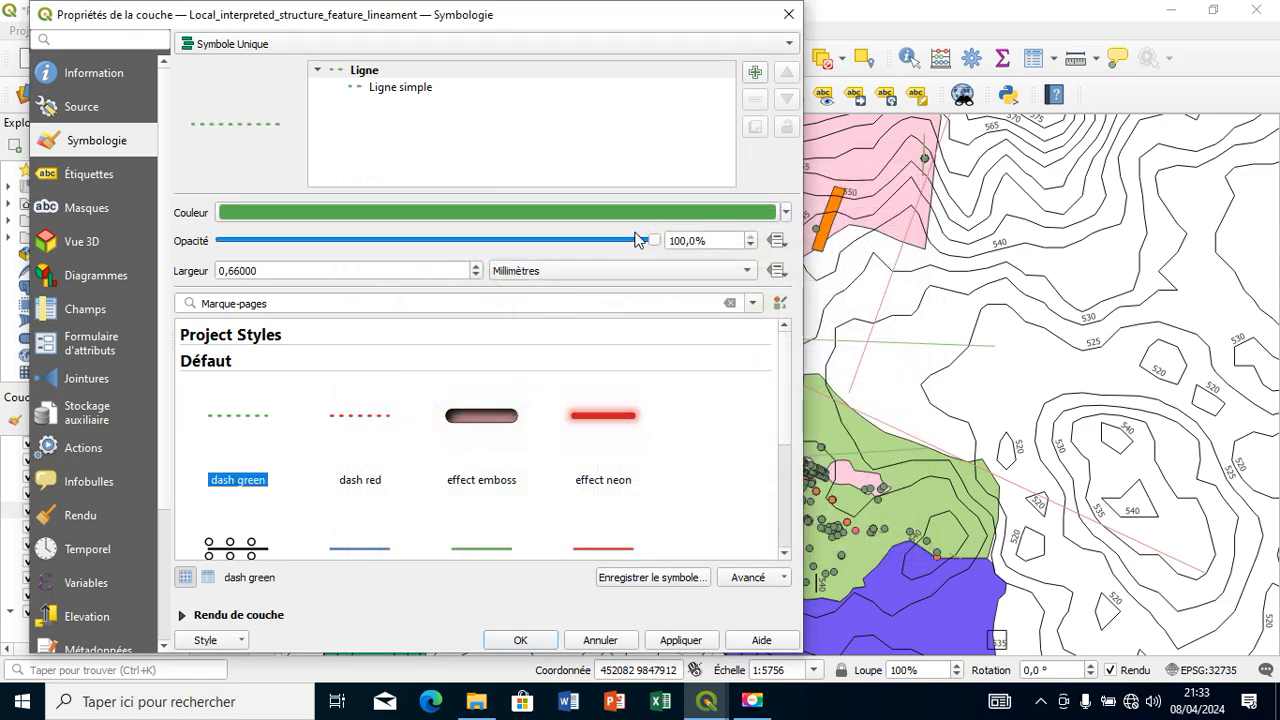
{"action": "left_click", "coordinate": [786, 212]}
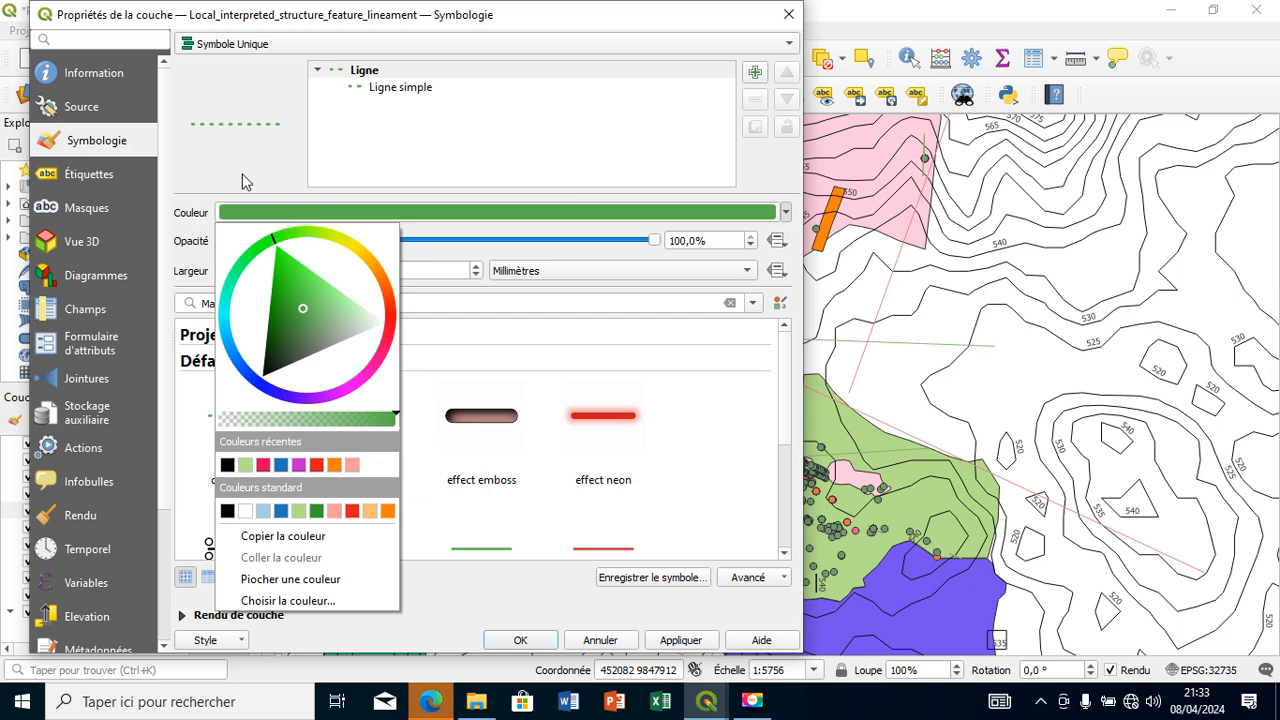
{"action": "left_click", "coordinate": [228, 464]}
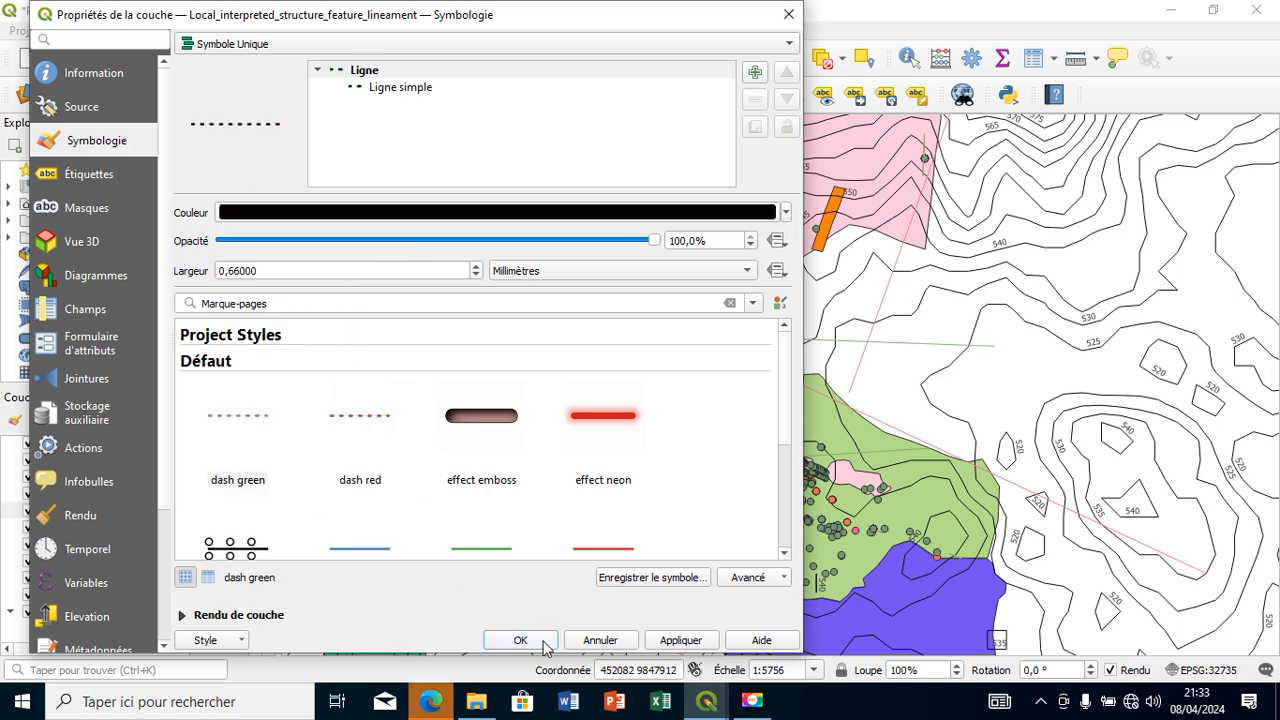
{"action": "left_click", "coordinate": [520, 640]}
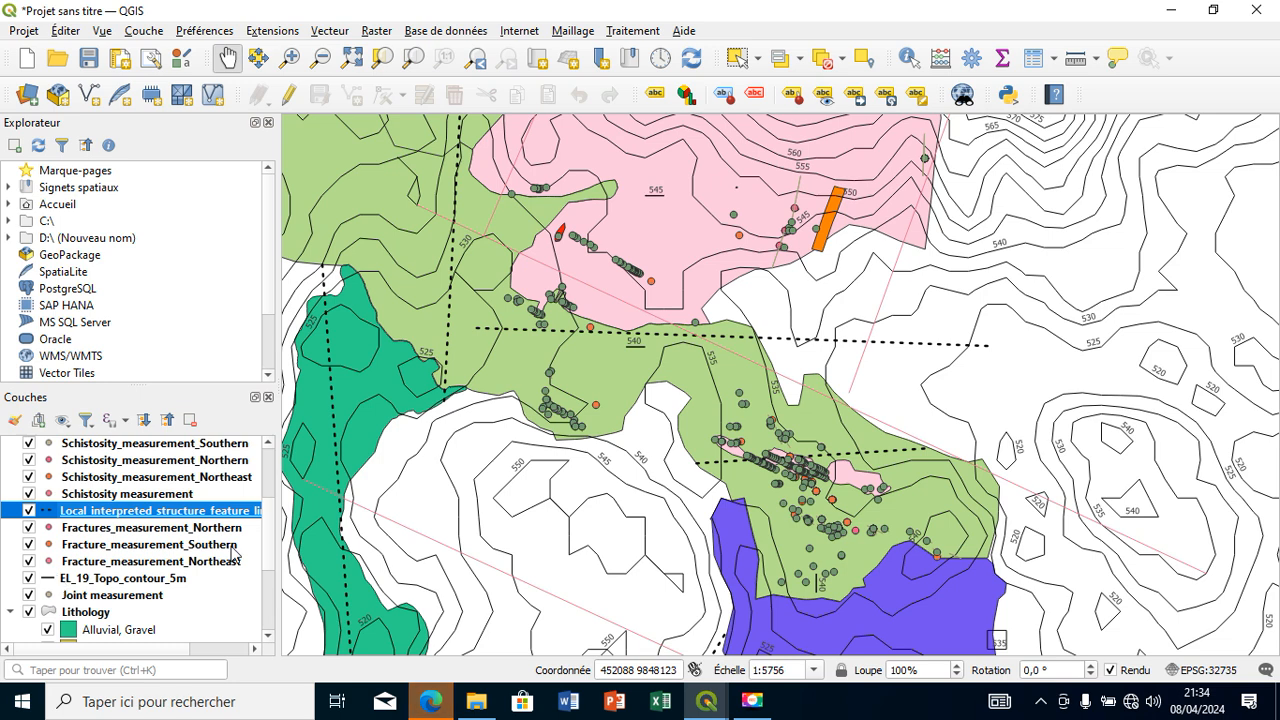
{"action": "scroll", "coordinate": [270, 476], "scroll_direction": "up", "scroll_amount": 3}
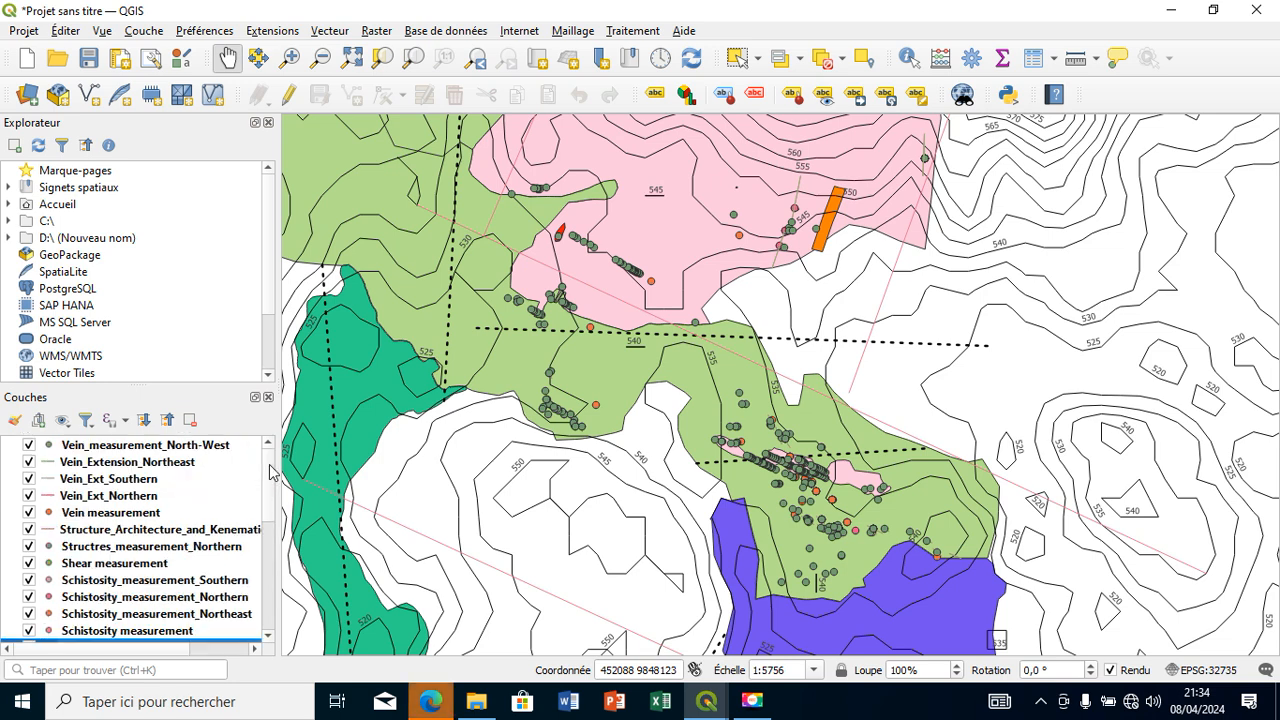
{"action": "left_click", "coordinate": [50, 532]}
{"action": "double_click", "coordinate": [50, 530]}
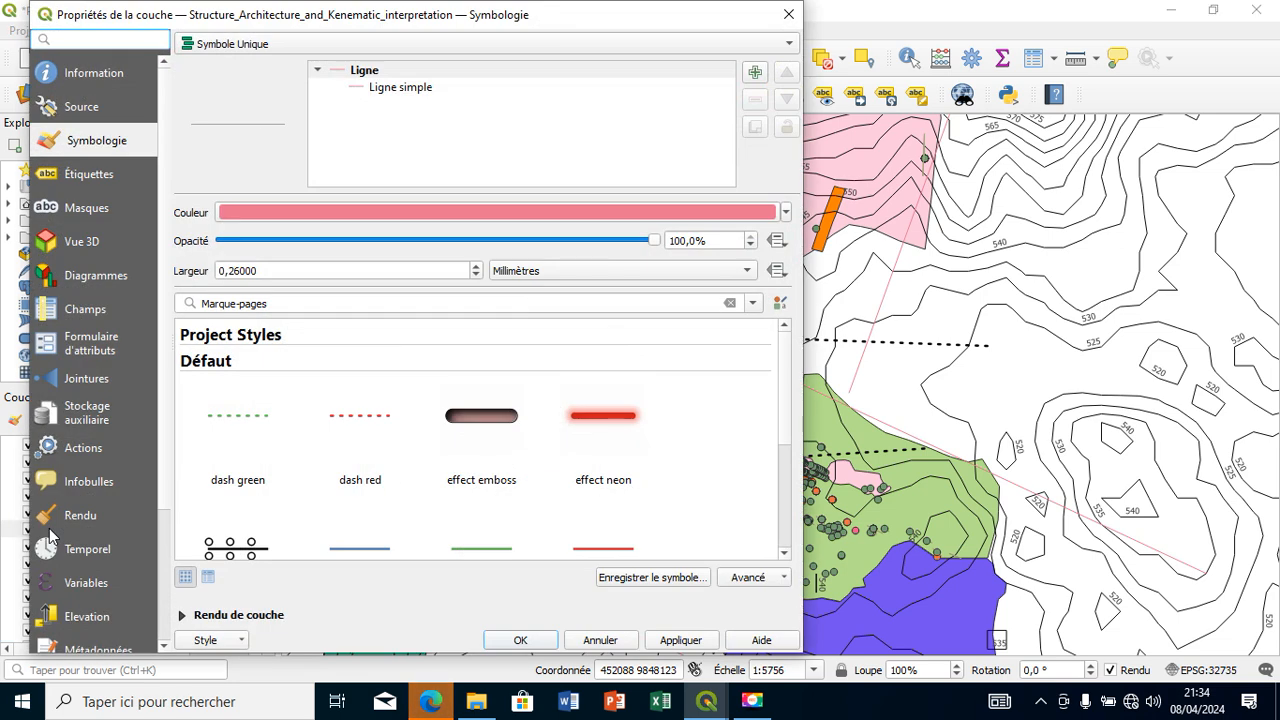
{"action": "left_click", "coordinate": [410, 88]}
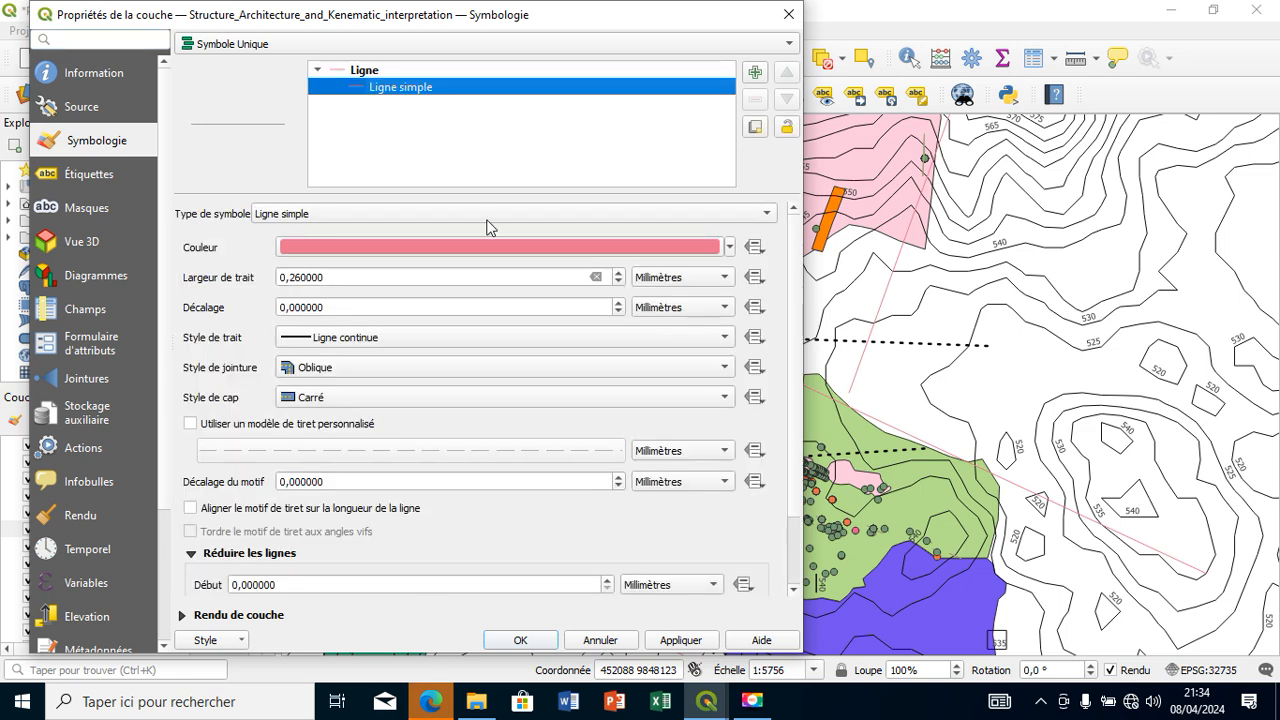
{"action": "left_click_drag", "start_coordinate": [576, 239], "coordinate": [565, 231]}
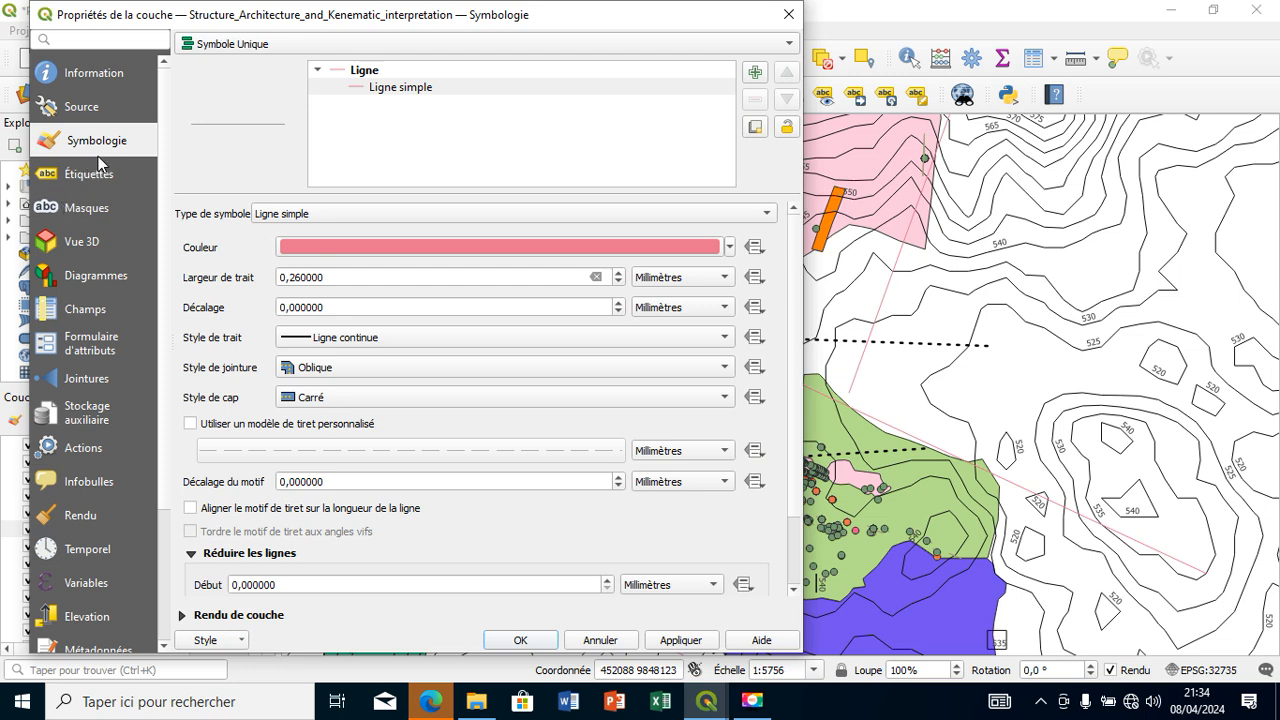
{"action": "left_click", "coordinate": [789, 14]}
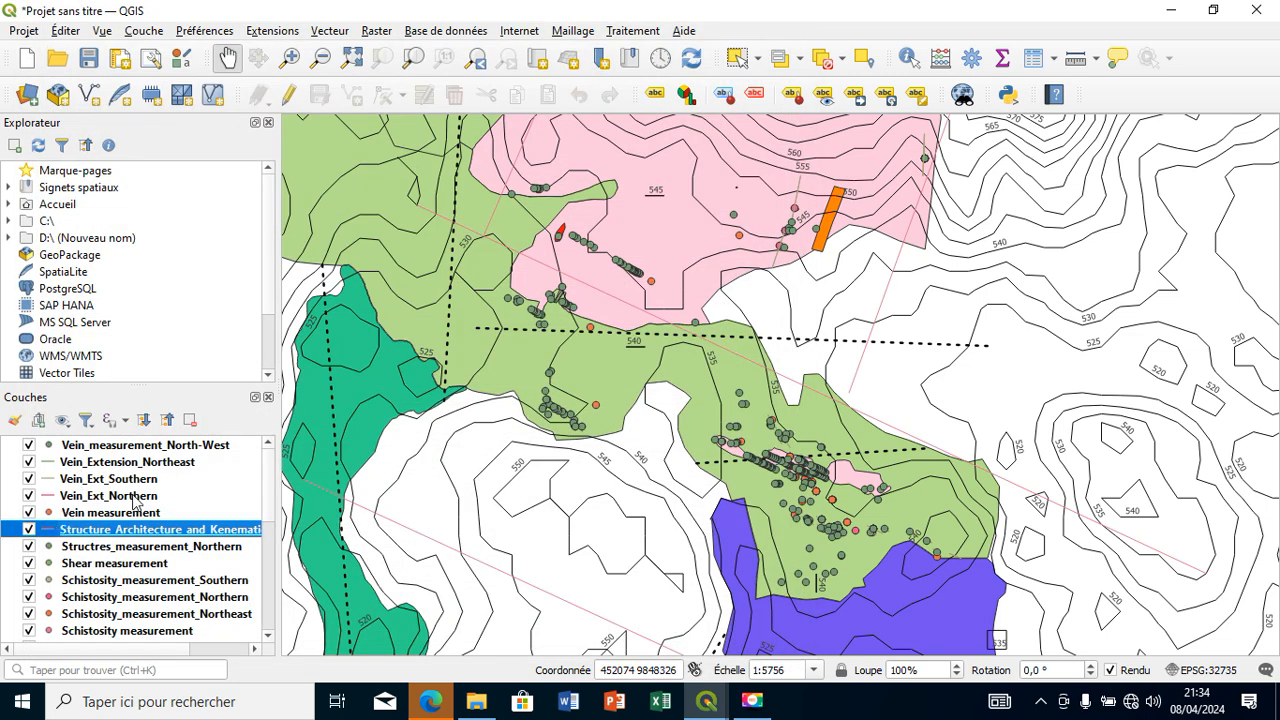
- Apply the dash red line style to the Structure_Architecture_and_Kenematic_interpretation layer
{"action": "double_click", "coordinate": [54, 538]}
{"action": "left_click", "coordinate": [362, 417]}
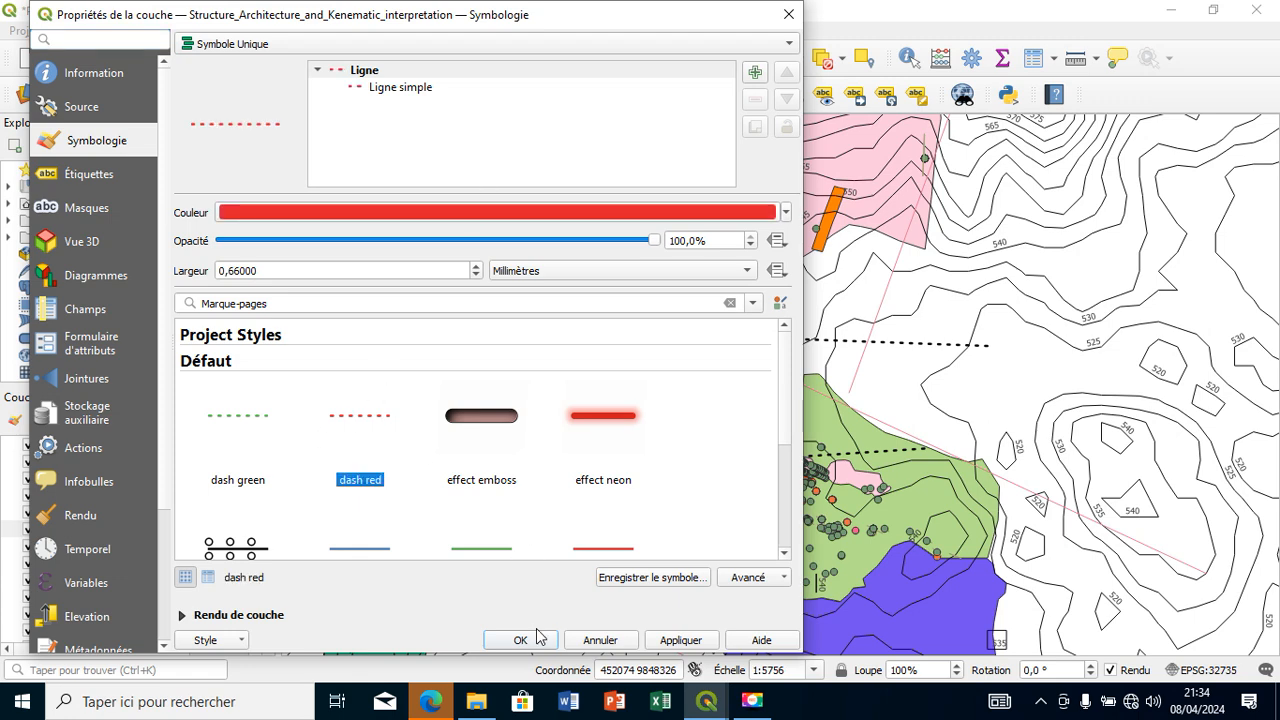
{"action": "left_click", "coordinate": [520, 640]}
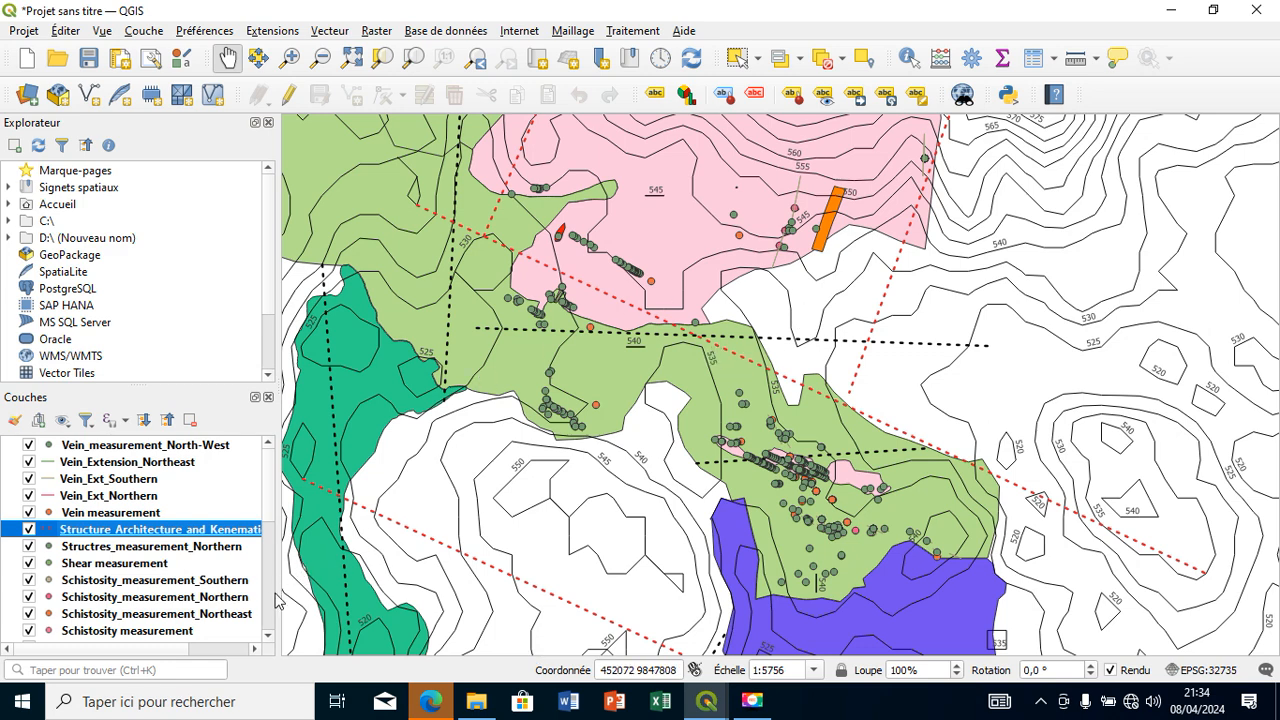
{"action": "scroll", "coordinate": [274, 596], "scroll_direction": "down", "scroll_amount": 5}
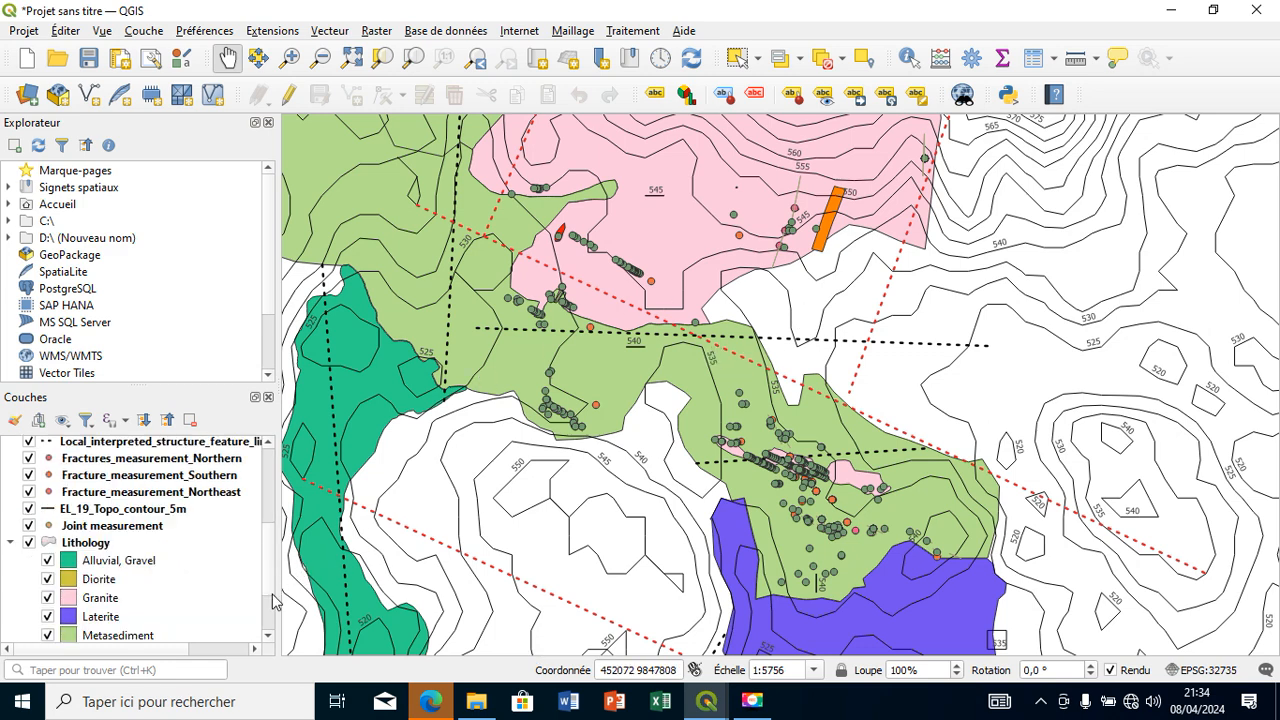
- Hide the EL_19_Topo_contour_5m layer on the map
{"action": "left_click", "coordinate": [29, 509]}
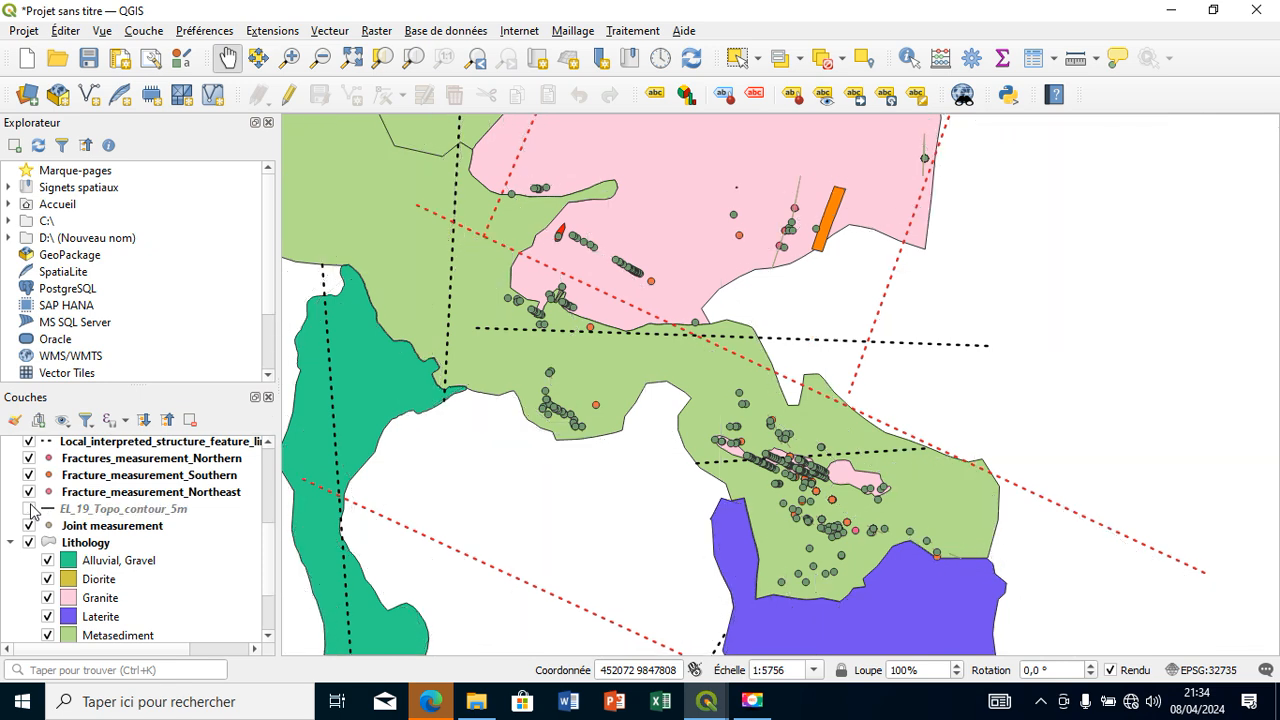
{"action": "left_click", "coordinate": [29, 509]}
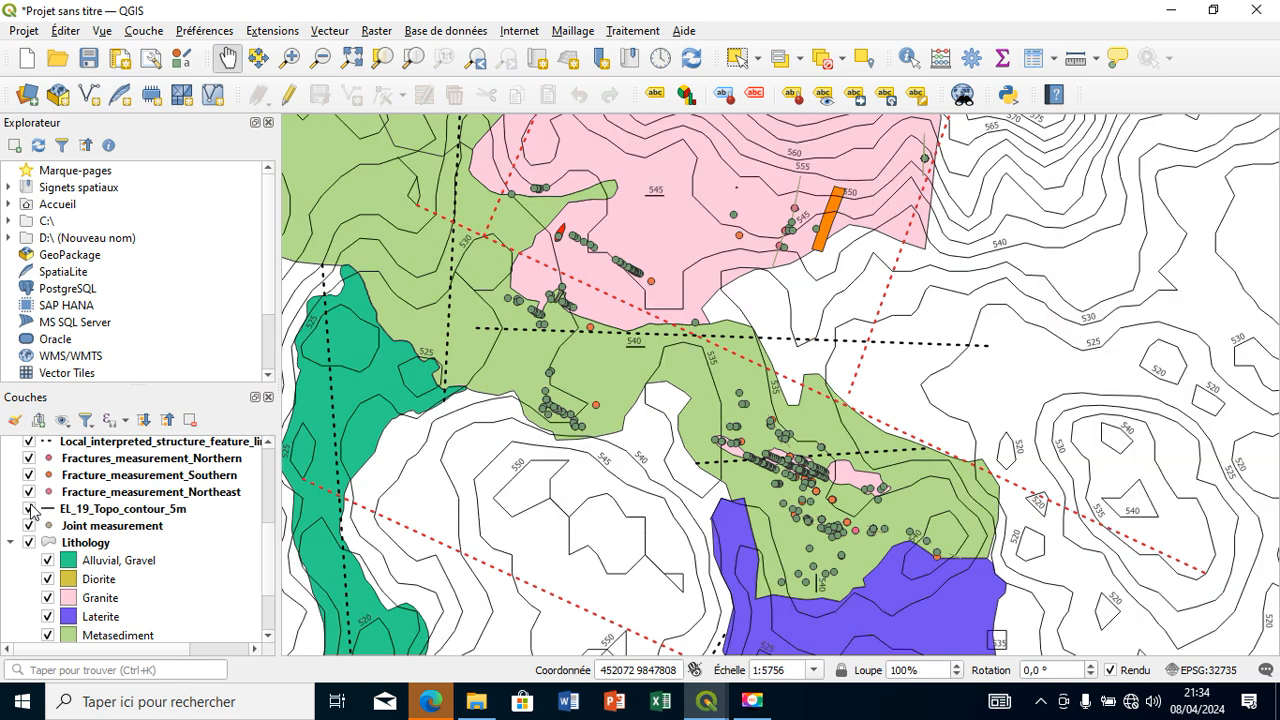
{"action": "left_click", "coordinate": [29, 509]}
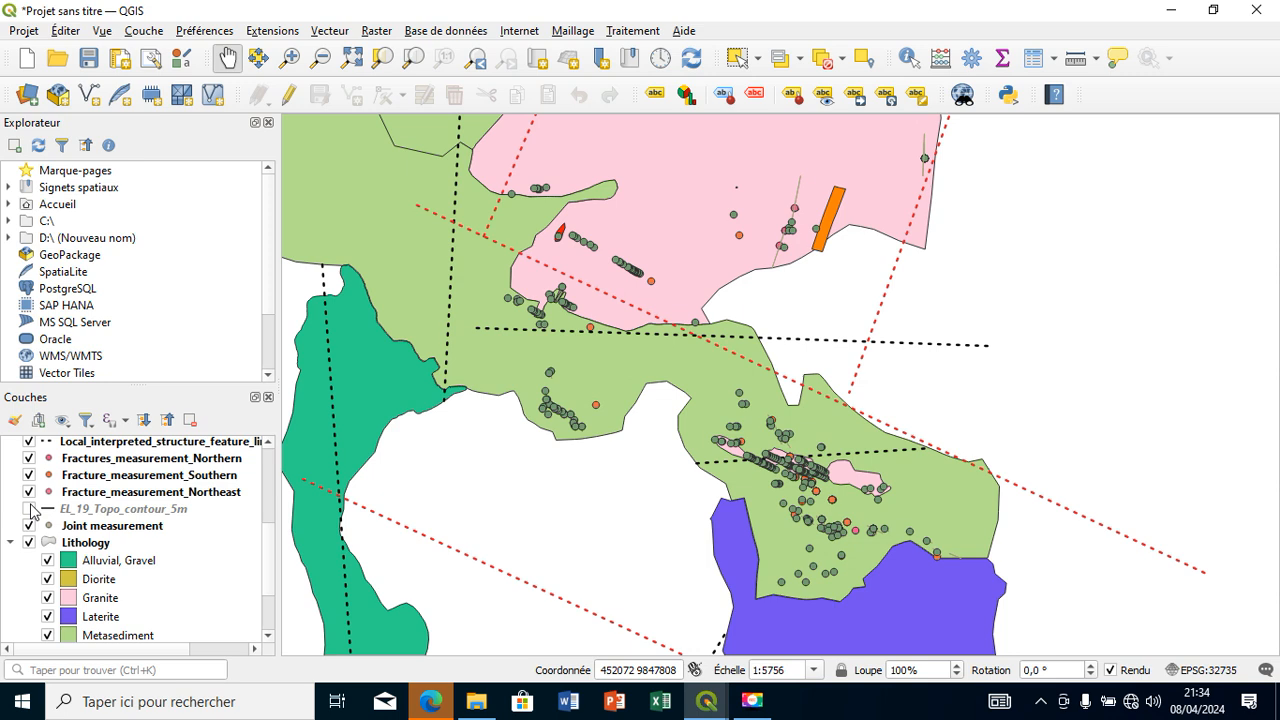
- Change the Shear measurement layer's simple marker to an SVG symbol (Symbole SVG)
{"action": "left_click", "coordinate": [273, 481]}
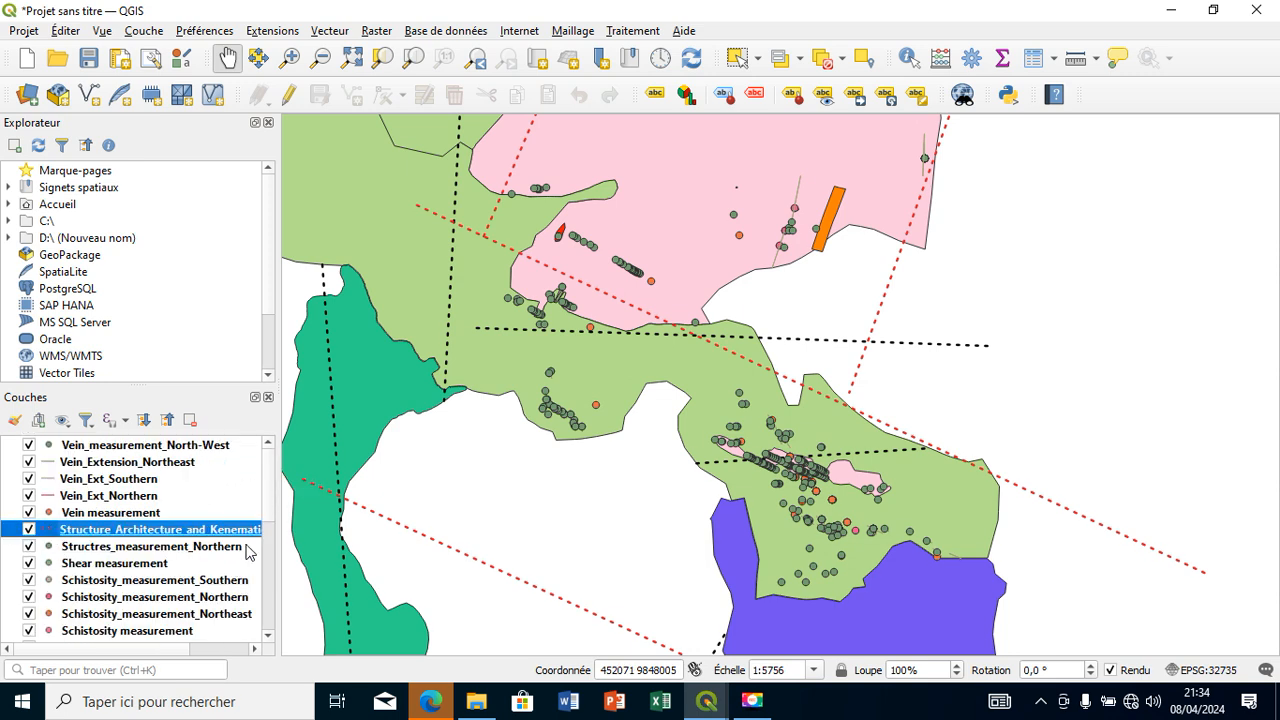
{"action": "left_click", "coordinate": [52, 567]}
{"action": "double_click", "coordinate": [52, 567]}
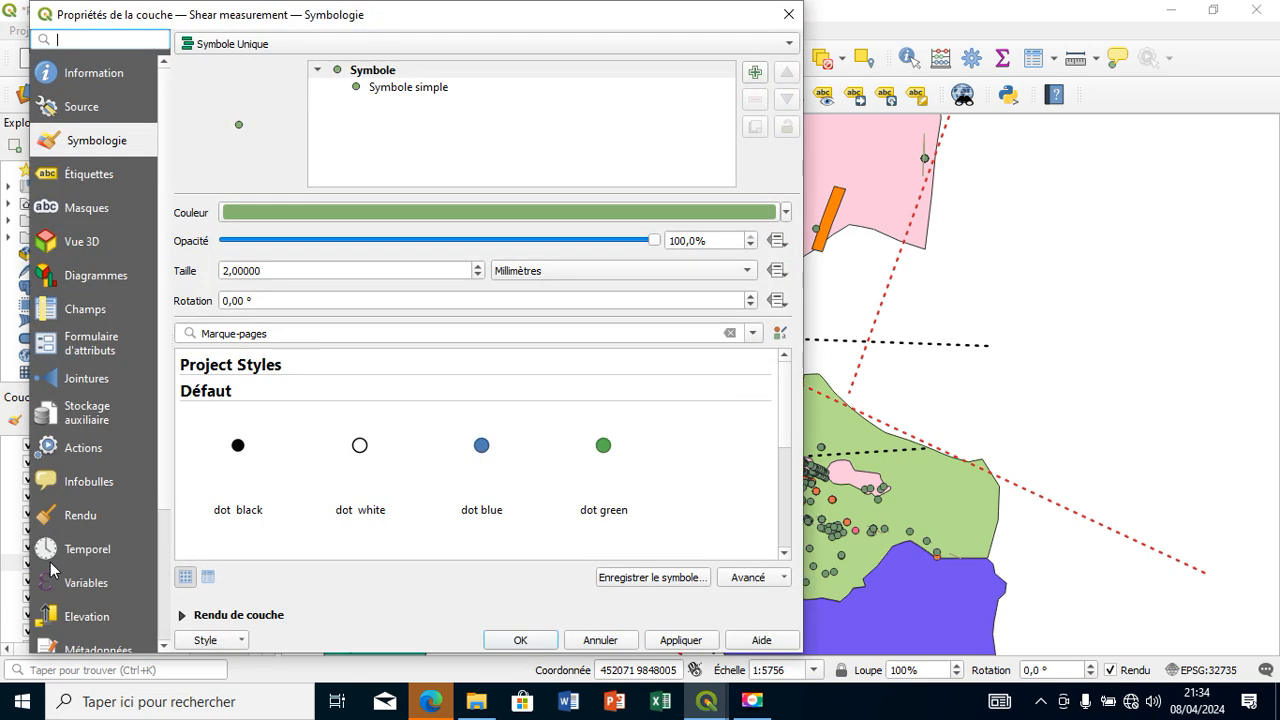
{"action": "left_click", "coordinate": [401, 90]}
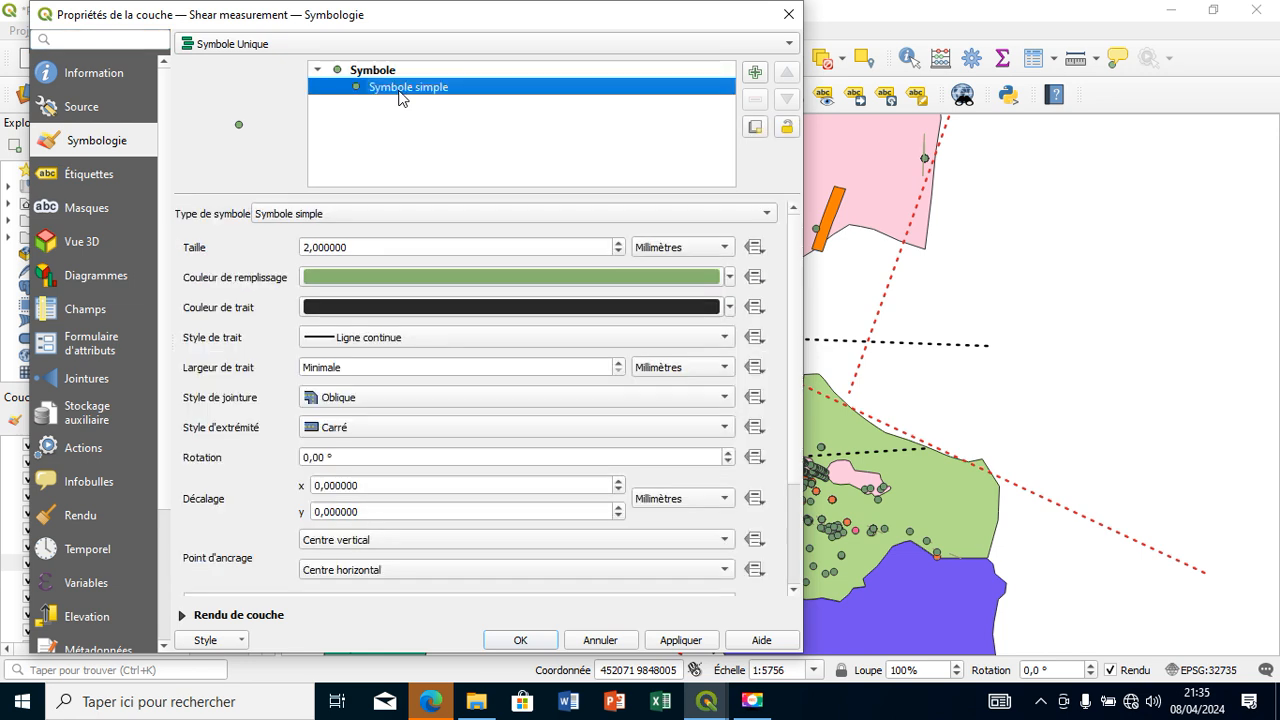
{"action": "left_click", "coordinate": [334, 213]}
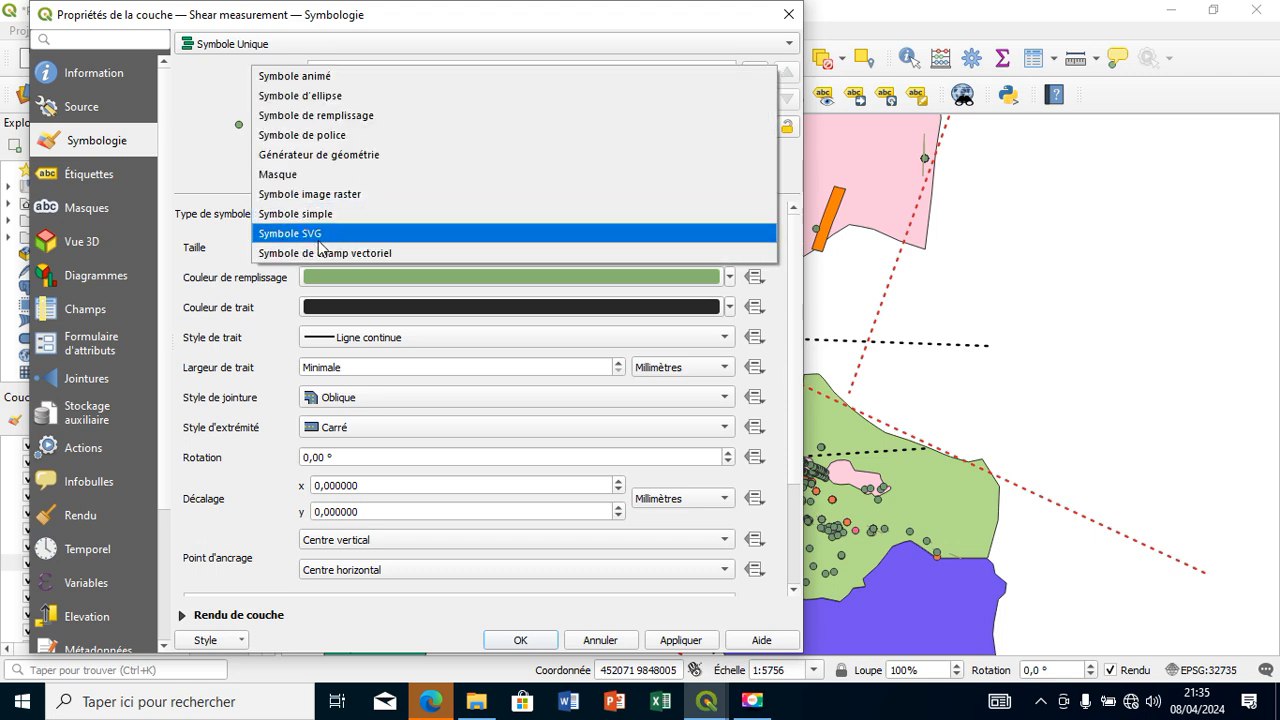
{"action": "left_click", "coordinate": [318, 240]}
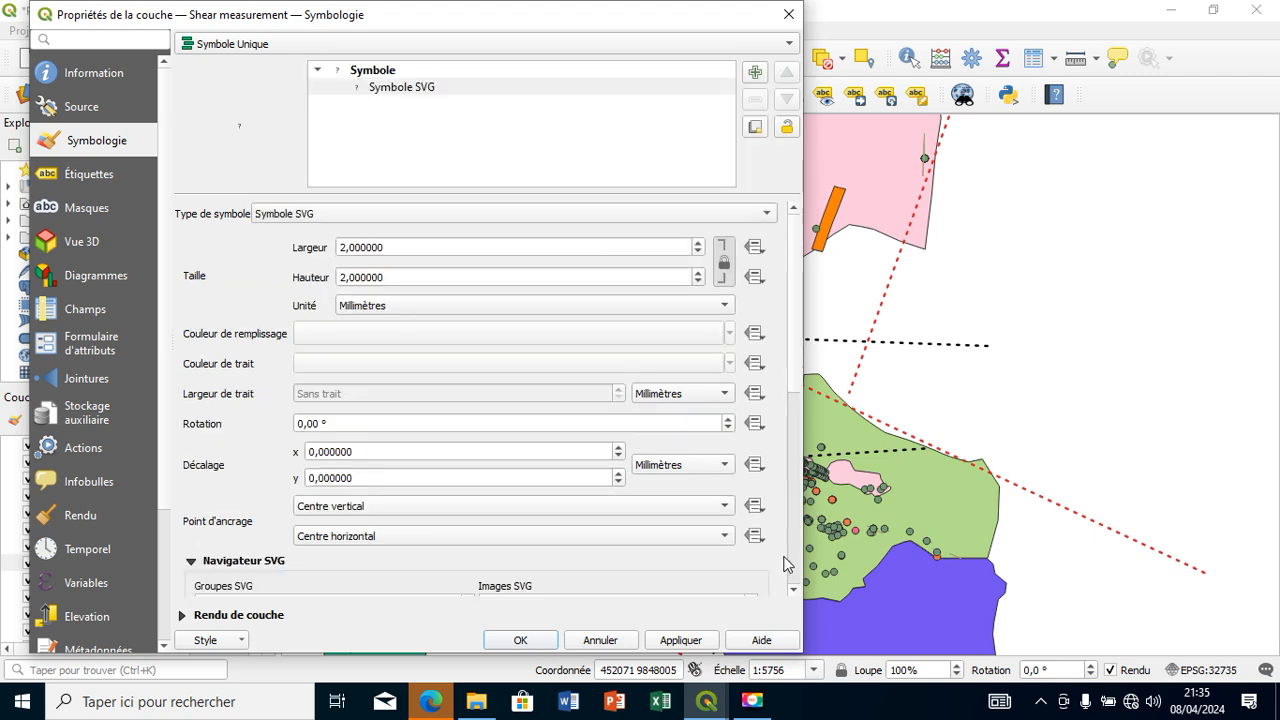
- Search the svg folder for "shea" and load 2.15.3_shear.svg as the Shear measurement marker
{"action": "left_click", "coordinate": [792, 587]}
{"action": "scroll", "coordinate": [792, 583], "scroll_direction": "down", "scroll_amount": 6}
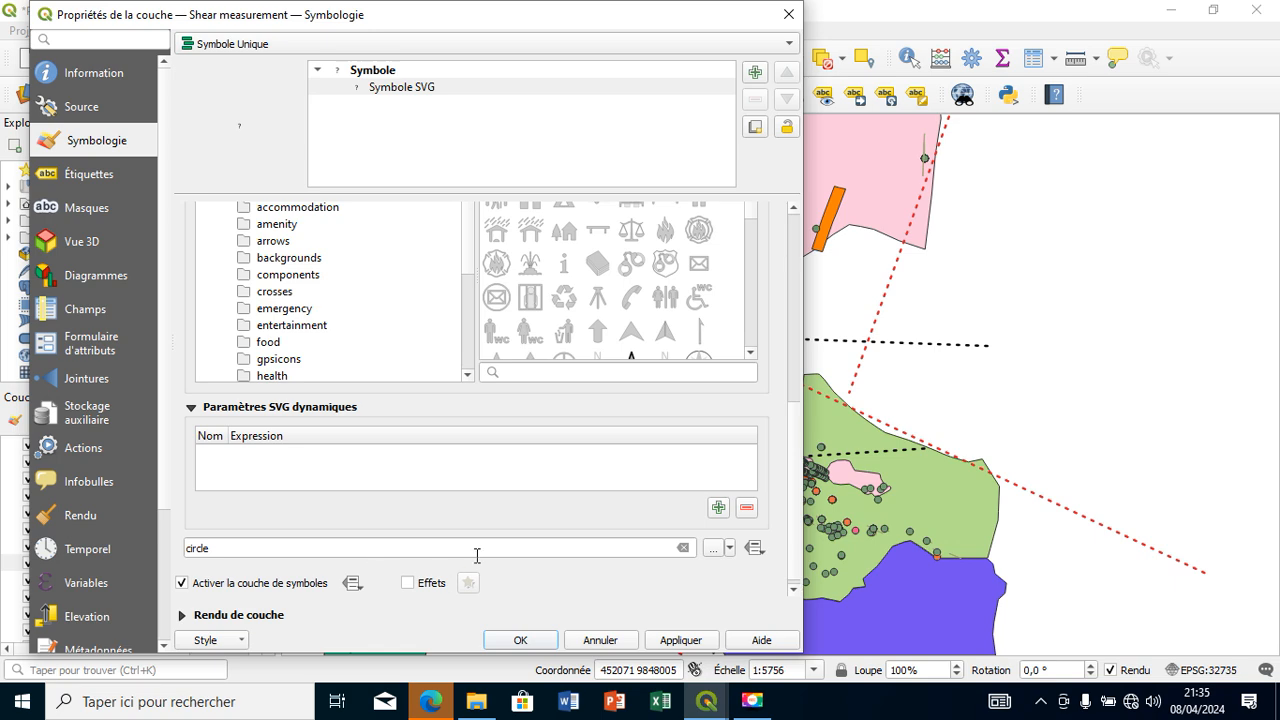
{"action": "left_click", "coordinate": [711, 548]}
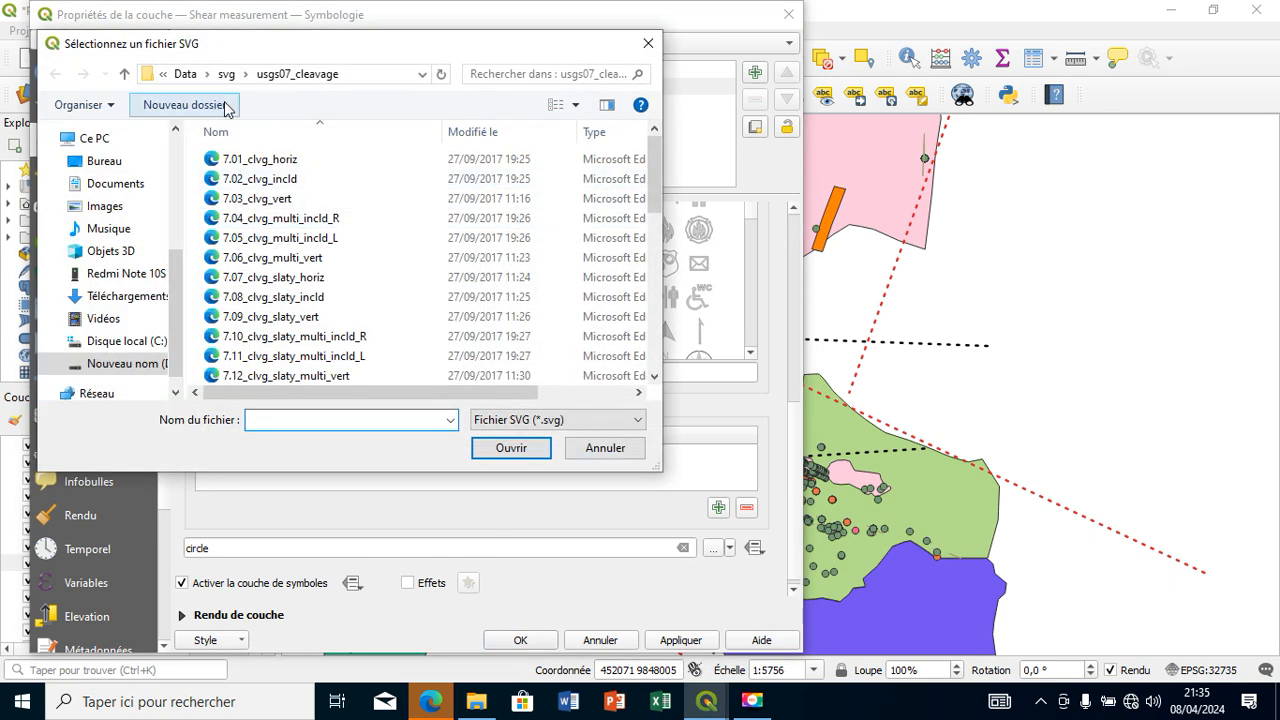
{"action": "left_click", "coordinate": [124, 74]}
{"action": "left_click", "coordinate": [556, 75]}
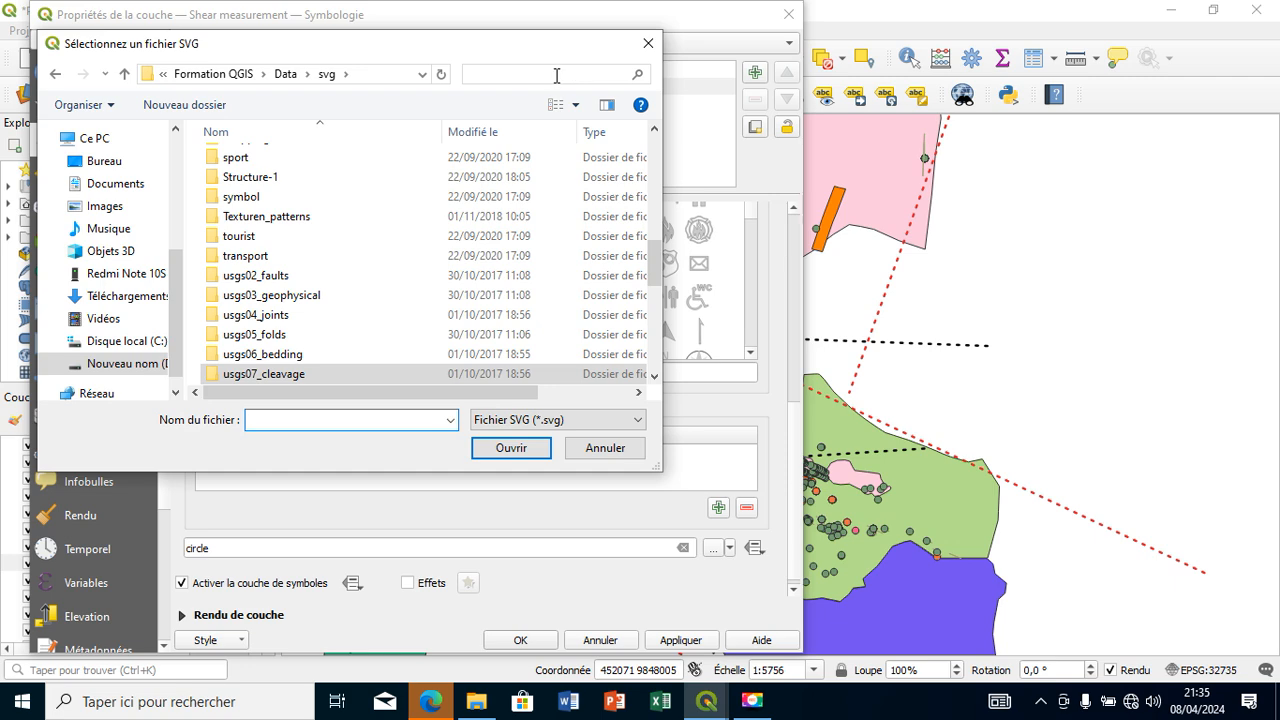
{"action": "type", "text": "sh"}
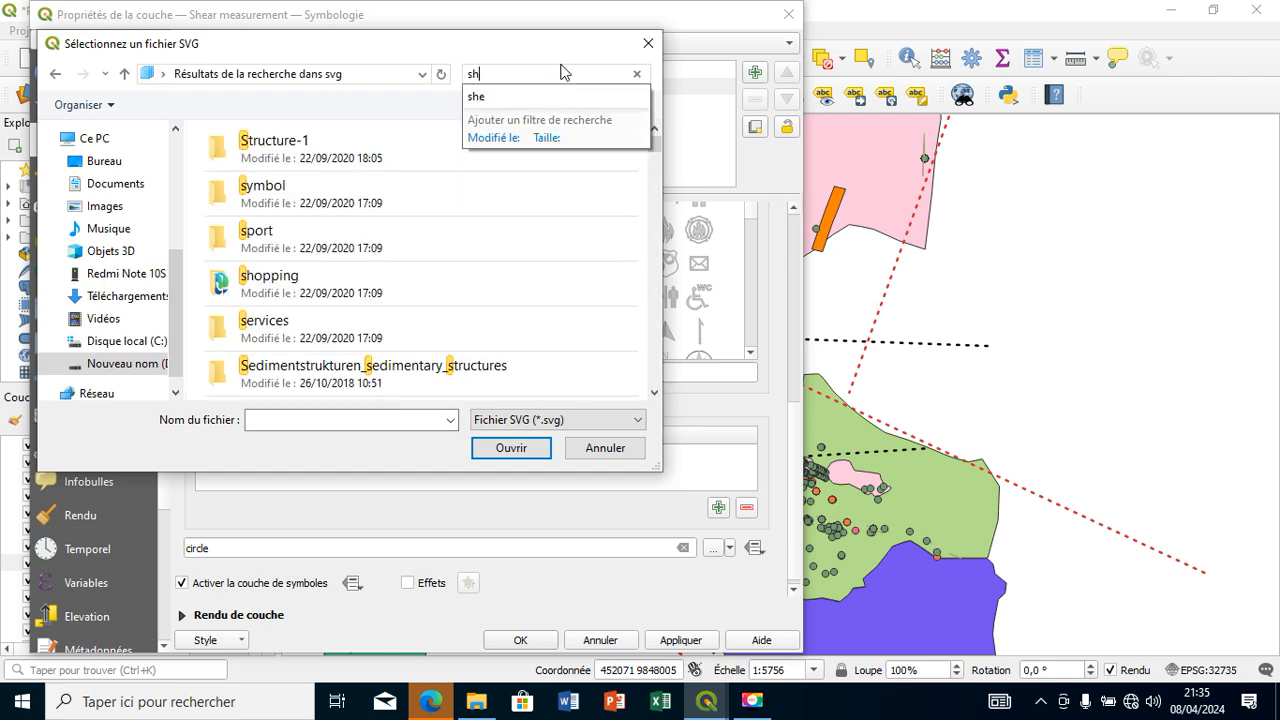
{"action": "type", "text": "ea"}
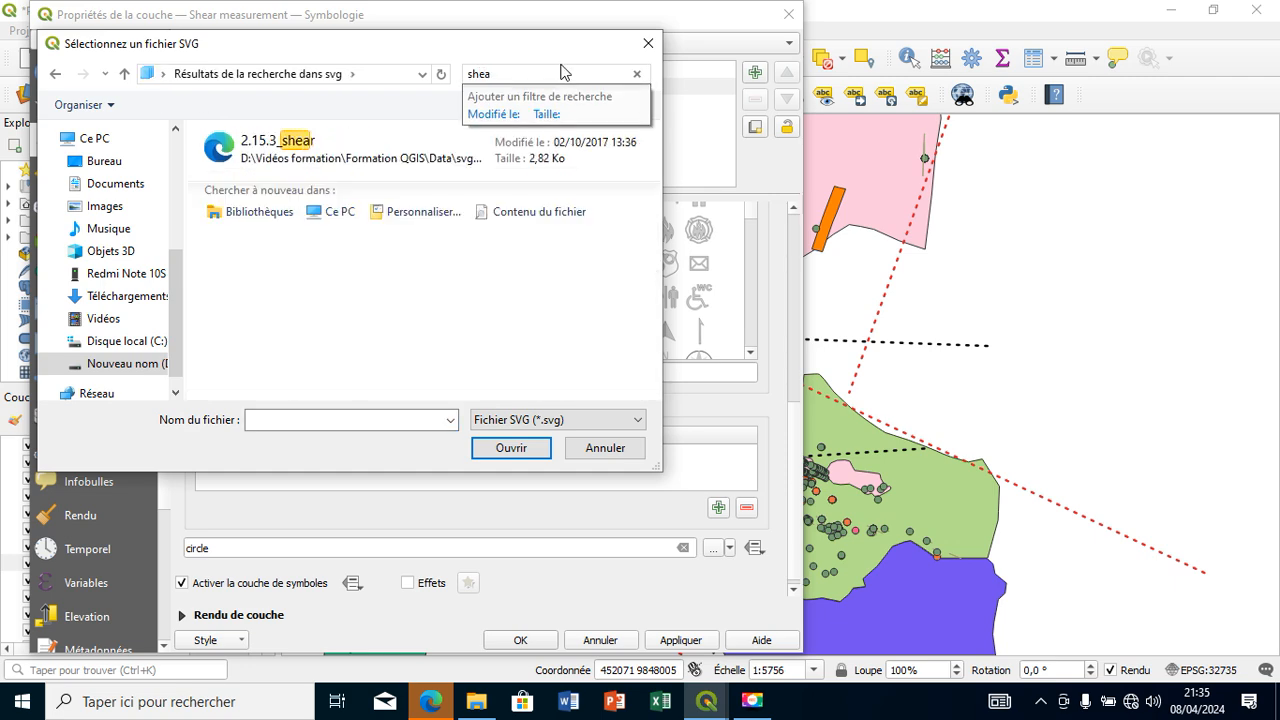
{"action": "left_click", "coordinate": [400, 152]}
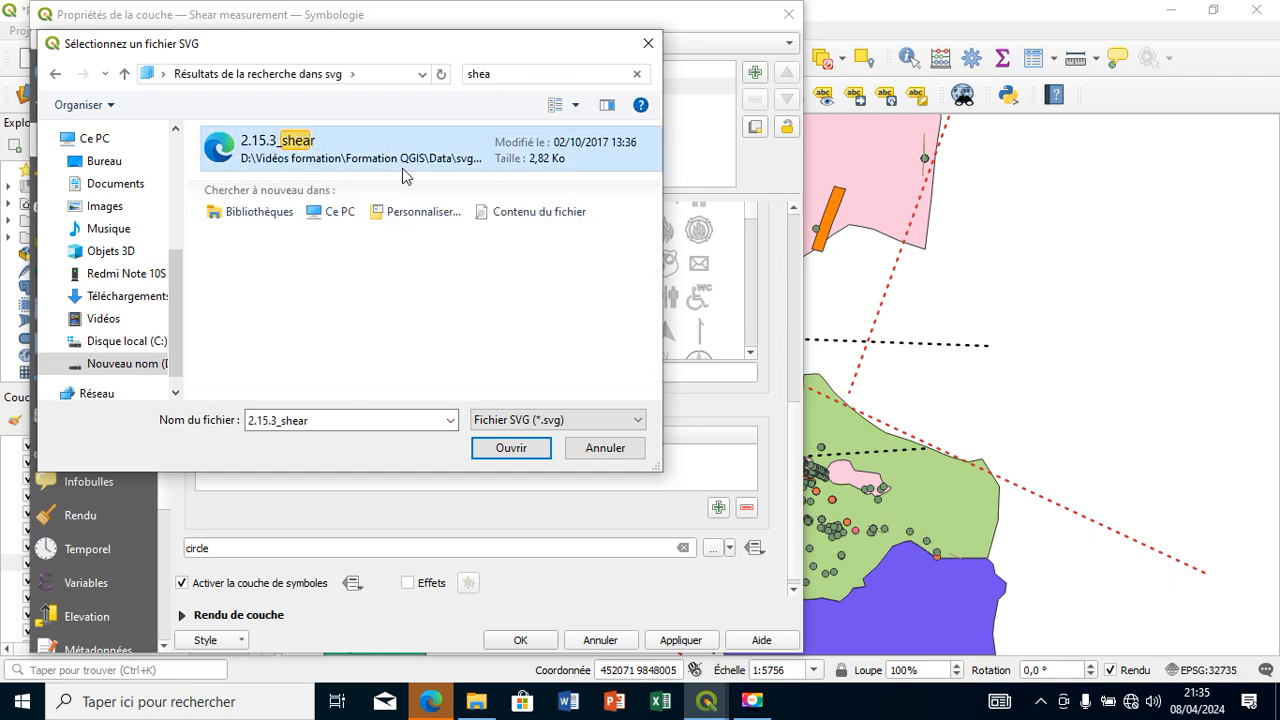
{"action": "left_click", "coordinate": [520, 458]}
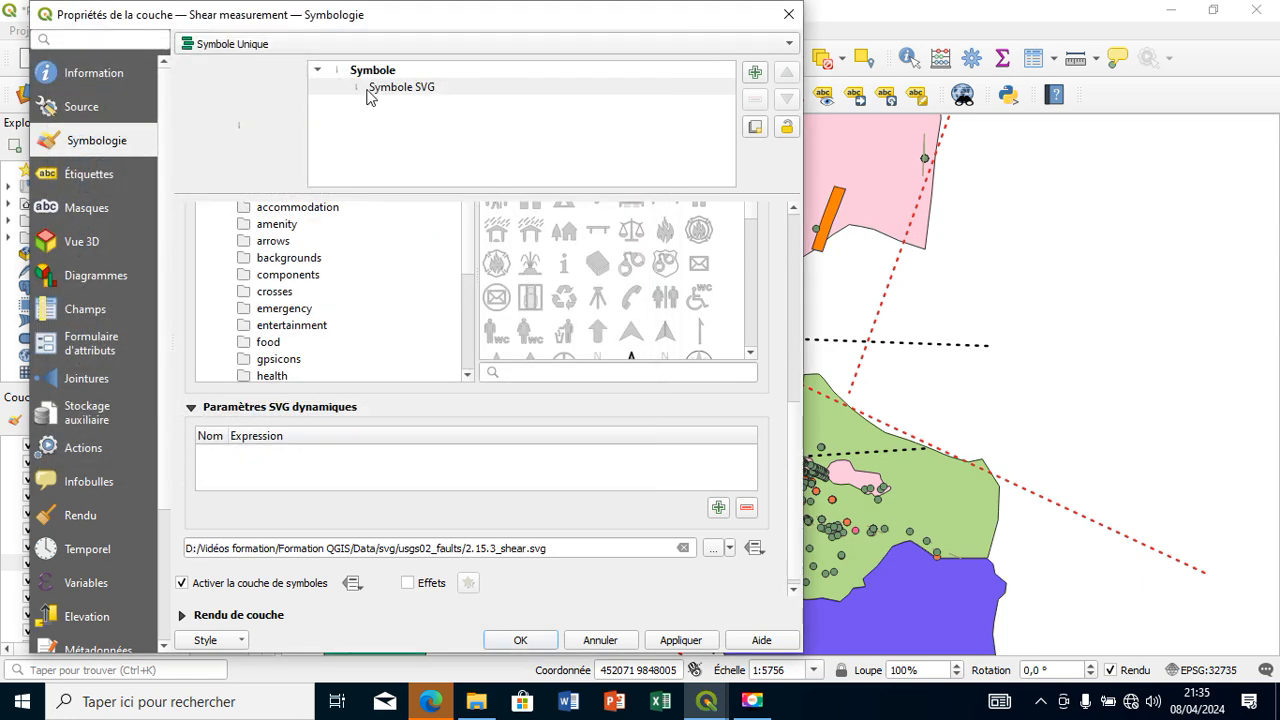
- Set the shear marker's width and height to 6 millimetres
{"action": "scroll", "coordinate": [792, 268], "scroll_direction": "up", "scroll_amount": 5}
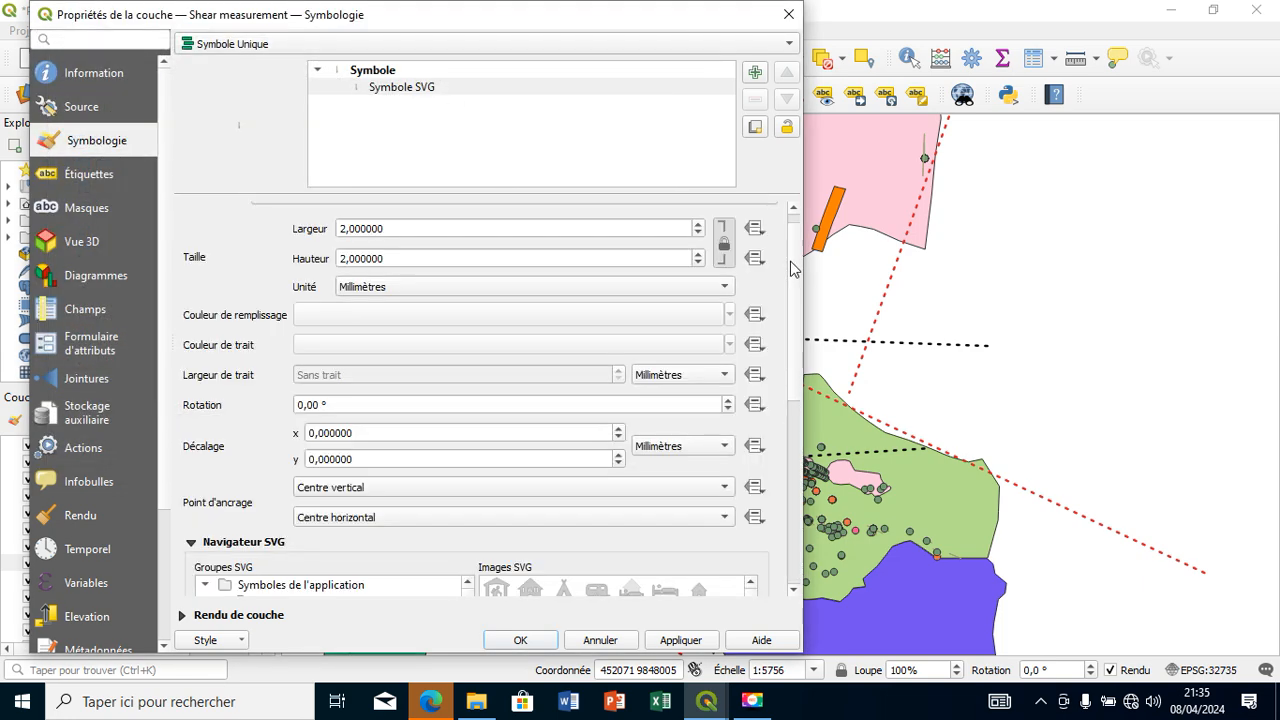
{"action": "left_click", "coordinate": [698, 226]}
{"action": "left_click", "coordinate": [698, 226]}
{"action": "left_click", "coordinate": [698, 226]}
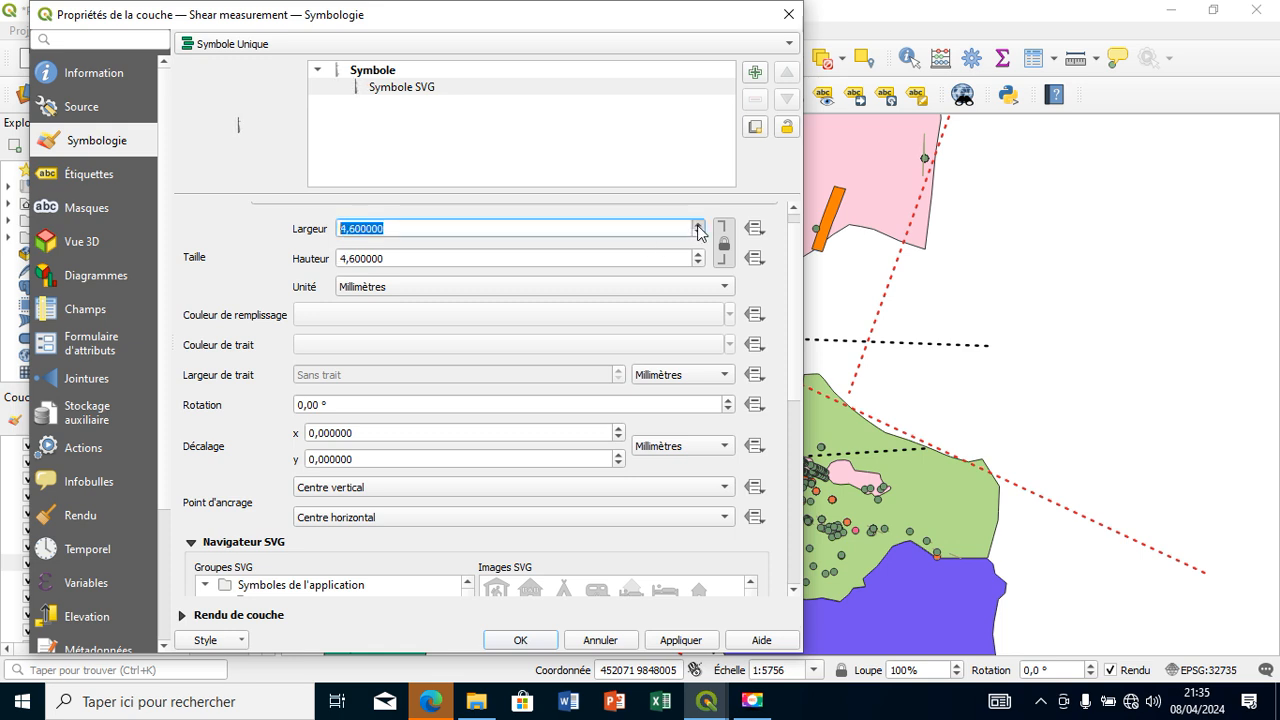
{"action": "left_click", "coordinate": [698, 226]}
{"action": "left_click", "coordinate": [698, 232]}
- Define the shear marker's rotation from the Strike attribute field and apply the symbology
{"action": "left_click", "coordinate": [755, 404]}
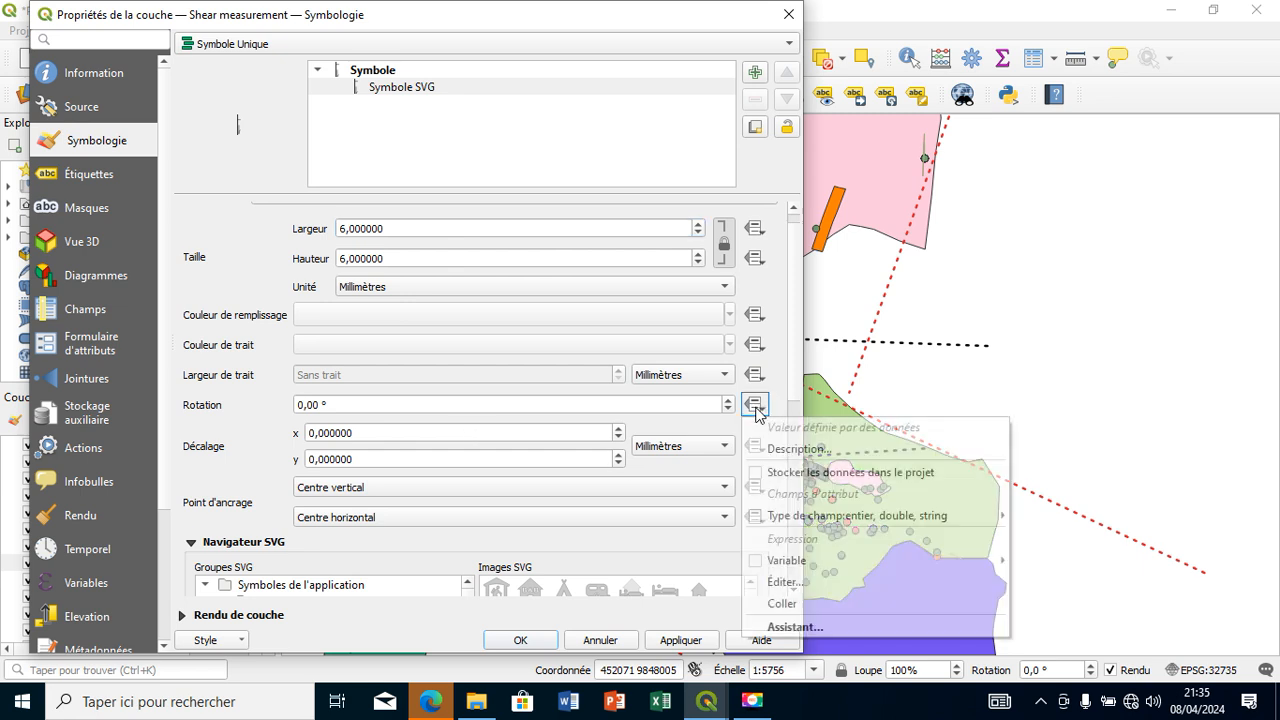
{"action": "mouse_move", "coordinate": [840, 533]}
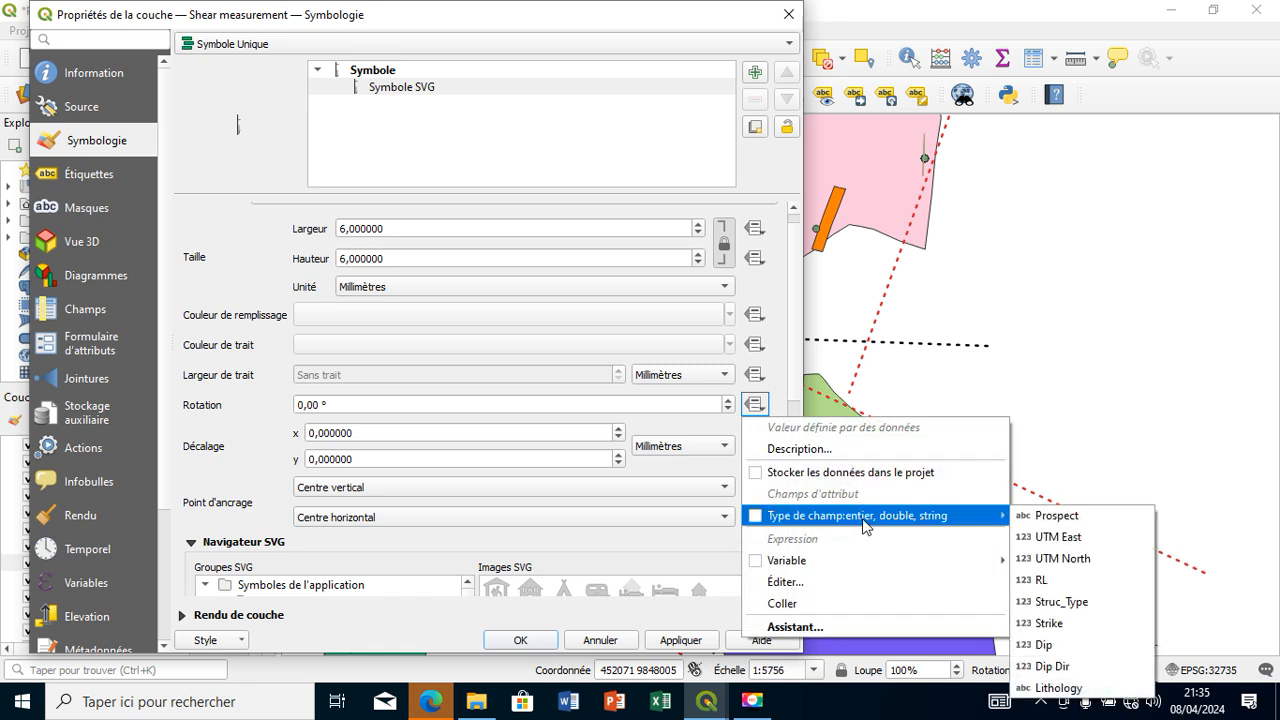
{"action": "left_click", "coordinate": [1062, 623]}
{"action": "left_click", "coordinate": [683, 642]}
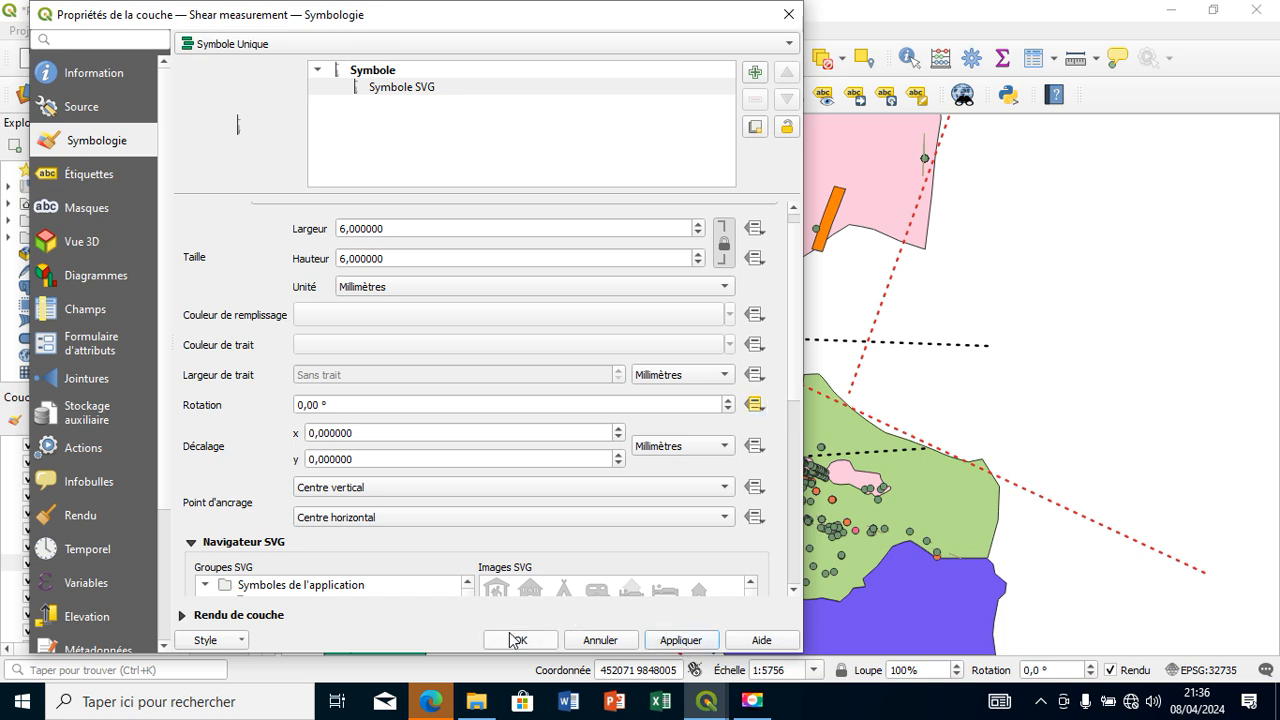
- Give the Shear measurement layer simple labels showing the Dip field
{"action": "left_click", "coordinate": [93, 181]}
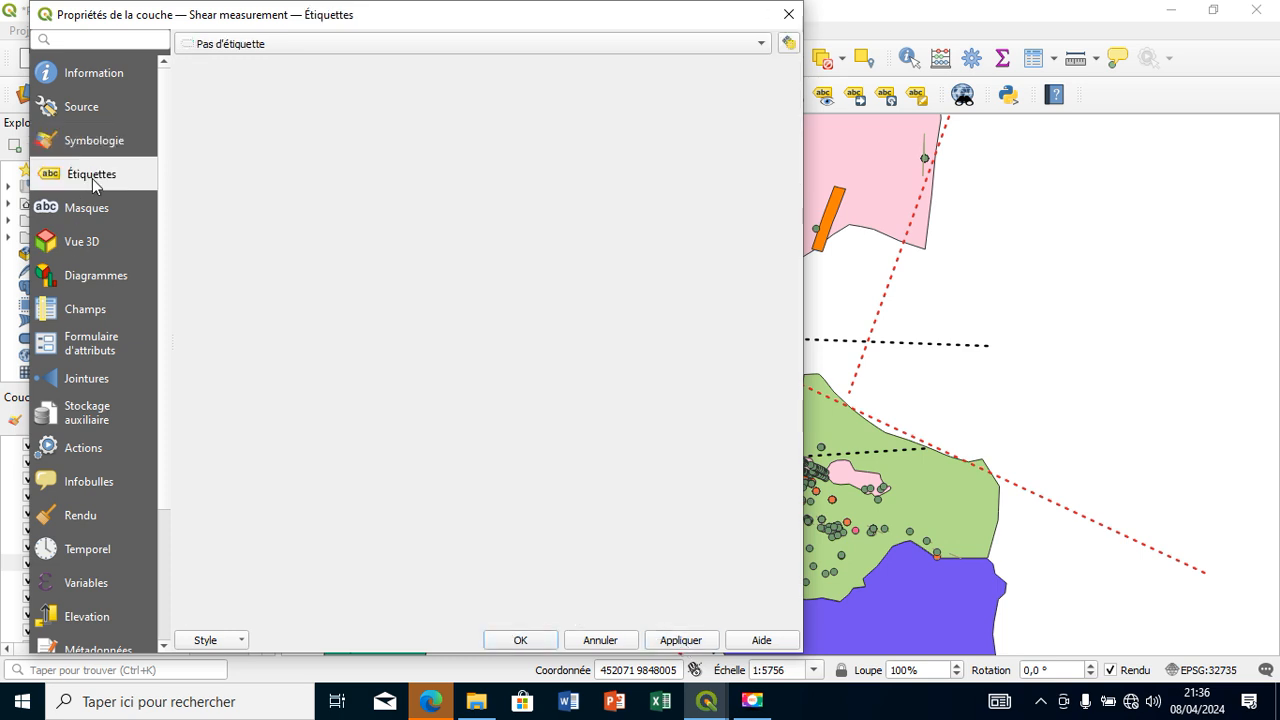
{"action": "left_click", "coordinate": [252, 46]}
{"action": "left_click", "coordinate": [261, 66]}
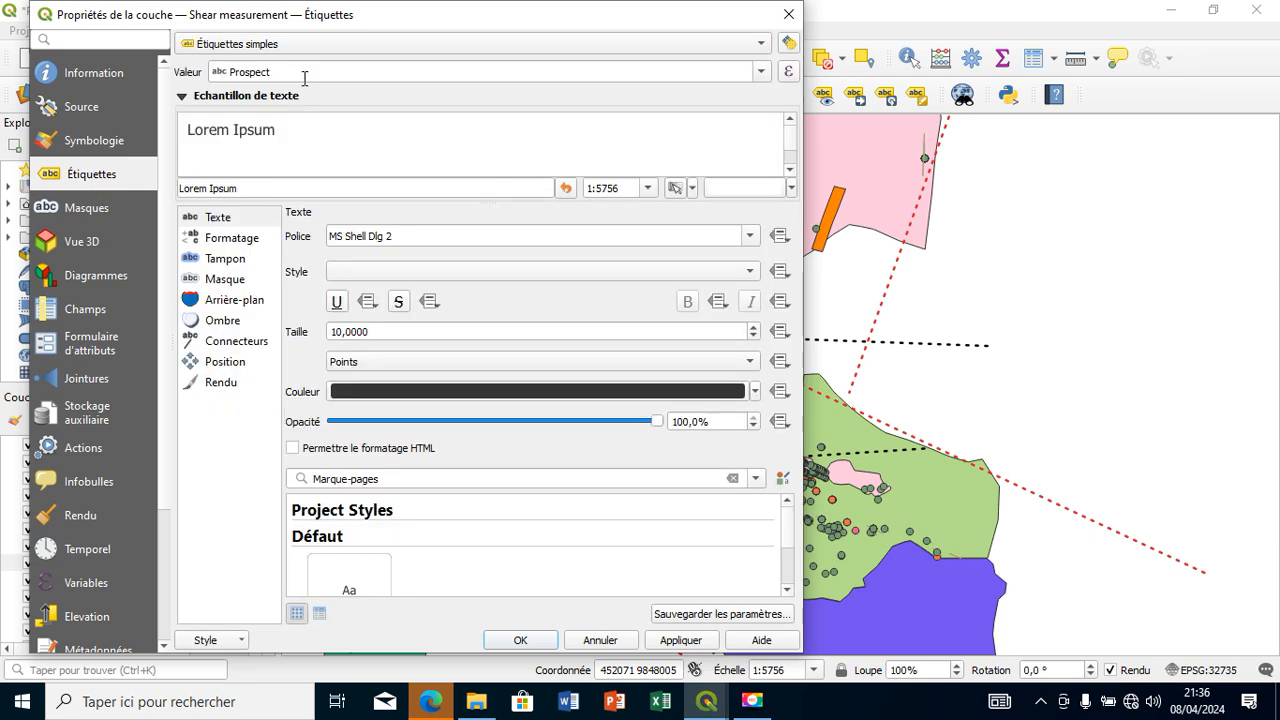
{"action": "left_click", "coordinate": [762, 72]}
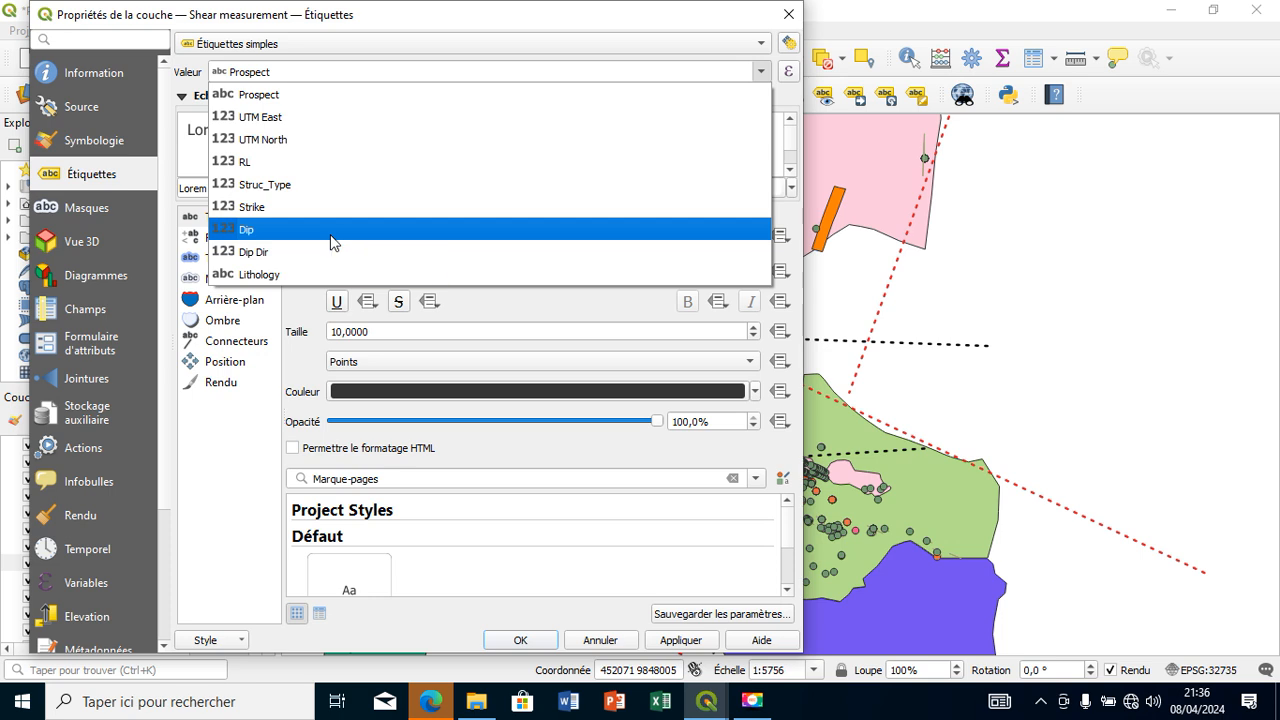
{"action": "left_click", "coordinate": [333, 241]}
- Set the Dip labels' text size to 7 points
{"action": "left_click", "coordinate": [753, 328]}
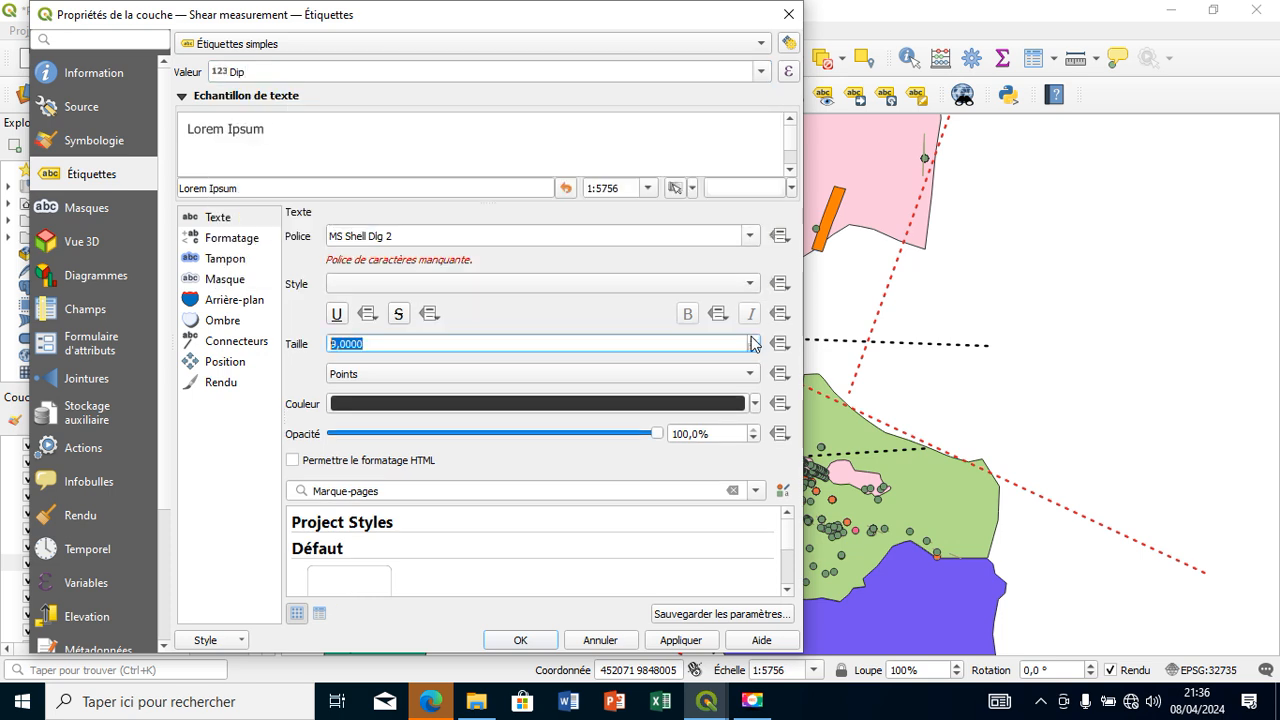
{"action": "left_click", "coordinate": [752, 338]}
{"action": "left_click", "coordinate": [752, 338]}
{"action": "left_click", "coordinate": [754, 348]}
{"action": "left_click", "coordinate": [754, 348]}
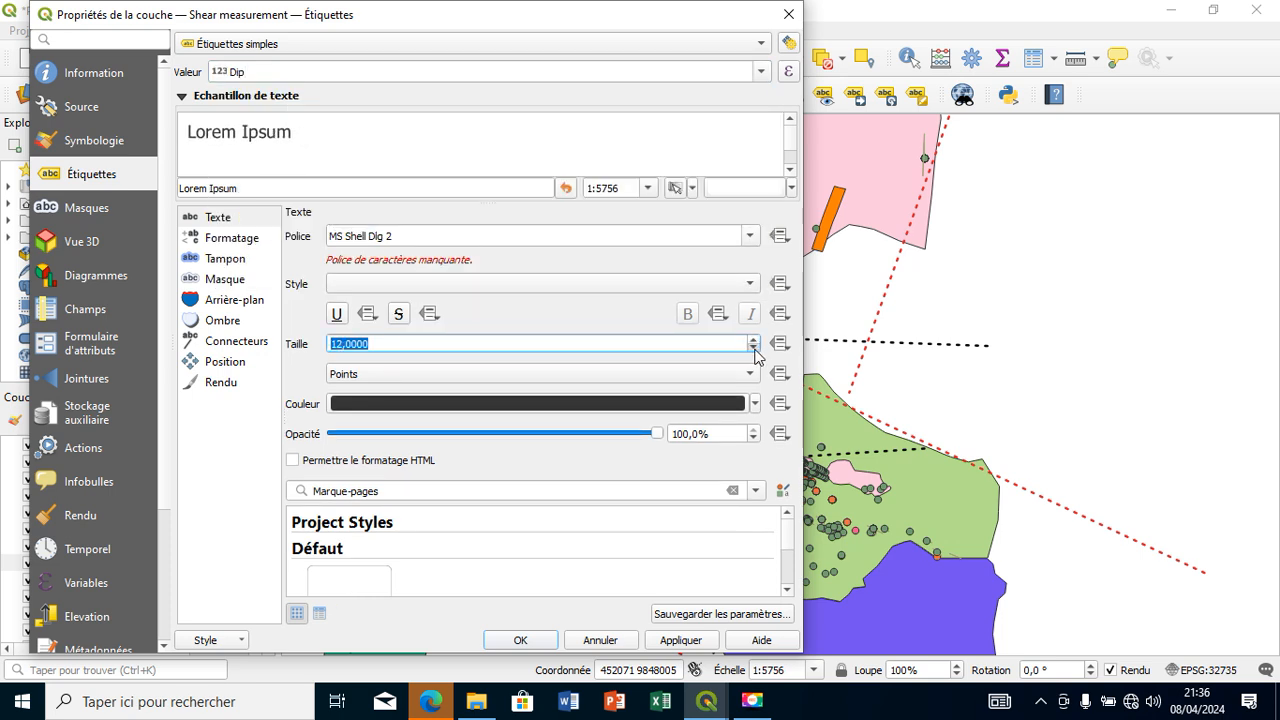
{"action": "left_click", "coordinate": [754, 348]}
{"action": "left_click", "coordinate": [754, 348]}
{"action": "left_click", "coordinate": [754, 348]}
{"action": "left_click", "coordinate": [754, 348]}
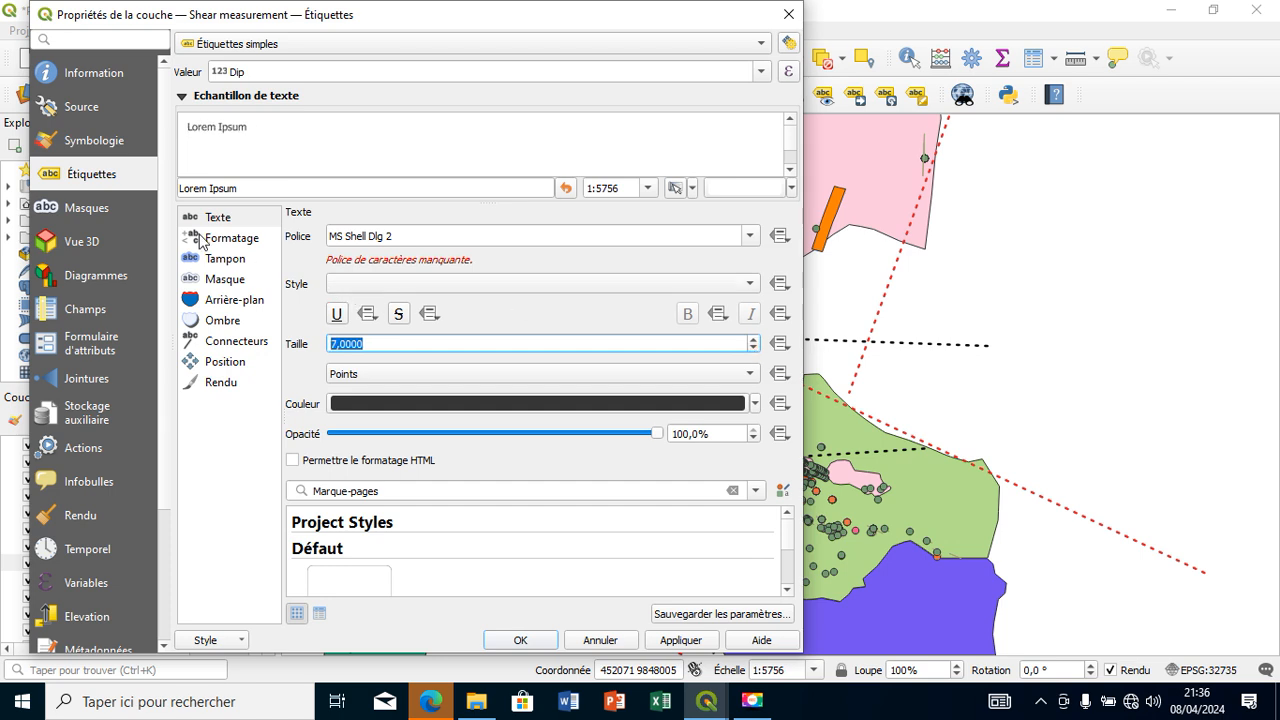
- Set the Dip labels' placement mode to around the point (Autour du Point), then apply and confirm the layer properties
{"action": "left_click", "coordinate": [244, 362]}
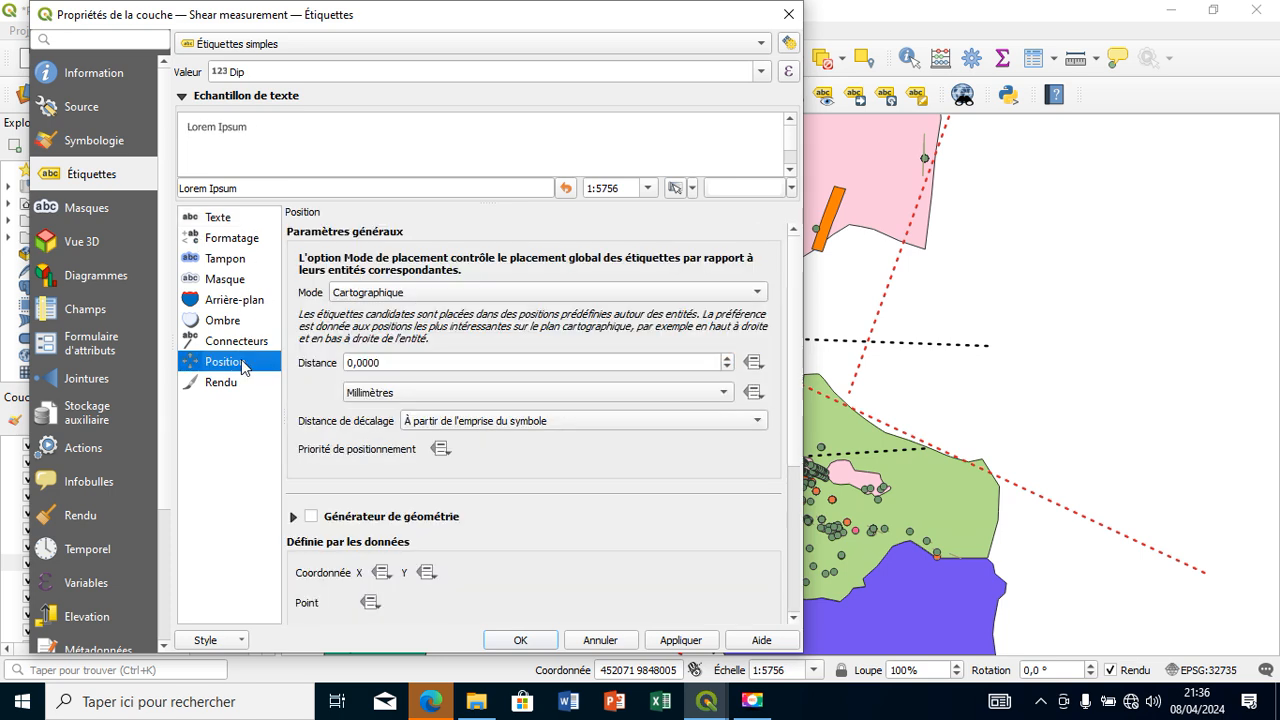
{"action": "left_click", "coordinate": [393, 293]}
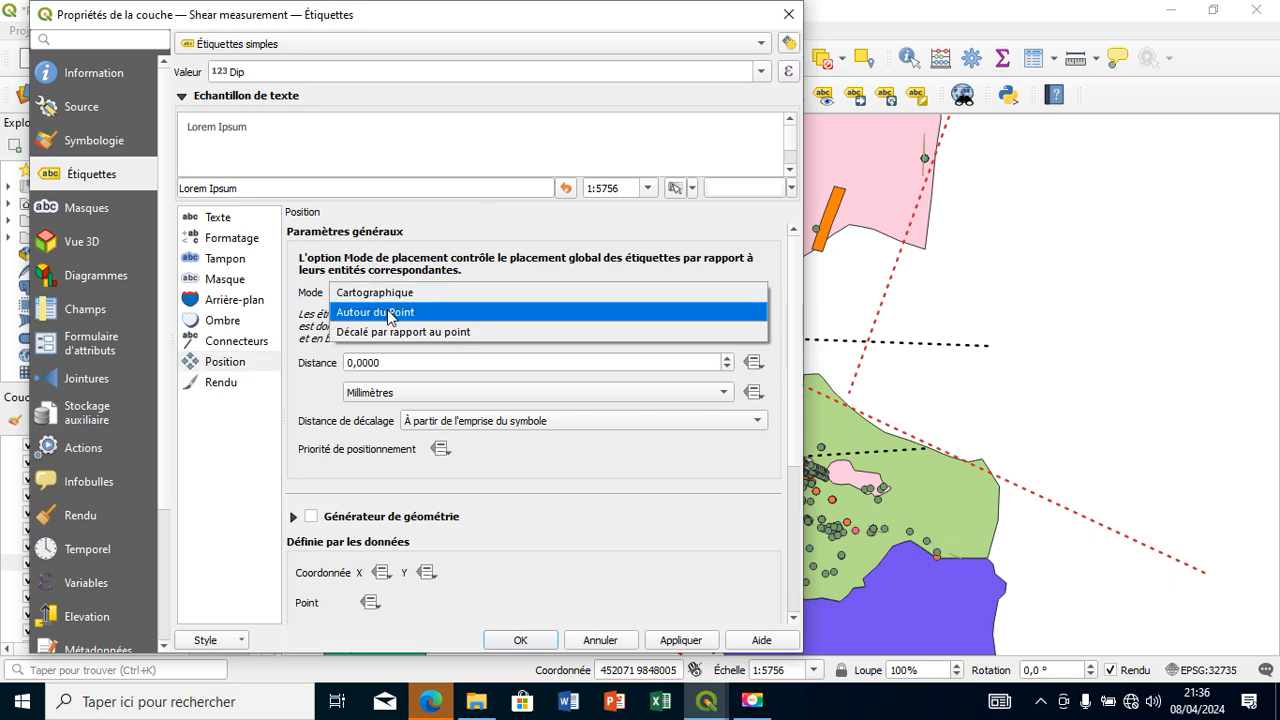
{"action": "left_click", "coordinate": [396, 309]}
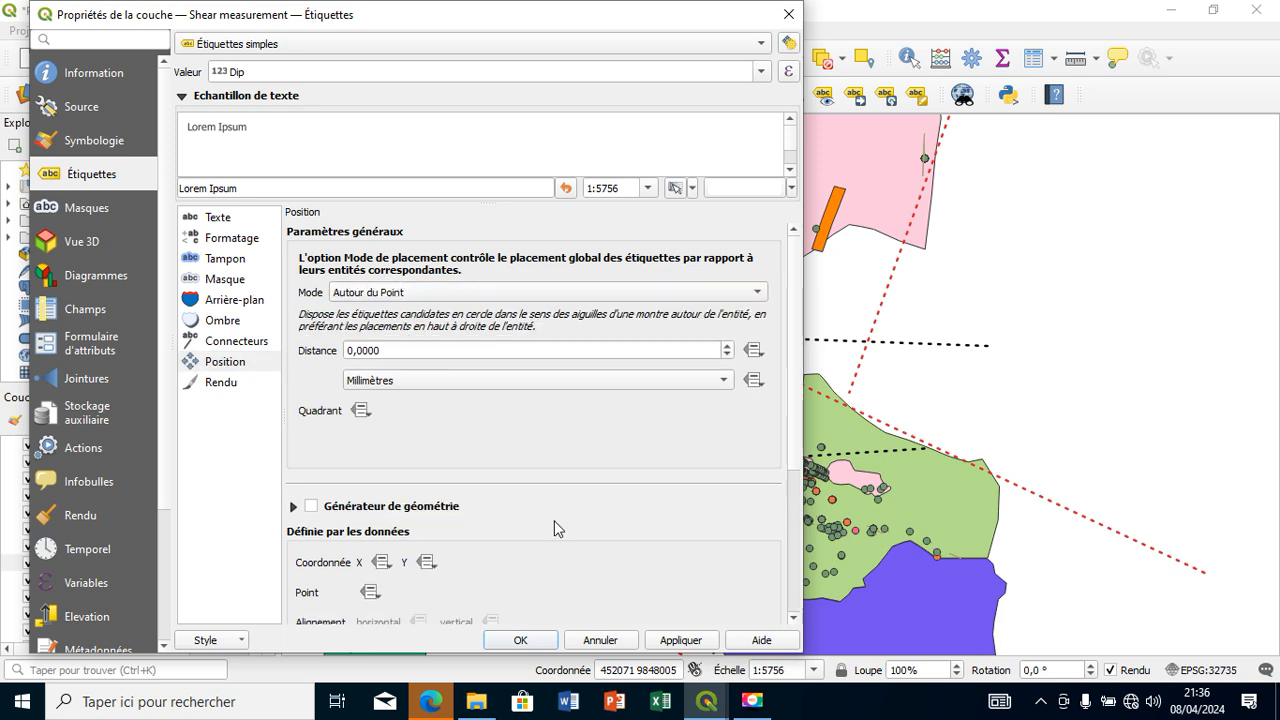
{"action": "left_click", "coordinate": [673, 643]}
{"action": "left_click", "coordinate": [538, 643]}
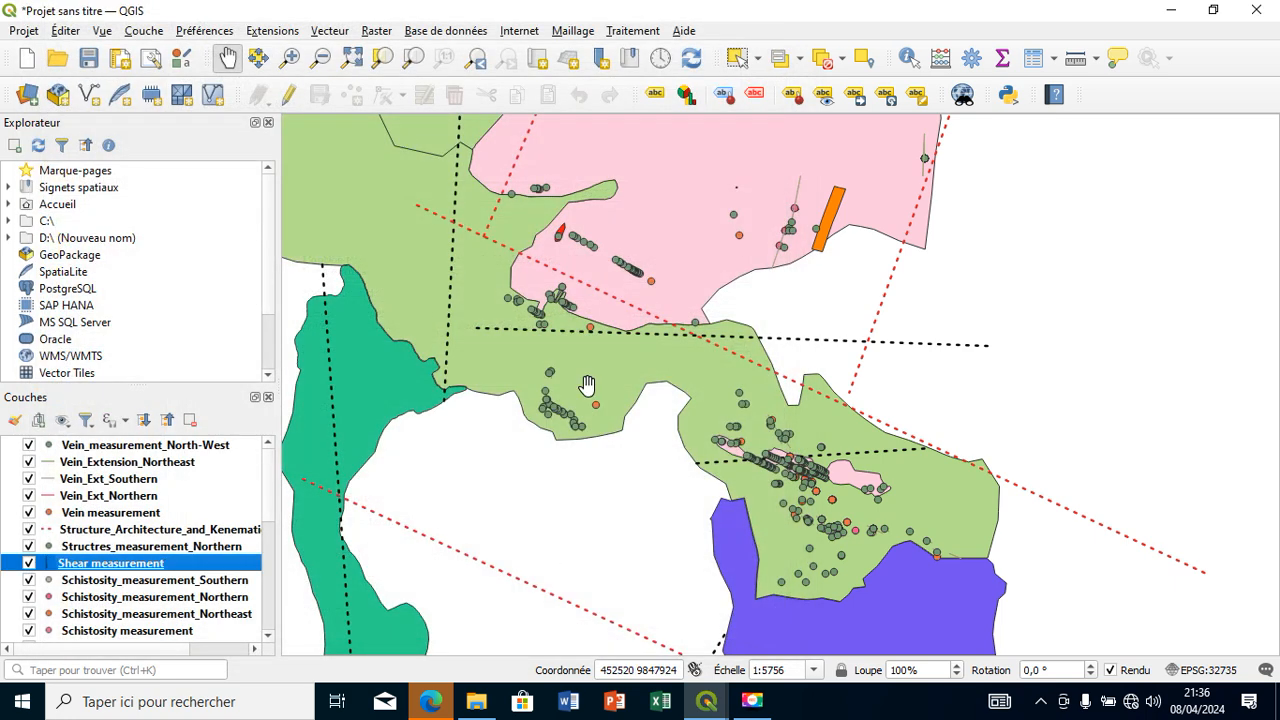
- Zoom to the Shear measurement layer and examine the map around it for the new shear symbols
{"action": "right_click", "coordinate": [203, 564]}
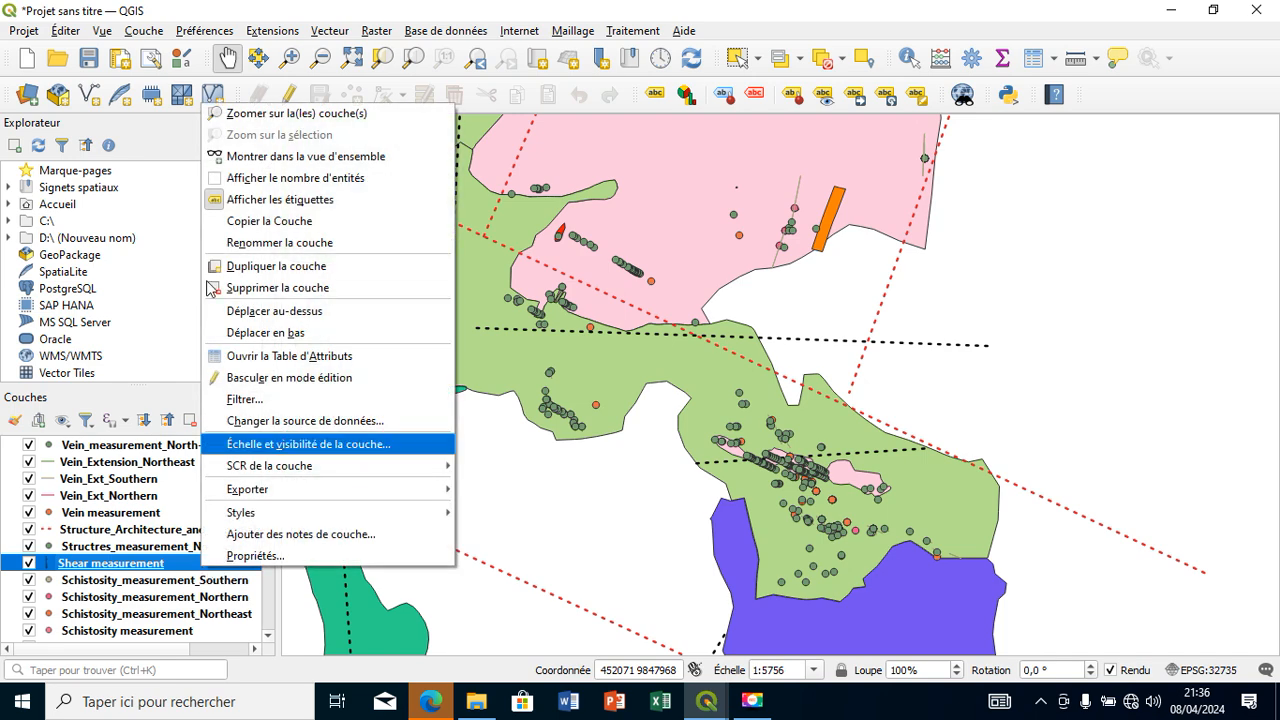
{"action": "left_click", "coordinate": [285, 113]}
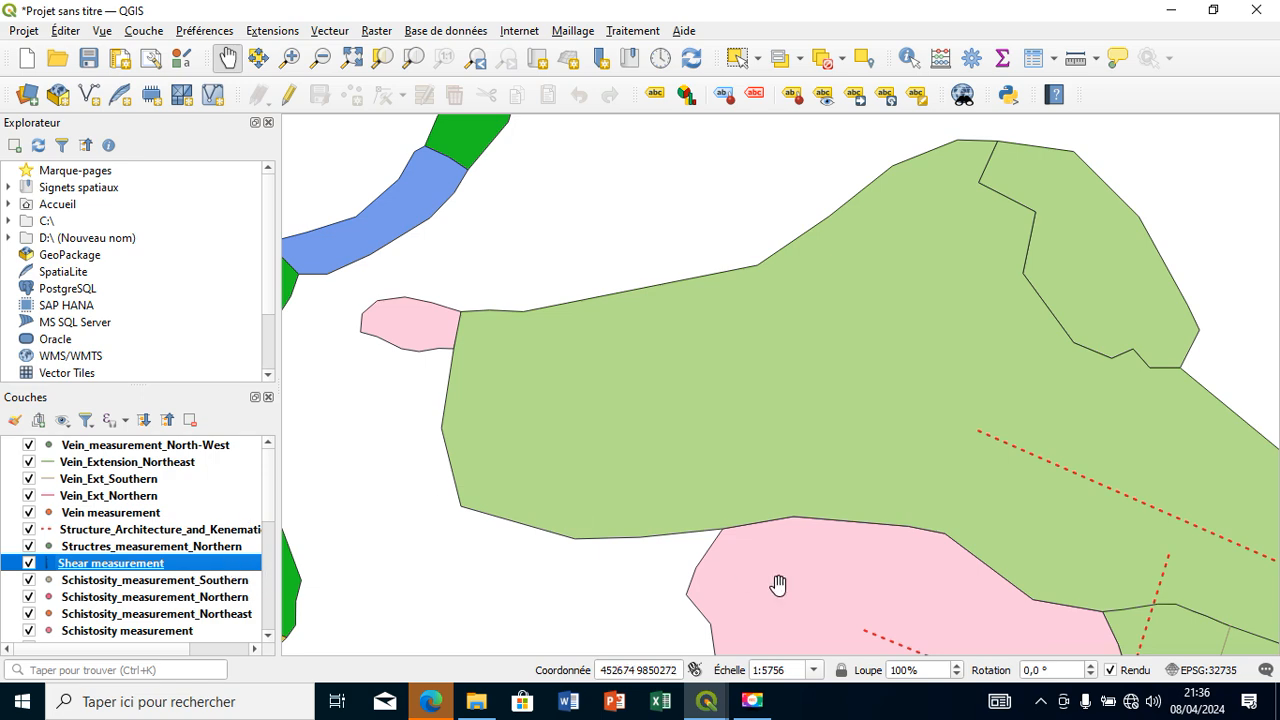
{"action": "left_click_drag", "start_coordinate": [779, 584], "coordinate": [417, 320]}
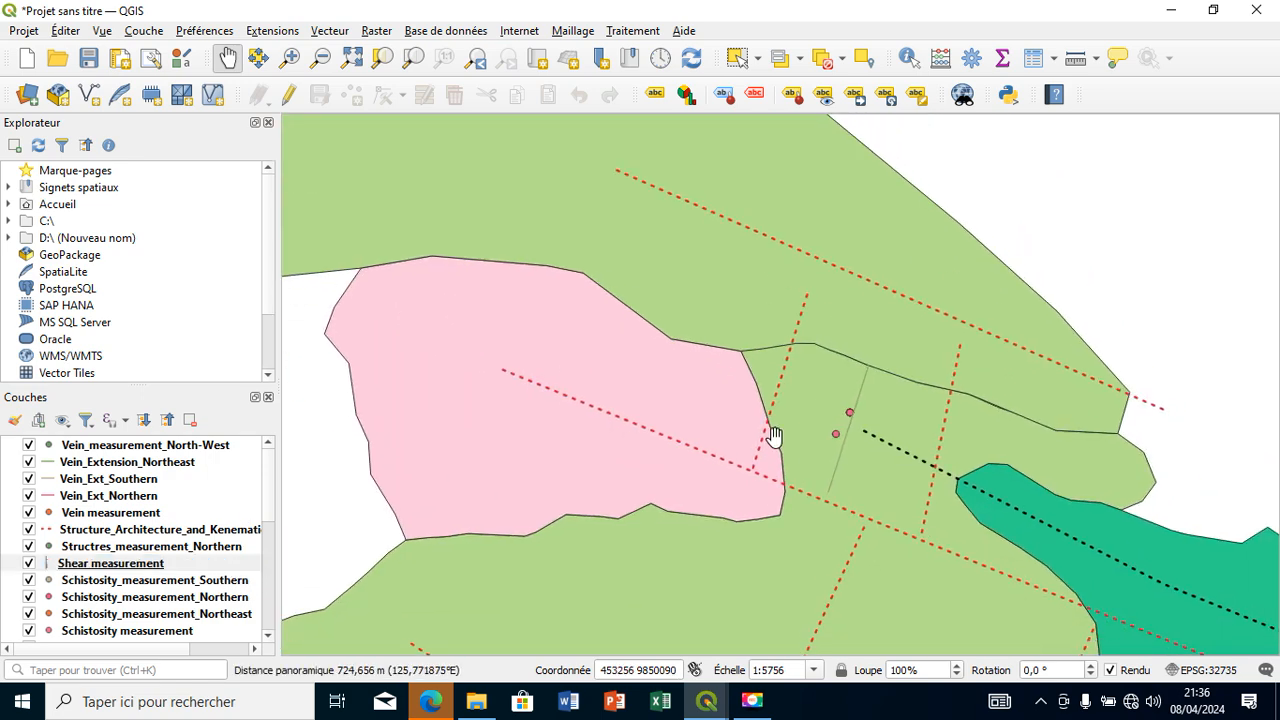
{"action": "left_click_drag", "start_coordinate": [774, 437], "coordinate": [289, 217]}
{"action": "left_click_drag", "start_coordinate": [594, 449], "coordinate": [966, 309]}
{"action": "left_click_drag", "start_coordinate": [830, 341], "coordinate": [884, 327]}
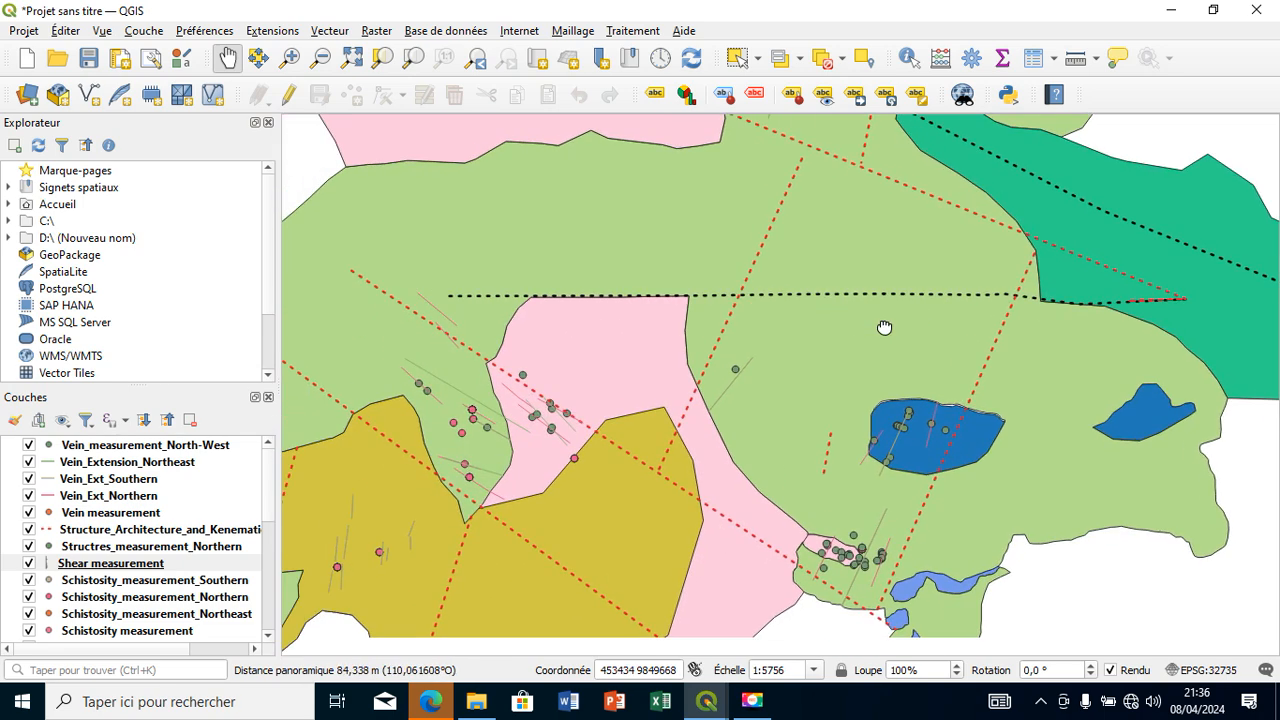
{"action": "left_click_drag", "start_coordinate": [632, 343], "coordinate": [777, 362]}
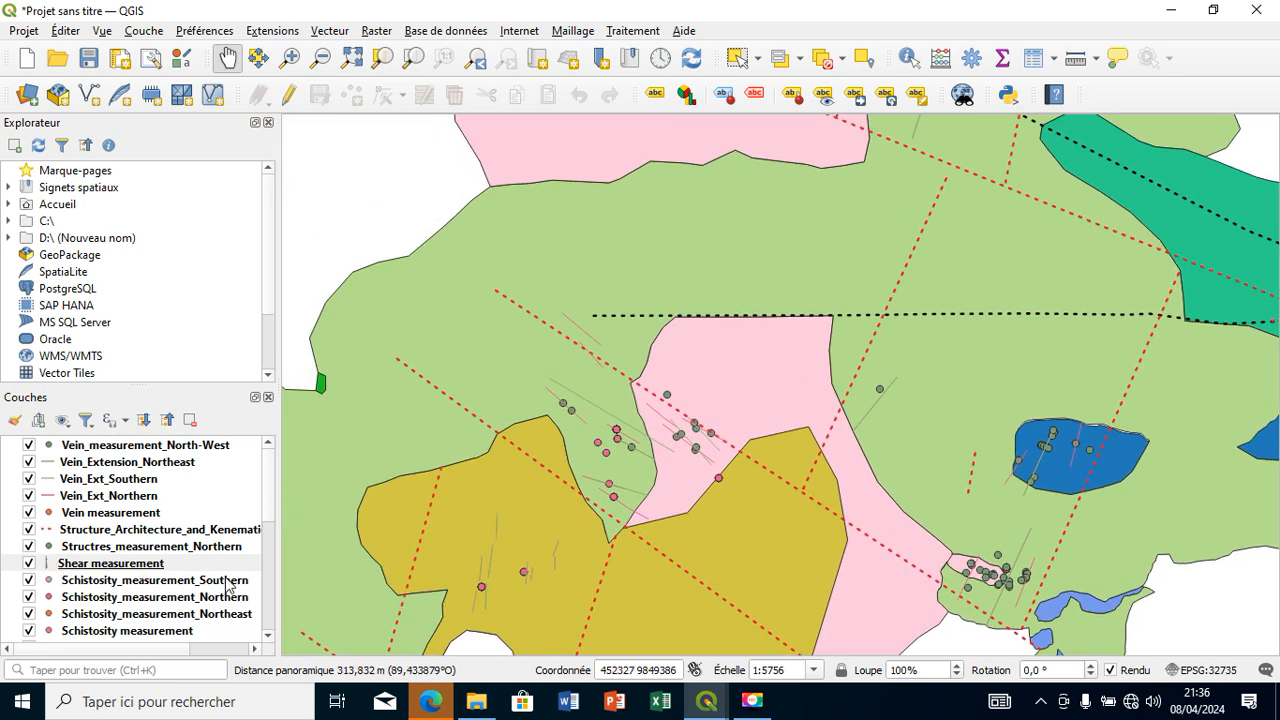
- Open the Vein_Ext_Northern layer's symbology settings and select its simple line symbol layer
{"action": "scroll", "coordinate": [265, 530], "scroll_direction": "down", "scroll_amount": 5}
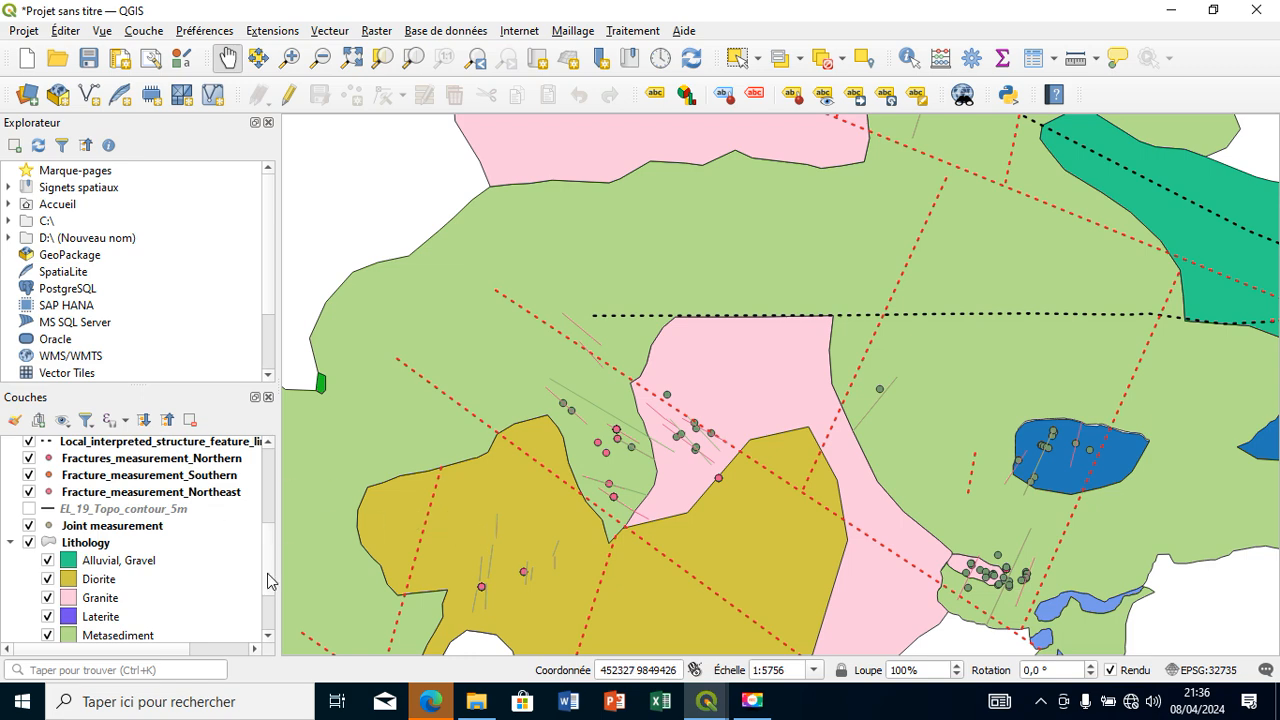
{"action": "scroll", "coordinate": [268, 600], "scroll_direction": "down", "scroll_amount": 2}
{"action": "scroll", "coordinate": [250, 550], "scroll_direction": "up", "scroll_amount": 5}
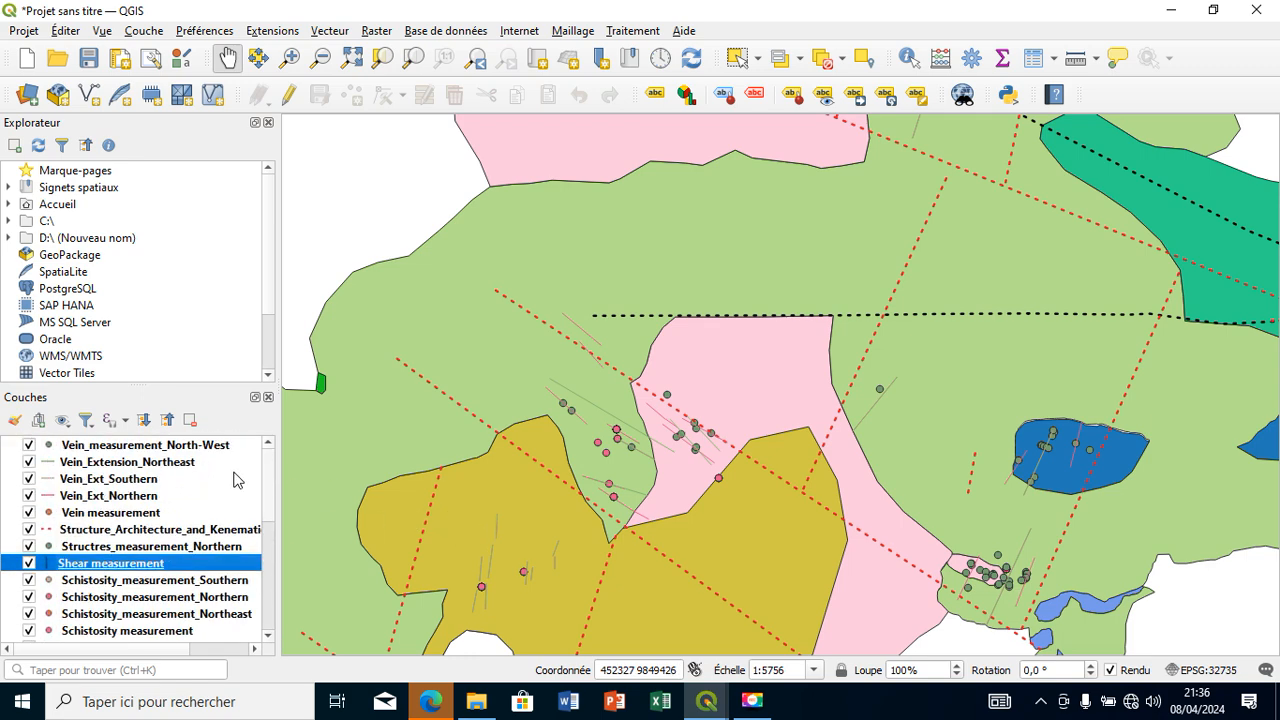
{"action": "scroll", "coordinate": [237, 501], "scroll_direction": "down", "scroll_amount": 2}
{"action": "scroll", "coordinate": [230, 492], "scroll_direction": "up", "scroll_amount": 2}
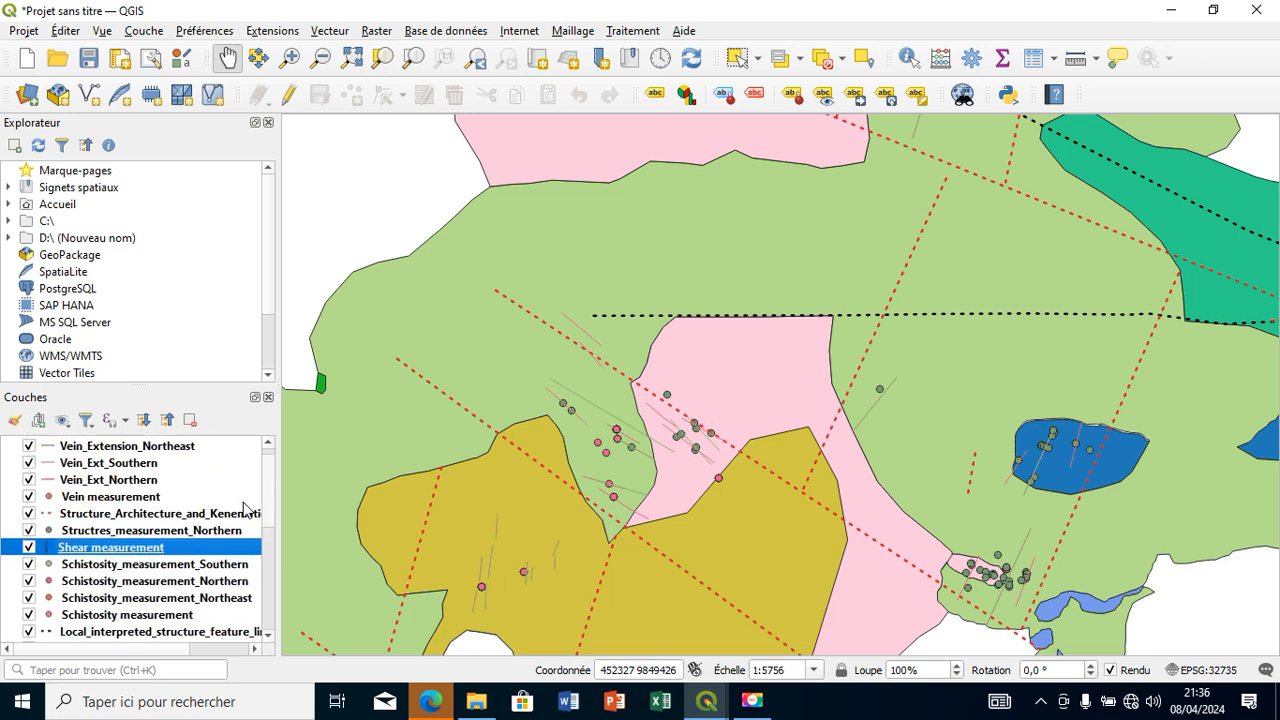
{"action": "left_click", "coordinate": [48, 497]}
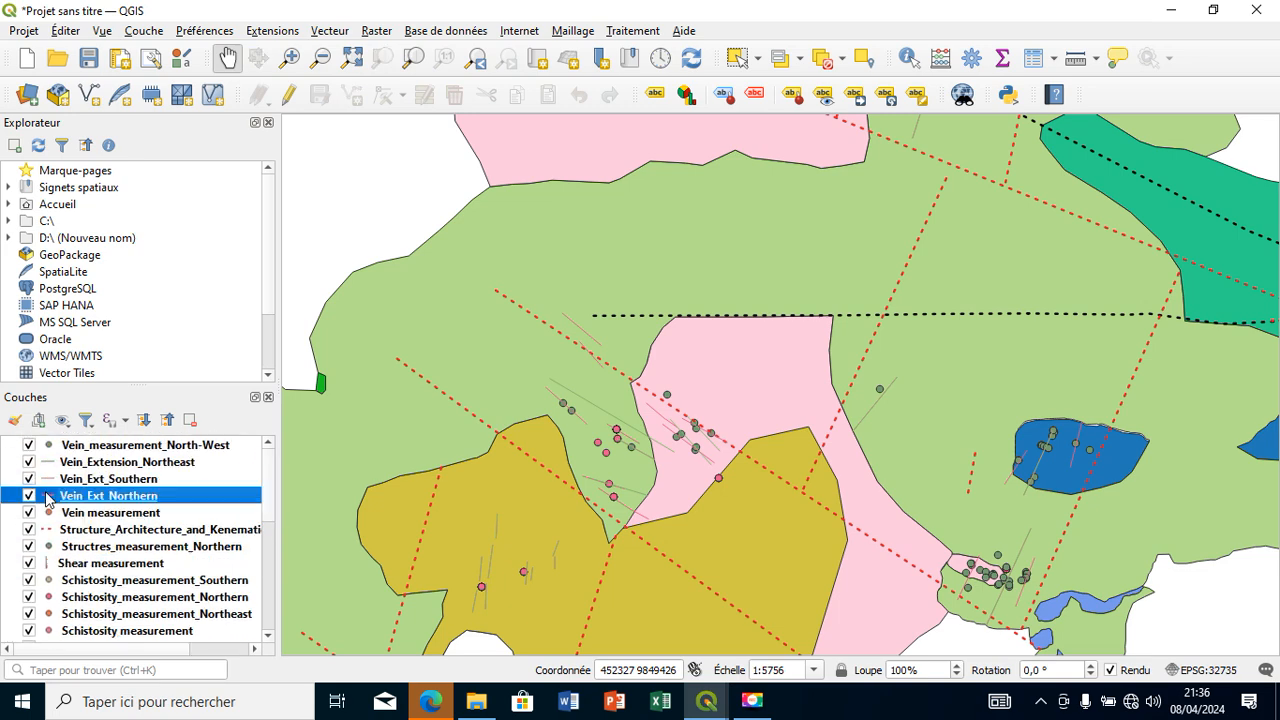
{"action": "double_click", "coordinate": [48, 497]}
{"action": "left_click", "coordinate": [214, 43]}
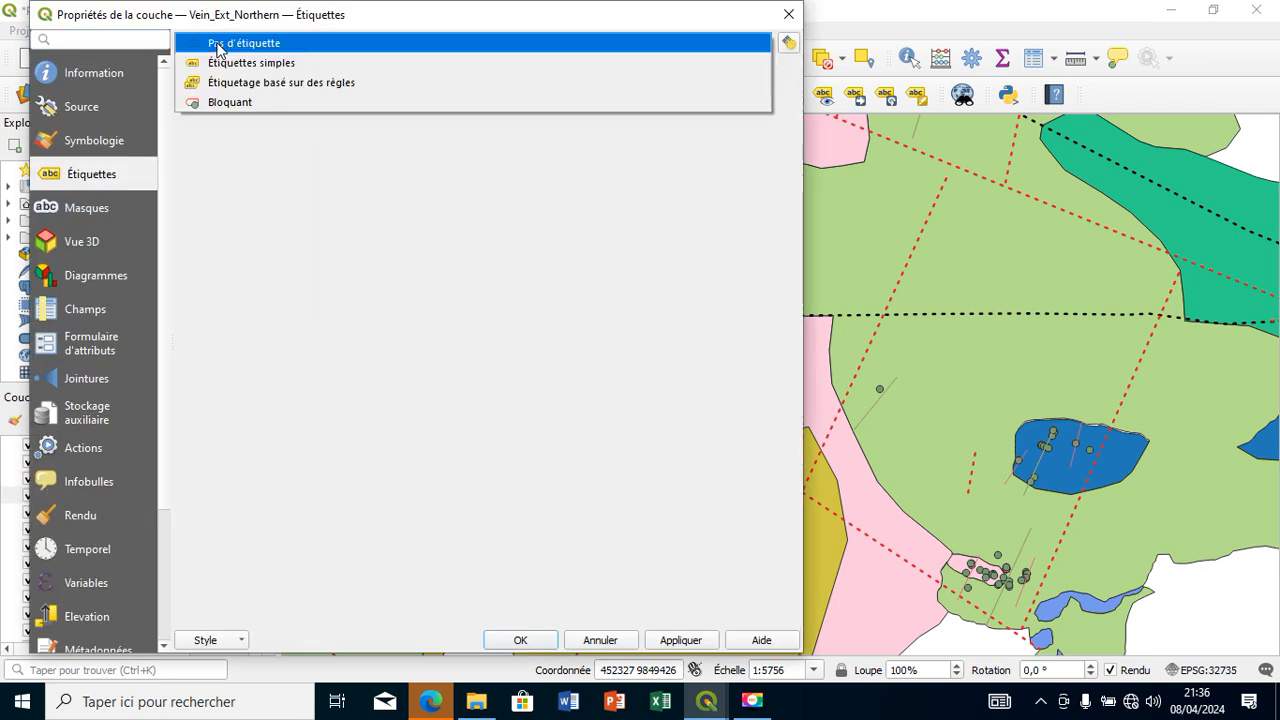
{"action": "left_click", "coordinate": [110, 142]}
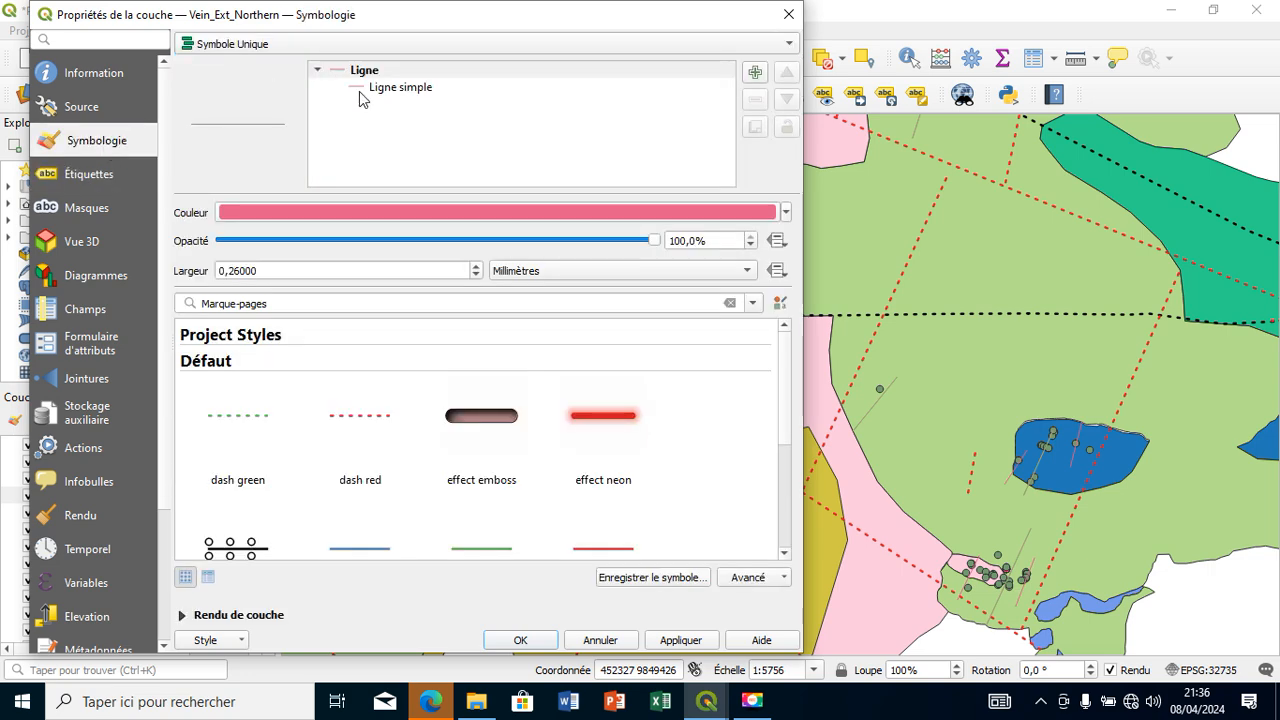
{"action": "left_click", "coordinate": [365, 90]}
- Try the marker line symbol type (Ligne de symboles) on the Vein_Ext_Northern line
{"action": "left_click", "coordinate": [443, 214]}
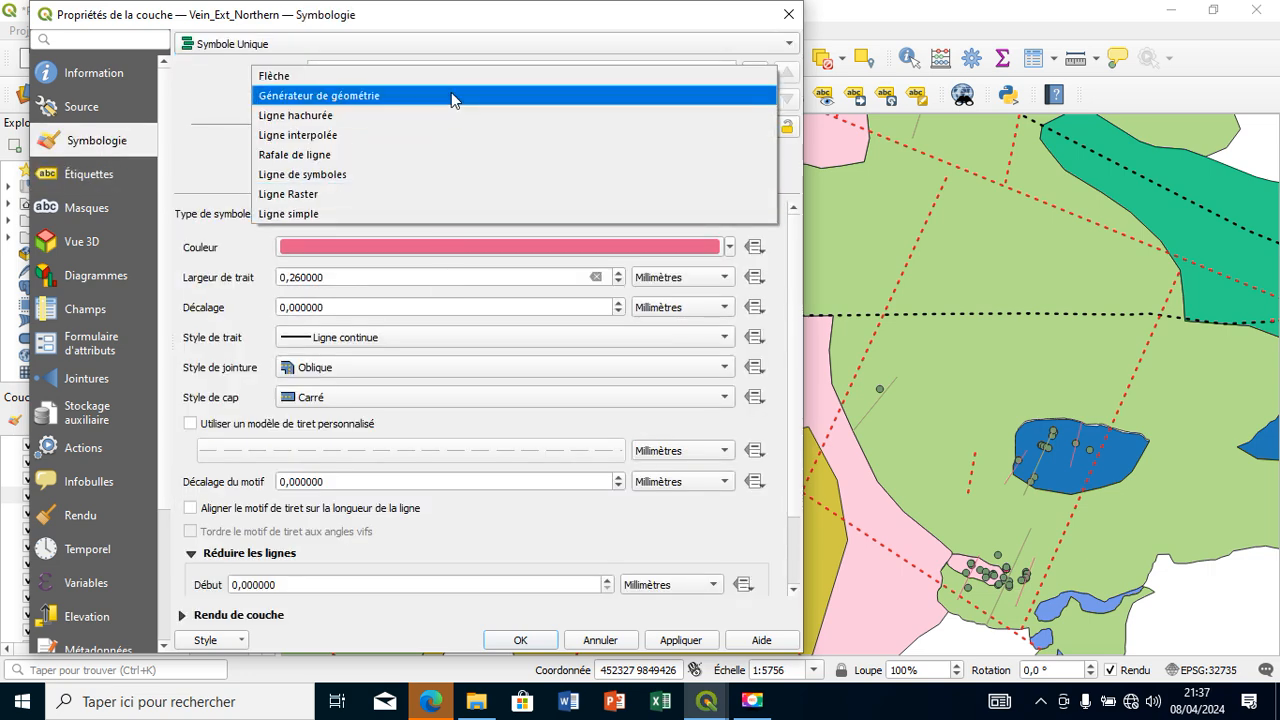
{"action": "left_click", "coordinate": [437, 289]}
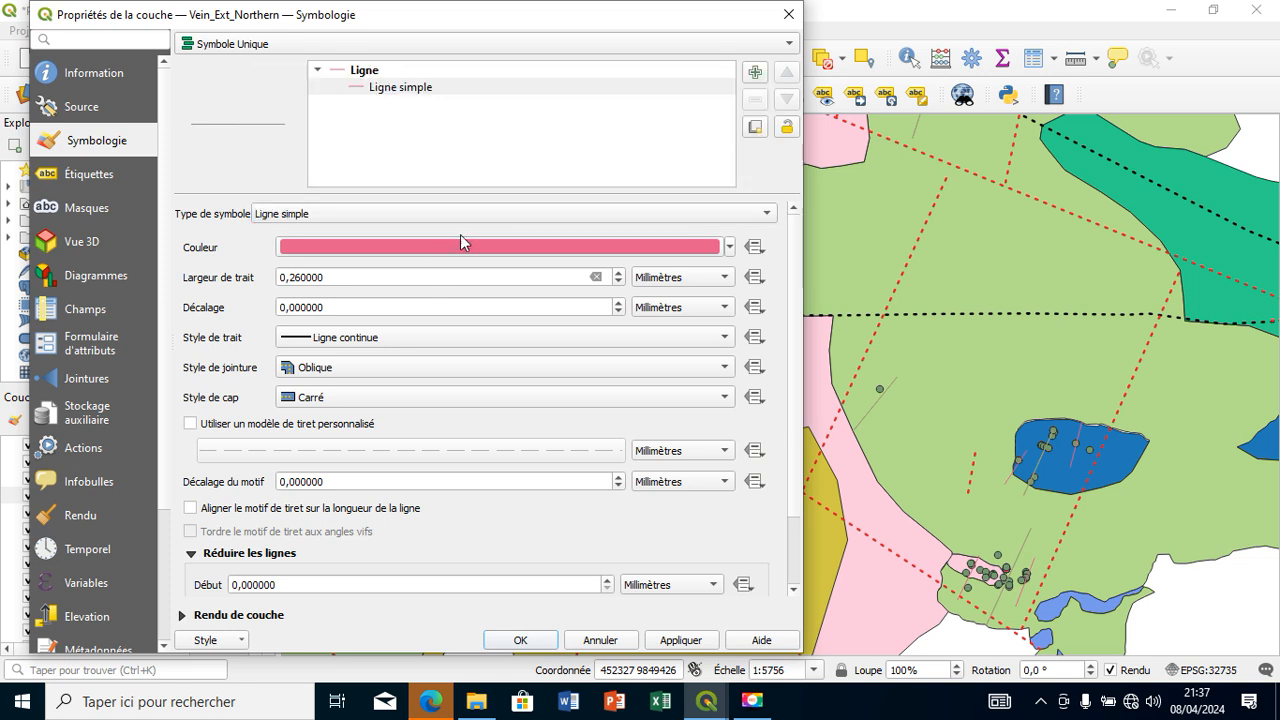
{"action": "left_click", "coordinate": [477, 213]}
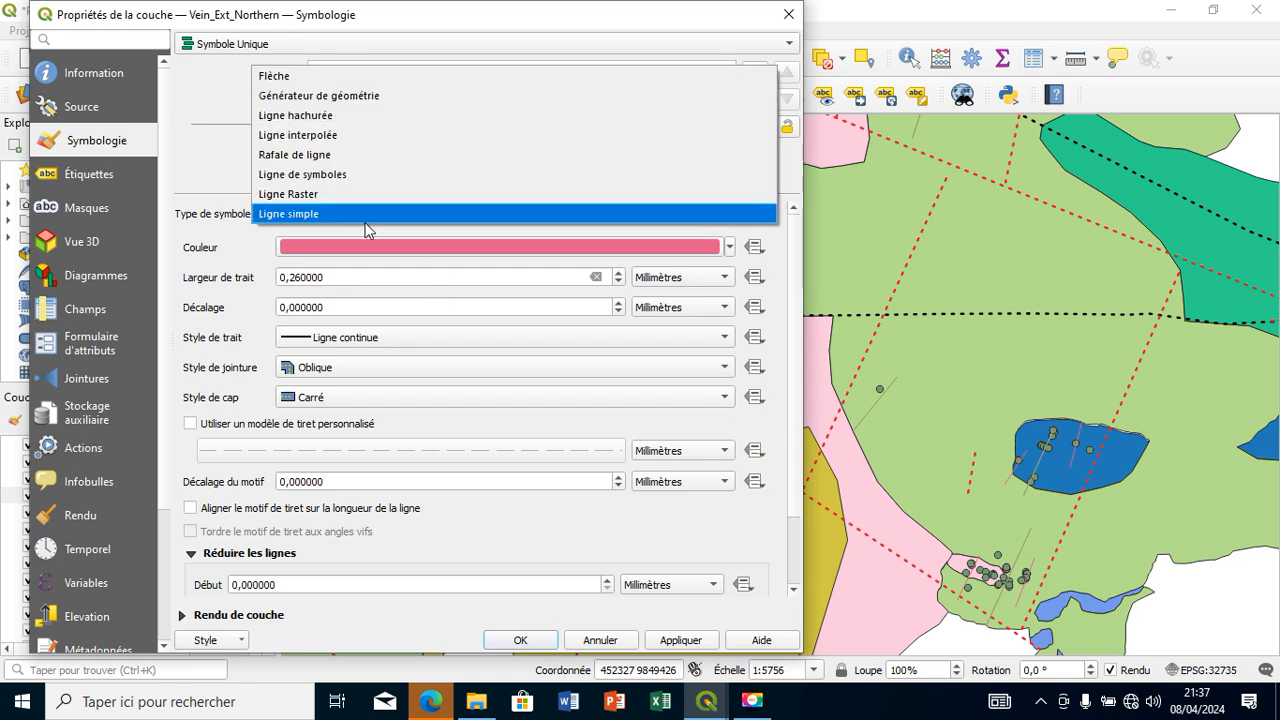
{"action": "left_click", "coordinate": [272, 222]}
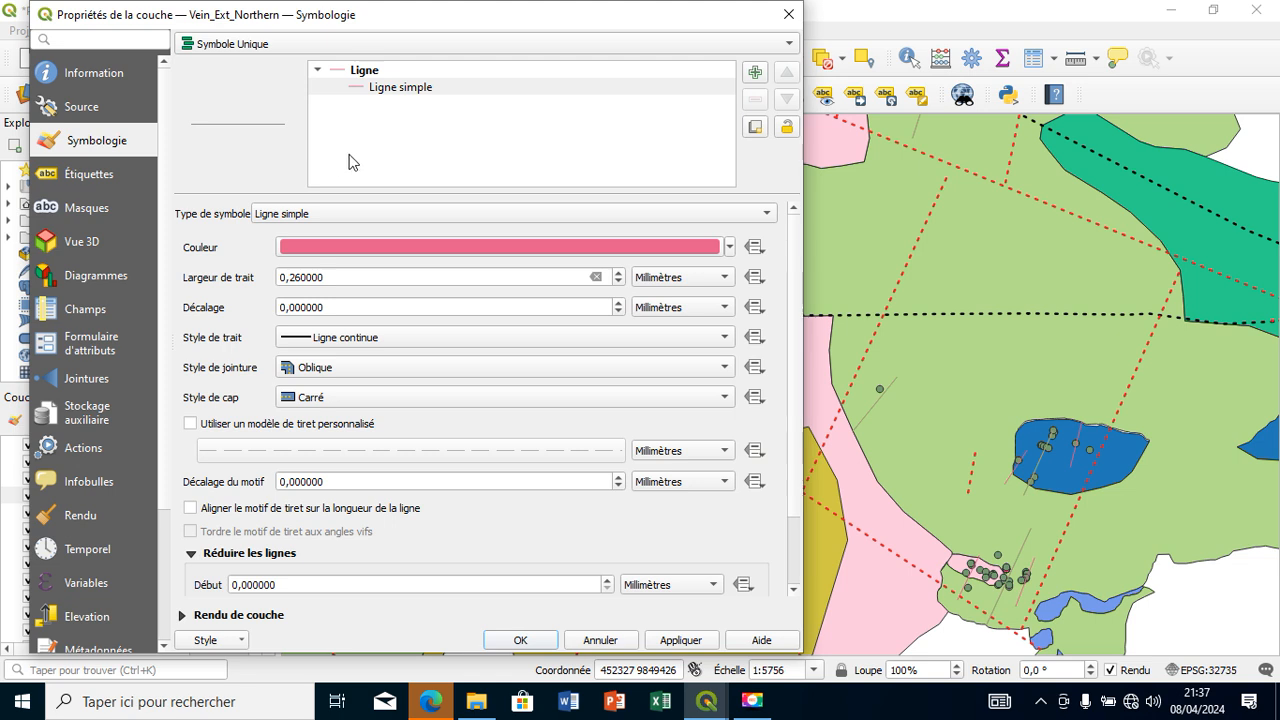
{"action": "left_click", "coordinate": [400, 91]}
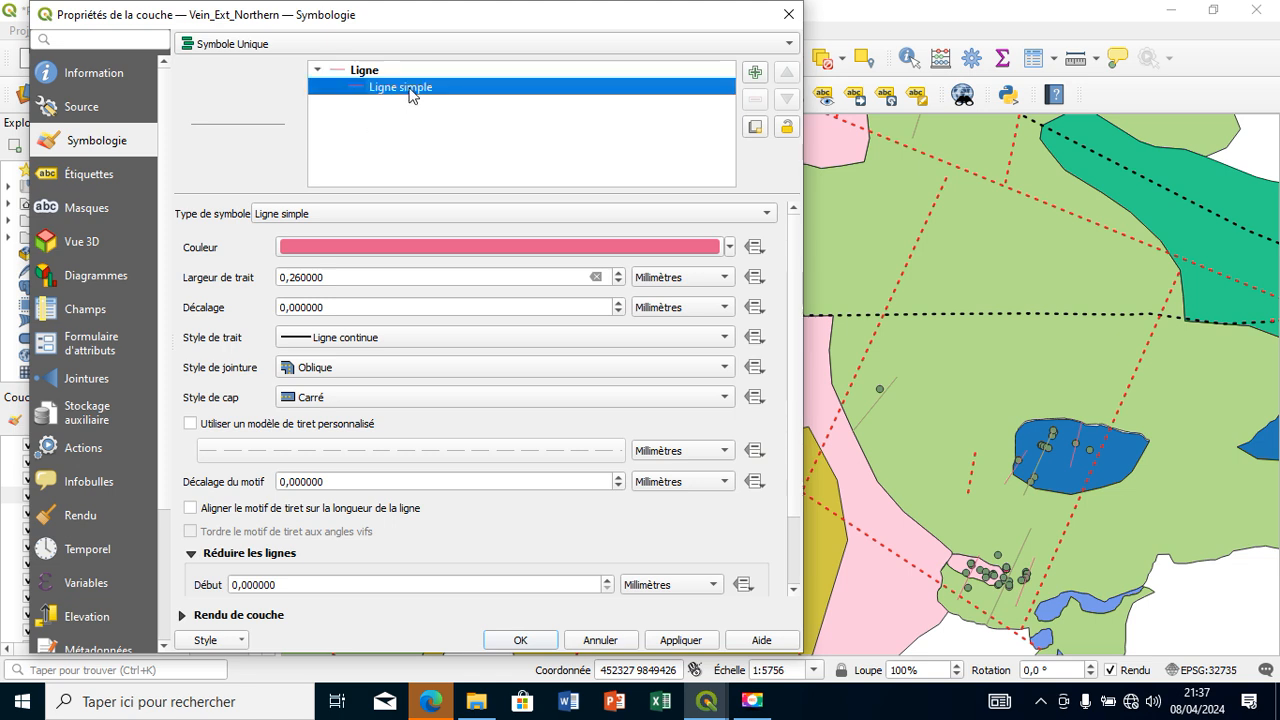
{"action": "left_click", "coordinate": [437, 211]}
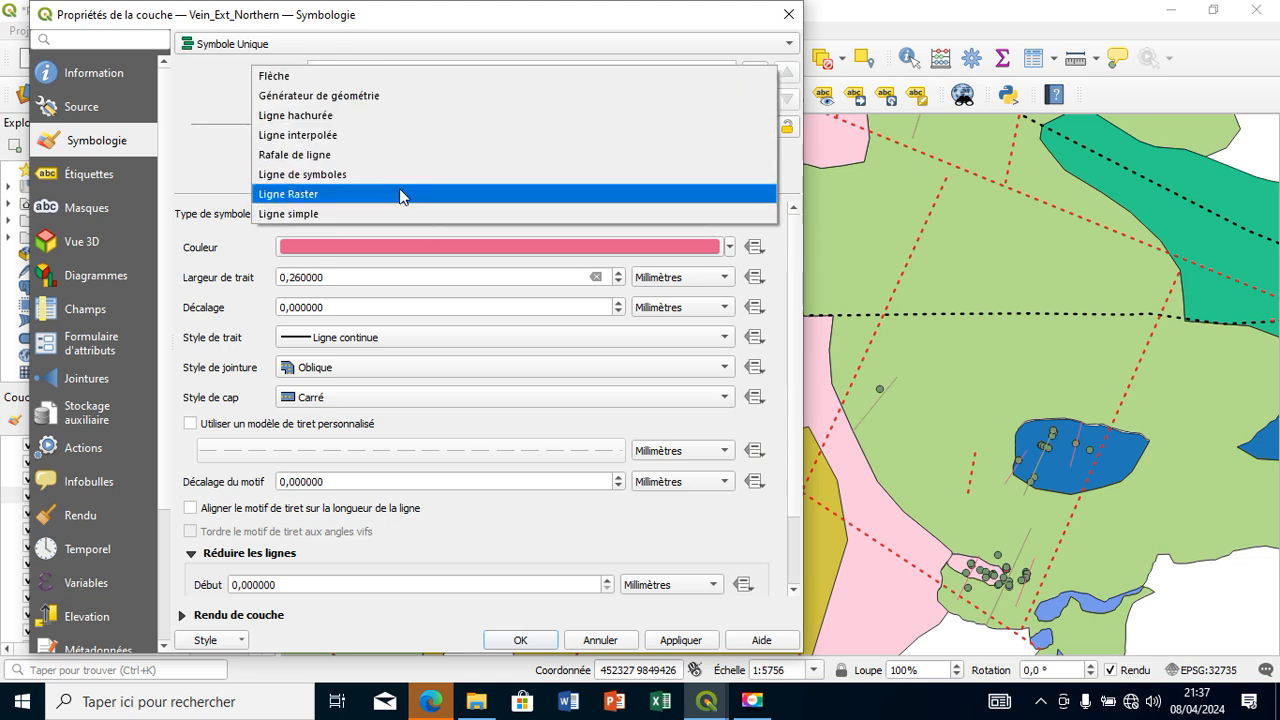
{"action": "left_click", "coordinate": [414, 176]}
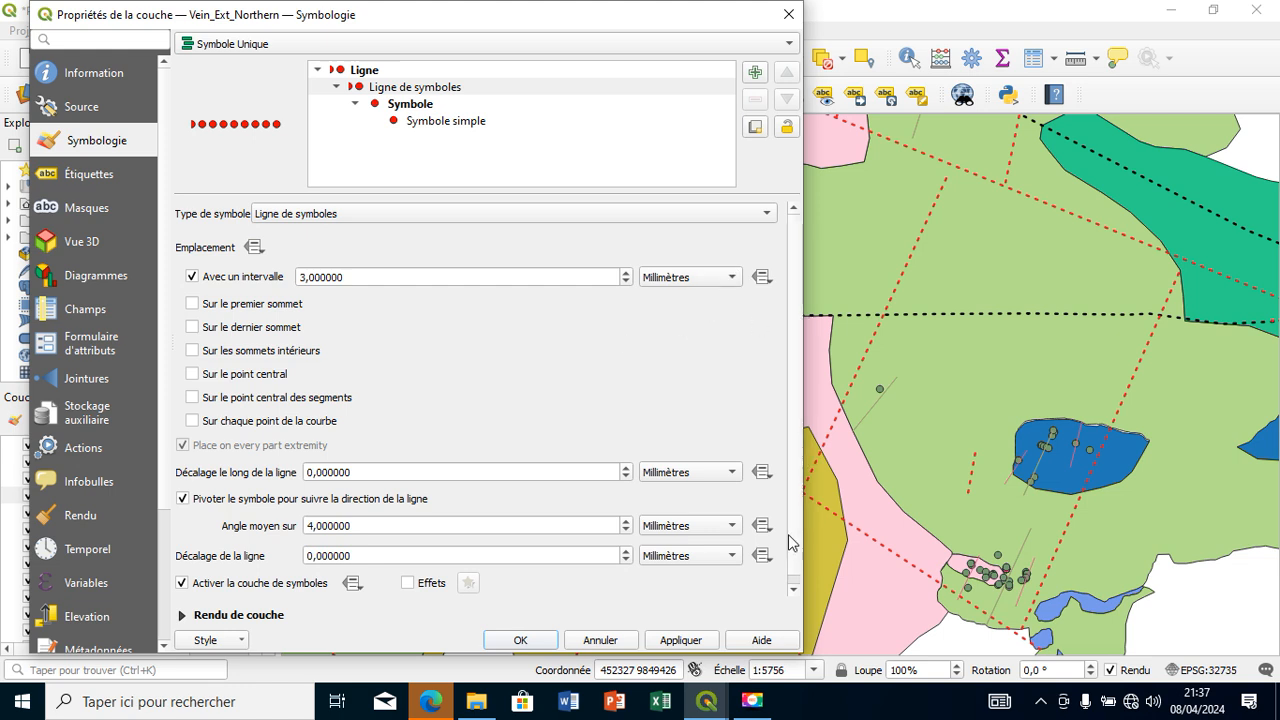
{"action": "scroll", "coordinate": [788, 550], "scroll_direction": "down", "scroll_amount": 1}
{"action": "scroll", "coordinate": [792, 550], "scroll_direction": "up", "scroll_amount": 1}
- Style the Vein_Ext_Northern layer as a hashed line (Ligne hachurée) with a 1.6 mm interval, then apply and confirm
{"action": "left_click", "coordinate": [461, 214]}
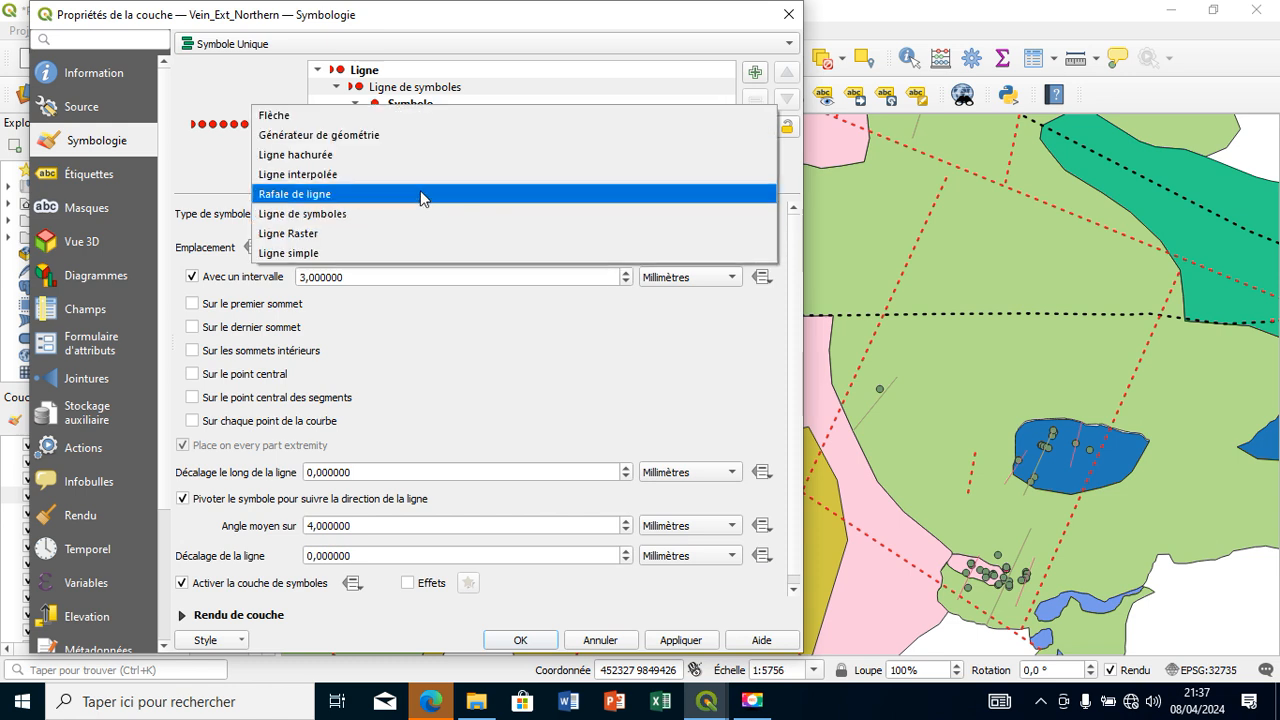
{"action": "left_click", "coordinate": [422, 155]}
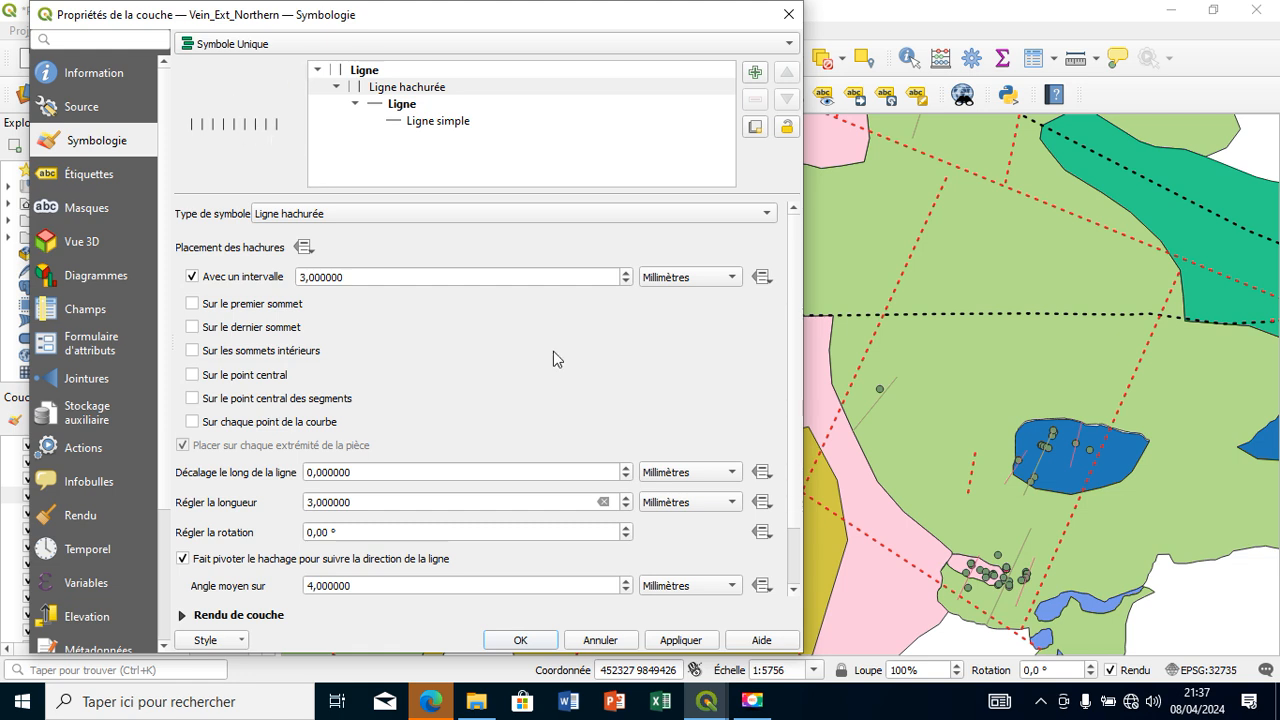
{"action": "left_click", "coordinate": [626, 273]}
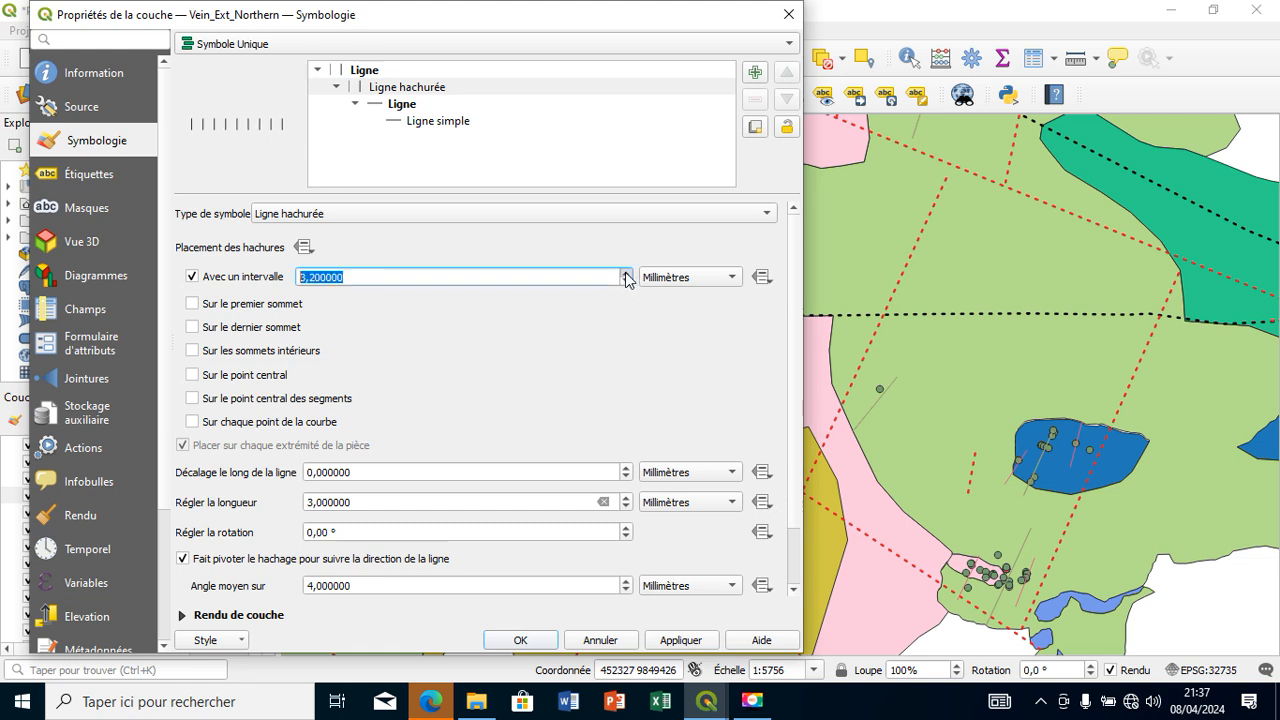
{"action": "left_click", "coordinate": [626, 273]}
{"action": "left_click", "coordinate": [626, 273]}
{"action": "left_click", "coordinate": [626, 273]}
{"action": "left_click", "coordinate": [626, 282]}
{"action": "left_click", "coordinate": [626, 282]}
{"action": "left_click", "coordinate": [626, 282]}
{"action": "left_click", "coordinate": [626, 282]}
{"action": "left_click", "coordinate": [626, 282]}
{"action": "left_click", "coordinate": [626, 282]}
{"action": "left_click", "coordinate": [626, 282]}
{"action": "left_click", "coordinate": [626, 282]}
{"action": "left_click", "coordinate": [667, 640]}
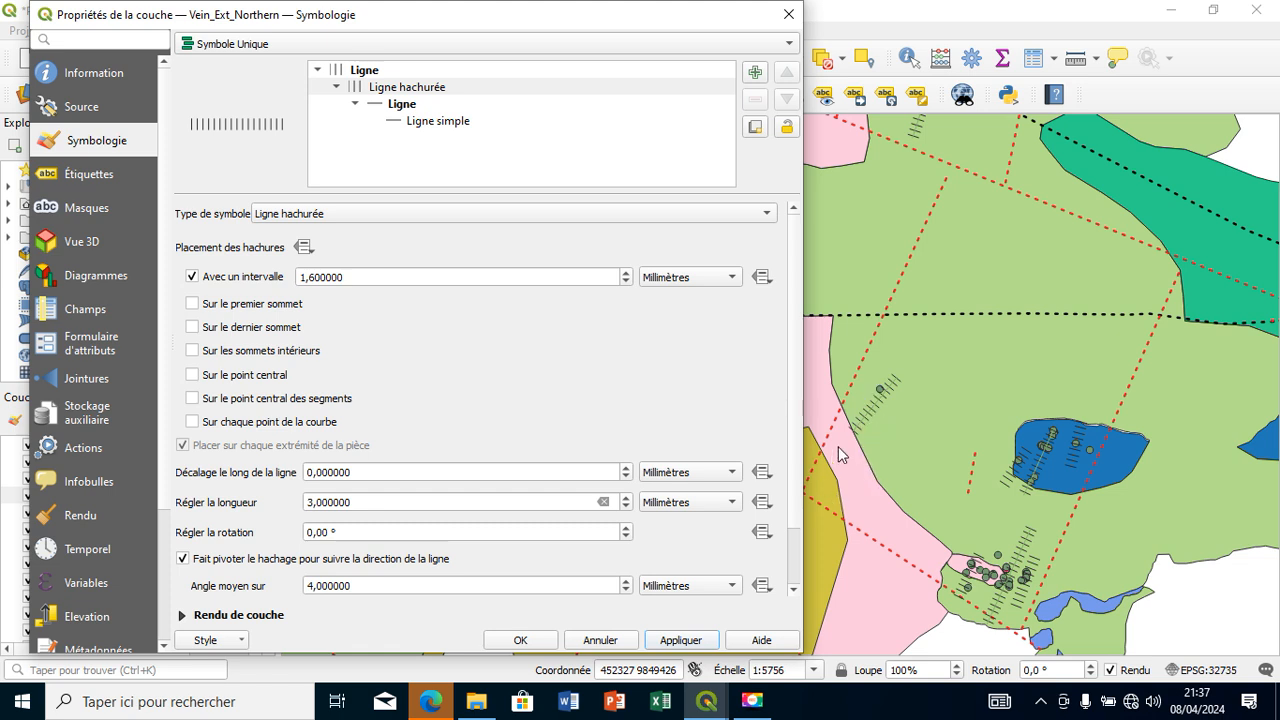
{"action": "scroll", "coordinate": [791, 568], "scroll_direction": "down", "scroll_amount": 2}
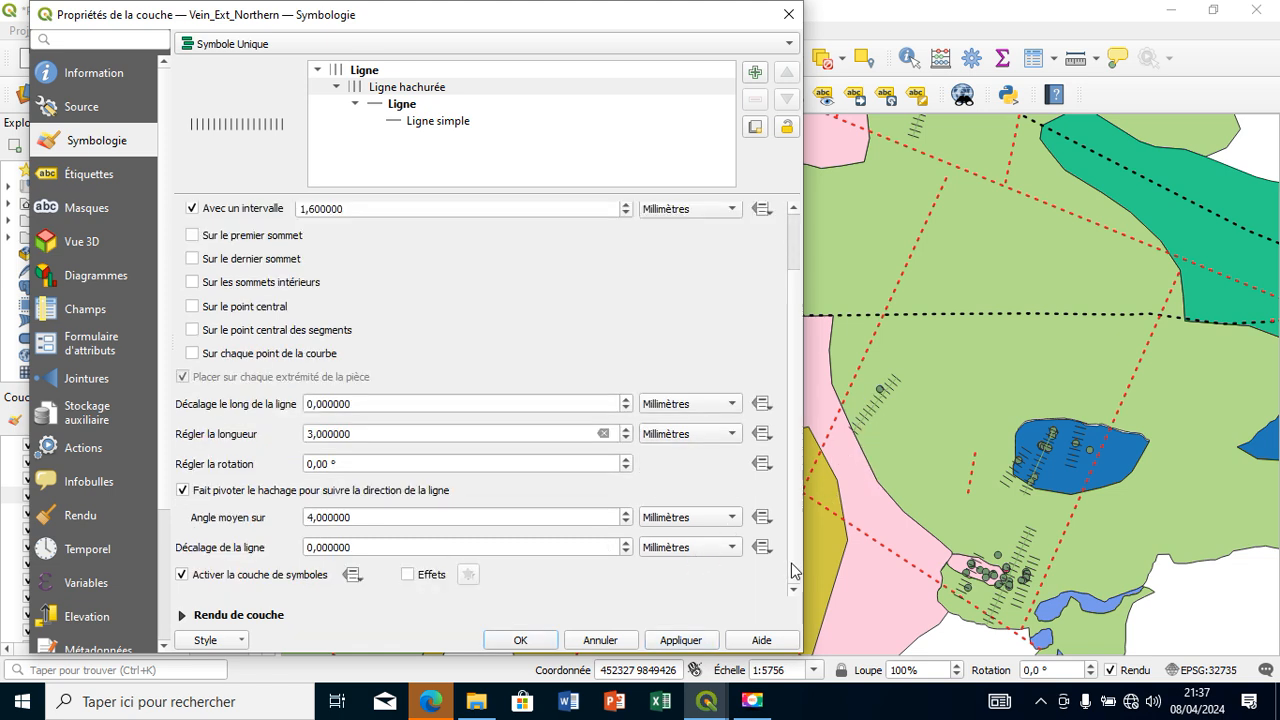
{"action": "left_click", "coordinate": [518, 640]}
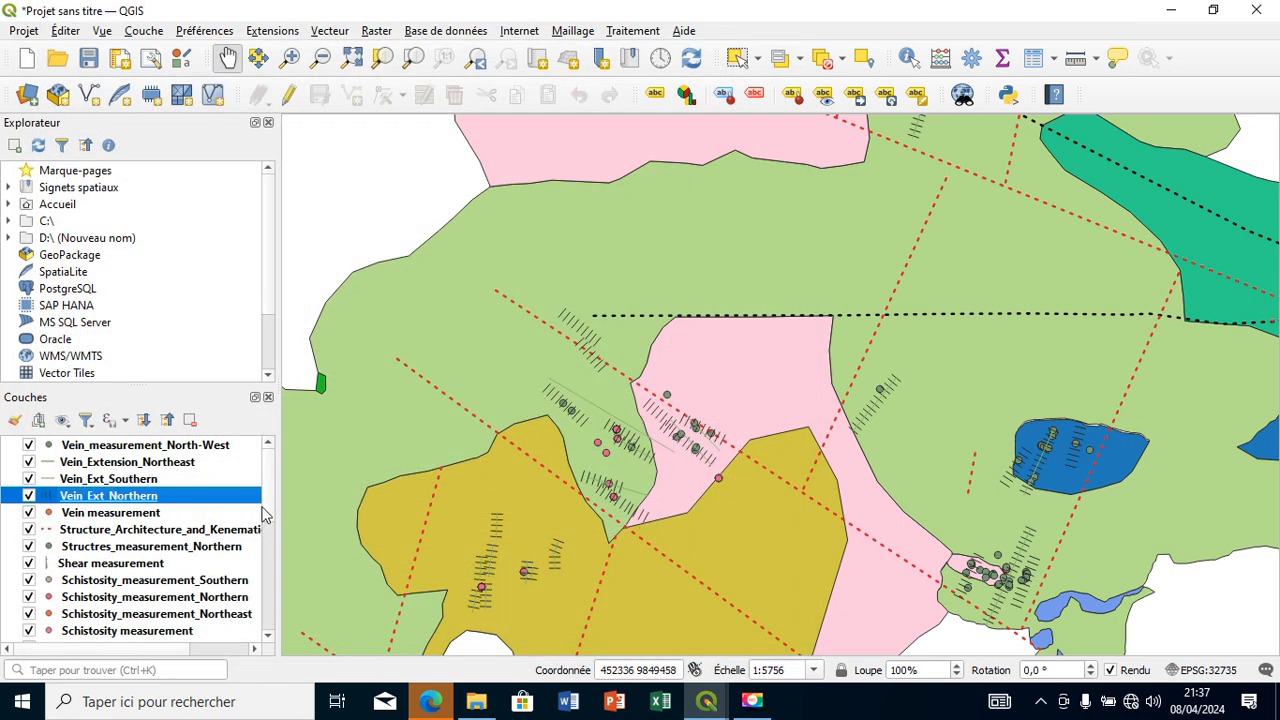
- Open the Structres_measurement_Northern layer's properties and switch its symbology to categorised (Catégorisé)
{"action": "scroll", "coordinate": [262, 514], "scroll_direction": "down", "scroll_amount": 2}
{"action": "scroll", "coordinate": [266, 510], "scroll_direction": "up", "scroll_amount": 2}
{"action": "left_click_drag", "start_coordinate": [600, 540], "coordinate": [323, 460]}
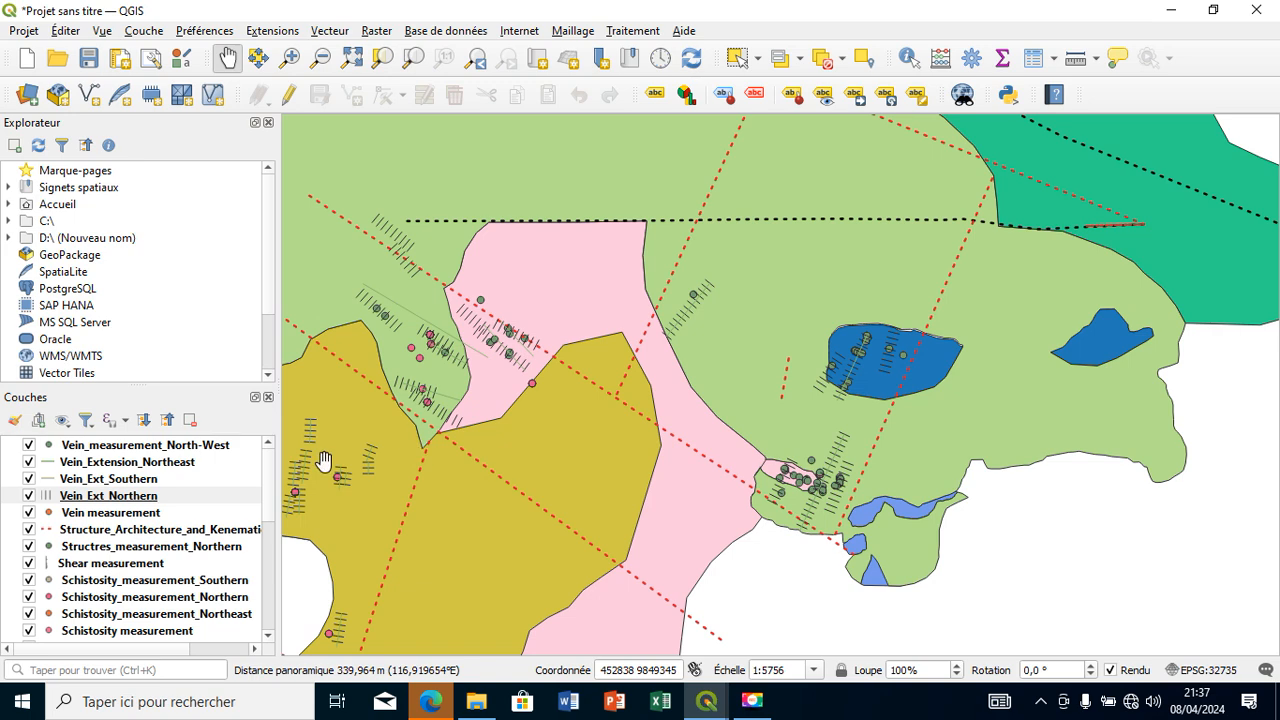
{"action": "left_click", "coordinate": [93, 551]}
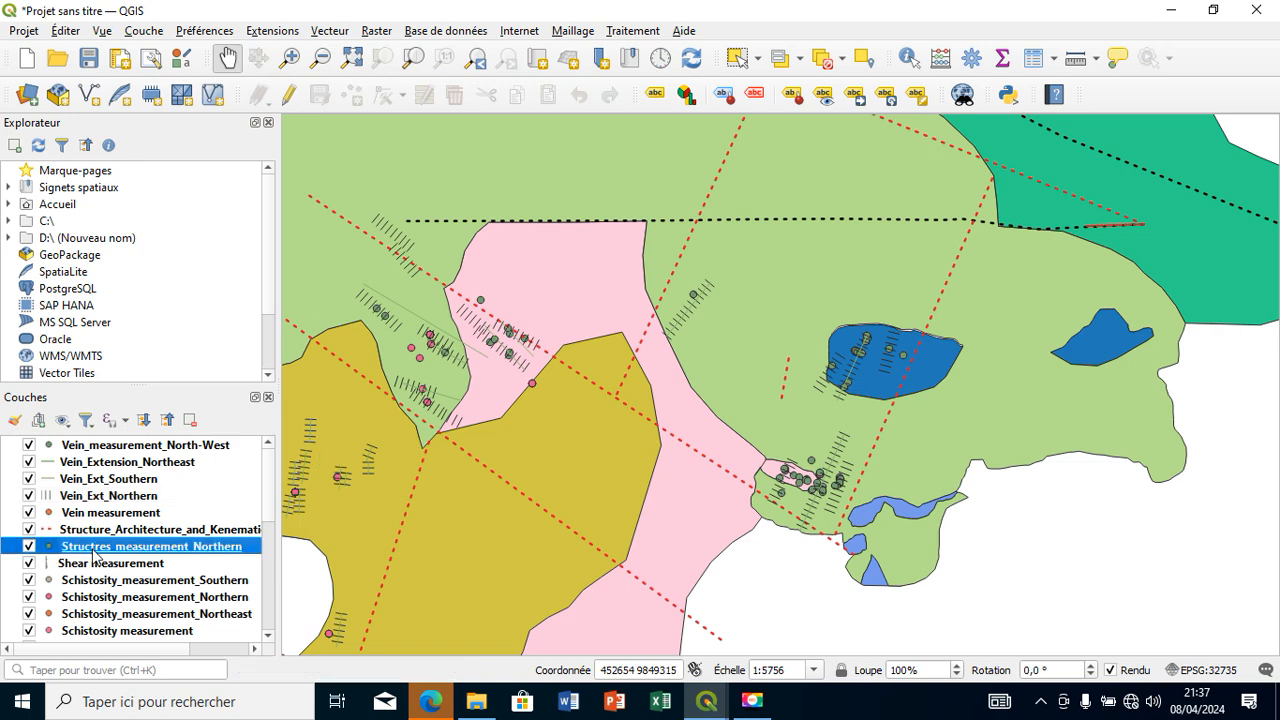
{"action": "right_click", "coordinate": [96, 556]}
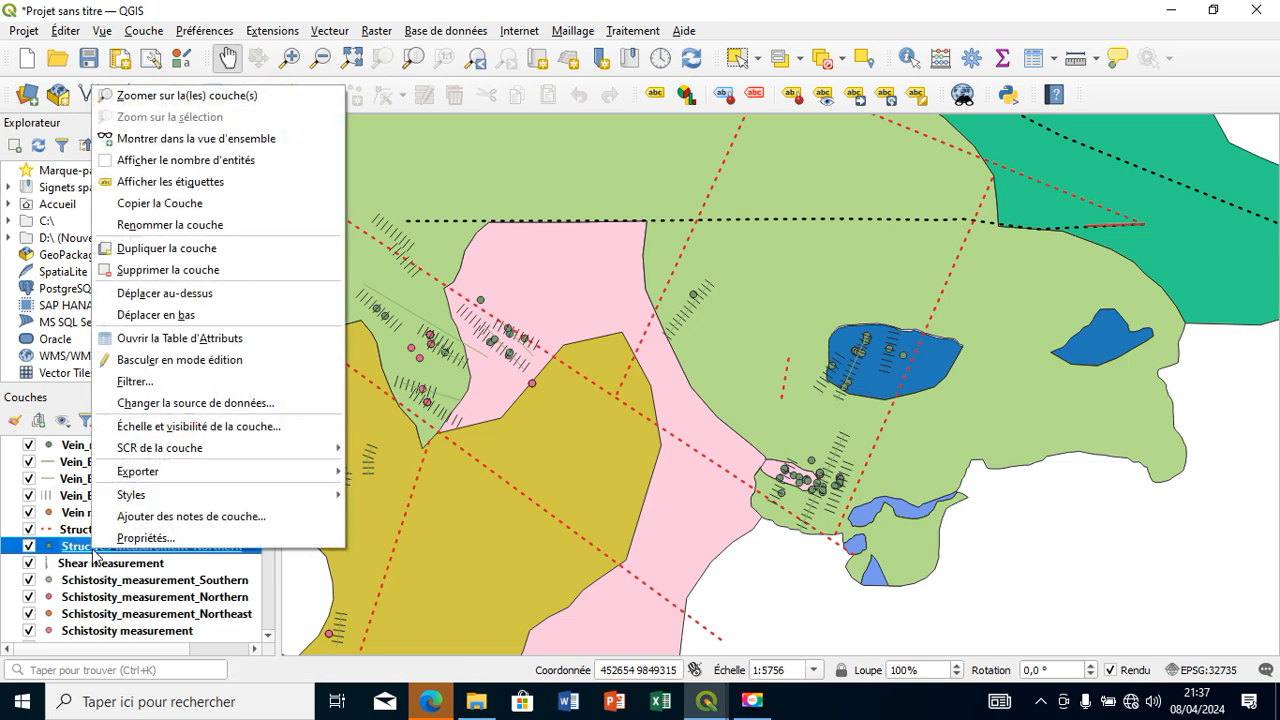
{"action": "left_click", "coordinate": [133, 540]}
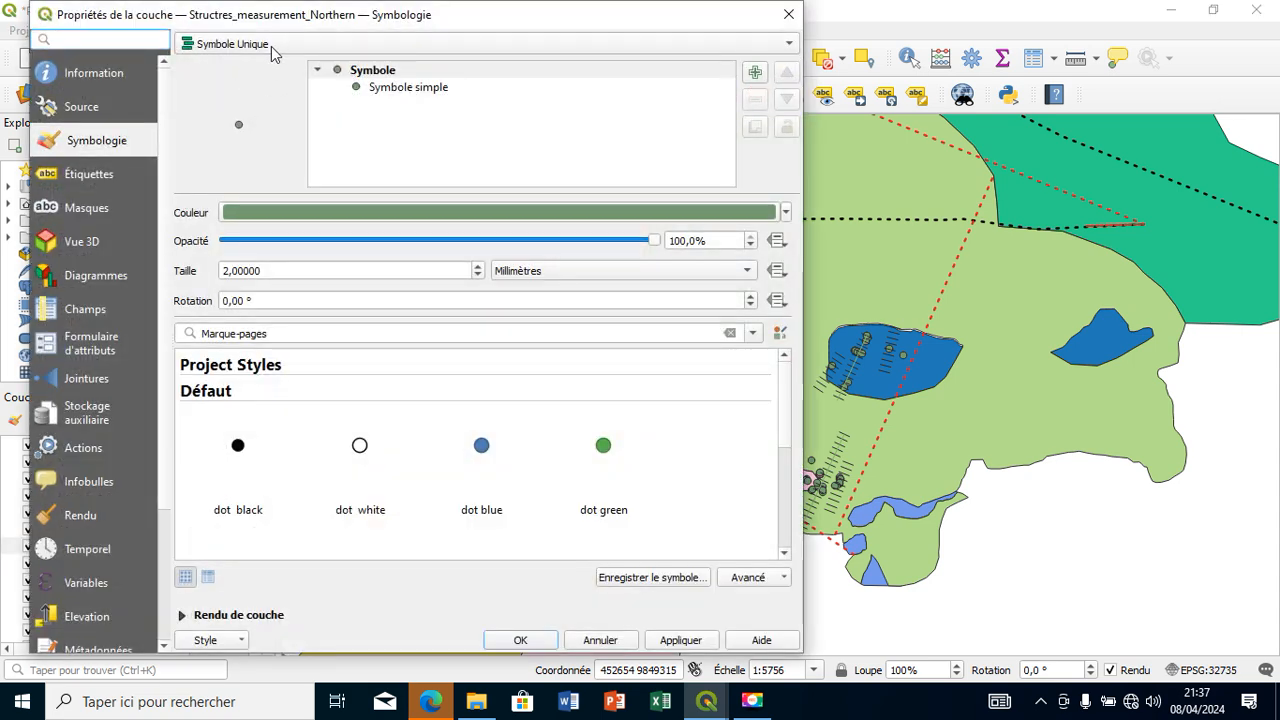
{"action": "left_click", "coordinate": [271, 46]}
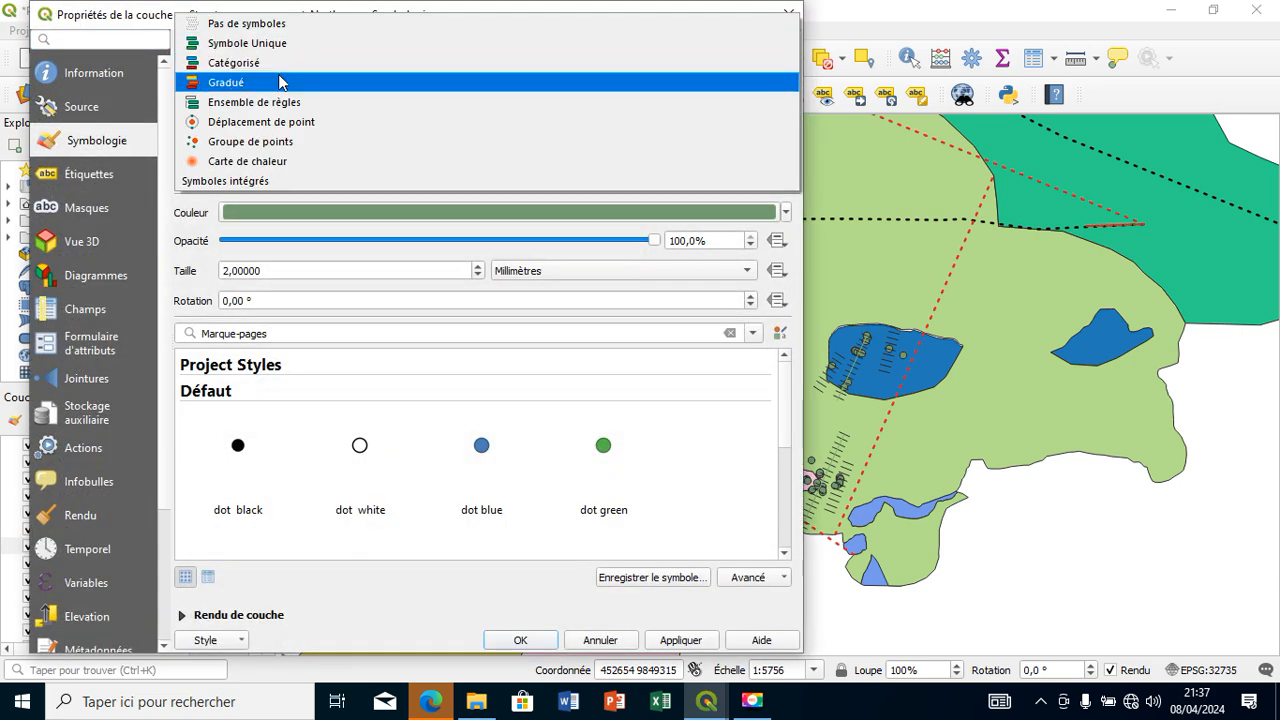
{"action": "left_click", "coordinate": [269, 60]}
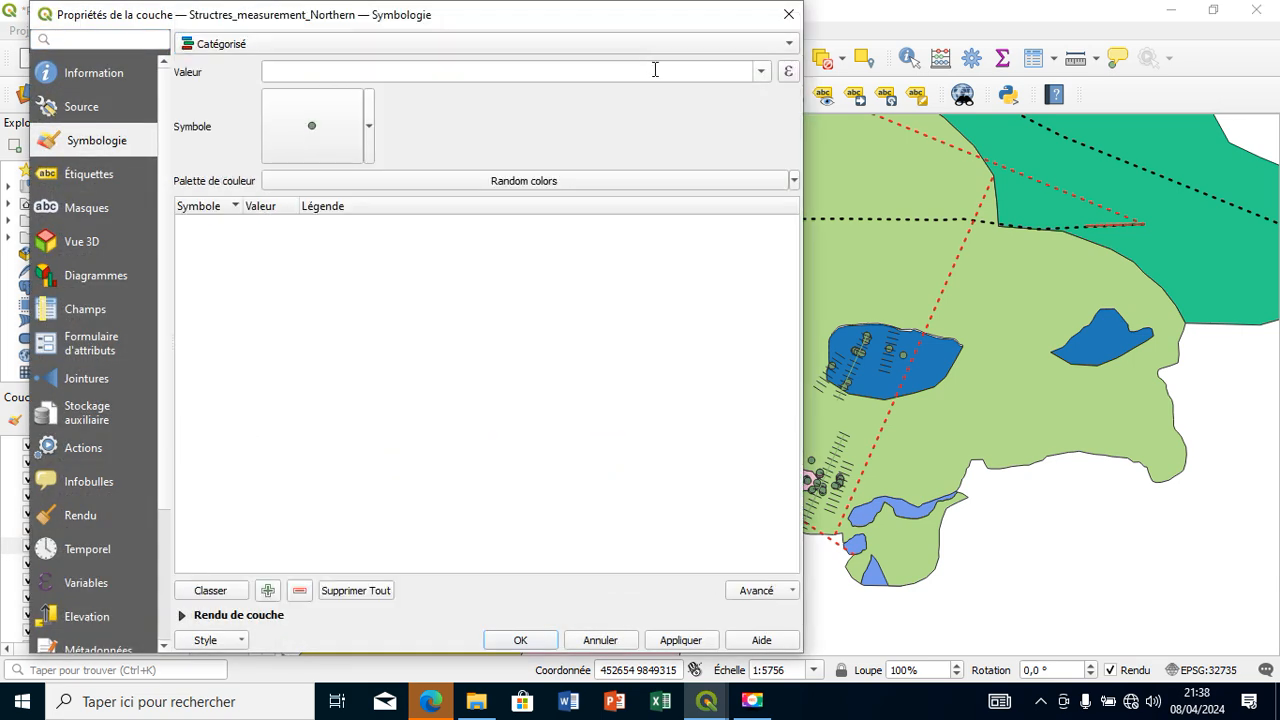
- Classify the layer's symbols by the Structure field and delete the category for all other values
{"action": "left_click", "coordinate": [763, 71]}
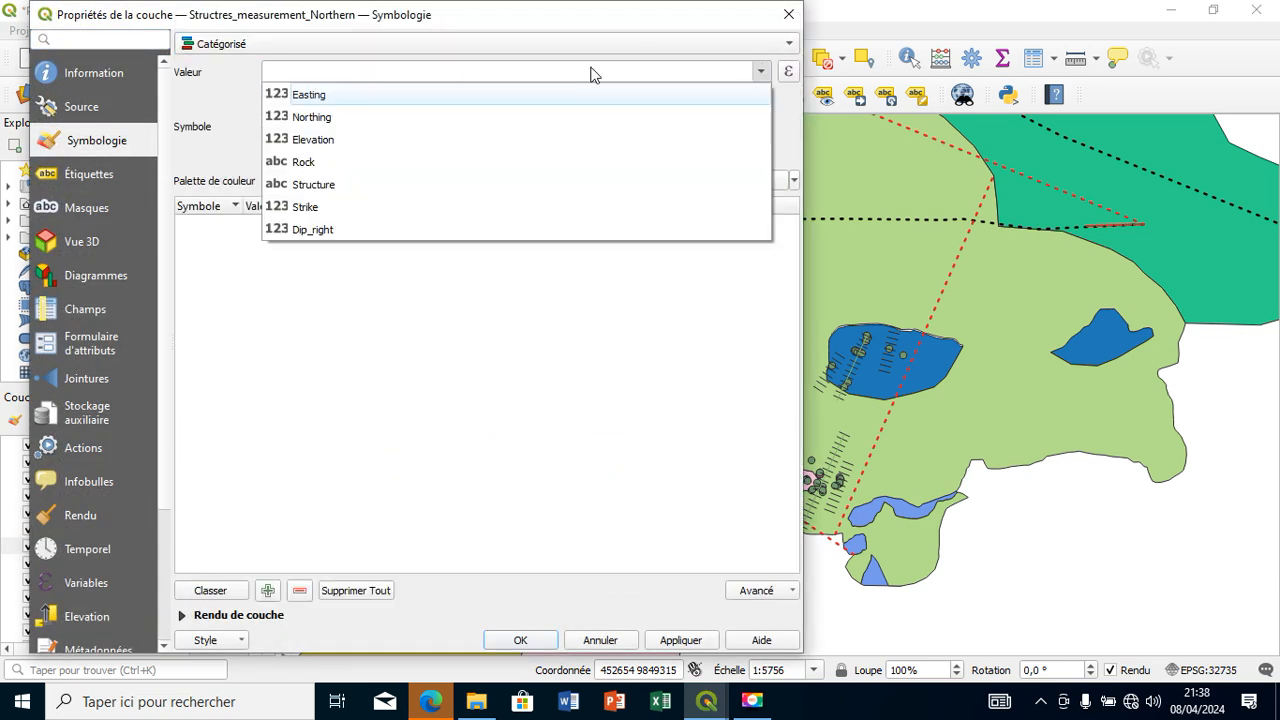
{"action": "left_click", "coordinate": [373, 185]}
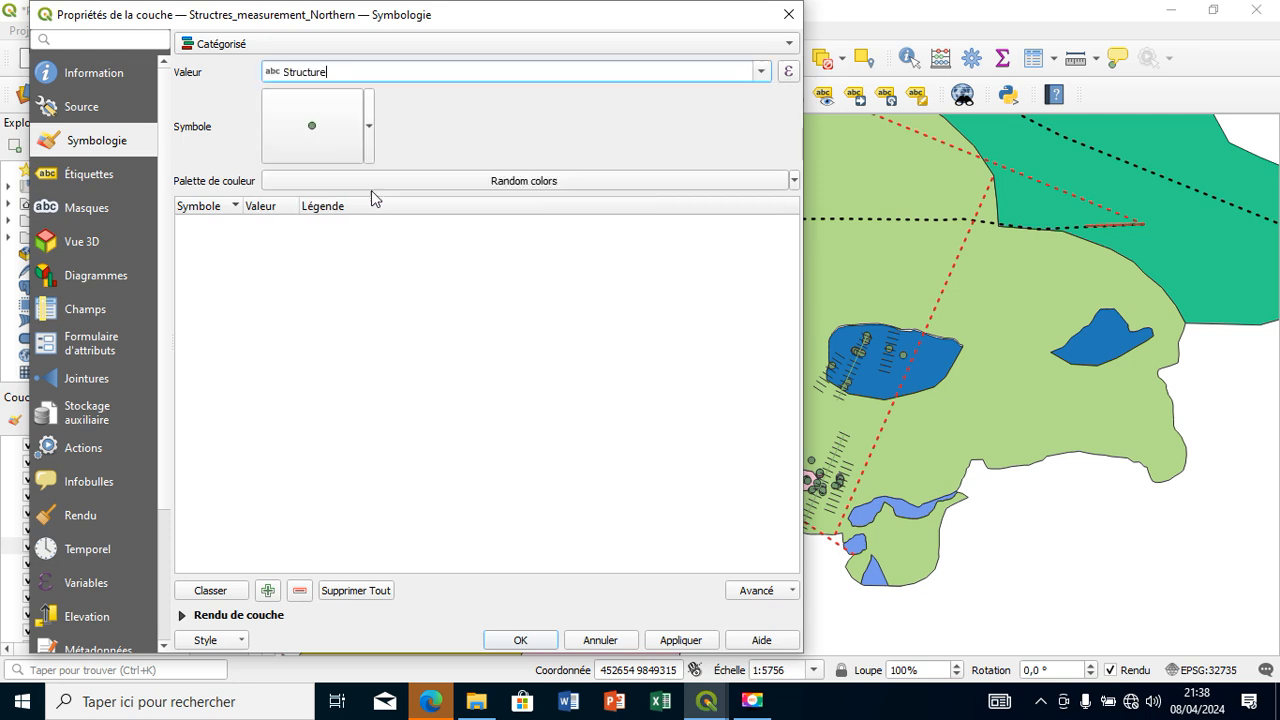
{"action": "left_click", "coordinate": [213, 590]}
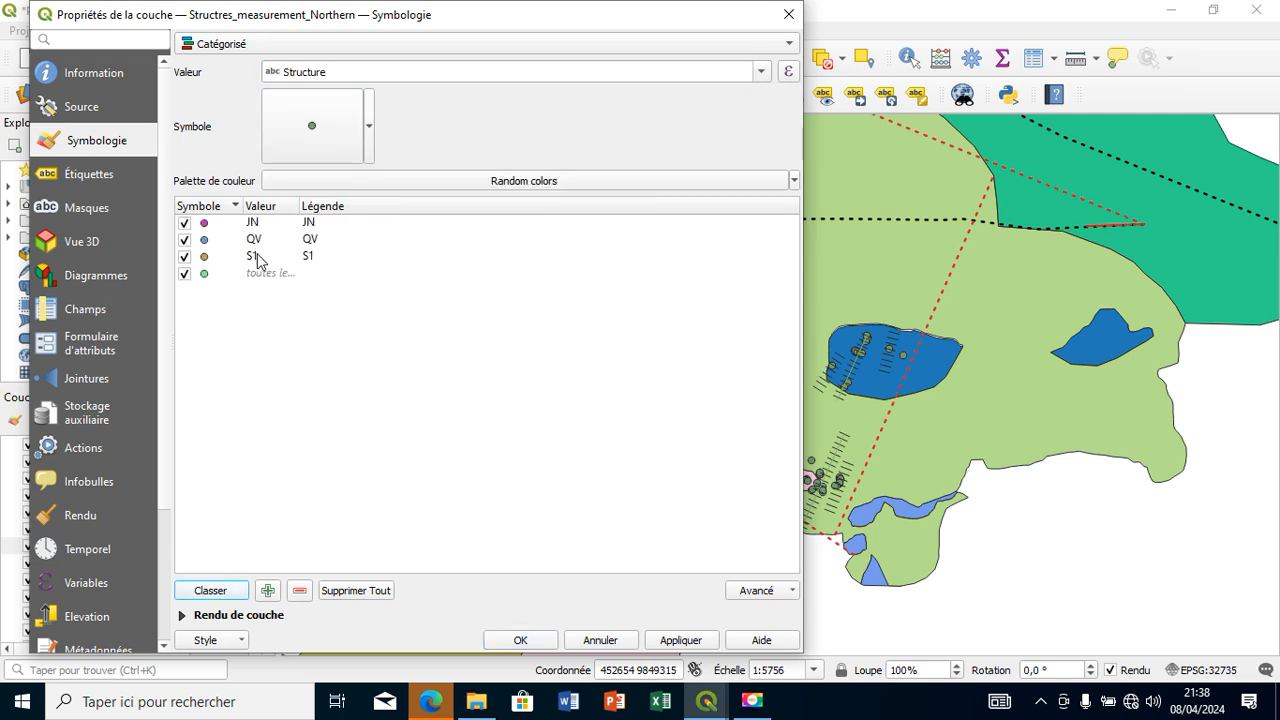
{"action": "left_click", "coordinate": [261, 274]}
{"action": "left_click", "coordinate": [299, 590]}
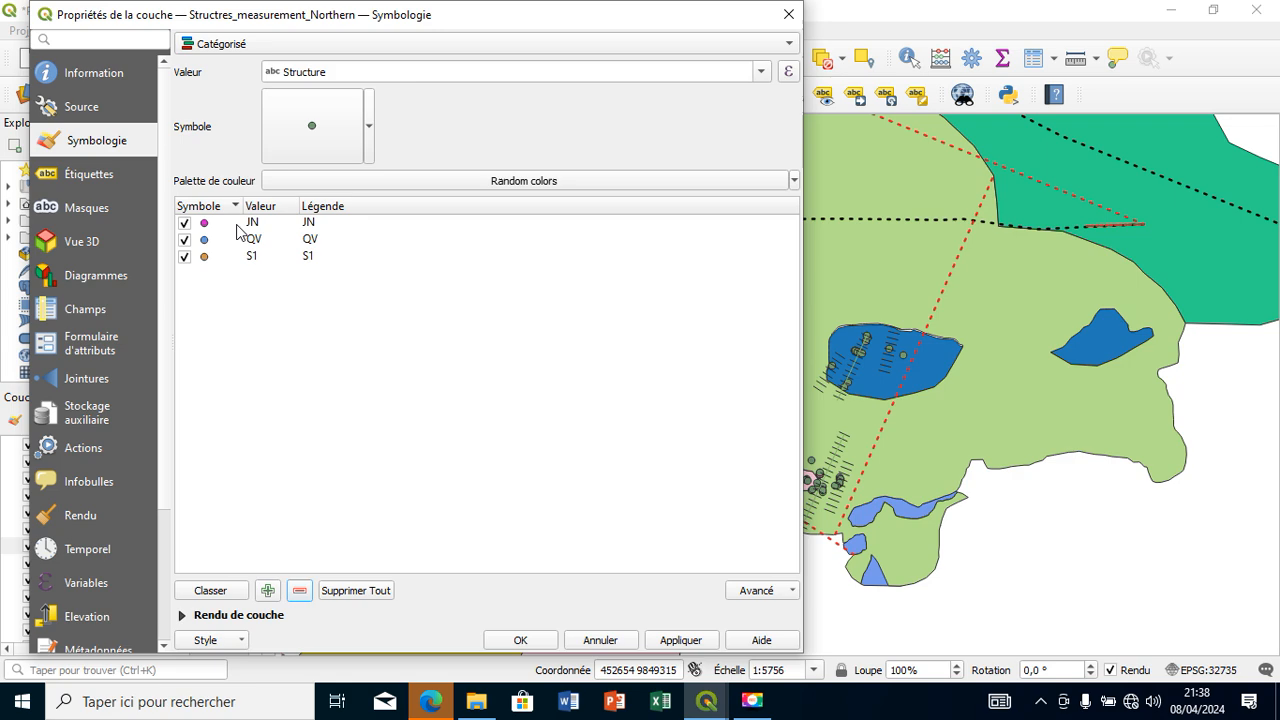
- Change the JN category's simple marker to an SVG symbol (Symbole SVG)
{"action": "double_click", "coordinate": [210, 224]}
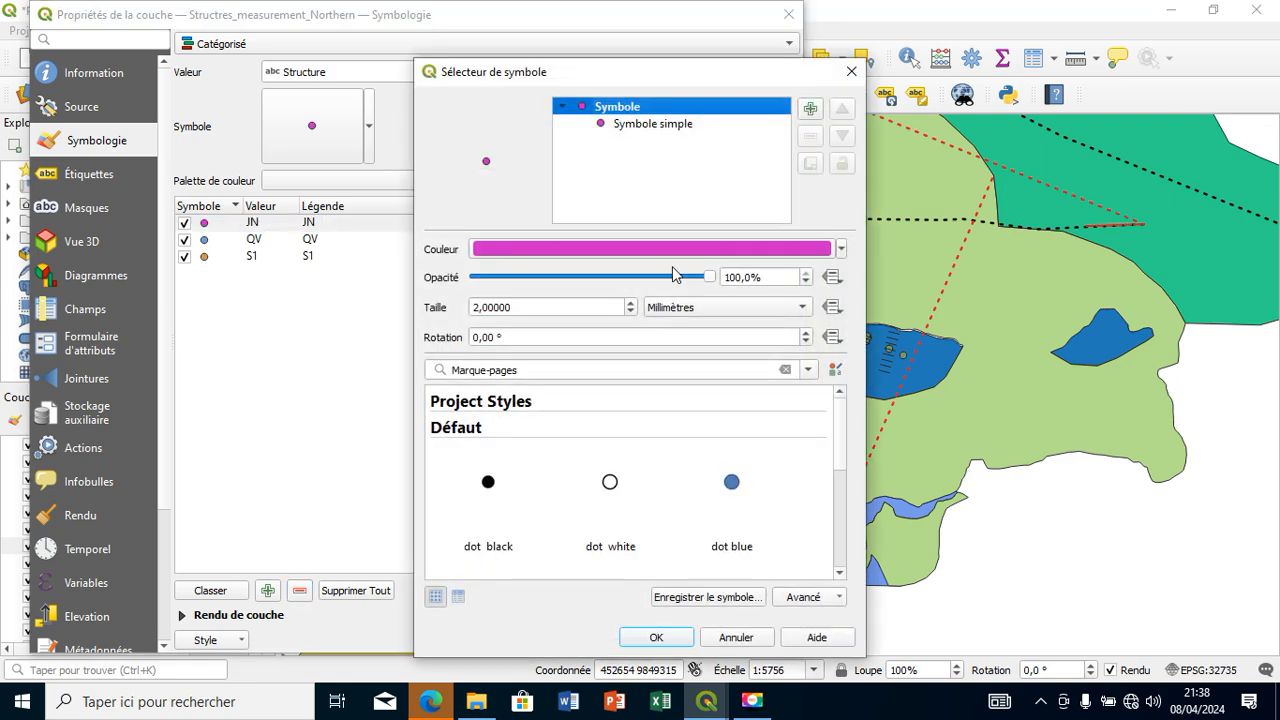
{"action": "left_click", "coordinate": [645, 126]}
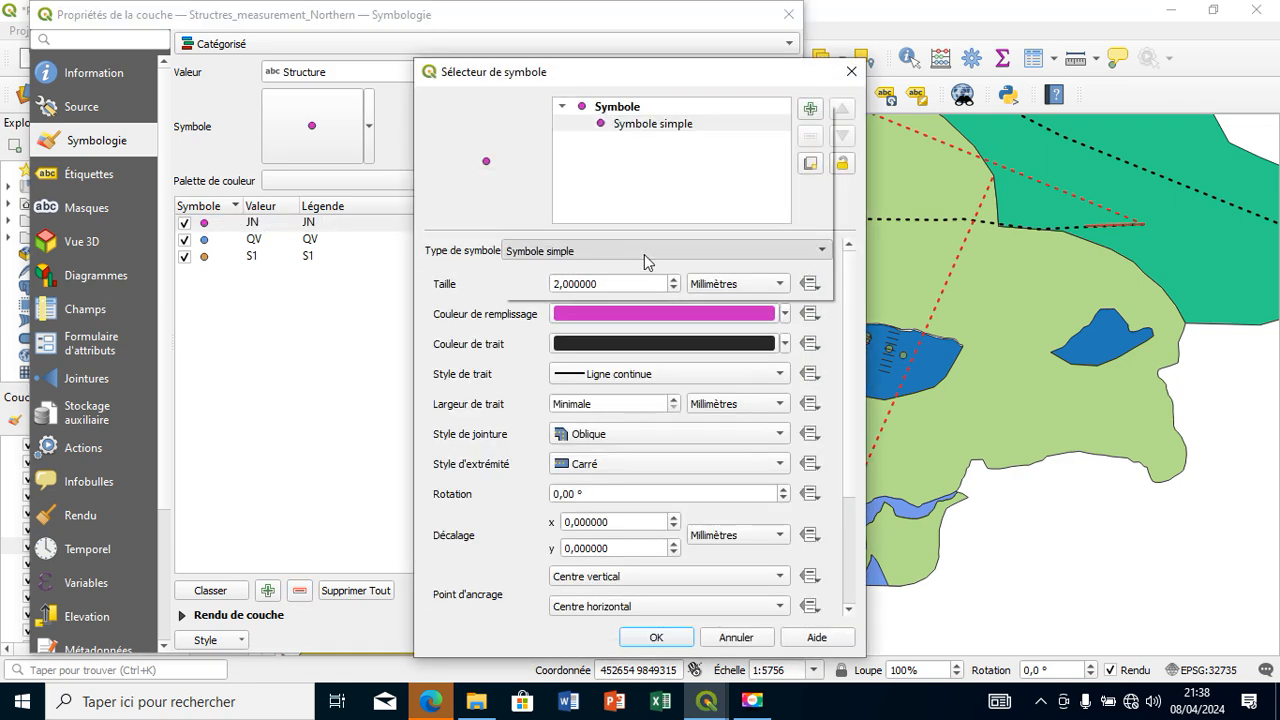
{"action": "left_click", "coordinate": [651, 251]}
{"action": "key", "text": "Escape"}
{"action": "left_click", "coordinate": [627, 271]}
{"action": "left_click", "coordinate": [850, 552]}
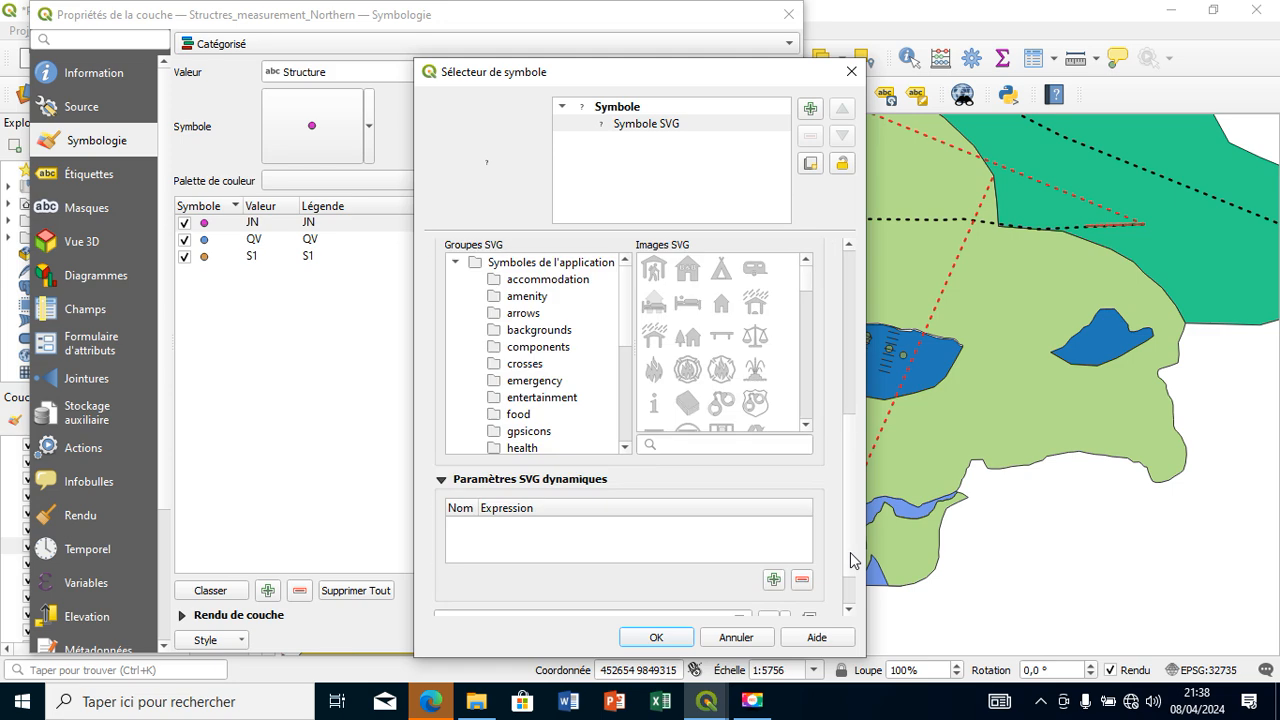
{"action": "left_click", "coordinate": [846, 585]}
- Search the svg folder for joint symbols and load 4.3.8 - sm inclined joint SD2 from the Joints folder for the JN category
{"action": "left_click", "coordinate": [768, 559]}
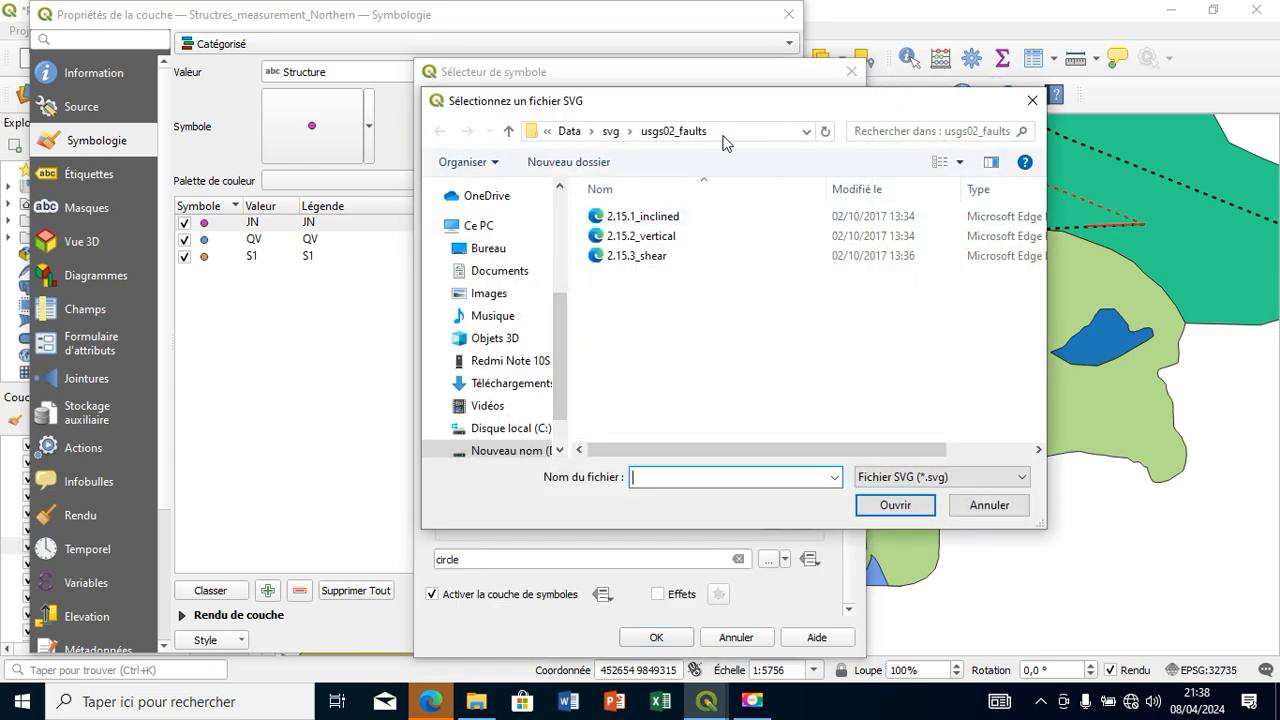
{"action": "left_click", "coordinate": [508, 131]}
{"action": "left_click", "coordinate": [945, 130]}
{"action": "type", "text": "joi"}
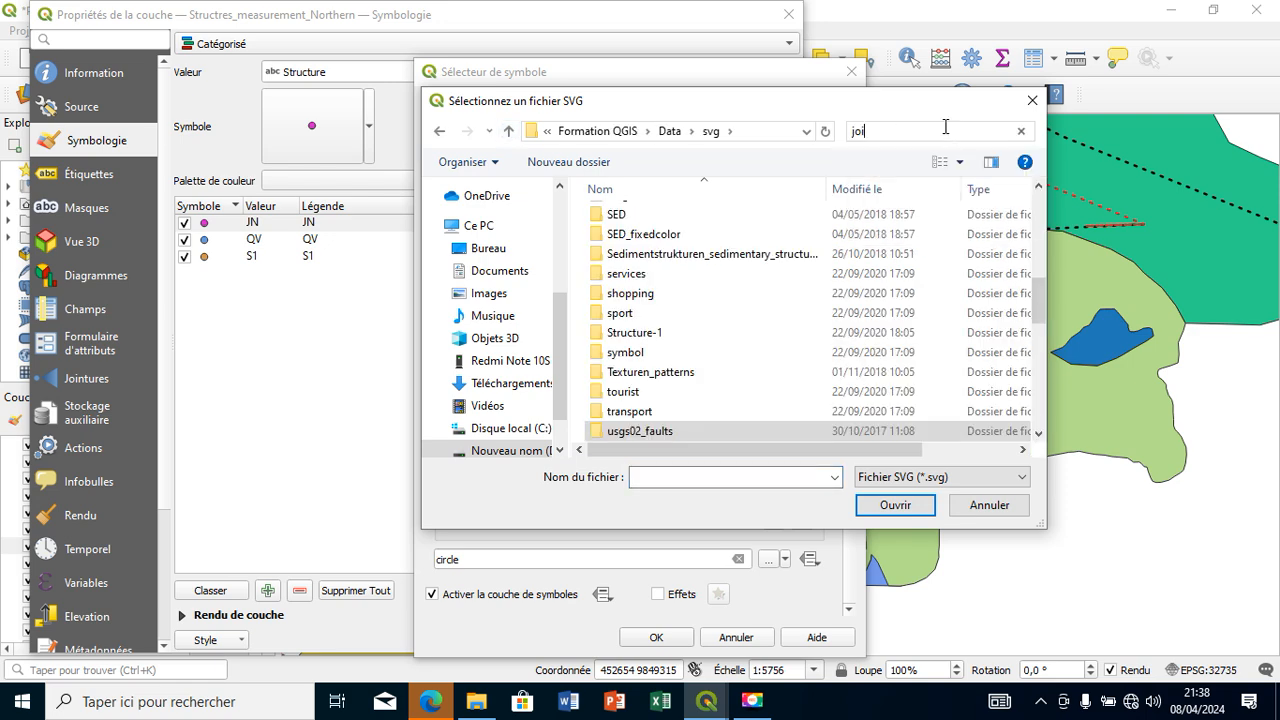
{"action": "type", "text": "t"}
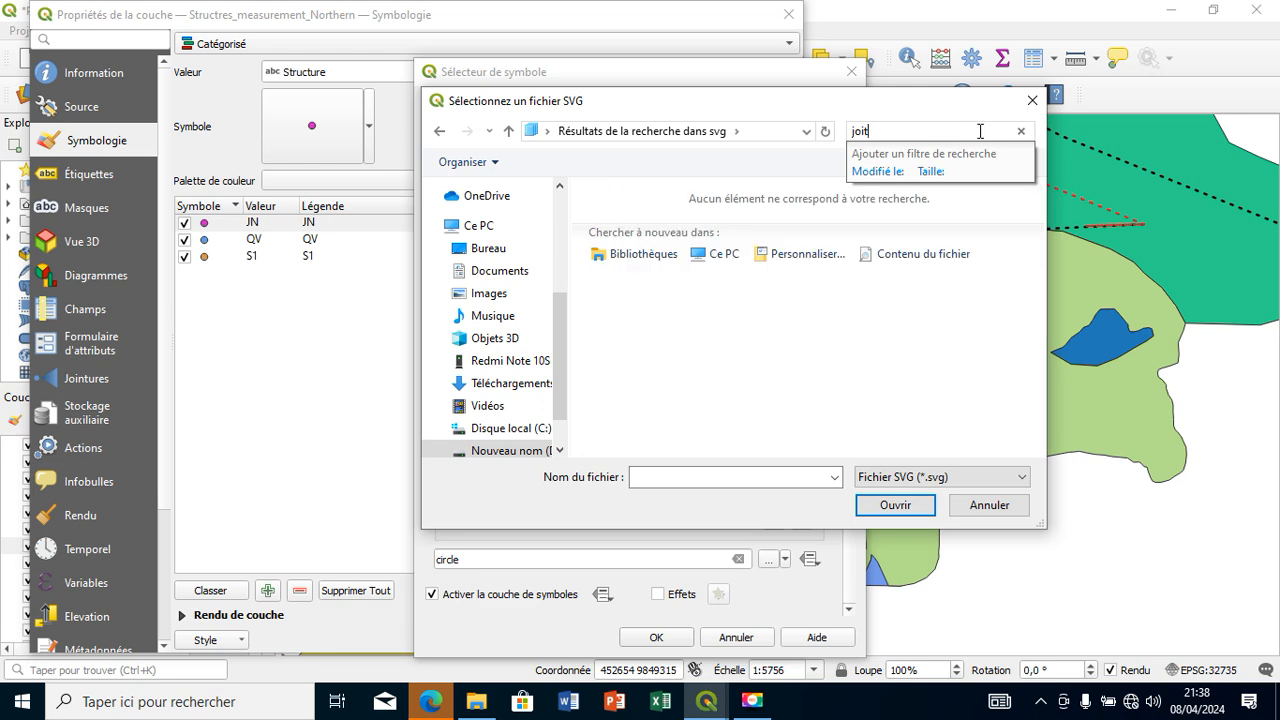
{"action": "double_click", "coordinate": [829, 211]}
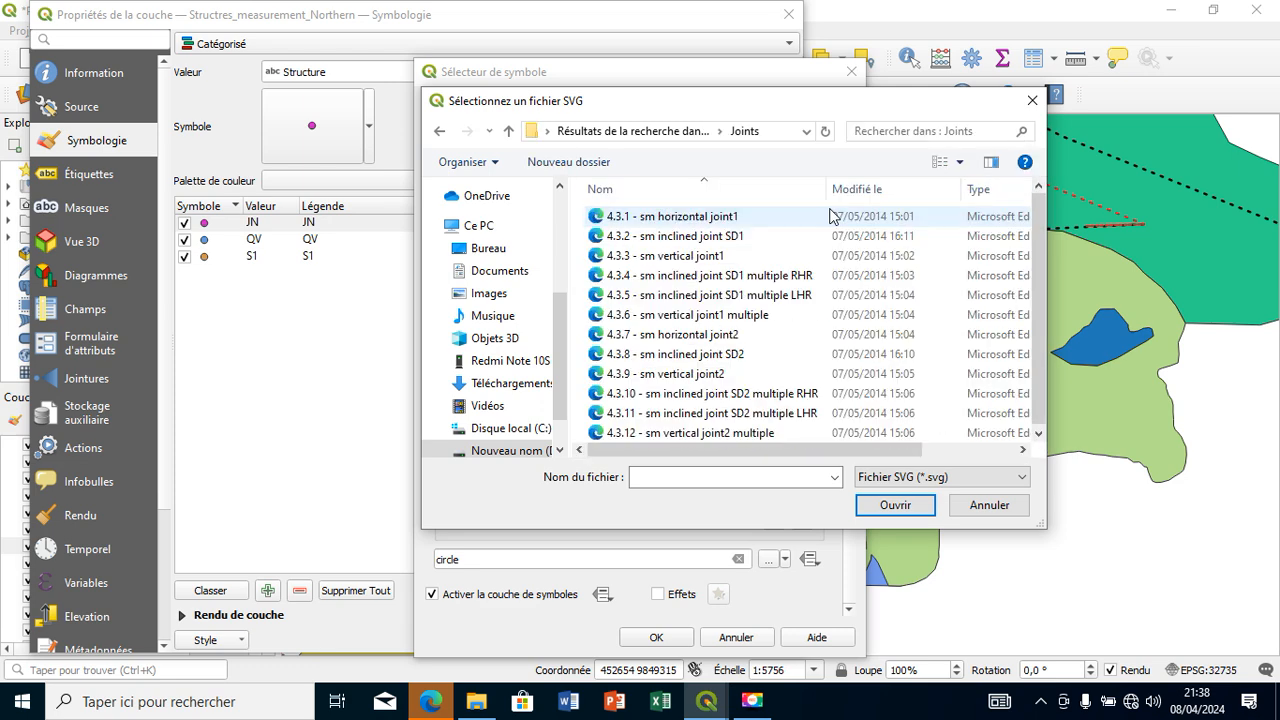
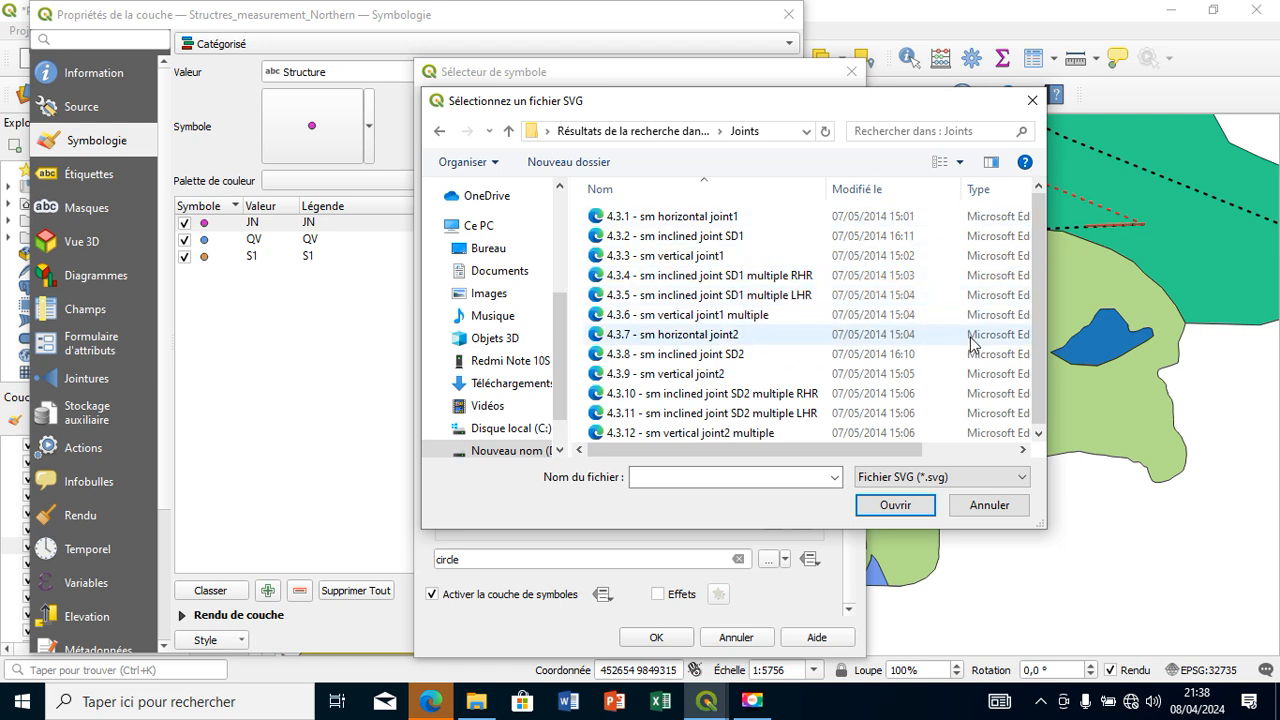
{"action": "left_click", "coordinate": [1038, 433]}
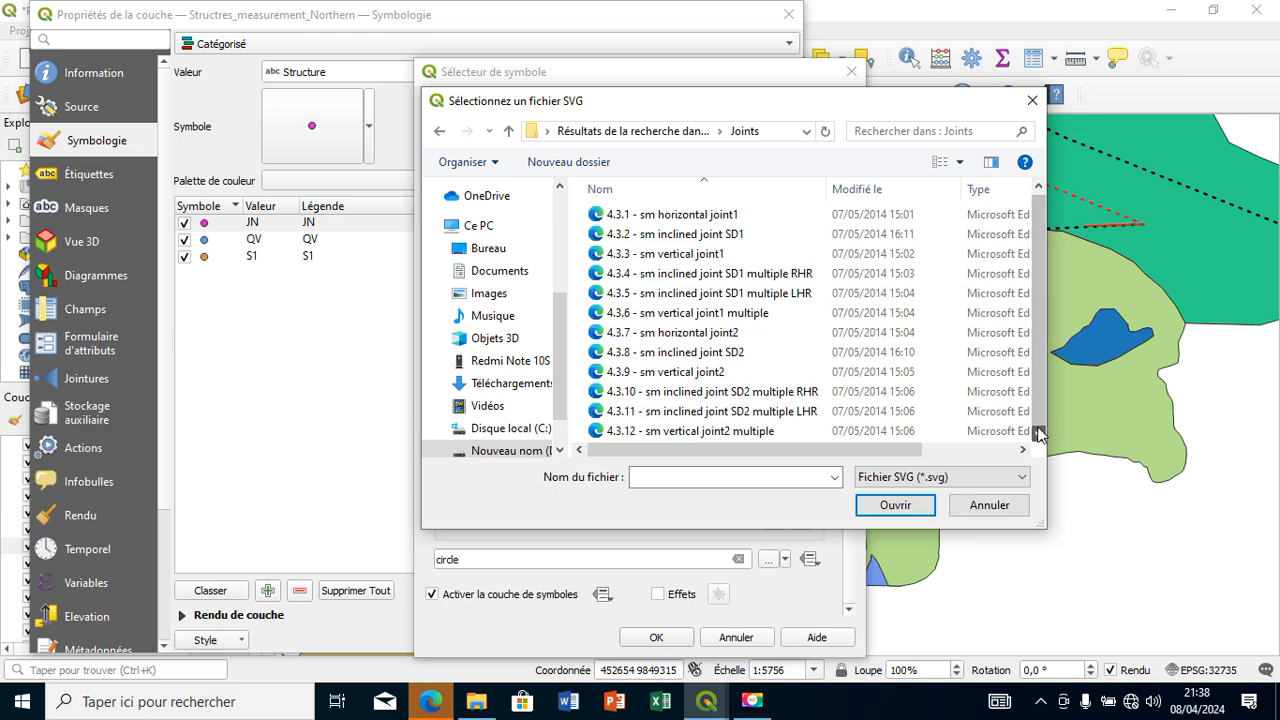
{"action": "left_click", "coordinate": [787, 356]}
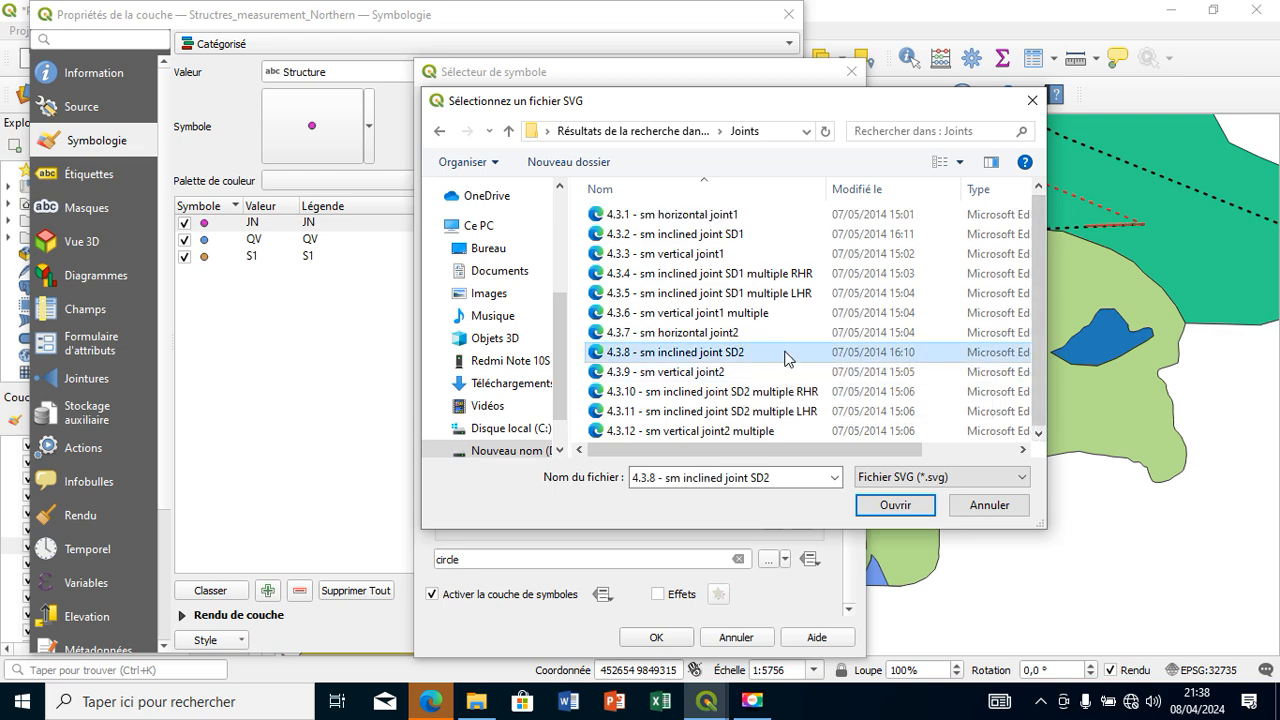
{"action": "left_click", "coordinate": [894, 505]}
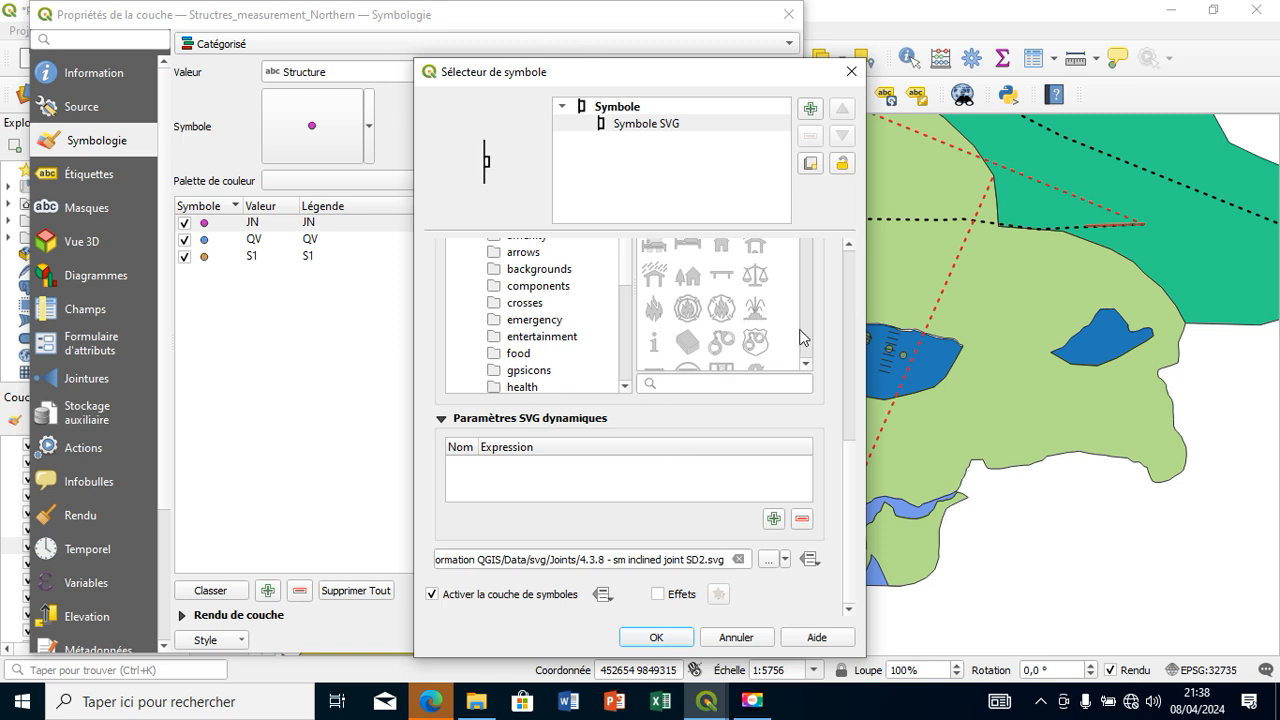
- Set the JN joint symbol's height to 11.103176 mm
{"action": "scroll", "coordinate": [847, 357], "scroll_direction": "up", "scroll_amount": 5}
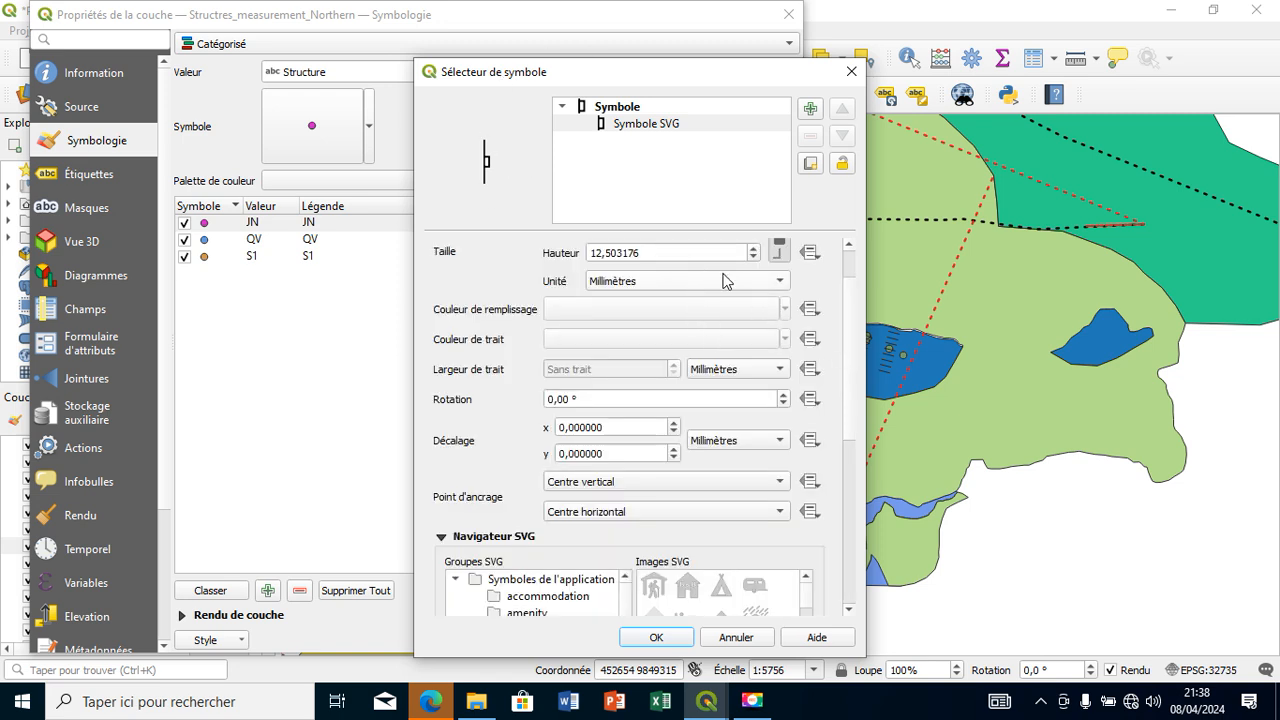
{"action": "left_click", "coordinate": [753, 249]}
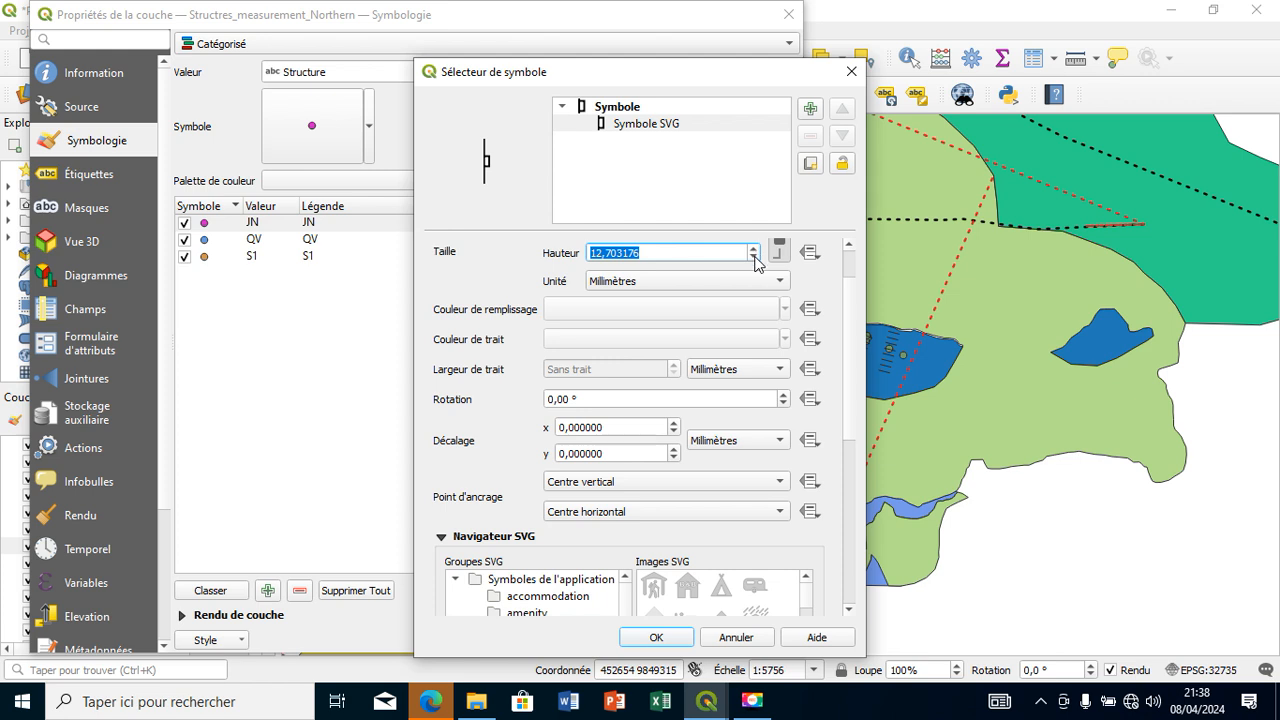
{"action": "left_click", "coordinate": [754, 258]}
- Drive the JN symbol's rotation from the Strike field, then confirm the symbol and apply it to the layer
{"action": "left_click", "coordinate": [810, 400]}
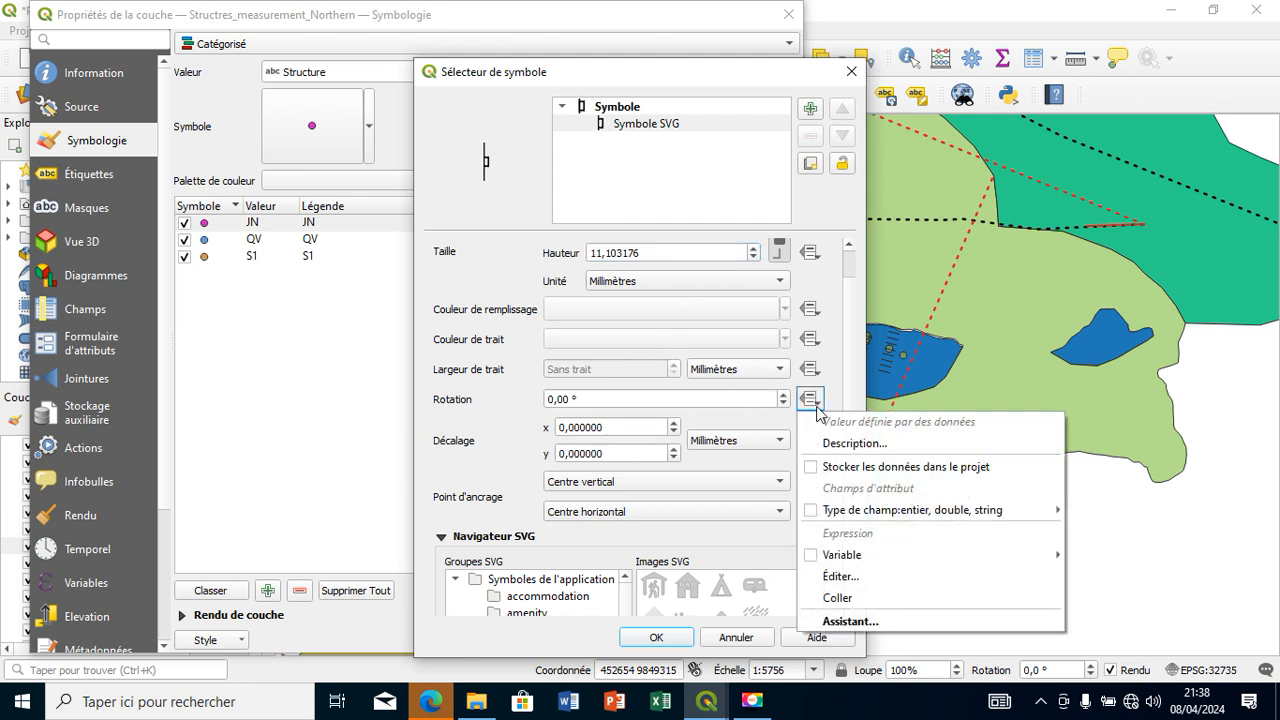
{"action": "mouse_move", "coordinate": [925, 514]}
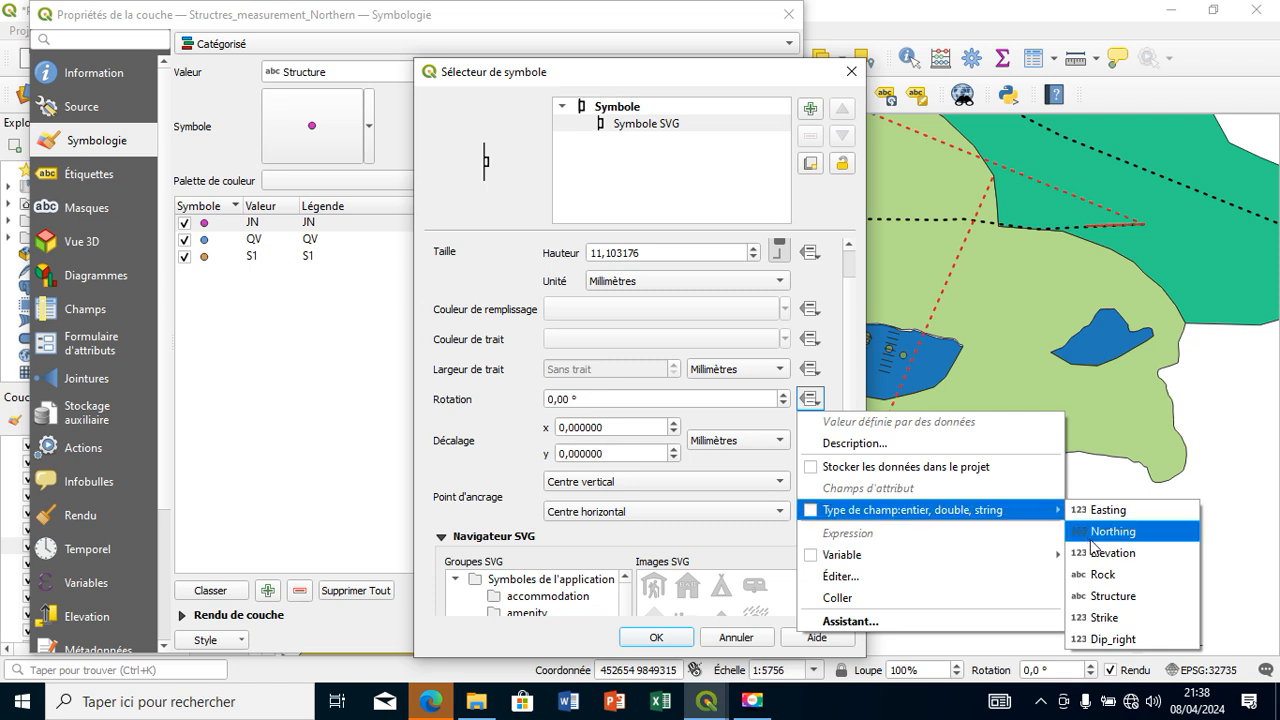
{"action": "left_click", "coordinate": [1110, 618]}
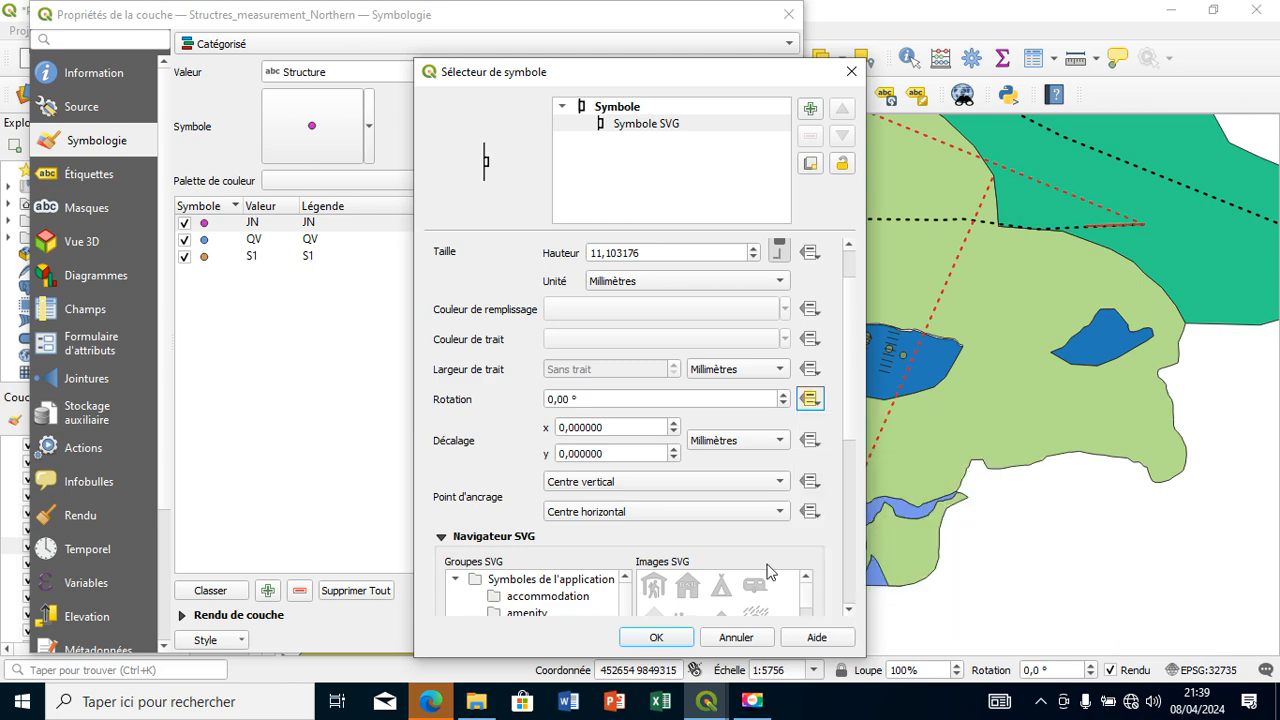
{"action": "left_click", "coordinate": [658, 638]}
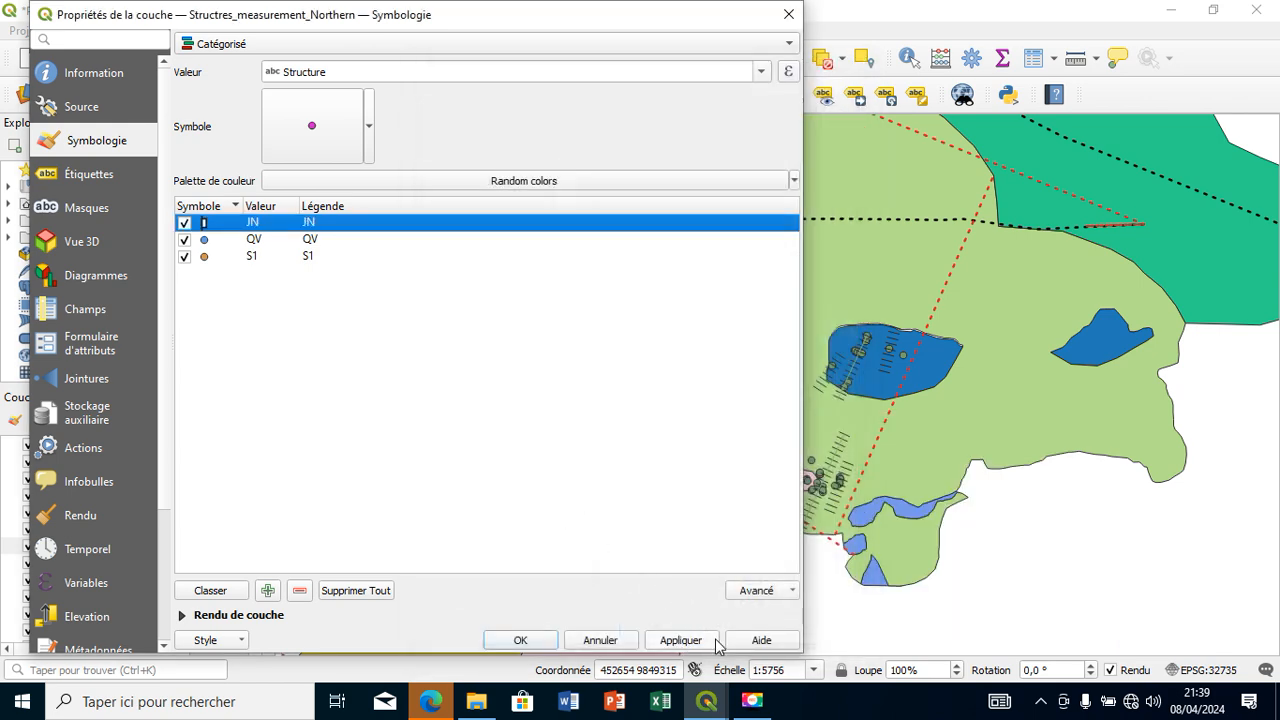
{"action": "left_click", "coordinate": [711, 640]}
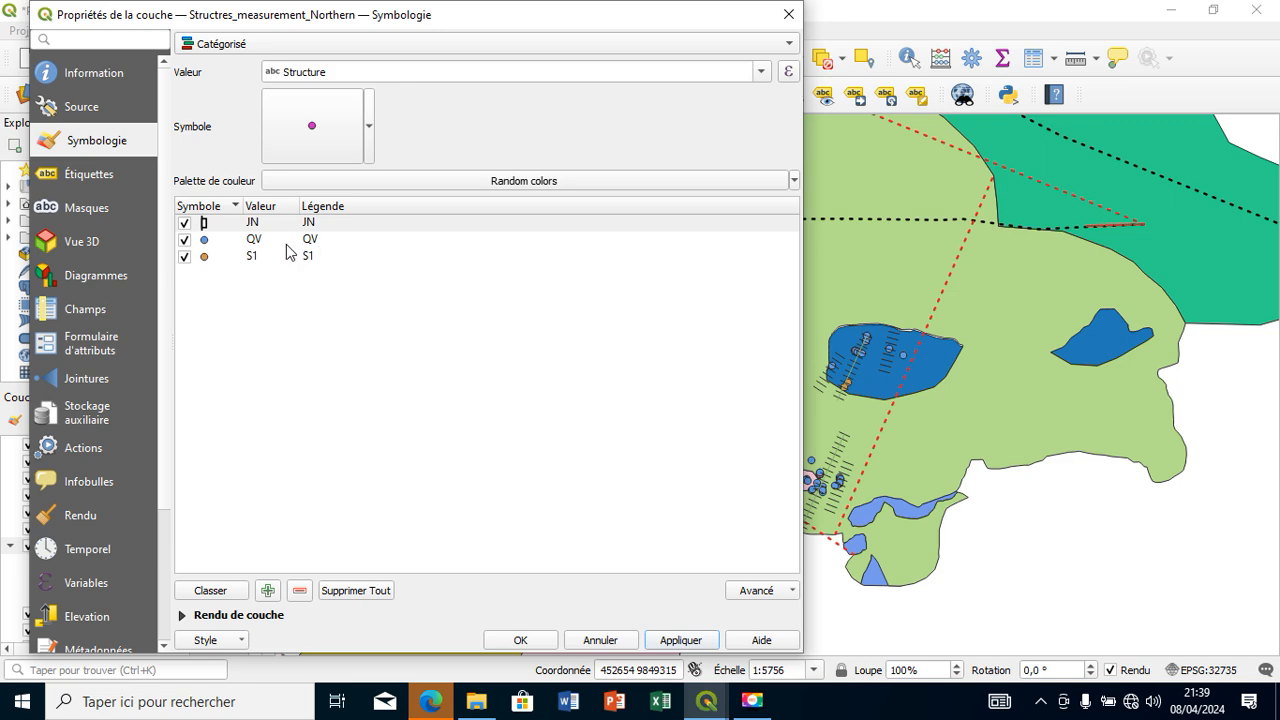
- Change the QV category's simple marker to an SVG symbol (Symbole SVG)
{"action": "double_click", "coordinate": [205, 241]}
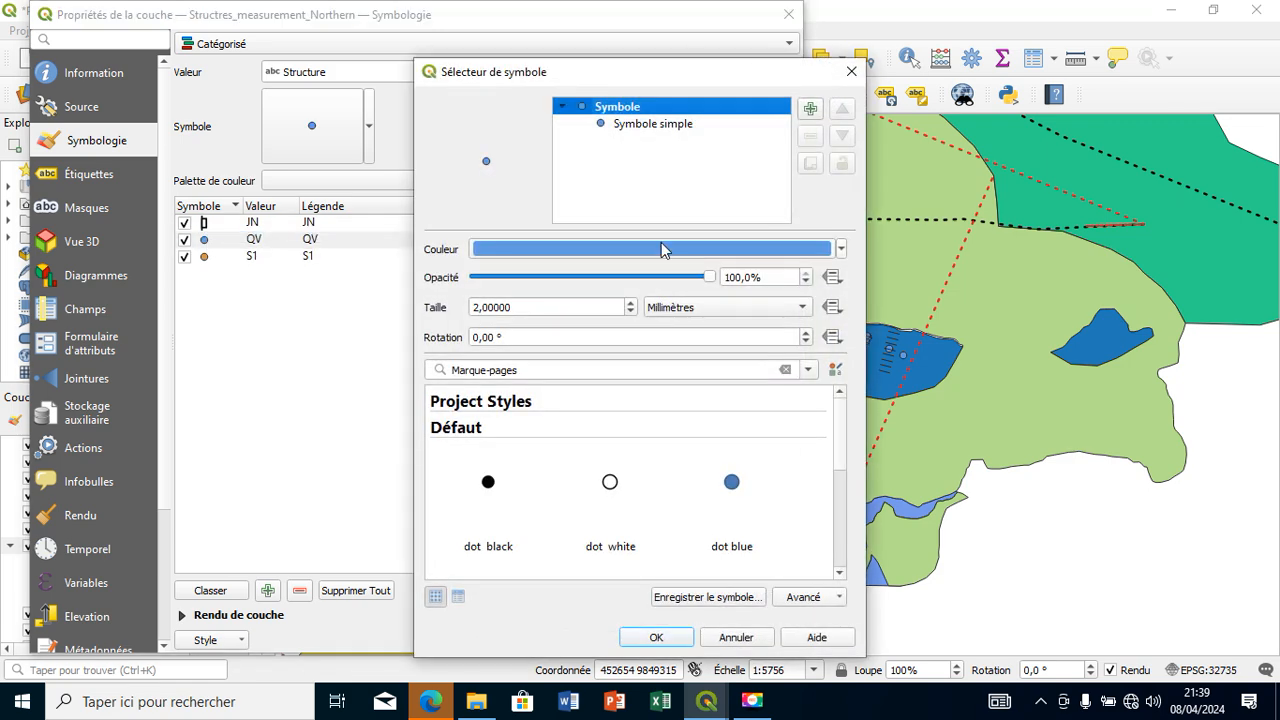
{"action": "left_click", "coordinate": [666, 128]}
{"action": "left_click", "coordinate": [660, 250]}
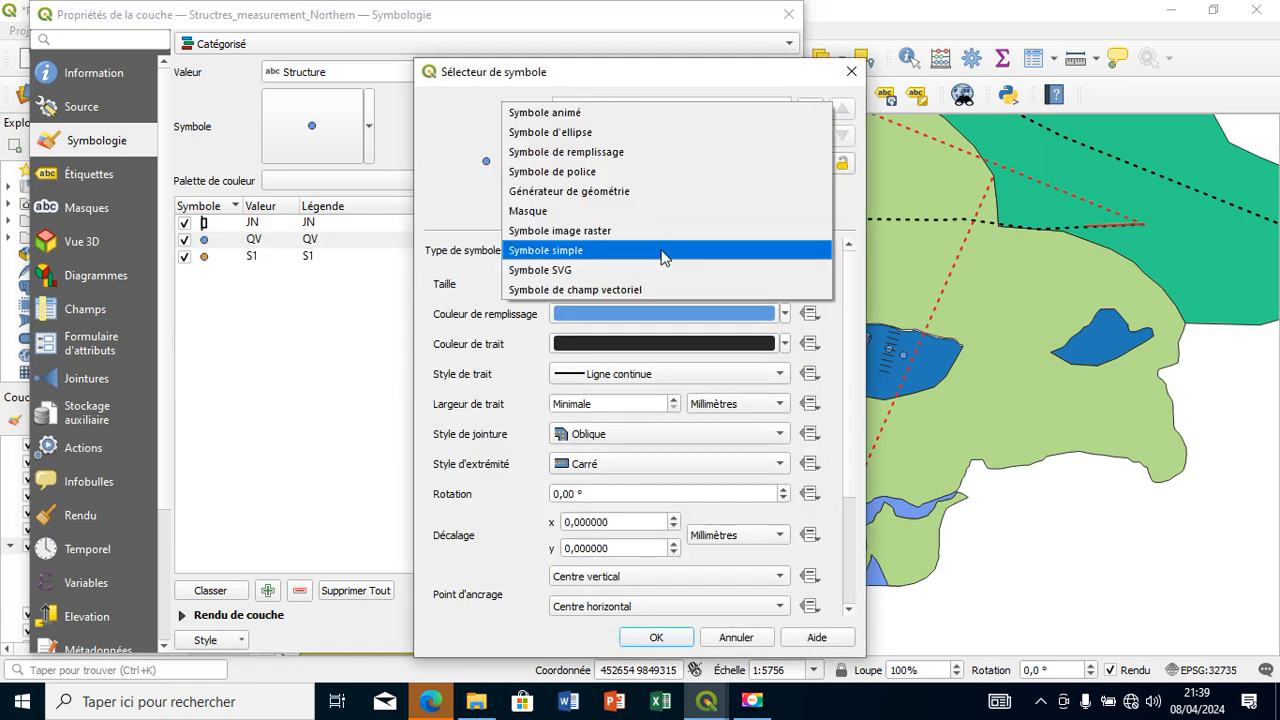
{"action": "left_click", "coordinate": [624, 271]}
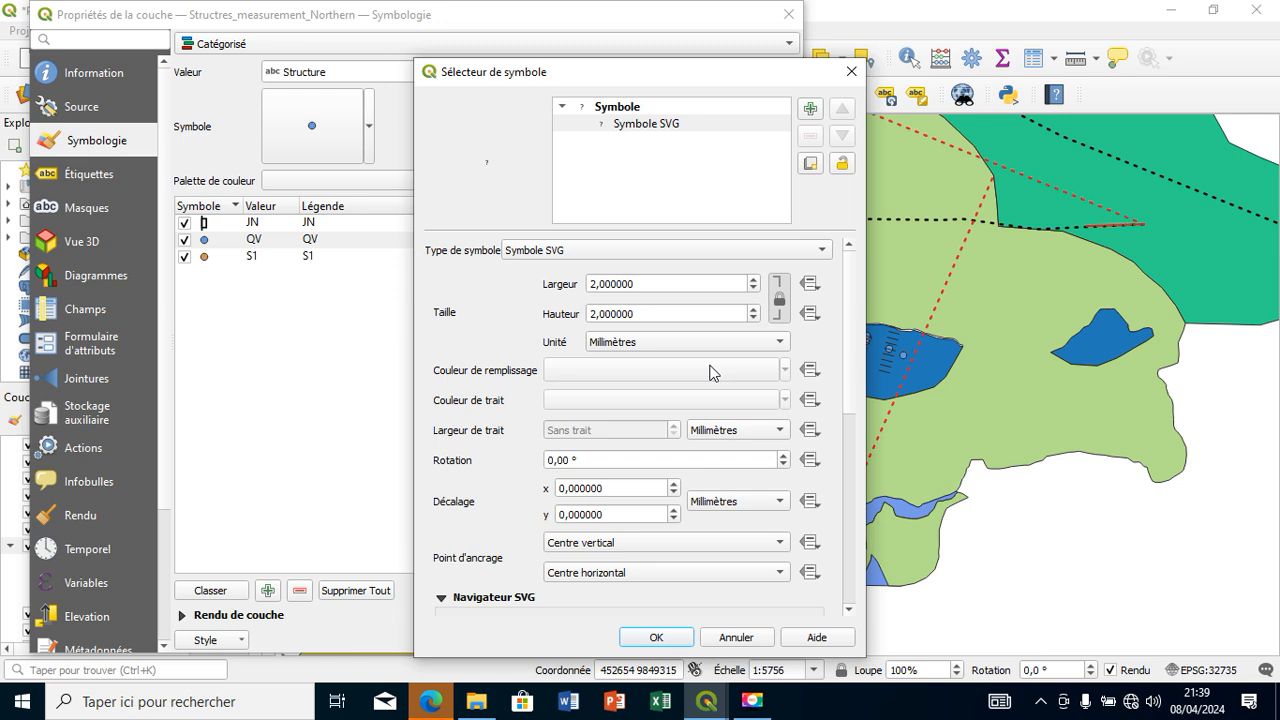
{"action": "left_click", "coordinate": [758, 258]}
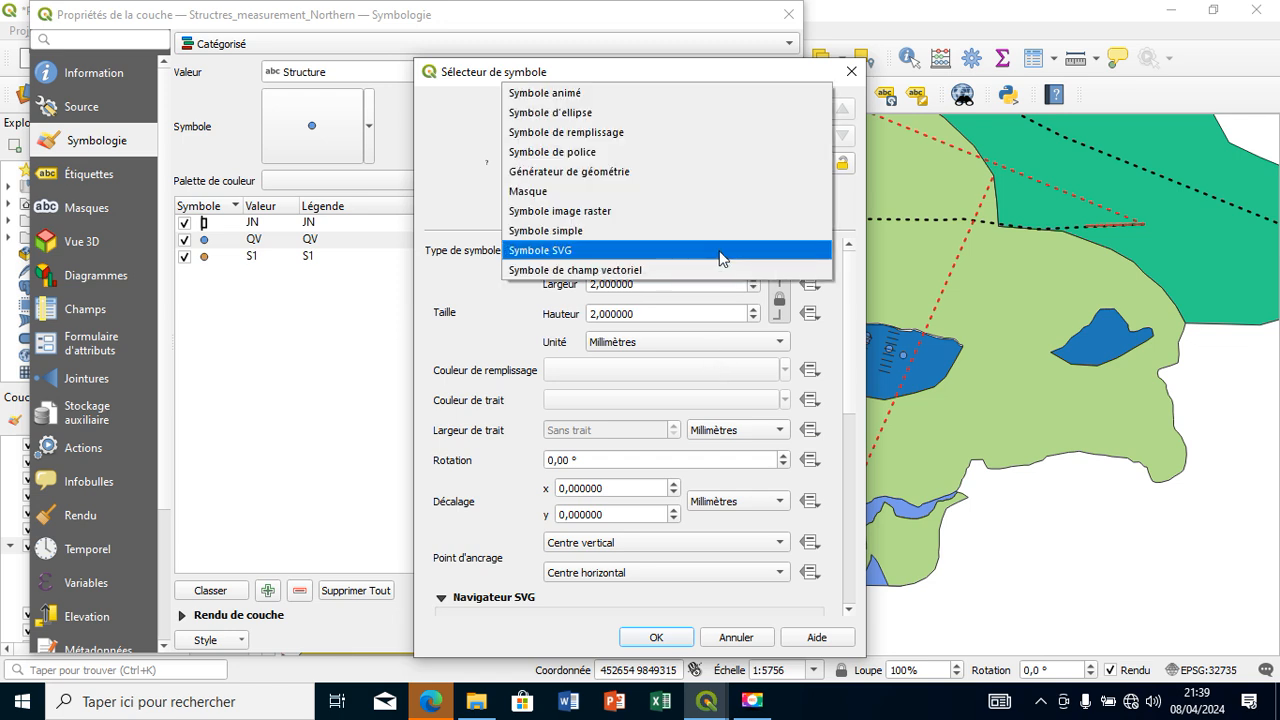
{"action": "left_click", "coordinate": [721, 252]}
- Search the svg folder for "vein" and load 19.1.12_vein_incl as the QV category's SVG image
{"action": "scroll", "coordinate": [855, 548], "scroll_direction": "down", "scroll_amount": 5}
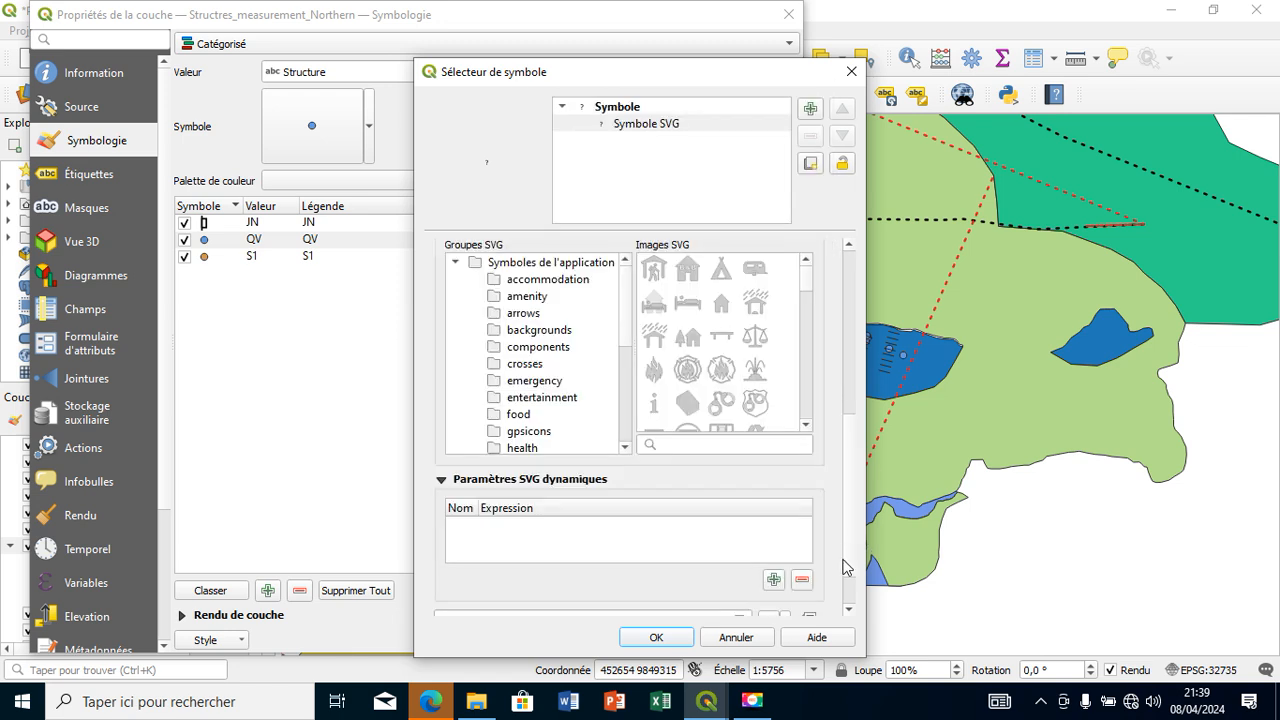
{"action": "scroll", "coordinate": [848, 588], "scroll_direction": "down", "scroll_amount": 2}
{"action": "left_click", "coordinate": [768, 559]}
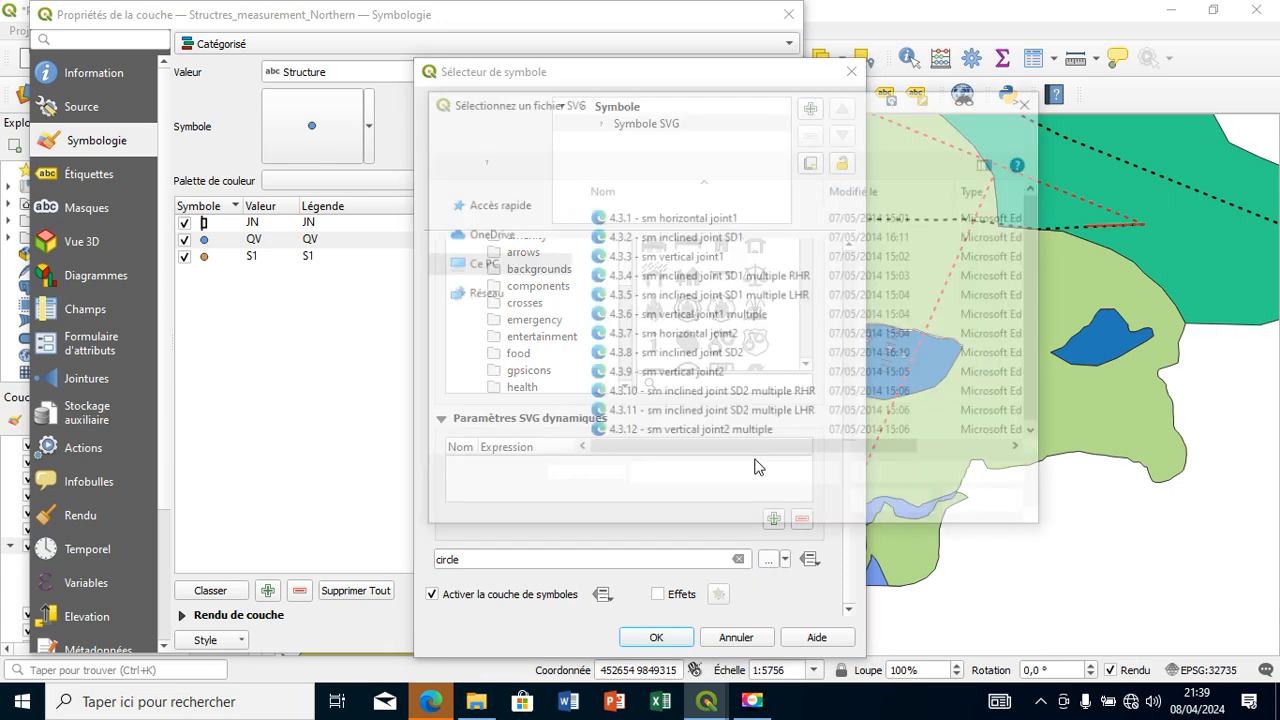
{"action": "left_click", "coordinate": [912, 128]}
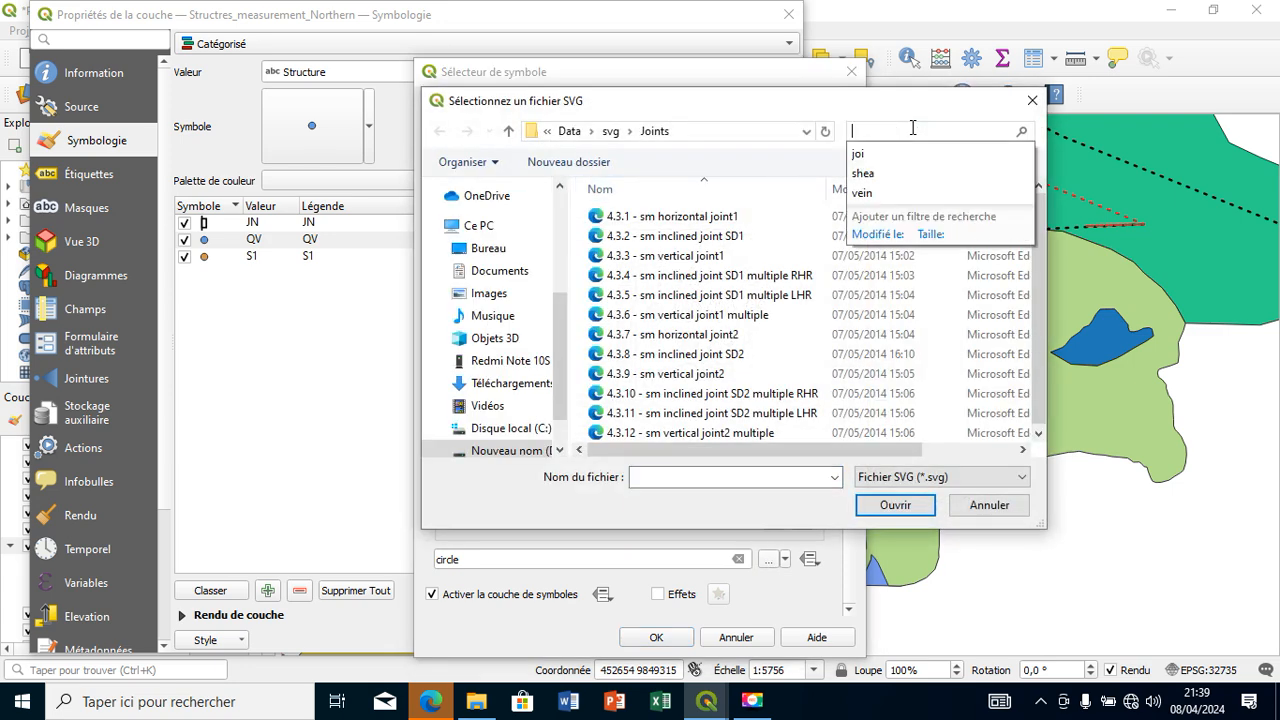
{"action": "left_click", "coordinate": [510, 131]}
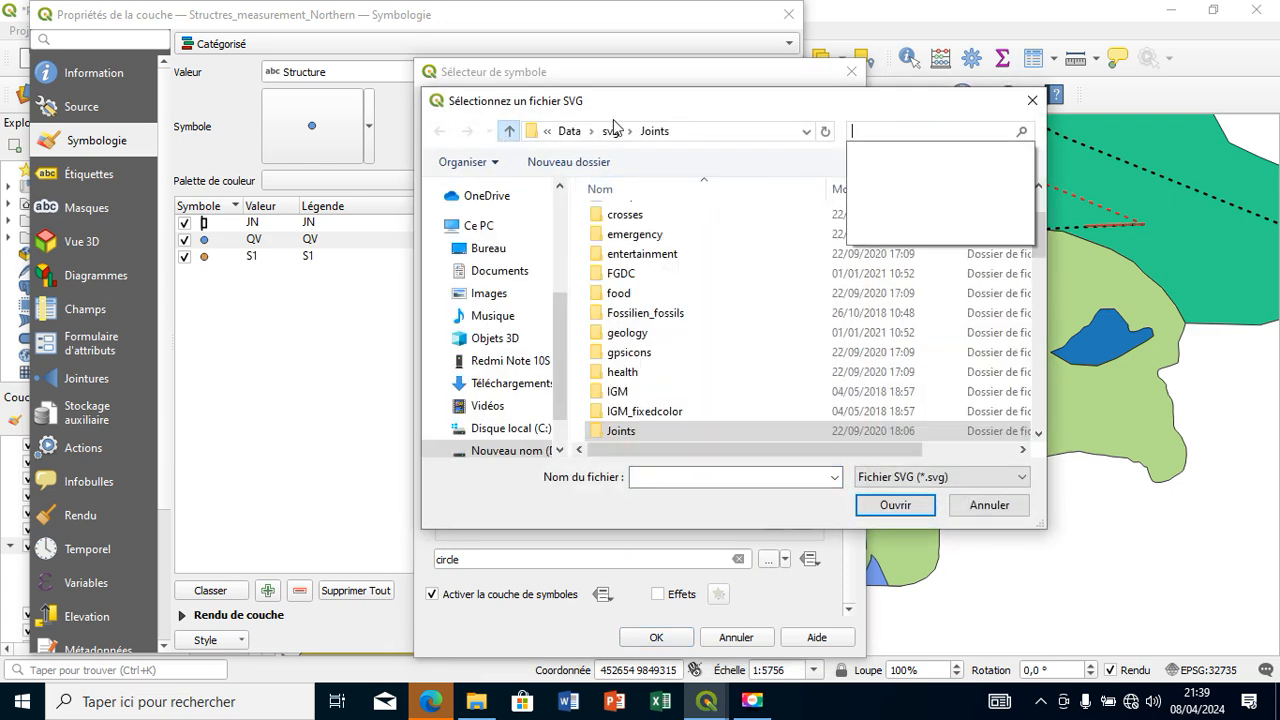
{"action": "left_click", "coordinate": [878, 134]}
{"action": "left_click", "coordinate": [893, 194]}
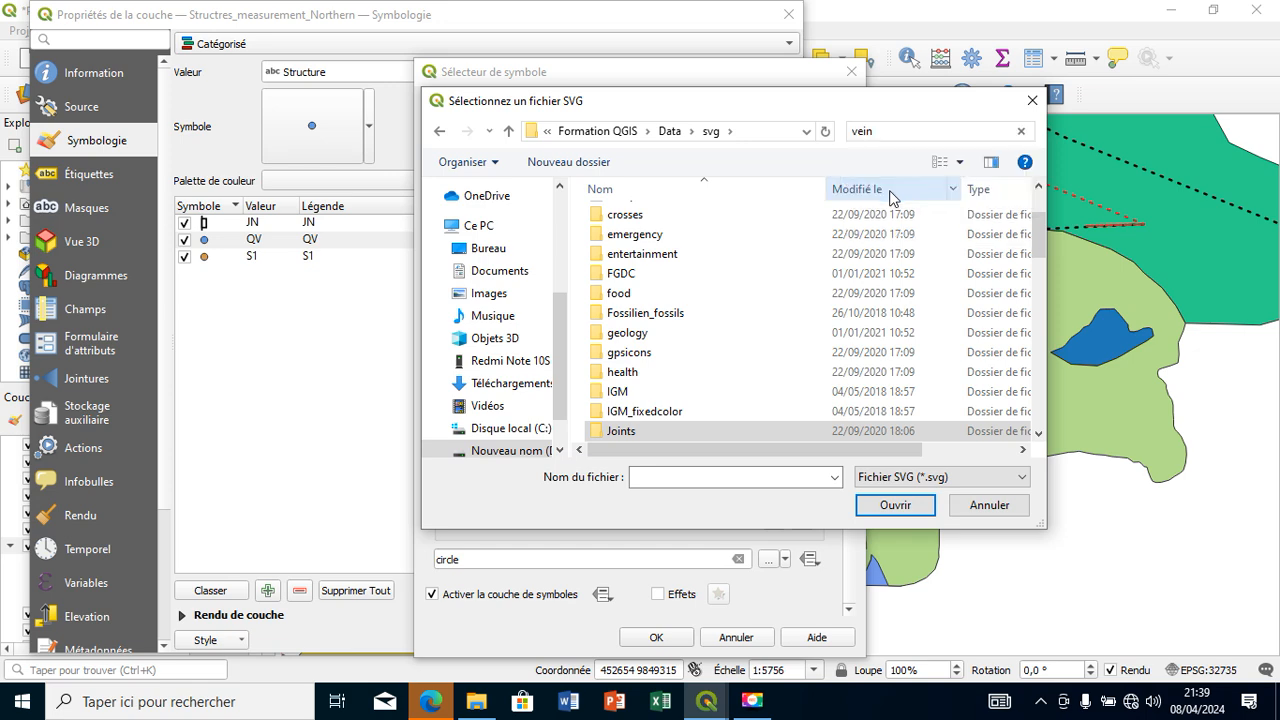
{"action": "left_click", "coordinate": [745, 217]}
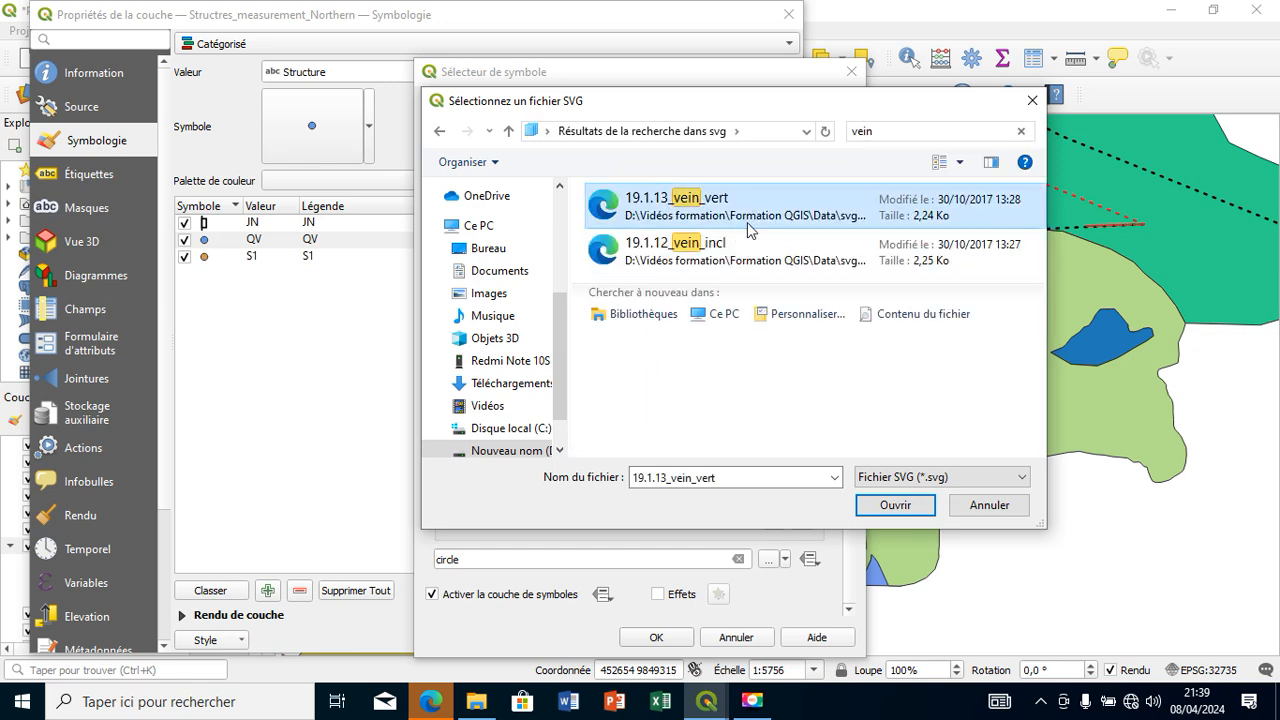
{"action": "left_click", "coordinate": [755, 248]}
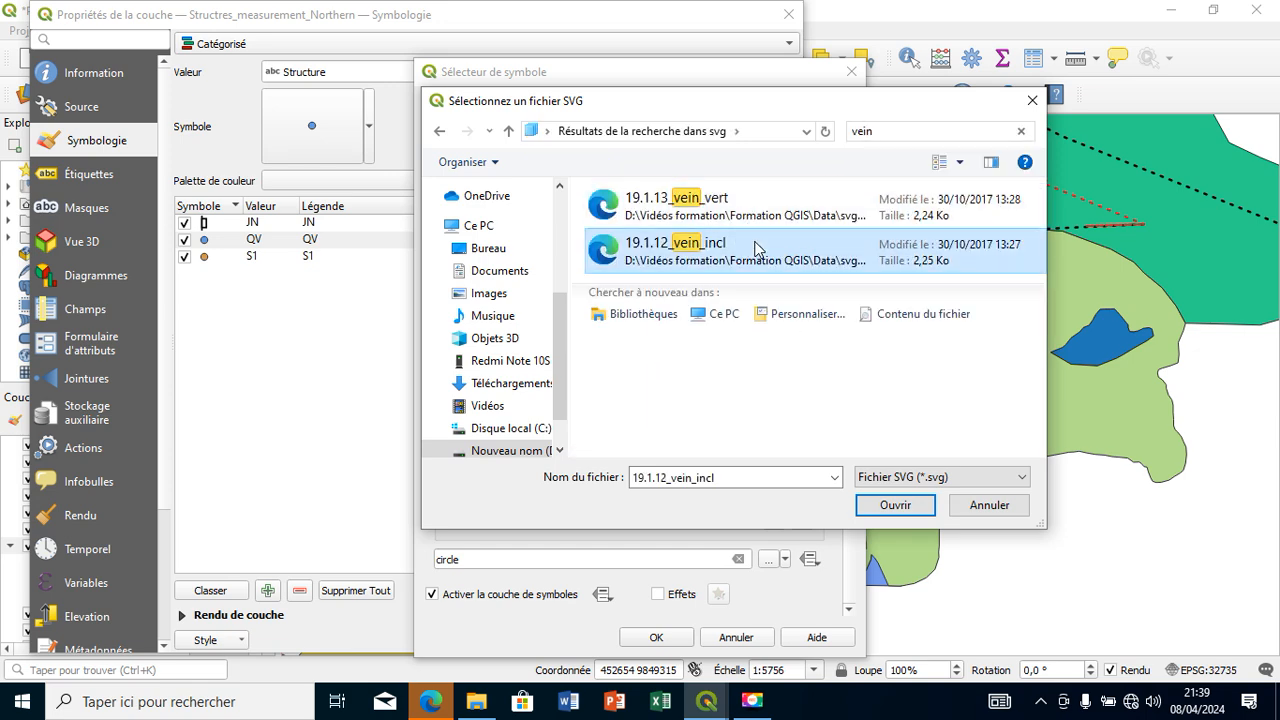
{"action": "left_click", "coordinate": [894, 505]}
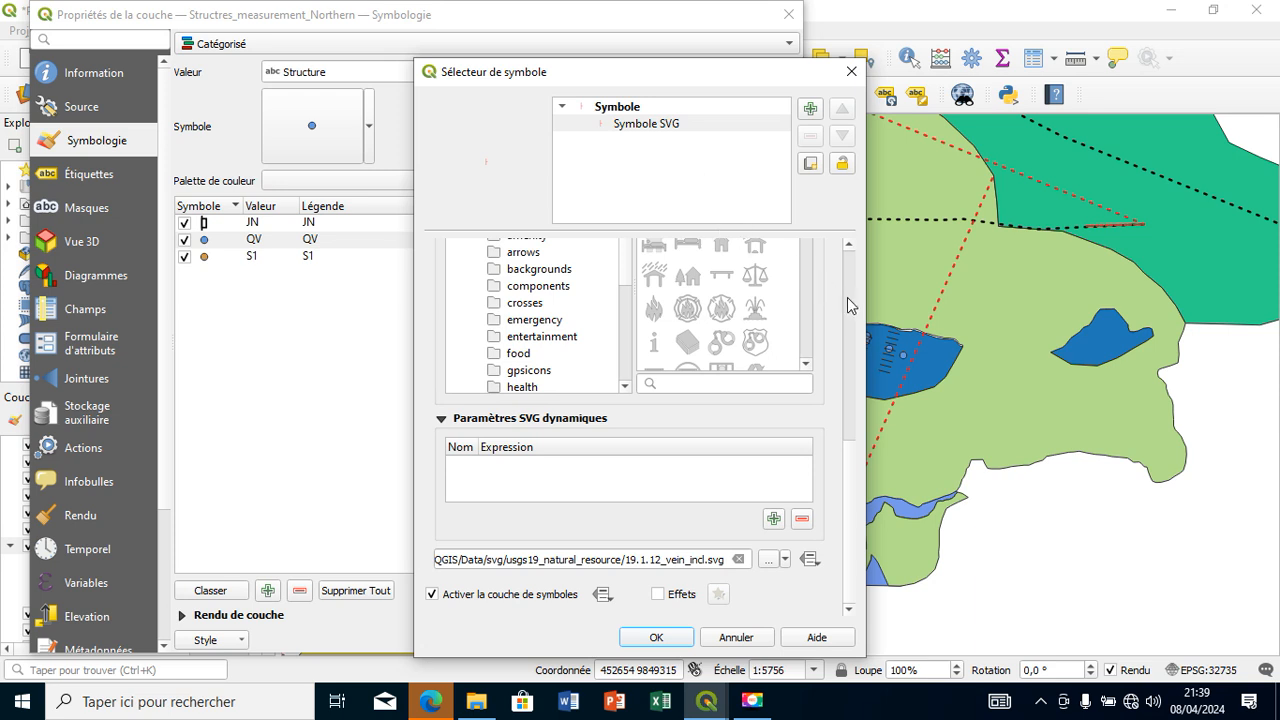
- Set the QV vein symbol's height to 7 mm
{"action": "left_click", "coordinate": [848, 298]}
{"action": "triple_click", "coordinate": [755, 248]}
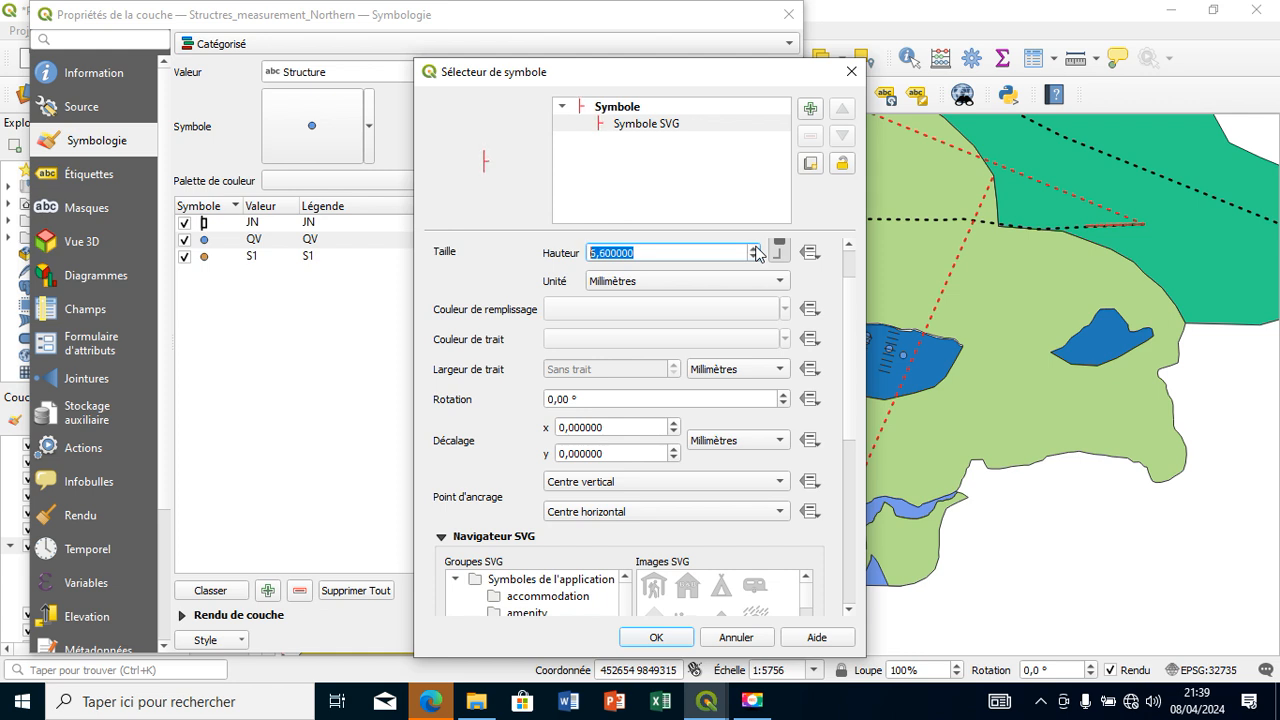
{"action": "left_click", "coordinate": [755, 248]}
- Drive the QV symbol's rotation from the Strike field, then confirm the symbol and apply it to the layer
{"action": "left_click", "coordinate": [810, 399]}
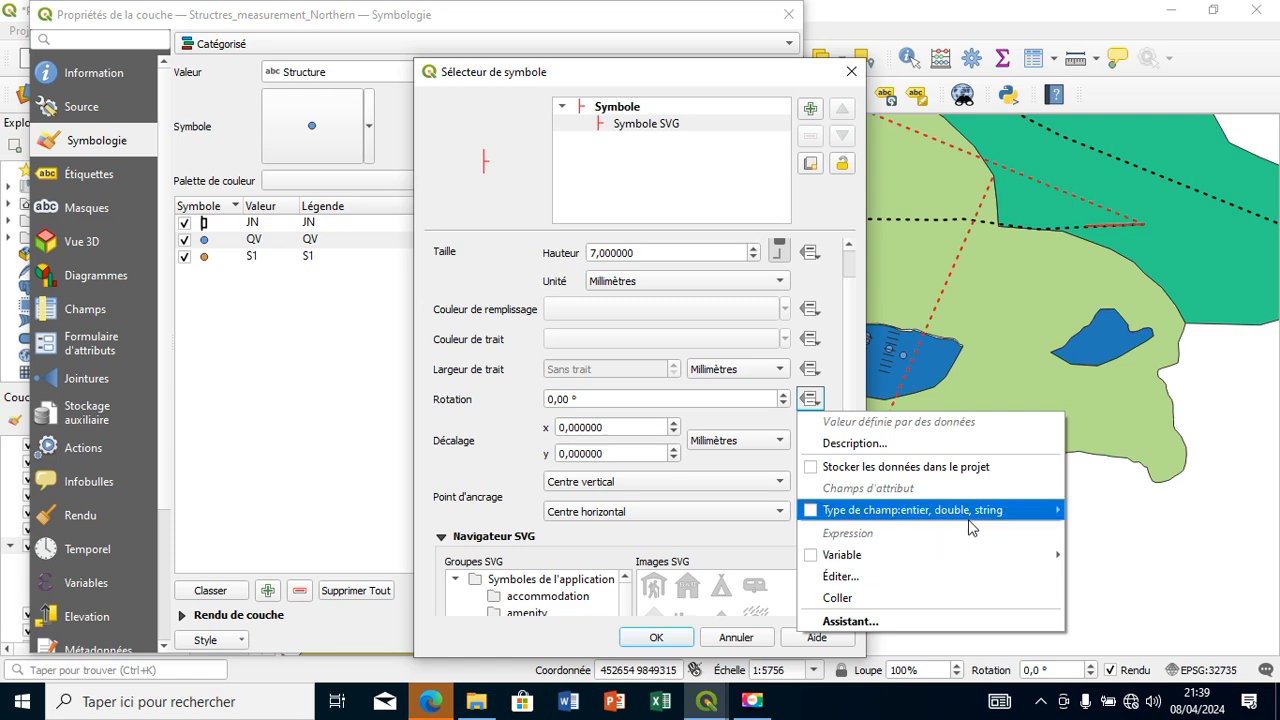
{"action": "mouse_move", "coordinate": [969, 527]}
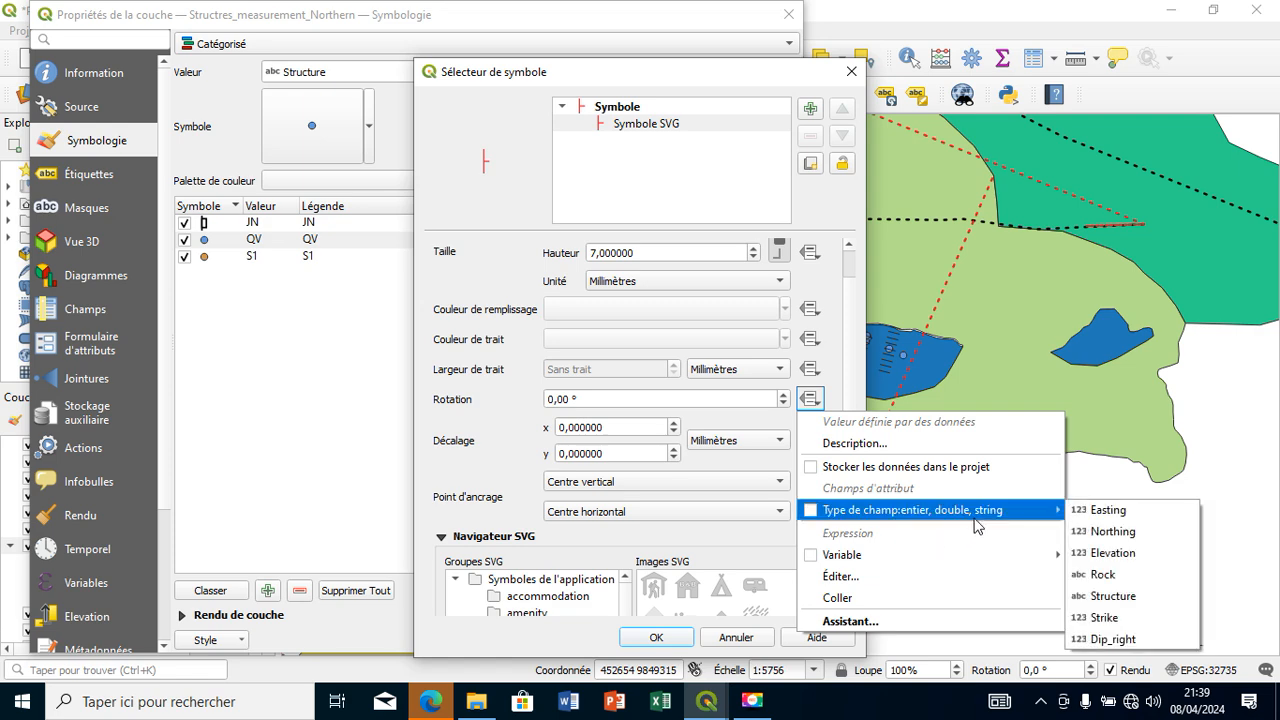
{"action": "left_click", "coordinate": [1117, 615]}
{"action": "left_click", "coordinate": [672, 640]}
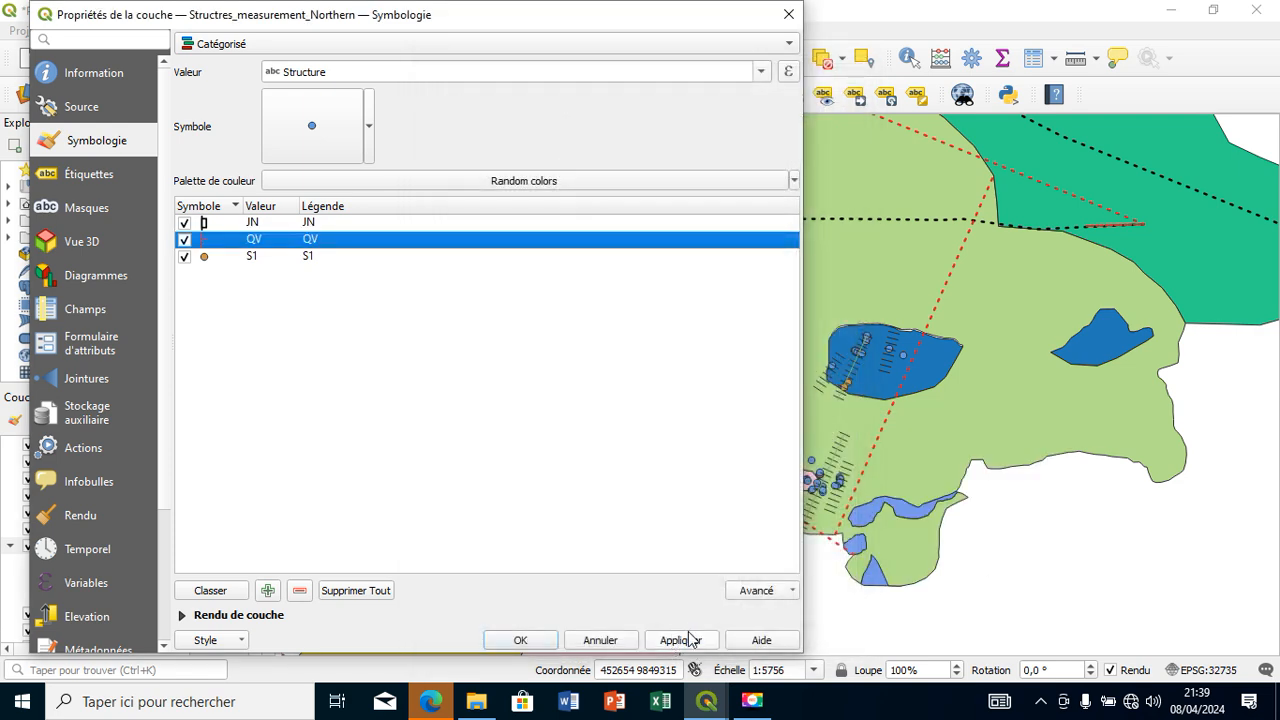
{"action": "left_click", "coordinate": [690, 638]}
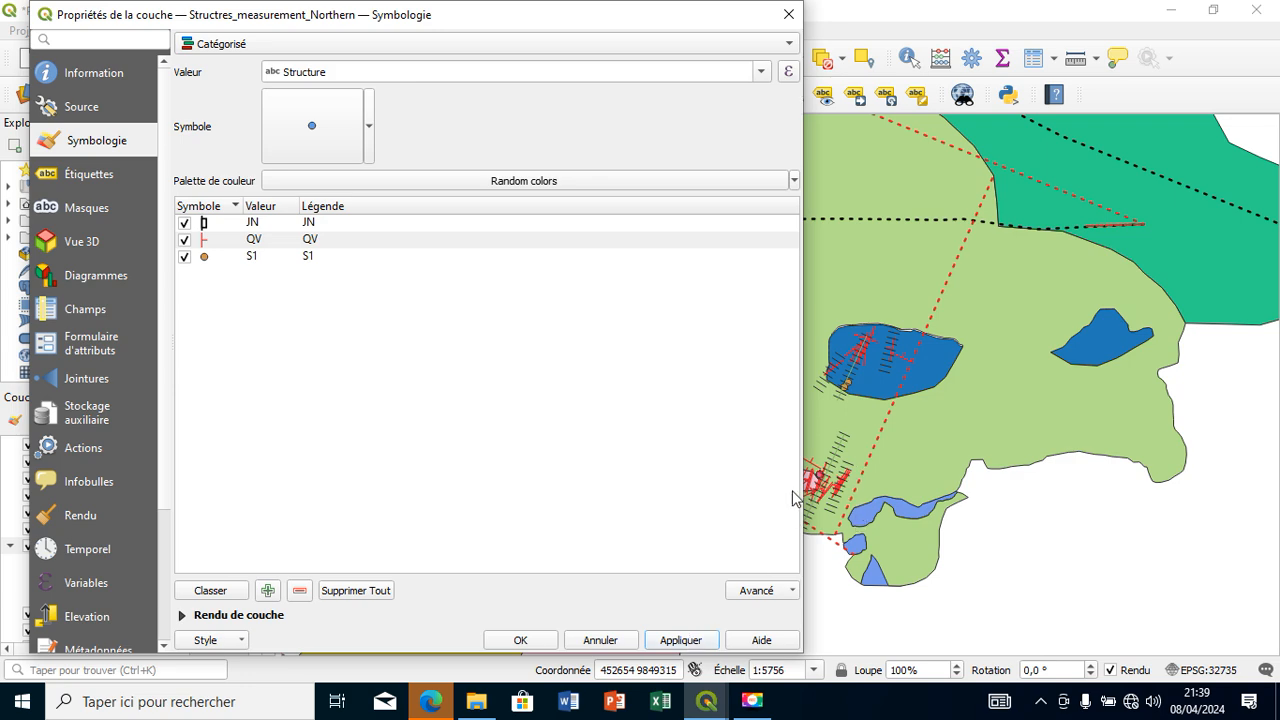
- Reduce the QV category symbol's size to about 6.2 mm and apply the change to the layer
{"action": "left_click", "coordinate": [211, 242]}
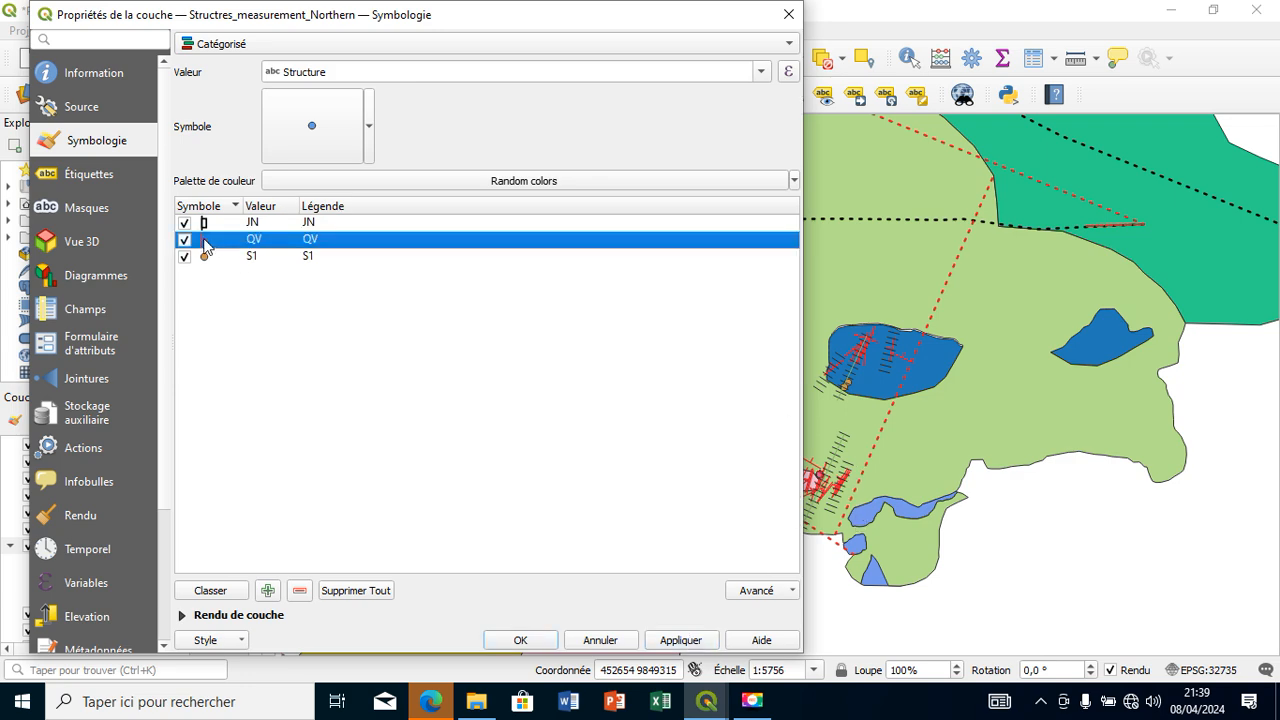
{"action": "double_click", "coordinate": [204, 242]}
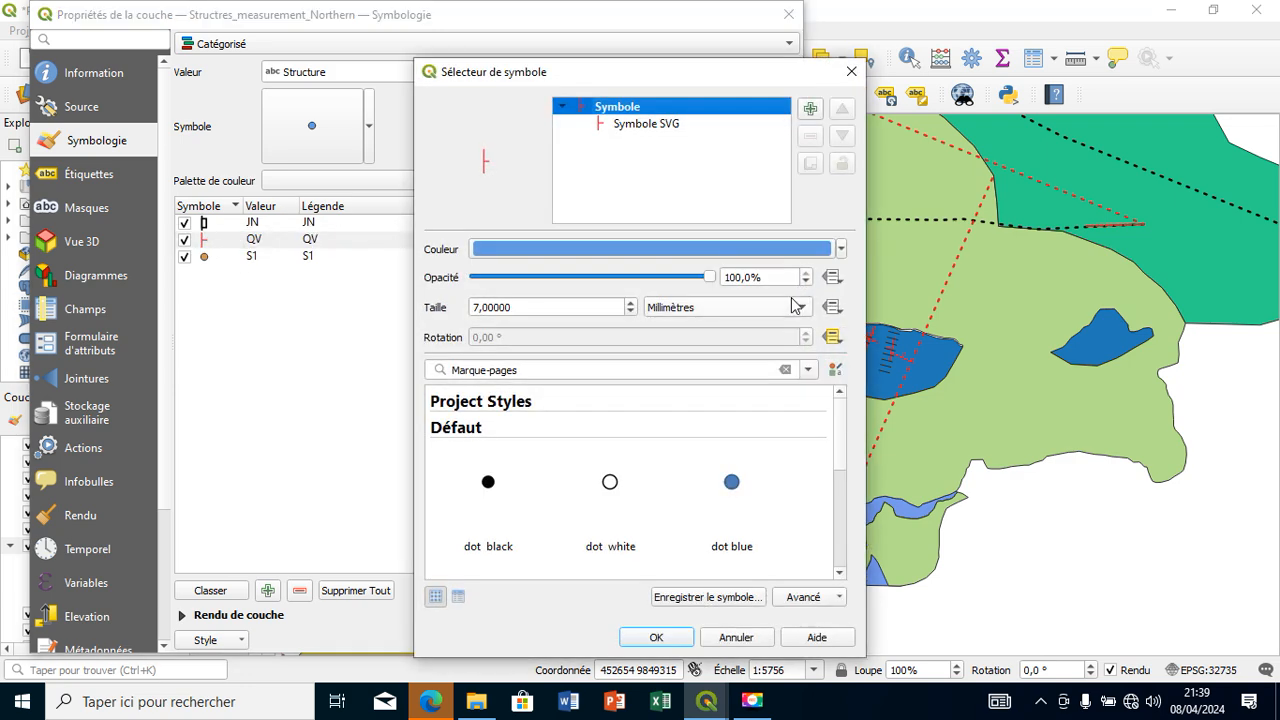
{"action": "scroll", "coordinate": [630, 316], "scroll_direction": "down", "scroll_amount": 7}
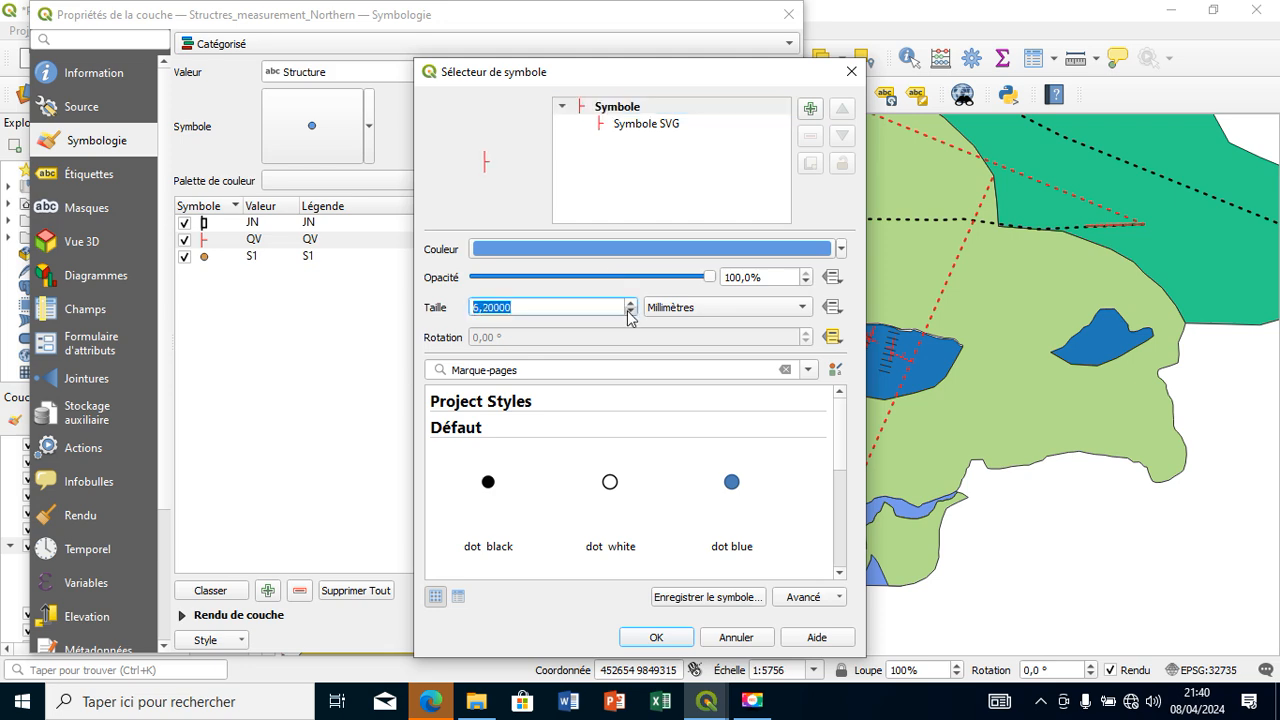
{"action": "left_click", "coordinate": [655, 636]}
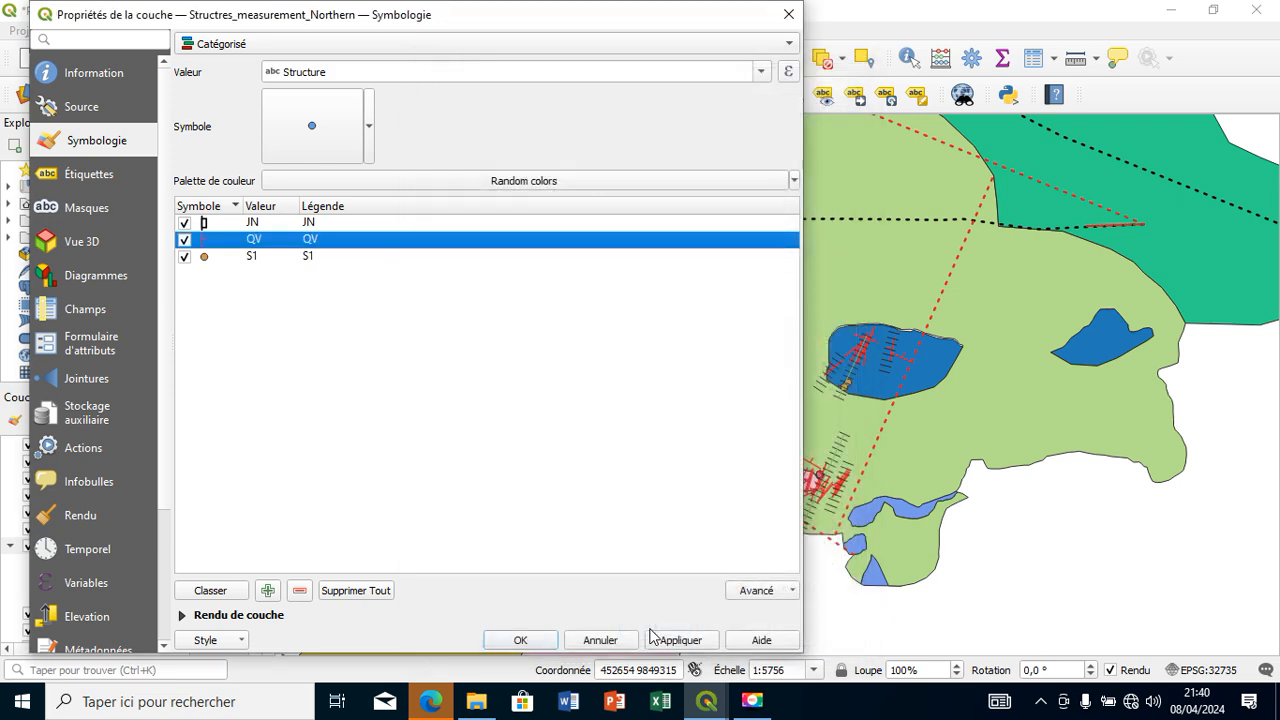
{"action": "left_click", "coordinate": [712, 641]}
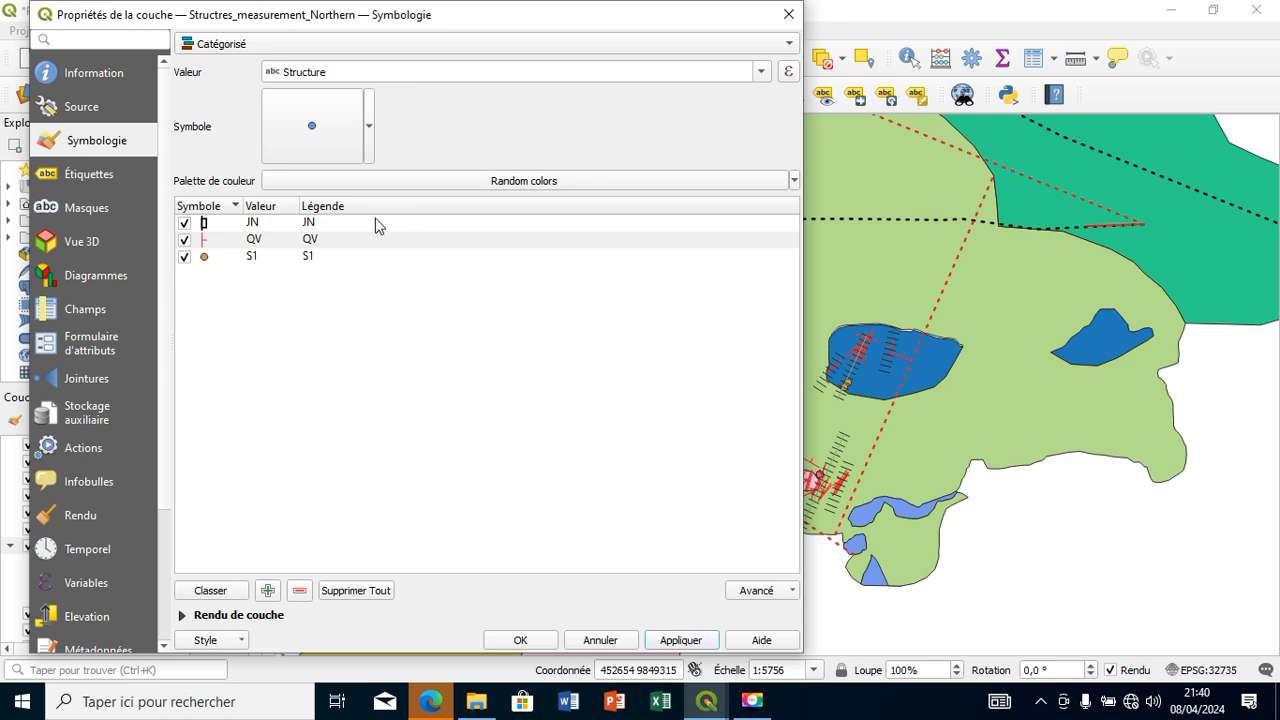
- Change the S1 category's simple marker to an SVG symbol (Symbole SVG) and browse to the svg folder for its image
{"action": "double_click", "coordinate": [212, 256]}
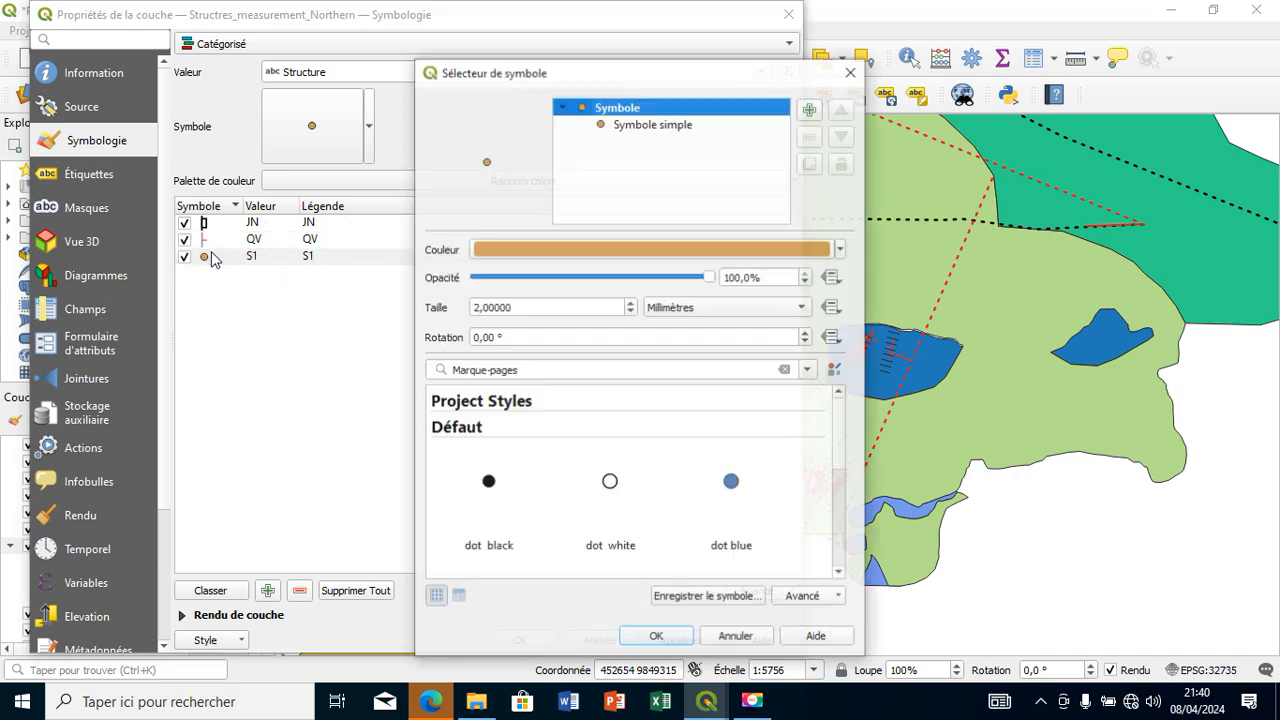
{"action": "left_click", "coordinate": [667, 126]}
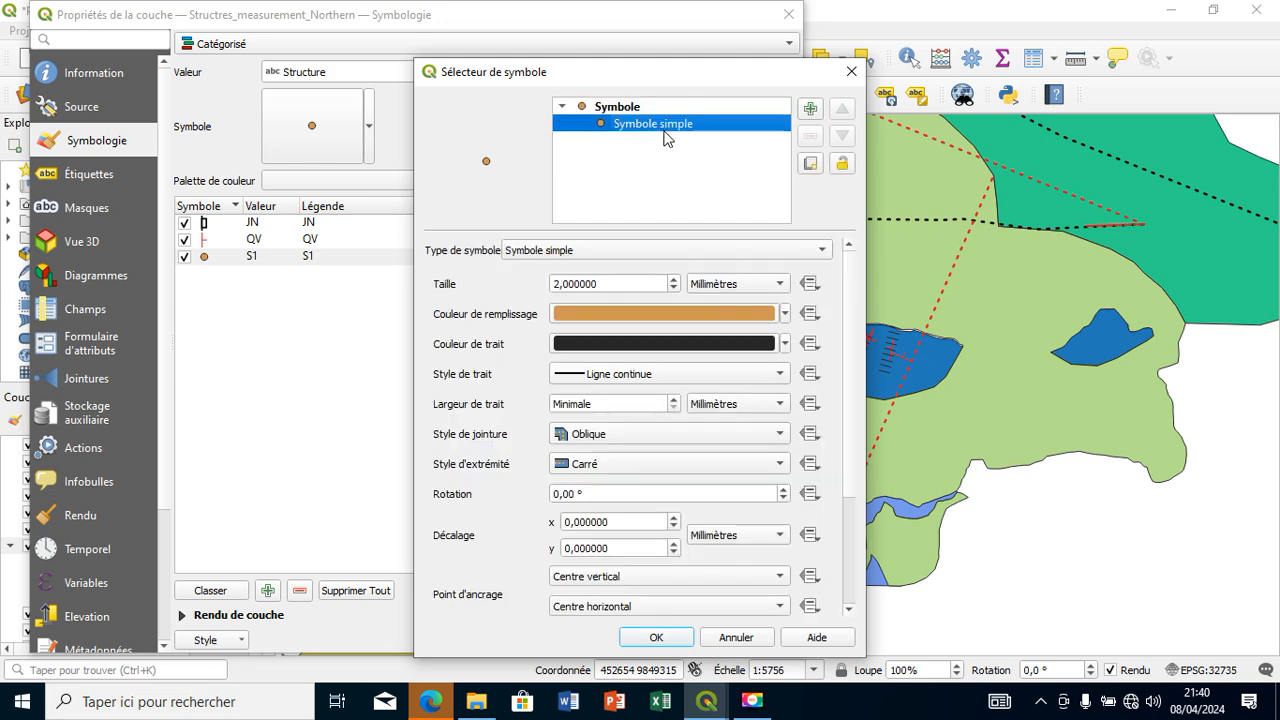
{"action": "left_click", "coordinate": [647, 252]}
{"action": "left_click", "coordinate": [627, 270]}
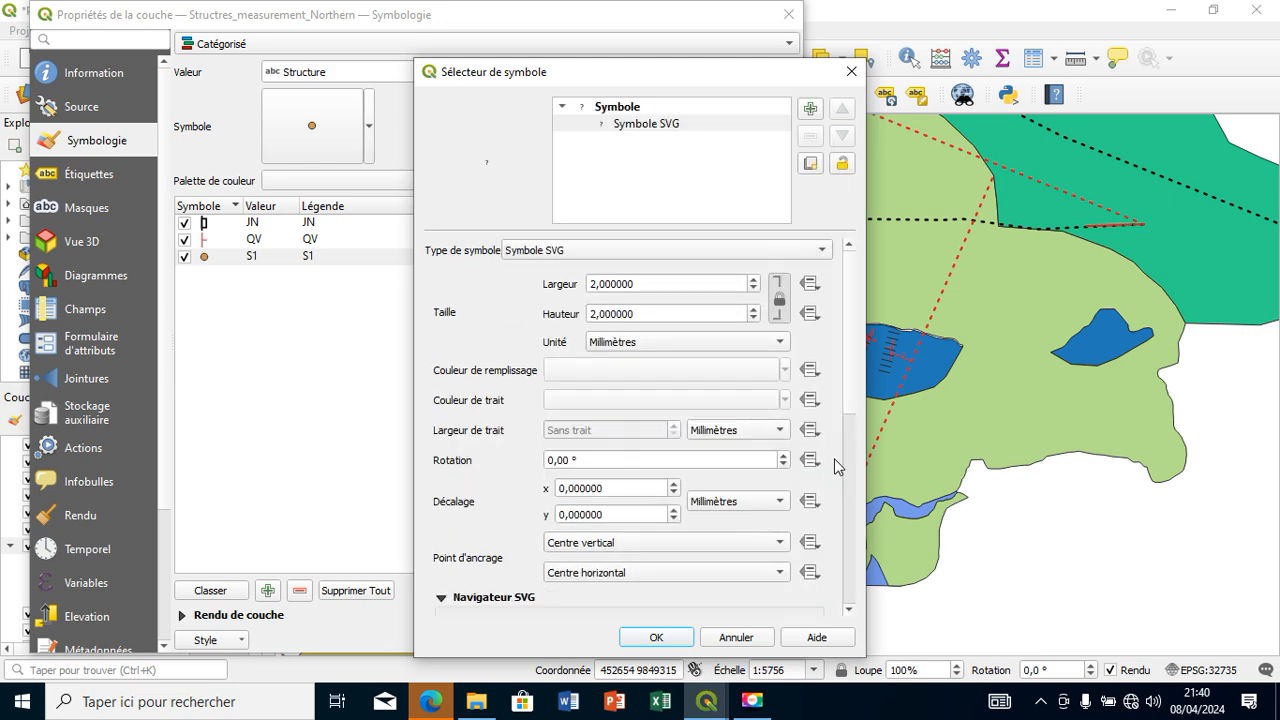
{"action": "left_click", "coordinate": [846, 538]}
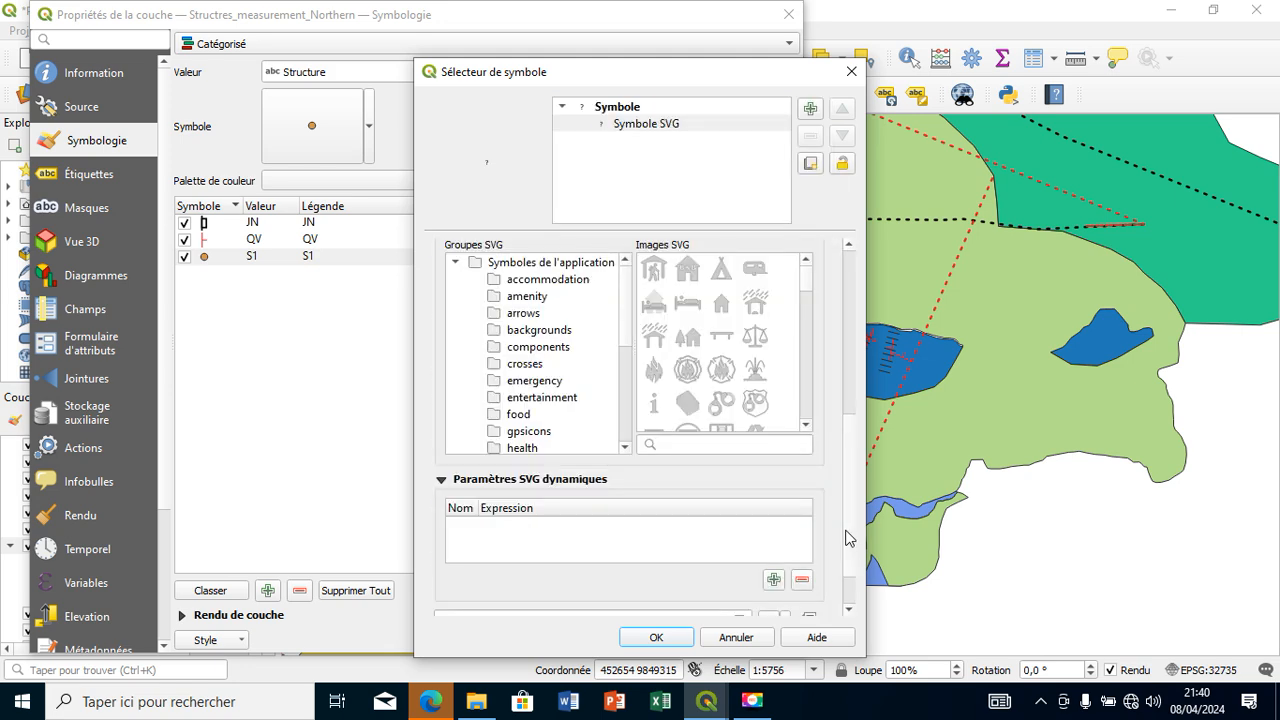
{"action": "left_click", "coordinate": [848, 608]}
{"action": "left_click", "coordinate": [768, 561]}
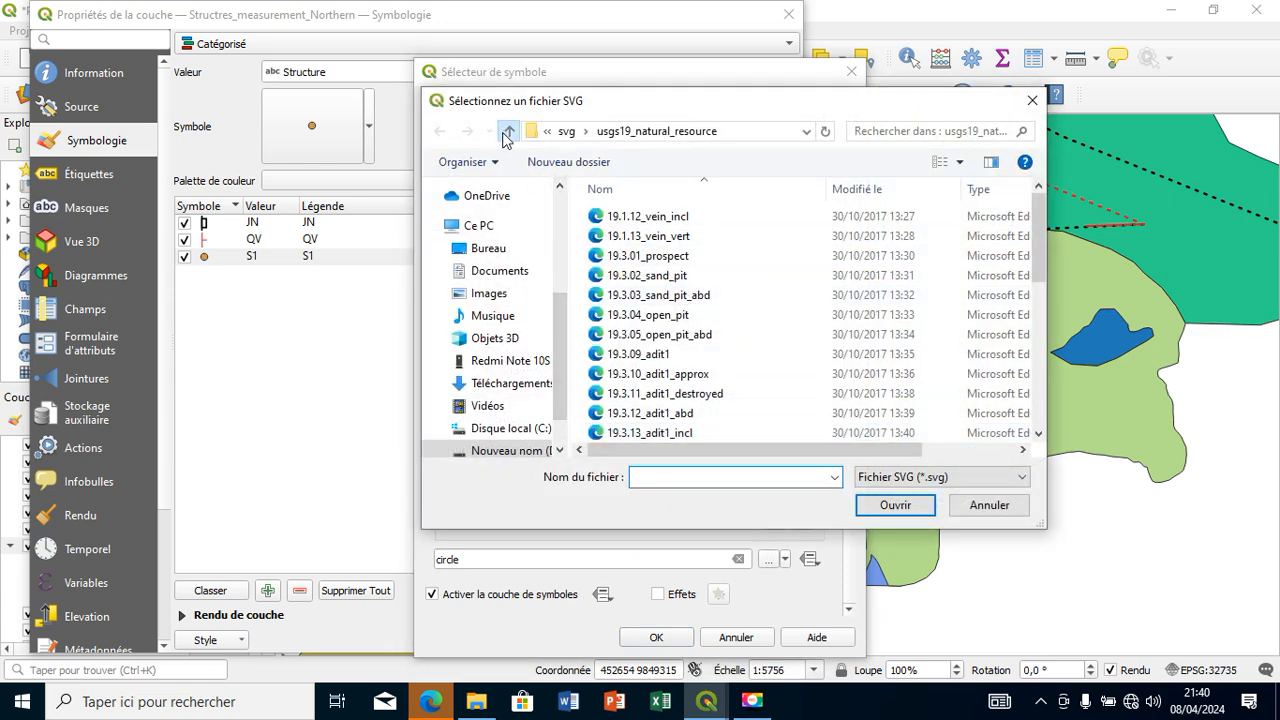
{"action": "left_click", "coordinate": [508, 131]}
- Try searching the svg folder for "schi" and clear the search
{"action": "left_click", "coordinate": [923, 125]}
{"action": "type", "text": "sc"}
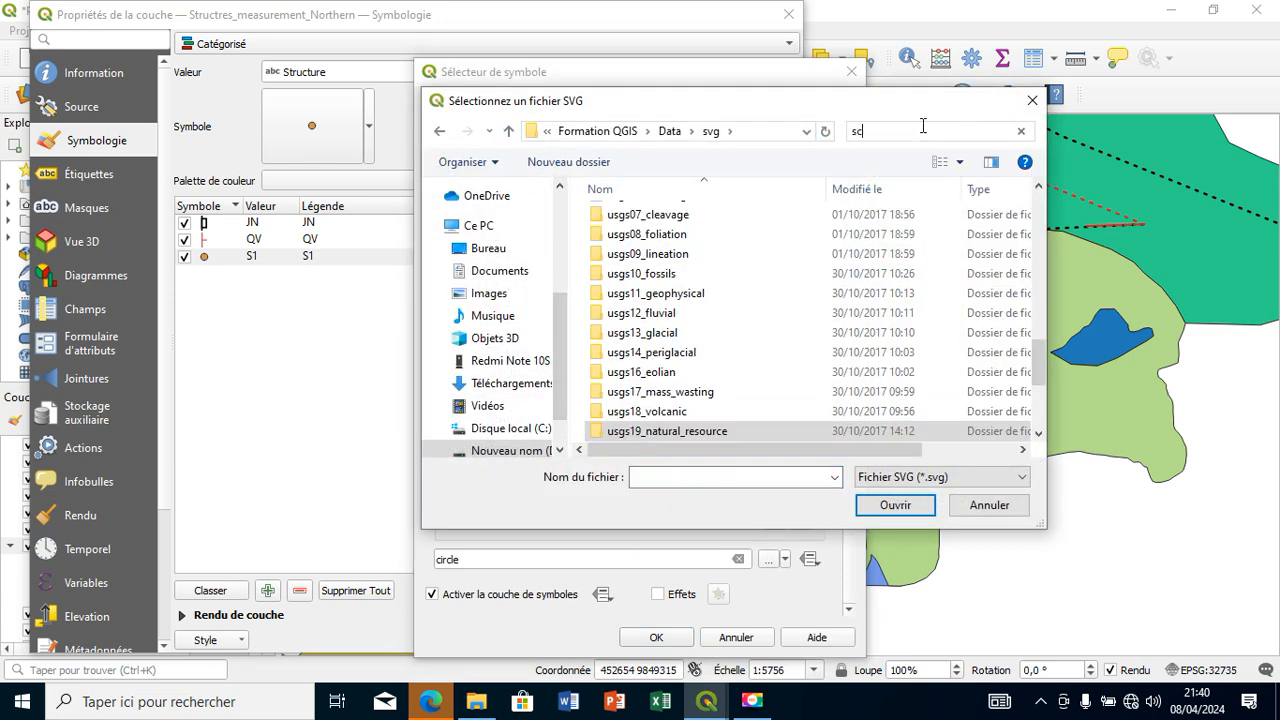
{"action": "type", "text": "hi"}
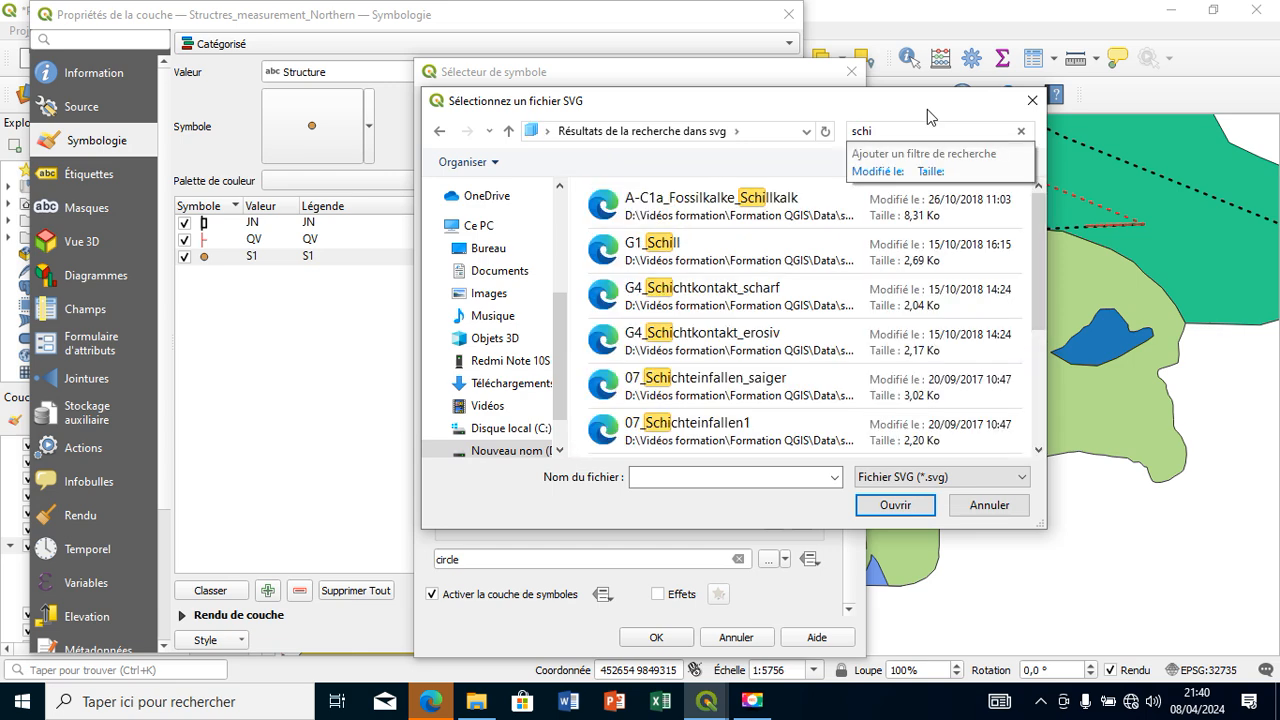
{"action": "type", "text": "s"}
{"action": "key", "text": "BackSpace"}
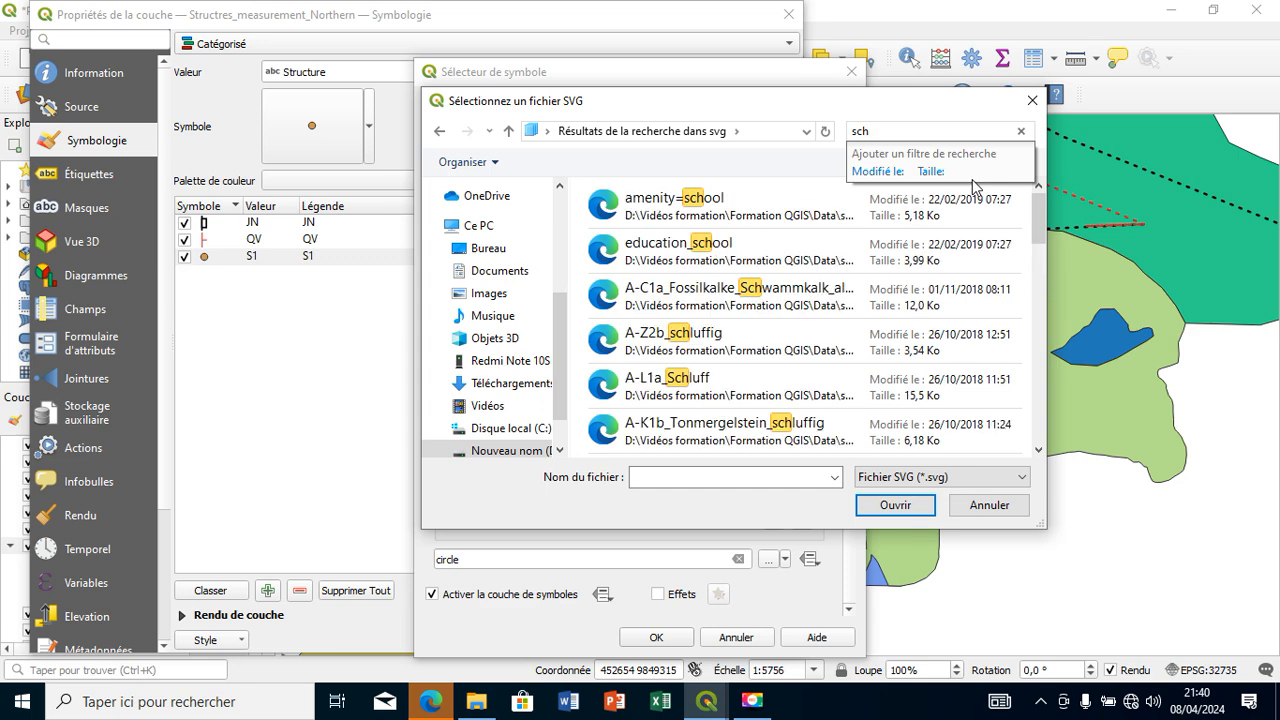
{"action": "key", "text": "BackSpace"}
{"action": "key", "text": "BackSpace"}
{"action": "key", "text": "BackSpace"}
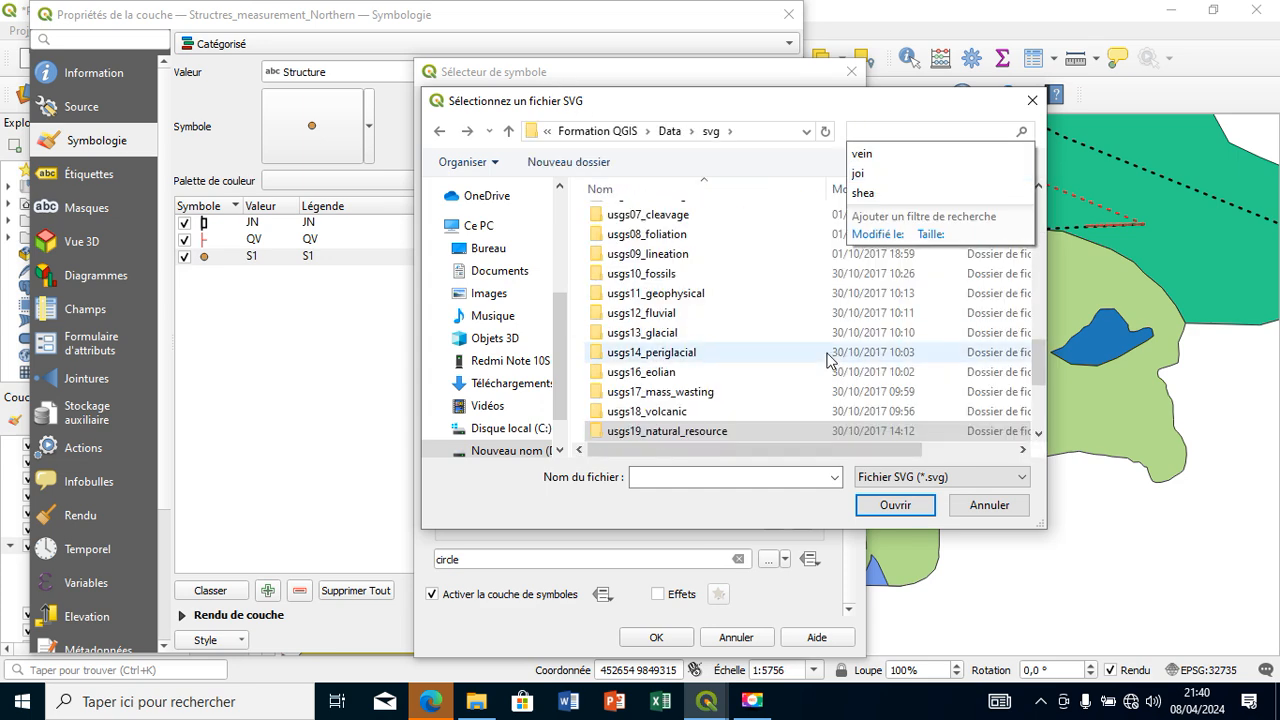
- Load 7.03_clvg_vert from the usgs07_cleavage folder as the S1 category's SVG image and set its height to 6 mm
{"action": "double_click", "coordinate": [794, 218]}
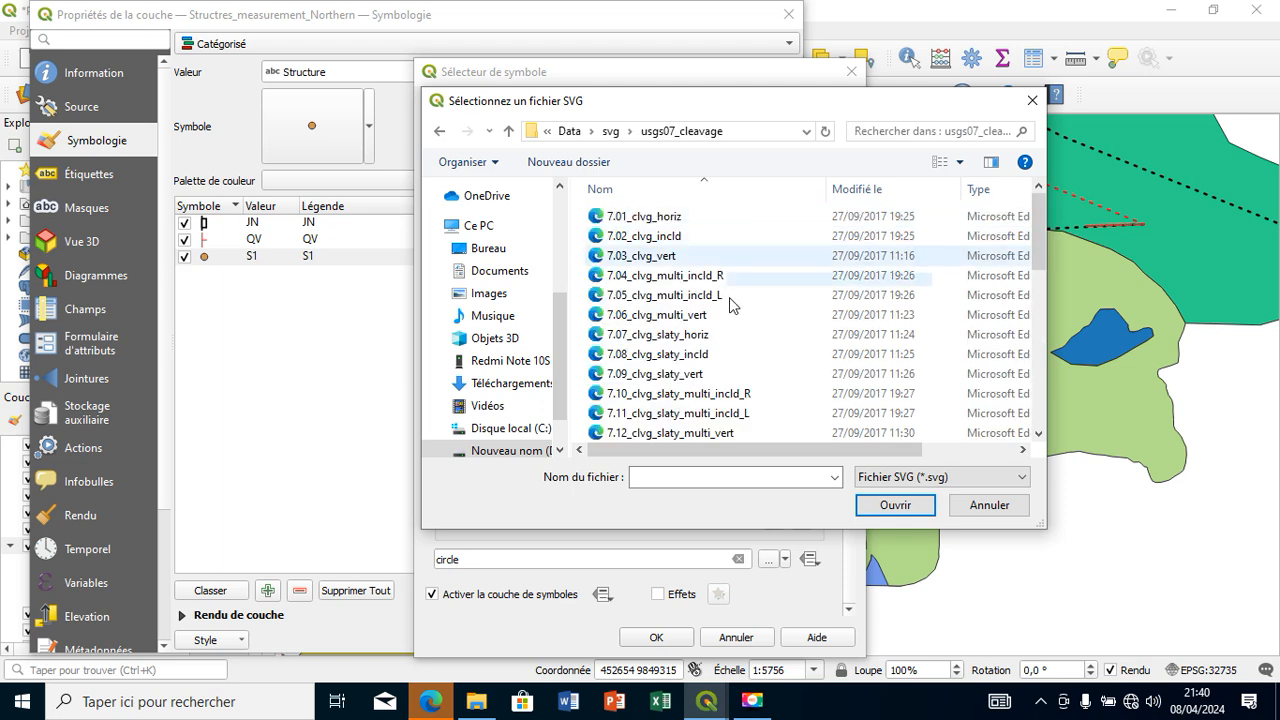
{"action": "left_click", "coordinate": [731, 252]}
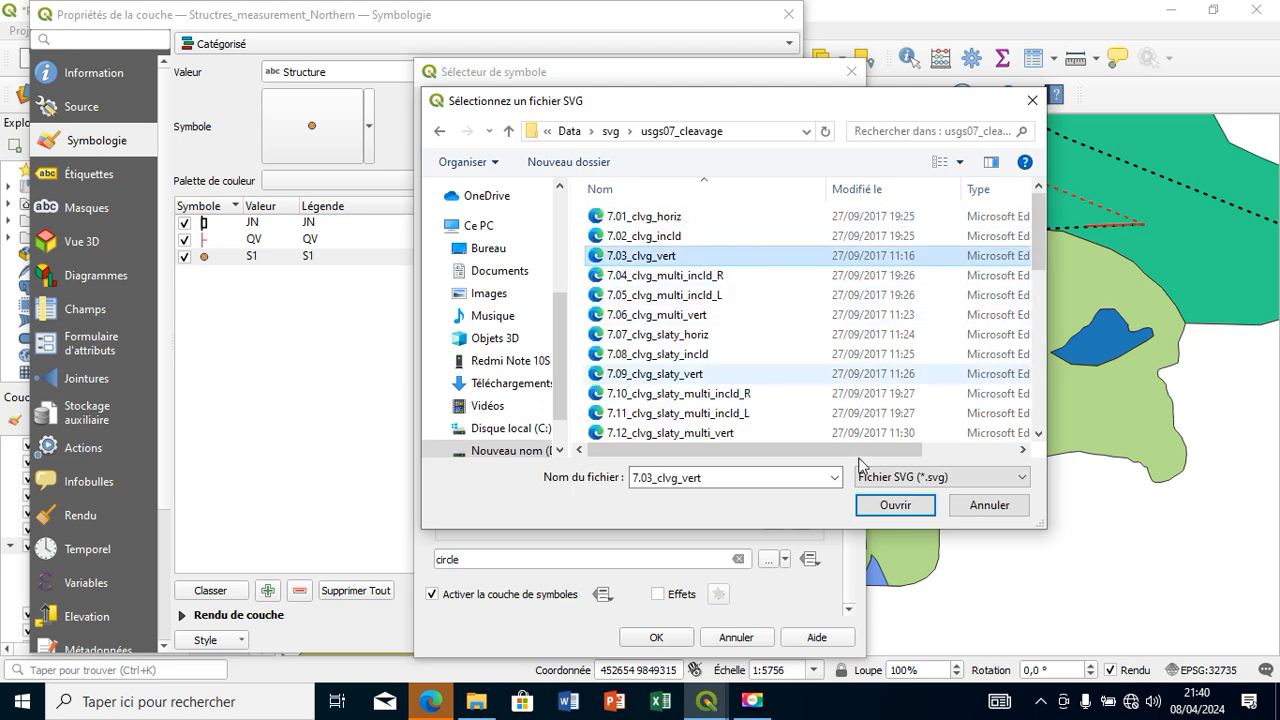
{"action": "left_click", "coordinate": [894, 504]}
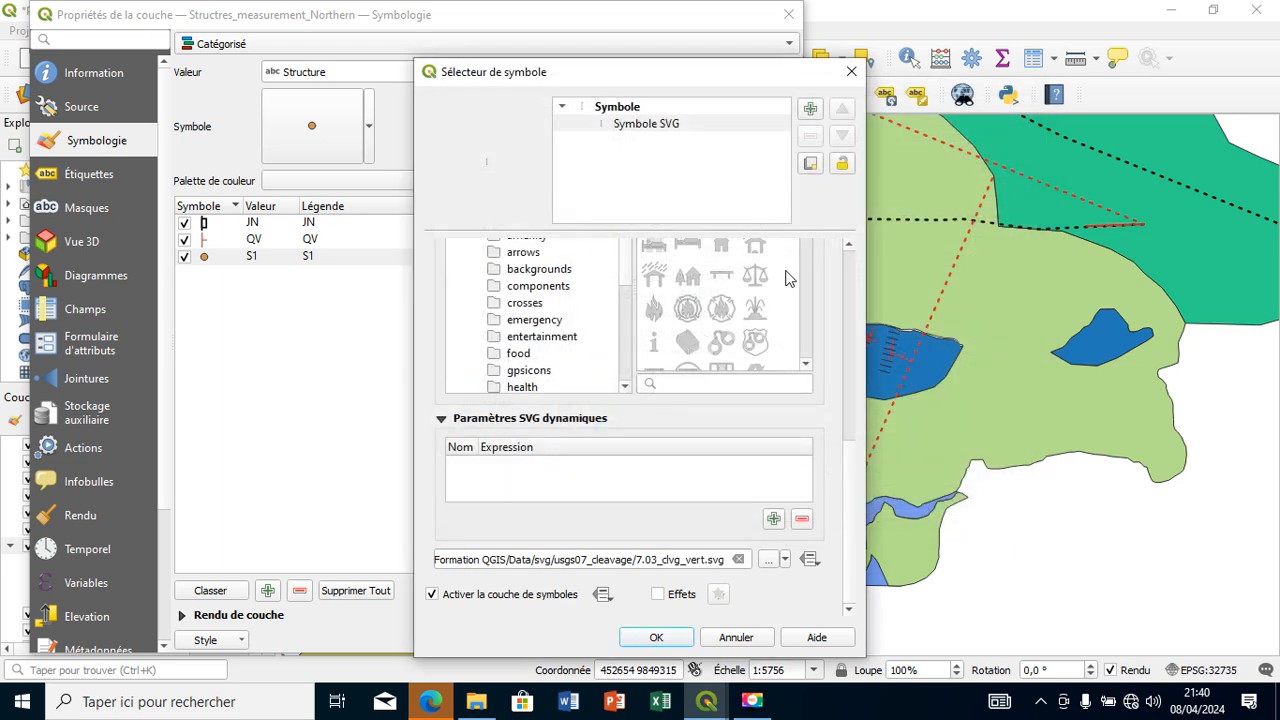
{"action": "left_click", "coordinate": [847, 325]}
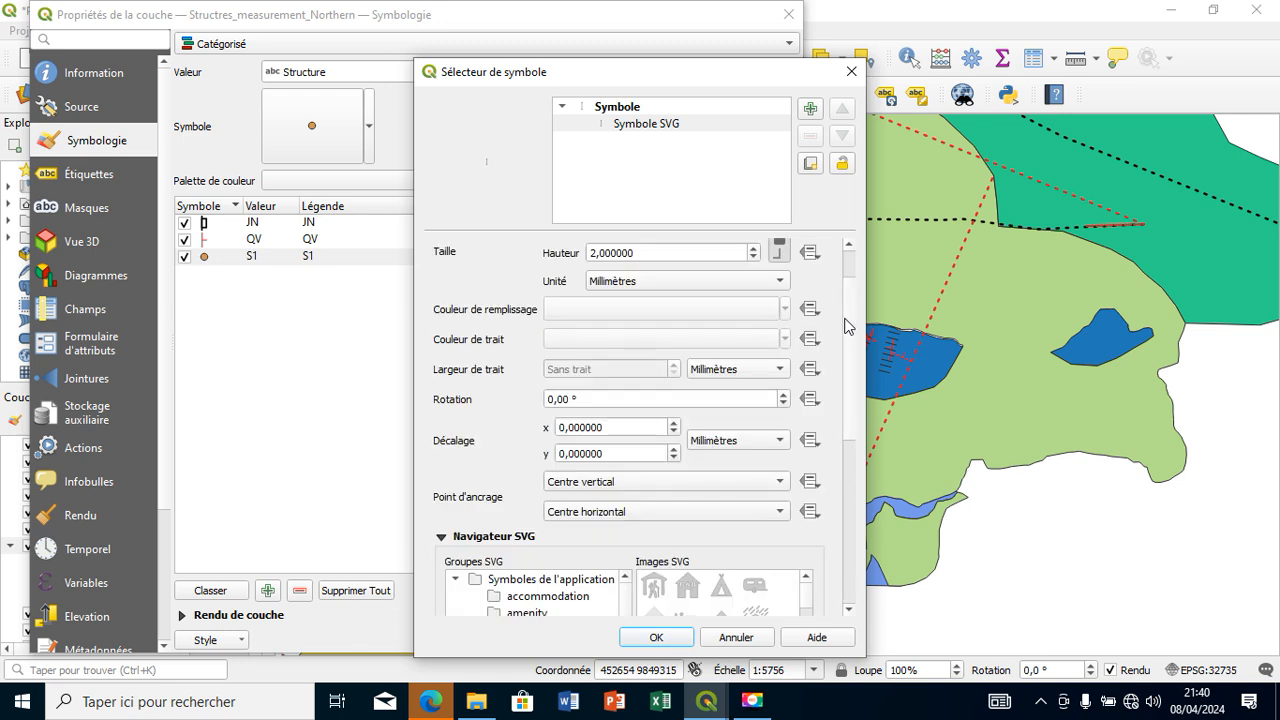
{"action": "double_click", "coordinate": [755, 250]}
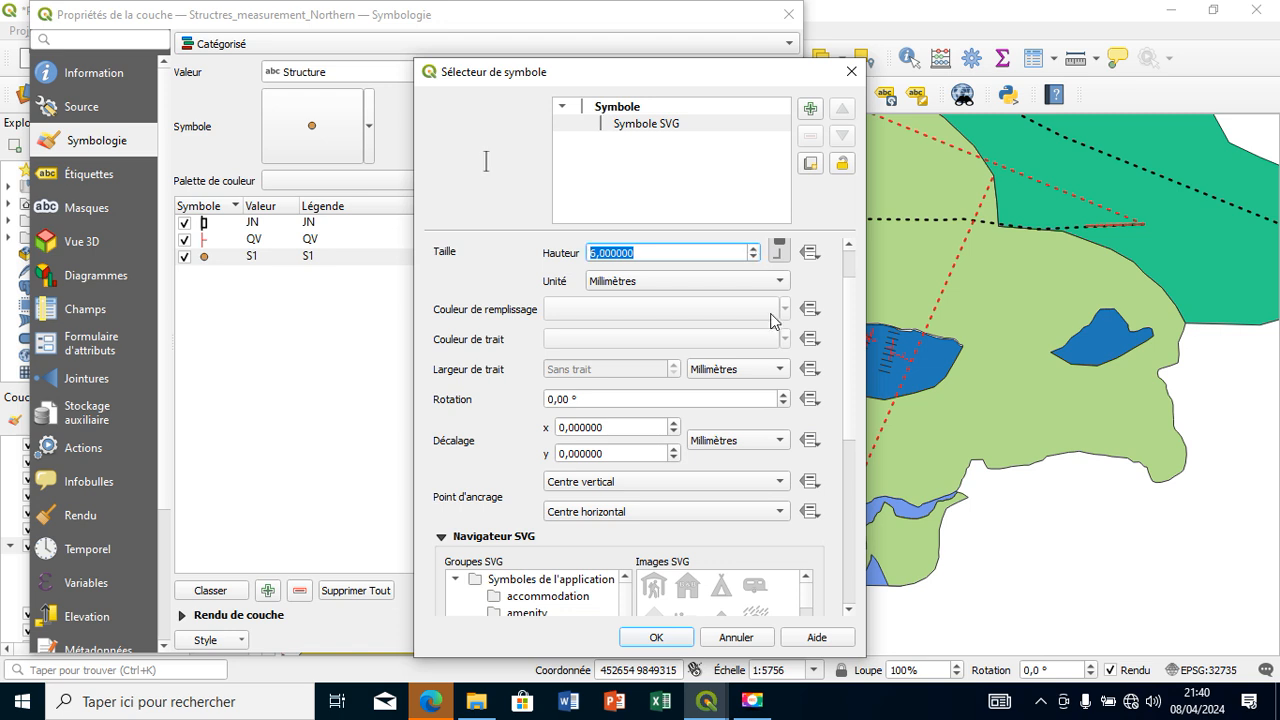
- Drive the S1 symbol's rotation from the Strike field, confirm the symbol and apply it to the layer
{"action": "left_click", "coordinate": [810, 399]}
{"action": "mouse_move", "coordinate": [1005, 512]}
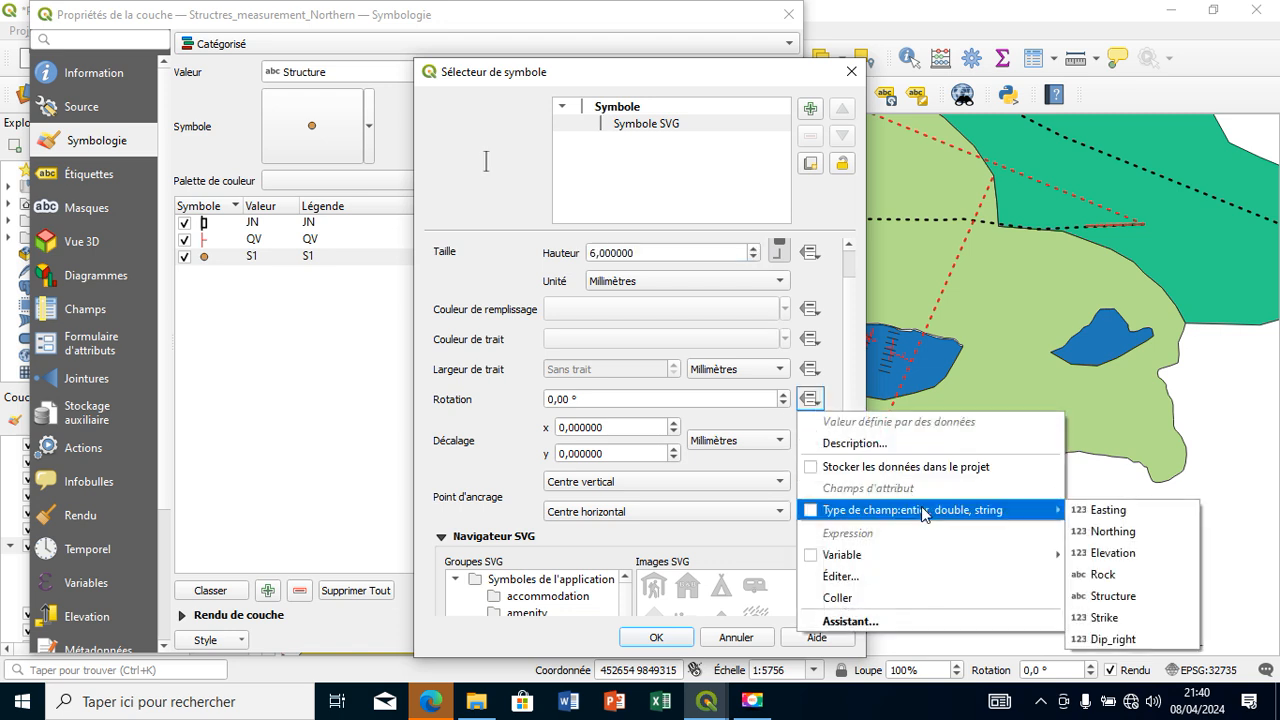
{"action": "left_click", "coordinate": [1105, 620]}
{"action": "left_click", "coordinate": [660, 637]}
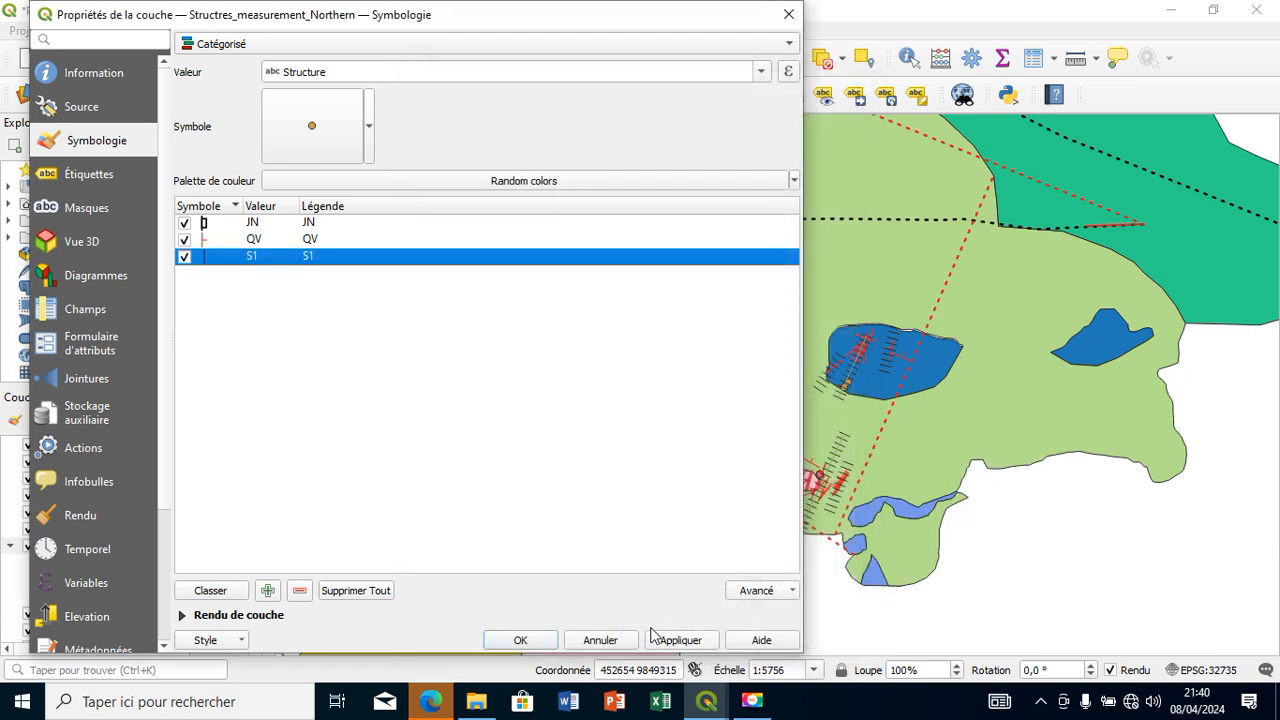
{"action": "left_click", "coordinate": [672, 642]}
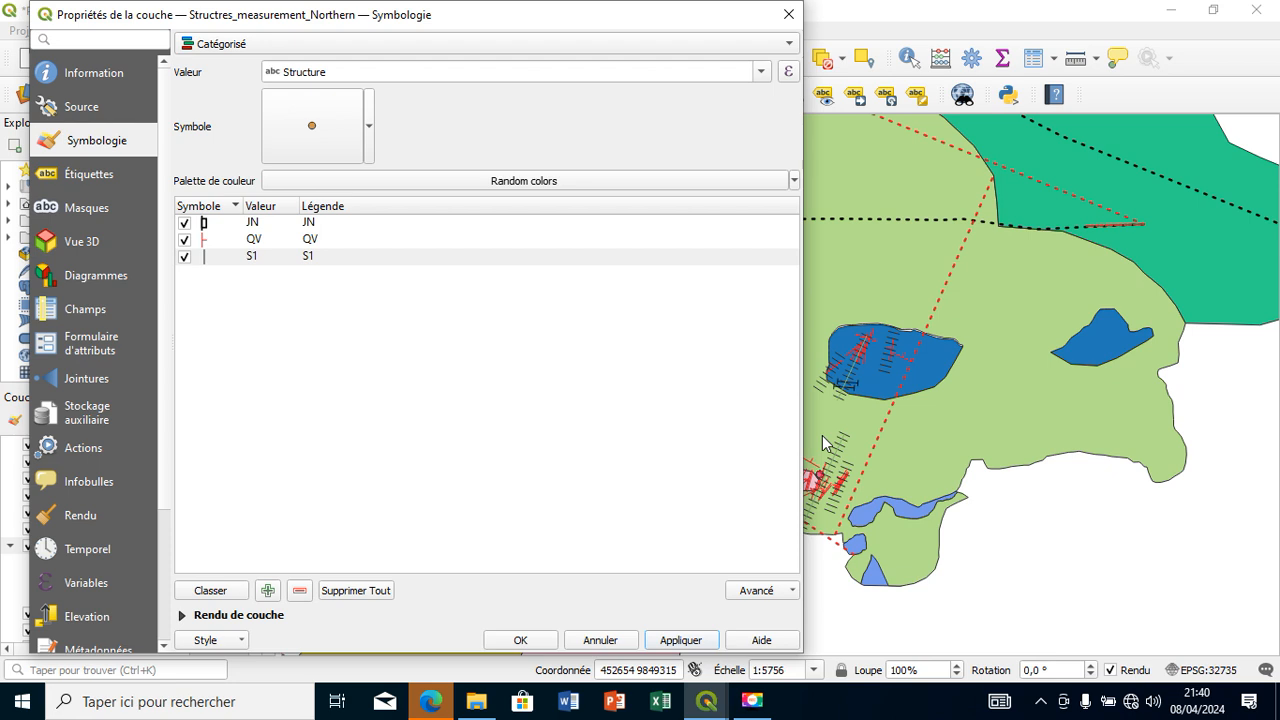
- Enable simple labels (Étiquettes simples) for the structural measurement layer, using the Dip_right field as their value
{"action": "left_click", "coordinate": [123, 177]}
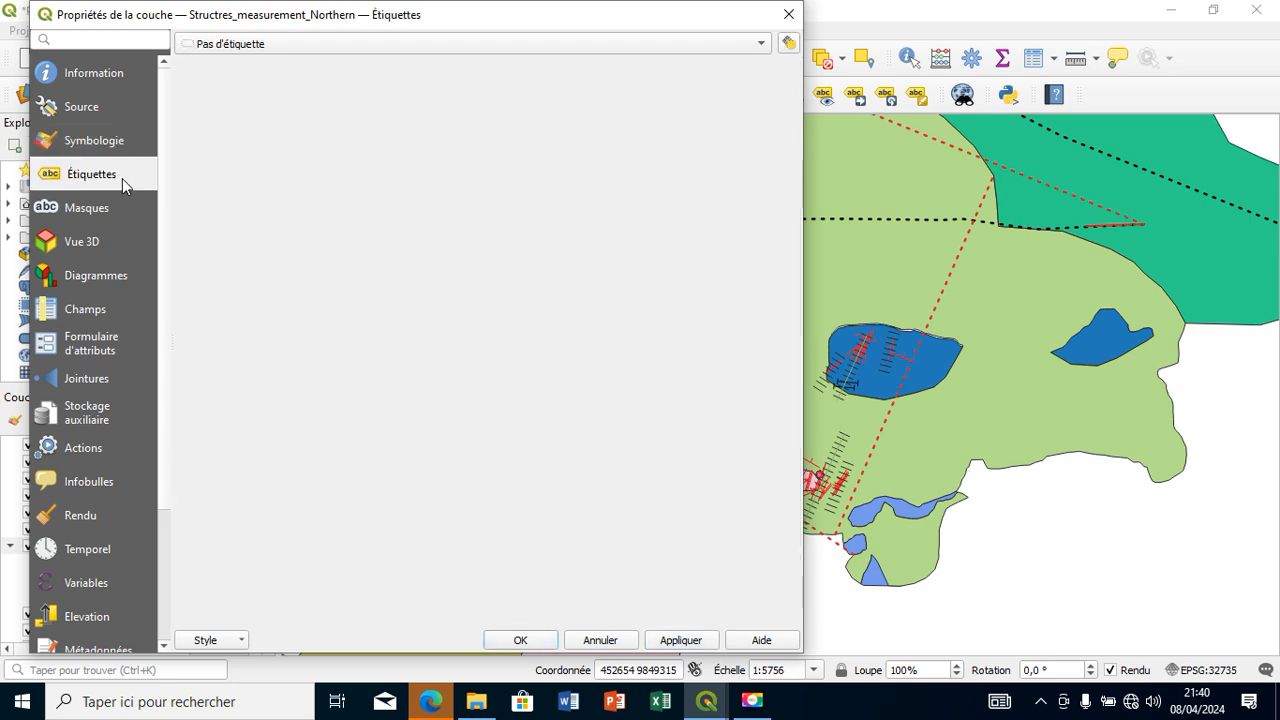
{"action": "left_click", "coordinate": [328, 44]}
{"action": "left_click", "coordinate": [328, 63]}
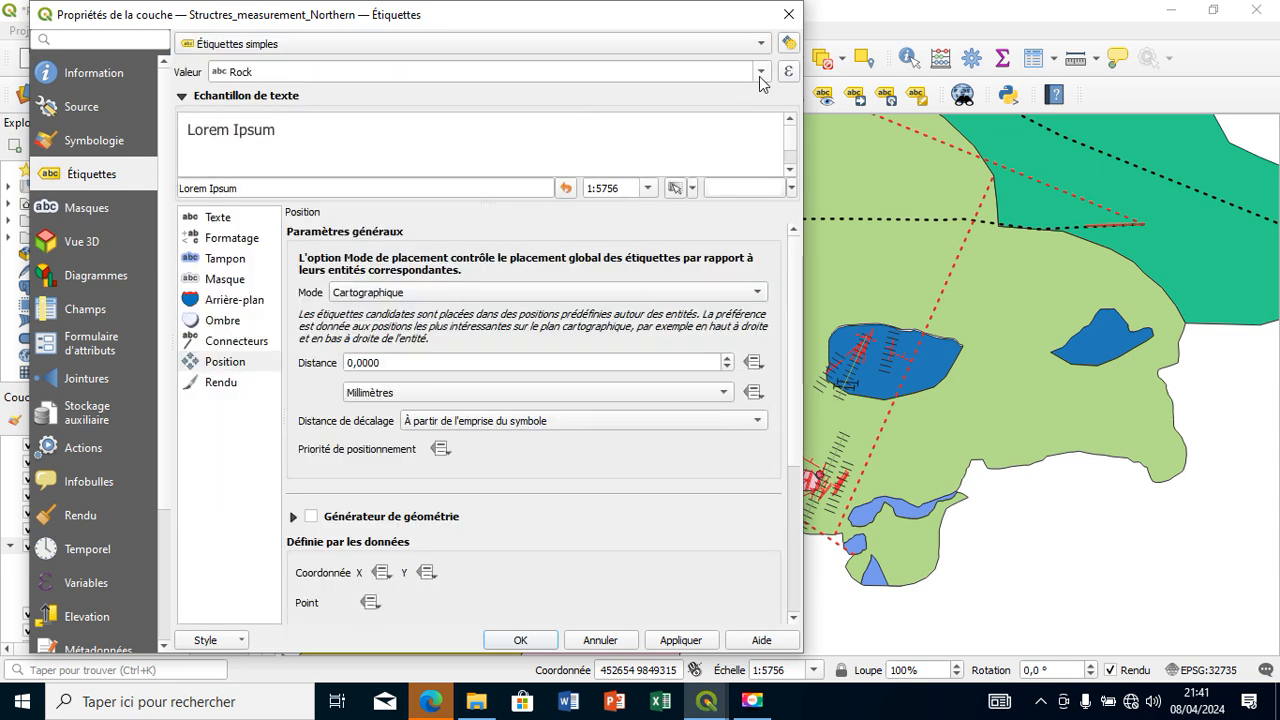
{"action": "left_click", "coordinate": [761, 73]}
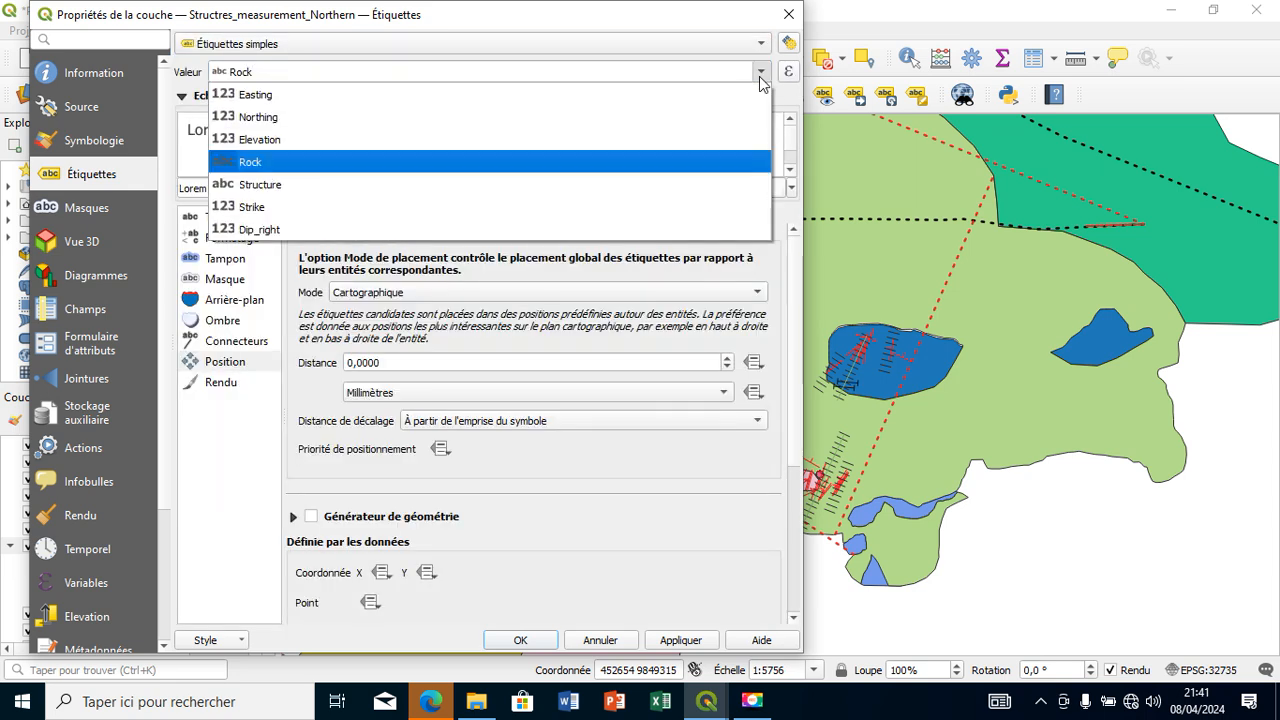
{"action": "left_click", "coordinate": [522, 229]}
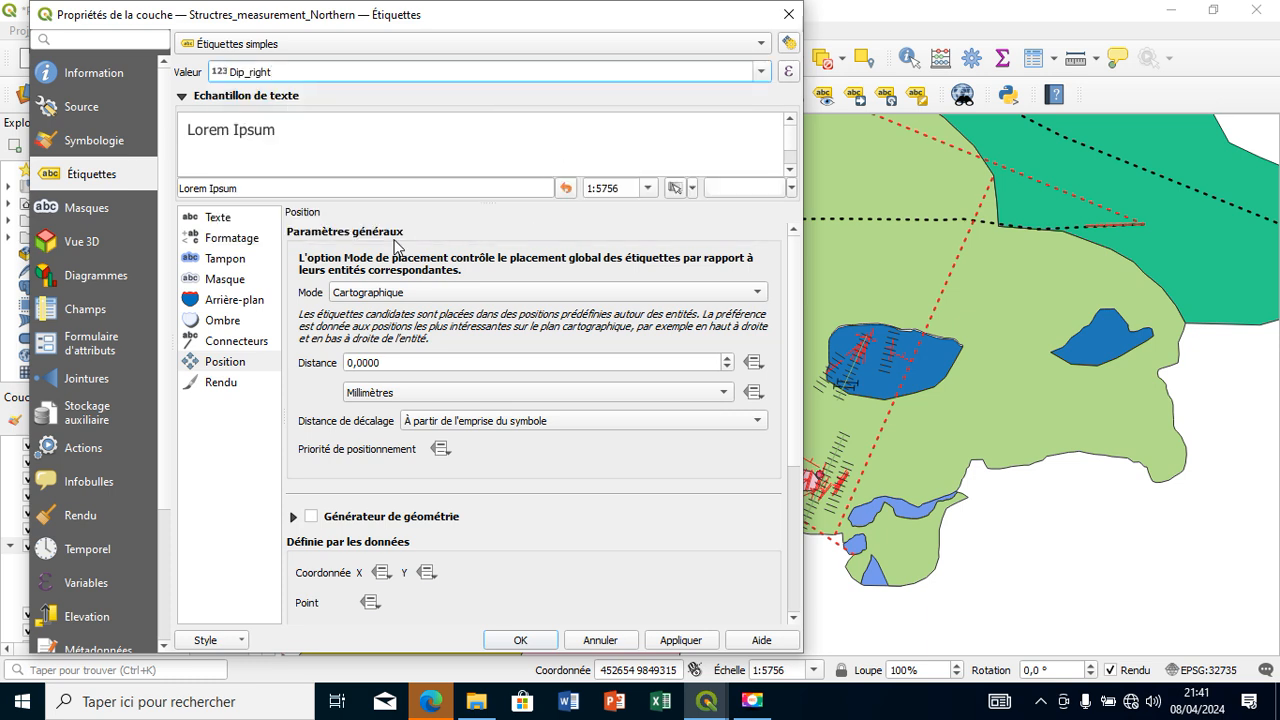
- Set the dip labels' font to Arial Black
{"action": "left_click", "coordinate": [236, 219]}
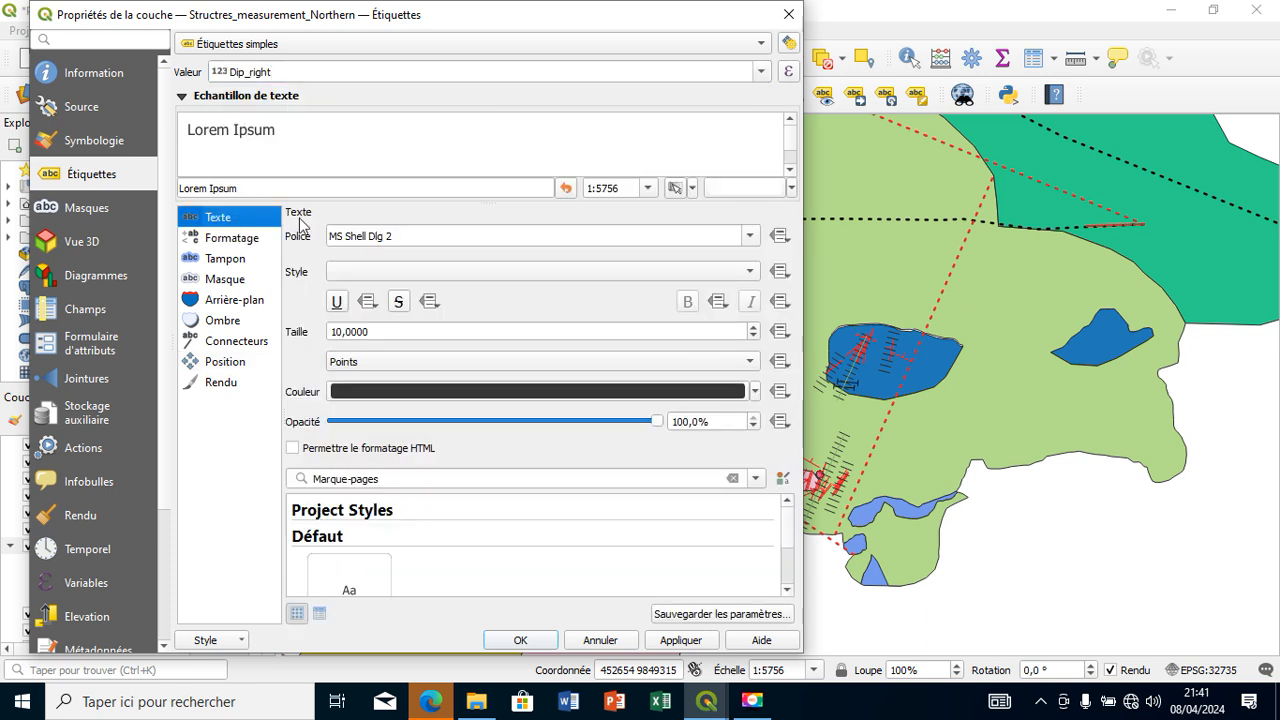
{"action": "left_click", "coordinate": [751, 236]}
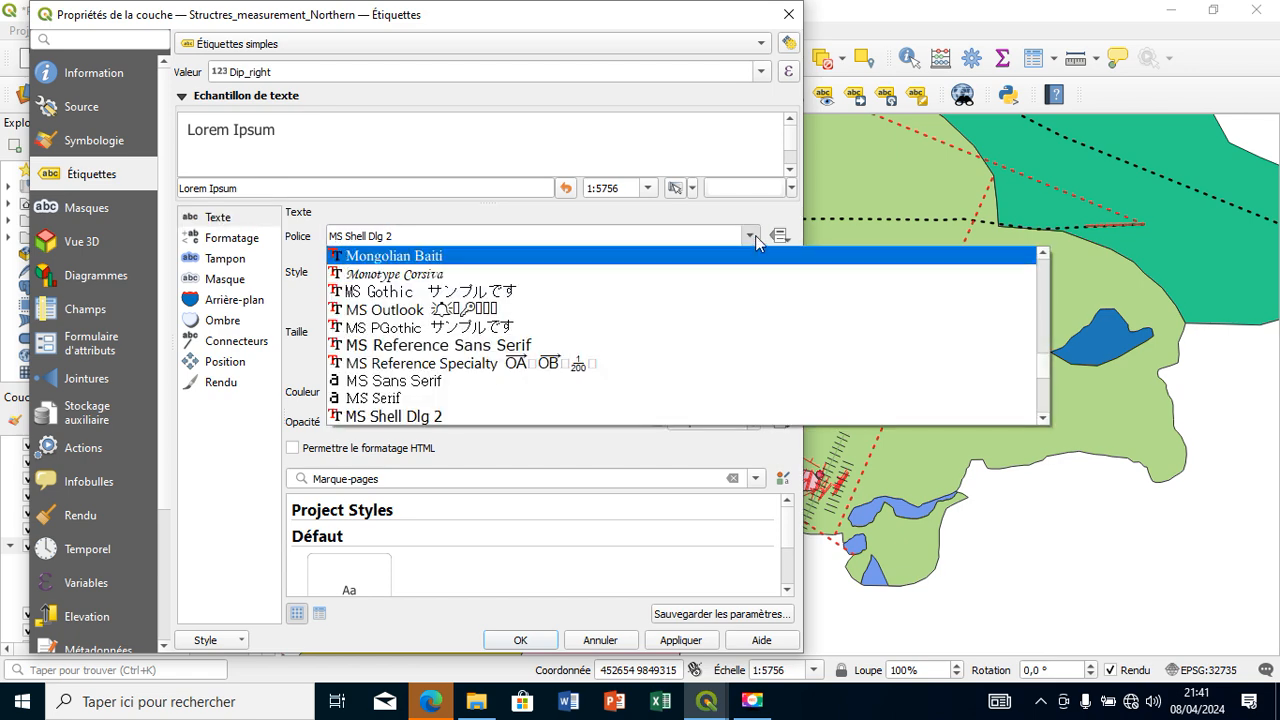
{"action": "left_click_drag", "start_coordinate": [1043, 367], "coordinate": [1043, 260]}
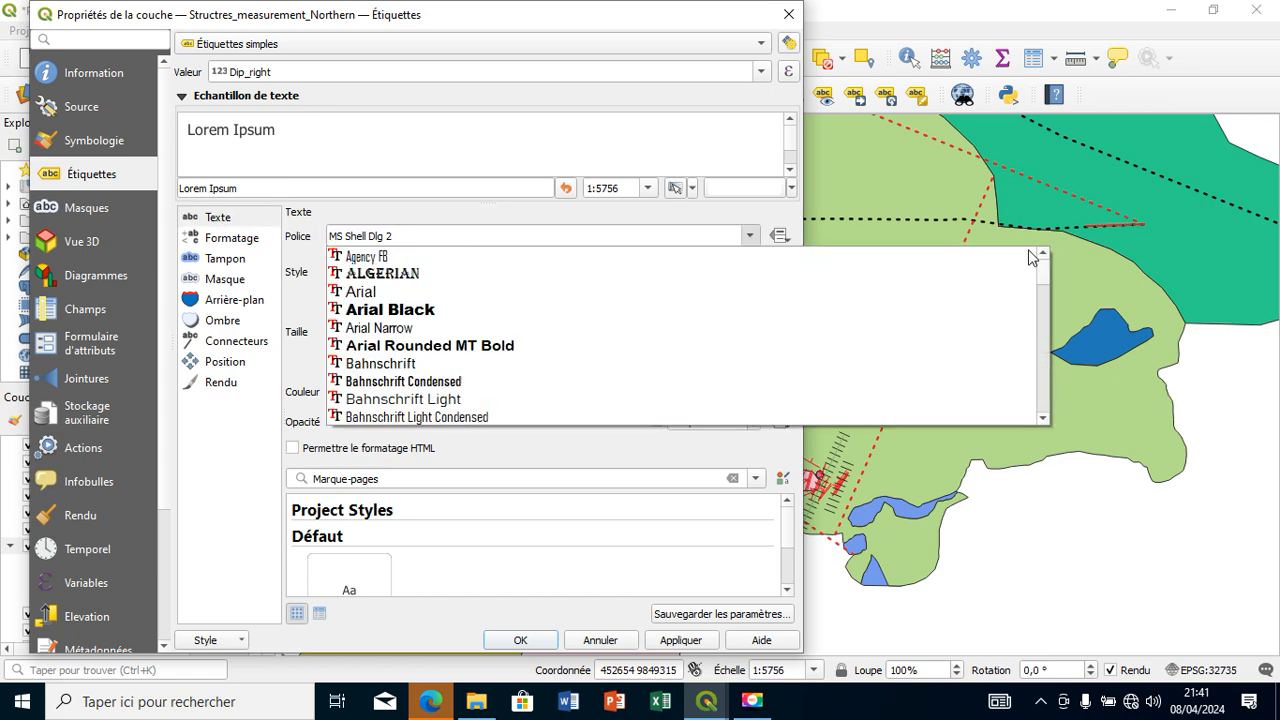
{"action": "left_click", "coordinate": [671, 306]}
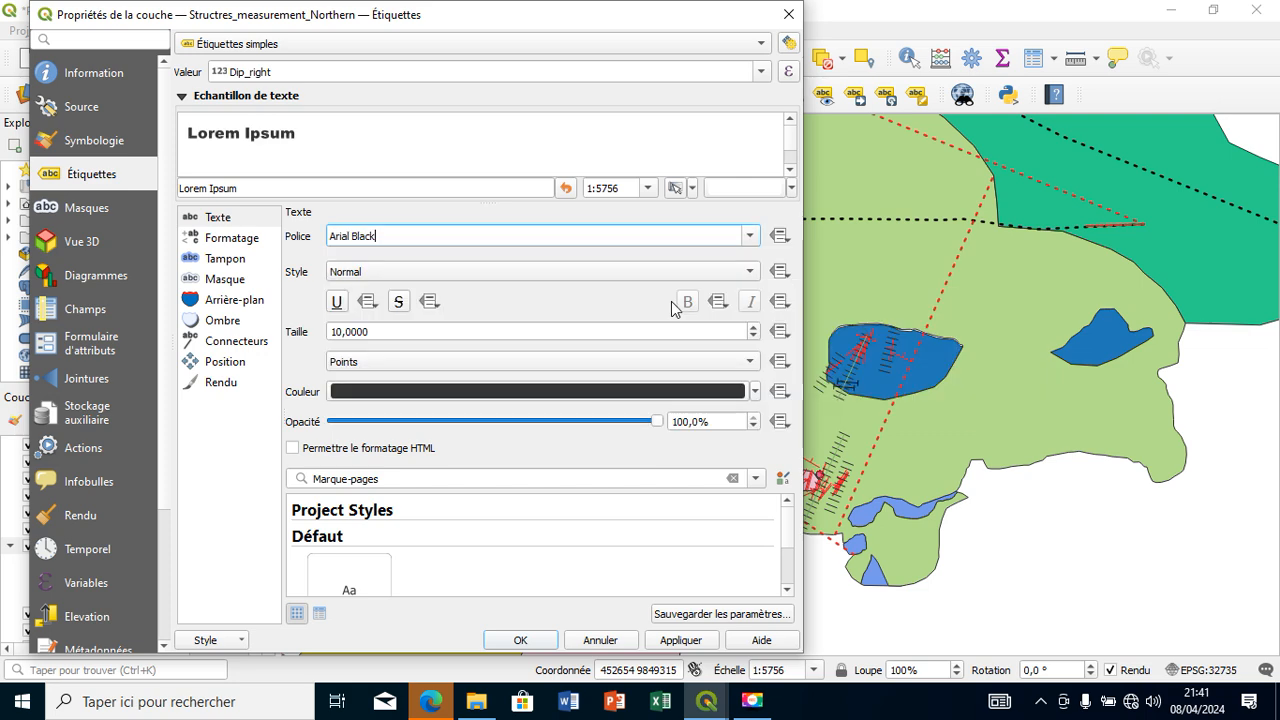
- Set the dip labels' placement mode to Autour du Point and apply the labels to the layer
{"action": "left_click", "coordinate": [252, 362]}
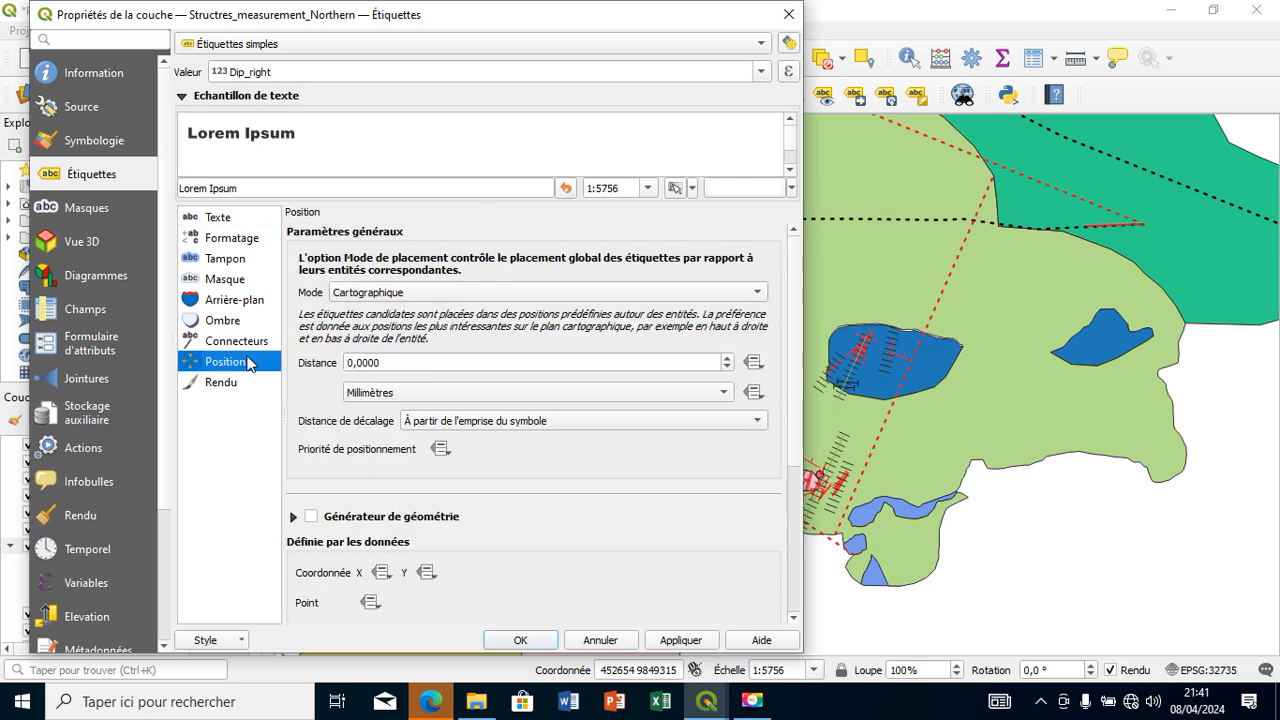
{"action": "left_click", "coordinate": [385, 291]}
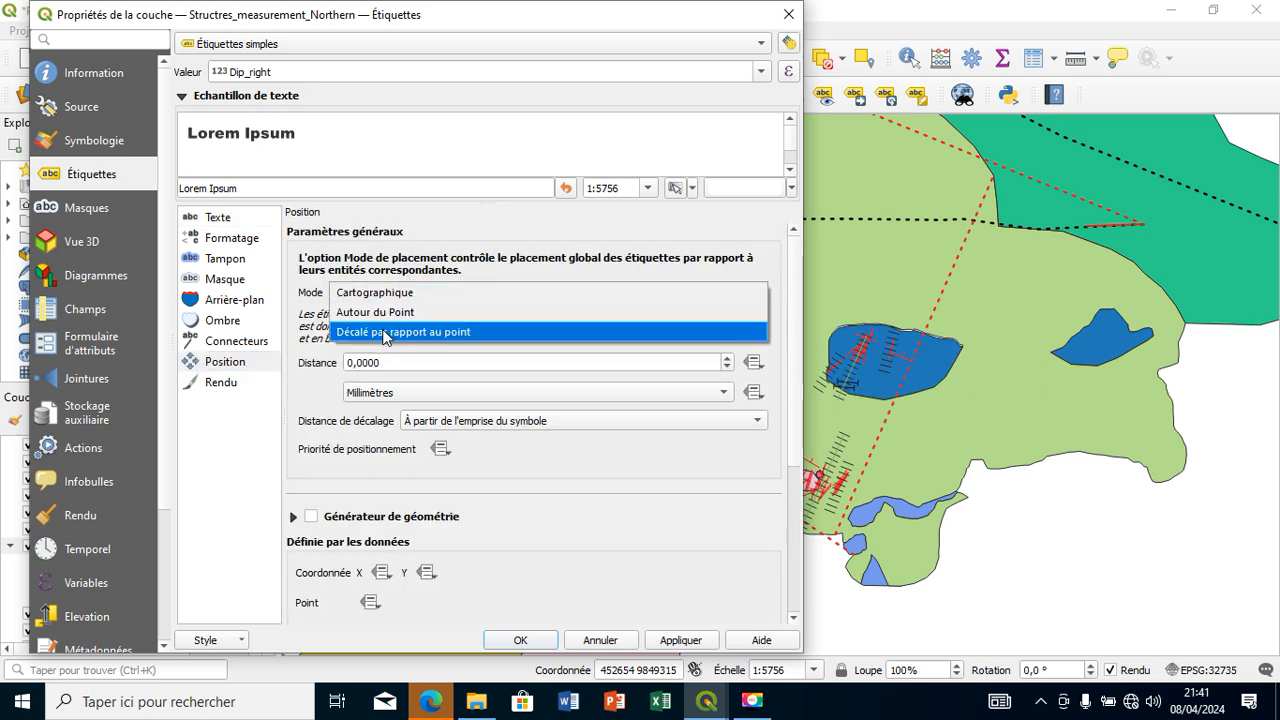
{"action": "left_click", "coordinate": [385, 307]}
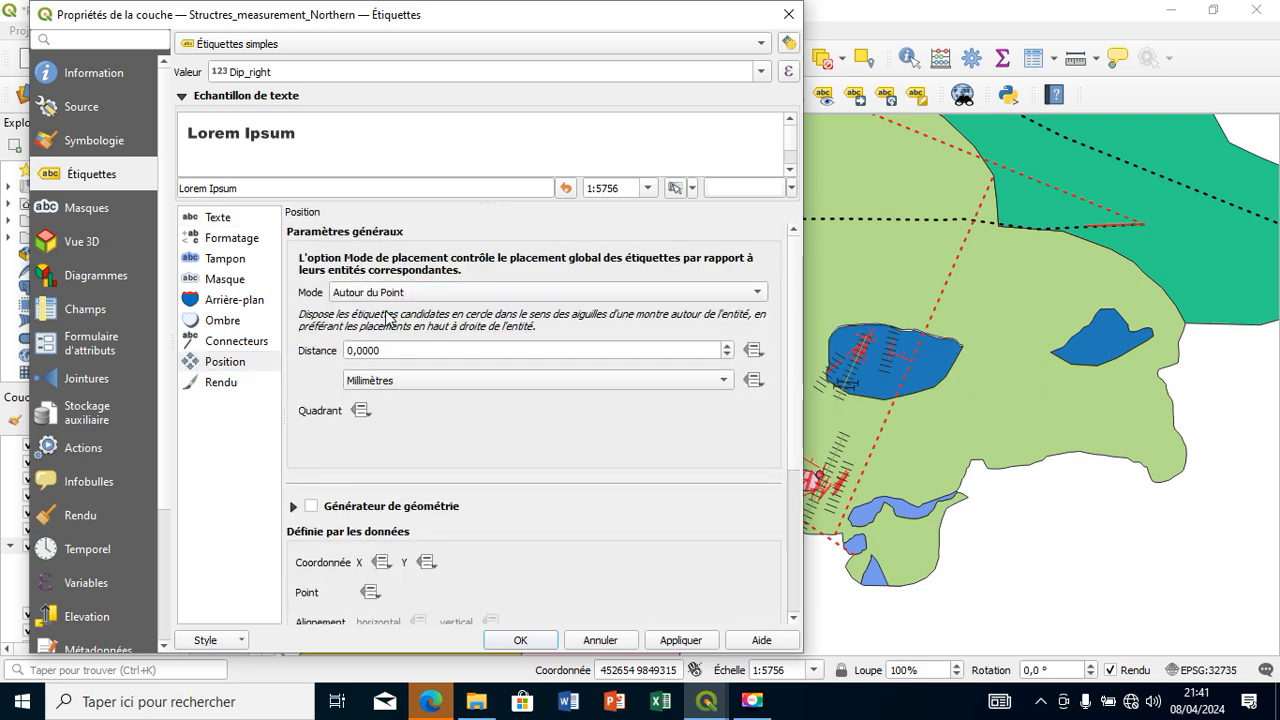
{"action": "left_click", "coordinate": [696, 642]}
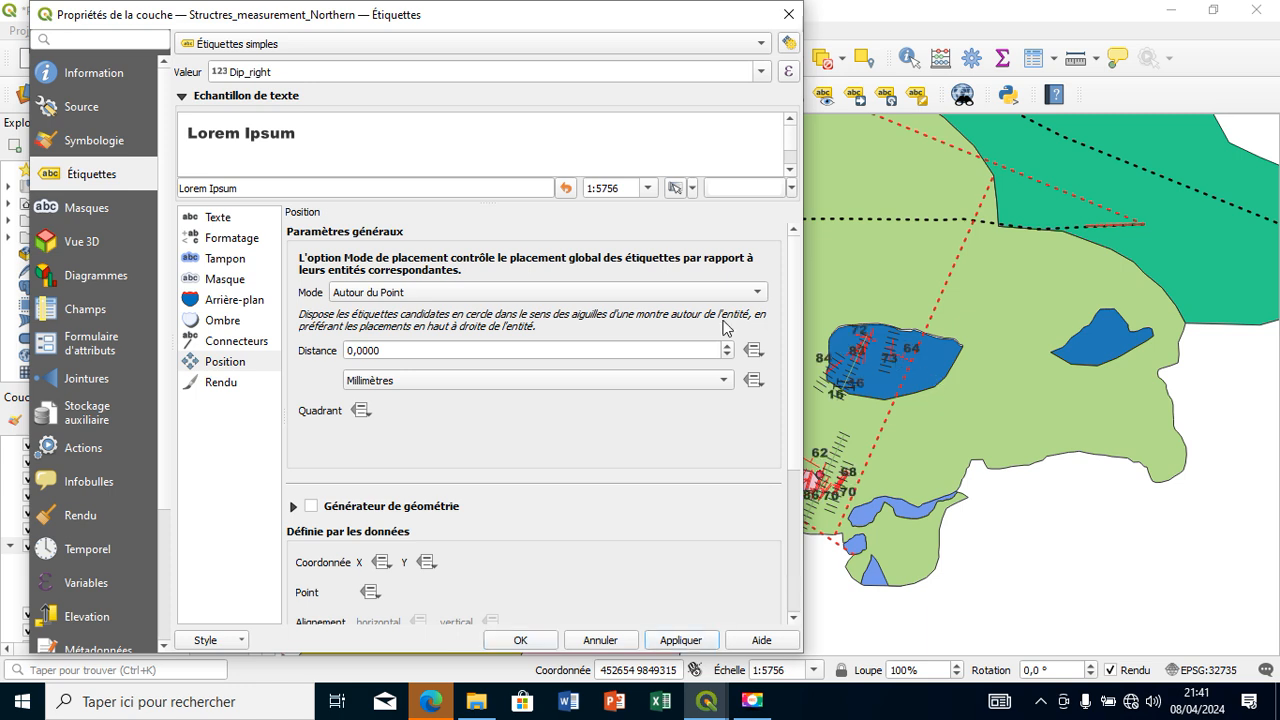
- Reduce the dip labels' text size to 4 points, apply it and close the layer properties
{"action": "left_click", "coordinate": [222, 220]}
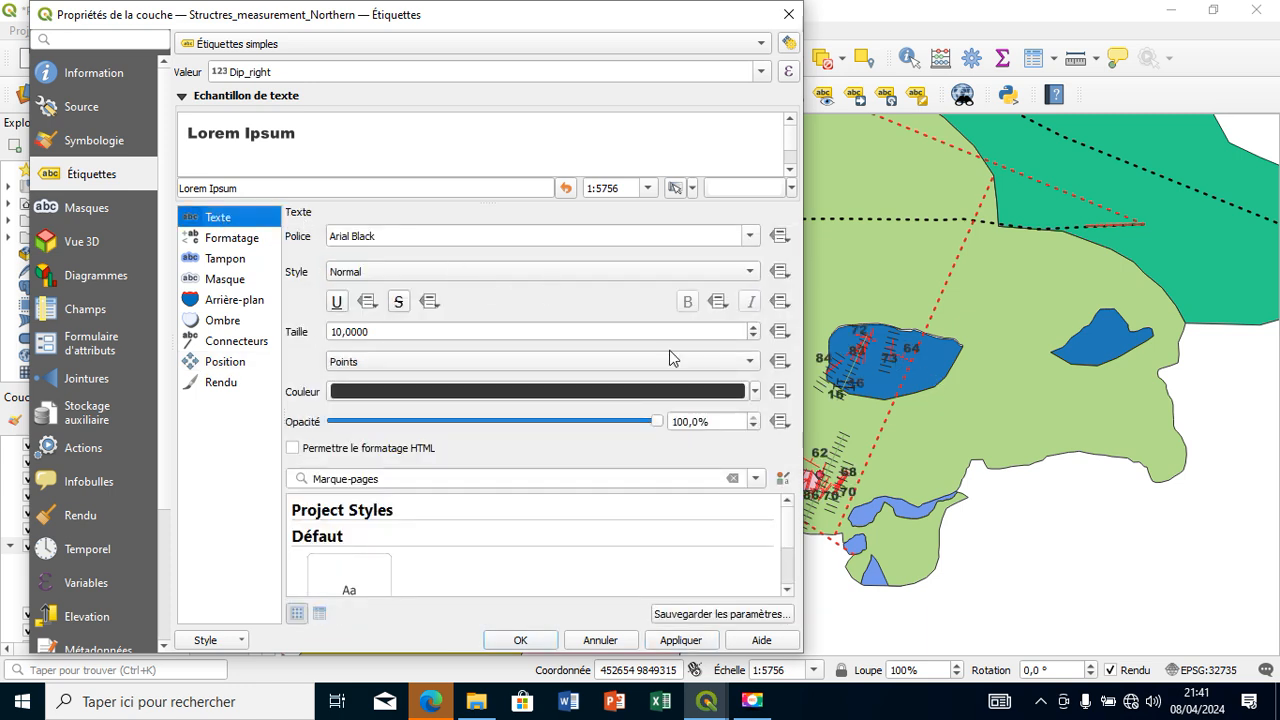
{"action": "left_click", "coordinate": [752, 336]}
{"action": "left_click", "coordinate": [752, 336]}
{"action": "left_click", "coordinate": [752, 336]}
{"action": "left_click", "coordinate": [752, 336]}
{"action": "left_click", "coordinate": [752, 336]}
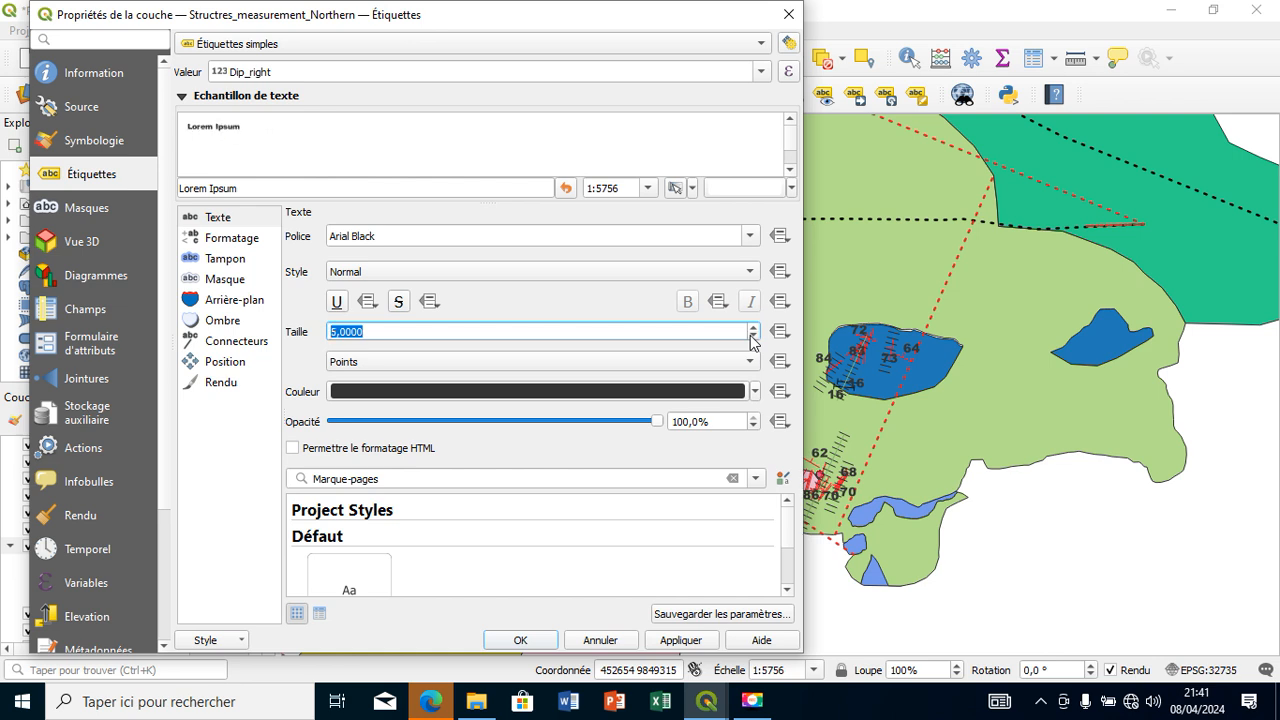
{"action": "left_click", "coordinate": [706, 644]}
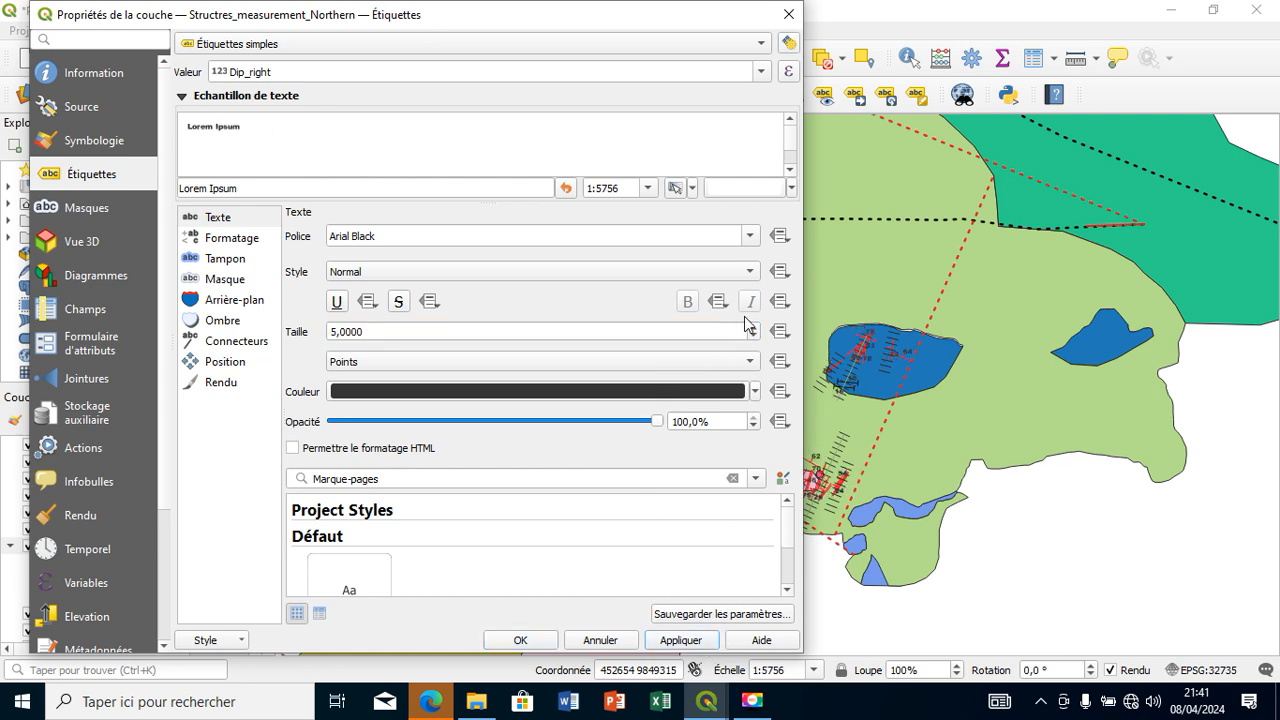
{"action": "left_click", "coordinate": [754, 337]}
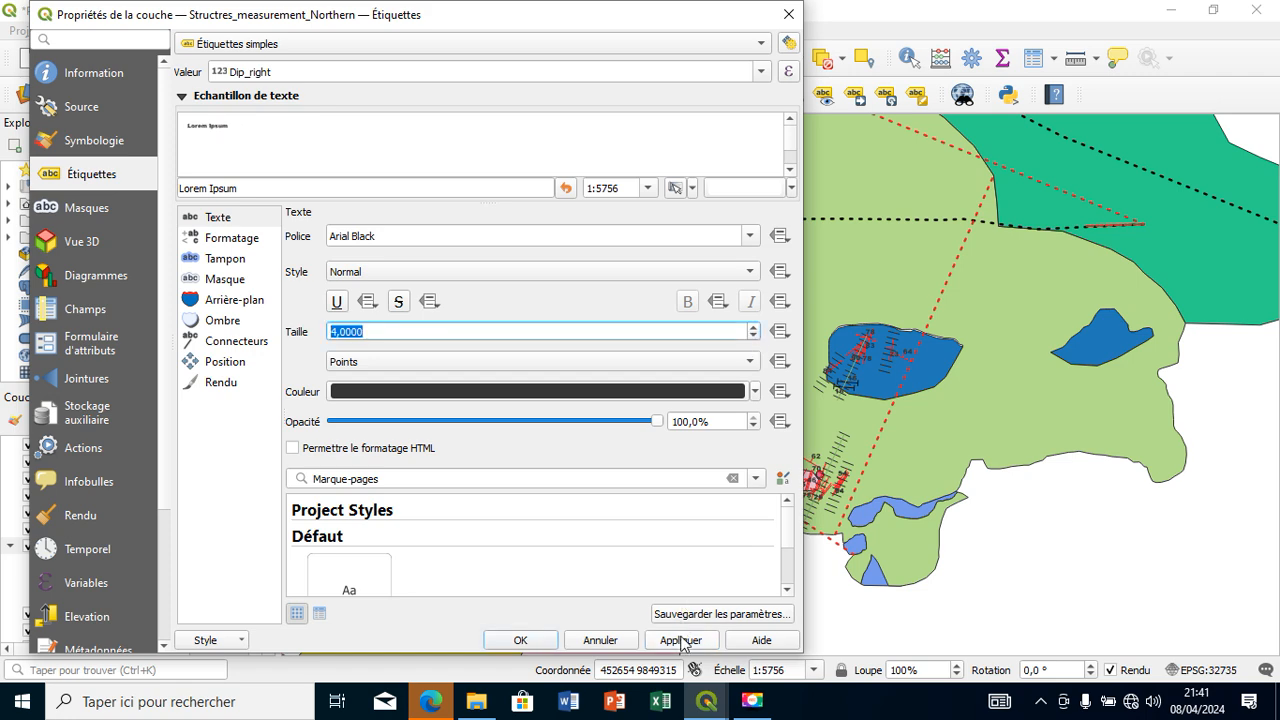
{"action": "left_click", "coordinate": [680, 640]}
{"action": "left_click", "coordinate": [520, 640]}
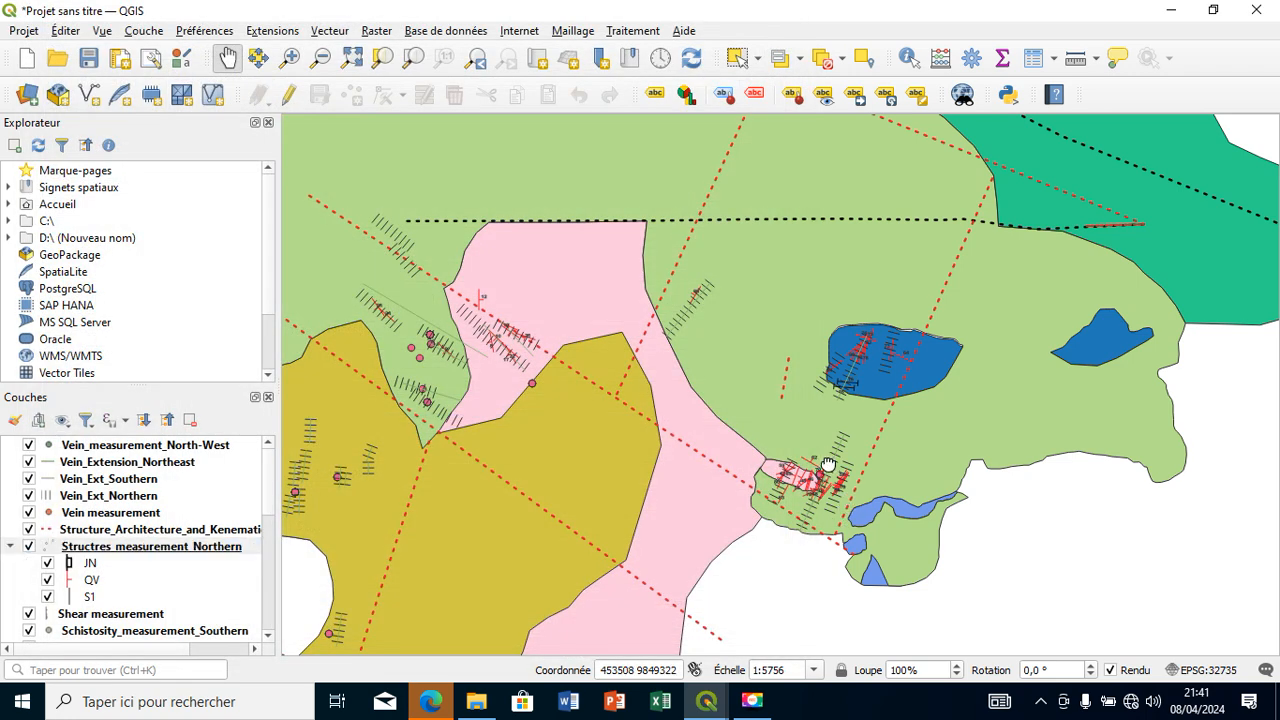
- Examine the rotated structural symbols and their dip labels on the map around the blue lithology polygon
{"action": "left_click_drag", "start_coordinate": [829, 468], "coordinate": [849, 351]}
{"action": "scroll", "coordinate": [602, 235], "scroll_direction": "up", "scroll_amount": 1}
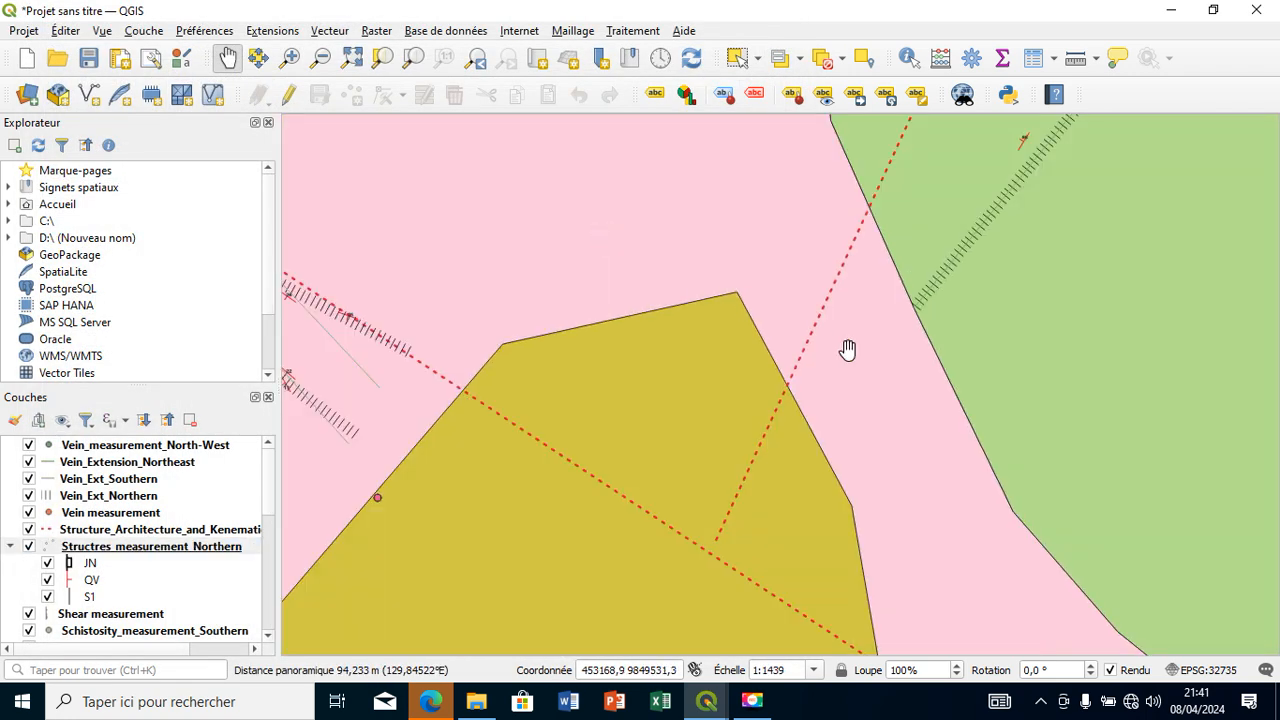
{"action": "left_click_drag", "start_coordinate": [673, 407], "coordinate": [487, 476]}
{"action": "left_click_drag", "start_coordinate": [646, 349], "coordinate": [617, 317]}
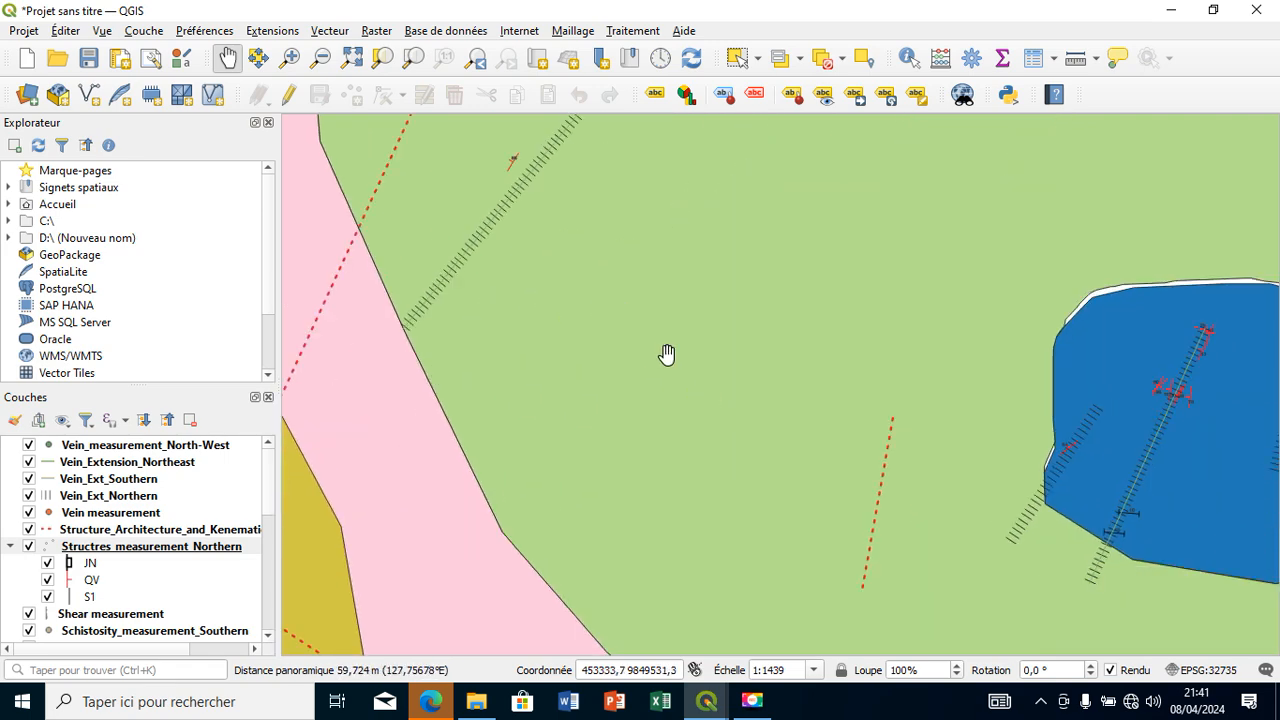
{"action": "left_click_drag", "start_coordinate": [806, 422], "coordinate": [781, 385]}
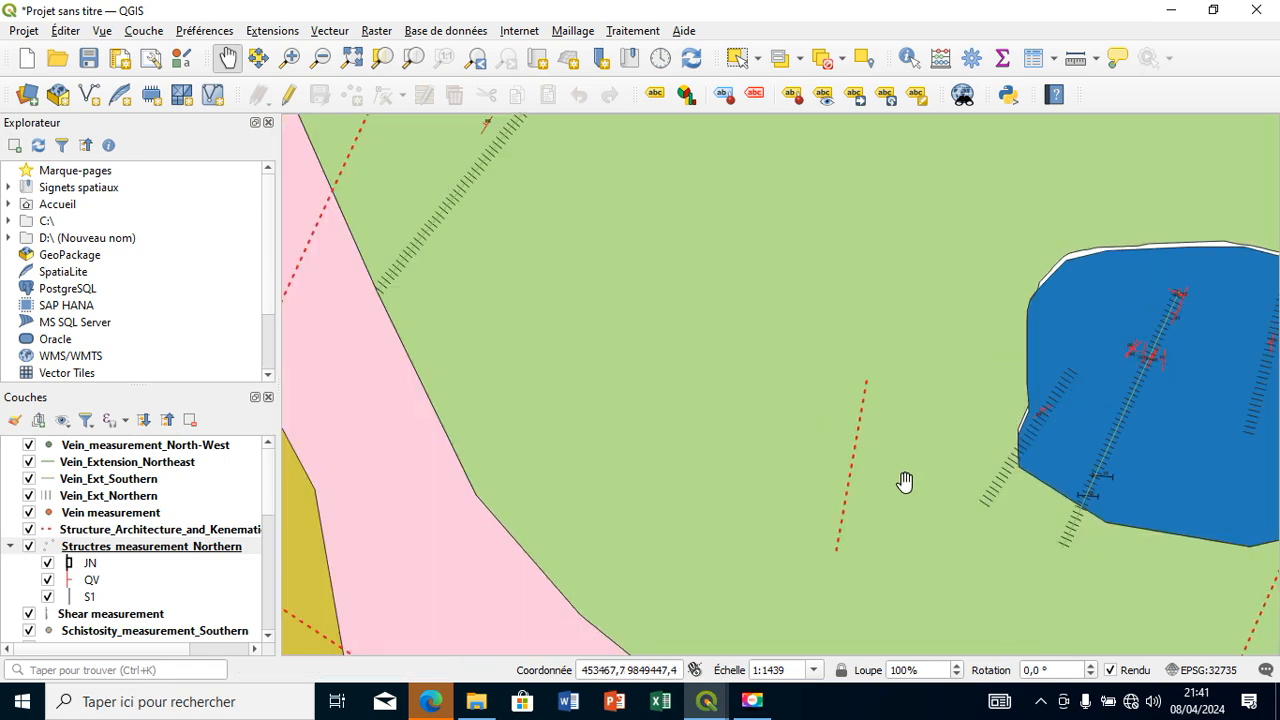
{"action": "left_click_drag", "start_coordinate": [1111, 414], "coordinate": [831, 583]}
{"action": "left_click_drag", "start_coordinate": [909, 520], "coordinate": [839, 414]}
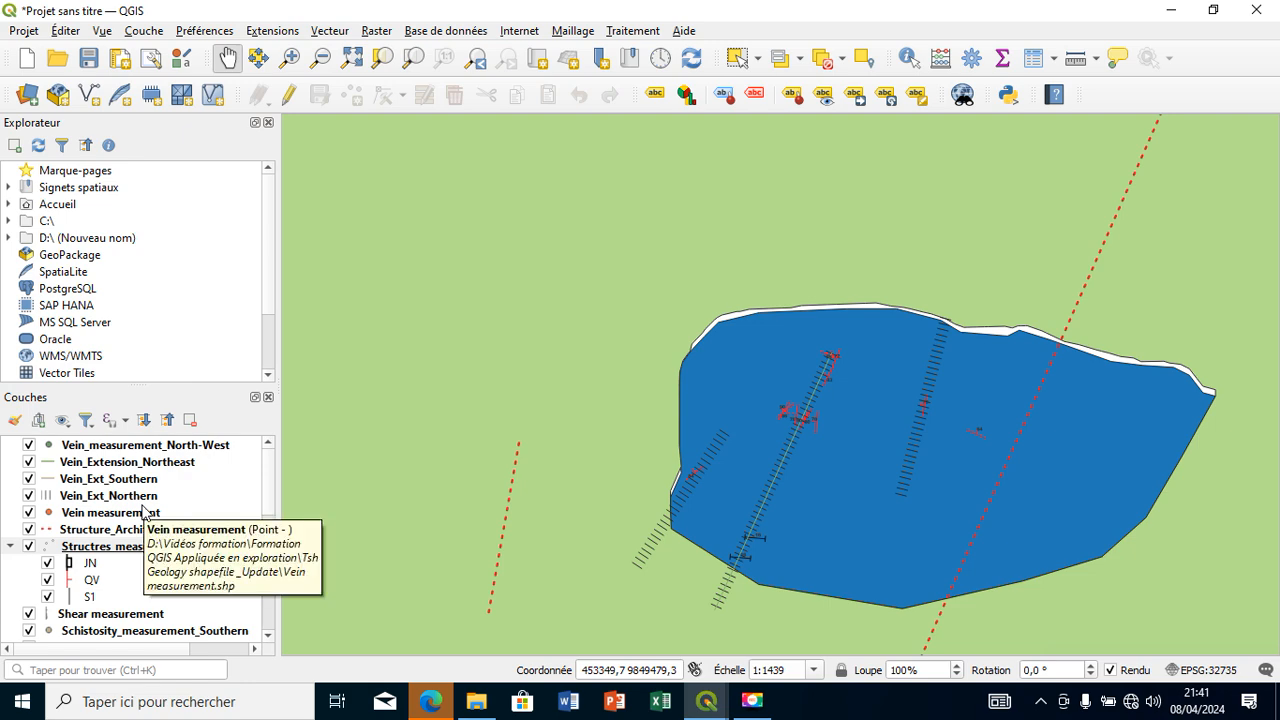
- Enable simple labels (Étiquettes simples) for the Vein measurement layer and bring up its symbology settings
{"action": "left_click", "coordinate": [53, 514]}
{"action": "double_click", "coordinate": [53, 514]}
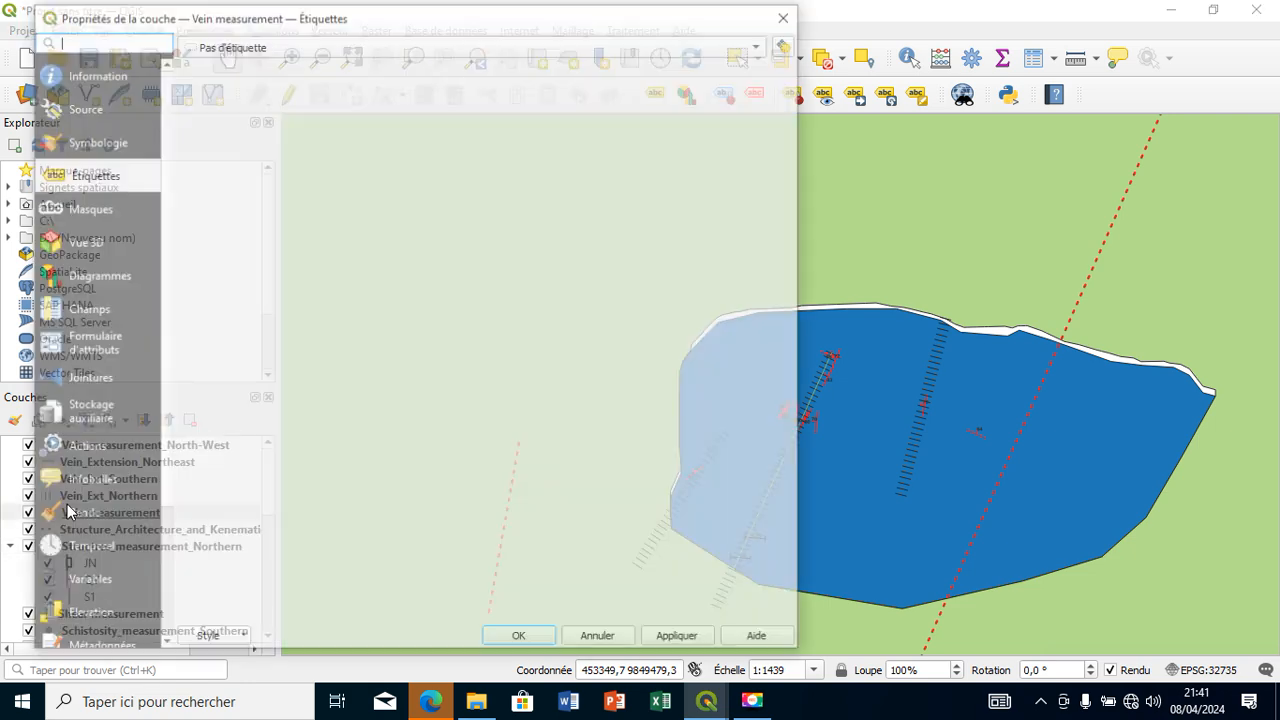
{"action": "left_click", "coordinate": [289, 50]}
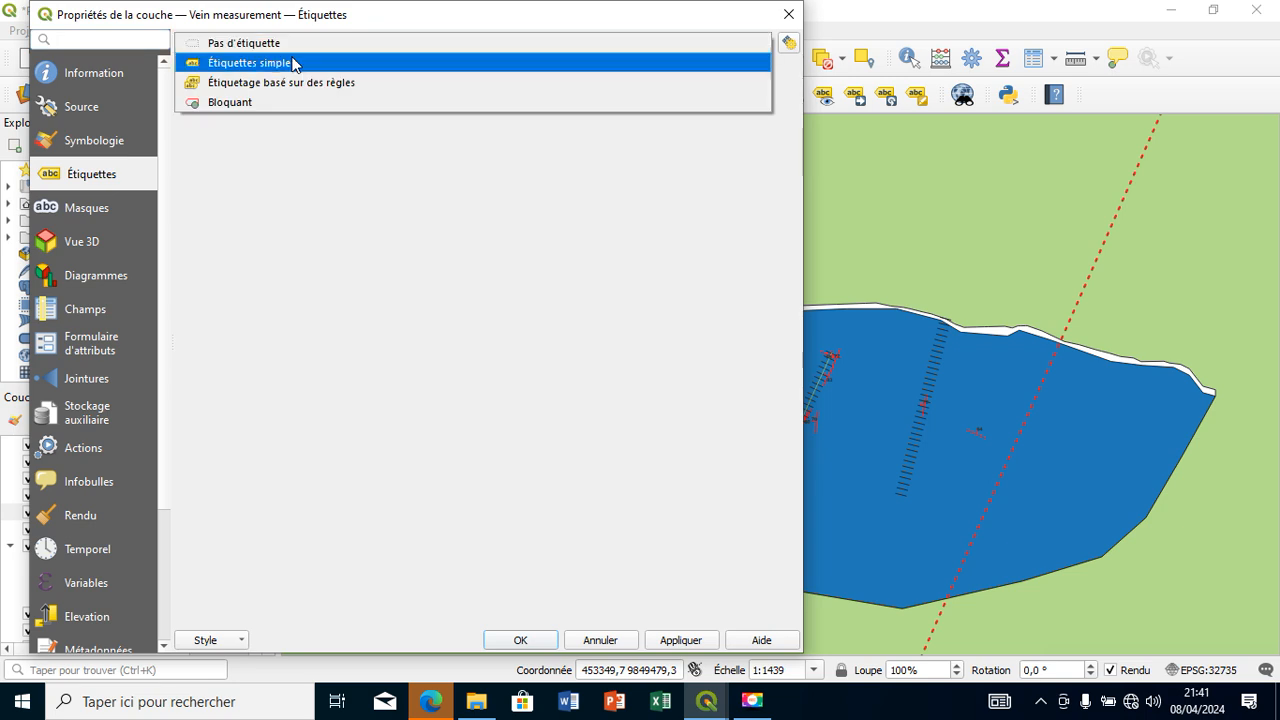
{"action": "left_click", "coordinate": [293, 62]}
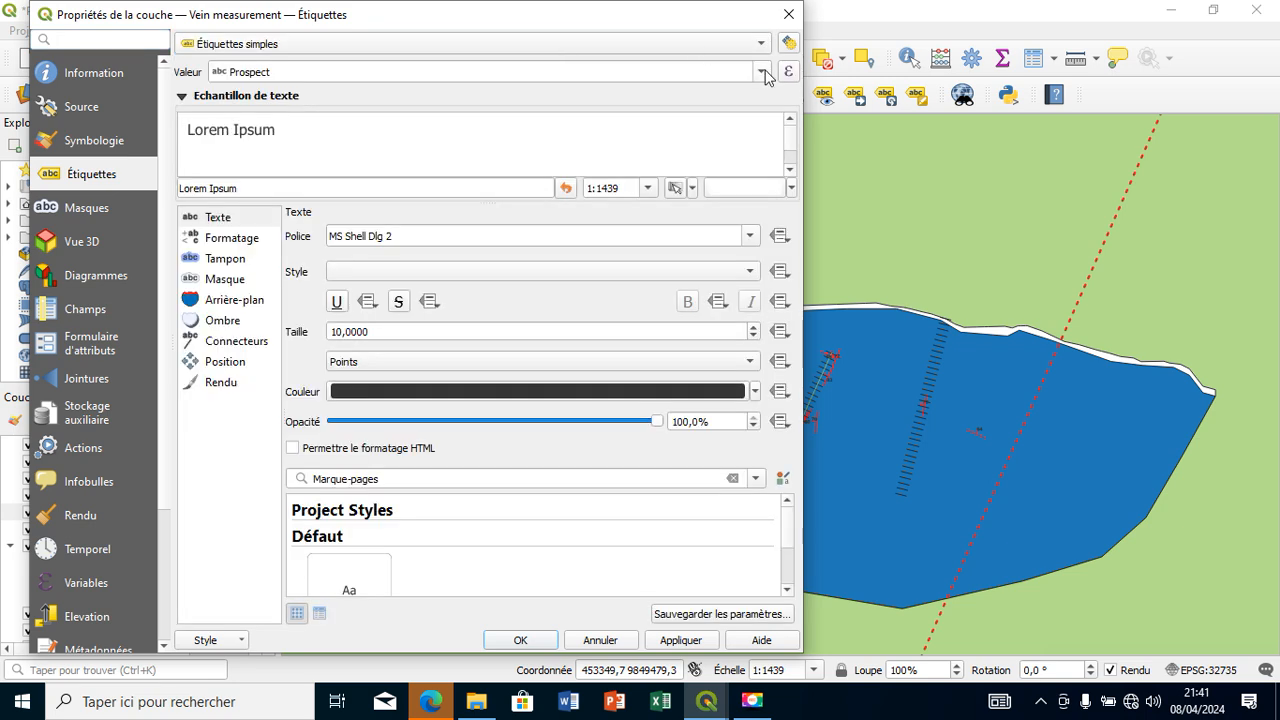
{"action": "left_click", "coordinate": [100, 142]}
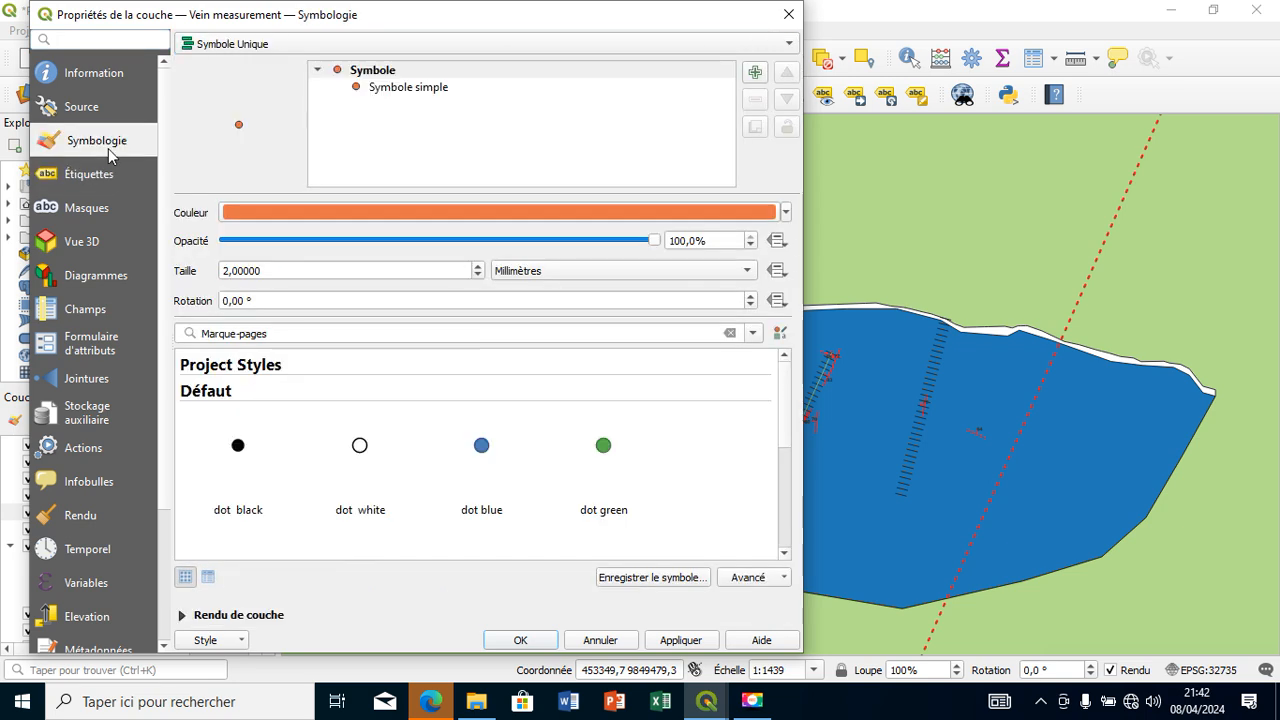
{"action": "left_click", "coordinate": [274, 44]}
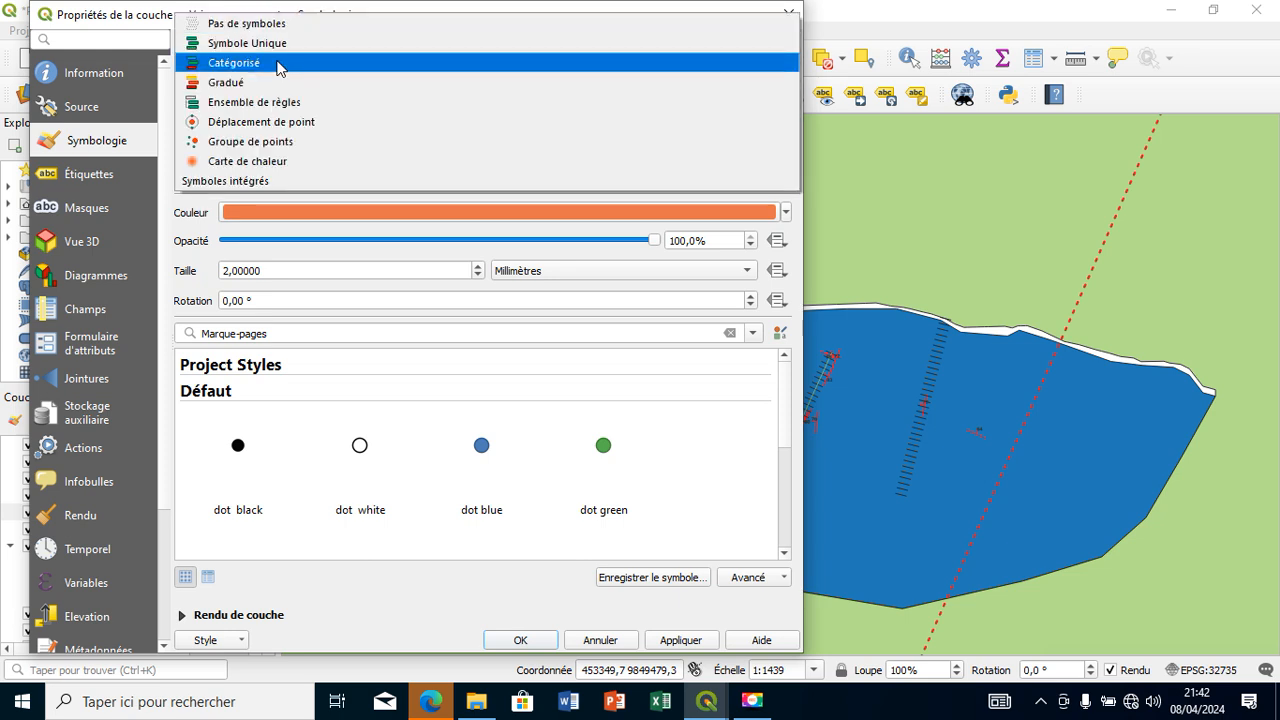
{"action": "left_click", "coordinate": [282, 64]}
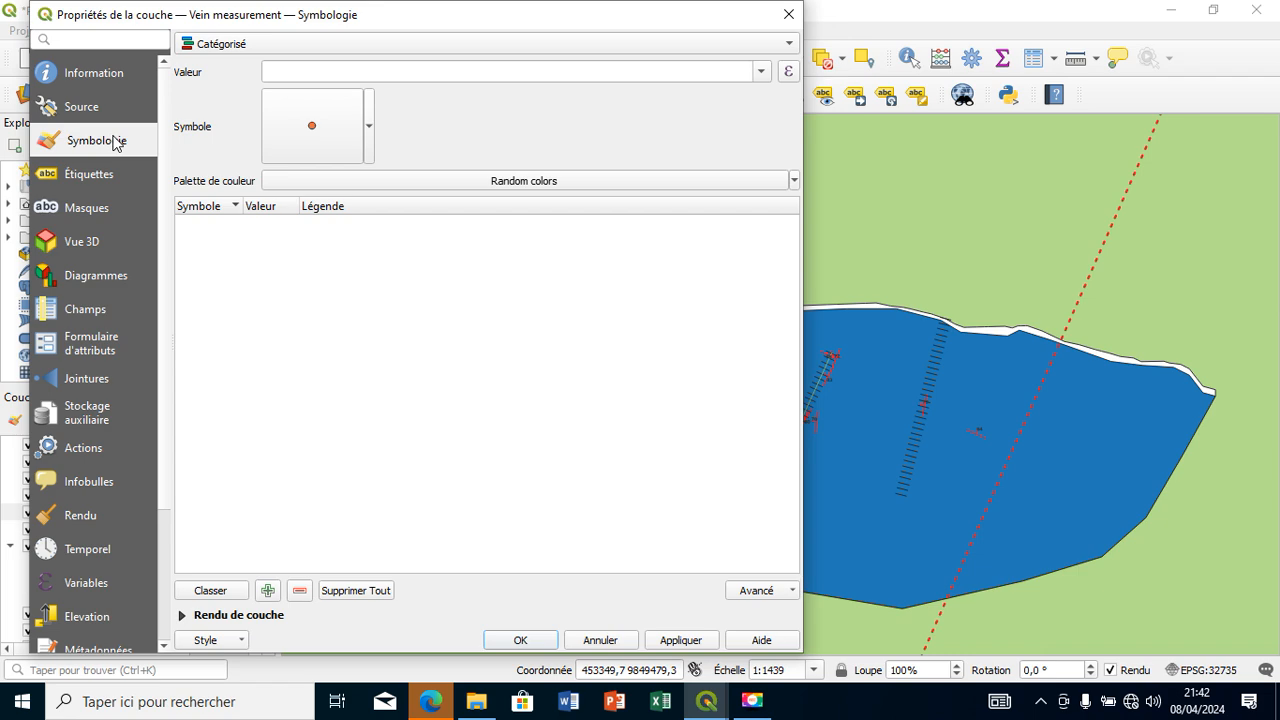
{"action": "left_click", "coordinate": [246, 43]}
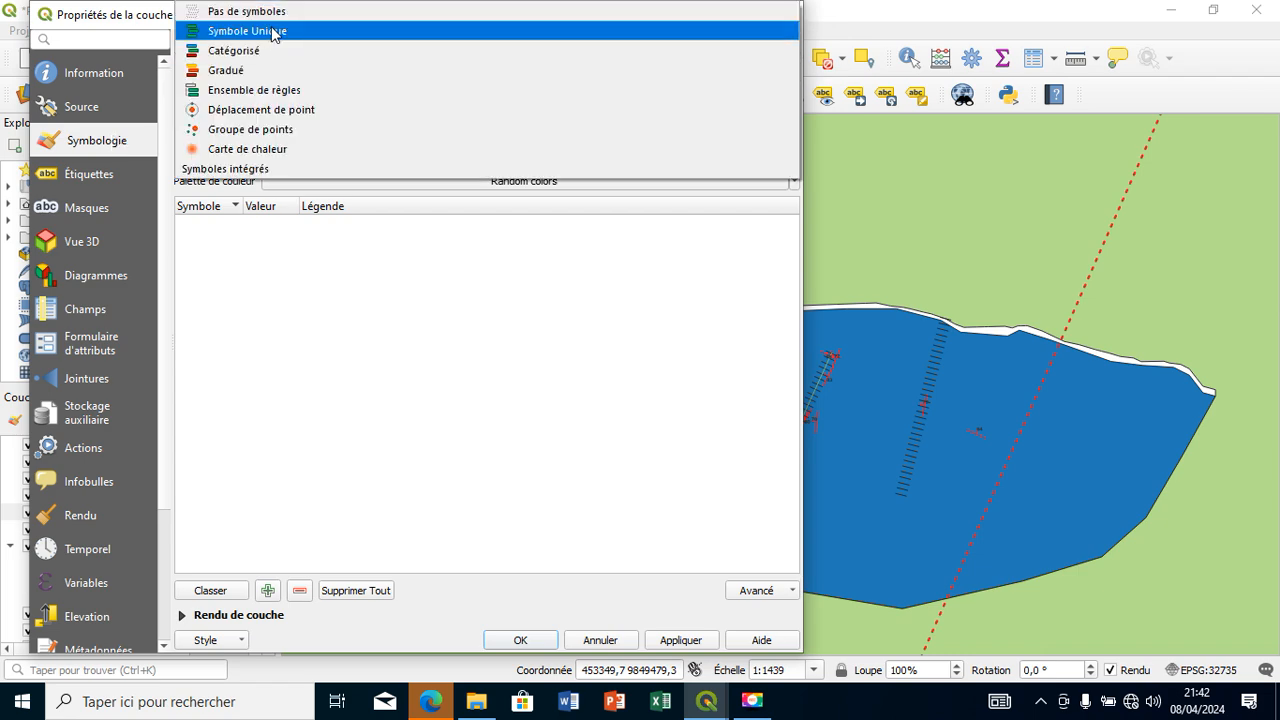
{"action": "left_click", "coordinate": [273, 32]}
- Change the Vein measurement layer's simple marker to the Symbole SVG type
{"action": "left_click", "coordinate": [435, 87]}
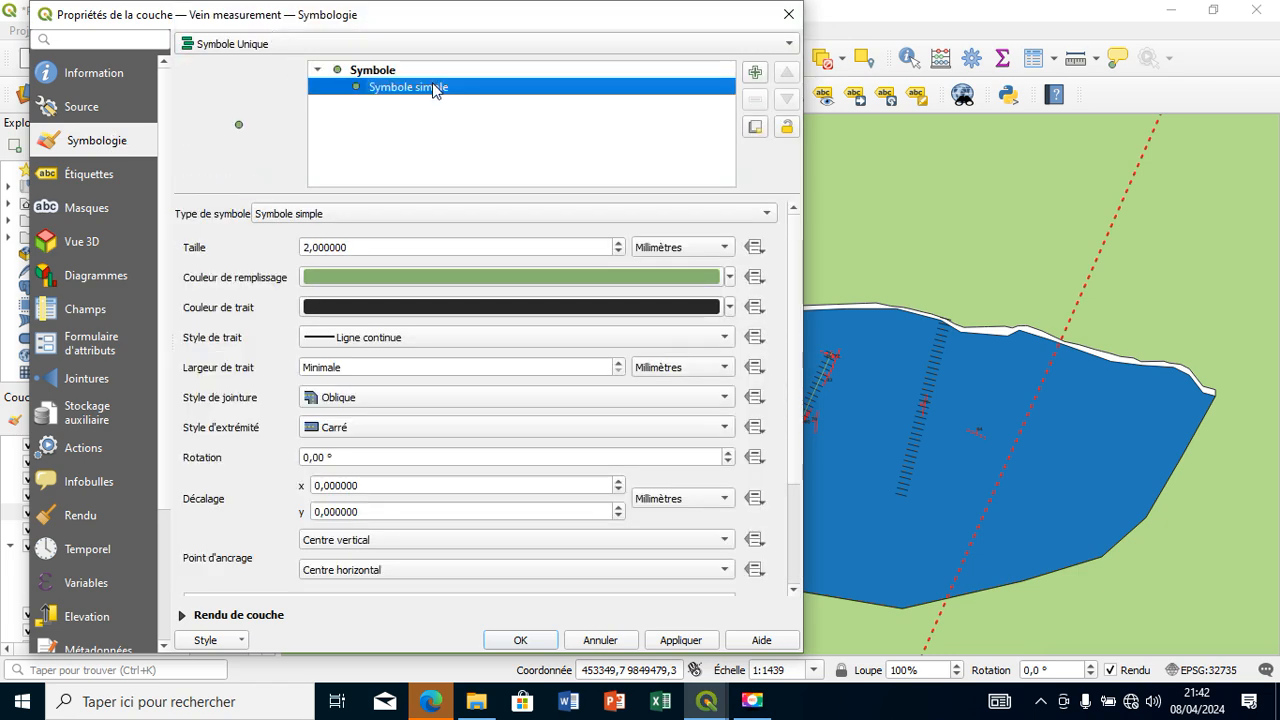
{"action": "left_click", "coordinate": [451, 214]}
{"action": "left_click", "coordinate": [441, 236]}
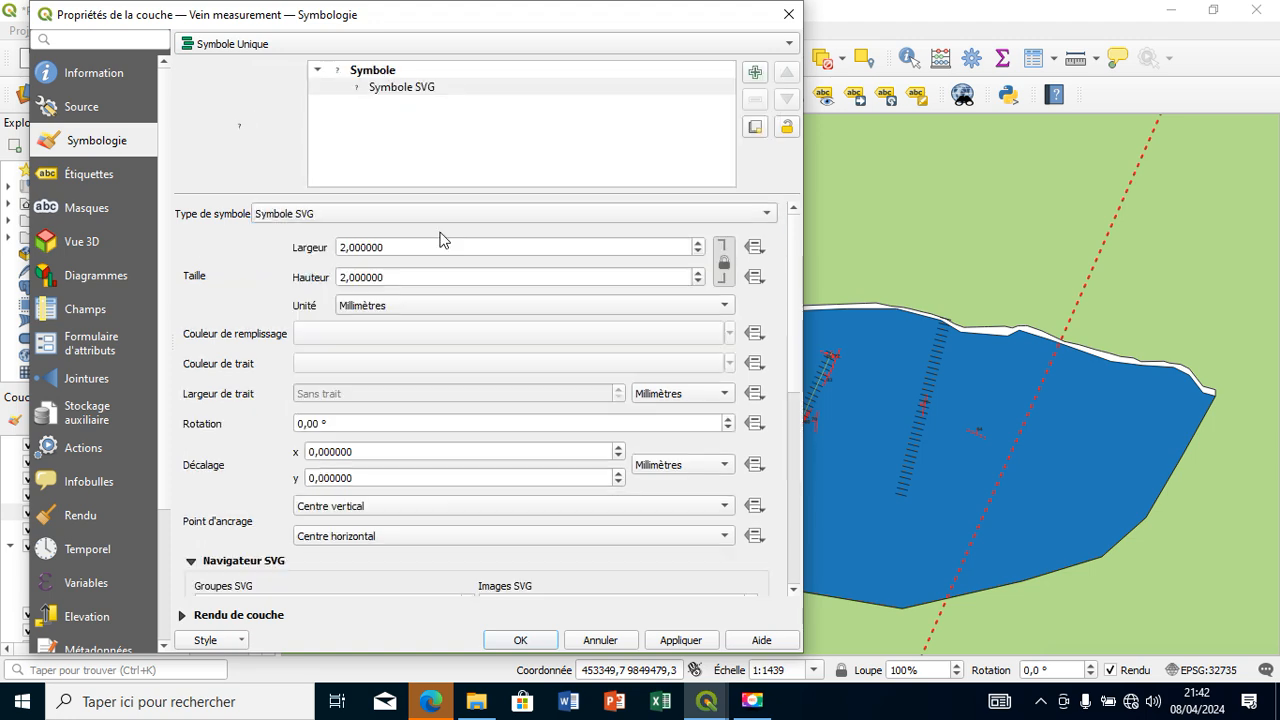
- Search the svg folder for "vein" and load 19.1.12_vein_incl as the marker's SVG file
{"action": "scroll", "coordinate": [790, 574], "scroll_direction": "down", "scroll_amount": 5}
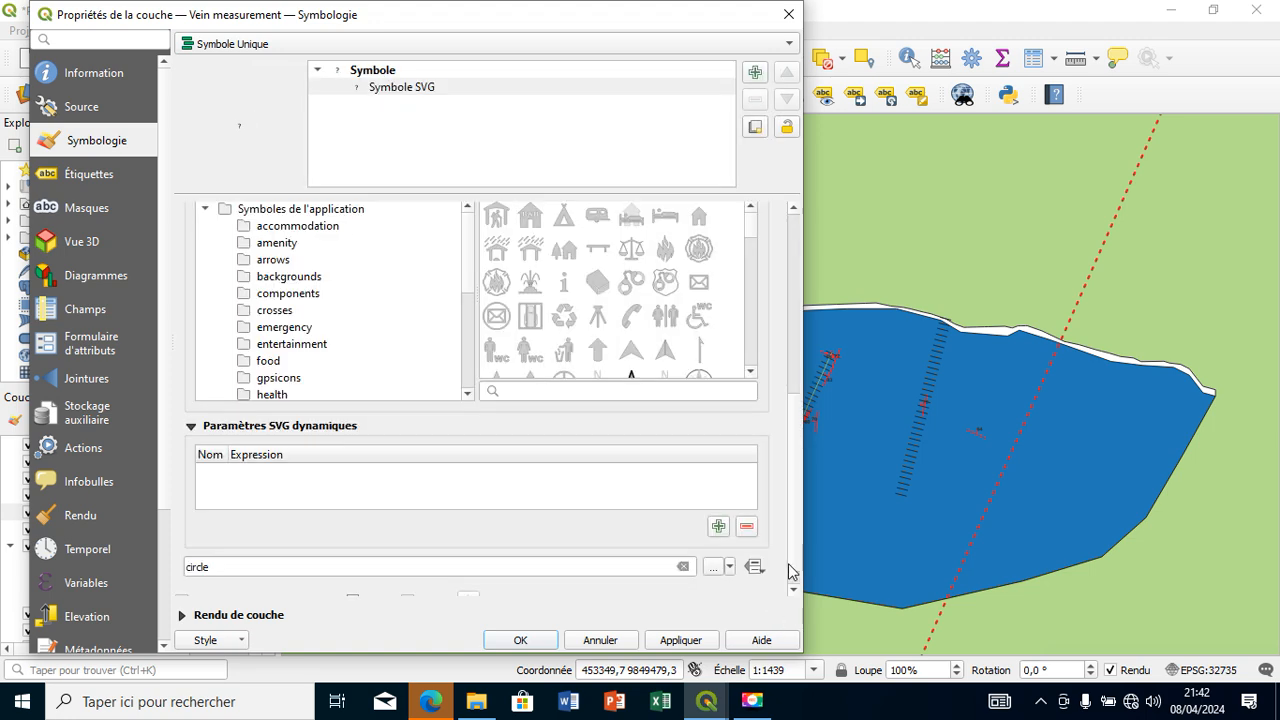
{"action": "left_click", "coordinate": [713, 566]}
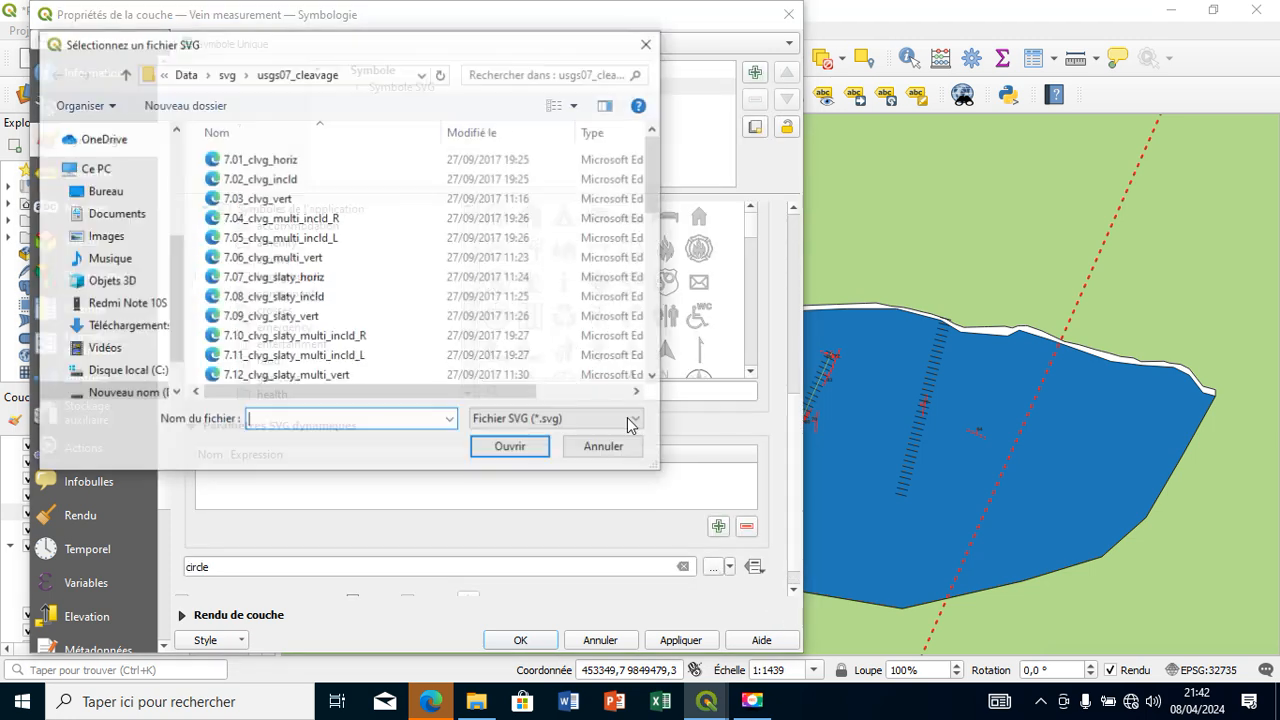
{"action": "left_click", "coordinate": [125, 74]}
{"action": "left_click", "coordinate": [496, 74]}
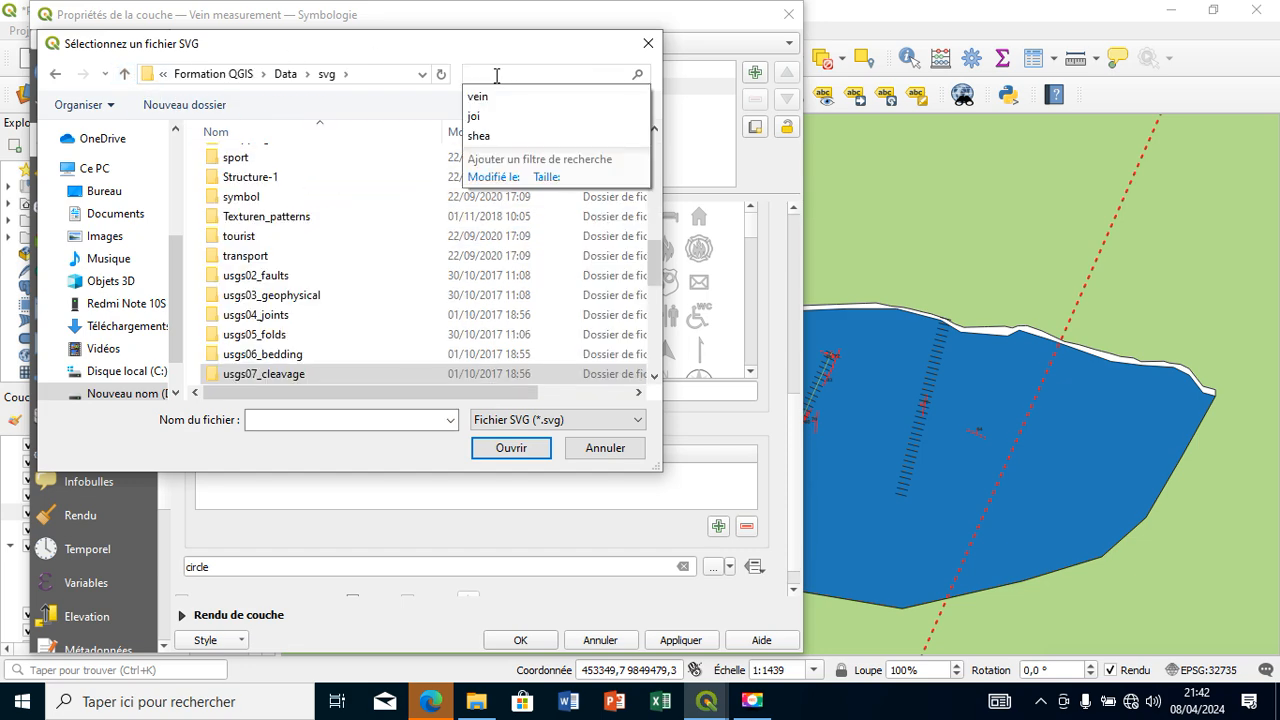
{"action": "type", "text": "ve"}
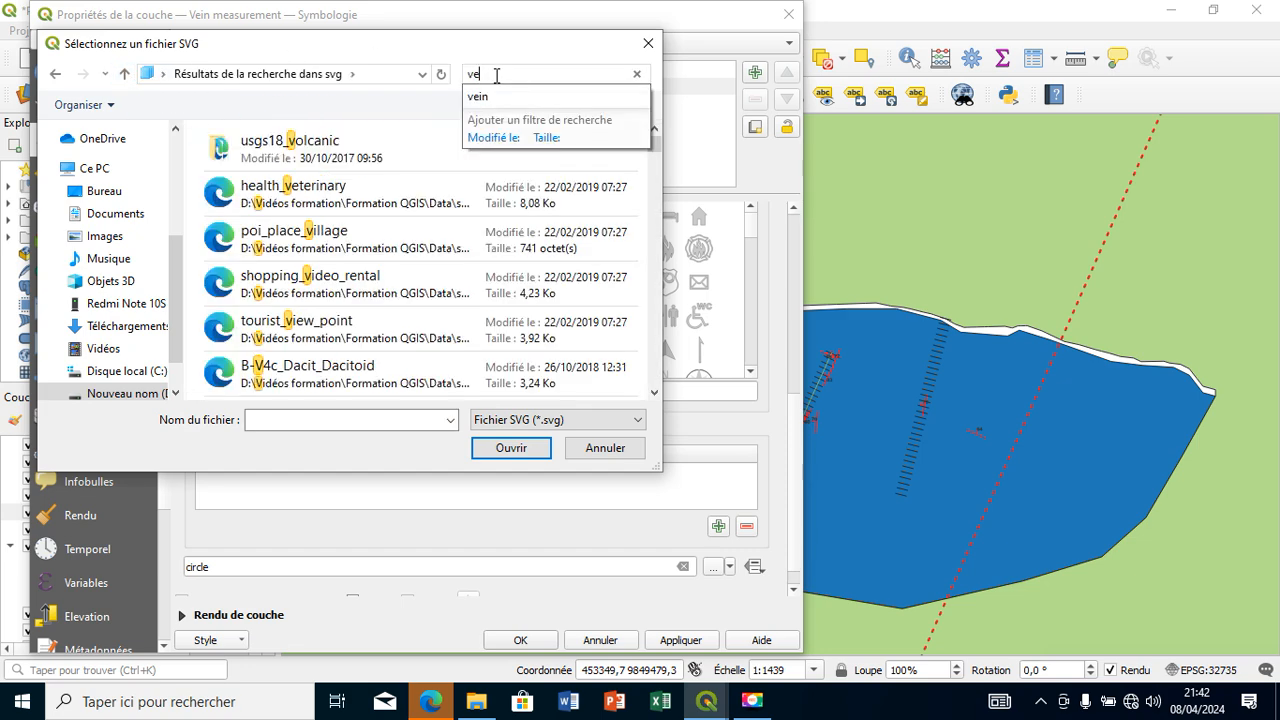
{"action": "type", "text": "in"}
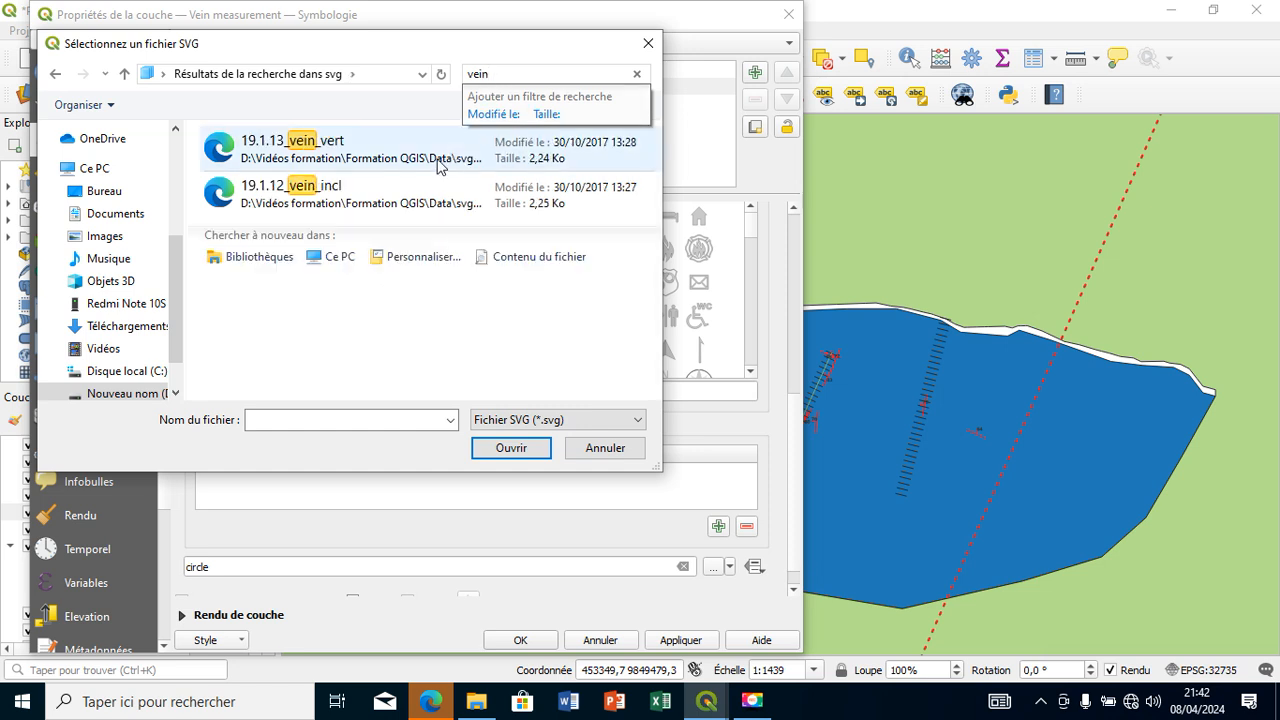
{"action": "left_click", "coordinate": [405, 188]}
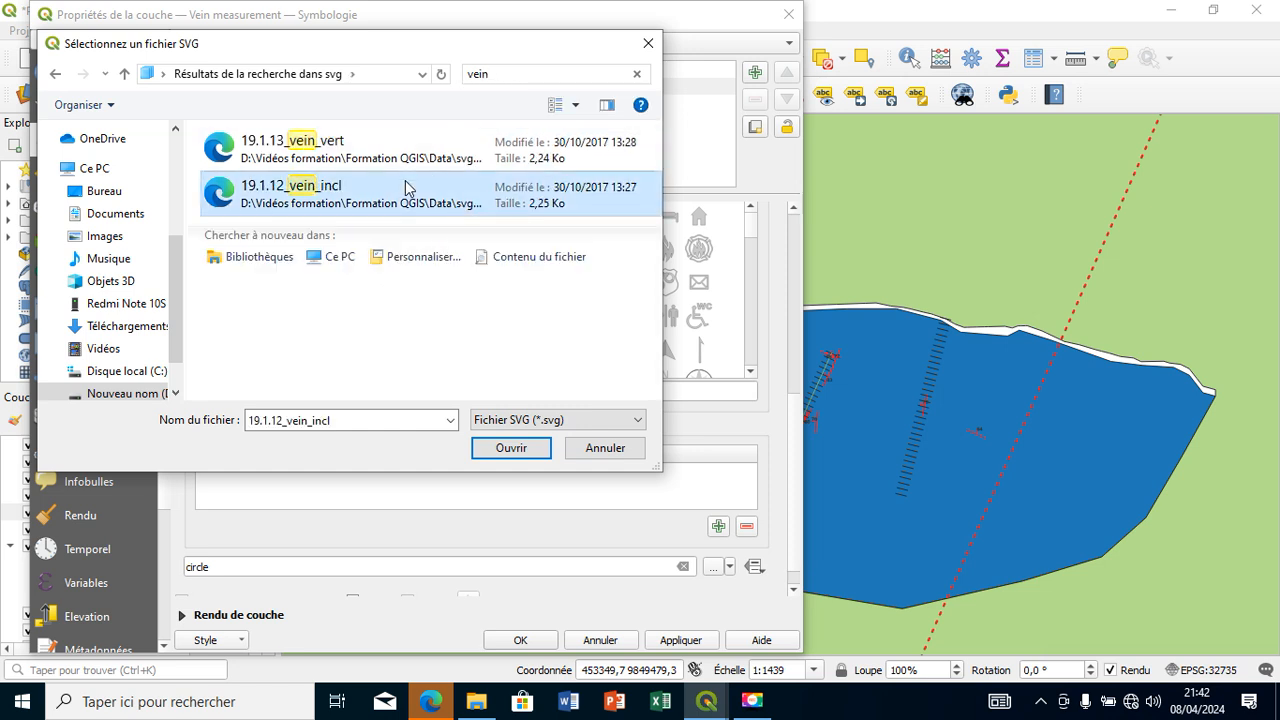
{"action": "double_click", "coordinate": [405, 188]}
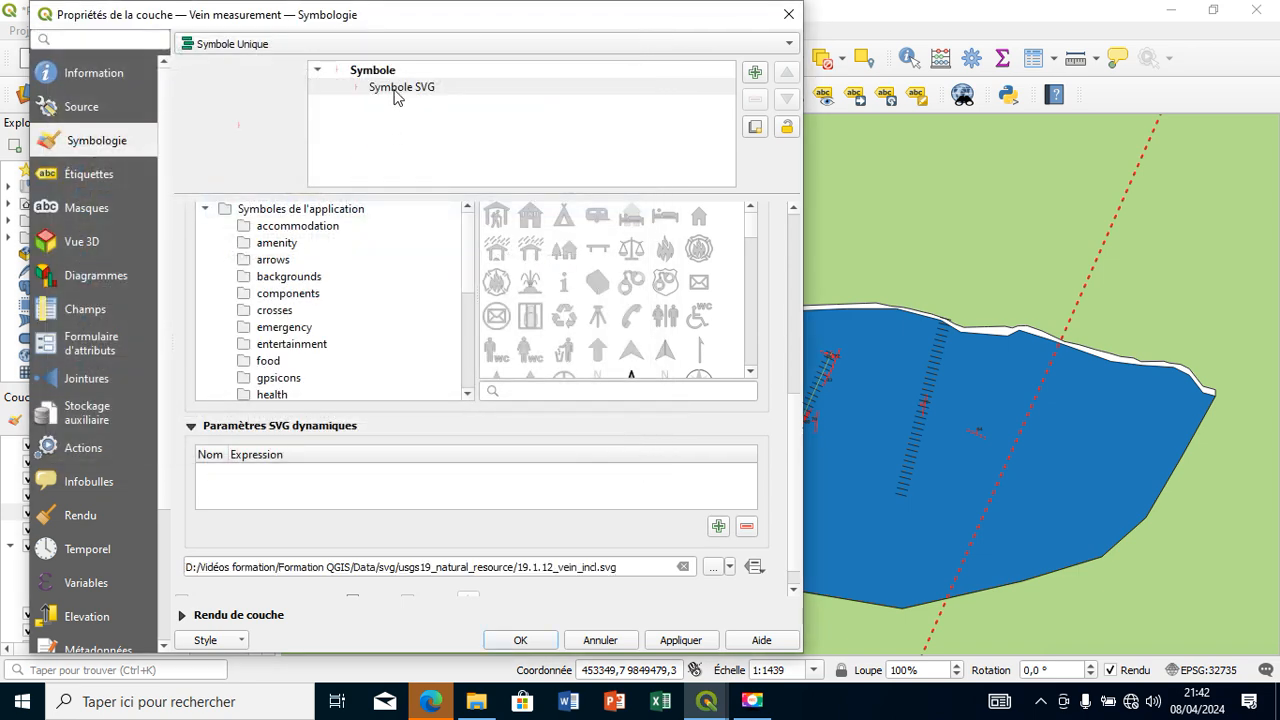
- Set the vein symbol's width and height to 6.2 mm, drive its rotation from the Strike field and apply
{"action": "left_click", "coordinate": [396, 92]}
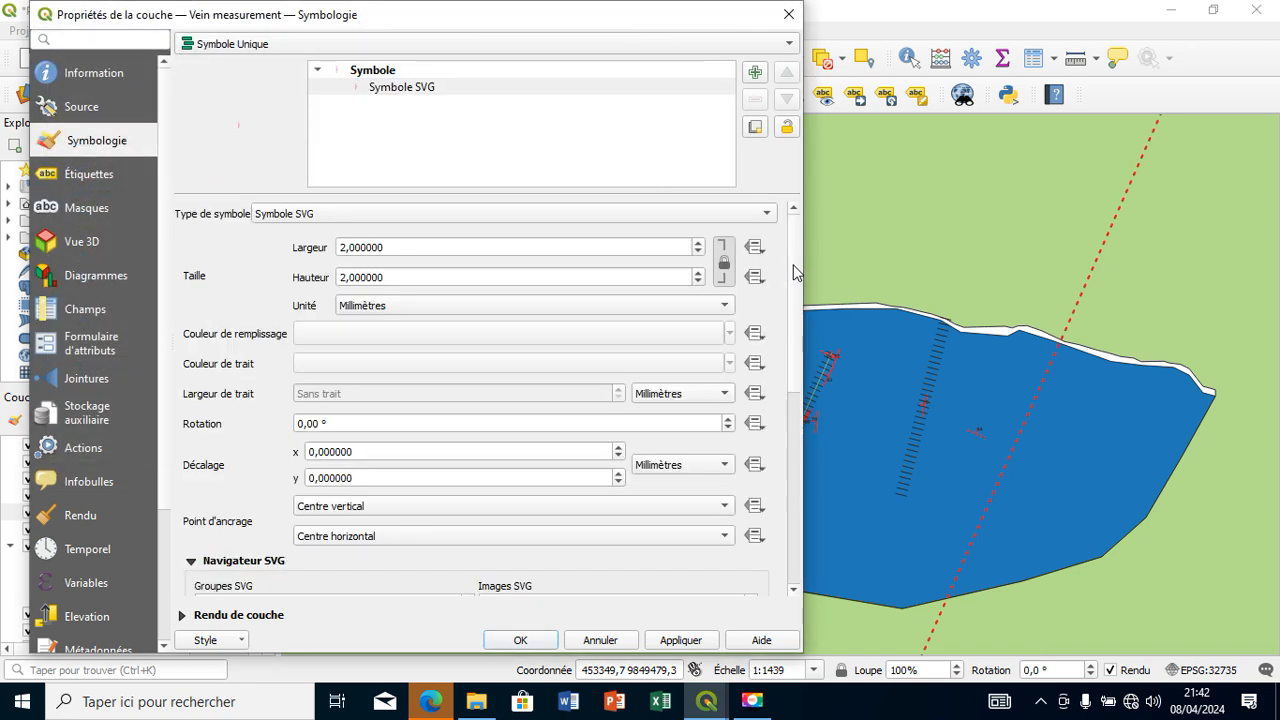
{"action": "scroll", "coordinate": [703, 242], "scroll_direction": "up", "scroll_amount": 4}
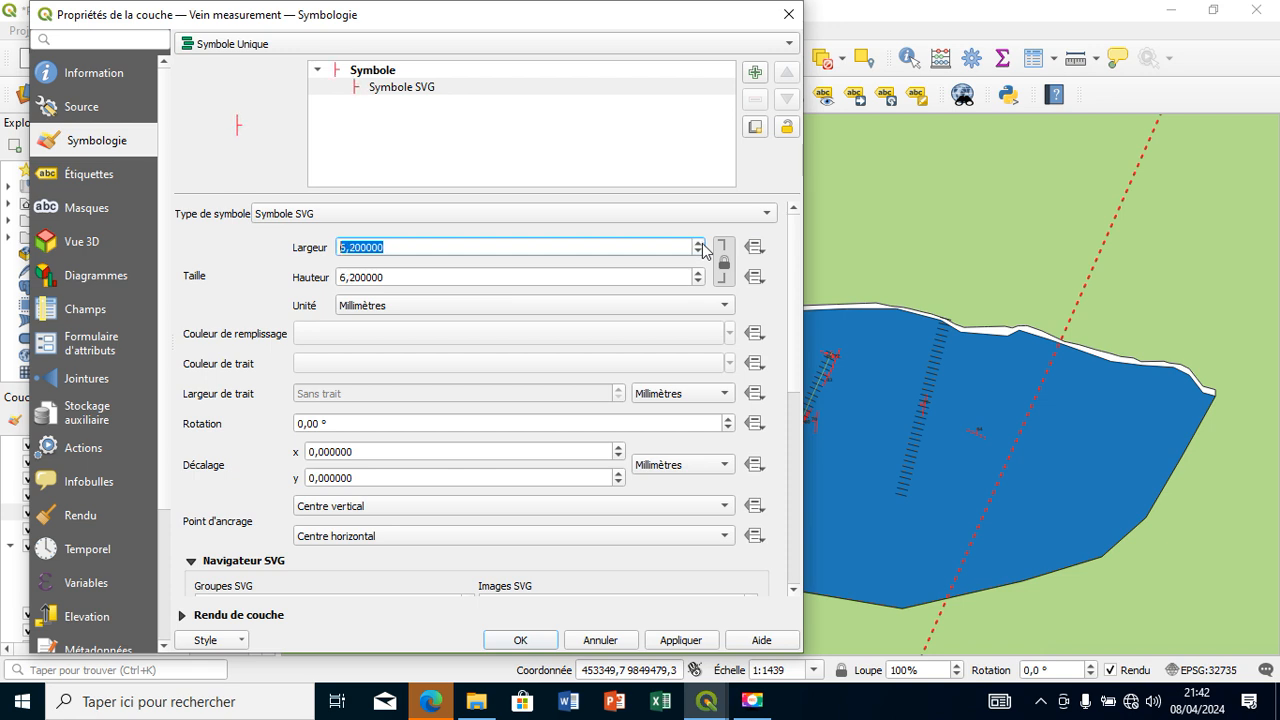
{"action": "left_click", "coordinate": [755, 425]}
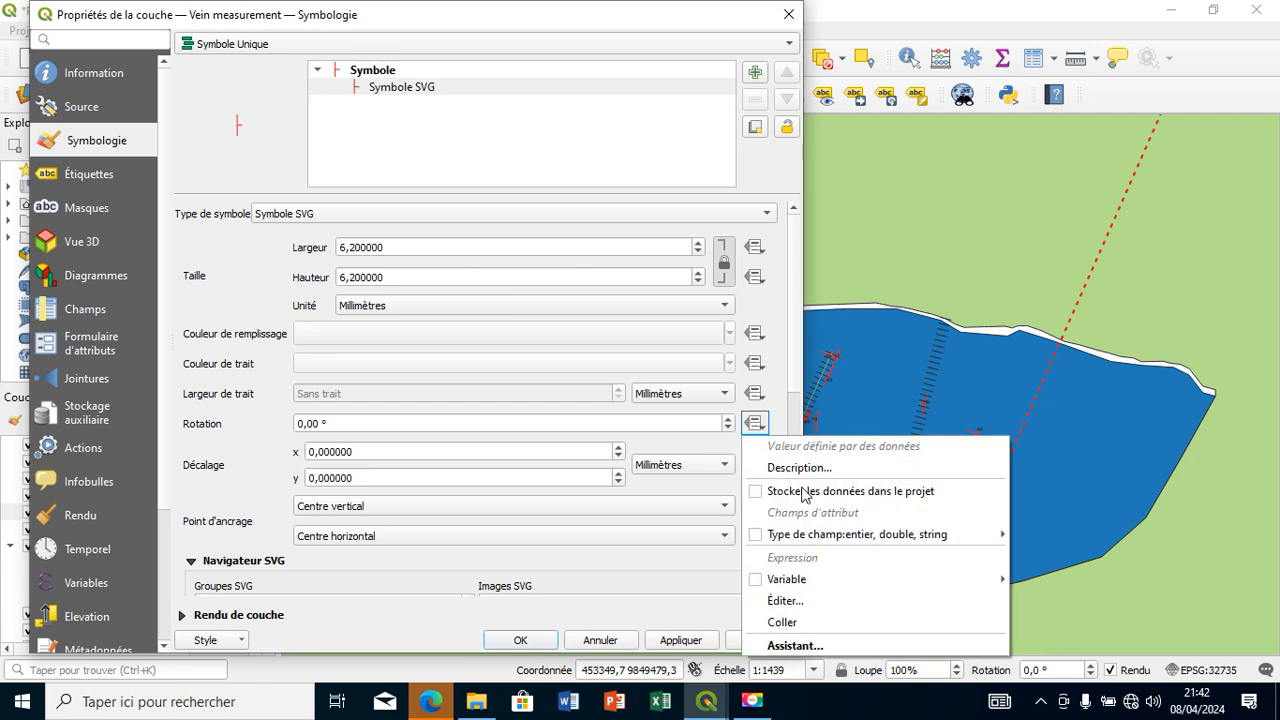
{"action": "mouse_move", "coordinate": [836, 533]}
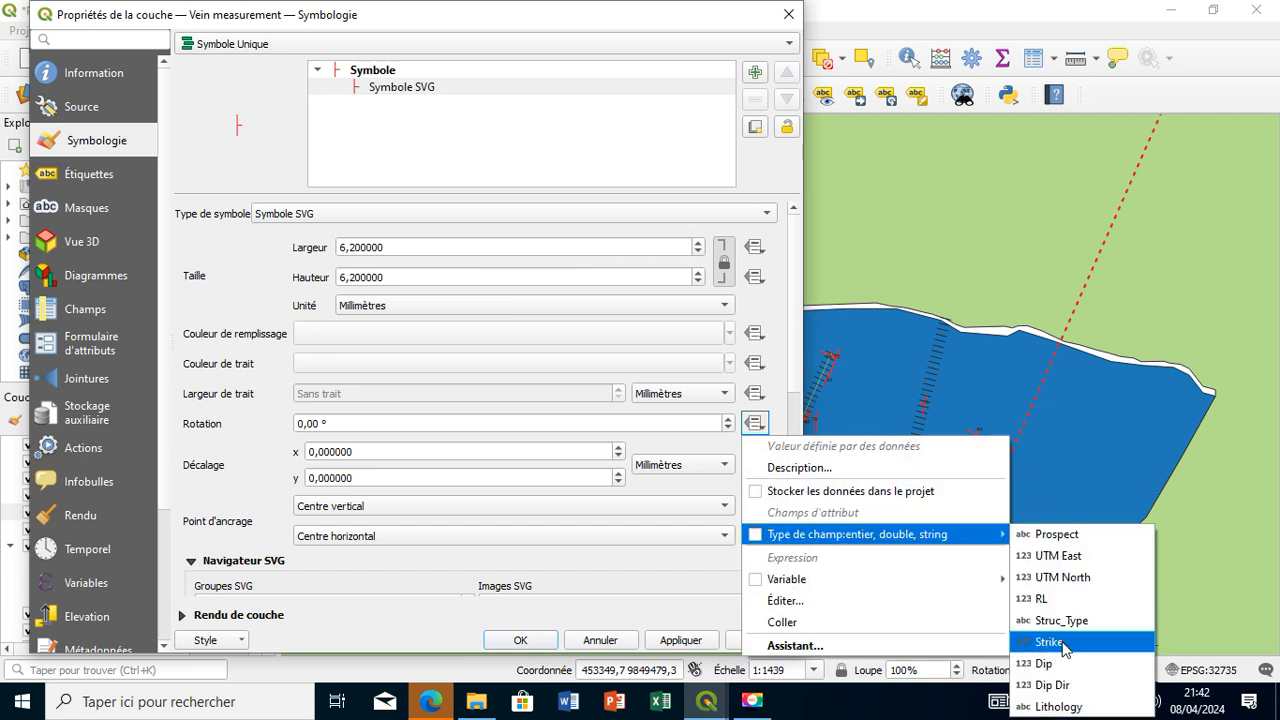
{"action": "left_click", "coordinate": [1049, 642]}
{"action": "left_click", "coordinate": [675, 642]}
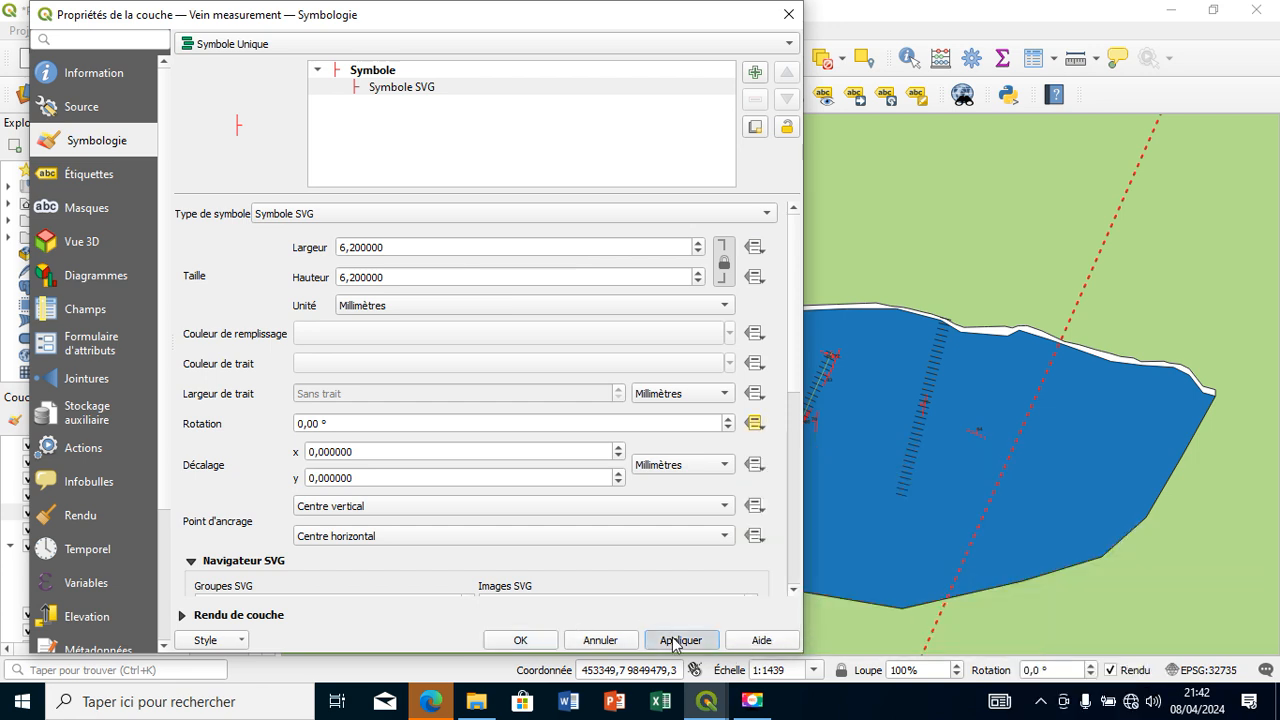
- Use the Dip field as the label value for the Vein measurement layer
{"action": "left_click", "coordinate": [160, 176]}
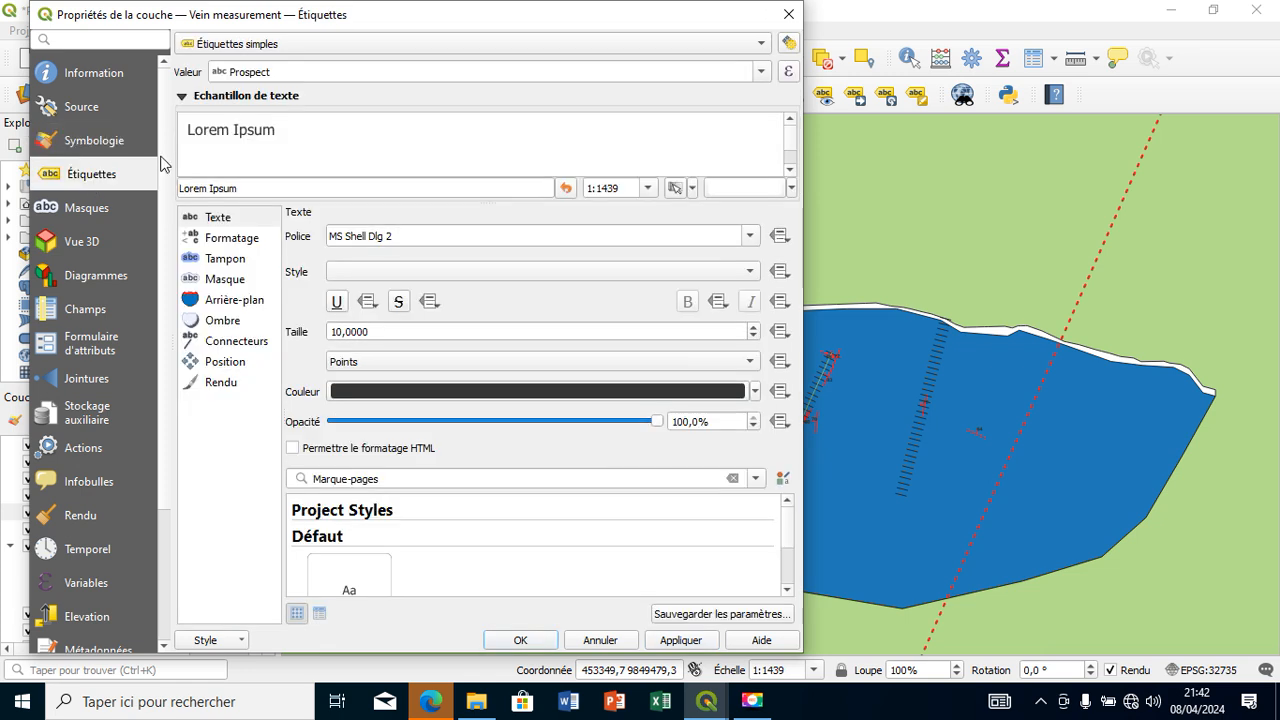
{"action": "left_click", "coordinate": [751, 72]}
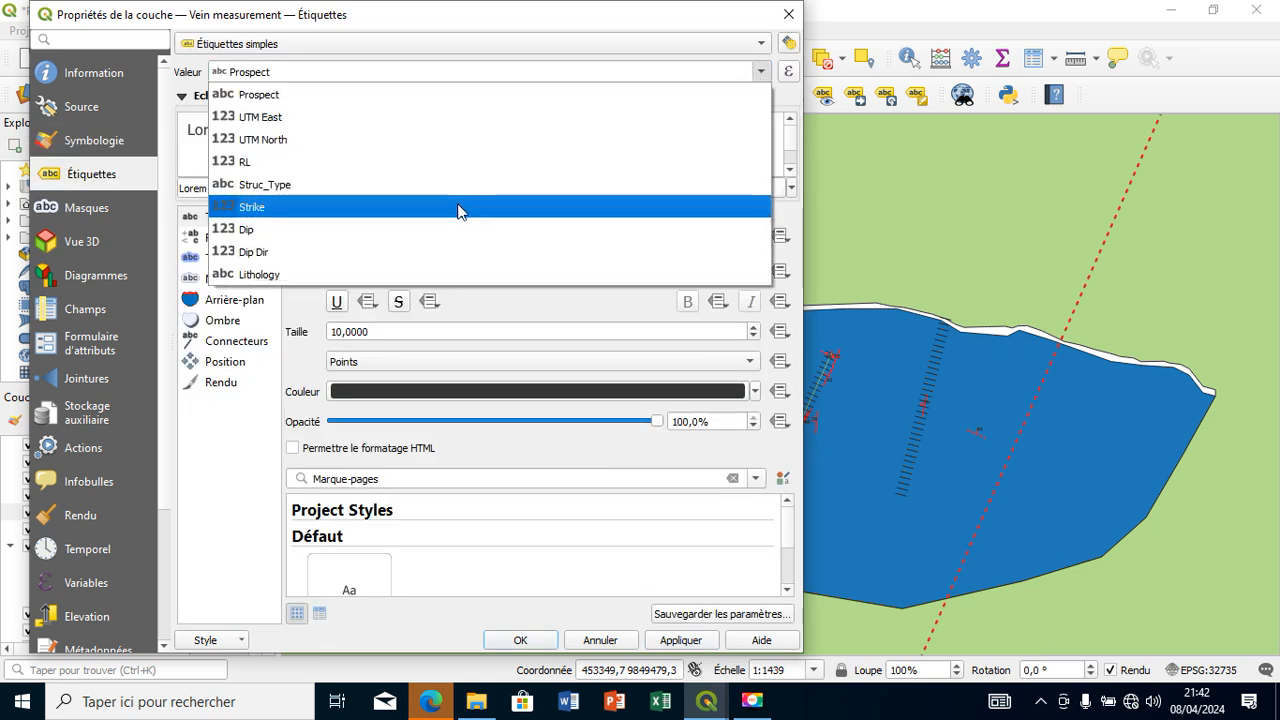
{"action": "left_click", "coordinate": [459, 232]}
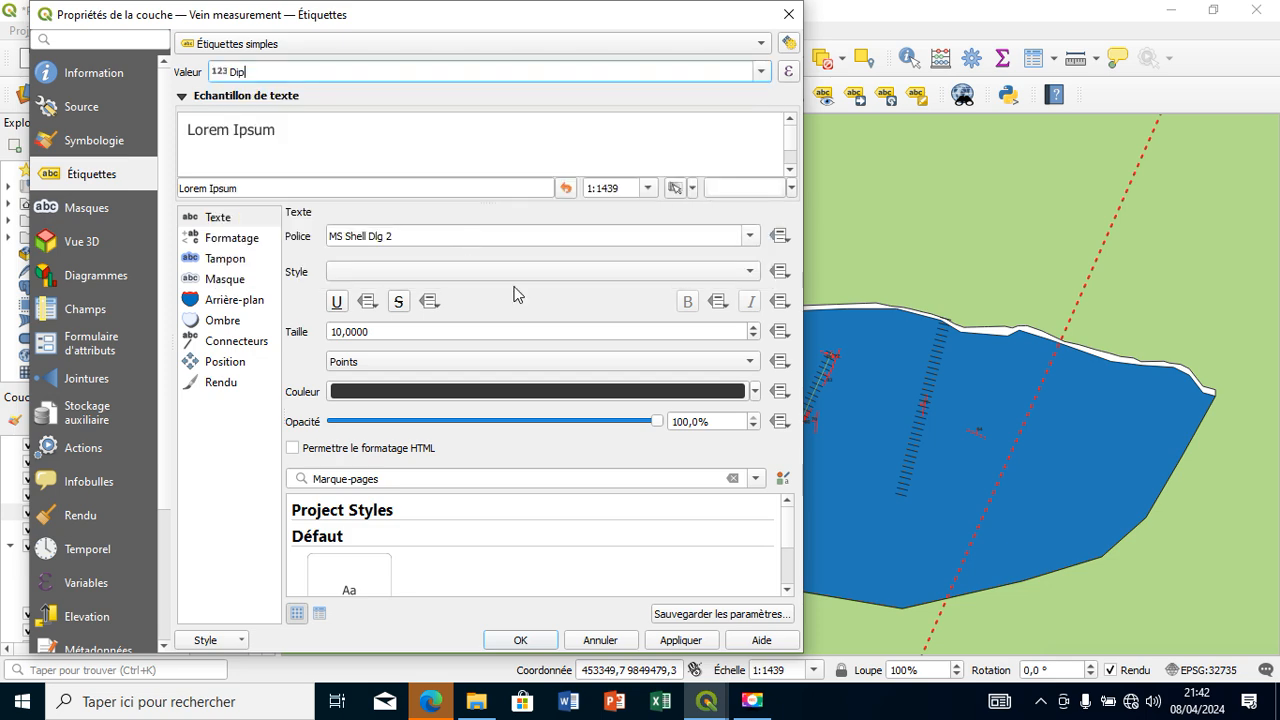
- Try to choose a different font for the vein dip labels
{"action": "left_click", "coordinate": [749, 236]}
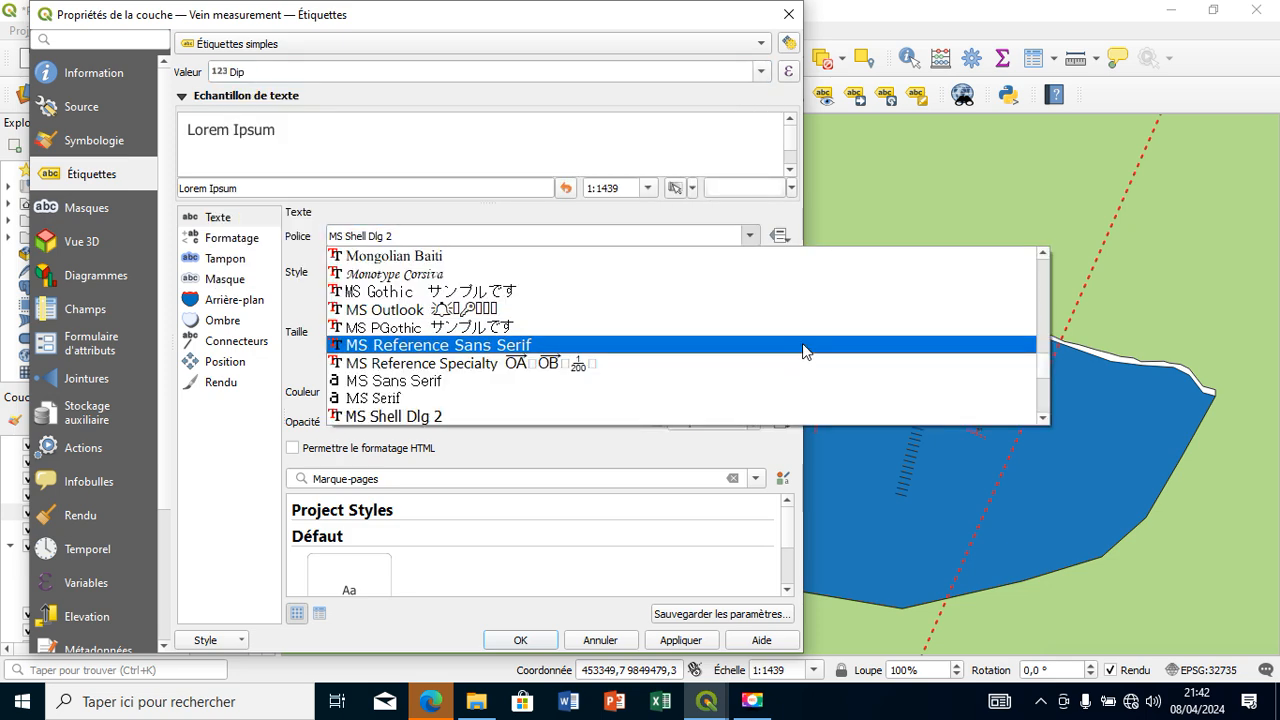
{"action": "left_click_drag", "start_coordinate": [1047, 370], "coordinate": [1029, 257]}
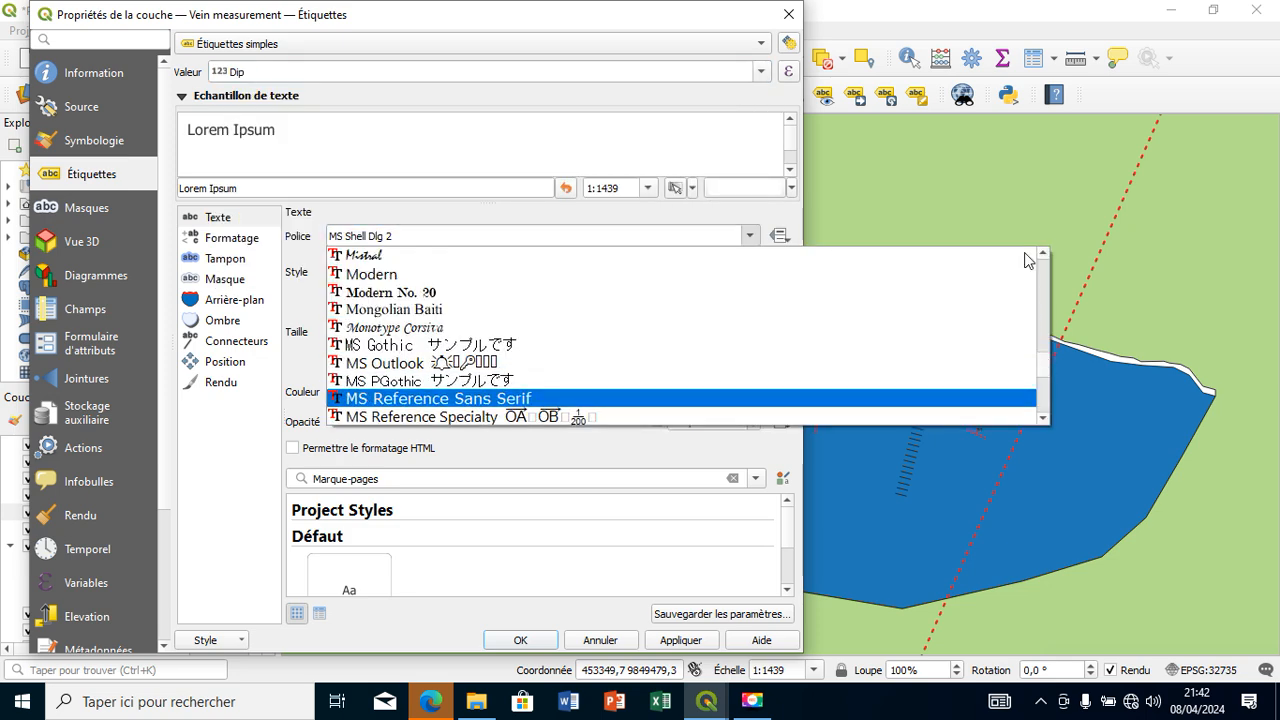
{"action": "left_click", "coordinate": [900, 313]}
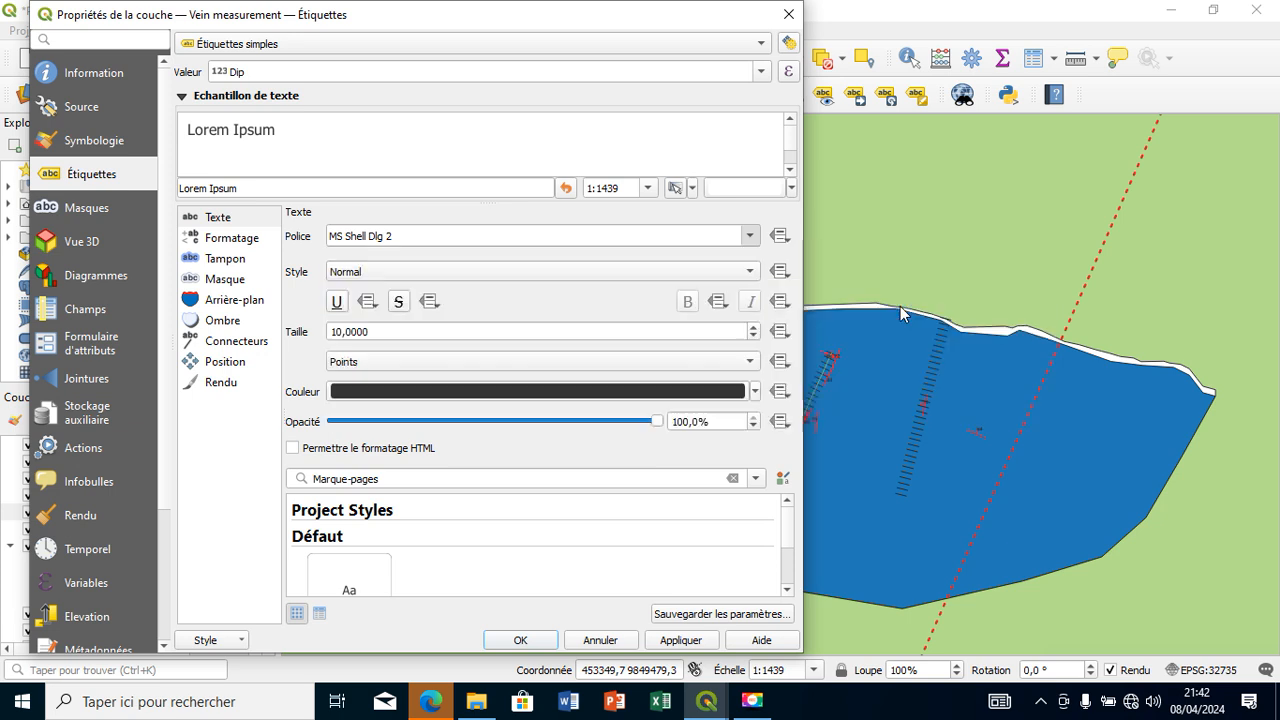
- Set the Dip label font of the Vein measurement layer to Arial Black and reduce its text size
{"action": "left_click", "coordinate": [755, 337]}
{"action": "left_click", "coordinate": [755, 337]}
{"action": "left_click", "coordinate": [755, 337]}
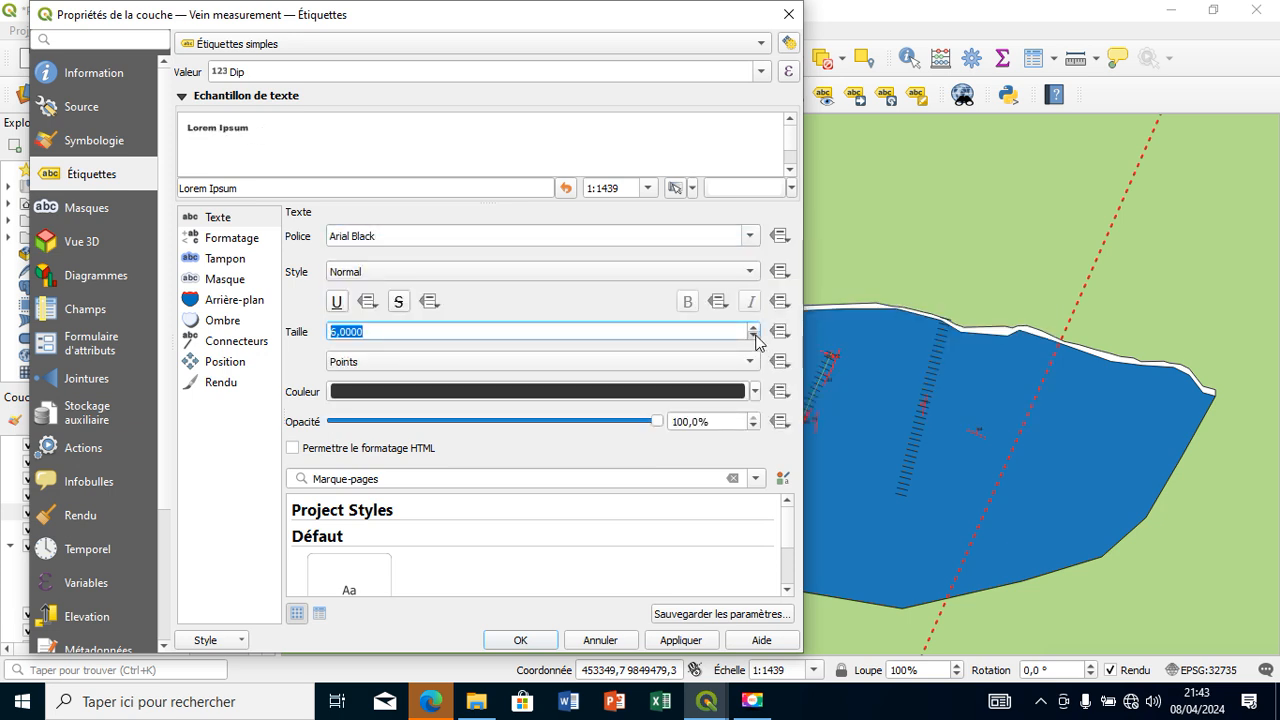
{"action": "left_click", "coordinate": [755, 337]}
{"action": "left_click", "coordinate": [755, 337]}
- Set the Dip label placement mode to Autour du Point and apply the label settings
{"action": "left_click", "coordinate": [239, 367]}
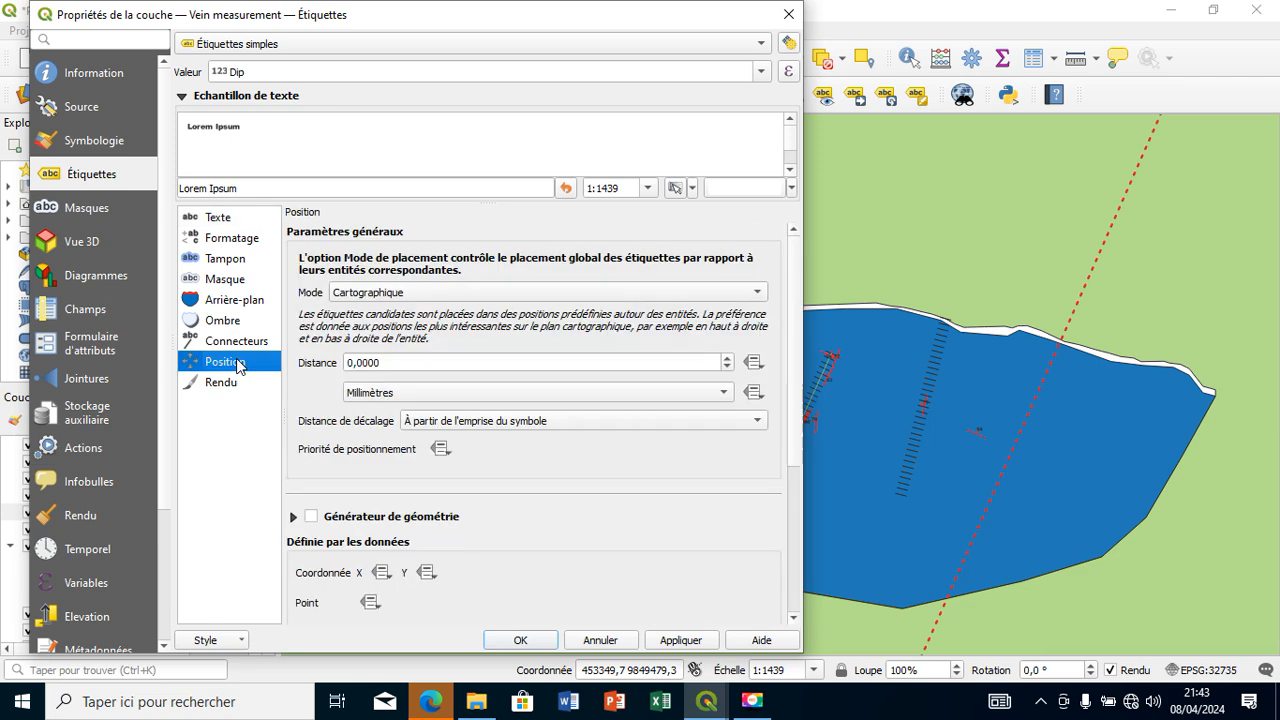
{"action": "left_click", "coordinate": [414, 292]}
{"action": "left_click", "coordinate": [415, 310]}
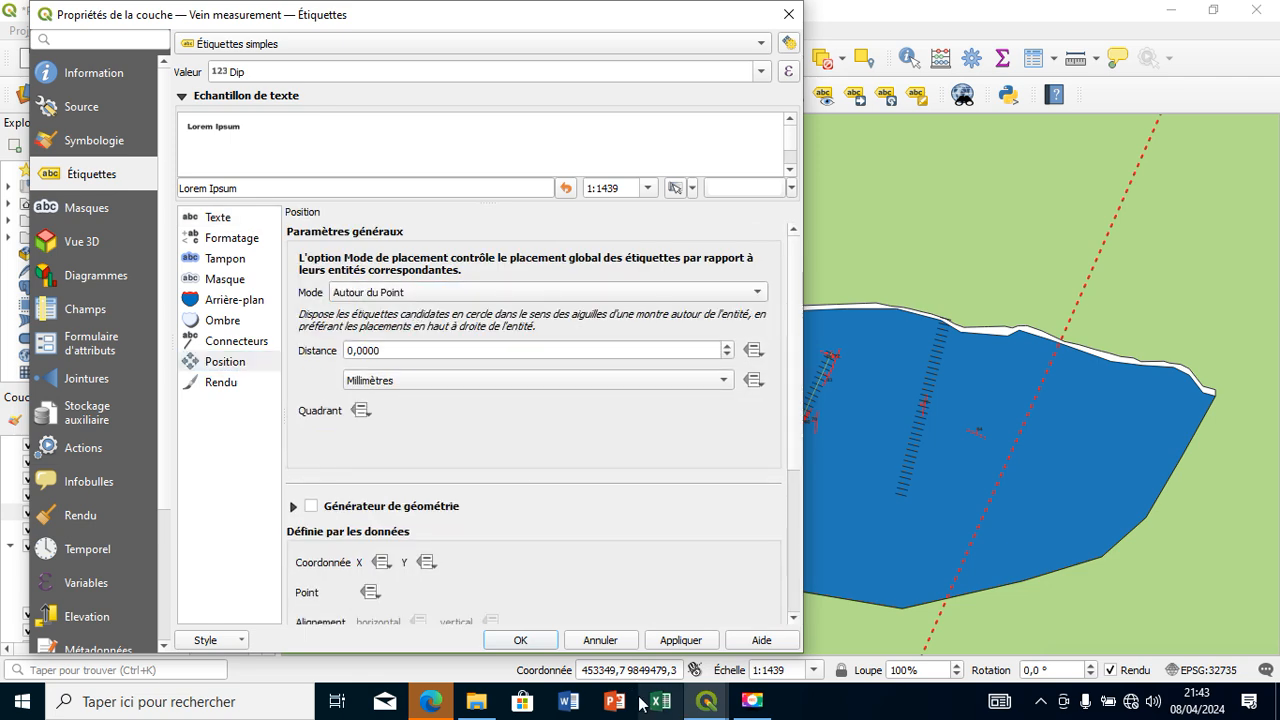
{"action": "left_click", "coordinate": [680, 641]}
{"action": "left_click", "coordinate": [520, 640]}
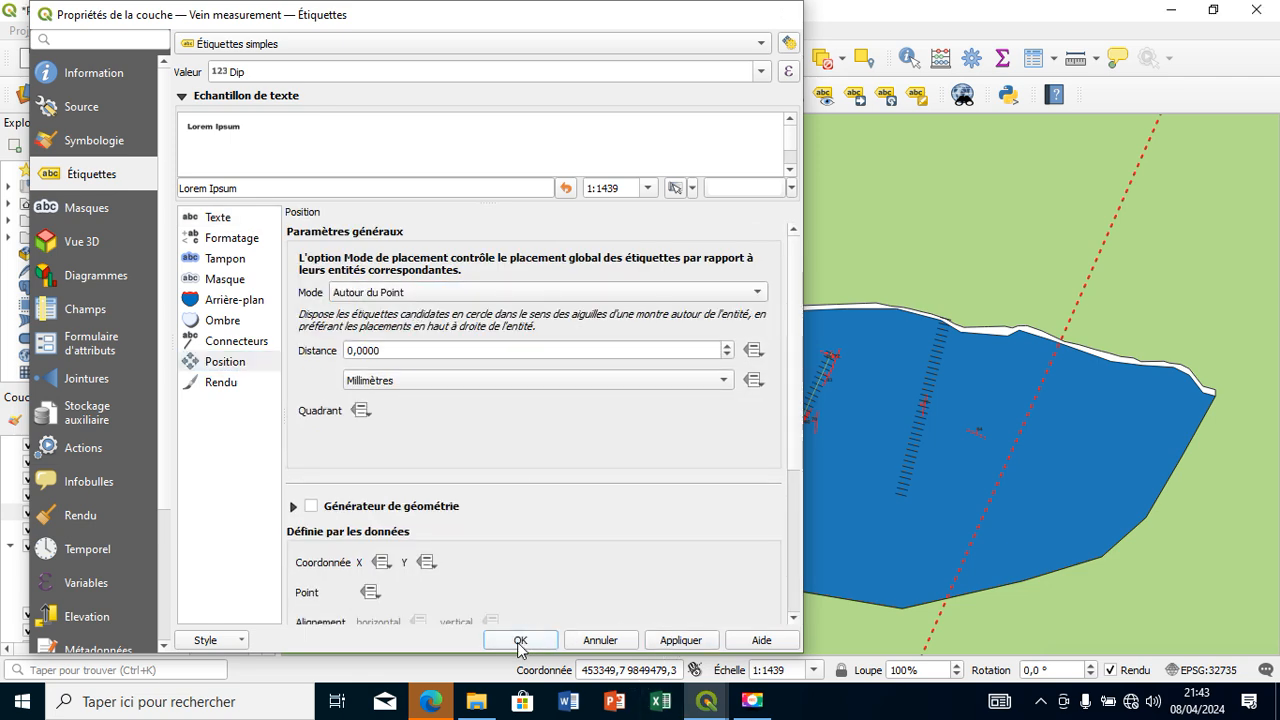
- Zoom the map to the Lithology layer and examine the structural measurement symbols over its central part
{"action": "left_click_drag", "start_coordinate": [578, 575], "coordinate": [471, 600]}
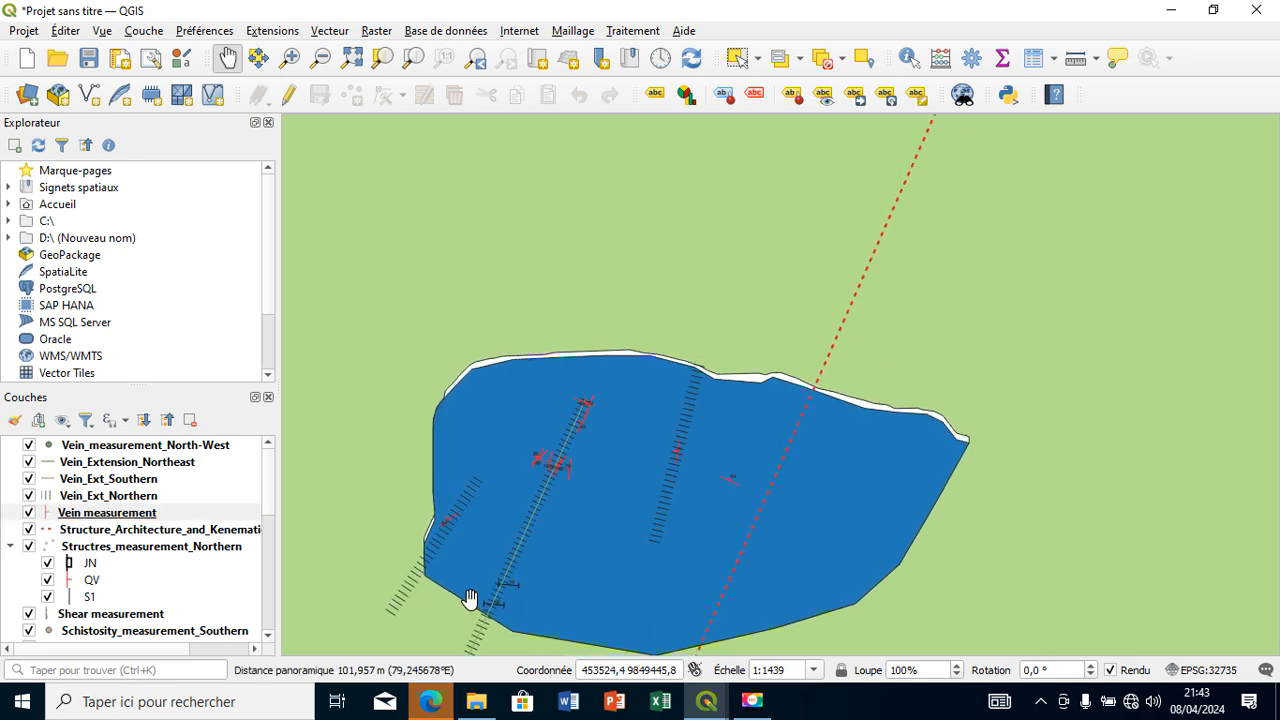
{"action": "left_click", "coordinate": [352, 58]}
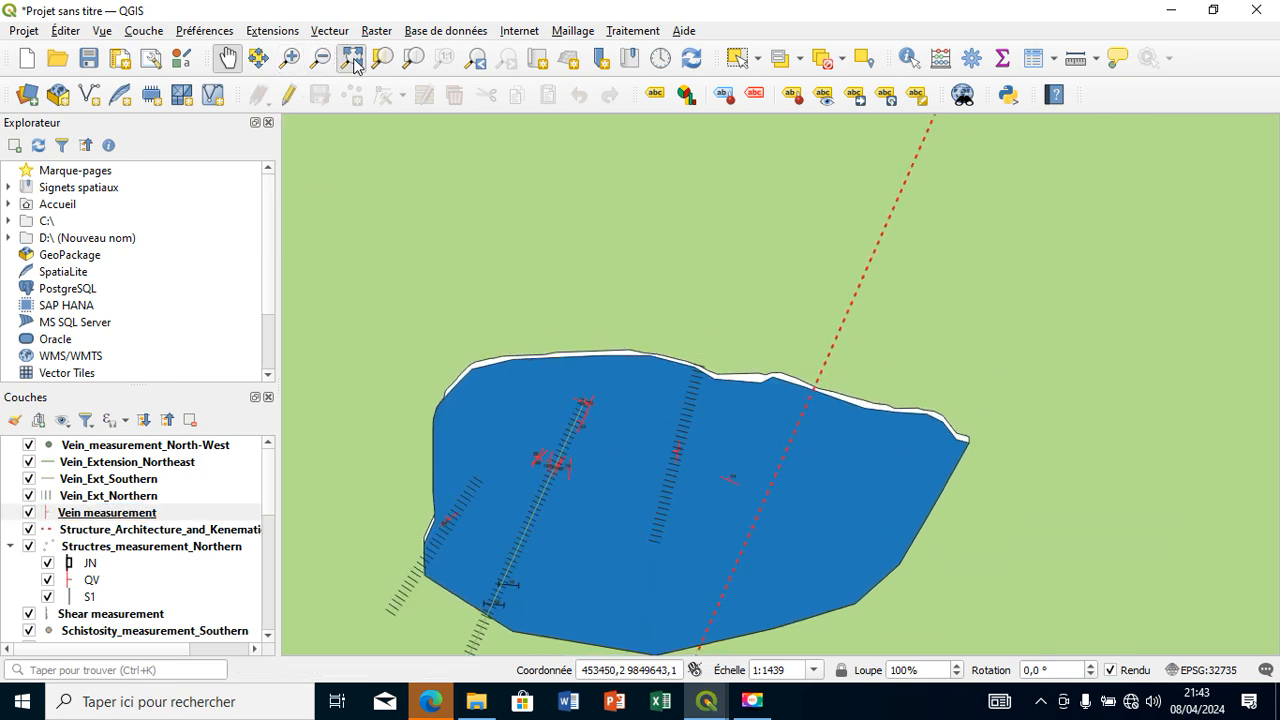
{"action": "left_click_drag", "start_coordinate": [509, 143], "coordinate": [781, 377]}
{"action": "scroll", "coordinate": [269, 578], "scroll_direction": "down", "scroll_amount": 4}
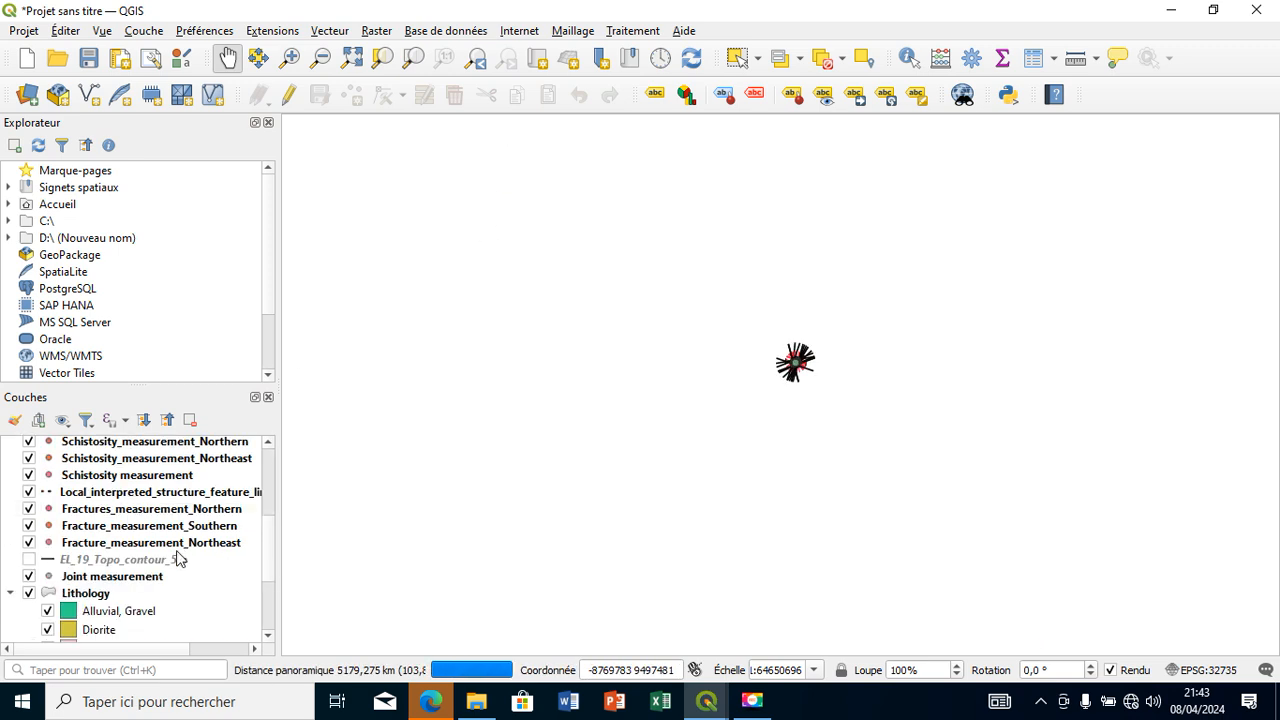
{"action": "right_click", "coordinate": [104, 596]}
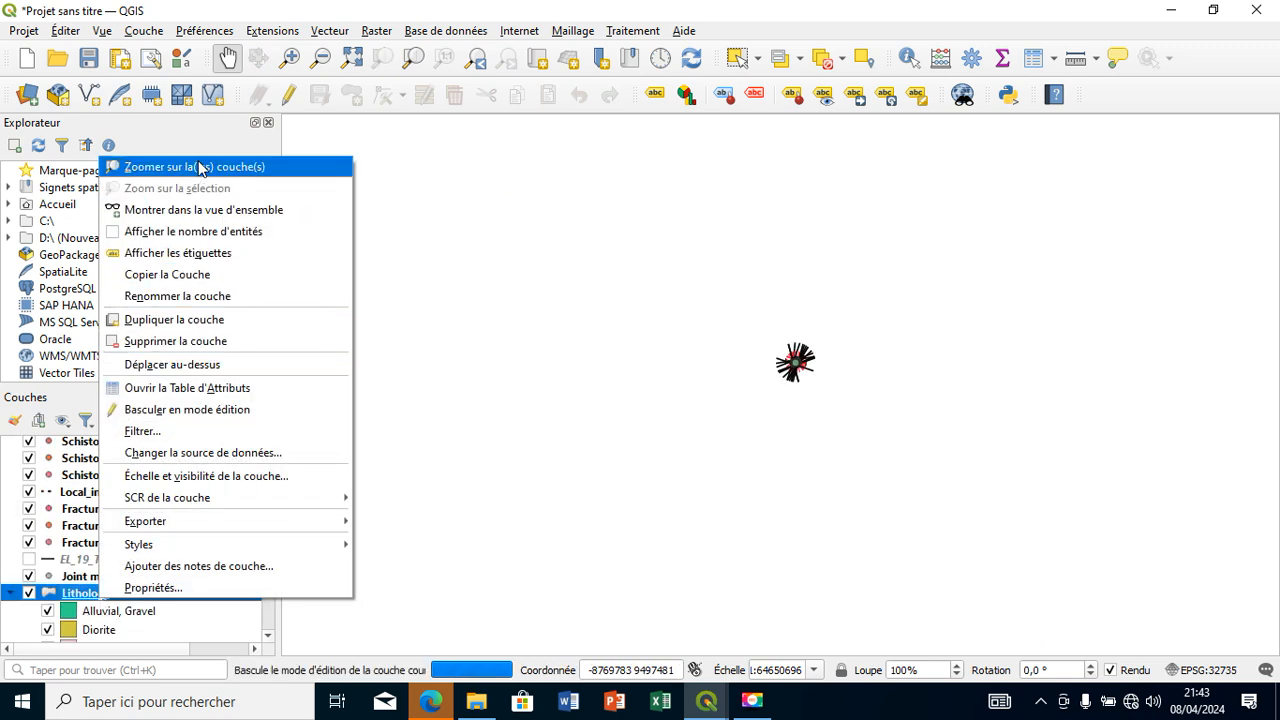
{"action": "left_click", "coordinate": [200, 168]}
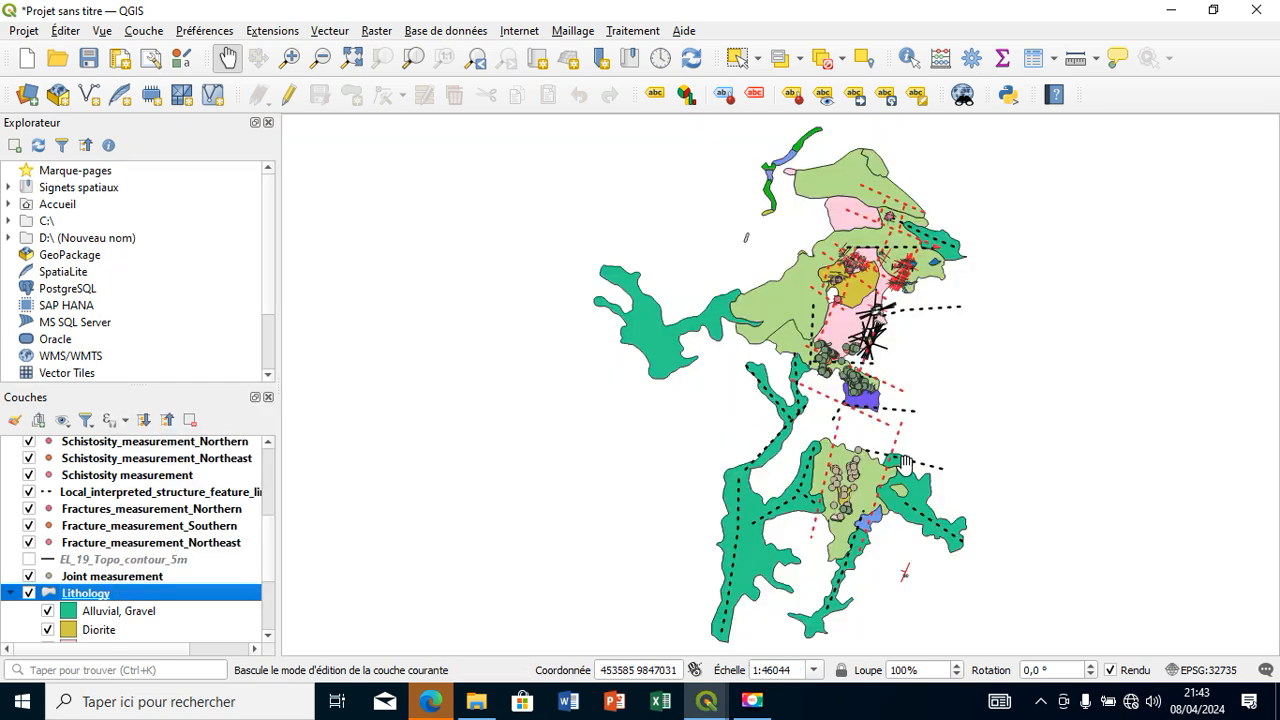
{"action": "double_click", "coordinate": [886, 271]}
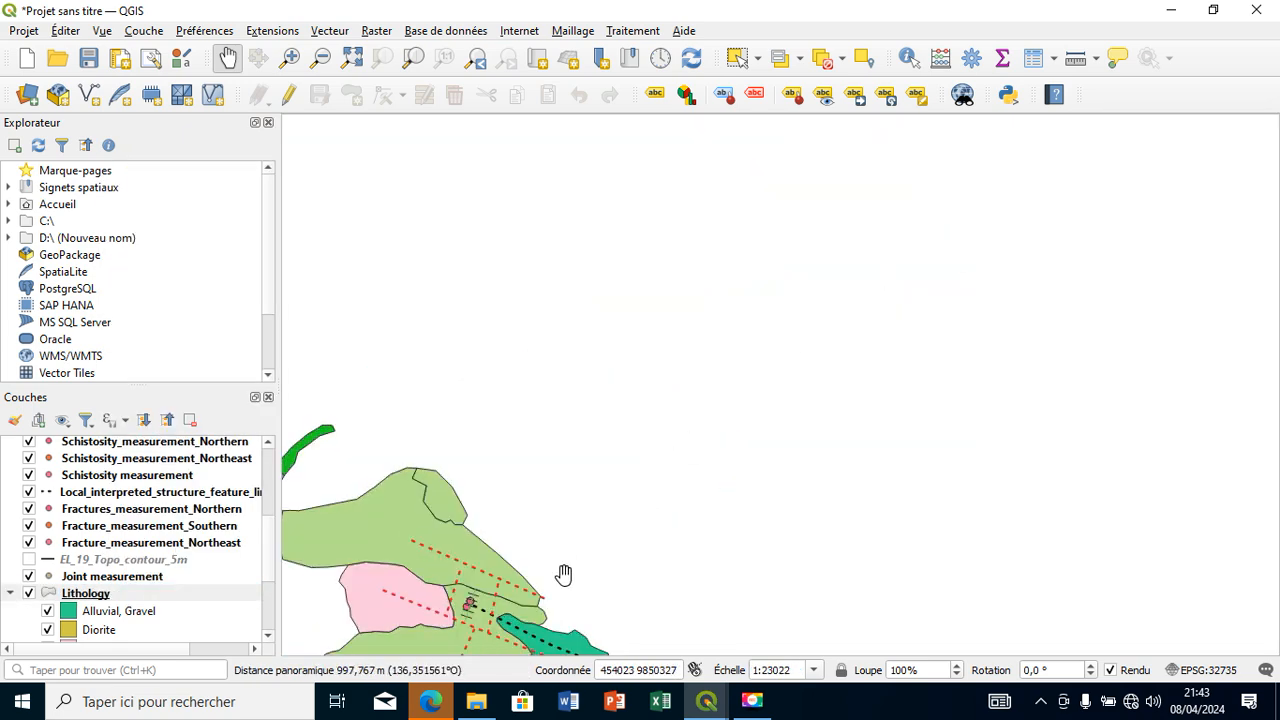
{"action": "left_click_drag", "start_coordinate": [563, 575], "coordinate": [548, 321]}
{"action": "double_click", "coordinate": [476, 469]}
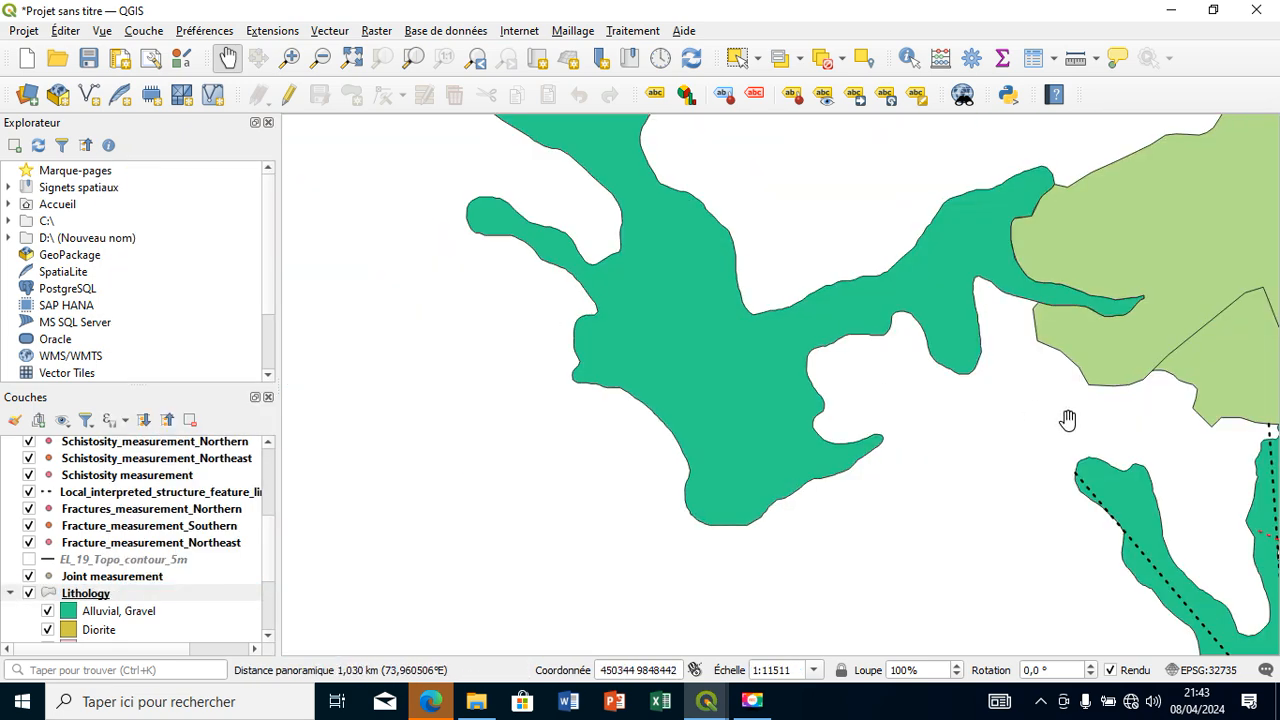
{"action": "left_click_drag", "start_coordinate": [1067, 421], "coordinate": [517, 513]}
{"action": "left_click_drag", "start_coordinate": [900, 383], "coordinate": [700, 351]}
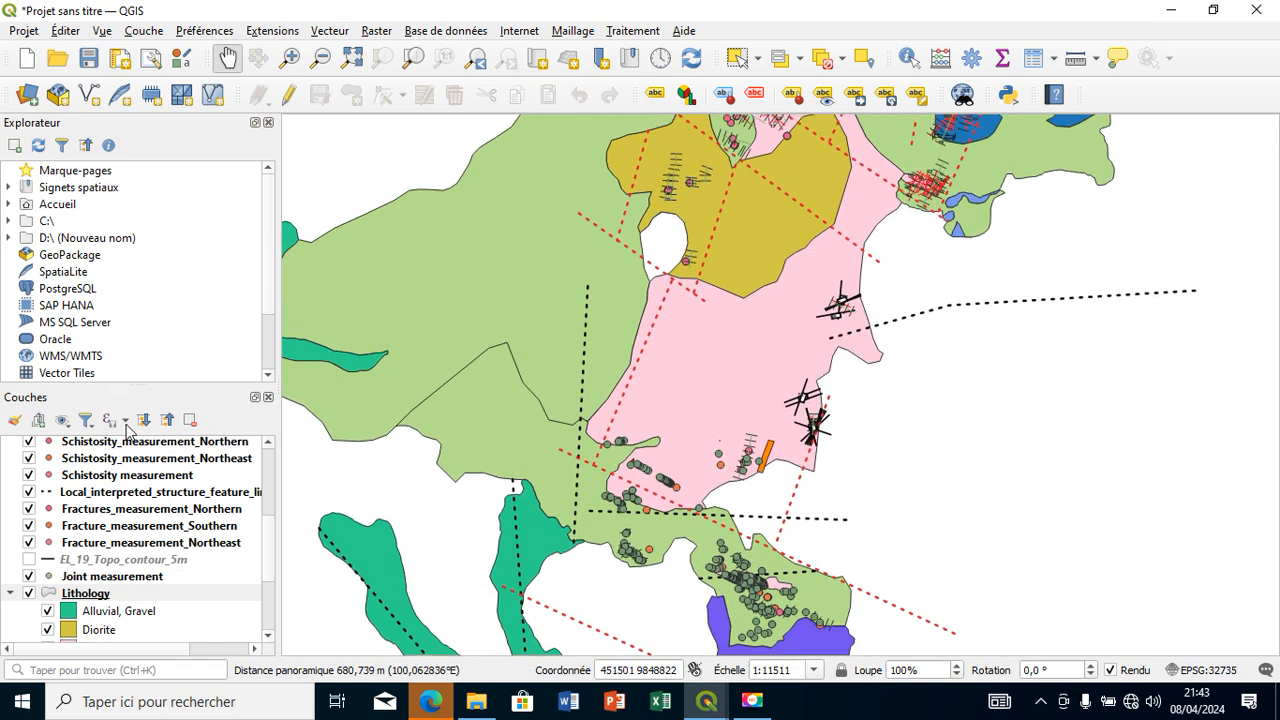
- Reduce the height of the JN class's SVG symbol in Structres_measurement_Northern, keeping its proportions locked
{"action": "scroll", "coordinate": [88, 537], "scroll_direction": "up", "scroll_amount": 4}
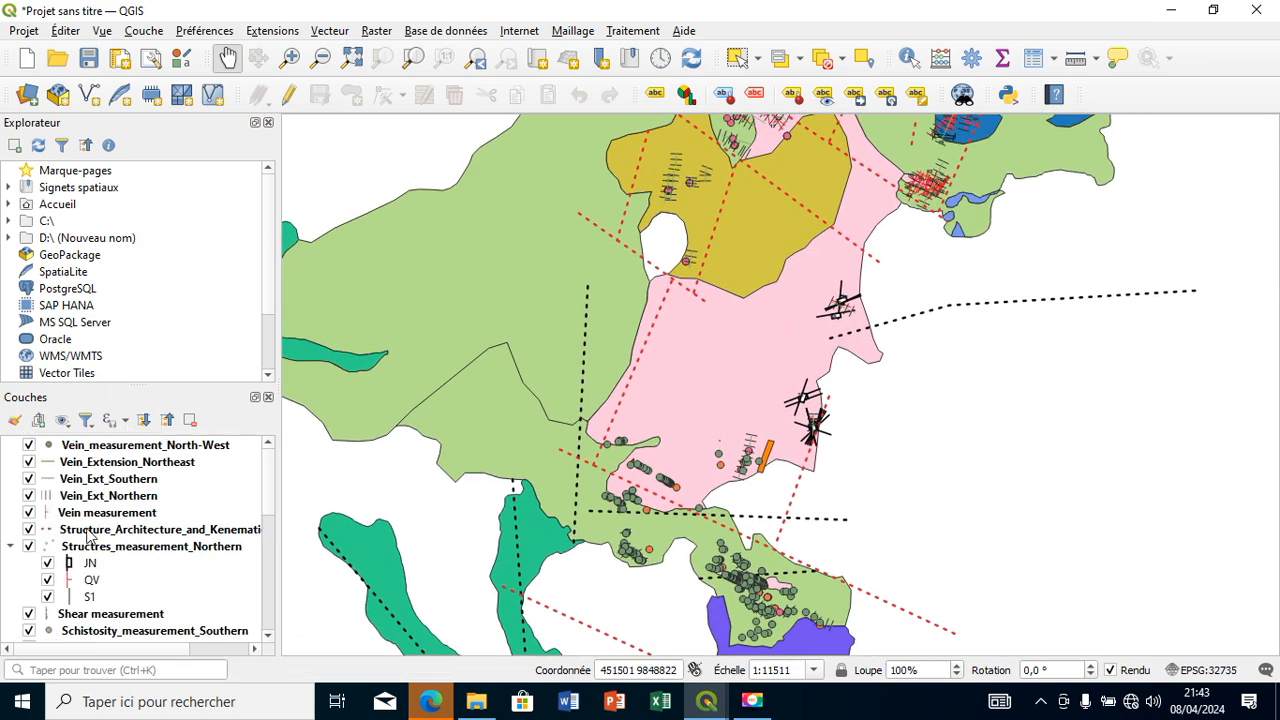
{"action": "double_click", "coordinate": [67, 563]}
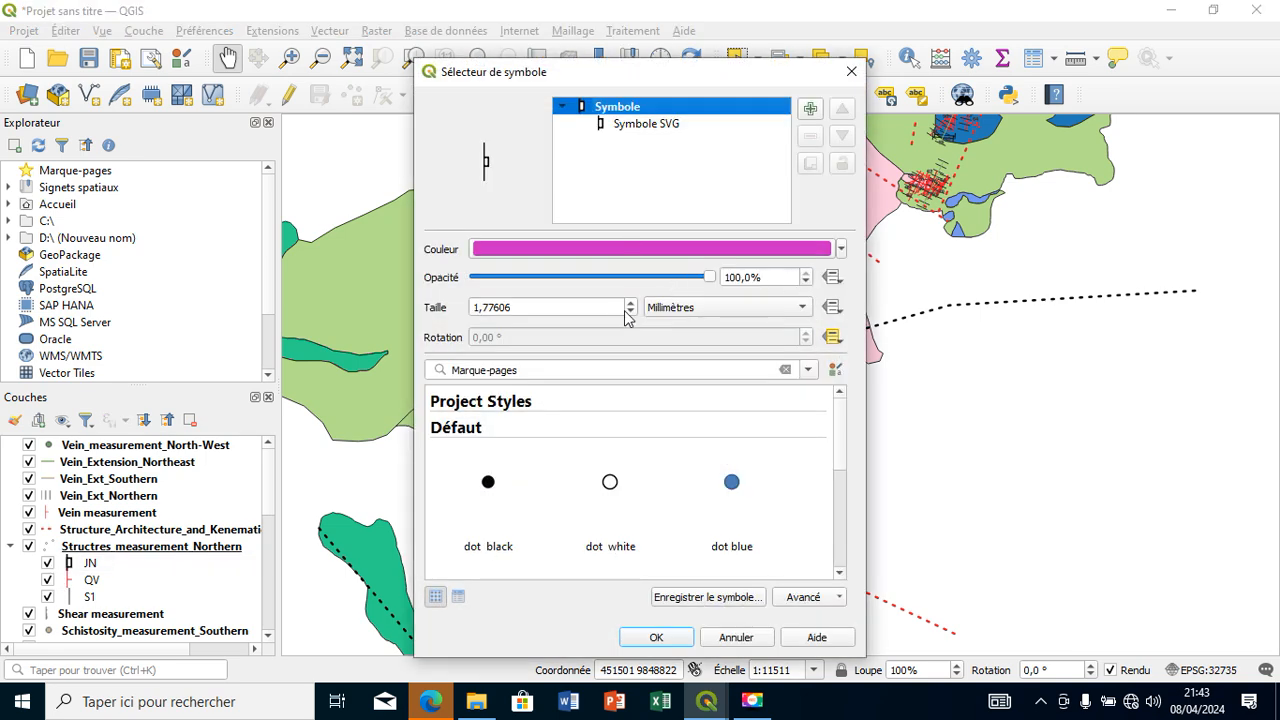
{"action": "left_click", "coordinate": [668, 124]}
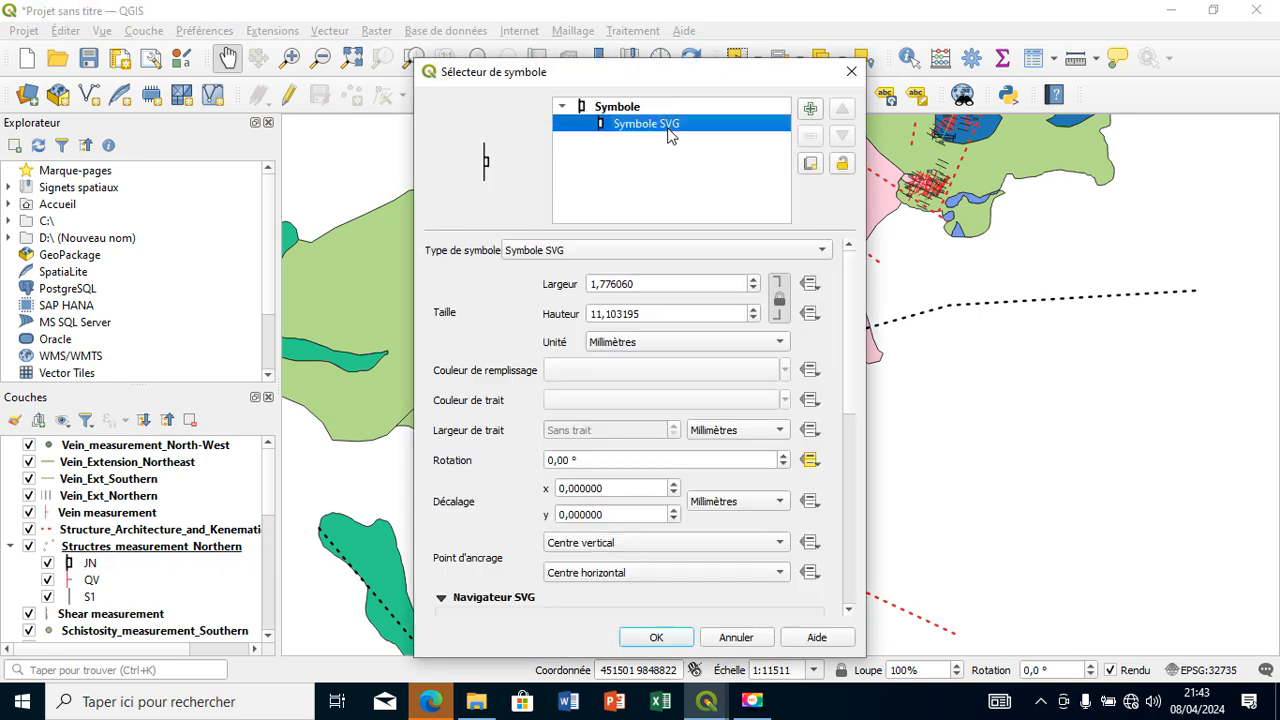
{"action": "left_click", "coordinate": [753, 310]}
{"action": "left_click", "coordinate": [753, 310]}
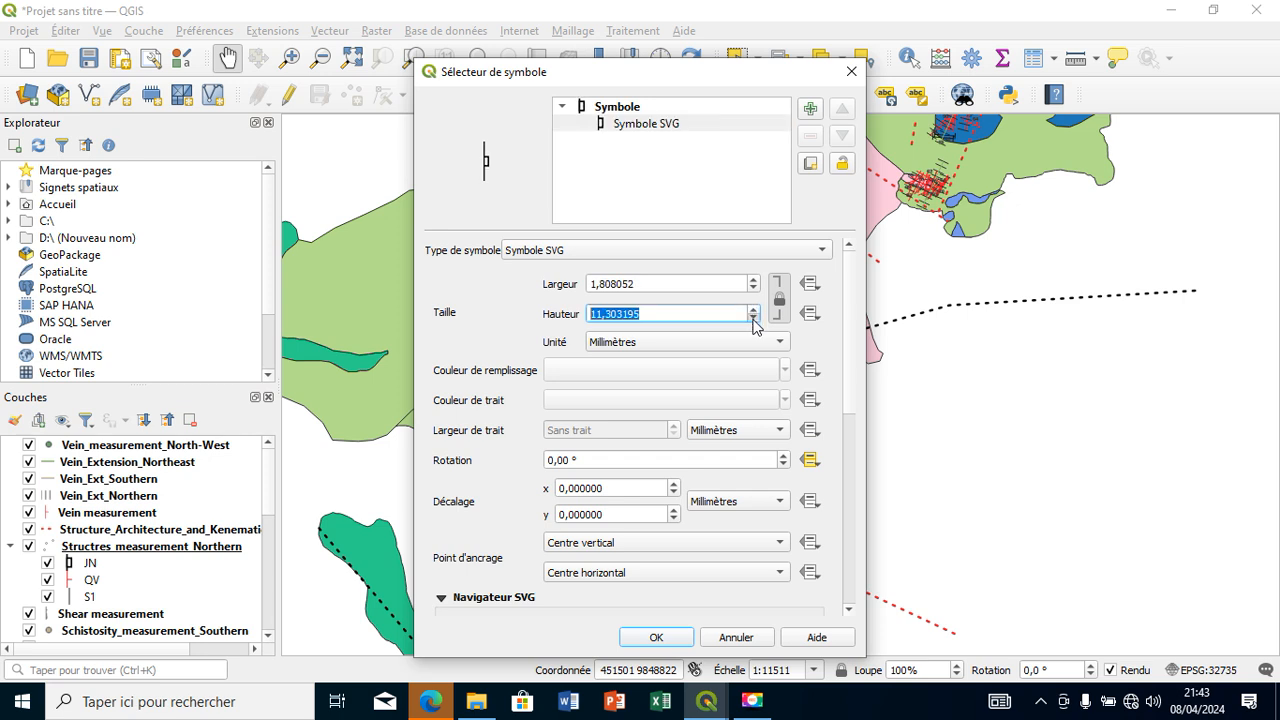
{"action": "scroll", "coordinate": [753, 319], "scroll_direction": "down", "scroll_amount": 7}
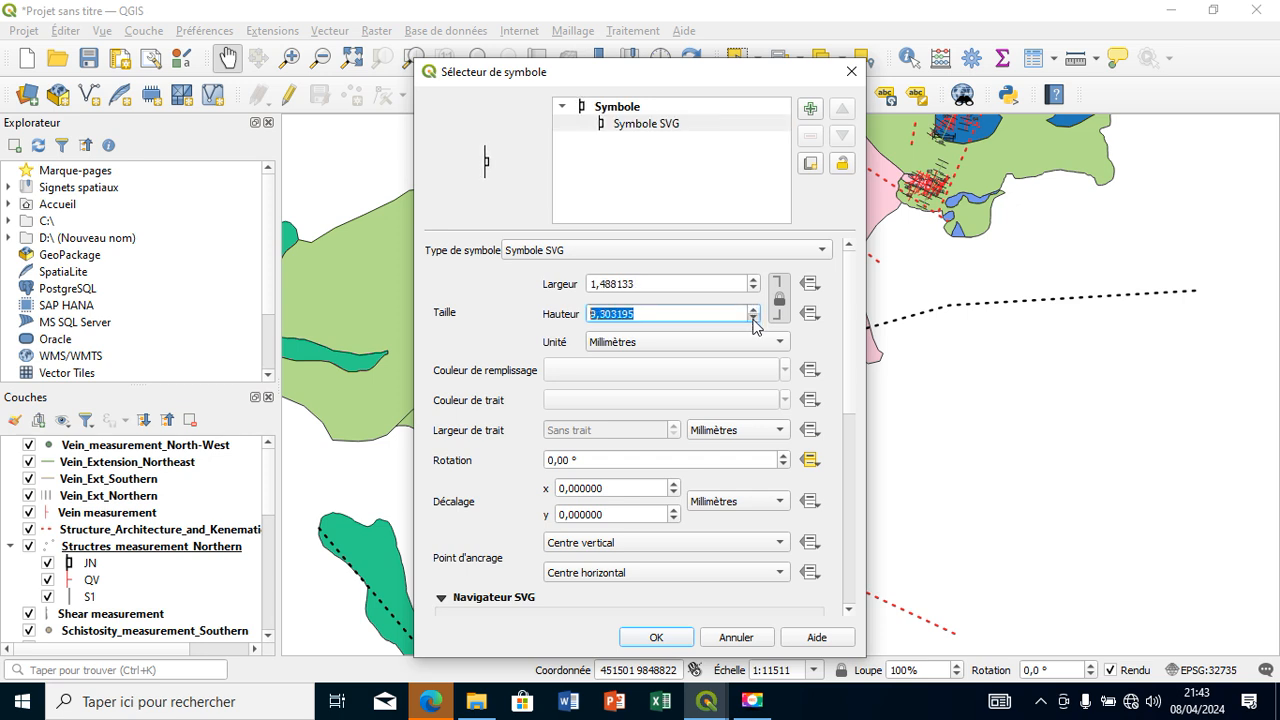
{"action": "scroll", "coordinate": [753, 322], "scroll_direction": "down", "scroll_amount": 6}
{"action": "left_click", "coordinate": [657, 637]}
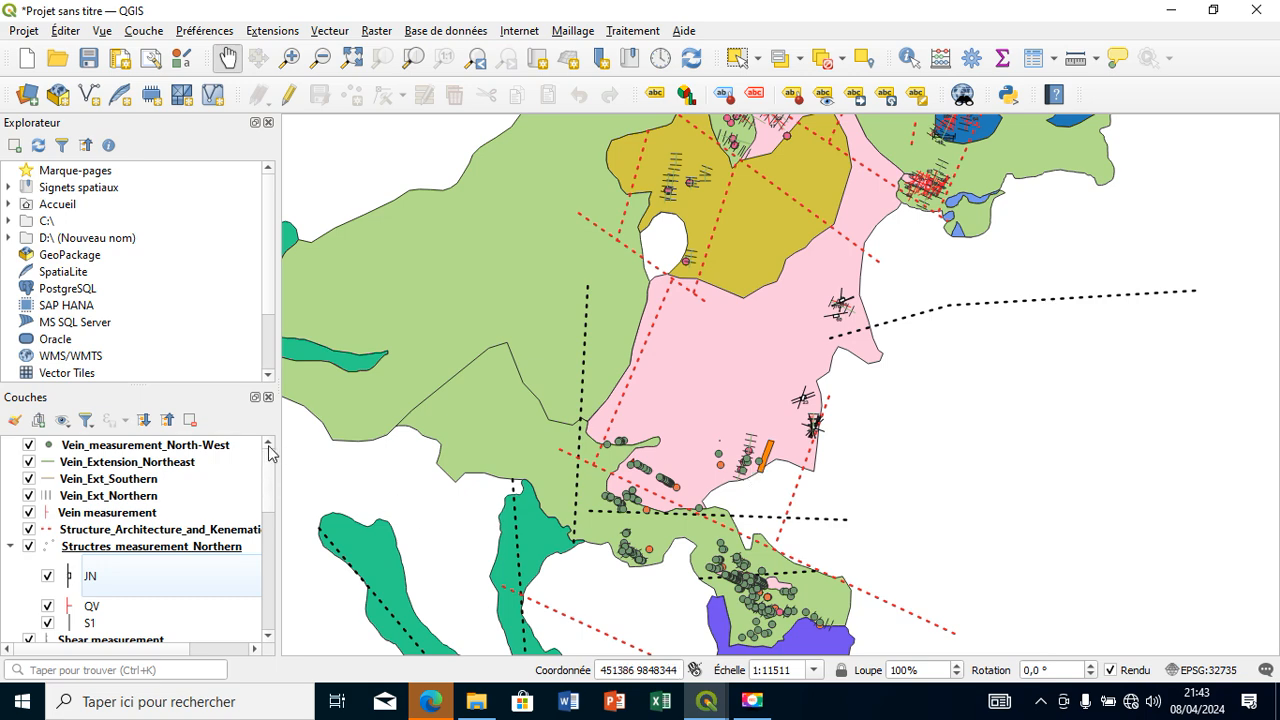
- Open the symbology of the Vein_Extension_Northeast layer and select its Ligne simple symbol layer for editing
{"action": "scroll", "coordinate": [266, 500], "scroll_direction": "down", "scroll_amount": 4}
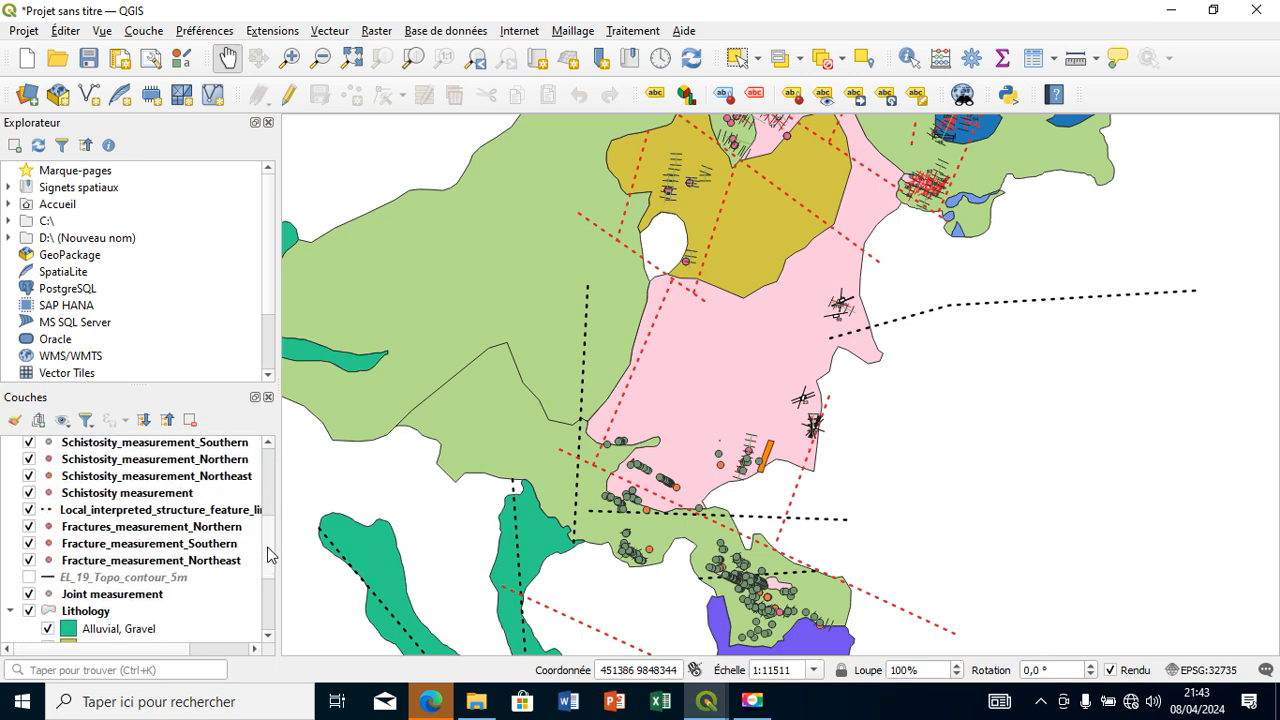
{"action": "scroll", "coordinate": [264, 505], "scroll_direction": "up", "scroll_amount": 3}
{"action": "scroll", "coordinate": [258, 490], "scroll_direction": "up", "scroll_amount": 2}
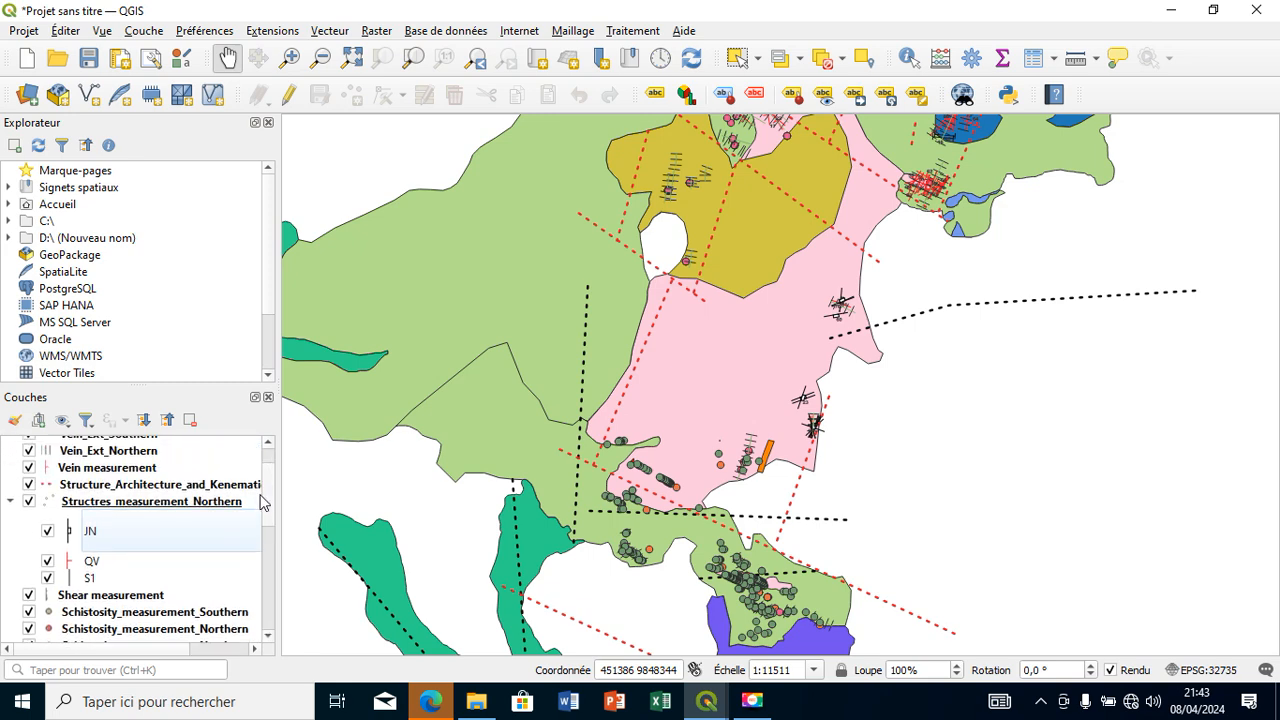
{"action": "left_click_drag", "start_coordinate": [617, 502], "coordinate": [497, 496]}
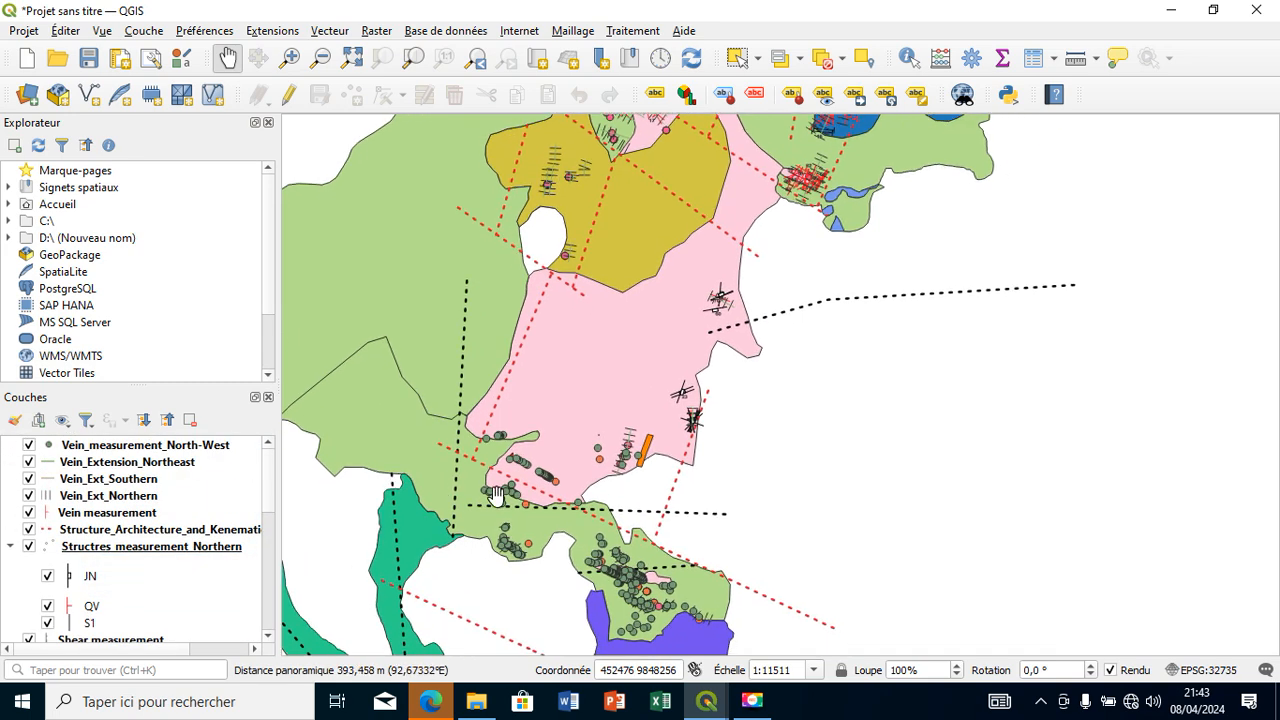
{"action": "double_click", "coordinate": [52, 465]}
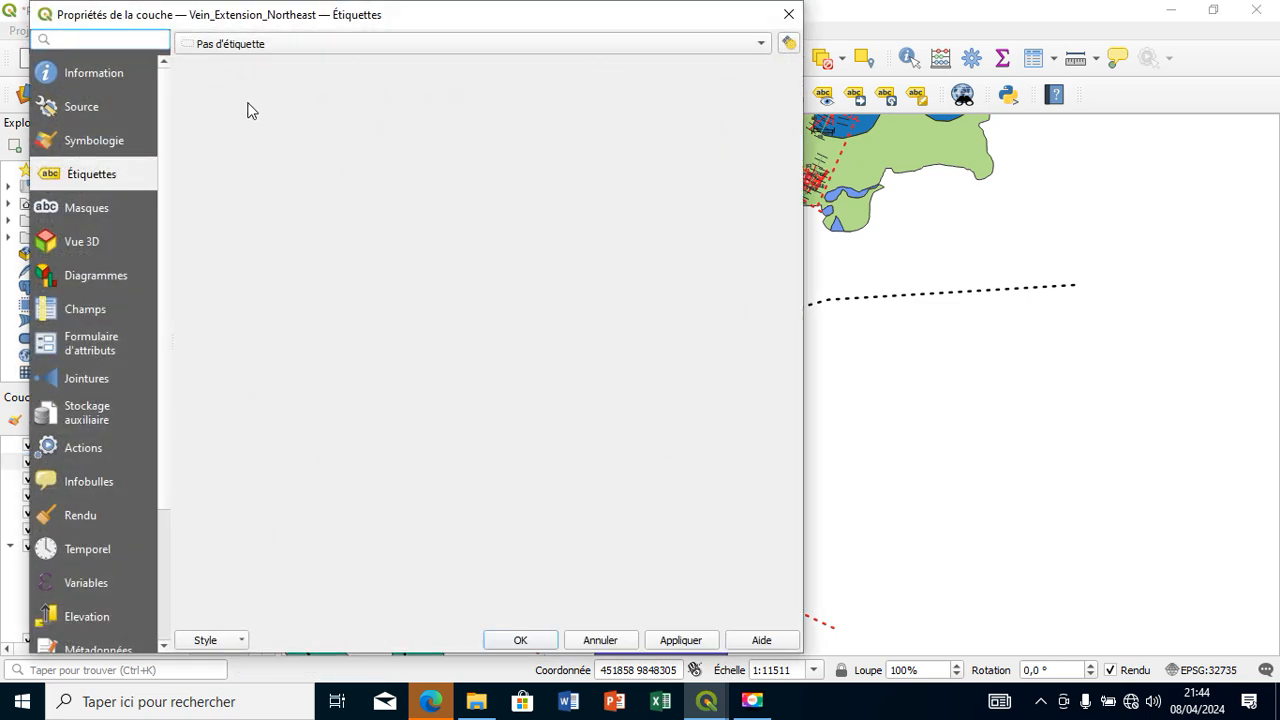
{"action": "left_click", "coordinate": [117, 145]}
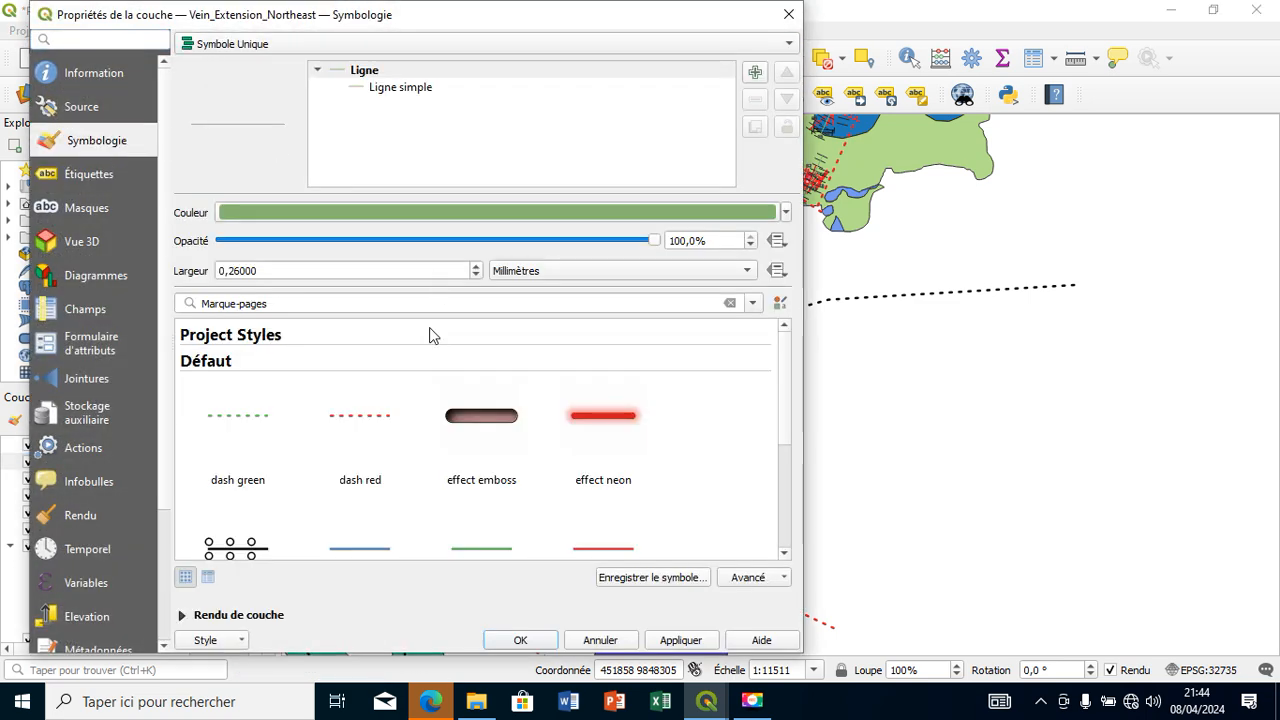
{"action": "left_click", "coordinate": [487, 45]}
{"action": "left_click", "coordinate": [490, 55]}
{"action": "left_click", "coordinate": [405, 87]}
- Try the Ligne de symboles, Rafale de ligne, Ligne interpolée and Ligne hachurée symbol types on the vein extension line
{"action": "left_click", "coordinate": [518, 221]}
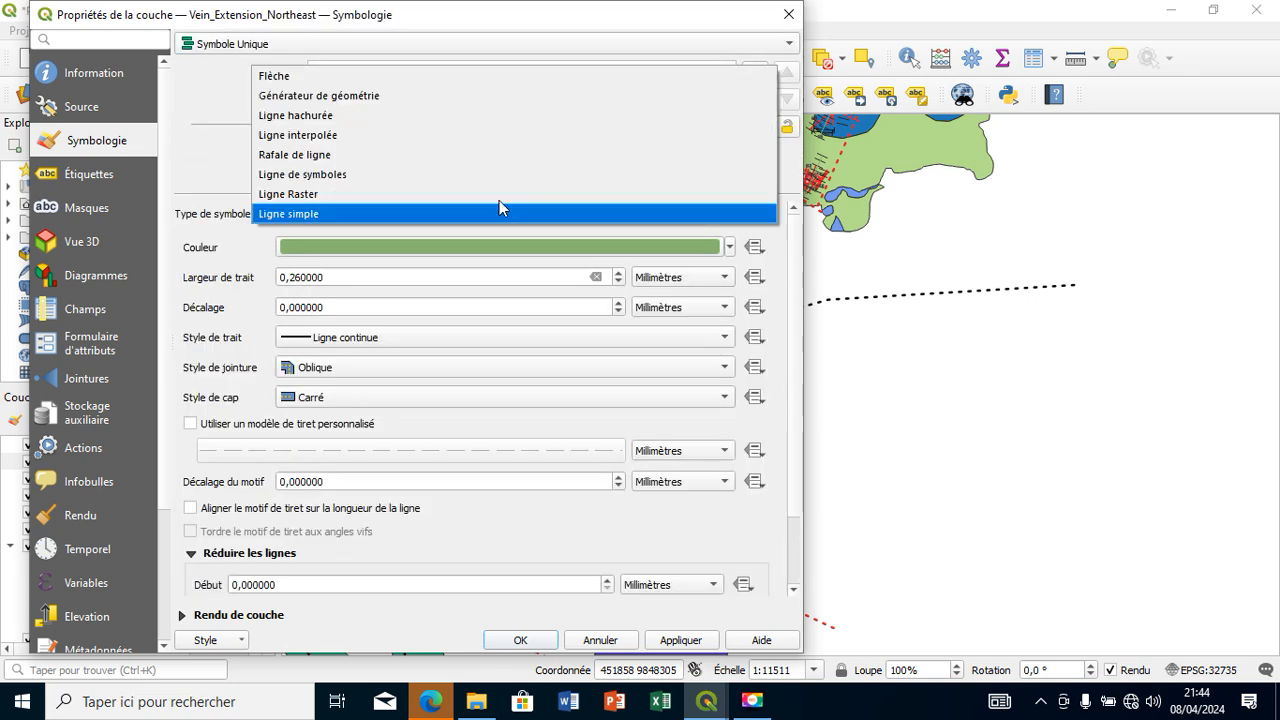
{"action": "left_click", "coordinate": [494, 181]}
{"action": "left_click", "coordinate": [505, 217]}
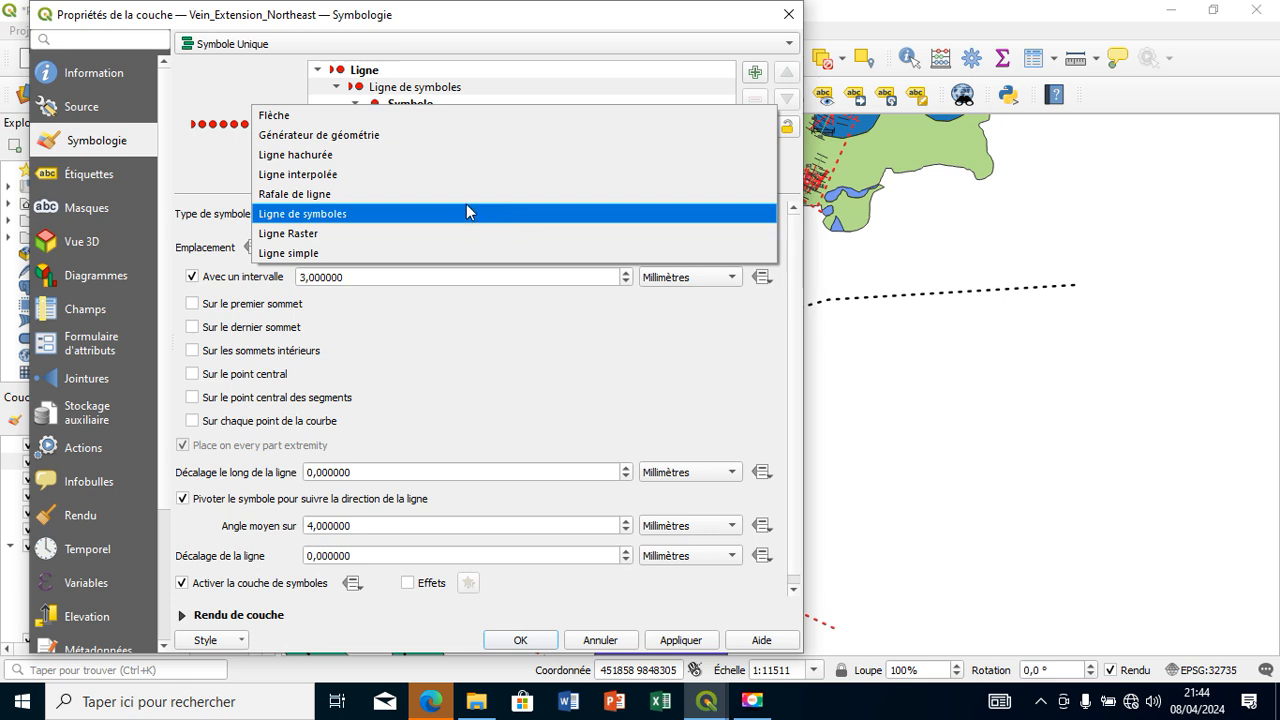
{"action": "left_click", "coordinate": [462, 196]}
{"action": "left_click", "coordinate": [464, 208]}
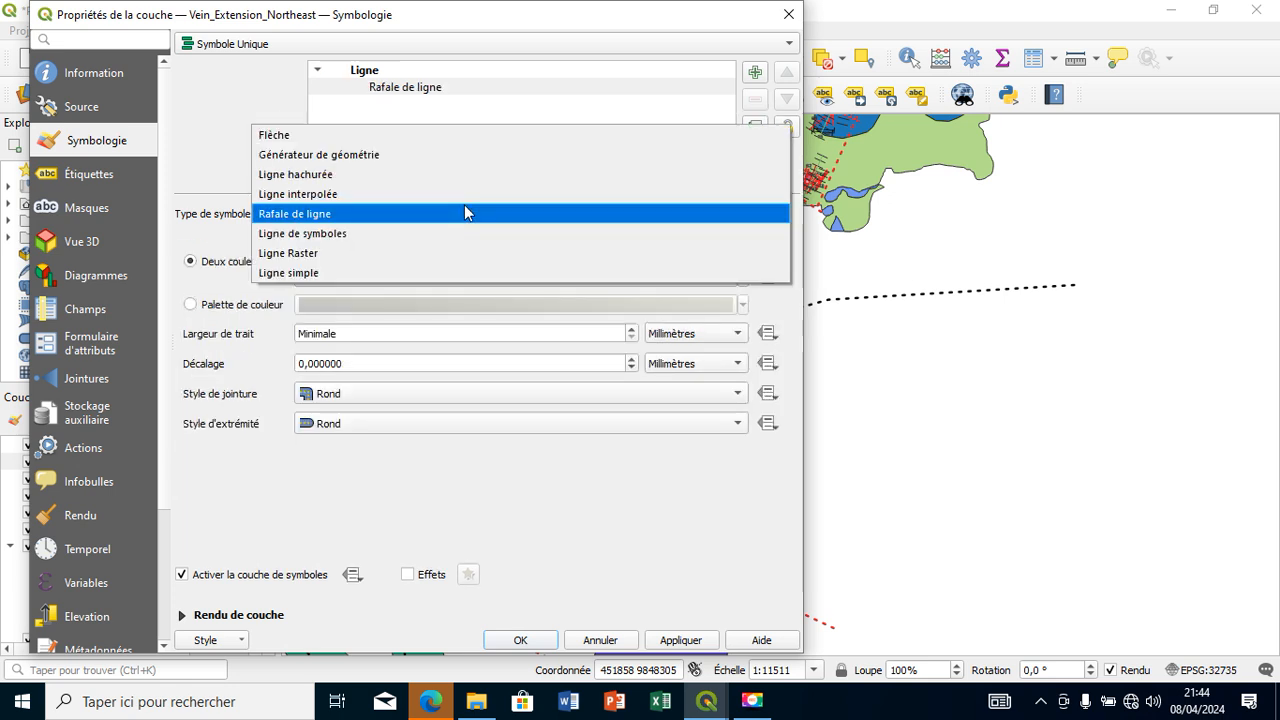
{"action": "left_click", "coordinate": [437, 195]}
{"action": "left_click", "coordinate": [445, 214]}
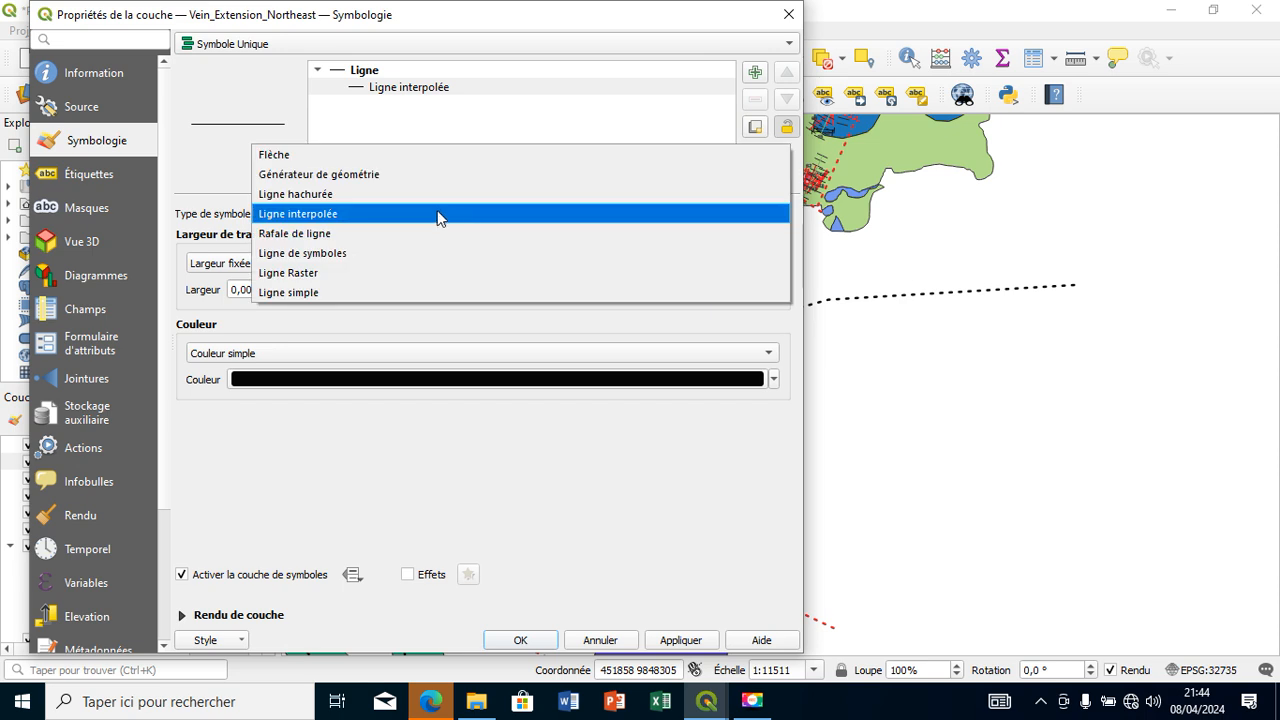
{"action": "left_click", "coordinate": [432, 195]}
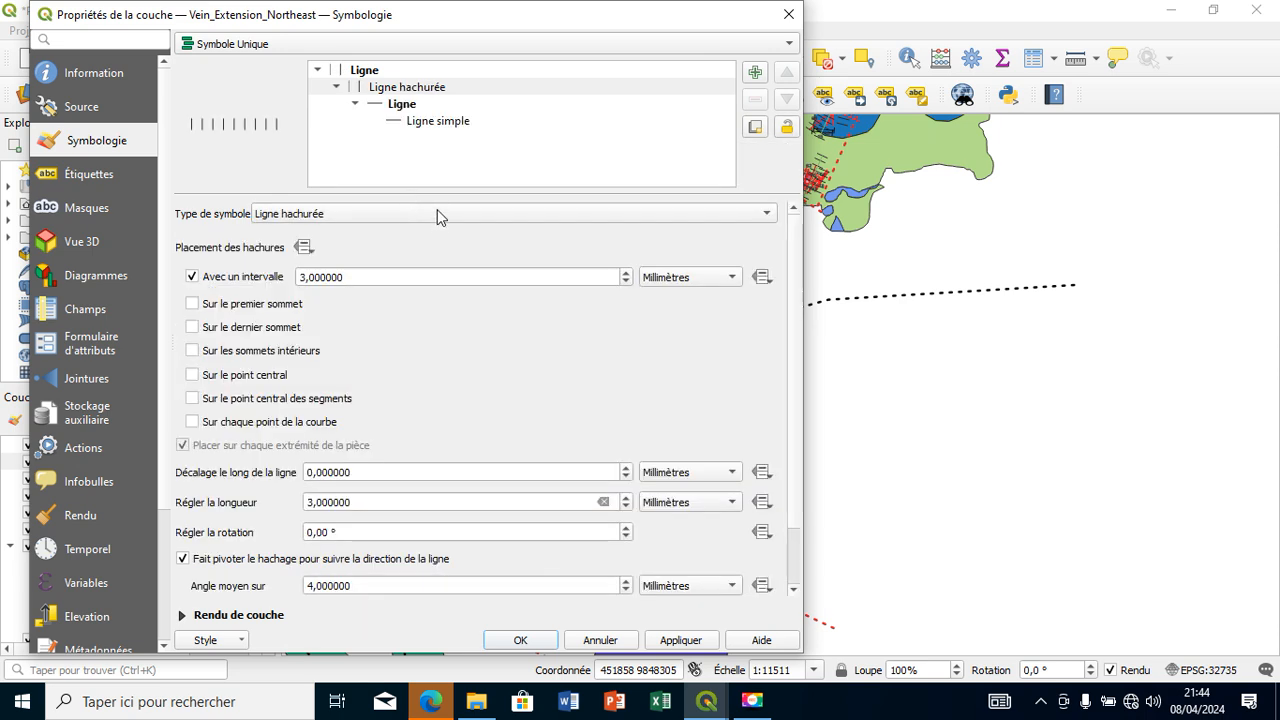
- Try the Générateur de géométrie, Rafale de ligne and Ligne interpolée symbol types on the vein extension line
{"action": "left_click", "coordinate": [437, 215]}
{"action": "left_click", "coordinate": [421, 196]}
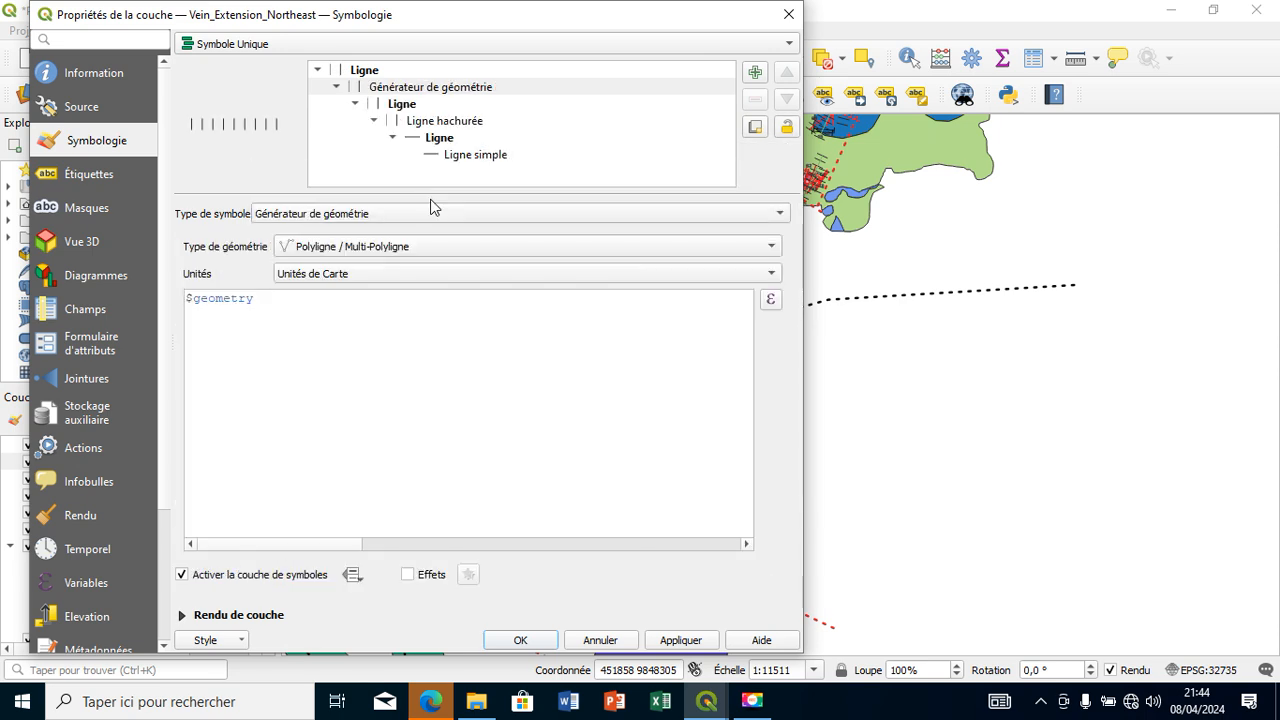
{"action": "left_click", "coordinate": [435, 207]}
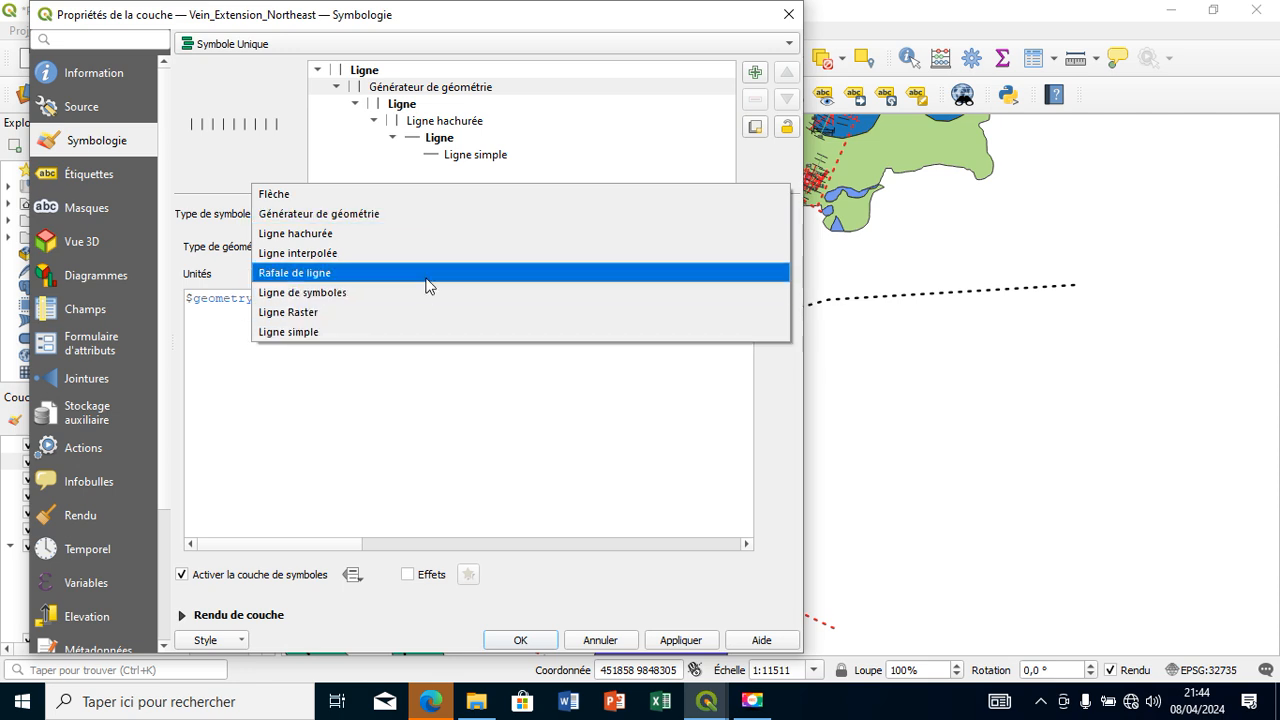
{"action": "left_click", "coordinate": [428, 285]}
{"action": "left_click", "coordinate": [429, 214]}
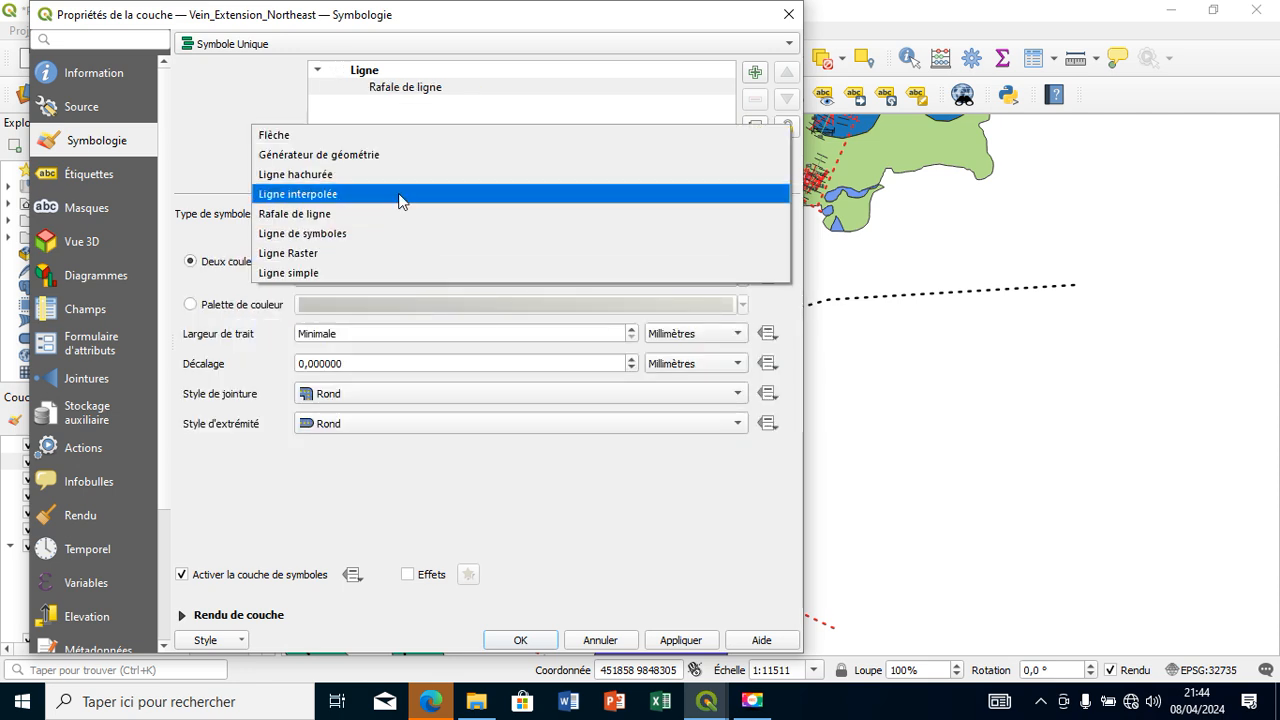
{"action": "left_click", "coordinate": [399, 200]}
- Set the vein extension line's symbol type to Ligne hachurée with a hatch interval of 2,8 millimetres
{"action": "left_click", "coordinate": [420, 208]}
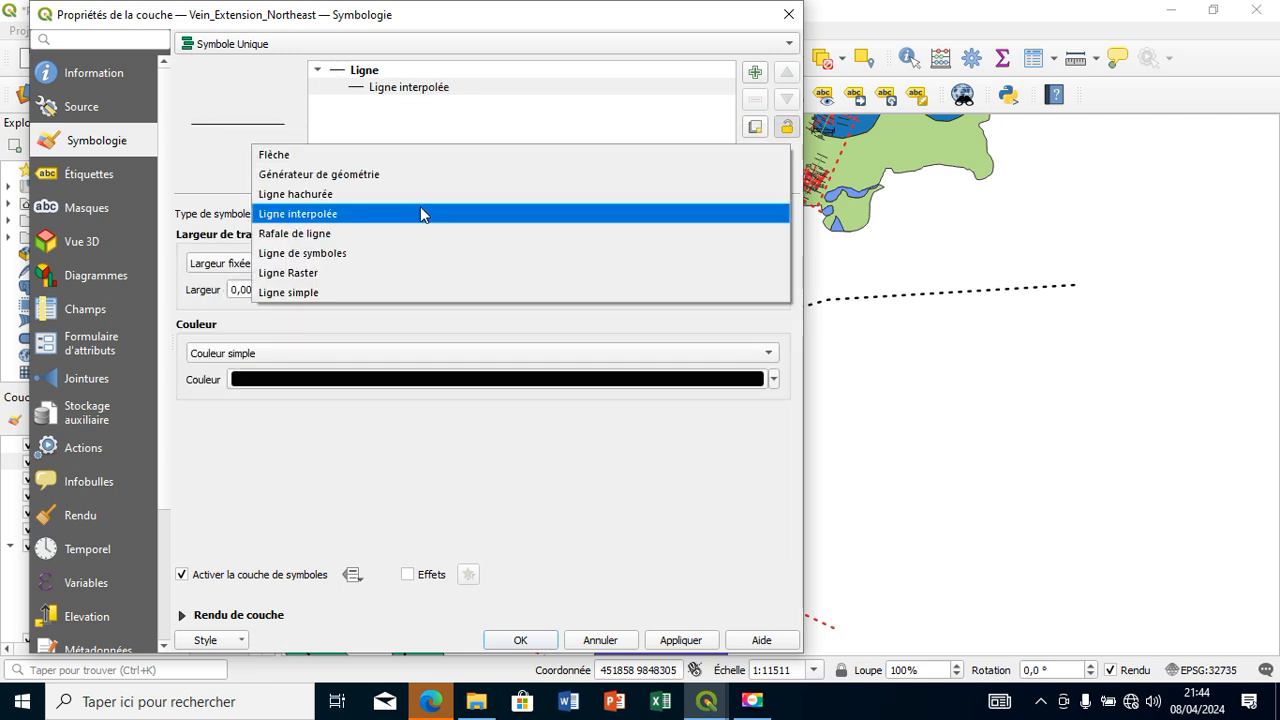
{"action": "left_click", "coordinate": [395, 195]}
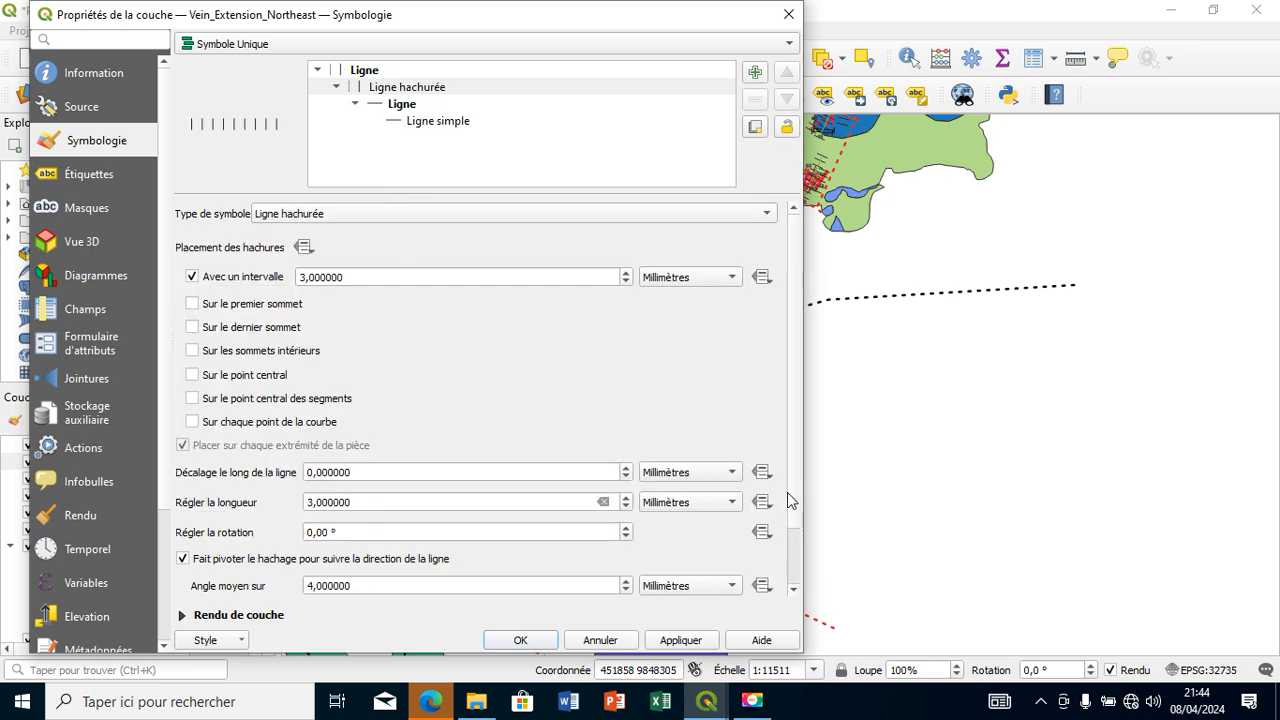
{"action": "left_click", "coordinate": [626, 283]}
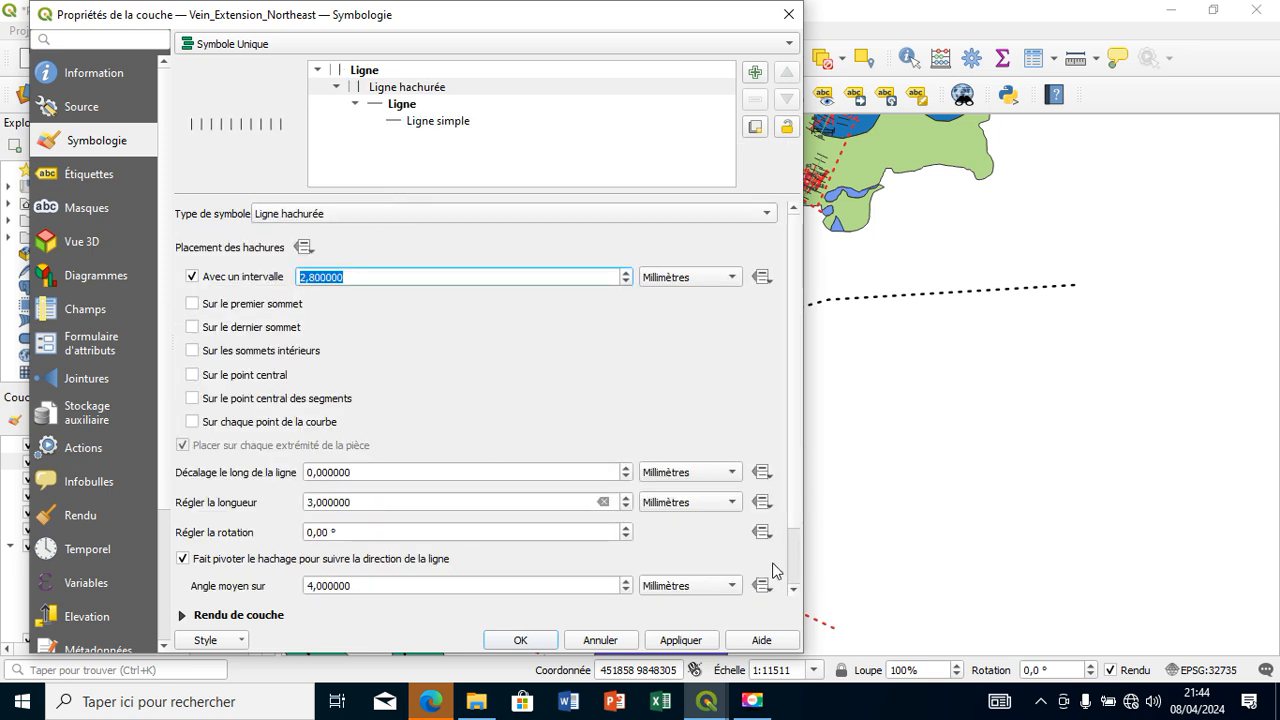
{"action": "scroll", "coordinate": [790, 569], "scroll_direction": "down", "scroll_amount": 2}
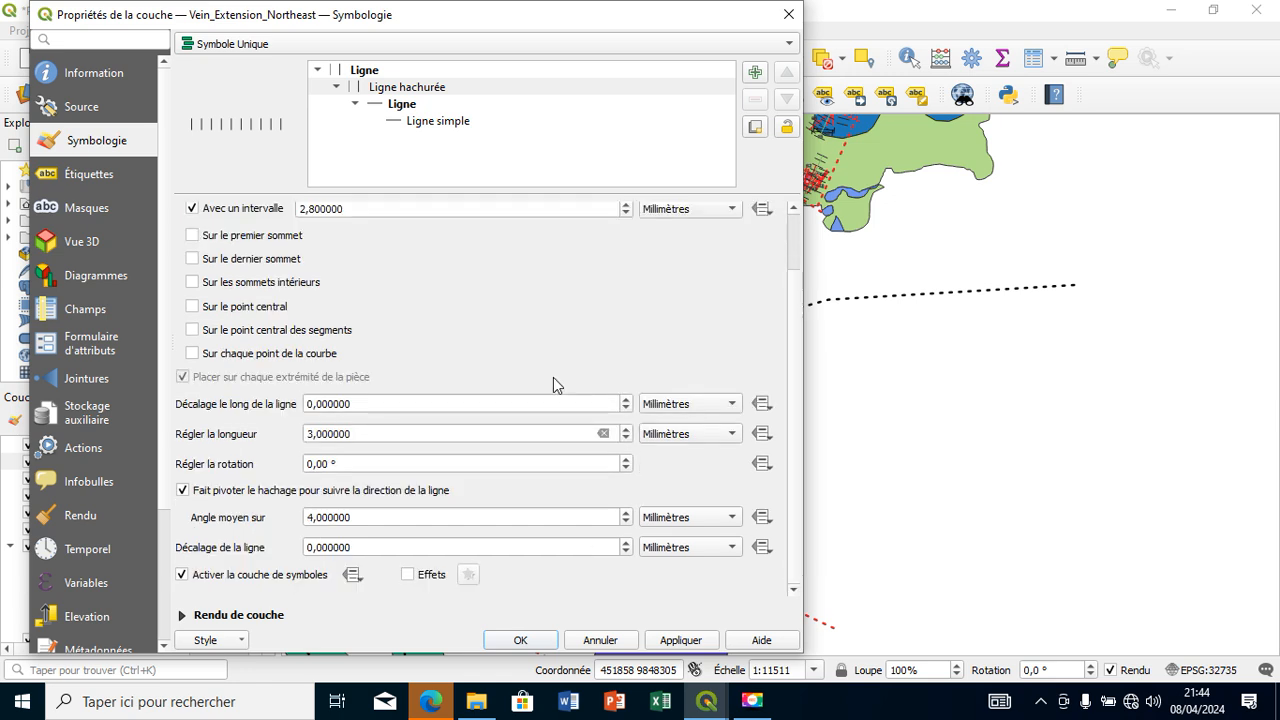
- Recolour the whole hatched line symbol of the Vein_Extension_Northeast layer to orange and apply the style
{"action": "left_click", "coordinate": [400, 90]}
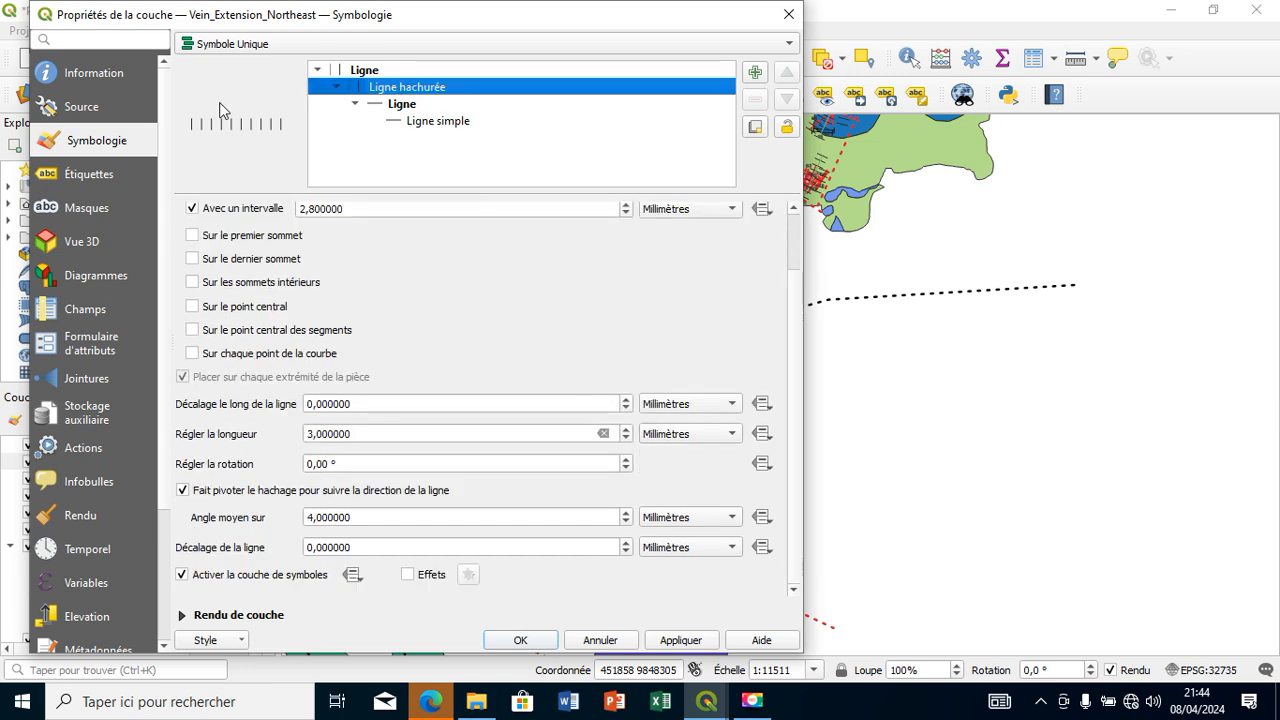
{"action": "scroll", "coordinate": [794, 209], "scroll_direction": "up", "scroll_amount": 2}
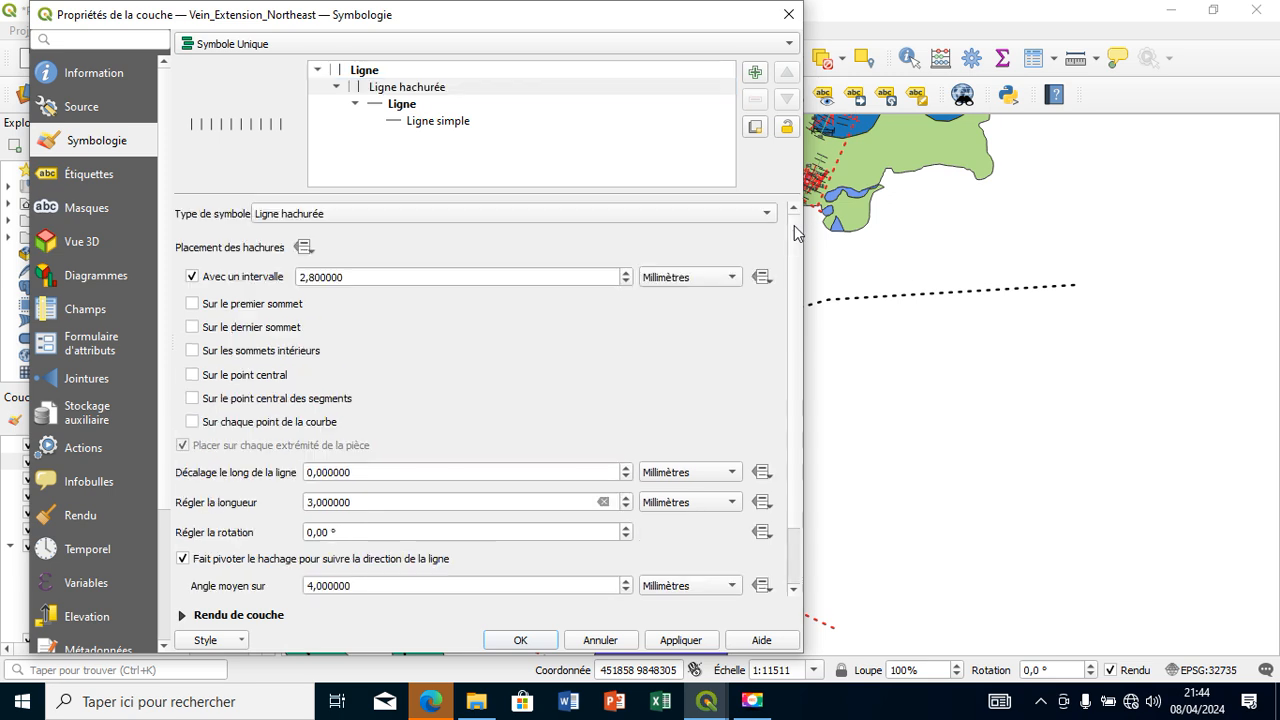
{"action": "left_click", "coordinate": [387, 106]}
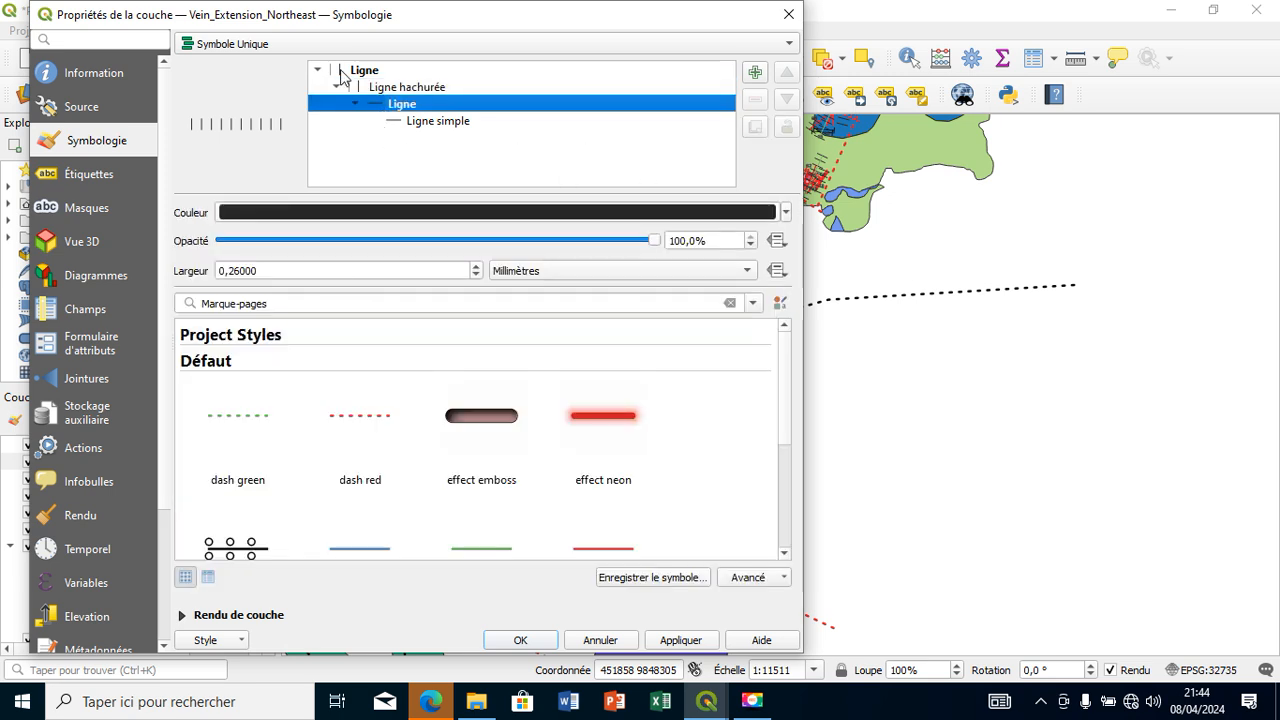
{"action": "left_click", "coordinate": [342, 72]}
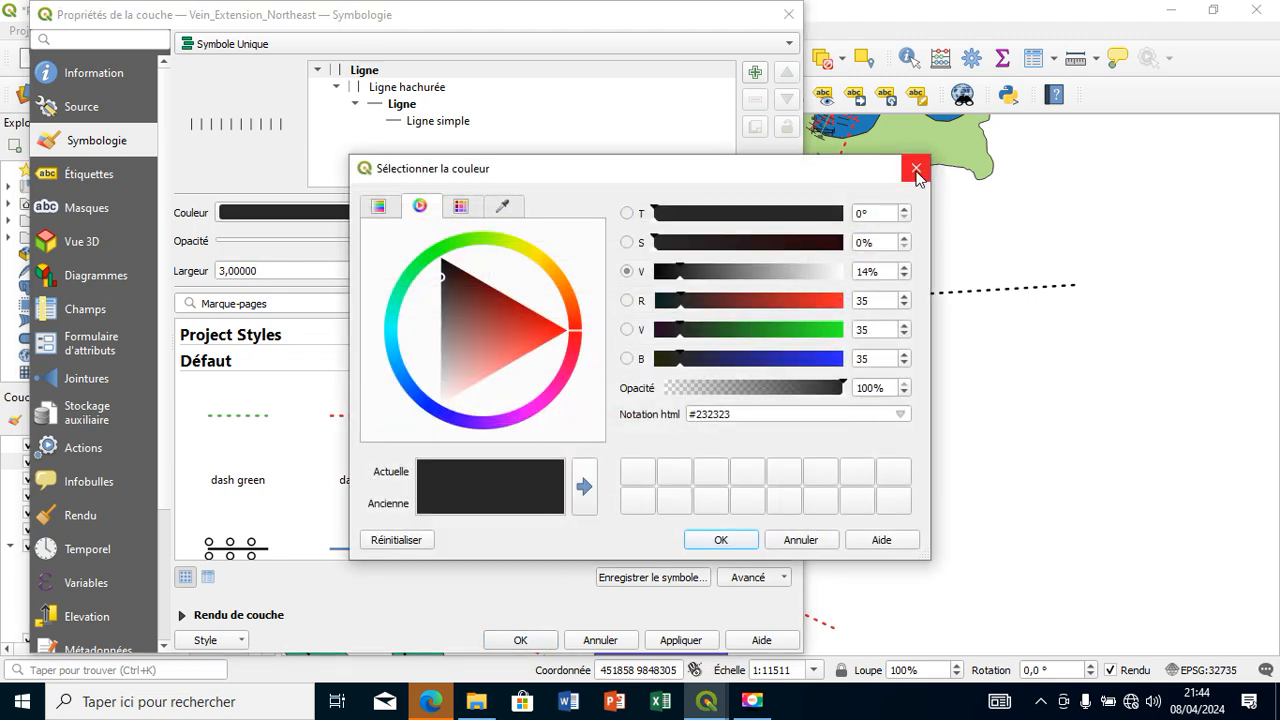
{"action": "left_click", "coordinate": [912, 170]}
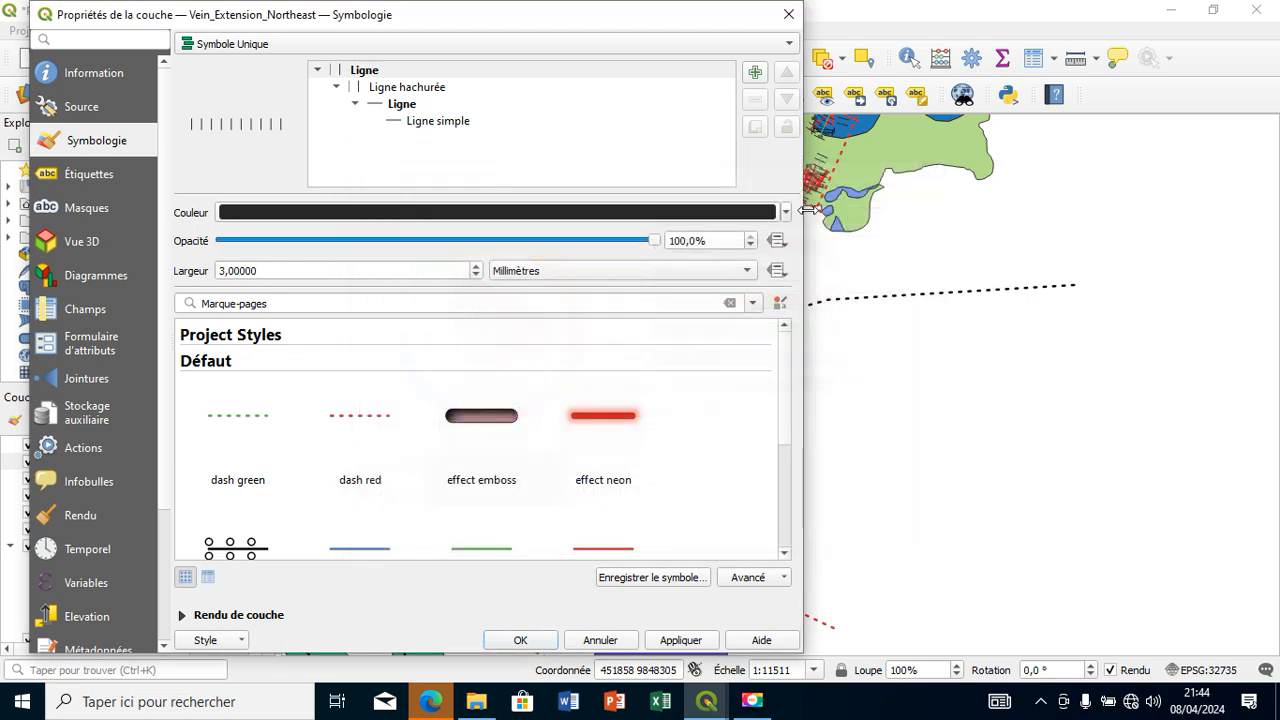
{"action": "left_click", "coordinate": [785, 214]}
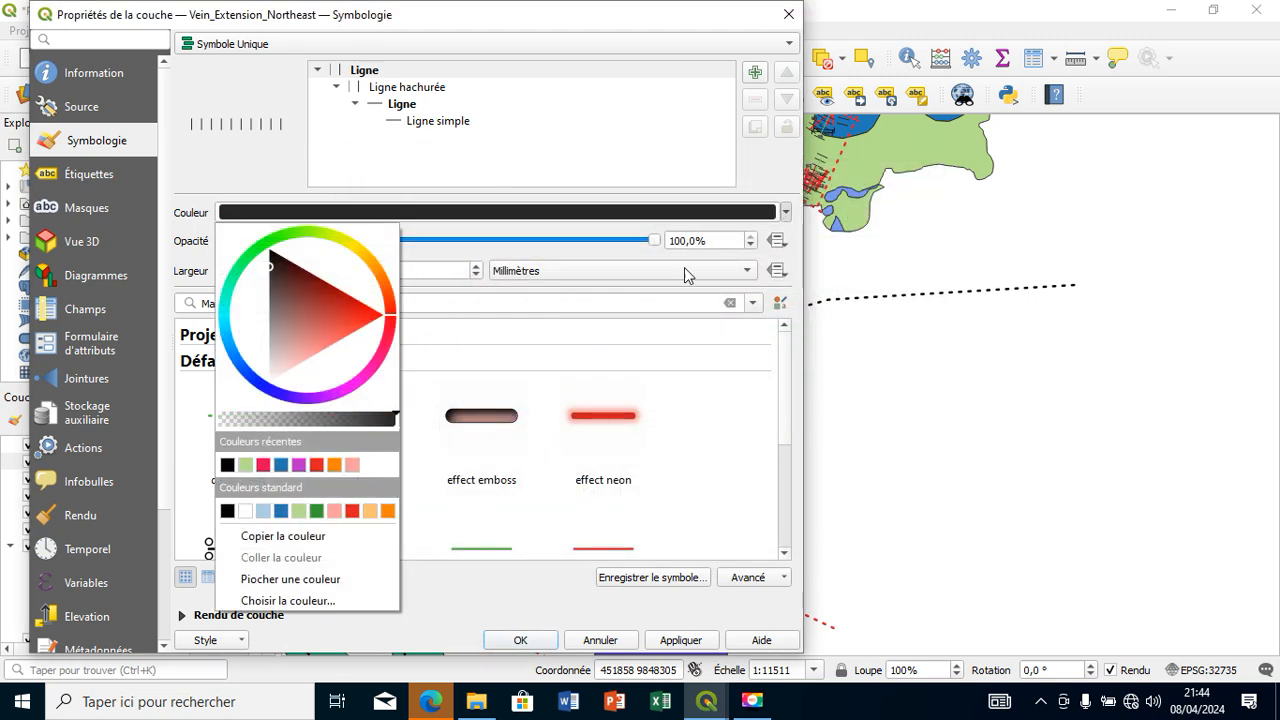
{"action": "left_click", "coordinate": [334, 464]}
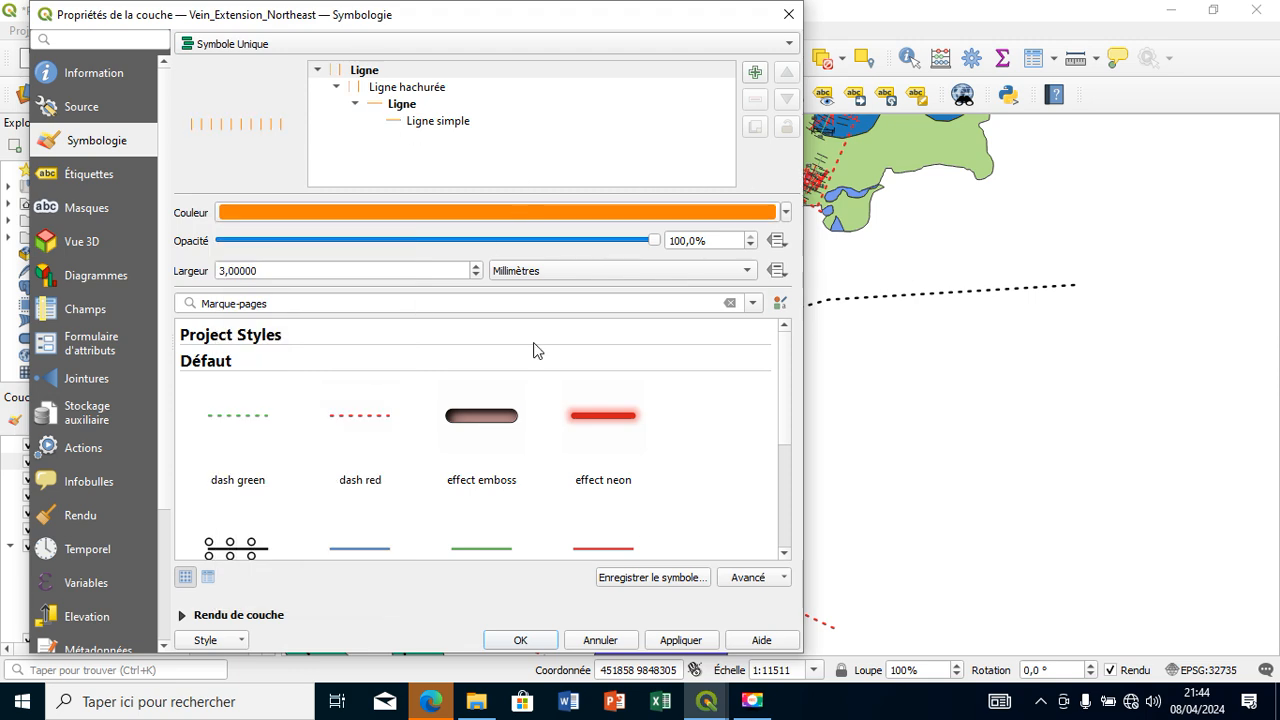
{"action": "left_click", "coordinate": [545, 643]}
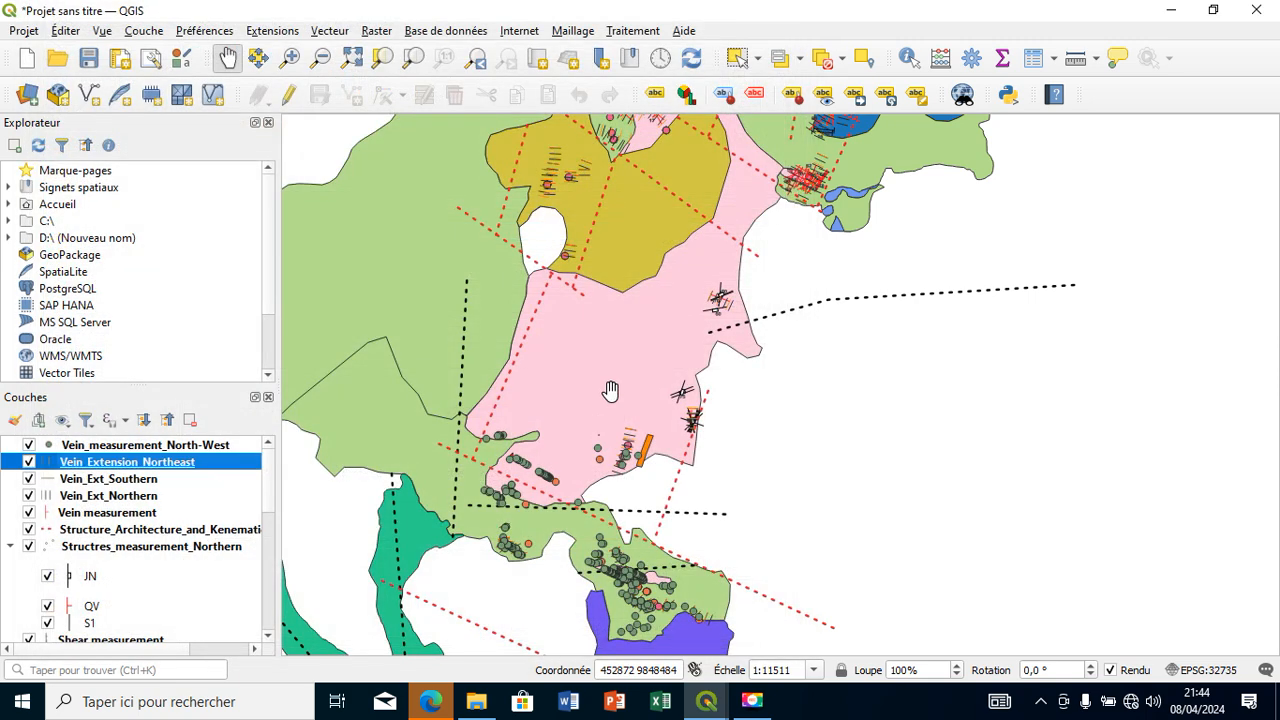
- Open the symbology of the Vein_measurement_North-West layer and change its marker's symbol type to Symbole SVG
{"action": "double_click", "coordinate": [612, 451]}
{"action": "left_click_drag", "start_coordinate": [1046, 345], "coordinate": [709, 433]}
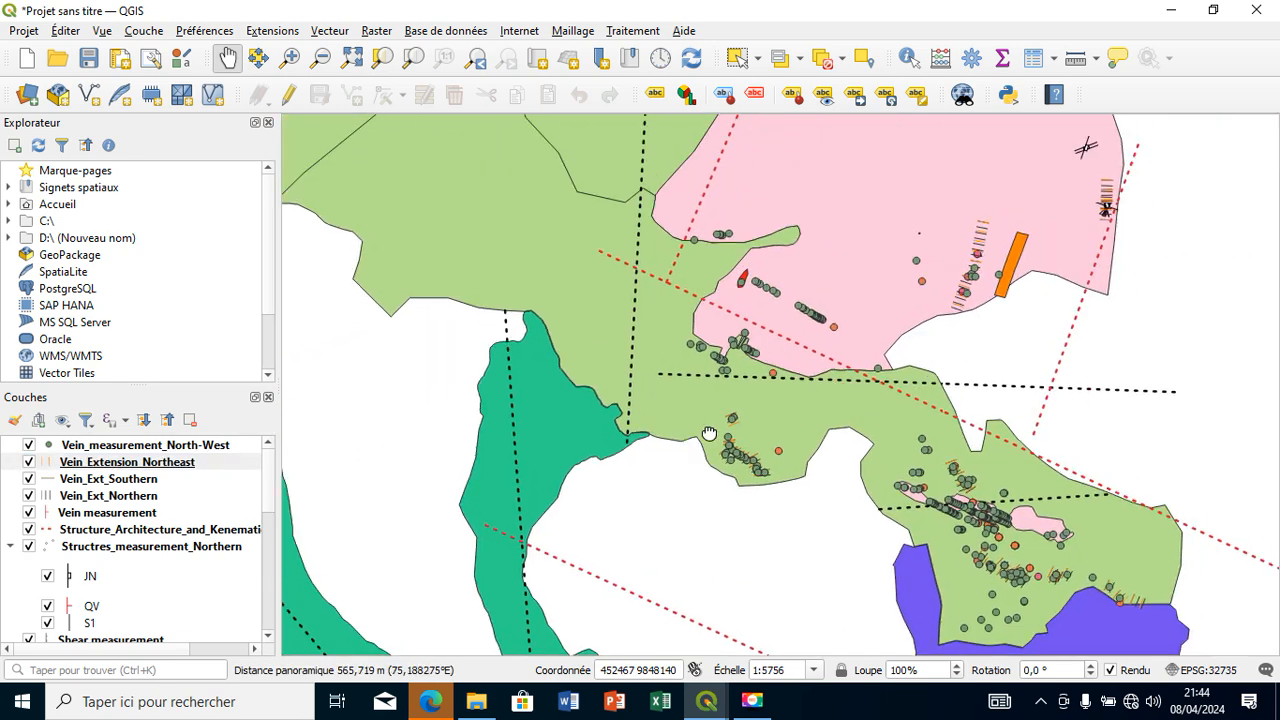
{"action": "left_click_drag", "start_coordinate": [965, 331], "coordinate": [847, 489]}
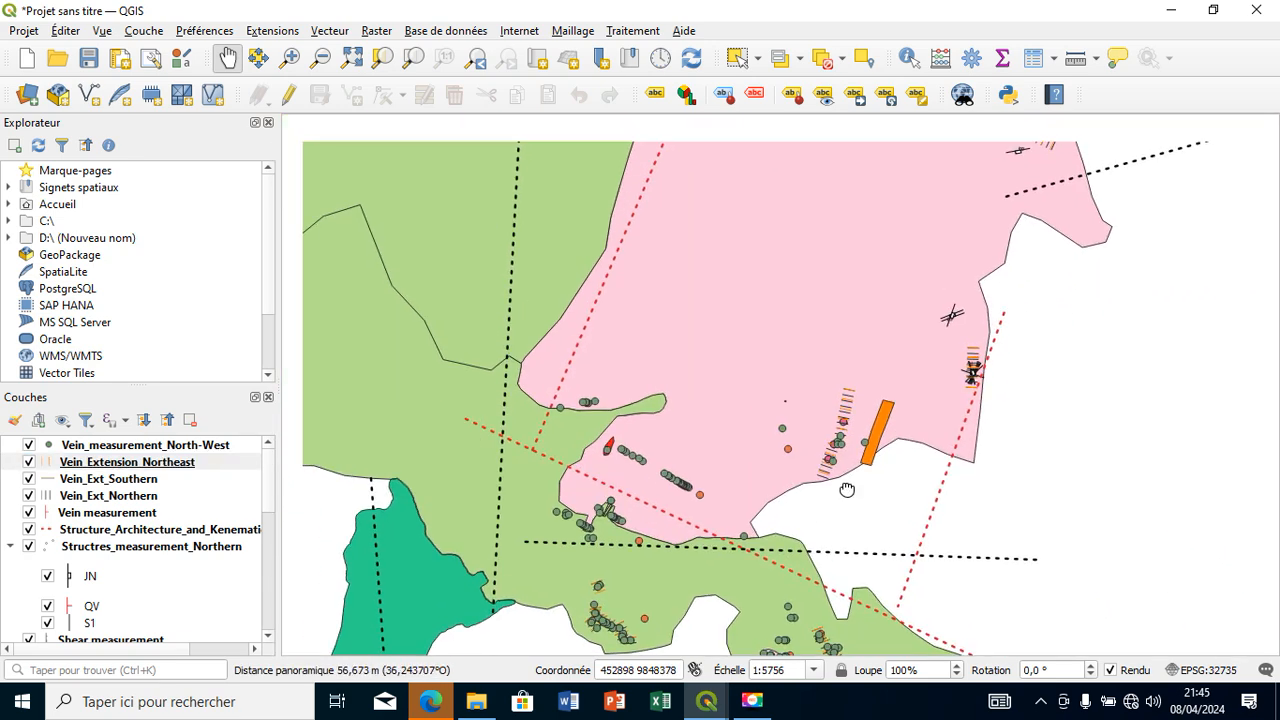
{"action": "left_click", "coordinate": [270, 441]}
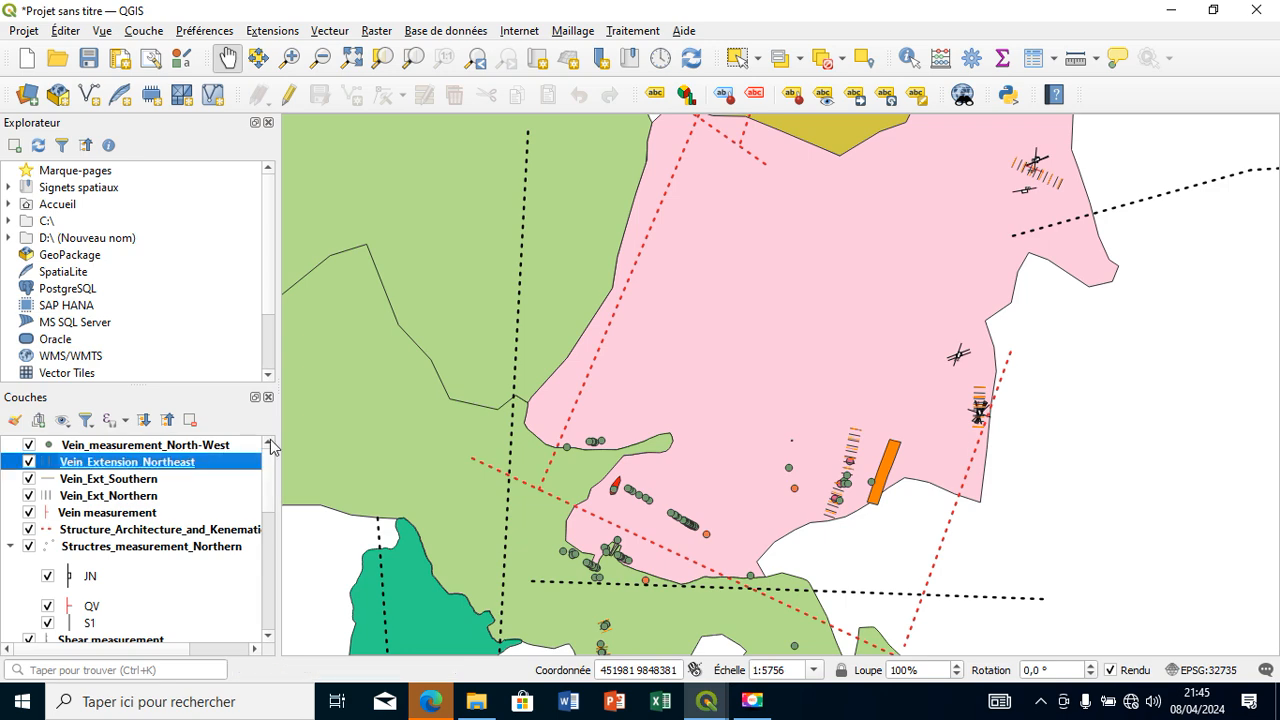
{"action": "left_click", "coordinate": [47, 450]}
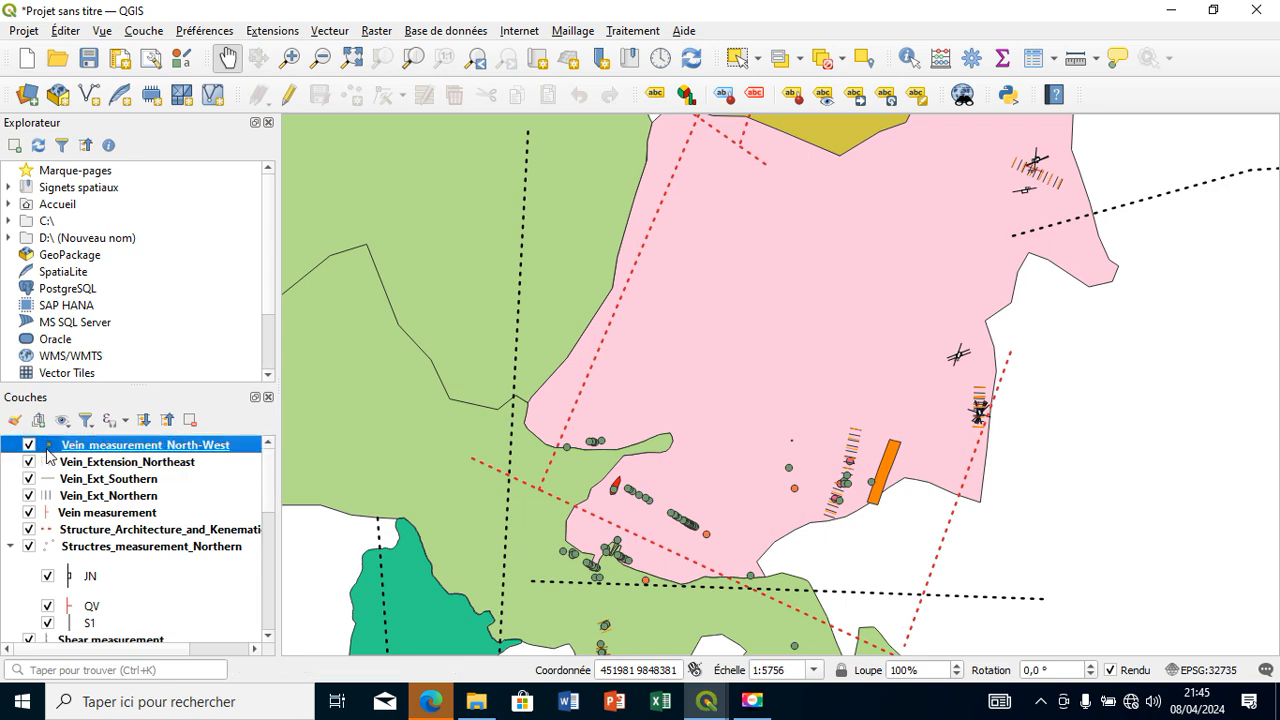
{"action": "double_click", "coordinate": [47, 452]}
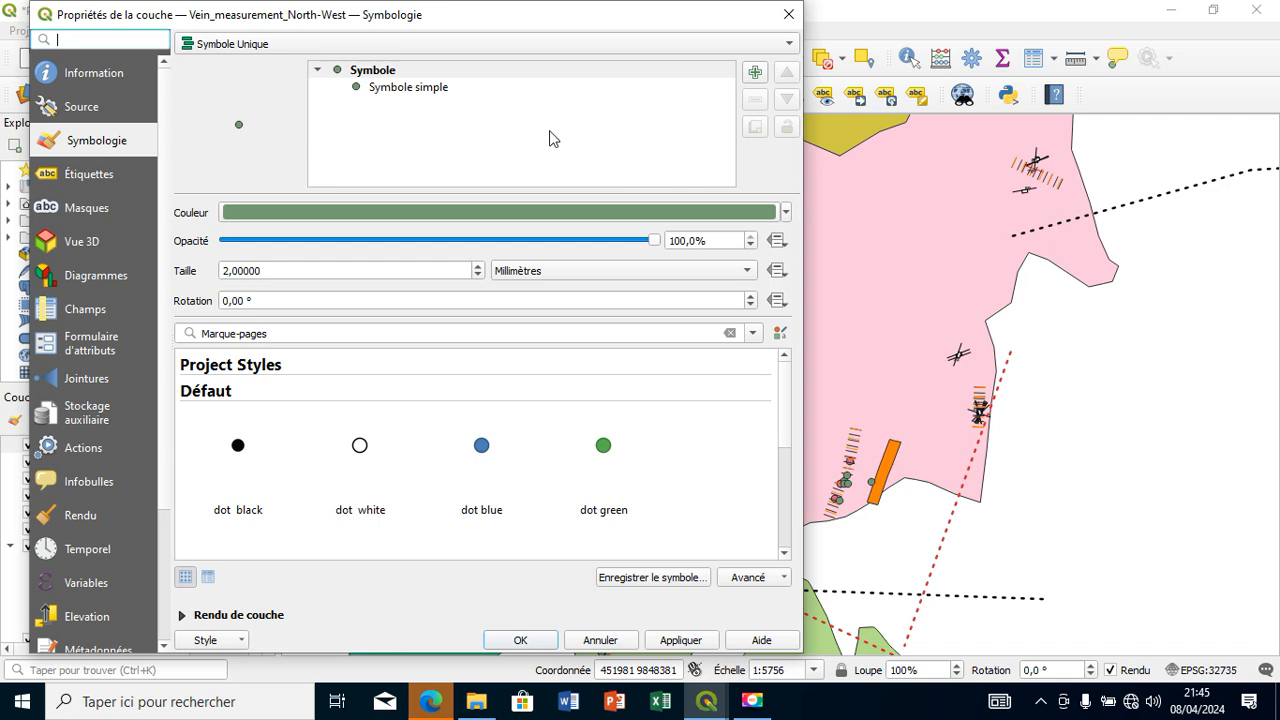
{"action": "left_click", "coordinate": [410, 88]}
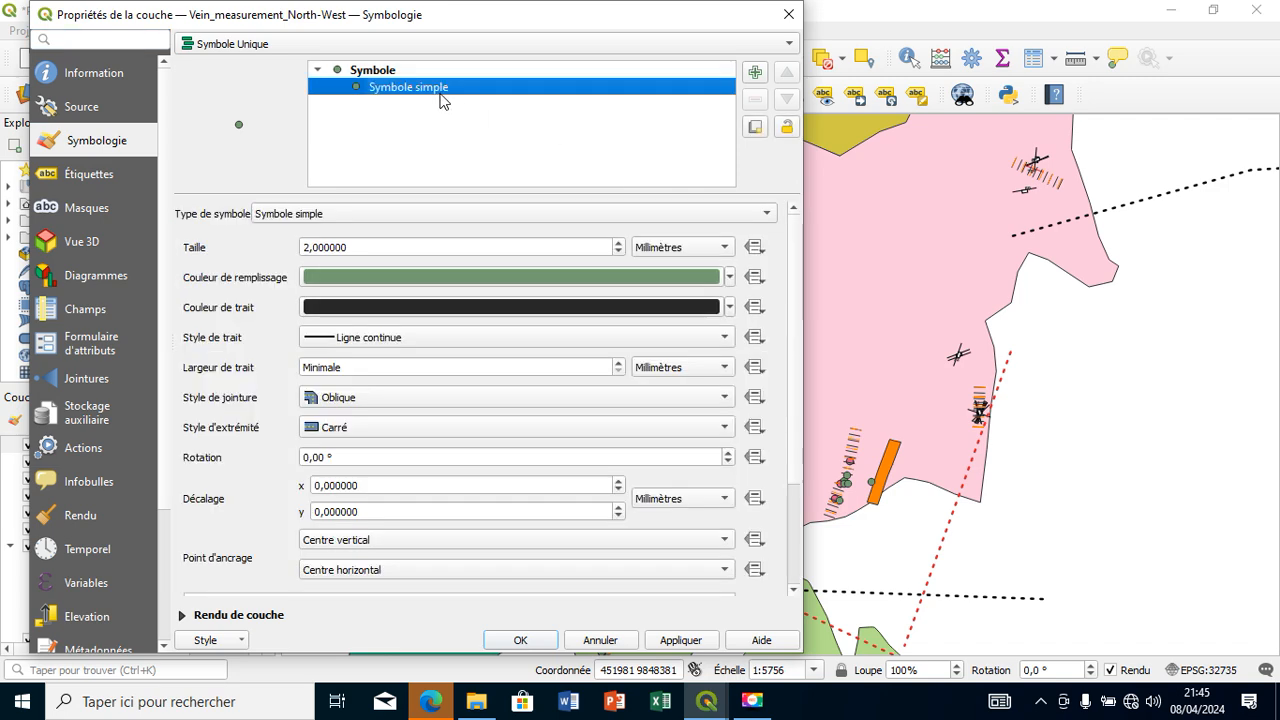
{"action": "left_click", "coordinate": [634, 214]}
{"action": "left_click", "coordinate": [610, 236]}
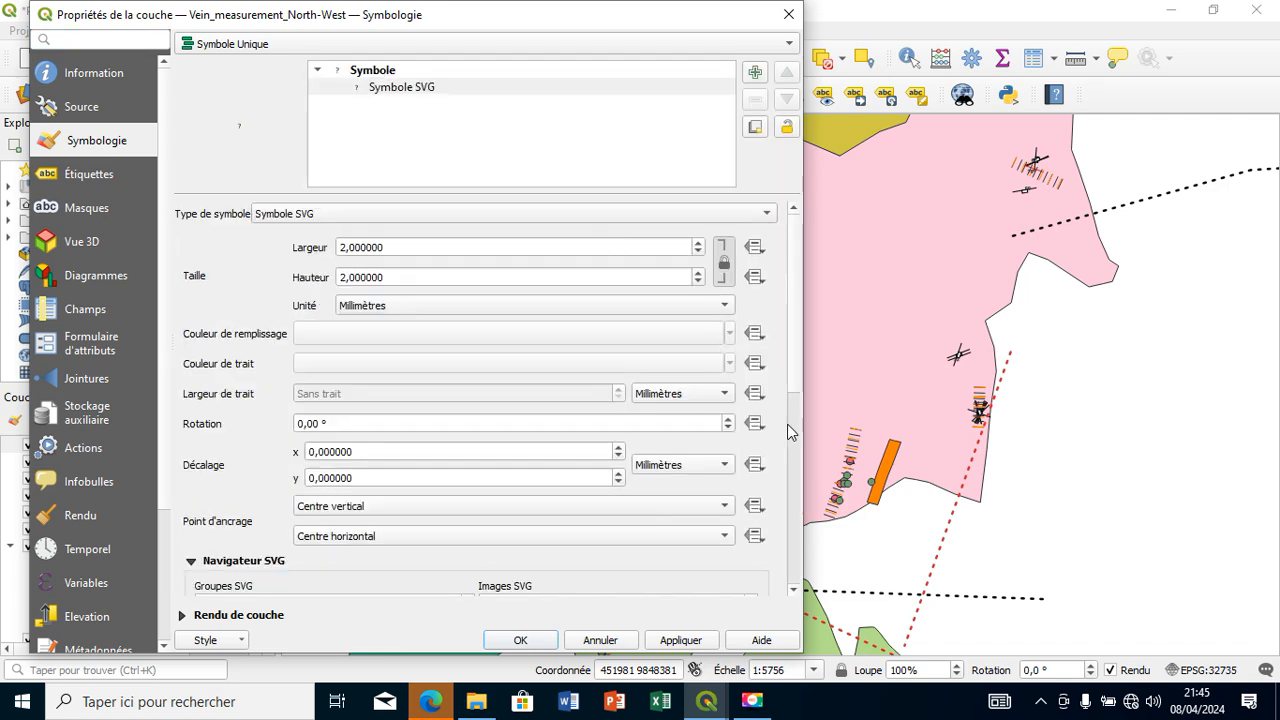
- Open the SVG file chooser for the marker and go up to the parent svg folder
{"action": "left_click", "coordinate": [793, 502]}
{"action": "left_click", "coordinate": [713, 566]}
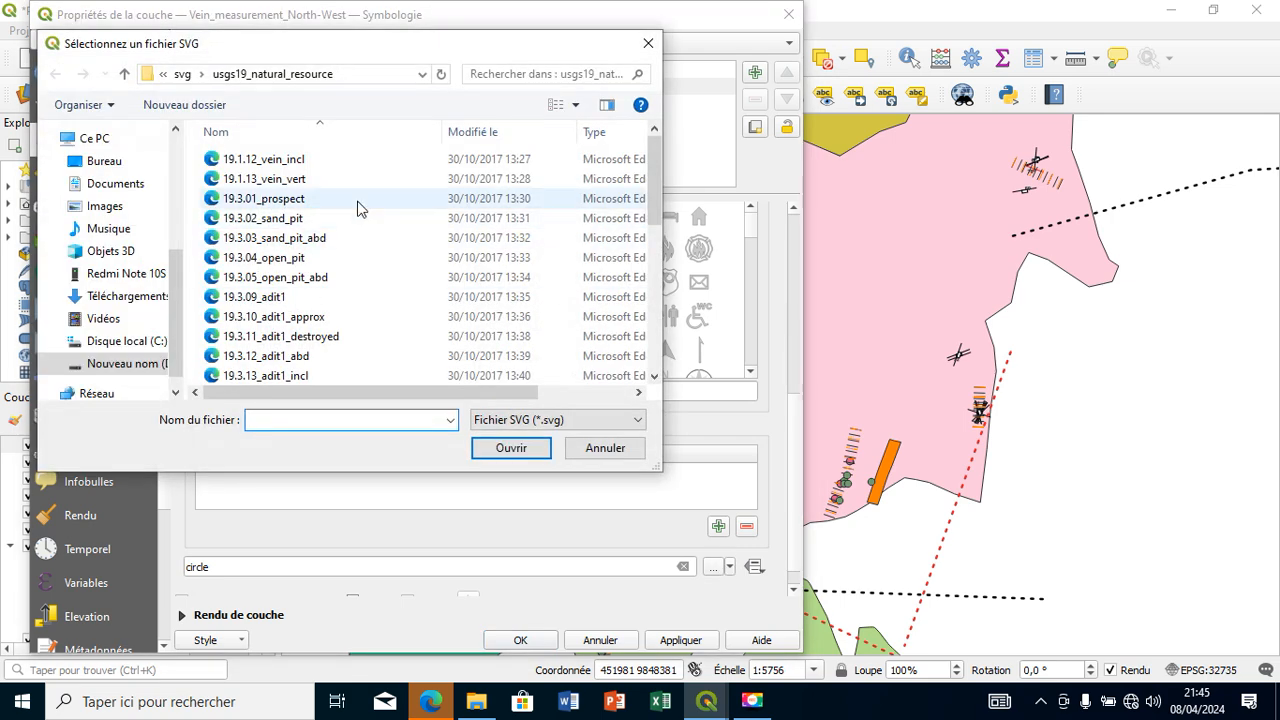
{"action": "left_click", "coordinate": [124, 73]}
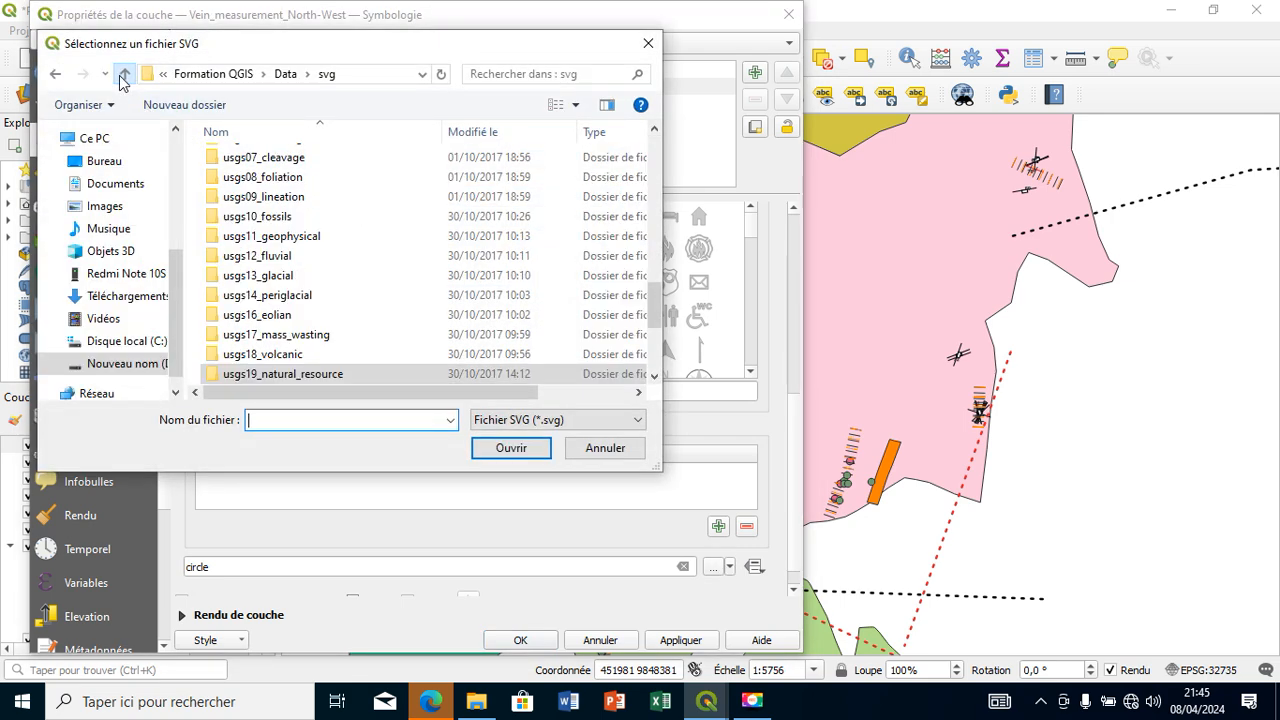
- Look through the svg folder and its usgs09_lineation subfolder for a suitable vein symbol
{"action": "left_click", "coordinate": [658, 350]}
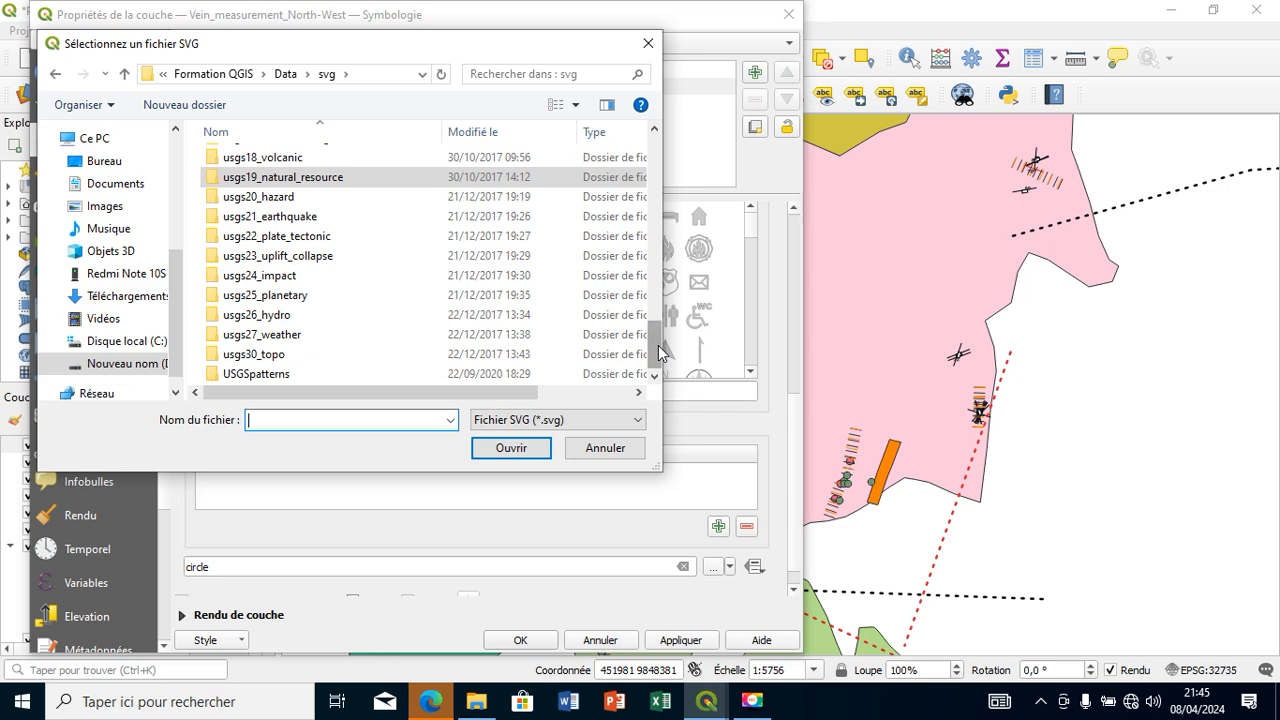
{"action": "left_click", "coordinate": [656, 271]}
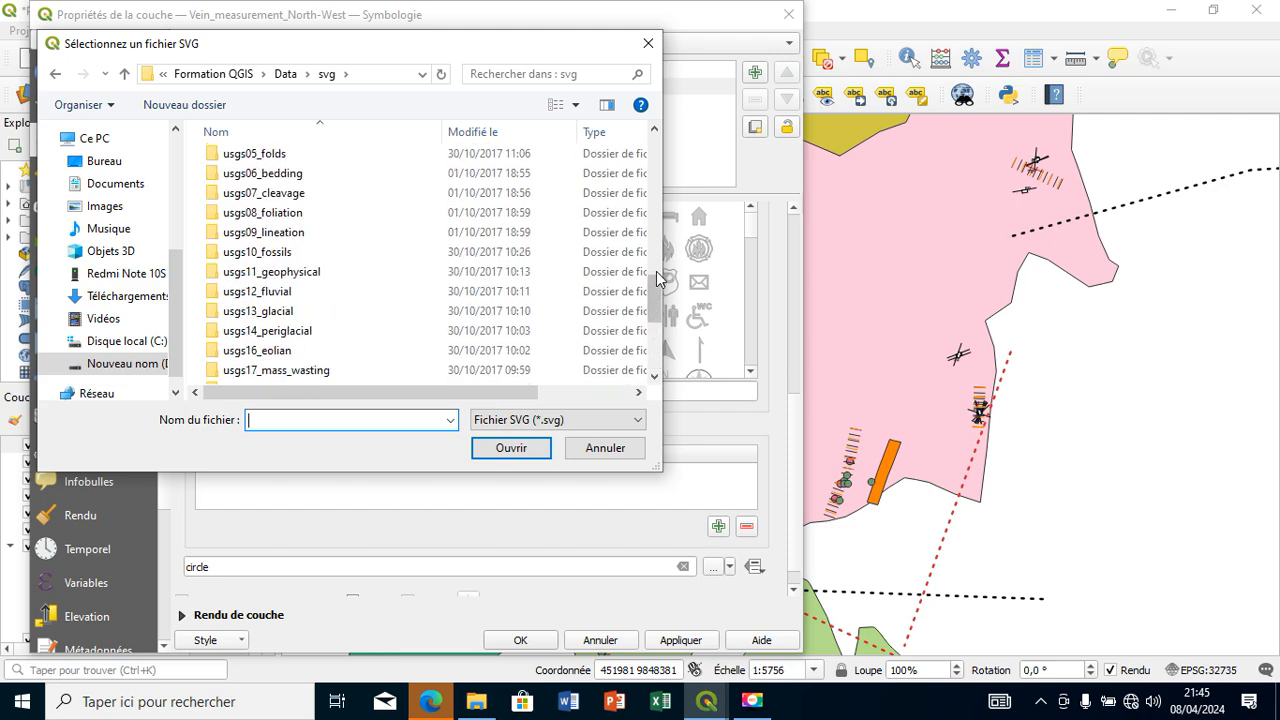
{"action": "double_click", "coordinate": [363, 232]}
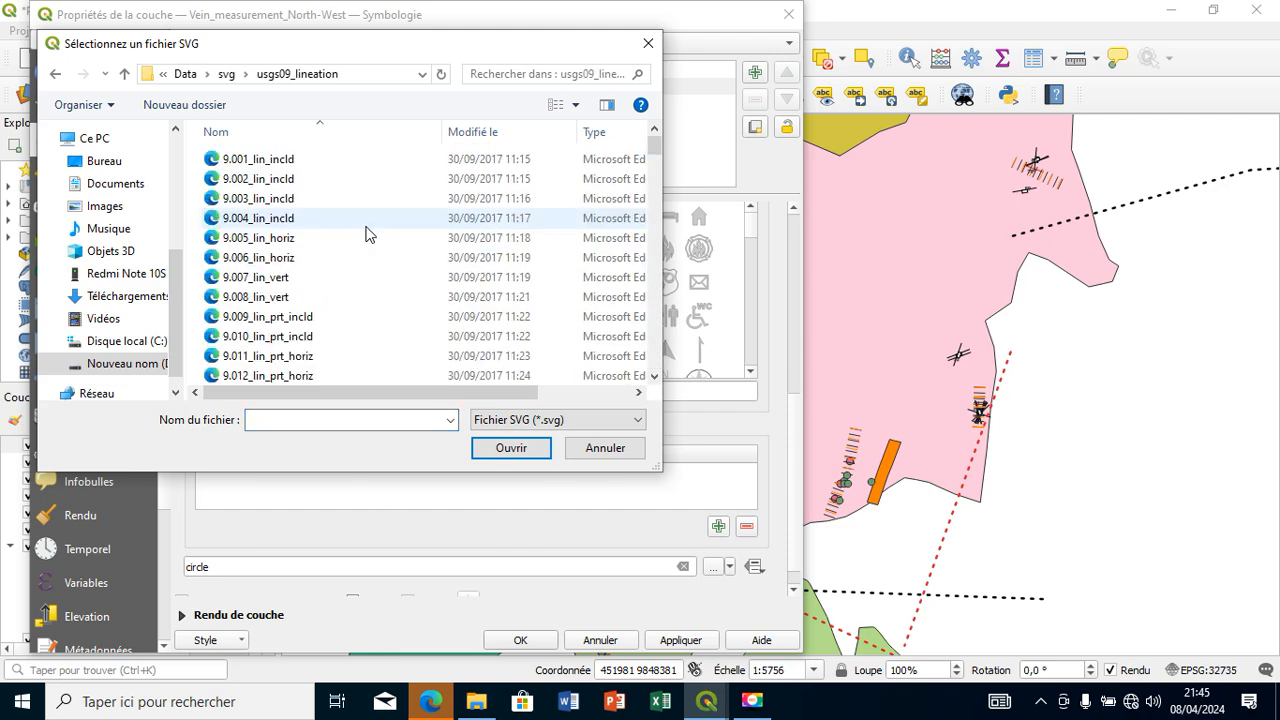
{"action": "left_click", "coordinate": [124, 74]}
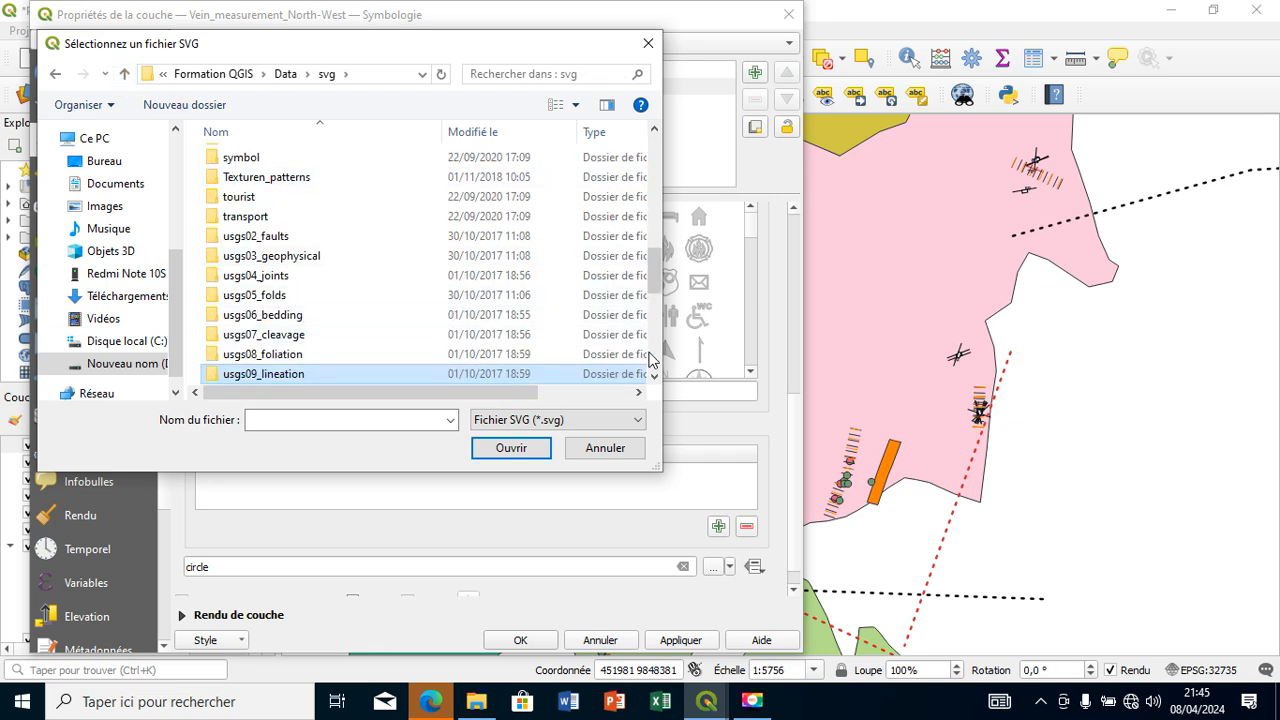
{"action": "scroll", "coordinate": [648, 360], "scroll_direction": "down", "scroll_amount": 4}
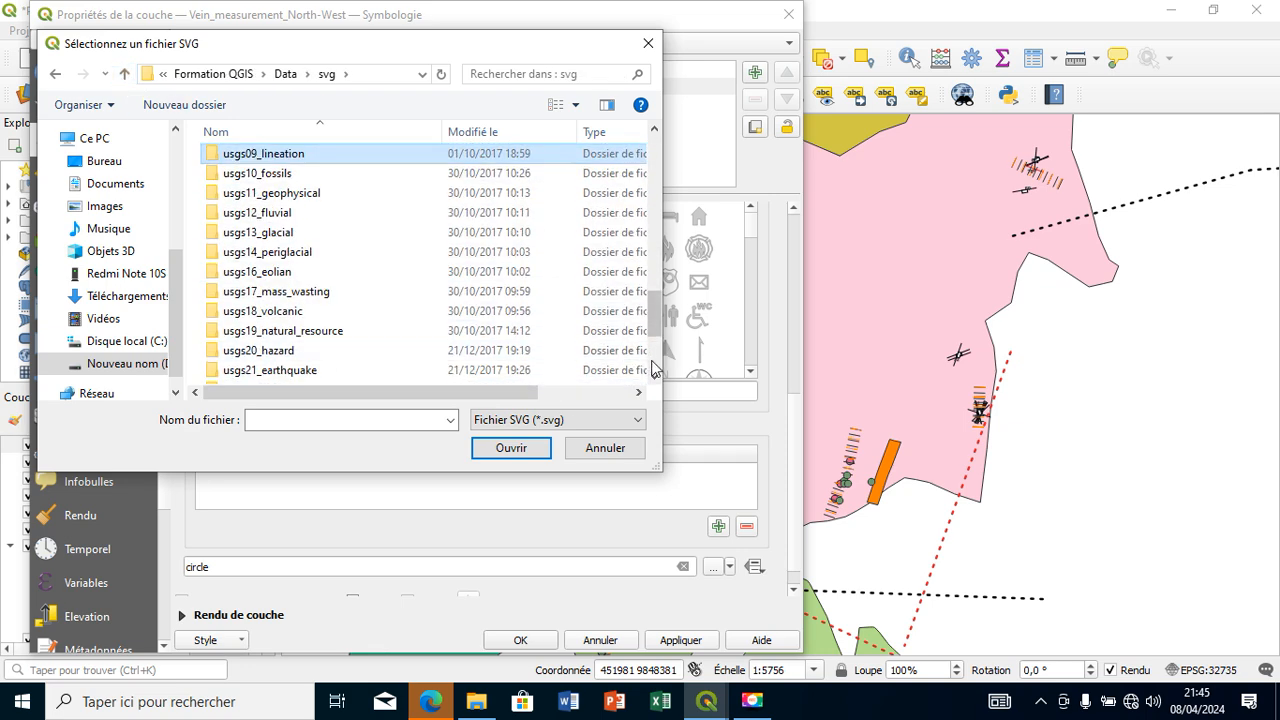
{"action": "scroll", "coordinate": [650, 365], "scroll_direction": "down", "scroll_amount": 2}
{"action": "scroll", "coordinate": [652, 368], "scroll_direction": "down", "scroll_amount": 1}
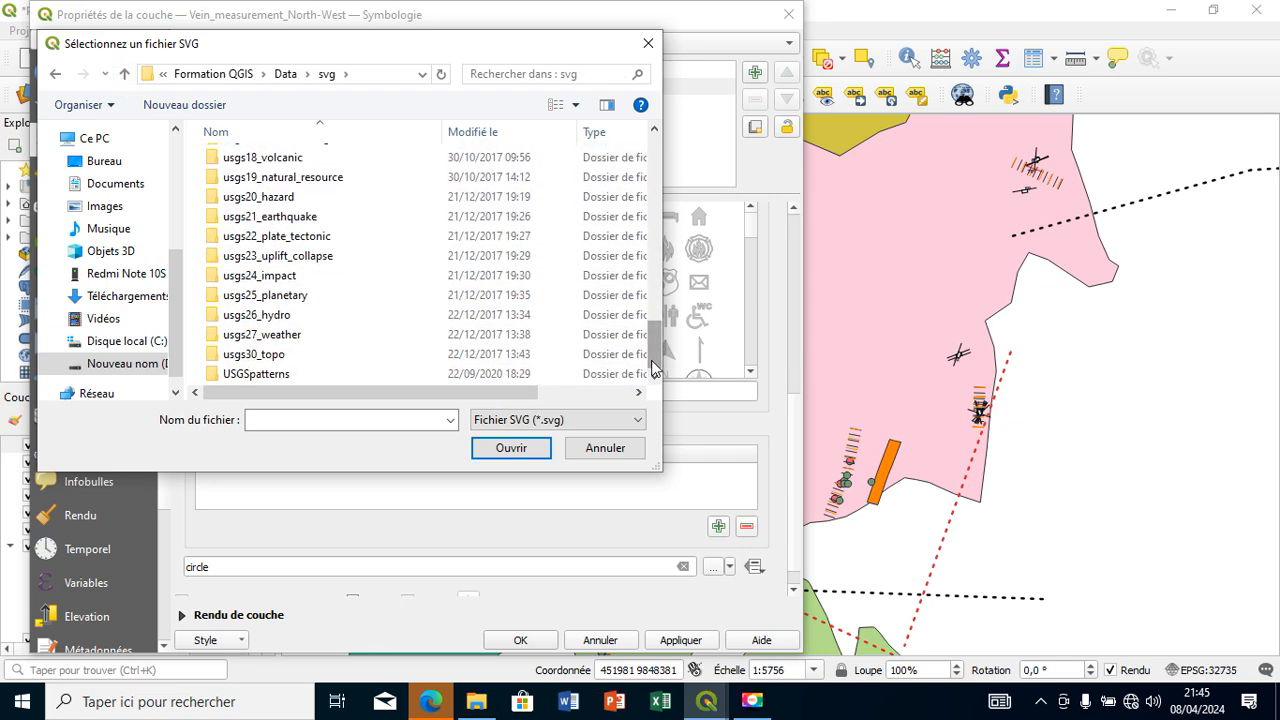
- Search the svg folder for "vein" and load 19.1.12_vein_incl as the marker's SVG image
{"action": "left_click", "coordinate": [544, 74]}
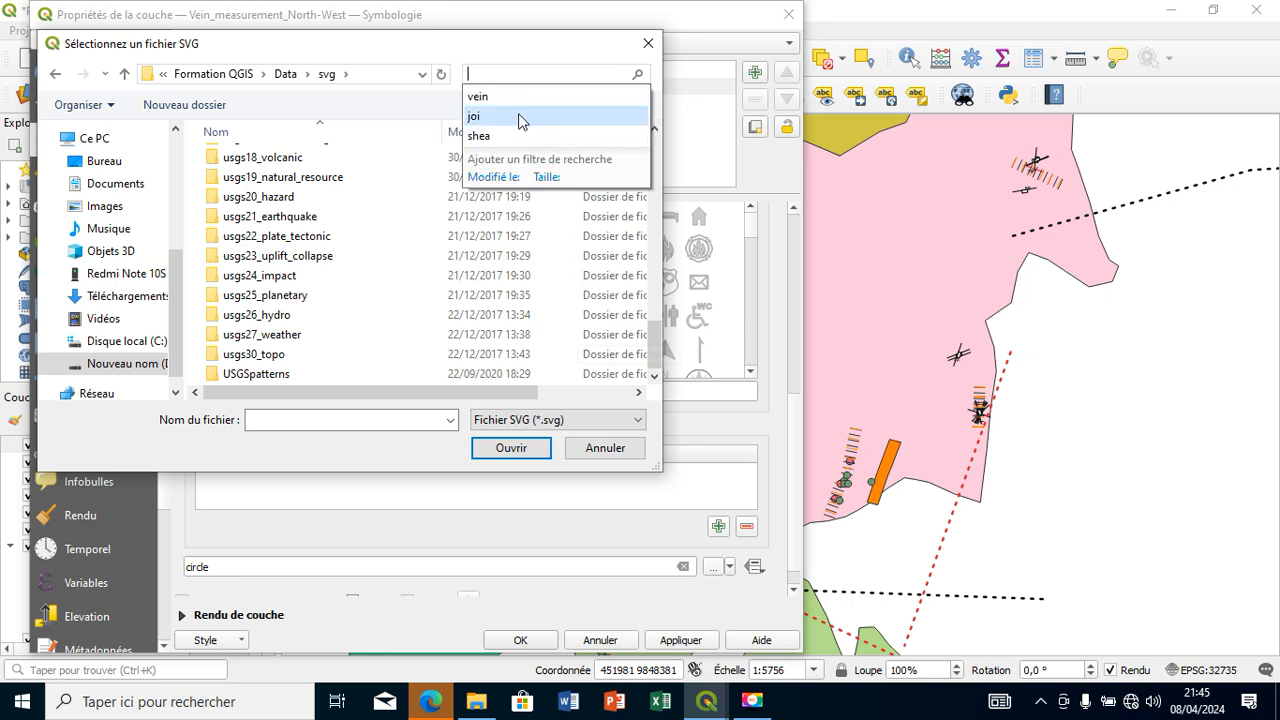
{"action": "left_click", "coordinate": [517, 97]}
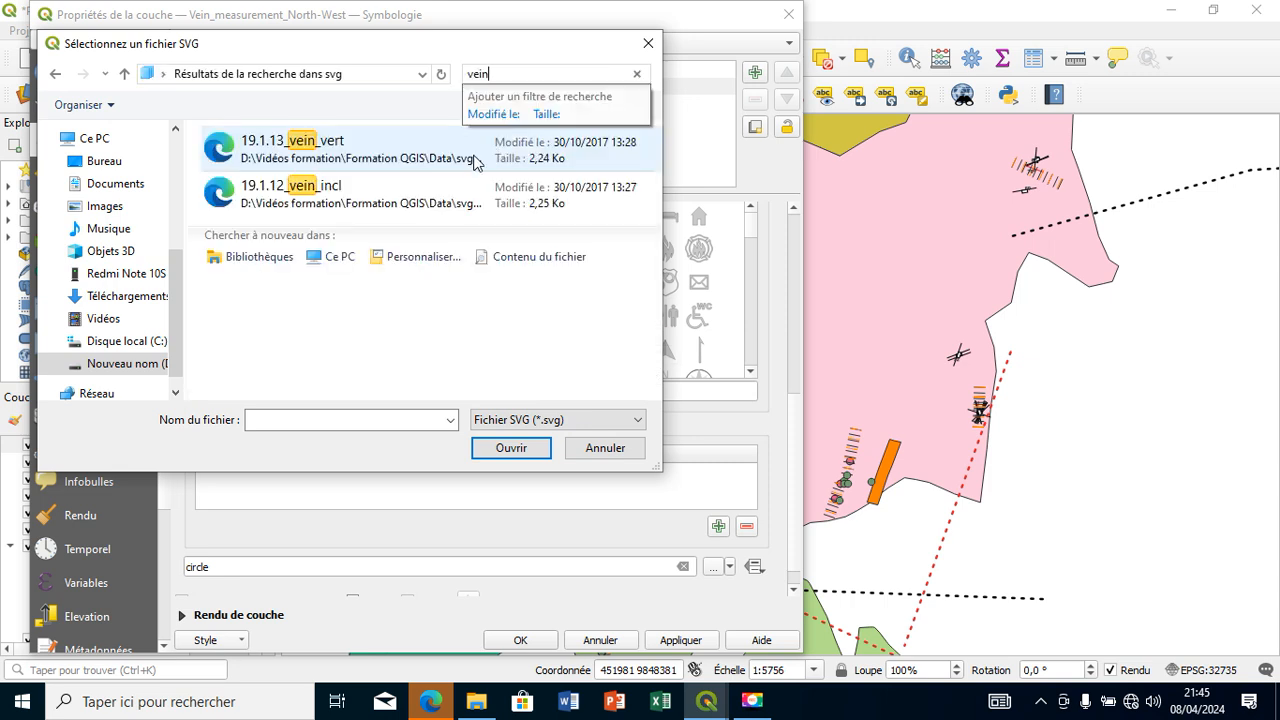
{"action": "left_click", "coordinate": [456, 160]}
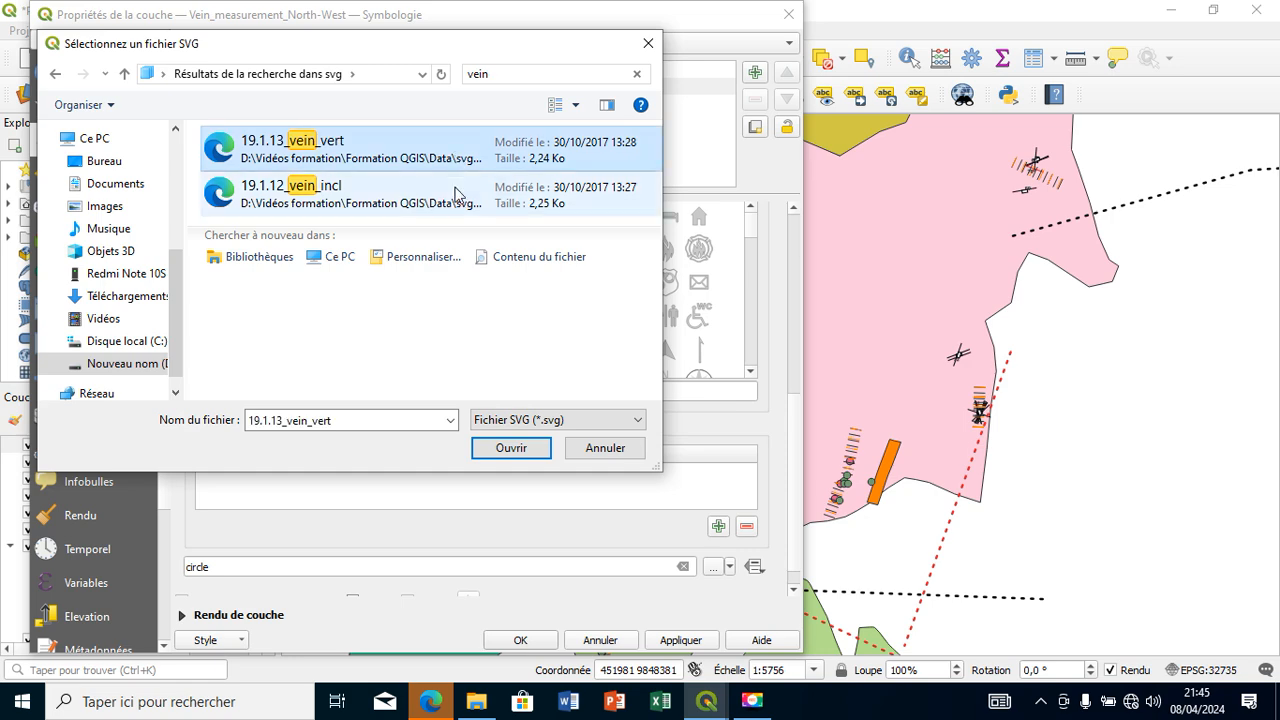
{"action": "left_click", "coordinate": [456, 193]}
{"action": "left_click", "coordinate": [511, 448]}
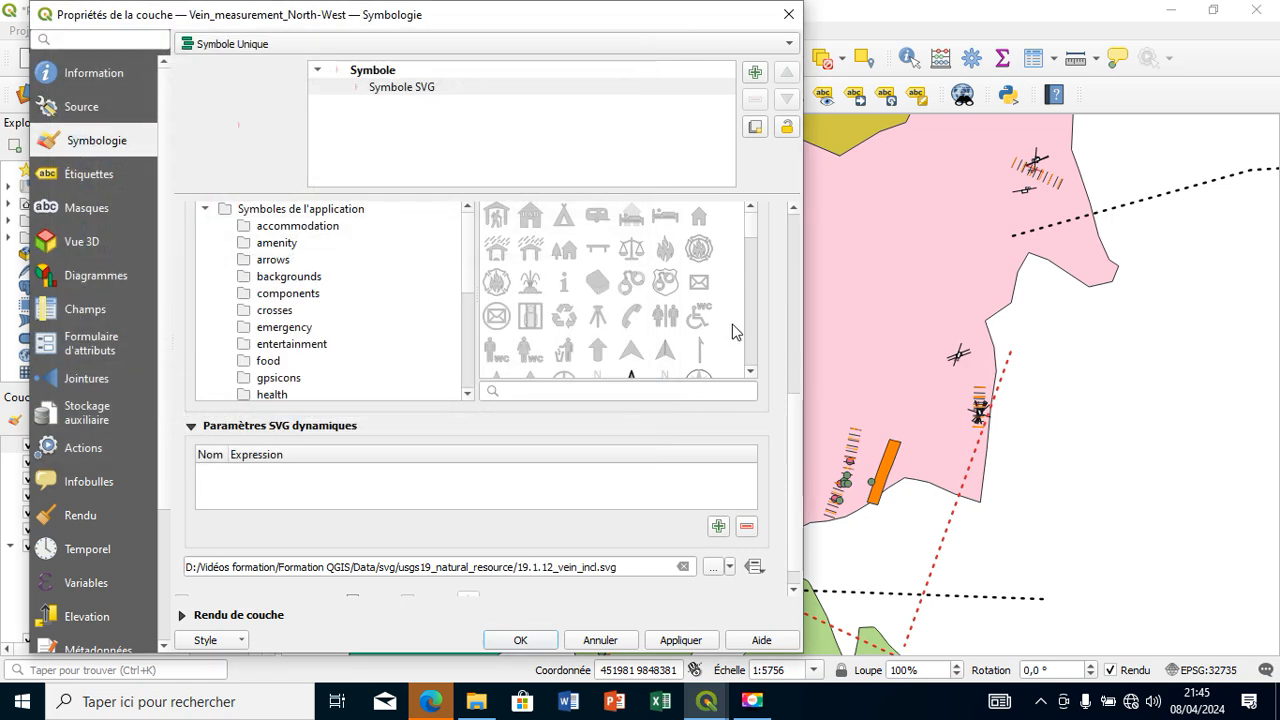
- Set the vein marker's width and height to 6 millimetres and define its rotation by the Strike field
{"action": "scroll", "coordinate": [800, 442], "scroll_direction": "up", "scroll_amount": 5}
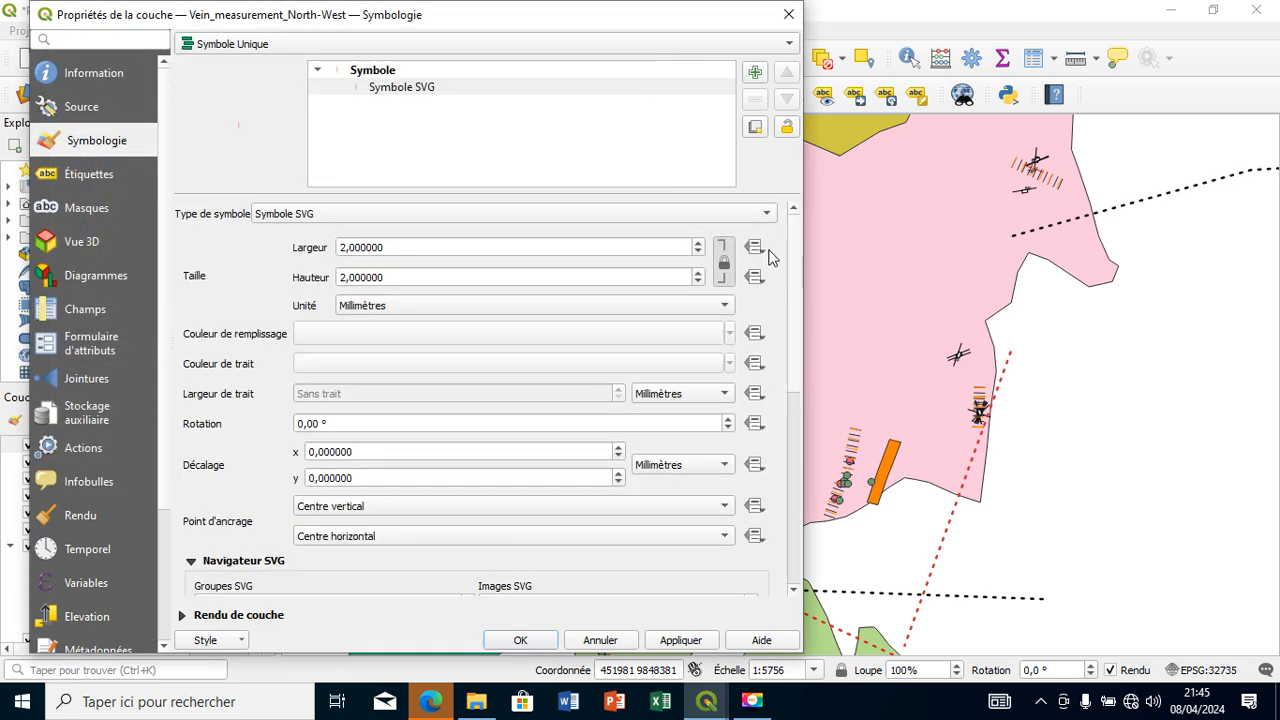
{"action": "left_click", "coordinate": [697, 243]}
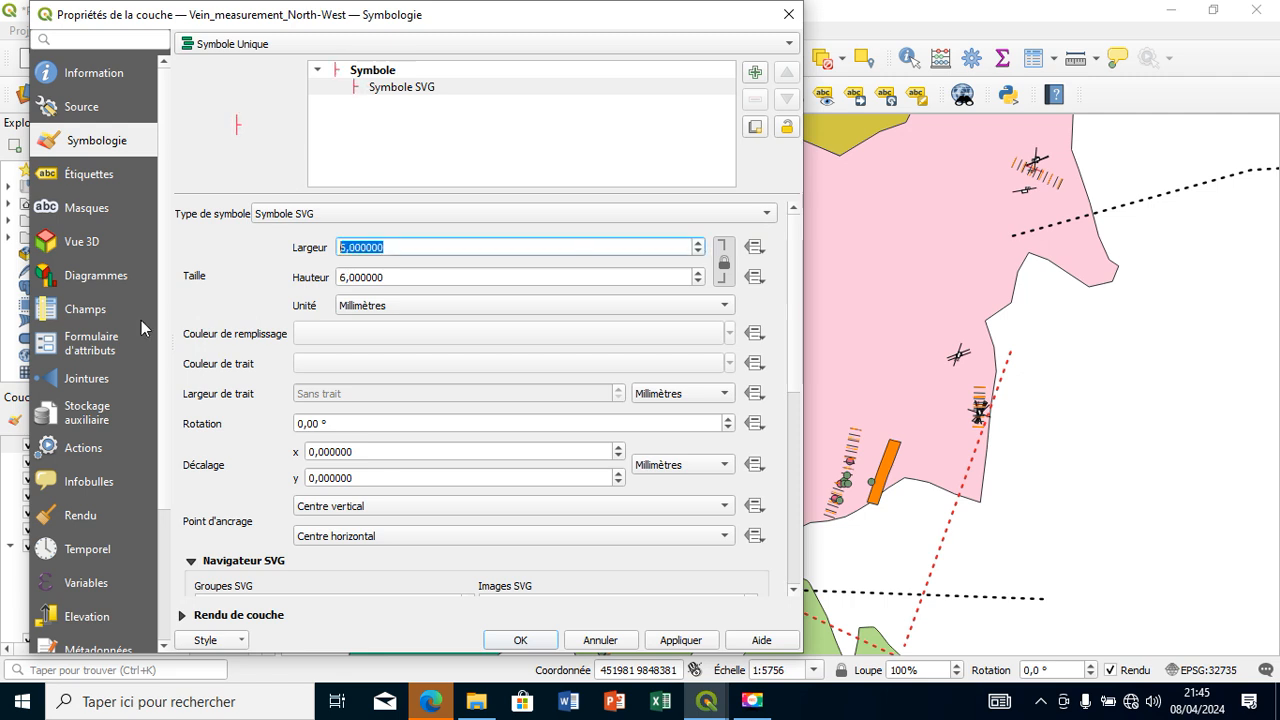
{"action": "left_click", "coordinate": [752, 424]}
{"action": "mouse_move", "coordinate": [863, 533]}
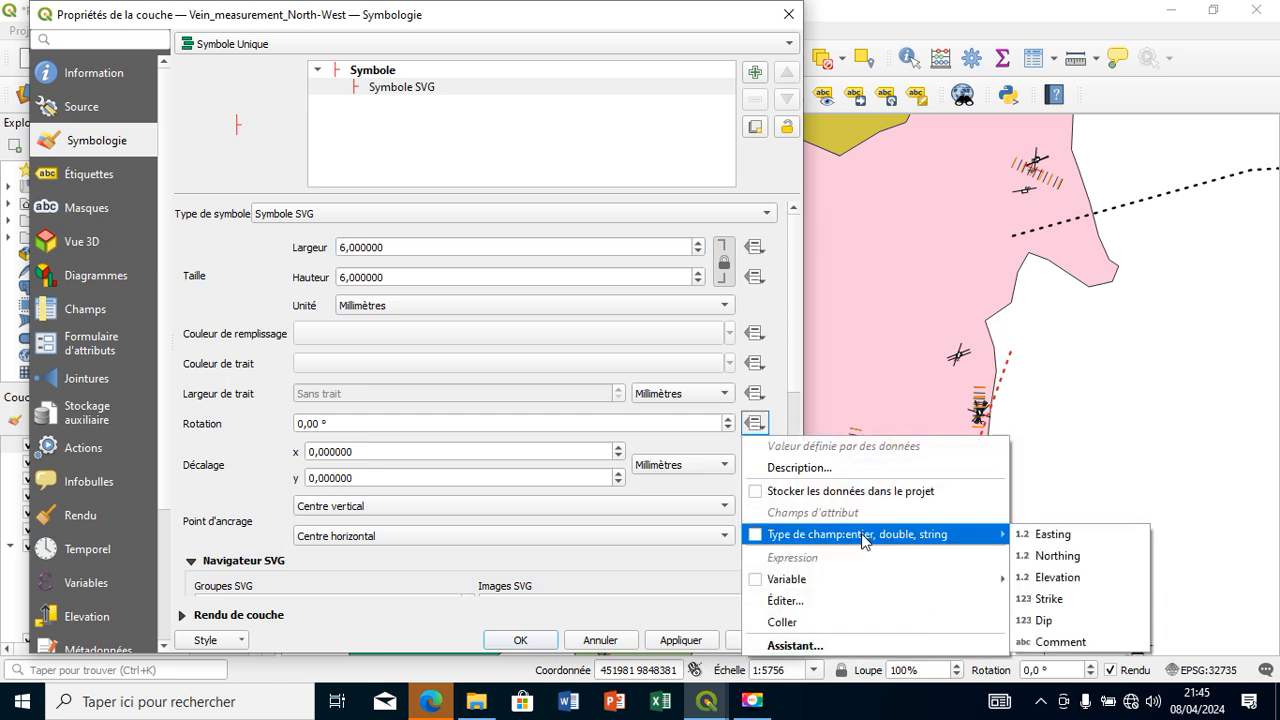
{"action": "left_click", "coordinate": [1050, 599]}
{"action": "left_click", "coordinate": [99, 175]}
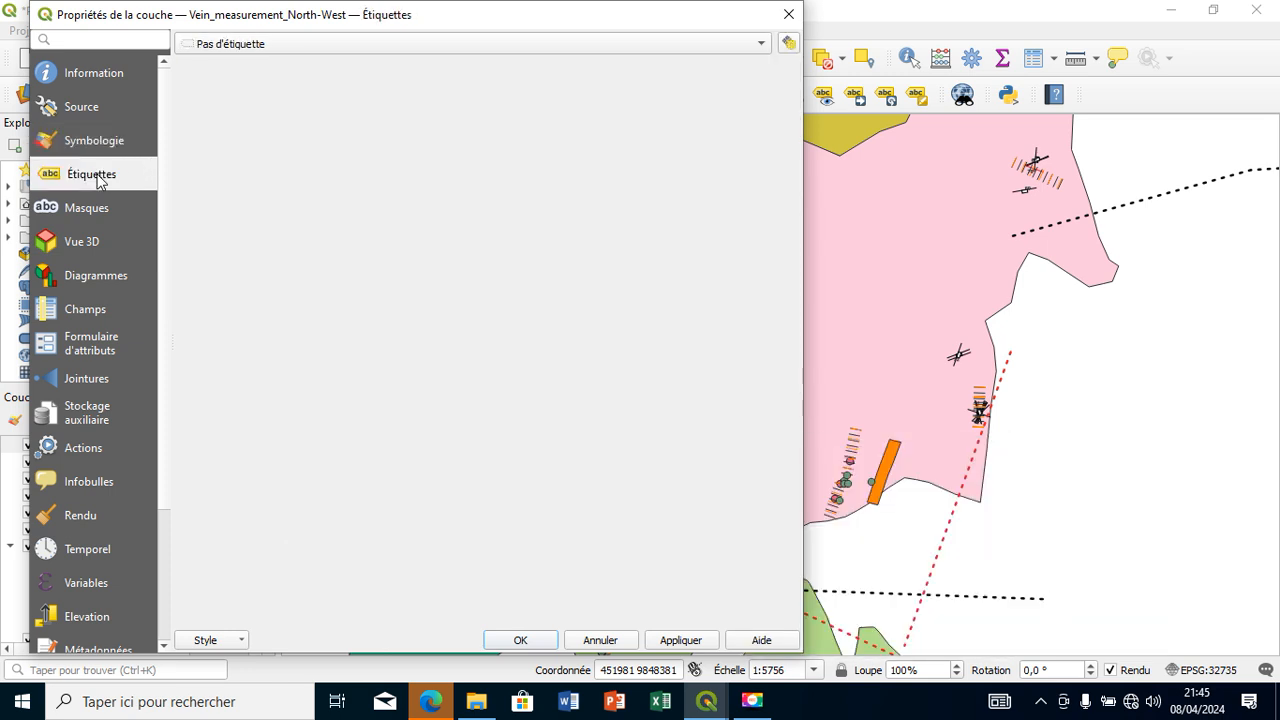
{"action": "left_click", "coordinate": [105, 146]}
{"action": "left_click", "coordinate": [97, 108]}
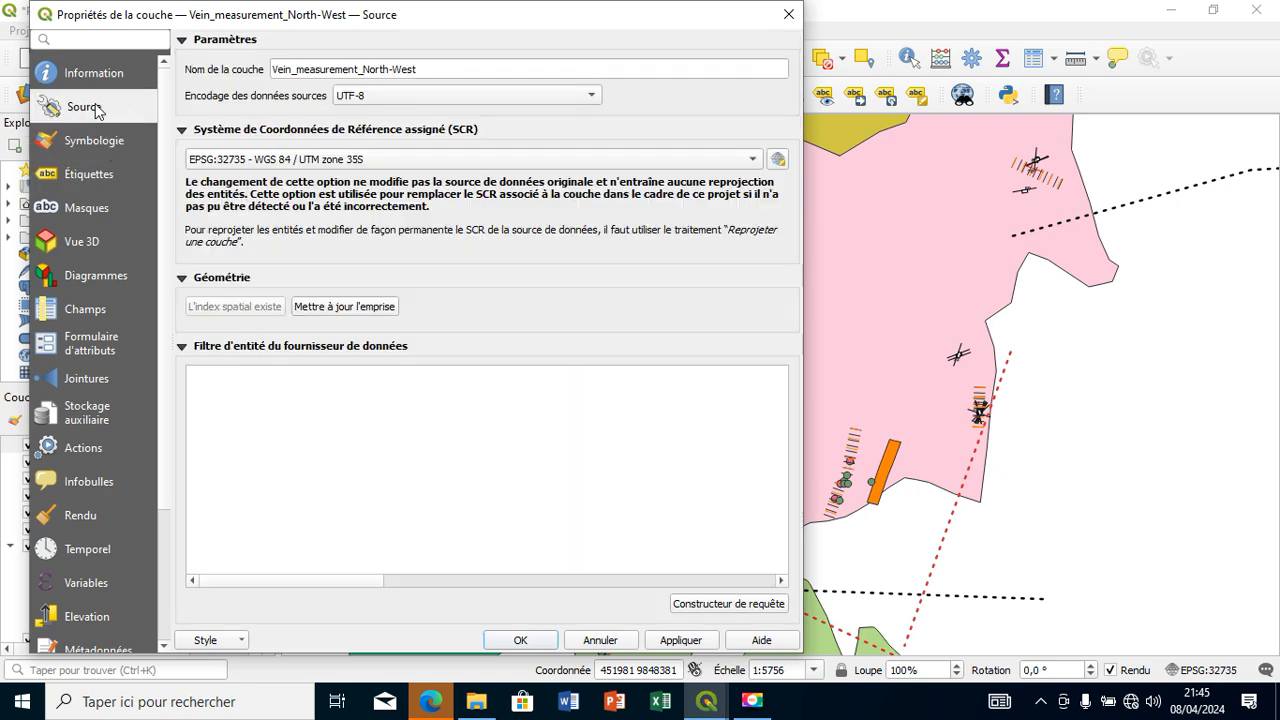
{"action": "left_click", "coordinate": [100, 145]}
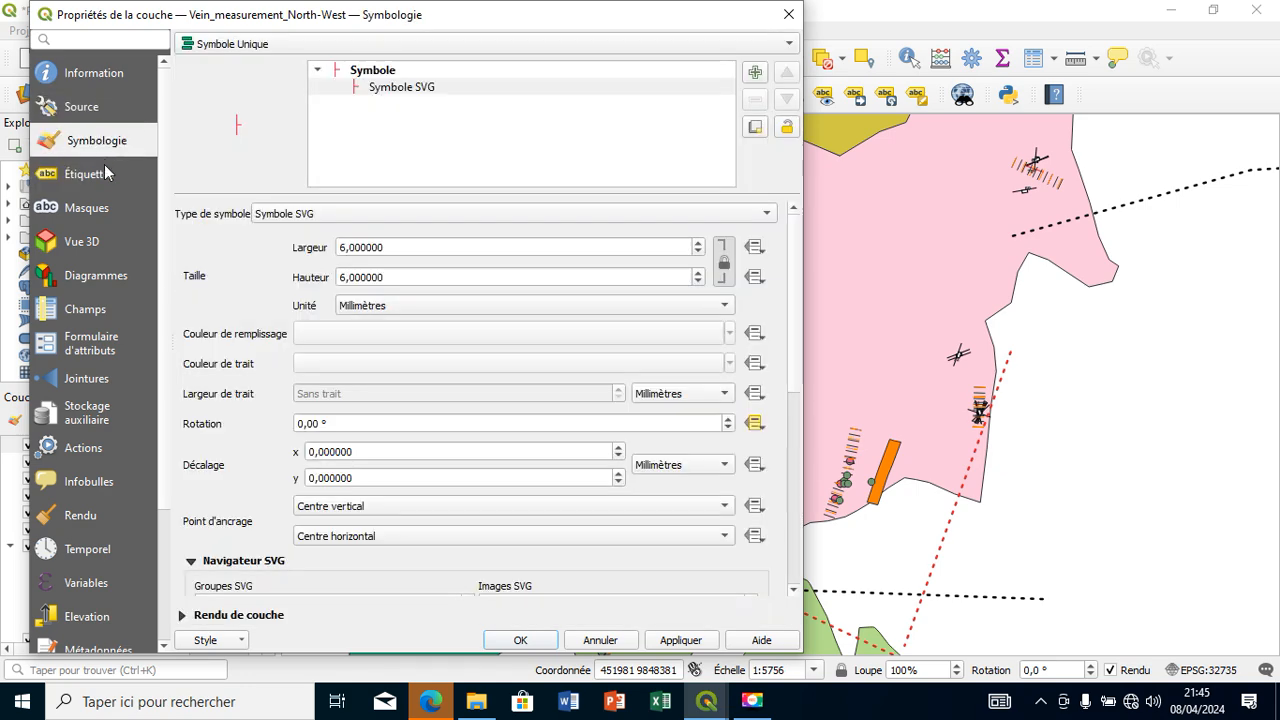
- Enable Étiquettes simples labelling for the Vein_measurement_North-West layer
{"action": "left_click", "coordinate": [107, 173]}
{"action": "left_click", "coordinate": [229, 48]}
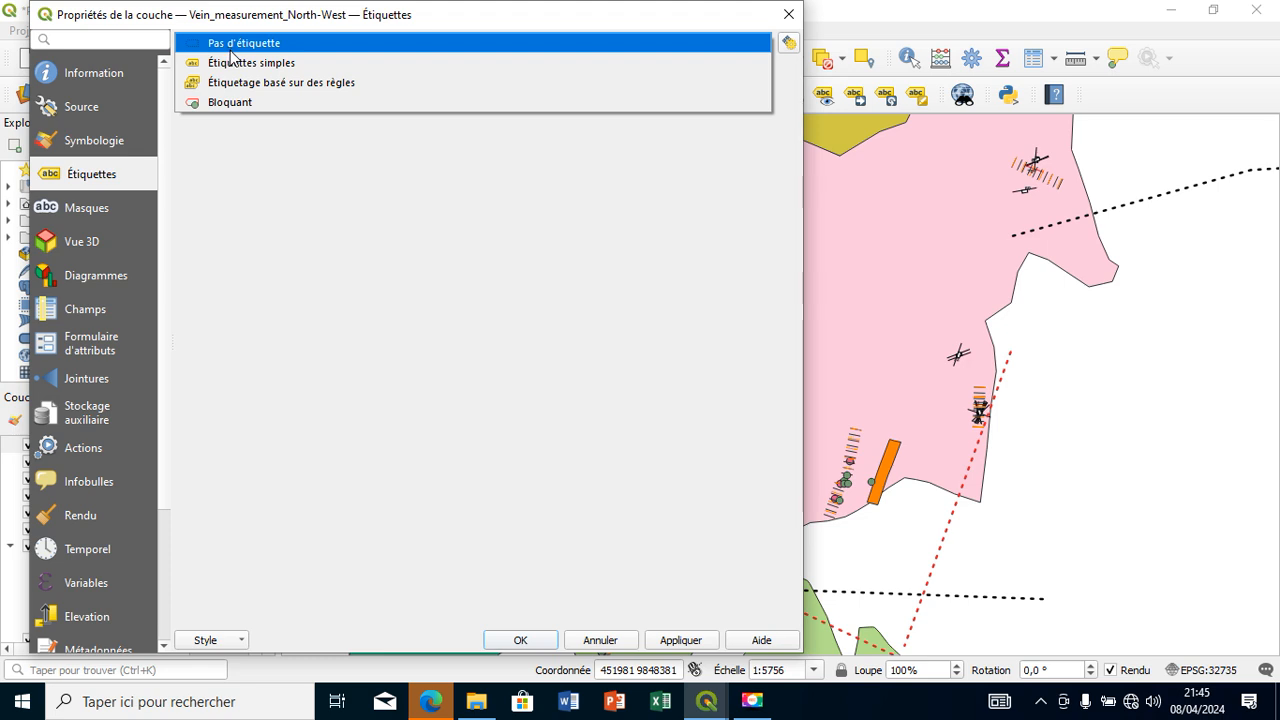
{"action": "left_click", "coordinate": [236, 62]}
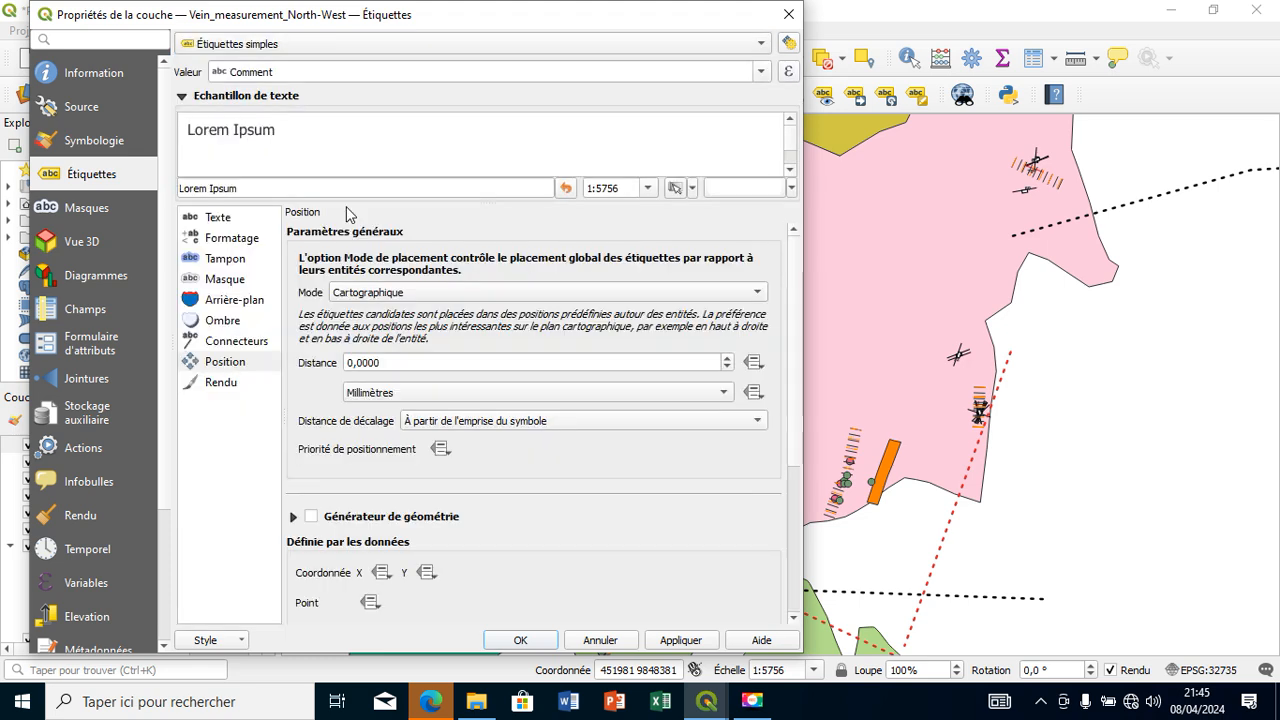
- Set the North-West vein labels' placement mode to Autour du Point and their value to the Strike field
{"action": "left_click", "coordinate": [597, 291]}
{"action": "left_click", "coordinate": [557, 311]}
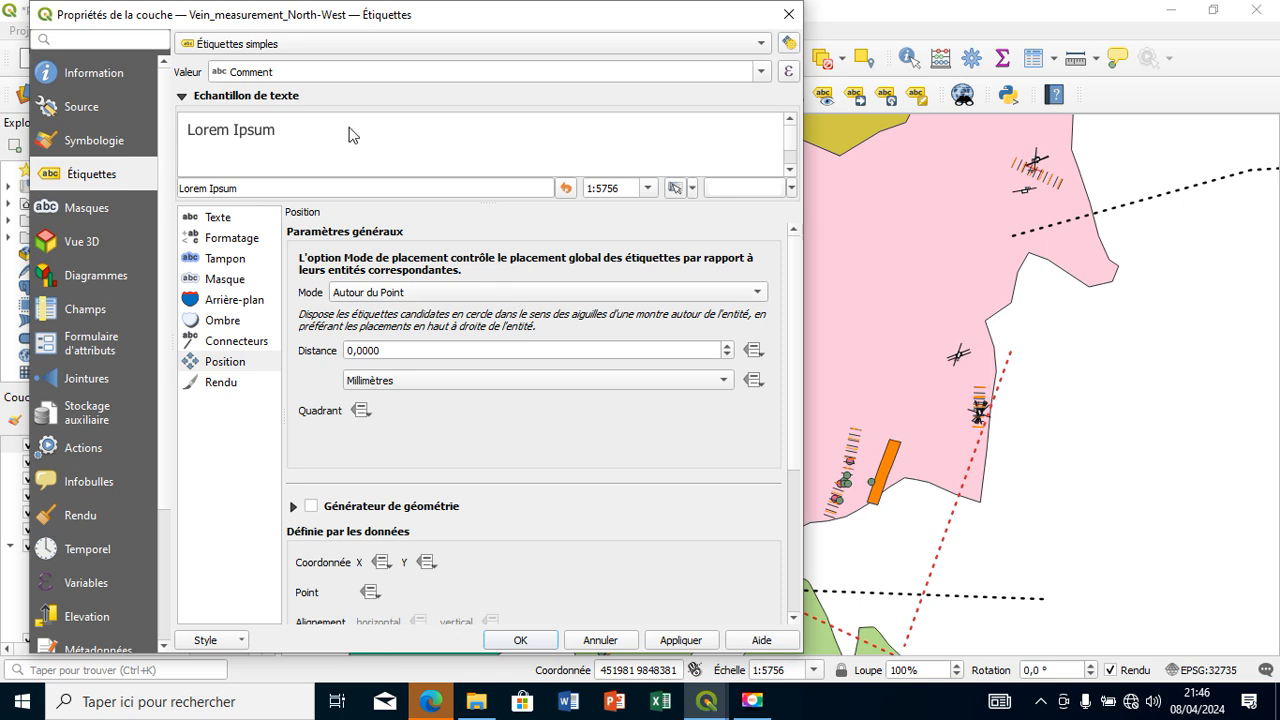
{"action": "left_click", "coordinate": [763, 75]}
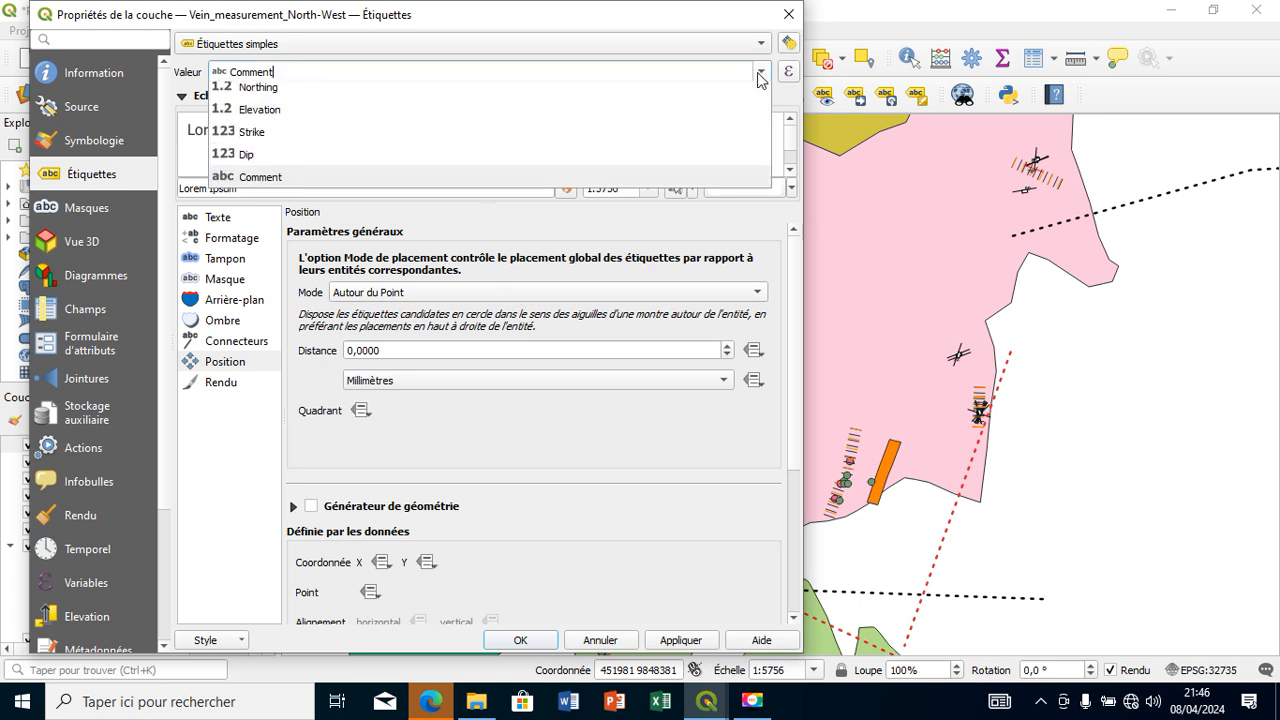
{"action": "left_click", "coordinate": [570, 172]}
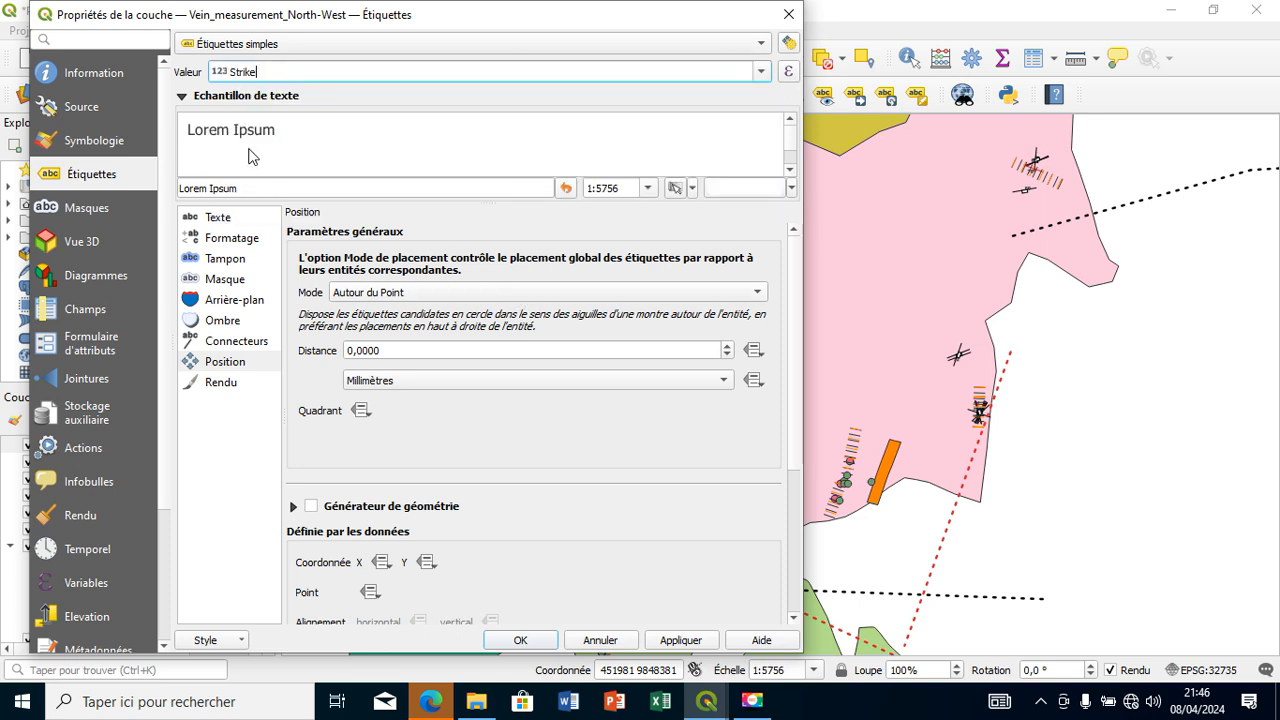
- Set the vein labels' font to Arial Black, reduce the text size to 5 points, and accept the layer properties
{"action": "left_click", "coordinate": [213, 220]}
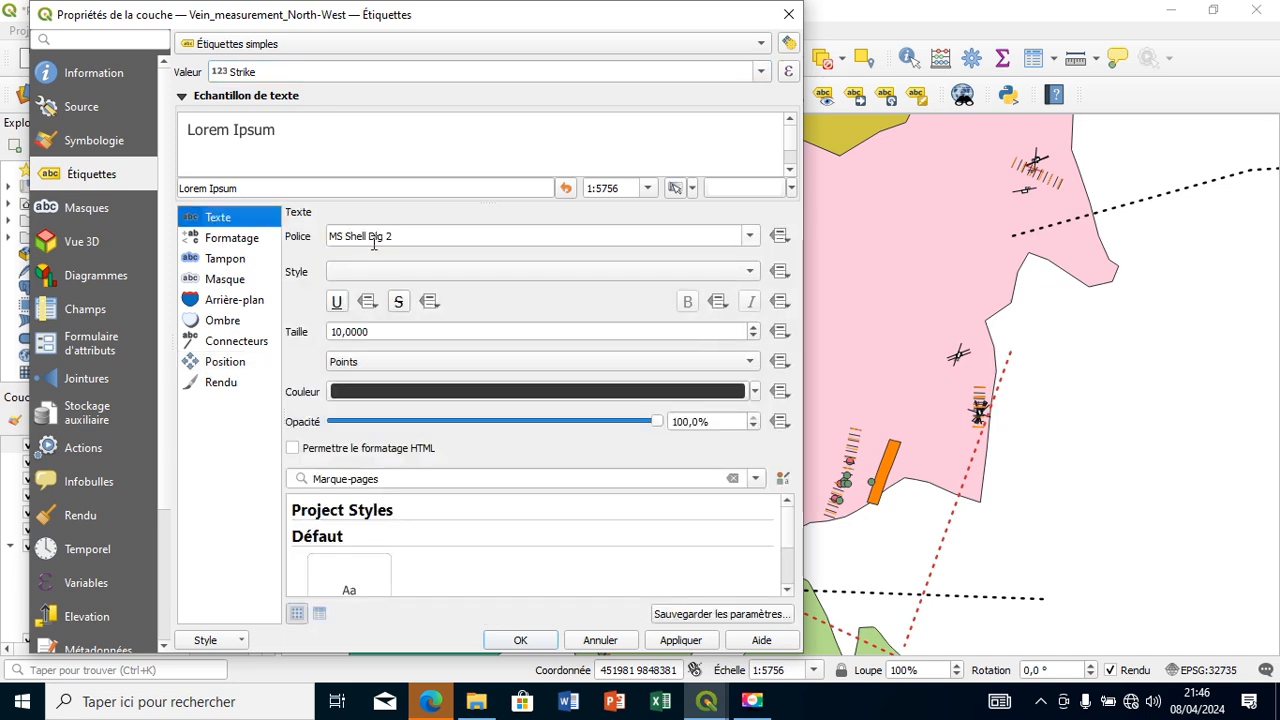
{"action": "left_click", "coordinate": [752, 236]}
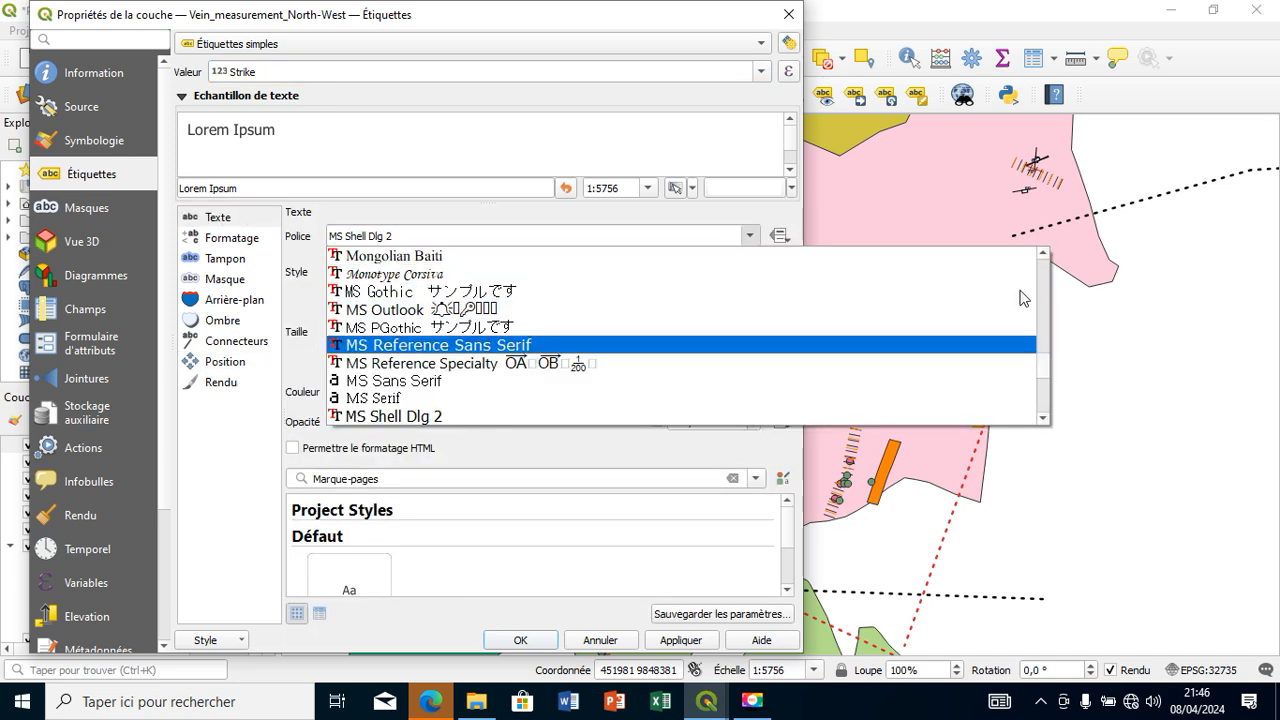
{"action": "scroll", "coordinate": [1022, 298], "scroll_direction": "up", "scroll_amount": 20}
{"action": "left_click", "coordinate": [855, 305]}
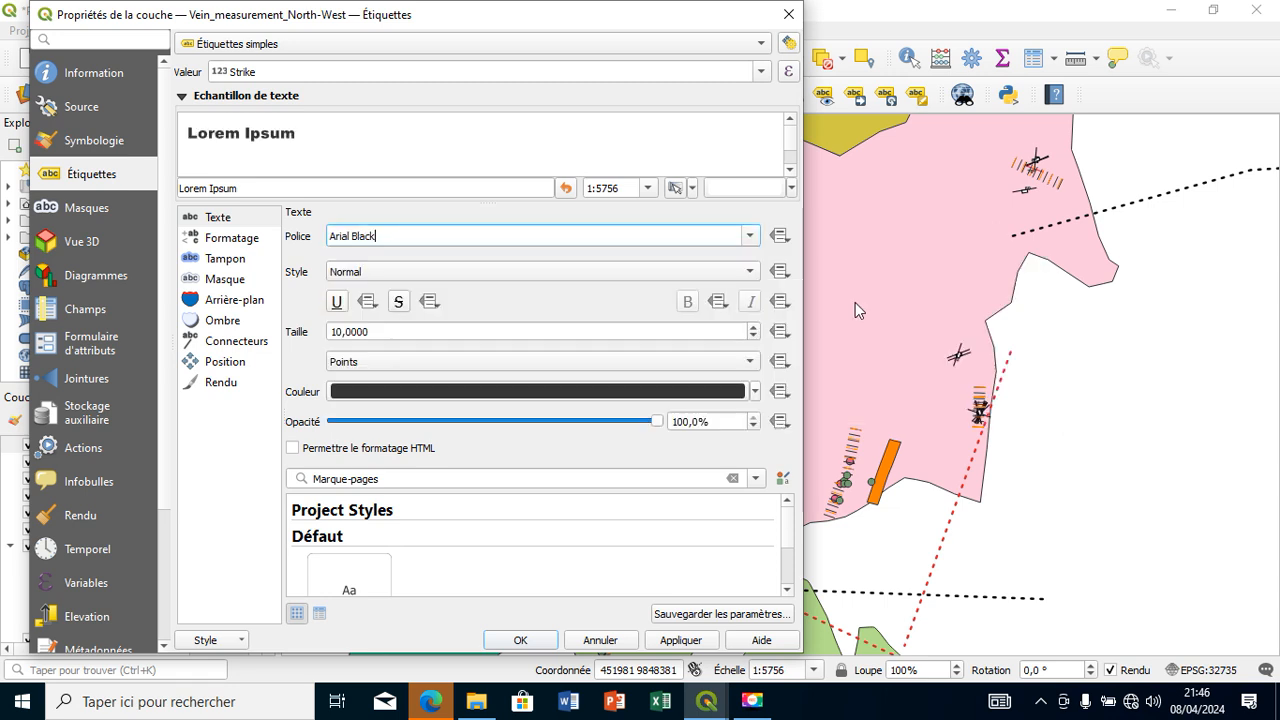
{"action": "left_click", "coordinate": [753, 337]}
{"action": "left_click", "coordinate": [753, 337]}
{"action": "left_click", "coordinate": [753, 337]}
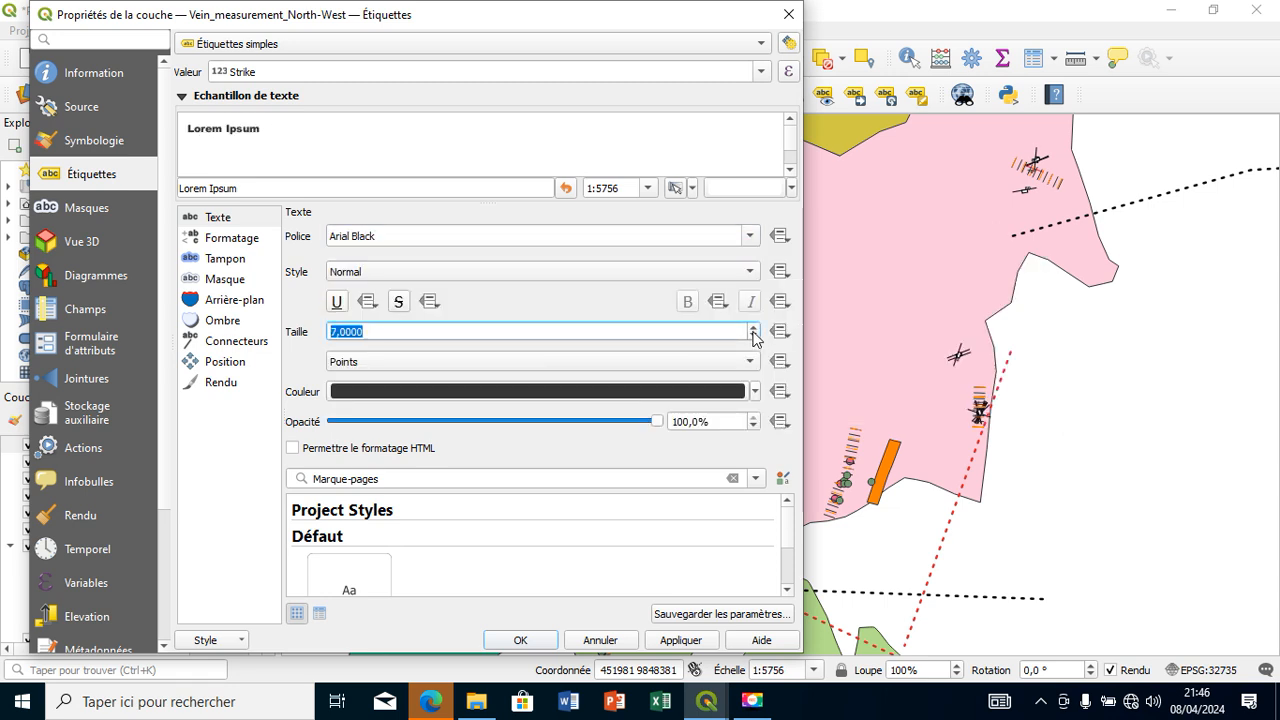
{"action": "left_click", "coordinate": [753, 337]}
{"action": "left_click", "coordinate": [753, 337]}
{"action": "left_click", "coordinate": [522, 640]}
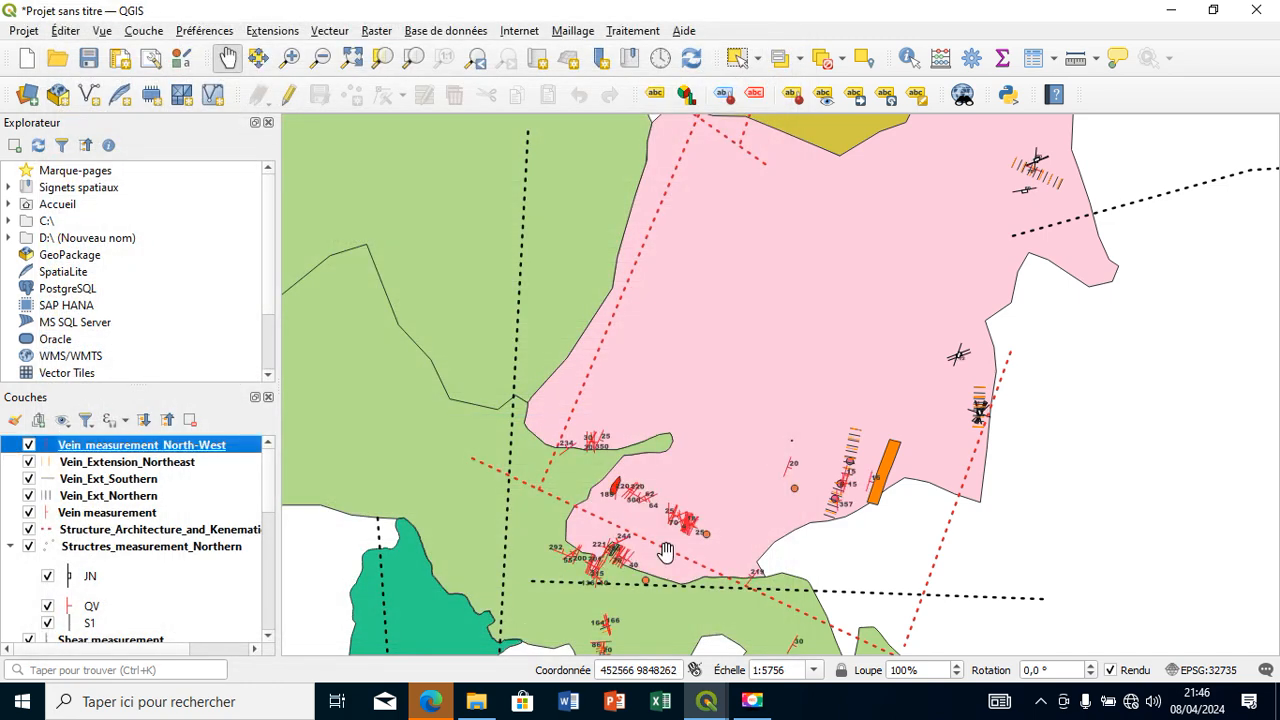
- Examine the vein symbols and strike labels across the map, and the measurement points that are still unstyled
{"action": "left_click_drag", "start_coordinate": [720, 521], "coordinate": [585, 401]}
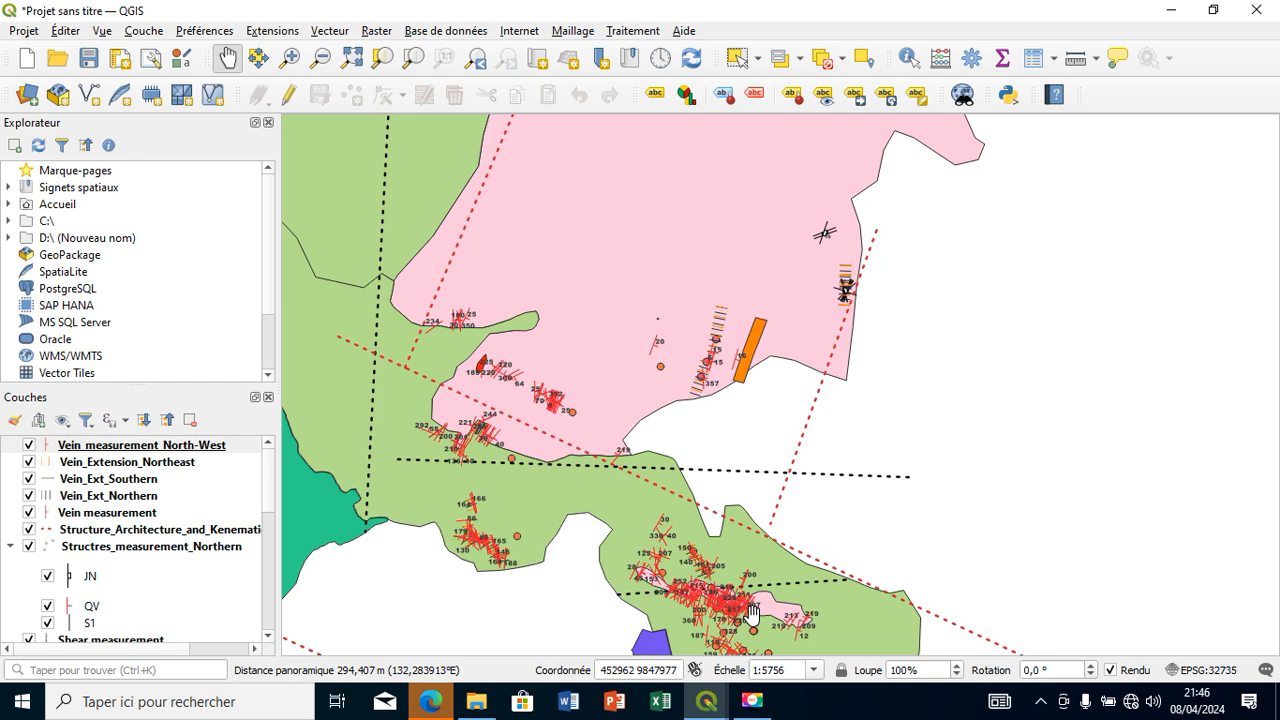
{"action": "left_click_drag", "start_coordinate": [642, 552], "coordinate": [684, 582]}
{"action": "left_click_drag", "start_coordinate": [705, 291], "coordinate": [691, 417]}
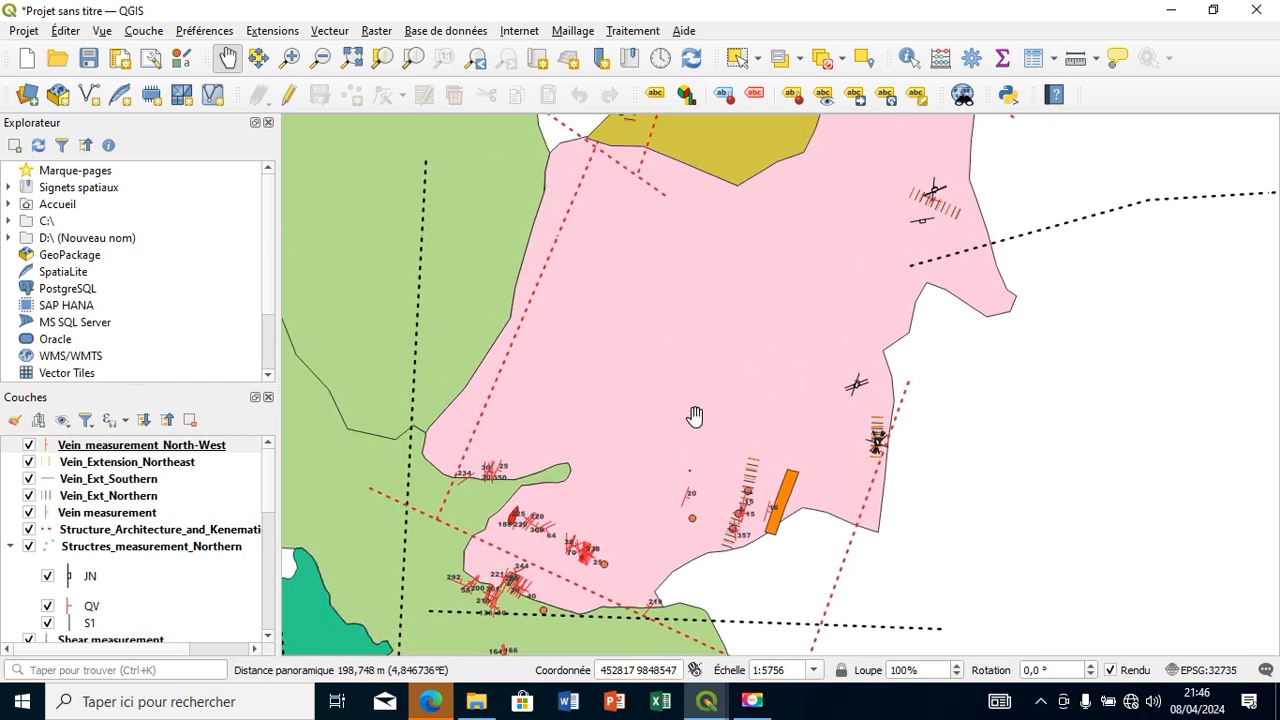
{"action": "left_click_drag", "start_coordinate": [663, 286], "coordinate": [675, 430]}
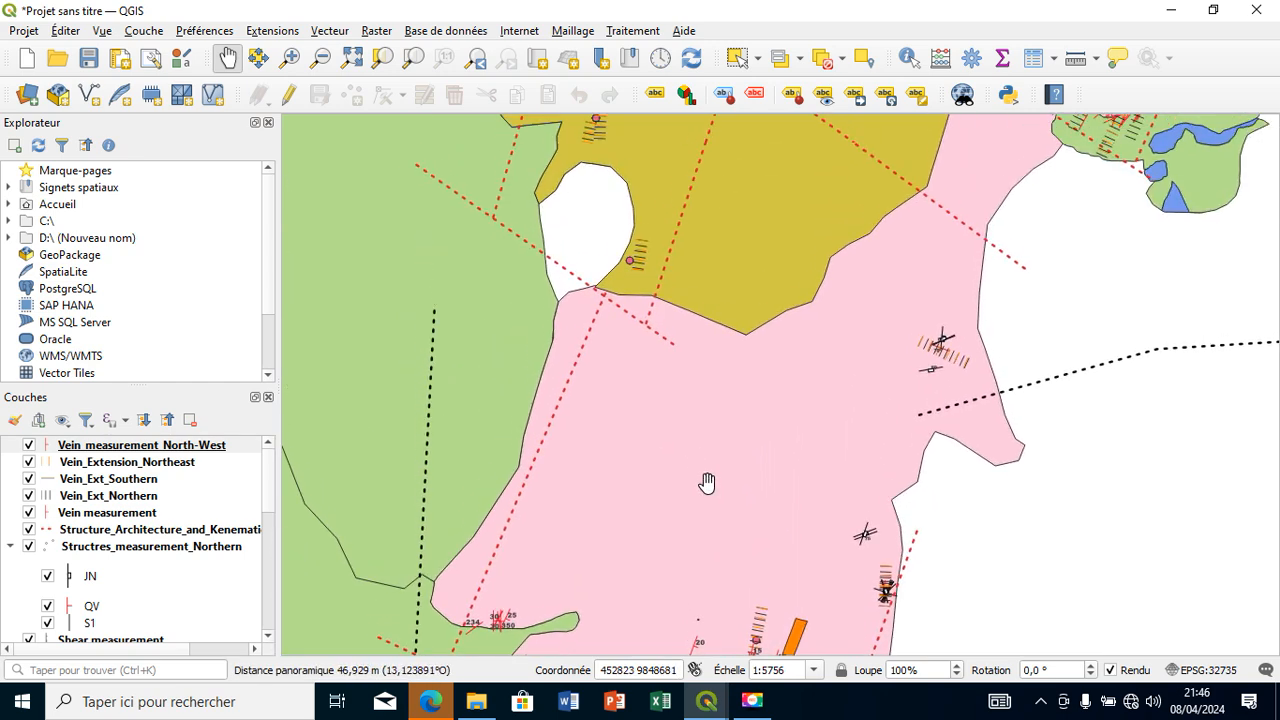
{"action": "left_click_drag", "start_coordinate": [777, 334], "coordinate": [731, 480]}
{"action": "left_click_drag", "start_coordinate": [846, 268], "coordinate": [626, 429]}
{"action": "left_click_drag", "start_coordinate": [790, 251], "coordinate": [734, 240]}
{"action": "left_click_drag", "start_coordinate": [814, 368], "coordinate": [826, 199]}
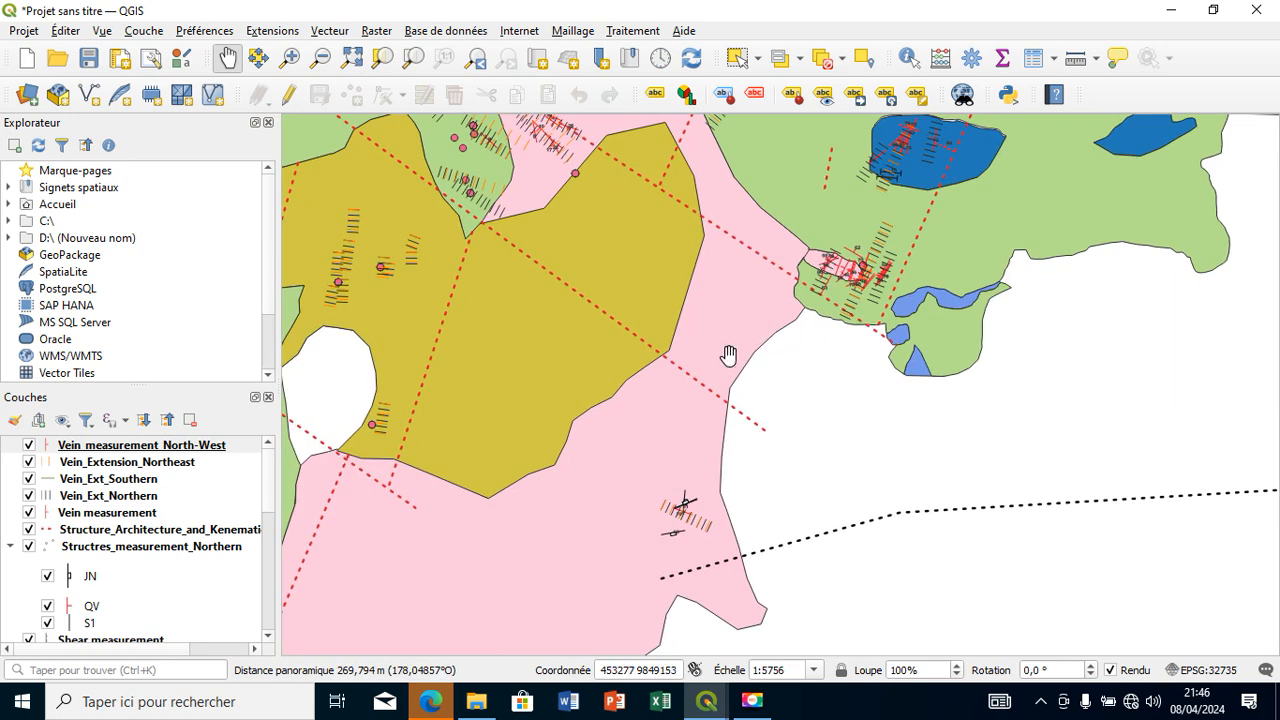
{"action": "left_click_drag", "start_coordinate": [729, 357], "coordinate": [889, 163]}
{"action": "left_click_drag", "start_coordinate": [766, 403], "coordinate": [790, 105]}
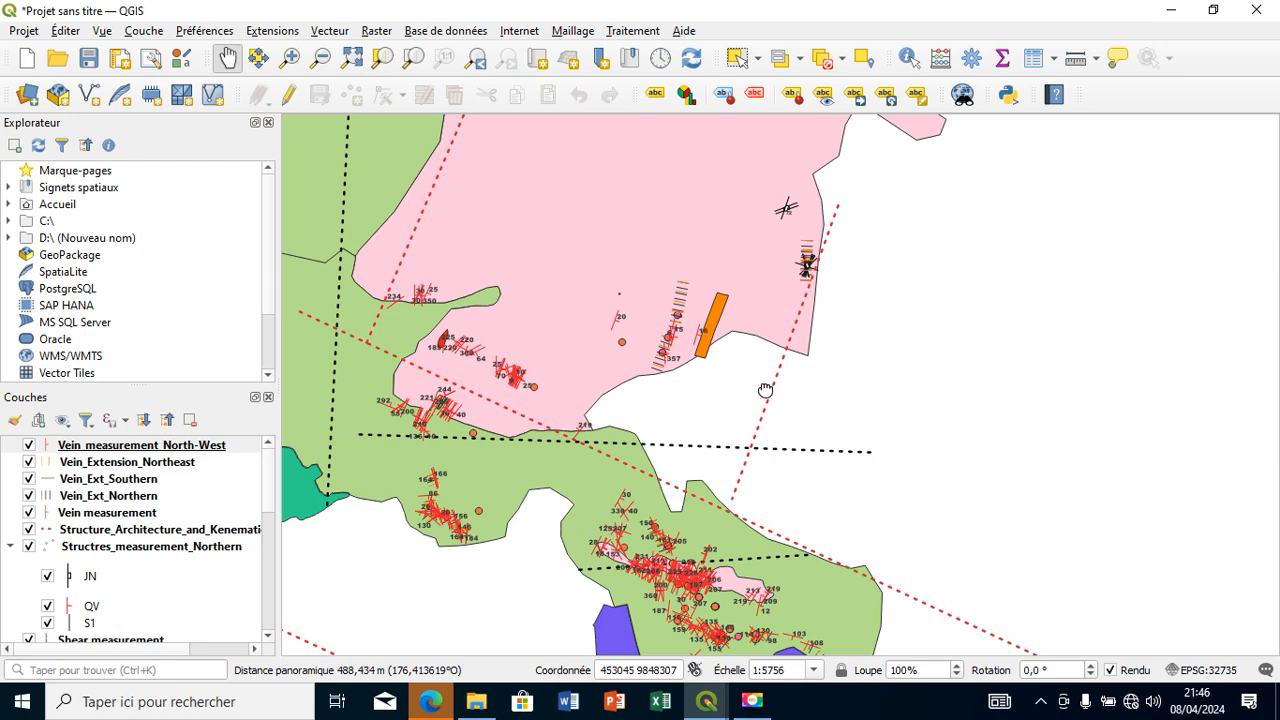
{"action": "left_click_drag", "start_coordinate": [766, 380], "coordinate": [777, 189]}
{"action": "left_click_drag", "start_coordinate": [766, 353], "coordinate": [852, 154]}
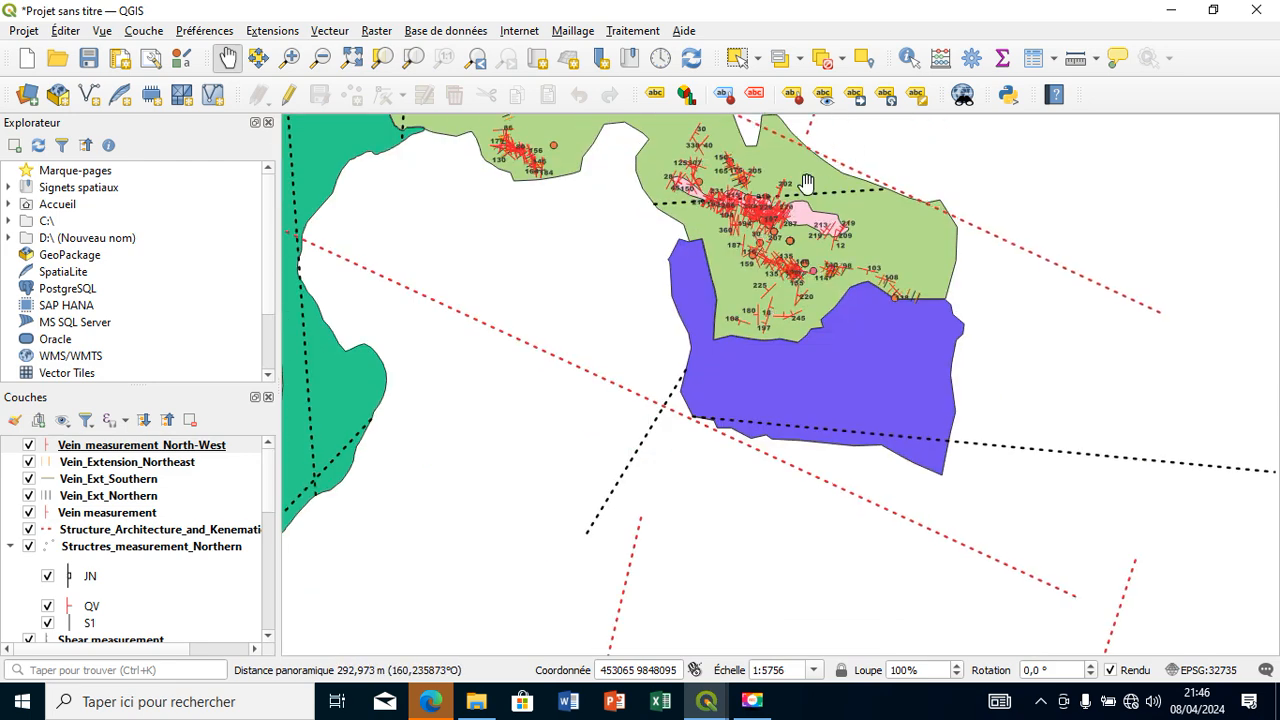
{"action": "left_click_drag", "start_coordinate": [565, 342], "coordinate": [1066, 229]}
{"action": "left_click_drag", "start_coordinate": [932, 226], "coordinate": [789, 128]}
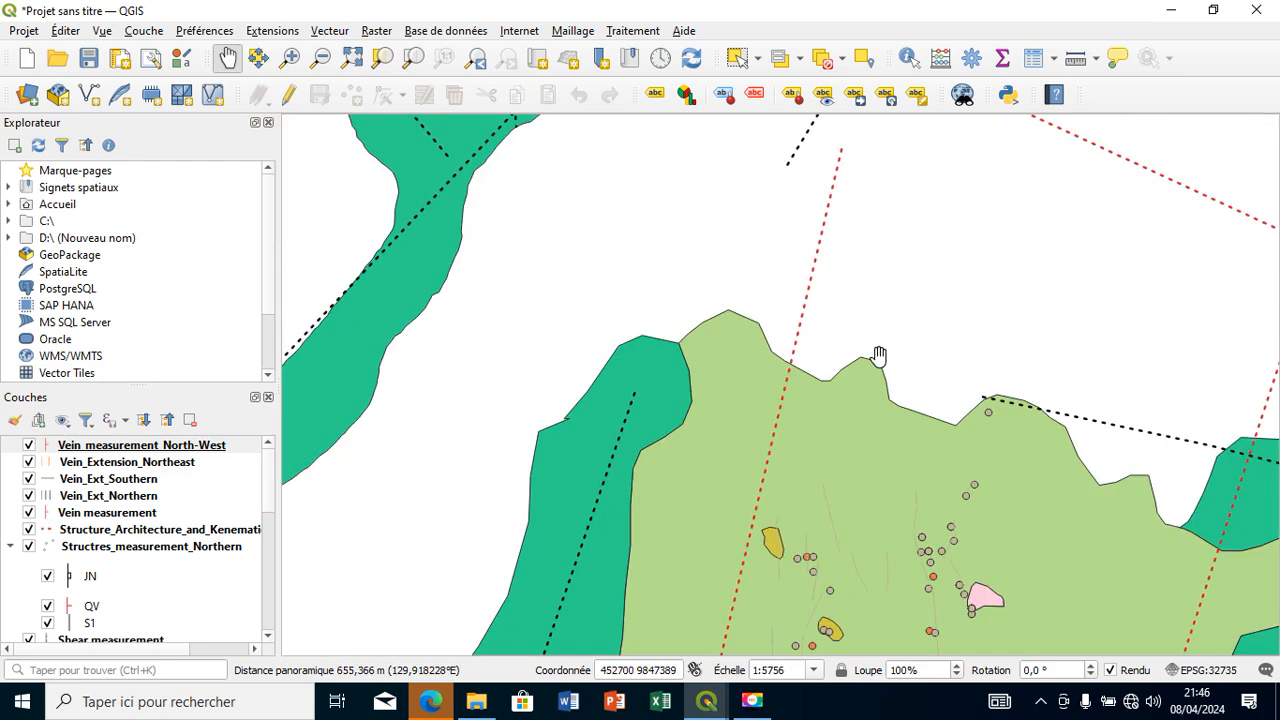
{"action": "left_click_drag", "start_coordinate": [964, 474], "coordinate": [737, 278]}
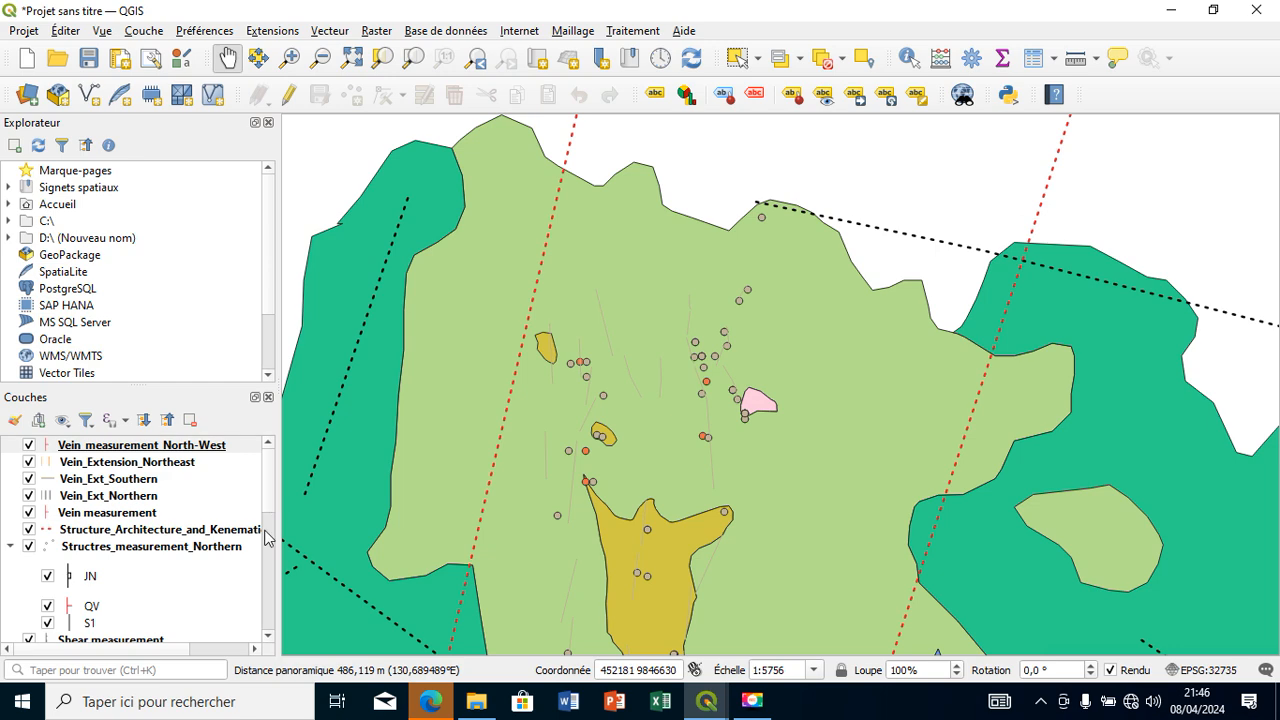
- Open the Joint measurement layer's properties and enable Étiquettes simples labelling
{"action": "scroll", "coordinate": [266, 537], "scroll_direction": "down", "scroll_amount": 4}
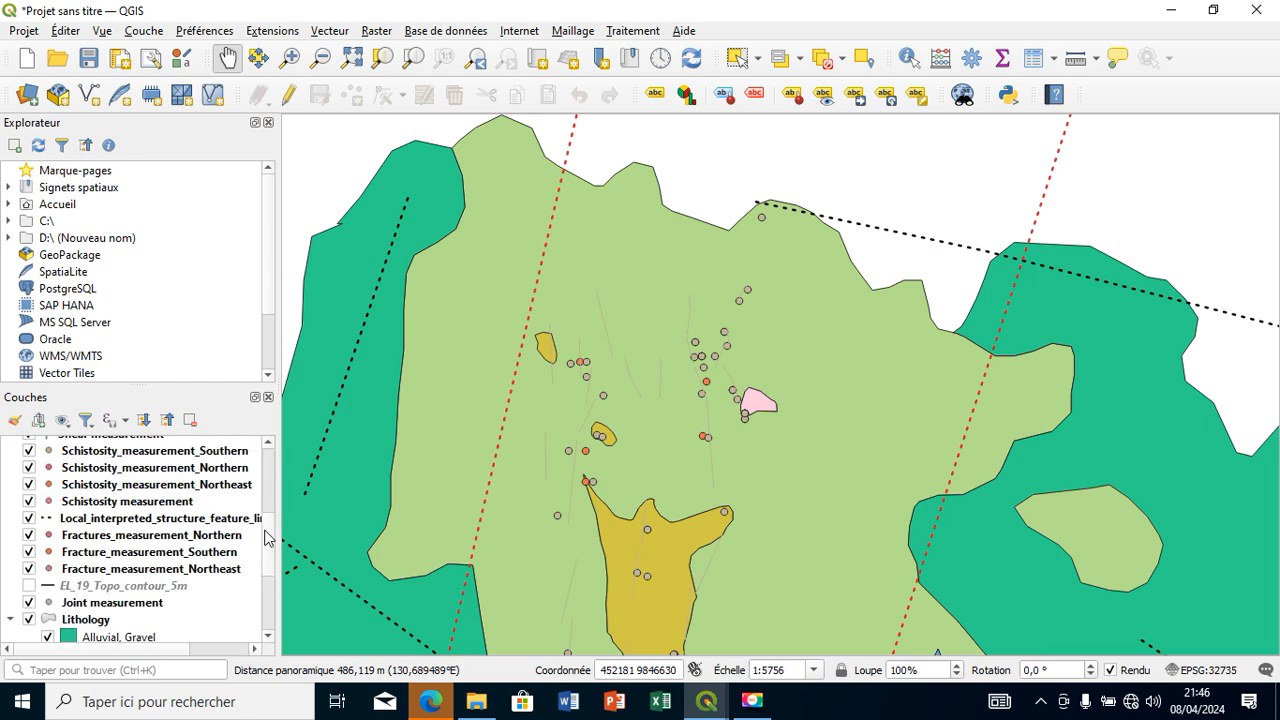
{"action": "left_click", "coordinate": [58, 606]}
{"action": "double_click", "coordinate": [58, 604]}
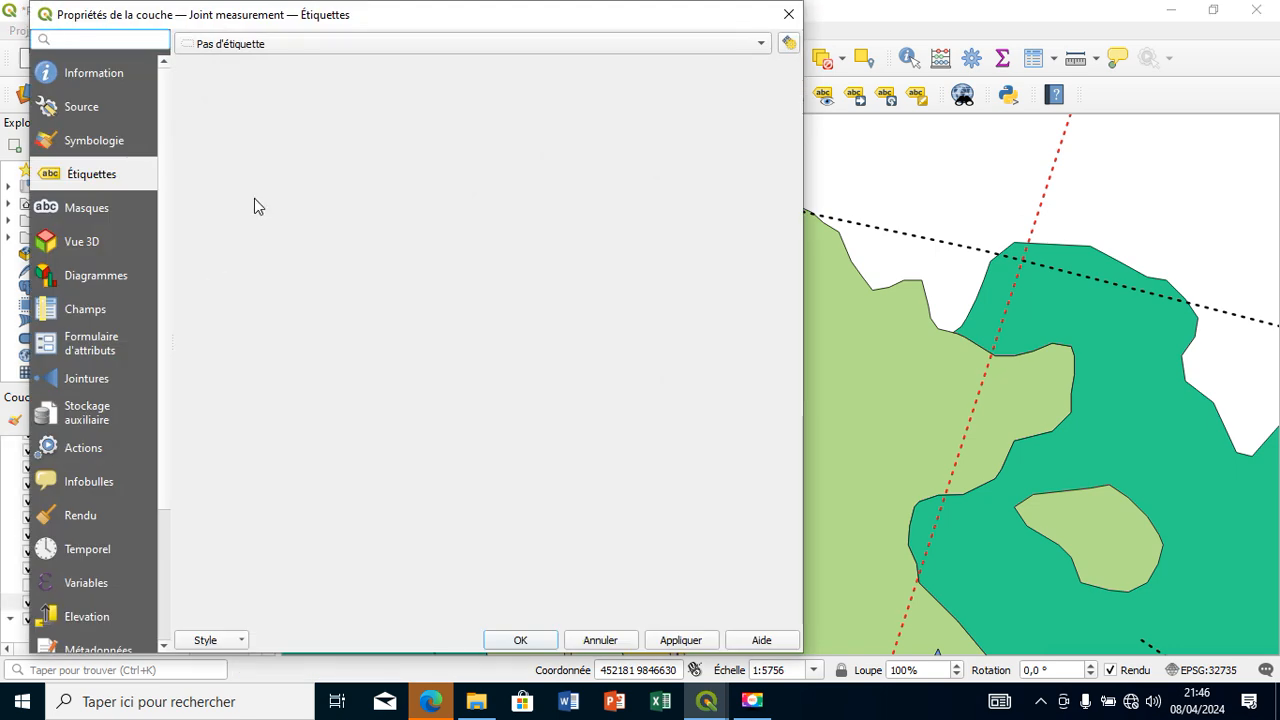
{"action": "left_click", "coordinate": [344, 44]}
{"action": "left_click", "coordinate": [340, 68]}
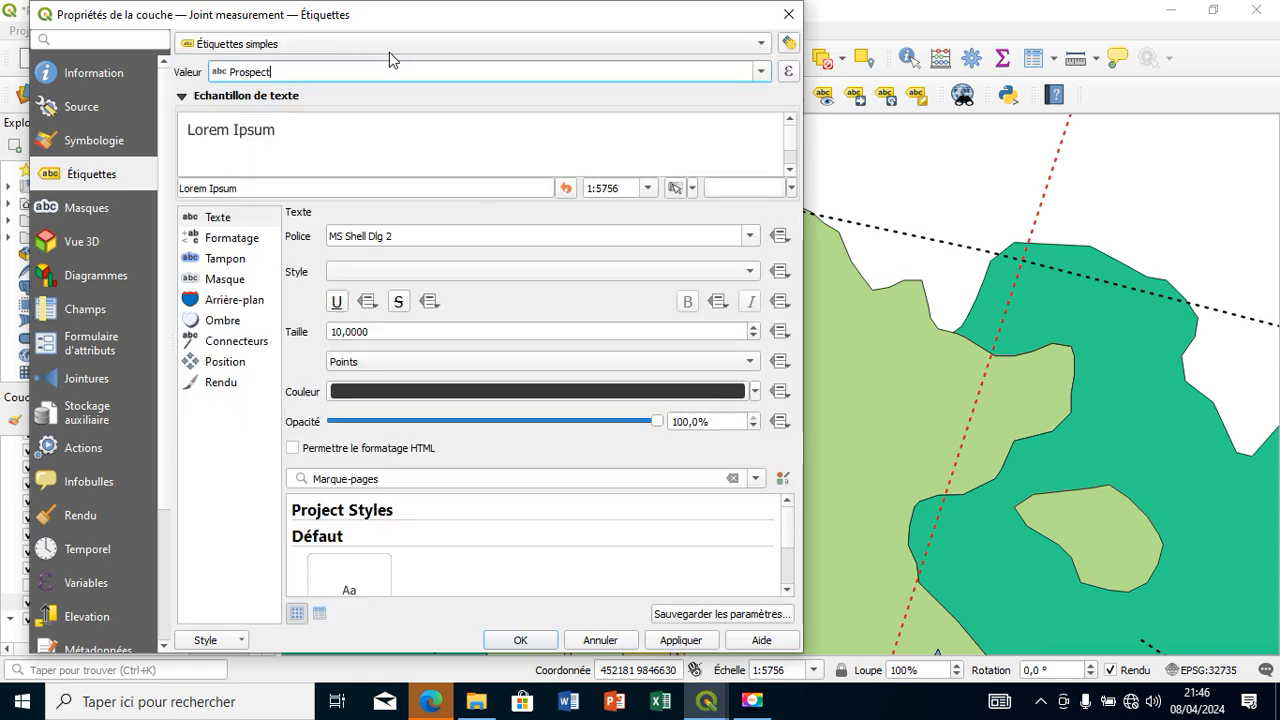
{"action": "left_click", "coordinate": [762, 72]}
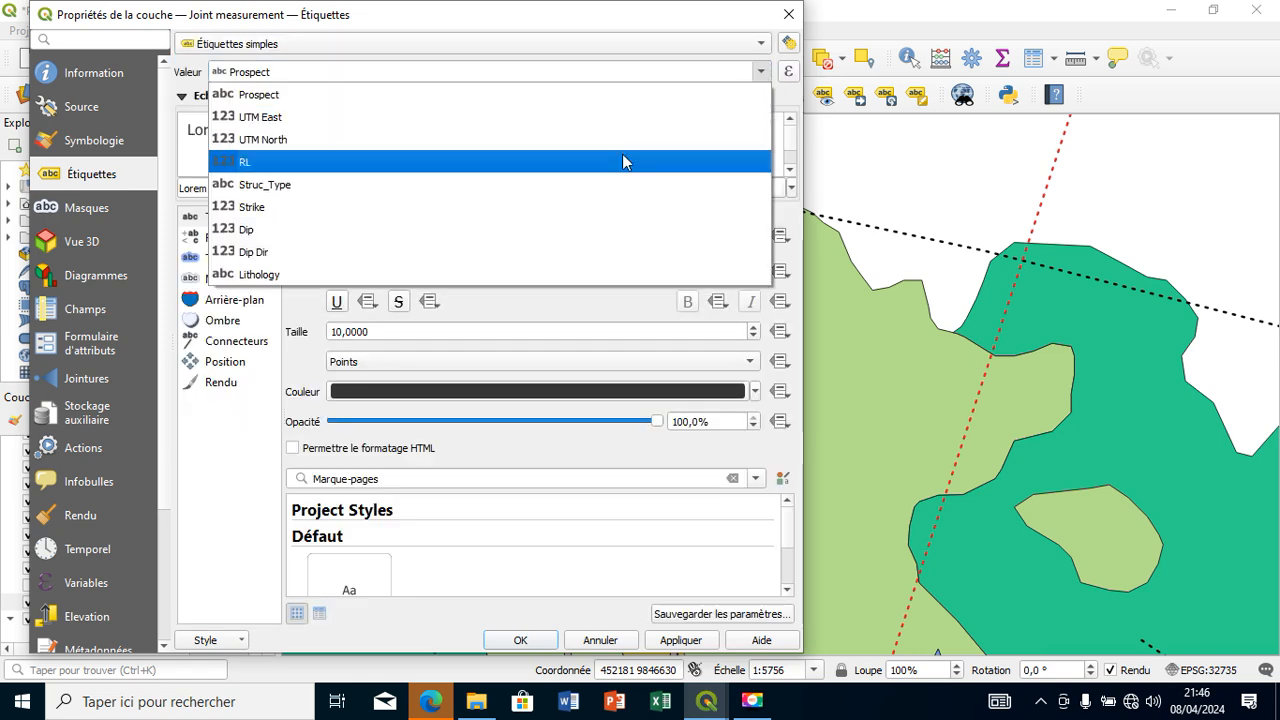
{"action": "left_click", "coordinate": [567, 44]}
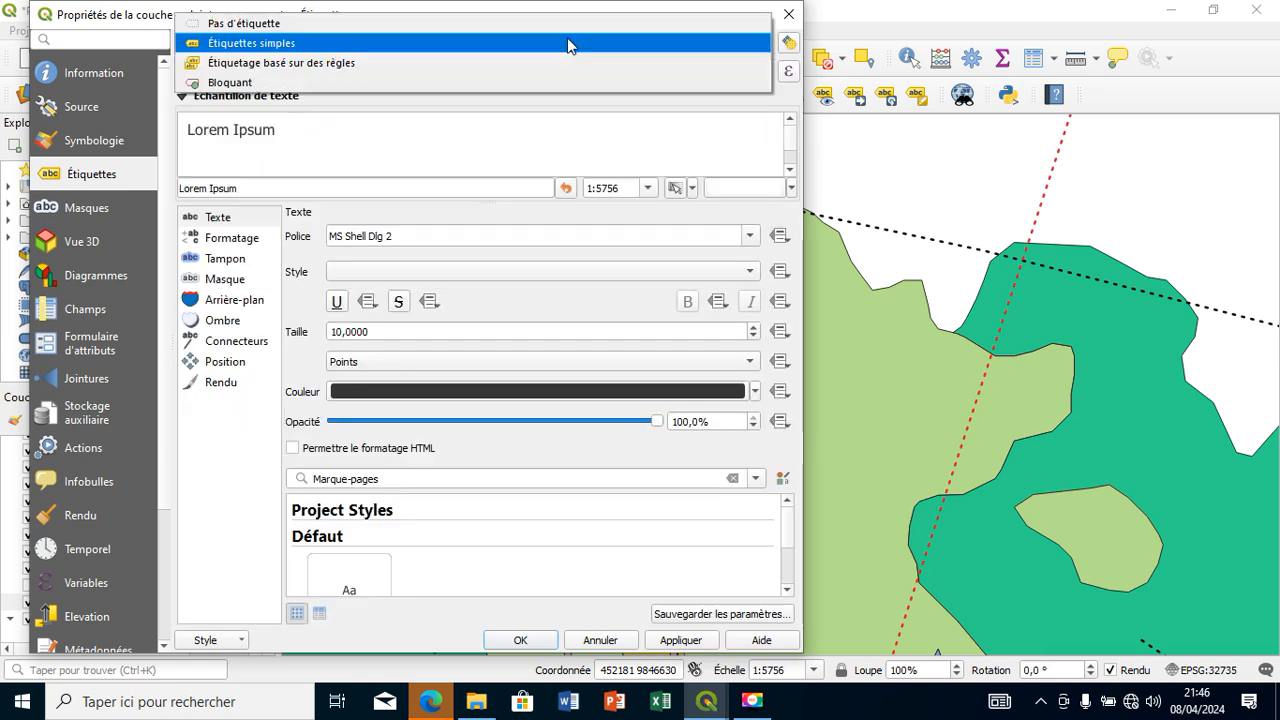
- Keep the Joint measurement layer on Symbole Unique and change its marker type to Symbole SVG
{"action": "left_click", "coordinate": [133, 148]}
{"action": "left_click", "coordinate": [366, 46]}
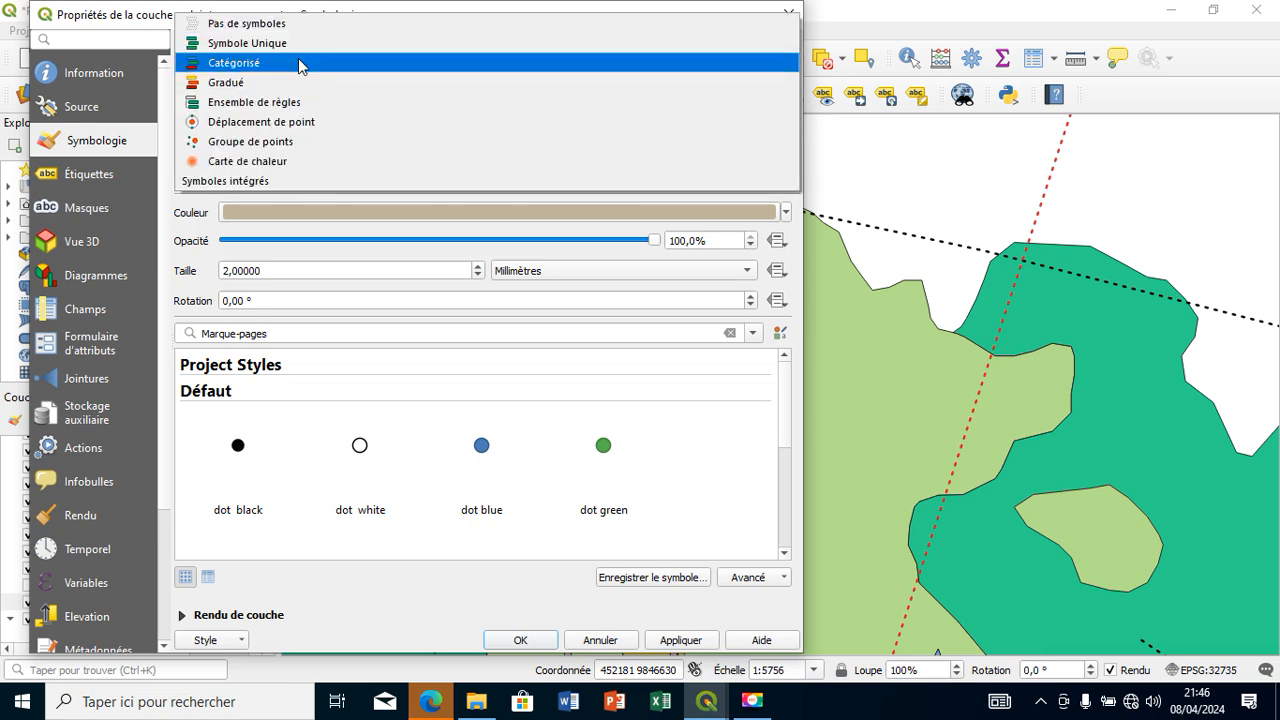
{"action": "left_click", "coordinate": [295, 45]}
{"action": "left_click", "coordinate": [373, 92]}
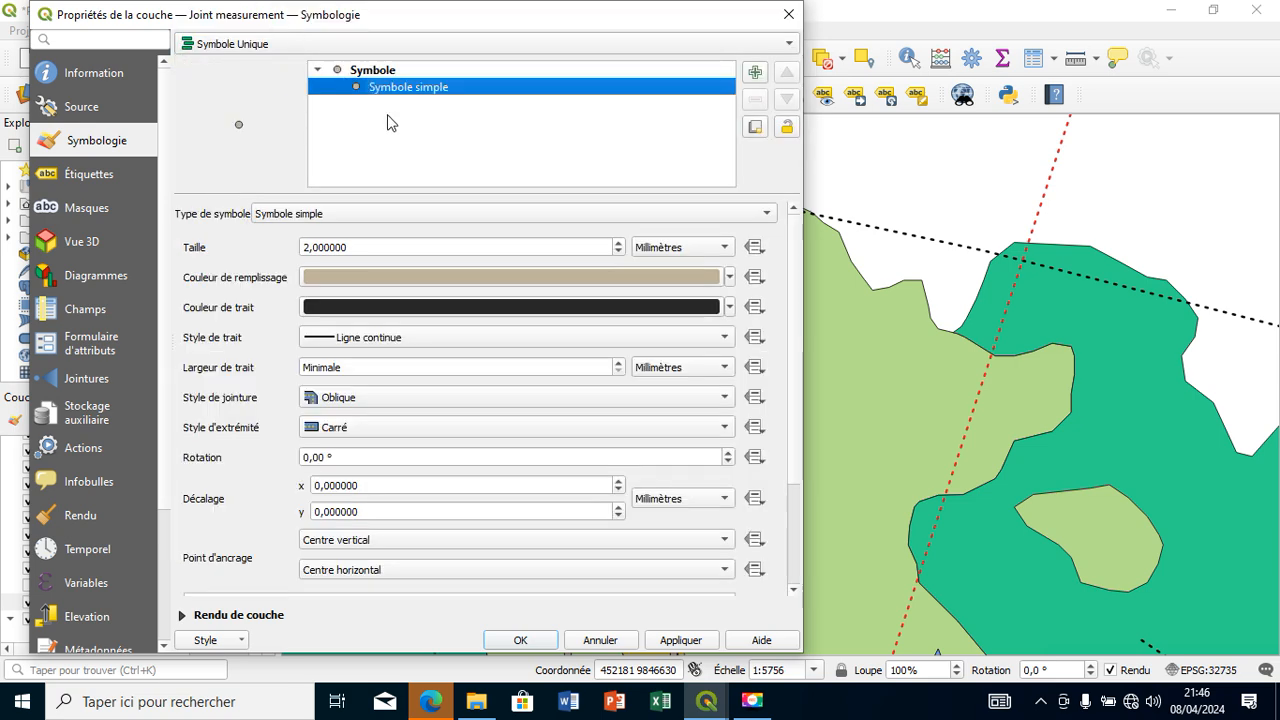
{"action": "left_click", "coordinate": [429, 214]}
{"action": "left_click", "coordinate": [412, 234]}
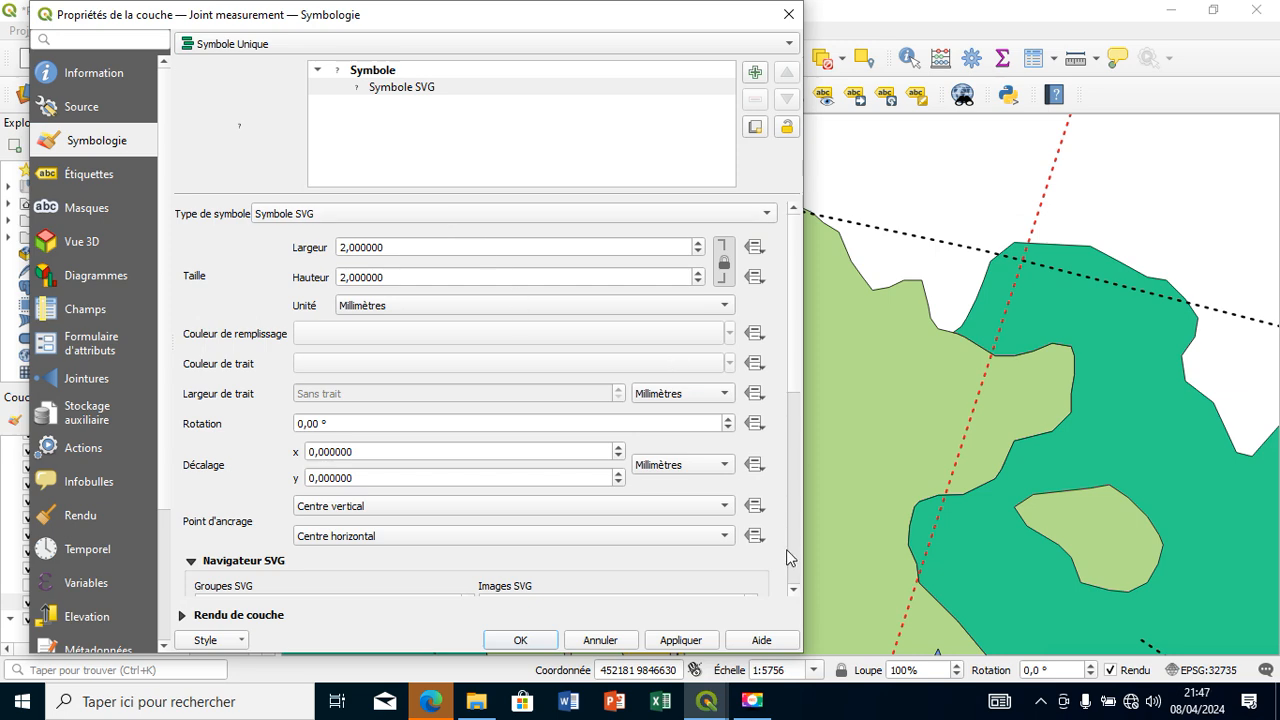
- Search the svg folder for "joi" and load 4.3.2 - sm inclined joint SD1 as the joint marker's SVG image
{"action": "scroll", "coordinate": [788, 557], "scroll_direction": "down", "scroll_amount": 5}
{"action": "left_click", "coordinate": [713, 567]}
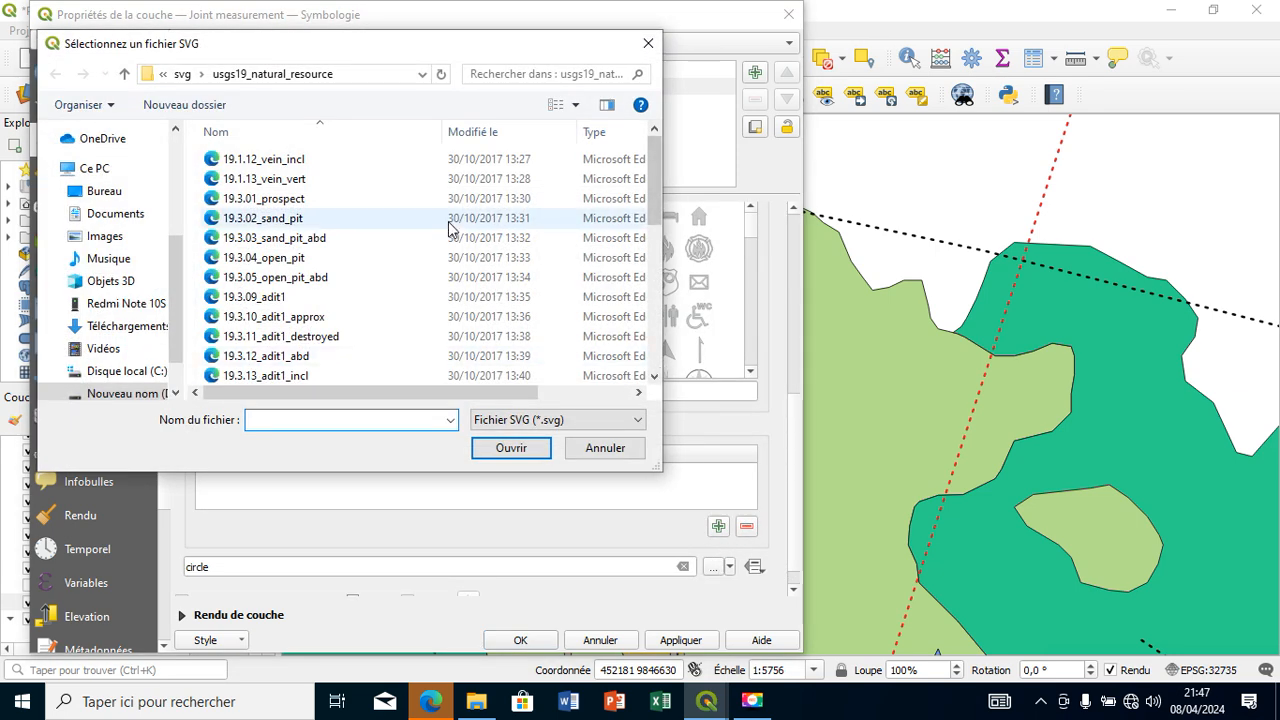
{"action": "left_click", "coordinate": [124, 74]}
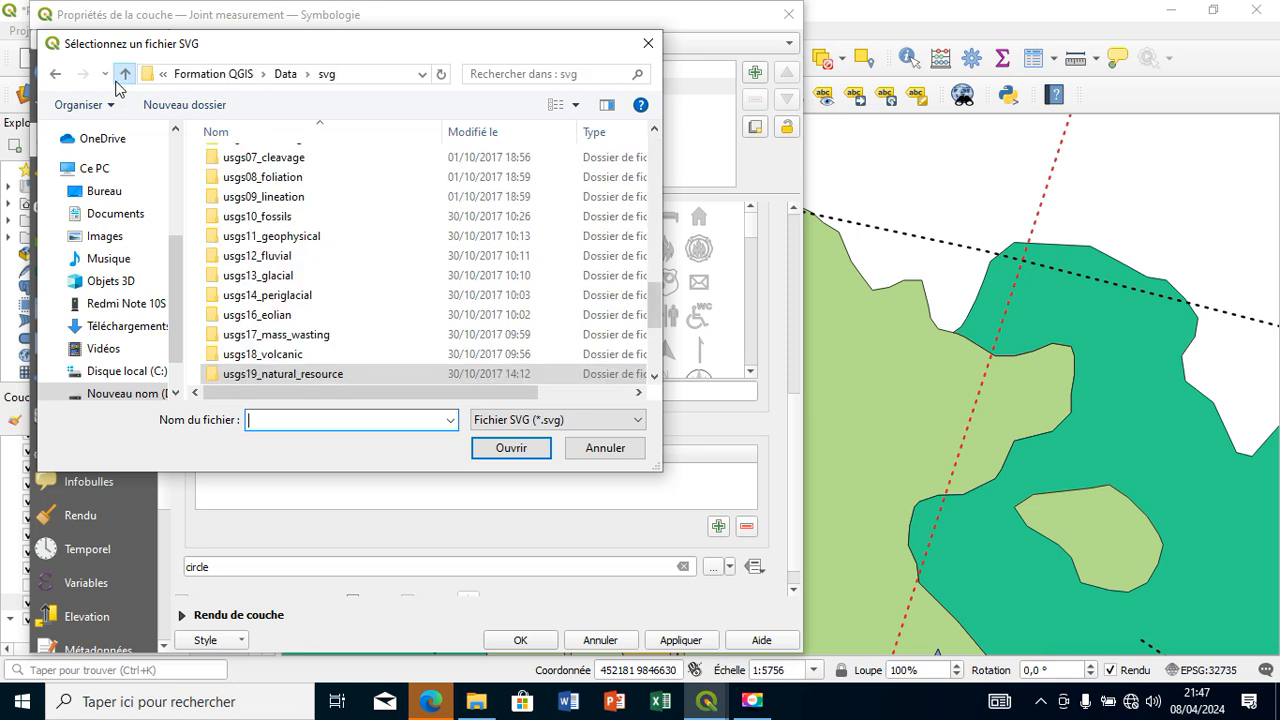
{"action": "left_click", "coordinate": [566, 75]}
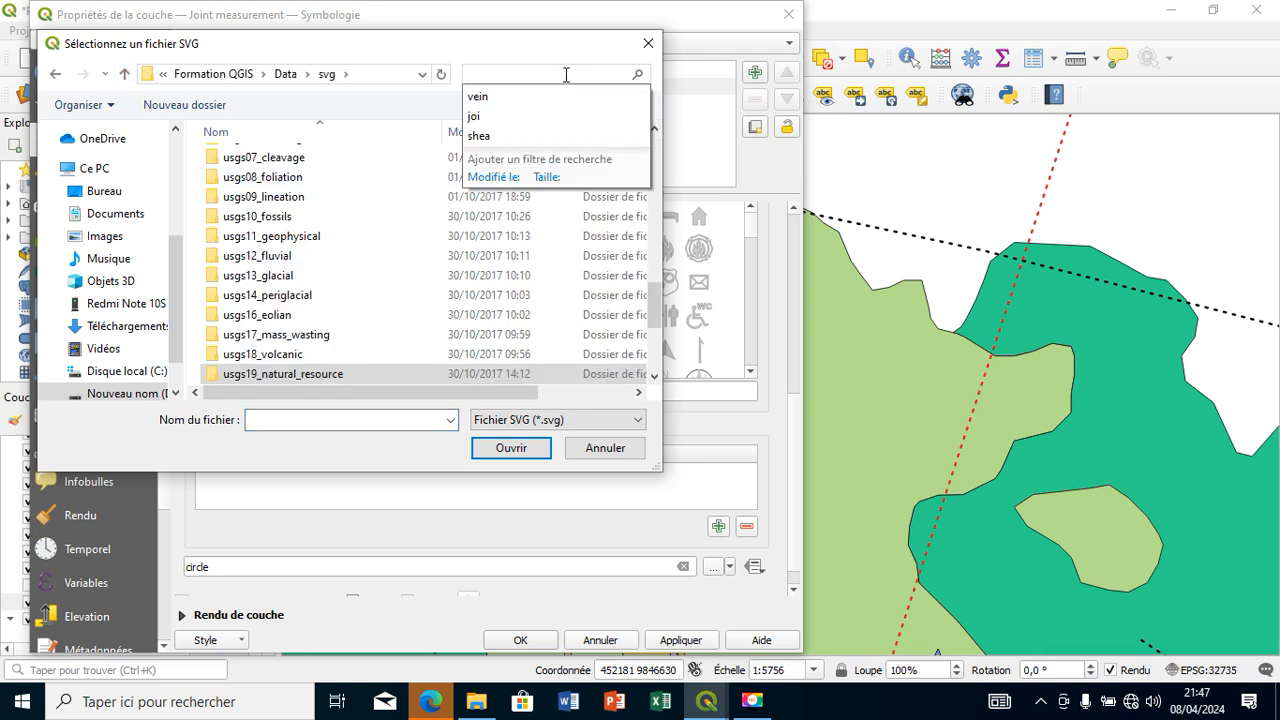
{"action": "left_click", "coordinate": [545, 117]}
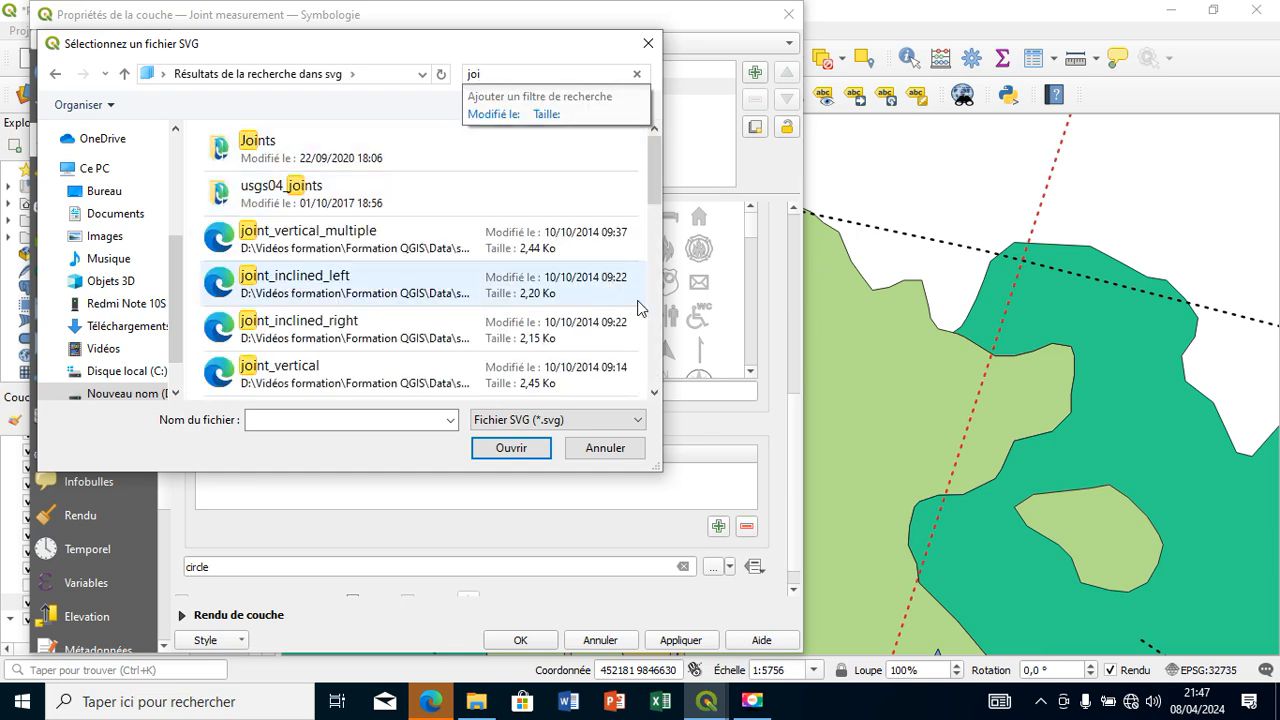
{"action": "left_click", "coordinate": [655, 338]}
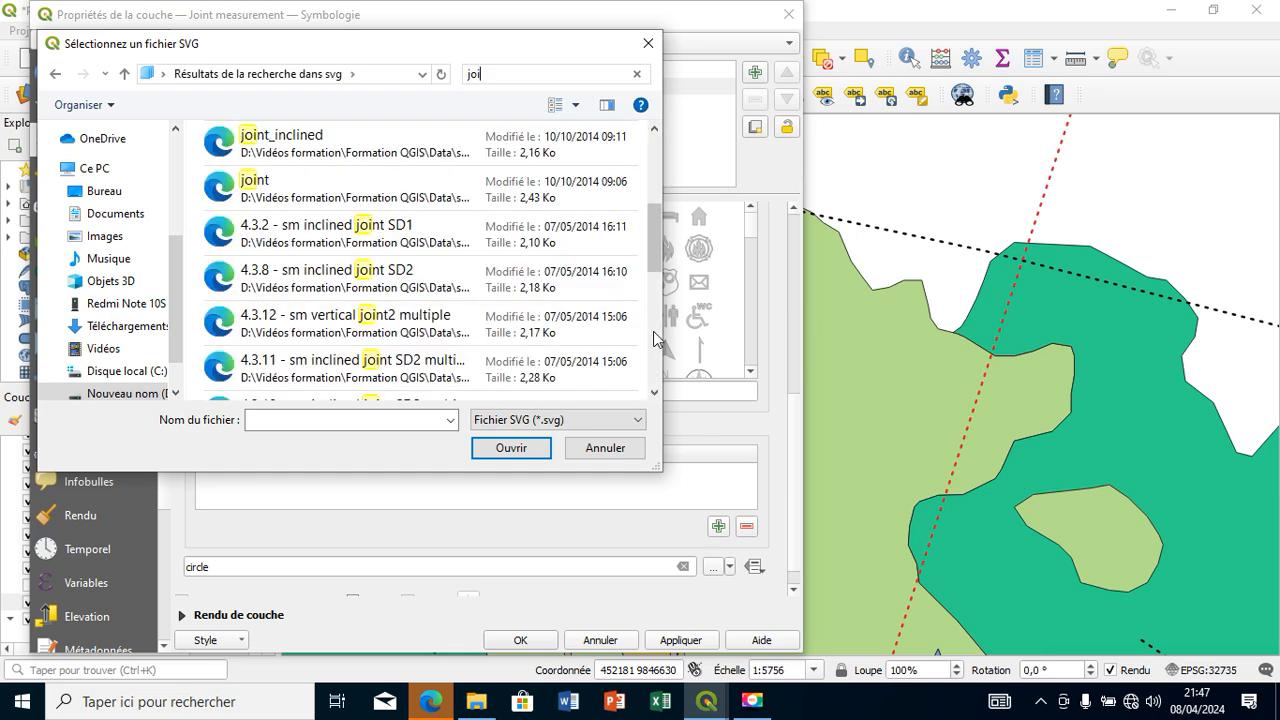
{"action": "left_click", "coordinate": [527, 238]}
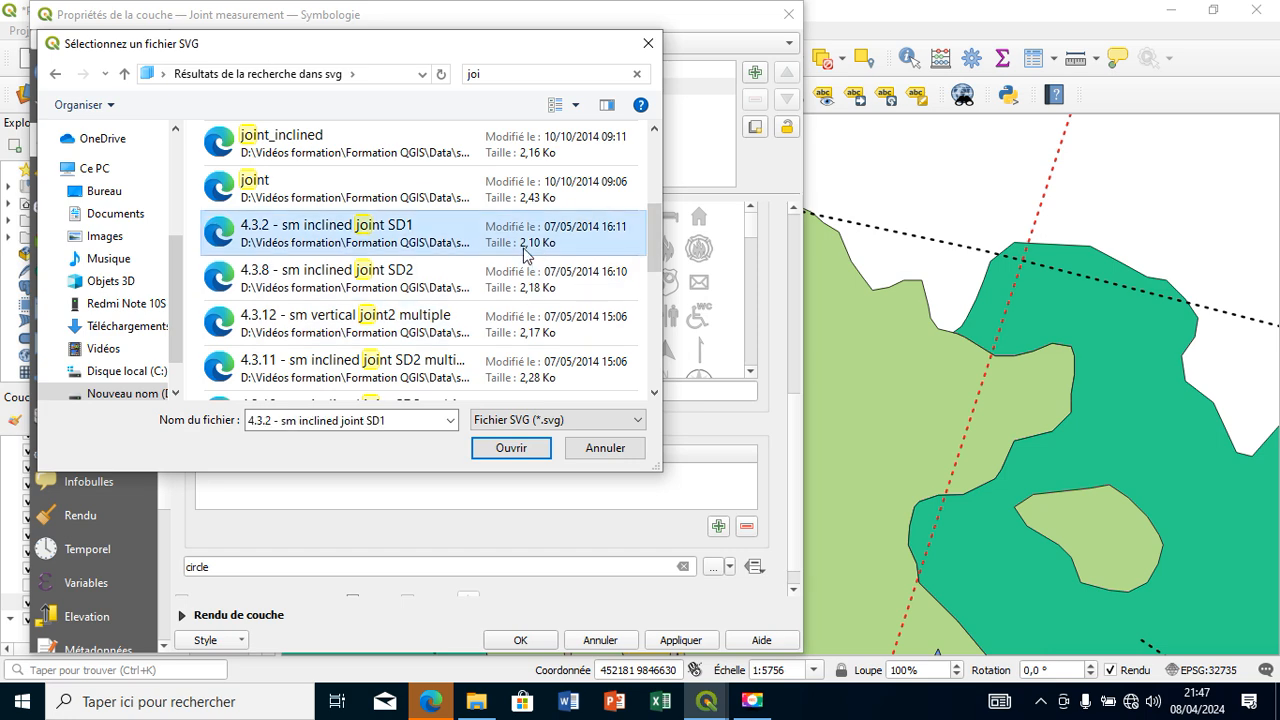
{"action": "left_click", "coordinate": [534, 455]}
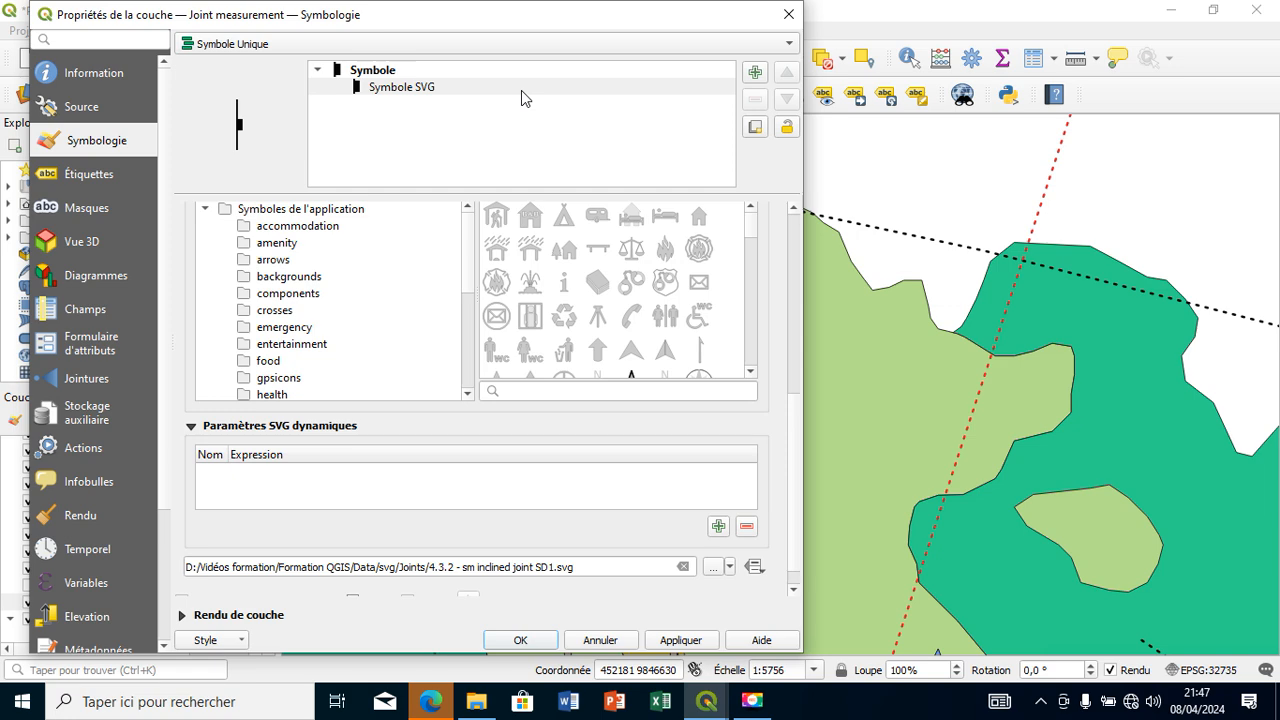
- Replace the joint marker's SVG image with 4.3.5 - sm inclined joint SD1 multiple LHR from the Joints folder
{"action": "left_click", "coordinate": [717, 567]}
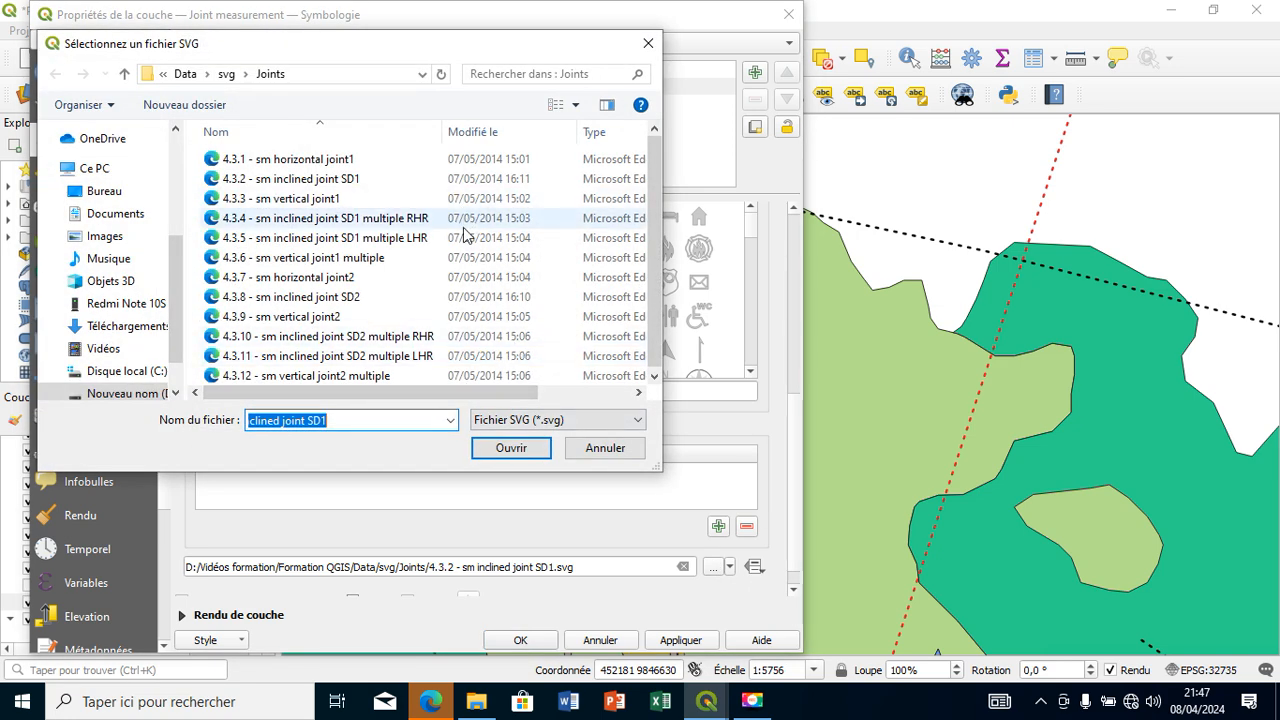
{"action": "left_click", "coordinate": [466, 238]}
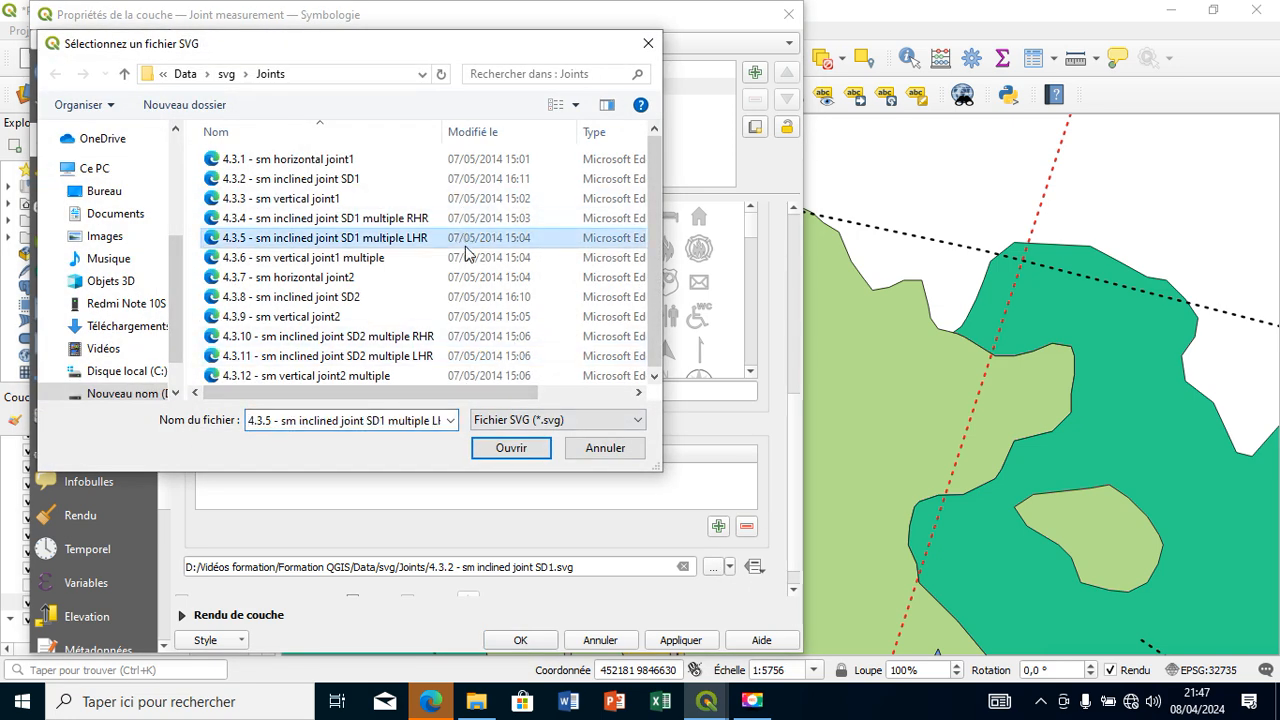
{"action": "left_click", "coordinate": [511, 448]}
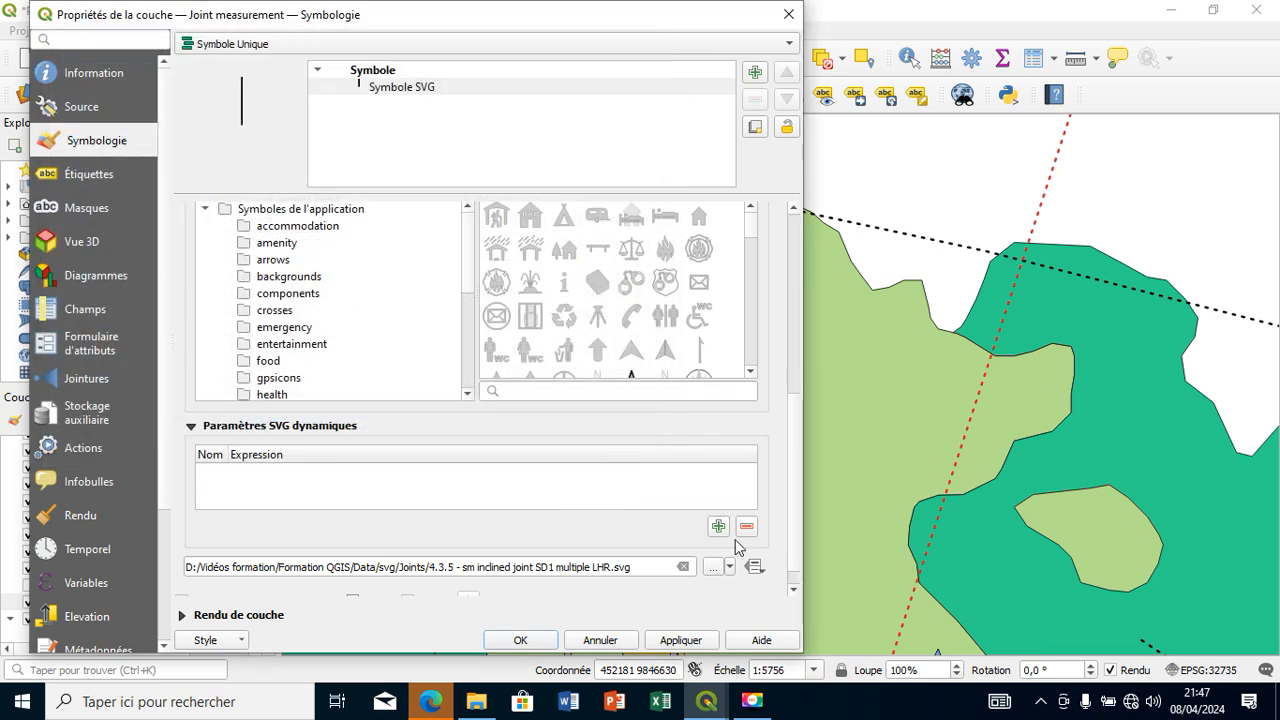
- Replace the joint marker's SVG image with 4.3.8 - sm inclined joint SD2 from the Joints folder
{"action": "left_click", "coordinate": [713, 567]}
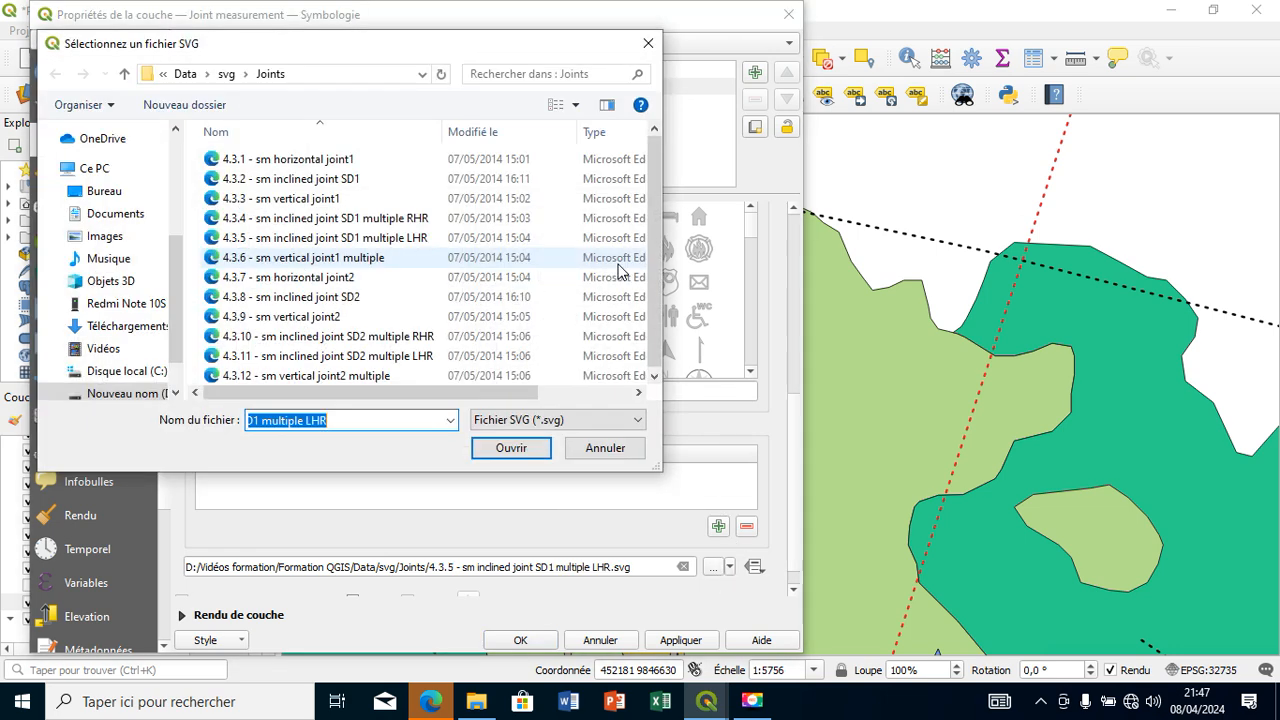
{"action": "left_click", "coordinate": [480, 297]}
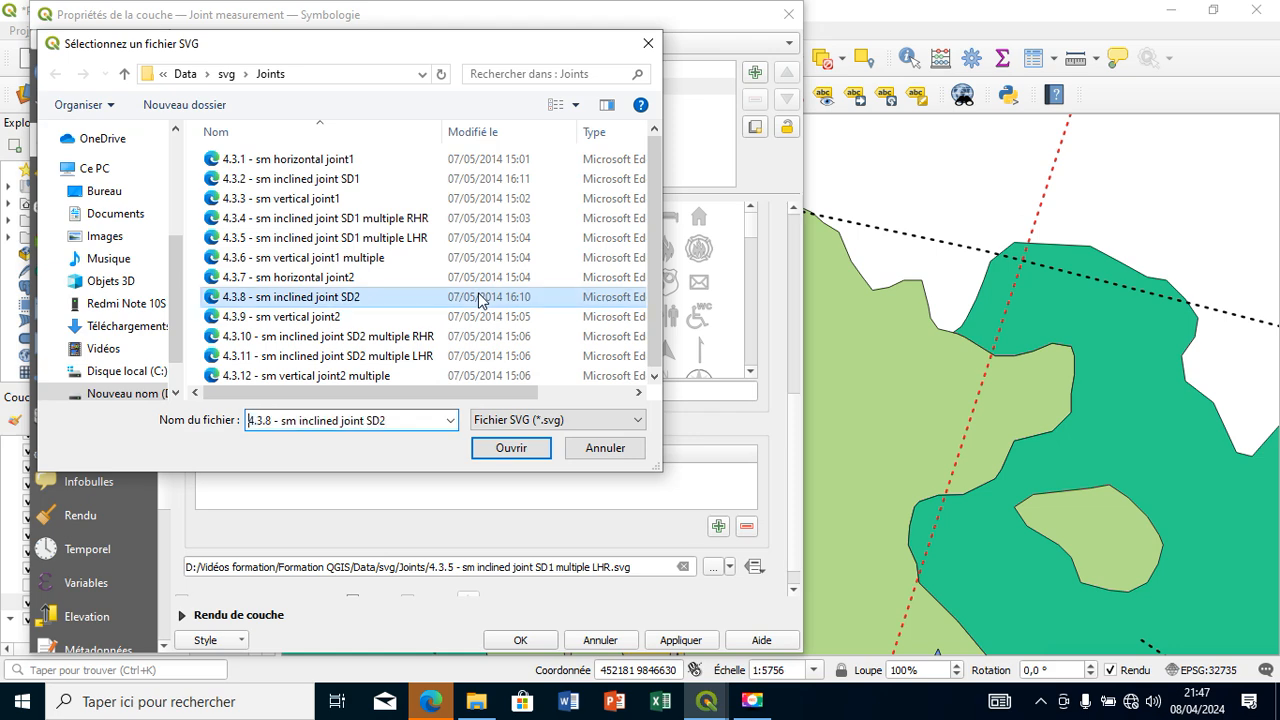
{"action": "left_click", "coordinate": [509, 447]}
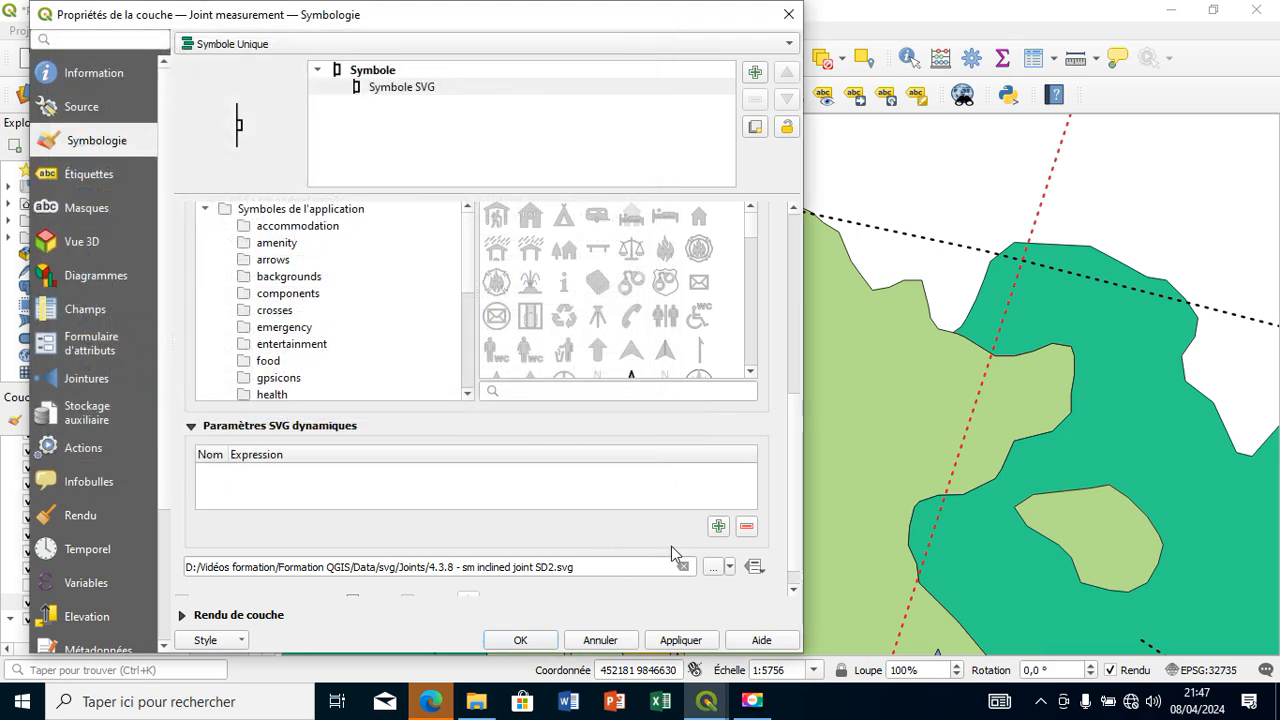
- Set the joint marker's height to 6.903176 mm with proportions locked, and drive its rotation from an attribute field
{"action": "scroll", "coordinate": [790, 315], "scroll_direction": "up", "scroll_amount": 5}
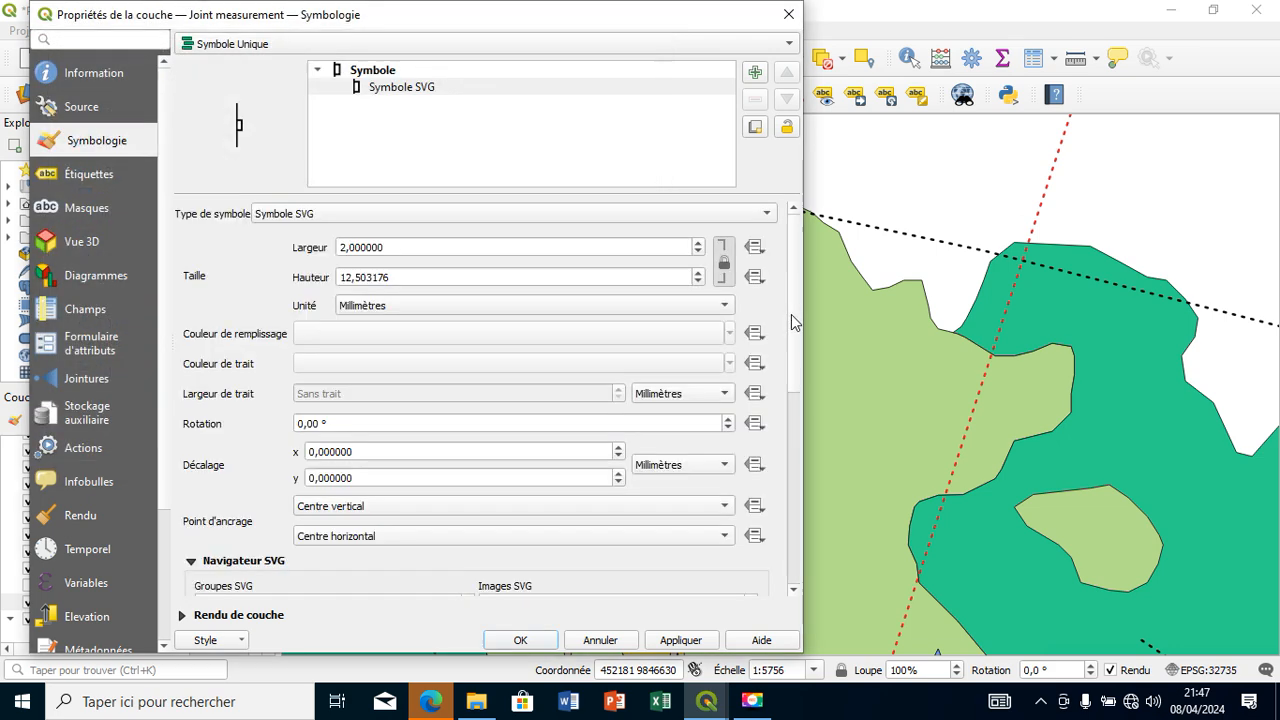
{"action": "left_click", "coordinate": [697, 281]}
{"action": "left_click_drag", "start_coordinate": [698, 281], "coordinate": [698, 283]}
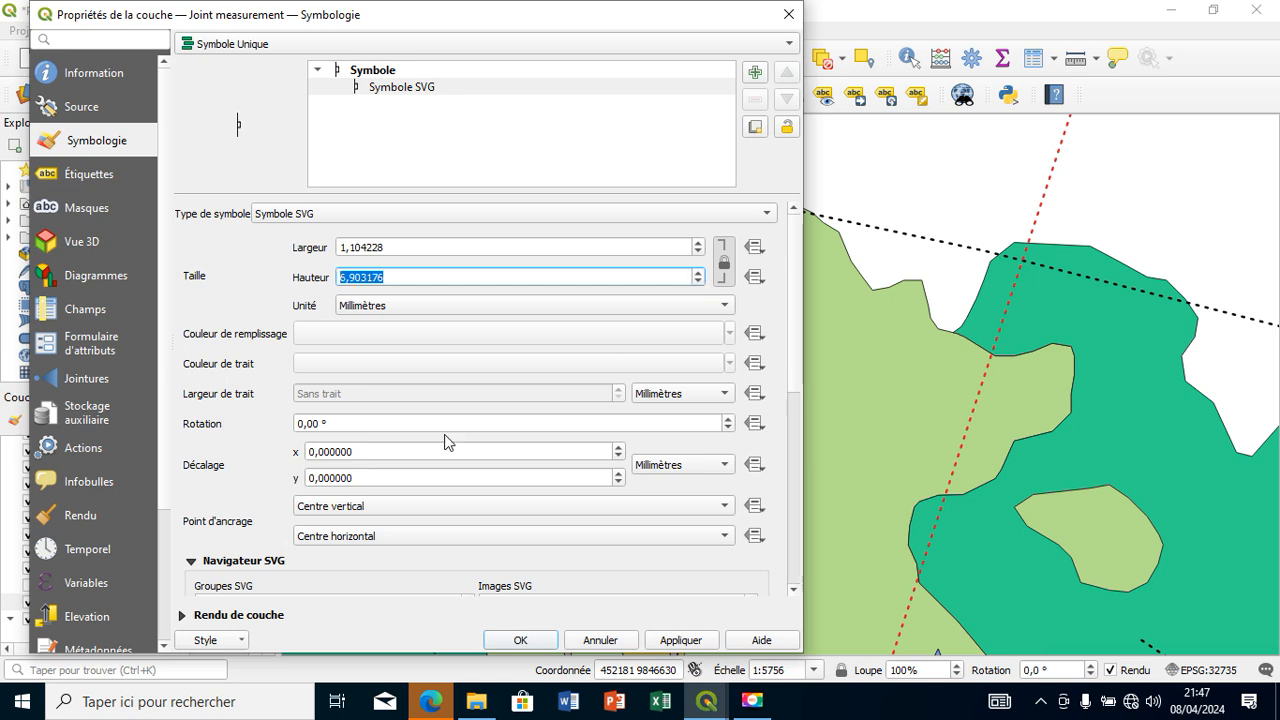
{"action": "left_click", "coordinate": [755, 424]}
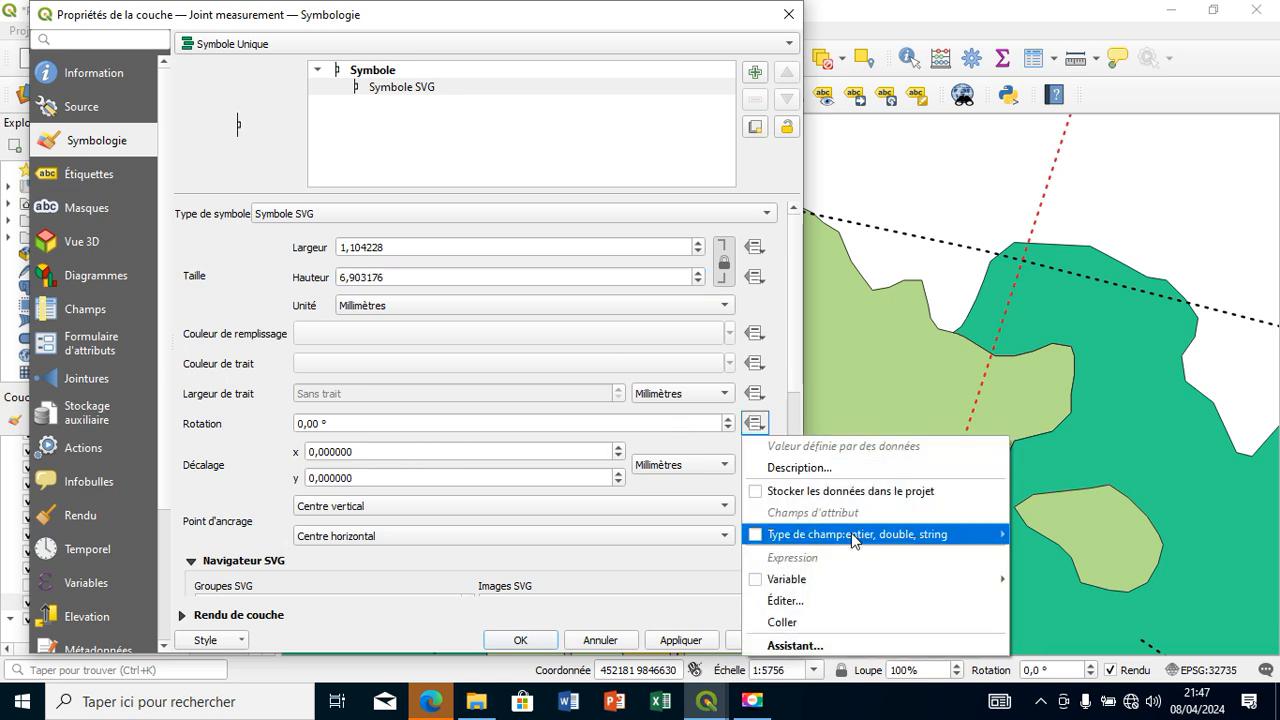
{"action": "mouse_move", "coordinate": [866, 534]}
{"action": "left_click", "coordinate": [1050, 642]}
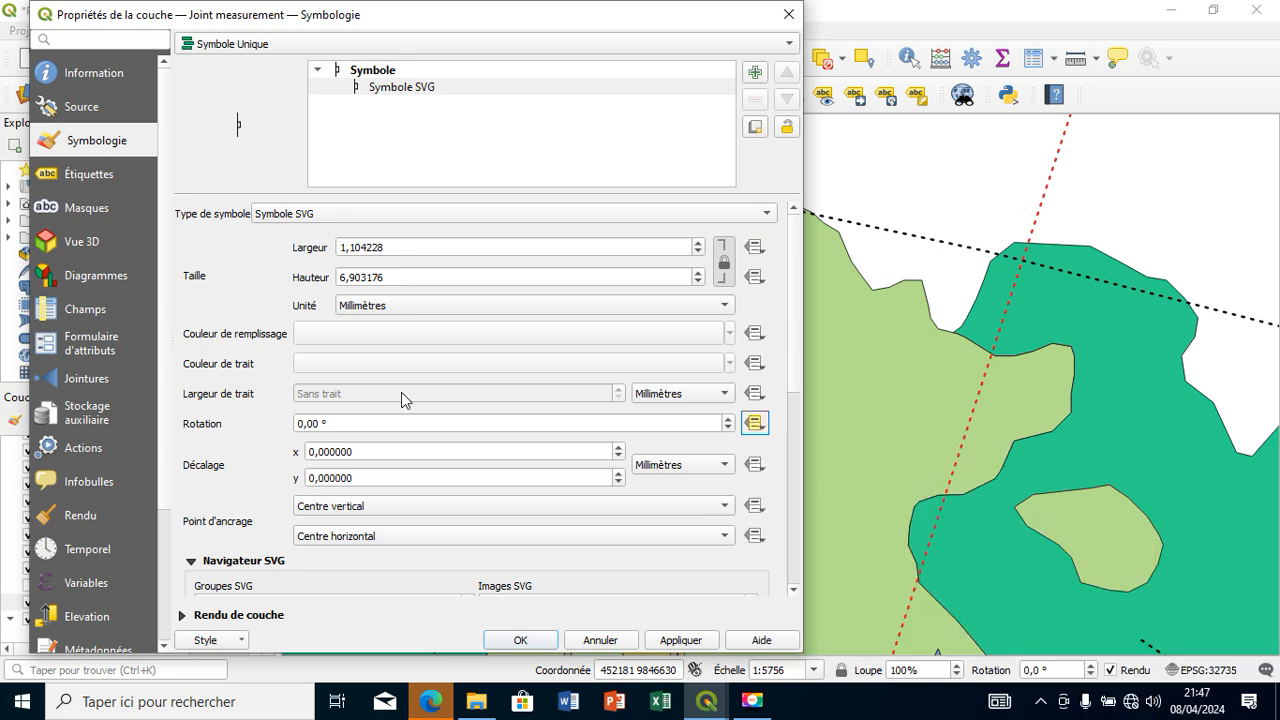
- Label the joint measurements with the Dip field in Arial Black at a size of 5 points
{"action": "left_click", "coordinate": [80, 176]}
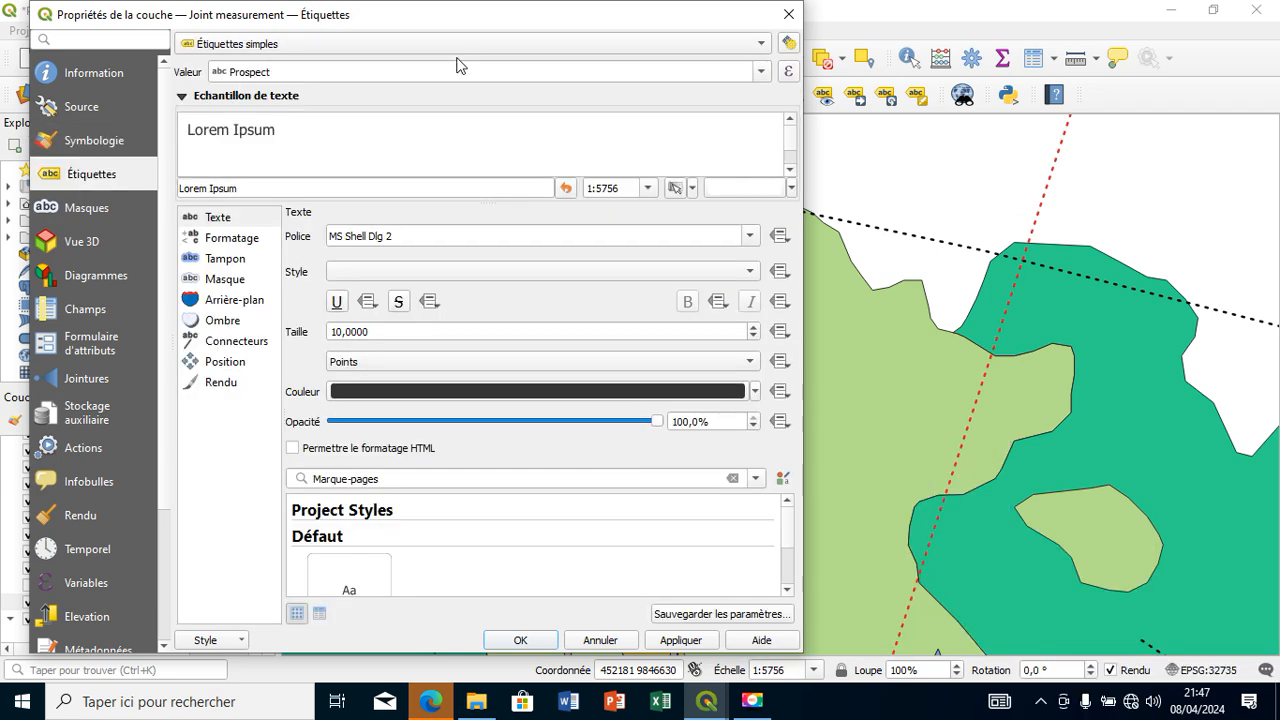
{"action": "left_click", "coordinate": [763, 73]}
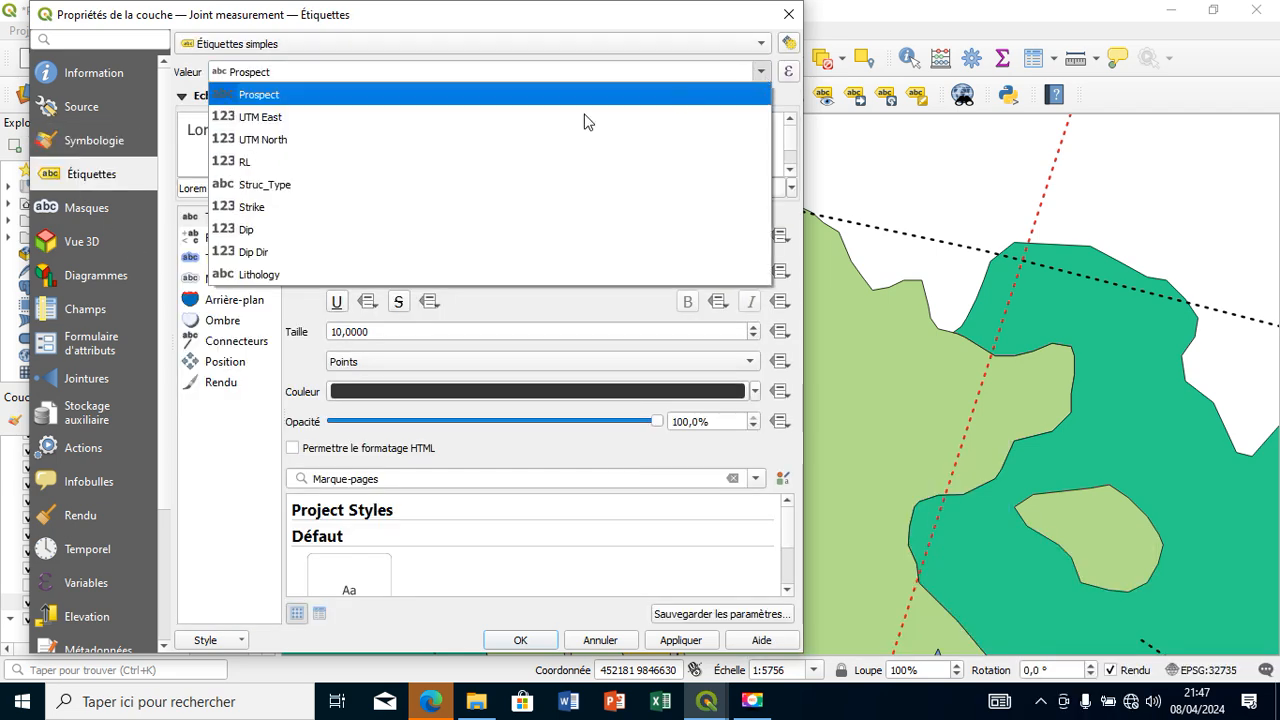
{"action": "left_click", "coordinate": [523, 237]}
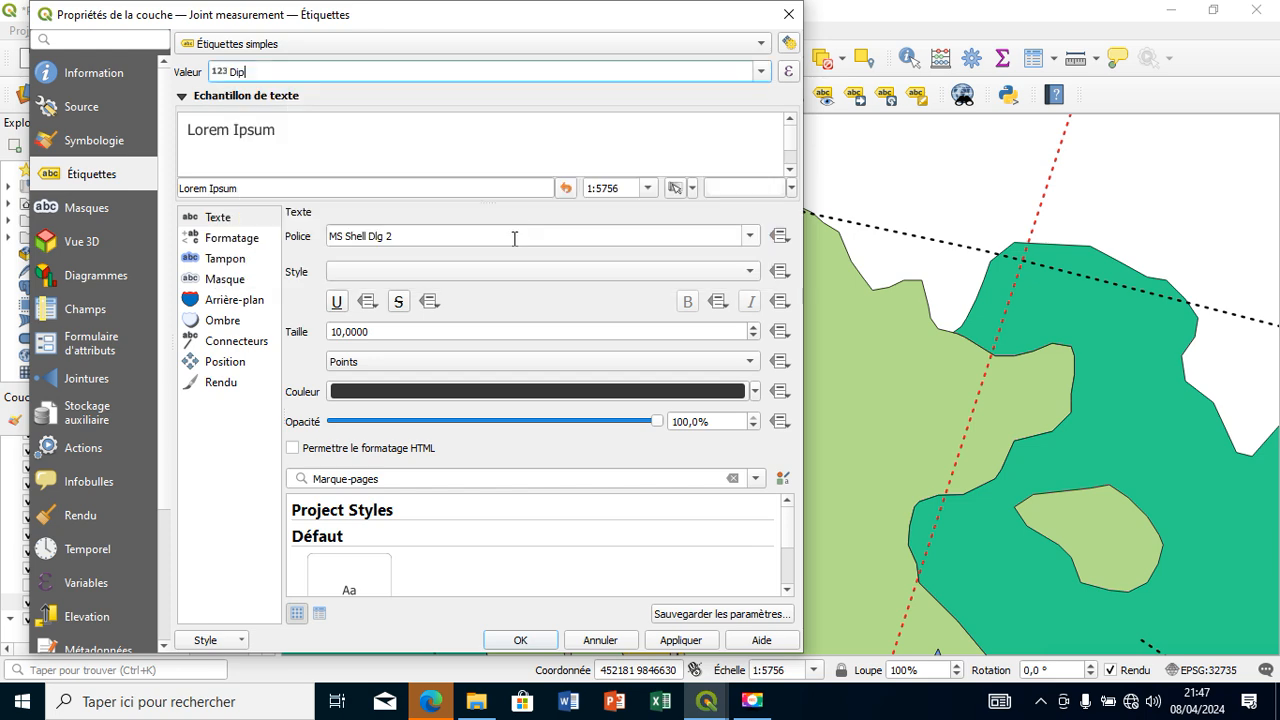
{"action": "left_click", "coordinate": [752, 237]}
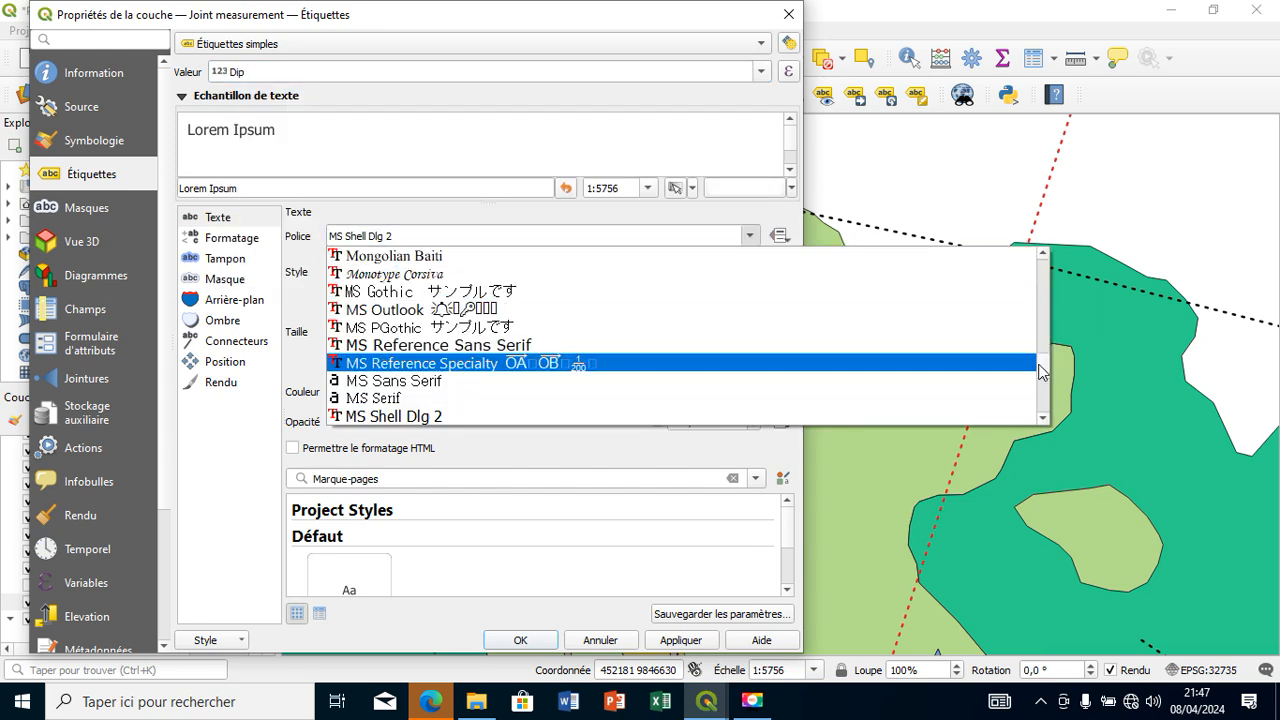
{"action": "left_click_drag", "start_coordinate": [1033, 343], "coordinate": [1017, 251]}
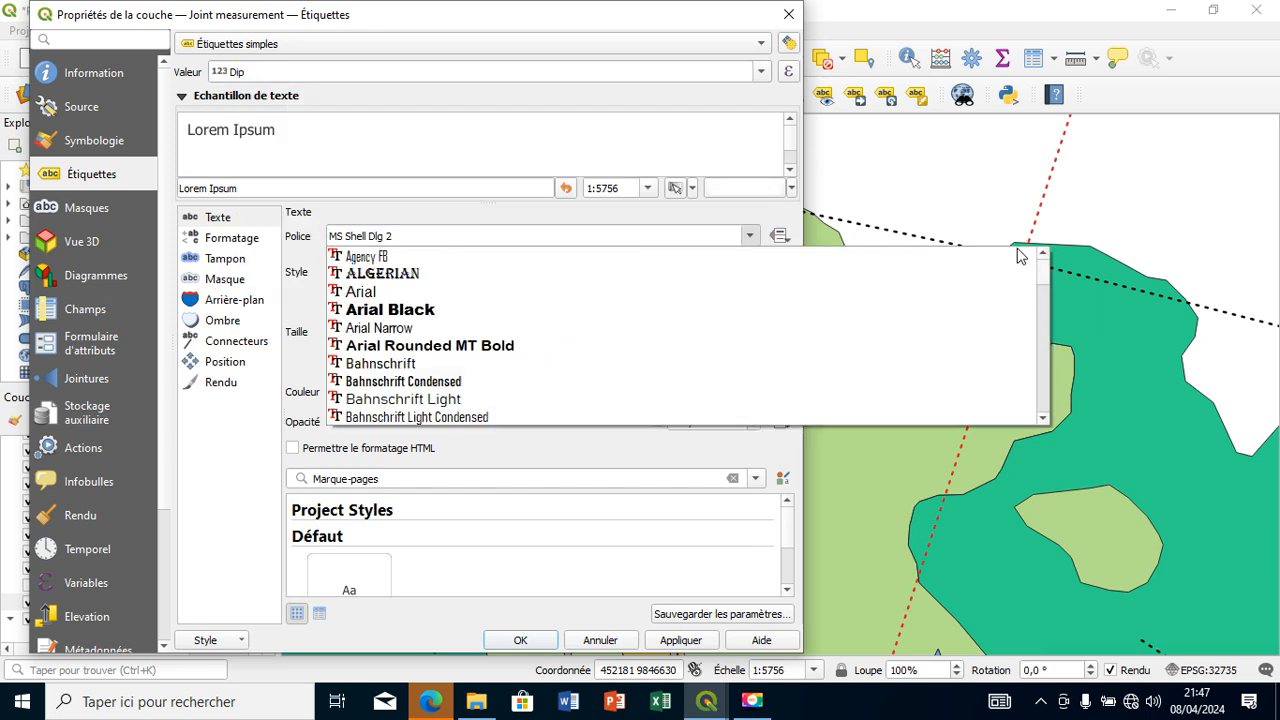
{"action": "left_click", "coordinate": [891, 318]}
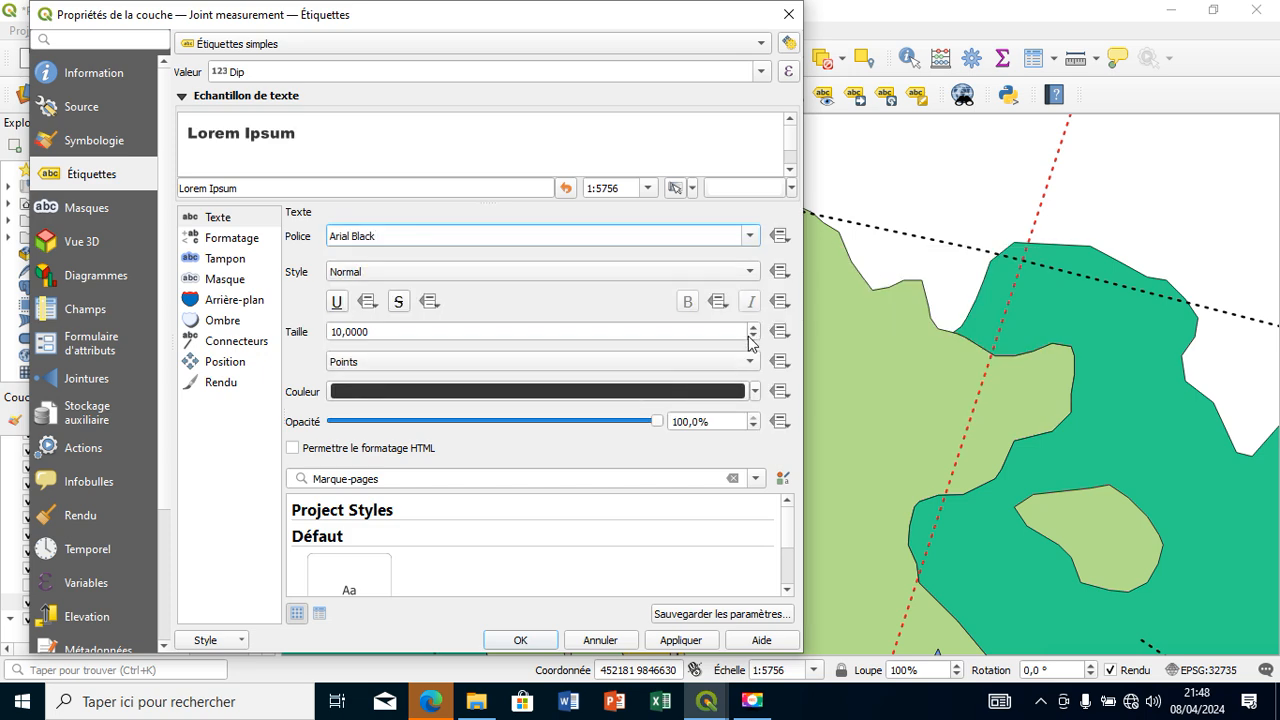
{"action": "left_click", "coordinate": [752, 338]}
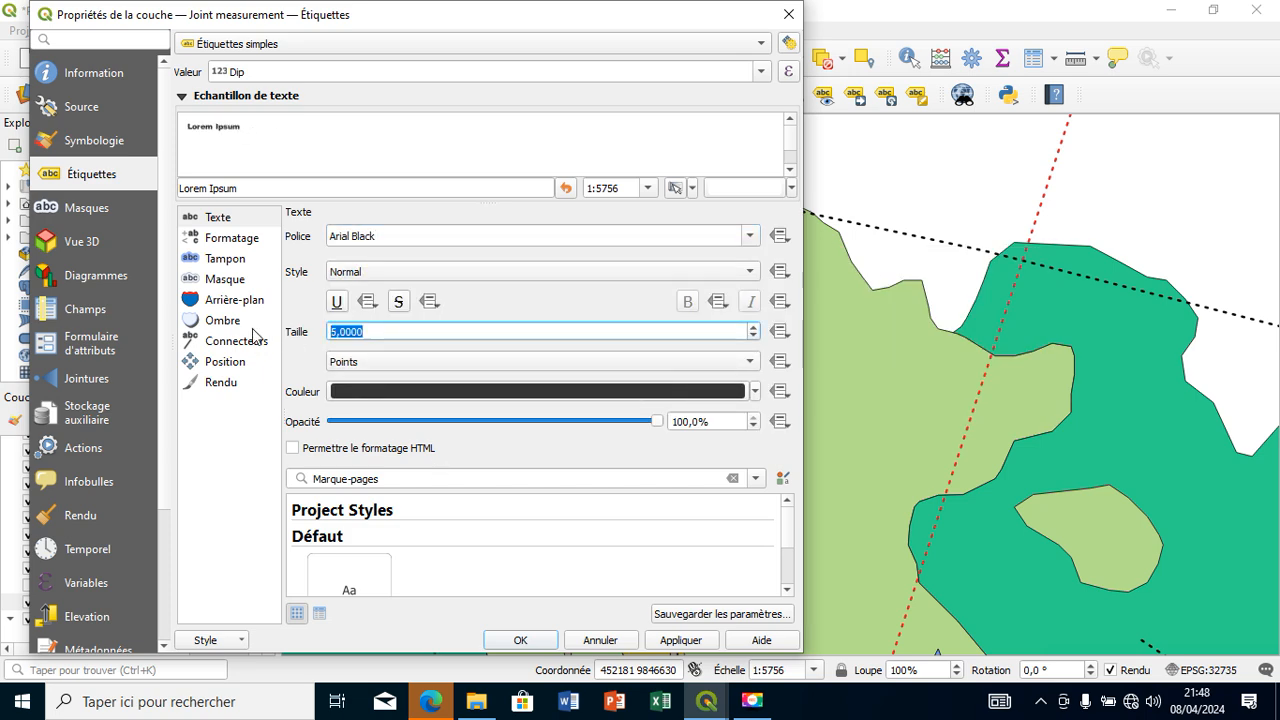
- Set the joint labels' placement mode to Autour du Point and apply the layer properties
{"action": "left_click", "coordinate": [244, 362]}
{"action": "left_click", "coordinate": [406, 290]}
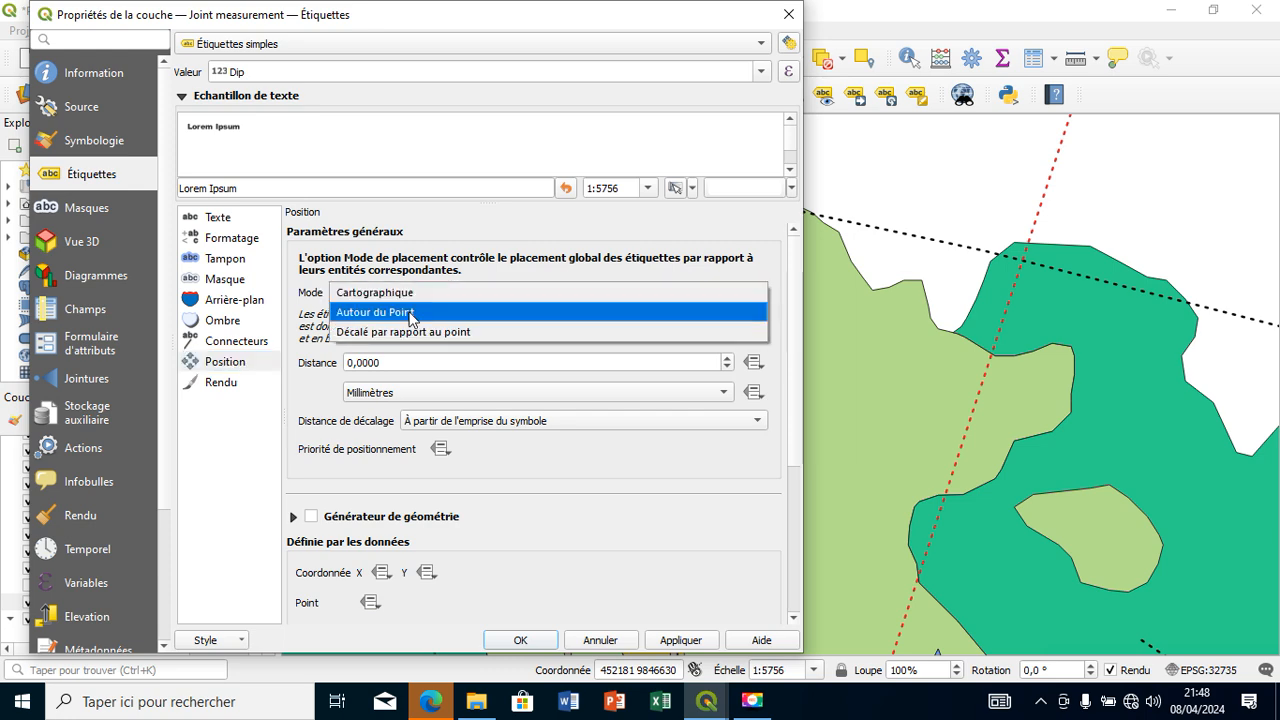
{"action": "left_click", "coordinate": [409, 312]}
{"action": "left_click", "coordinate": [672, 640]}
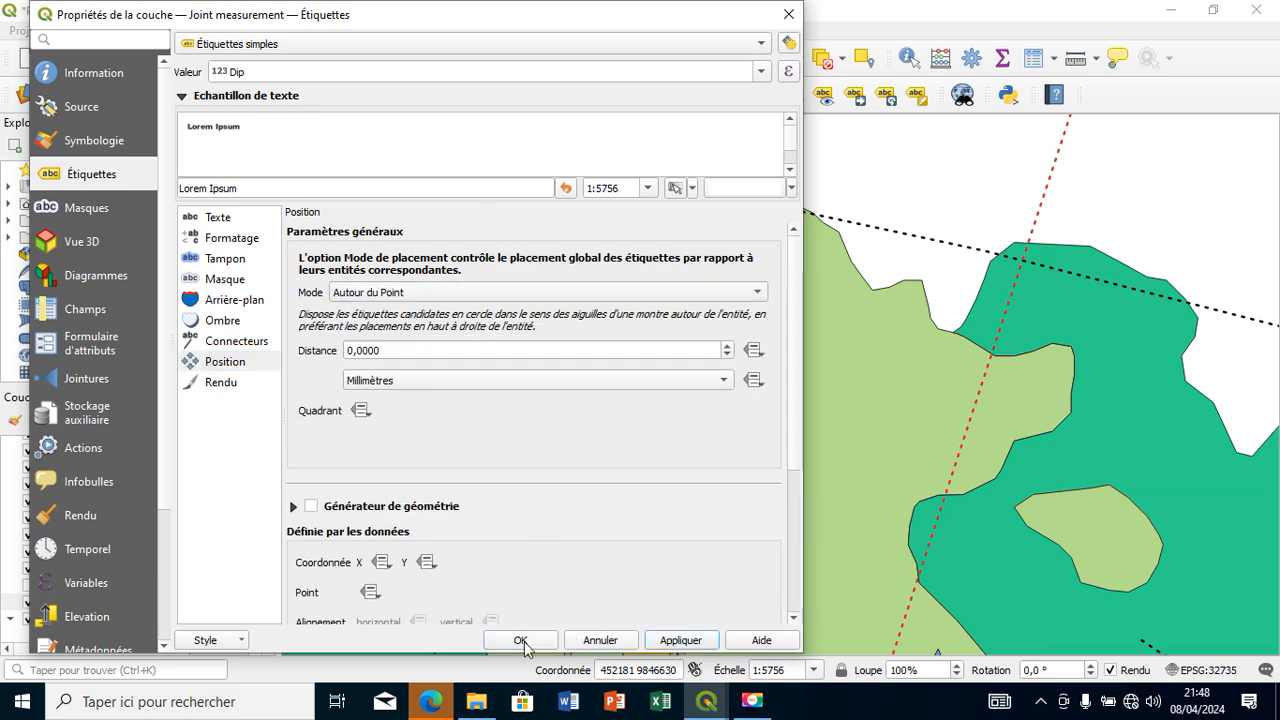
{"action": "left_click", "coordinate": [520, 640]}
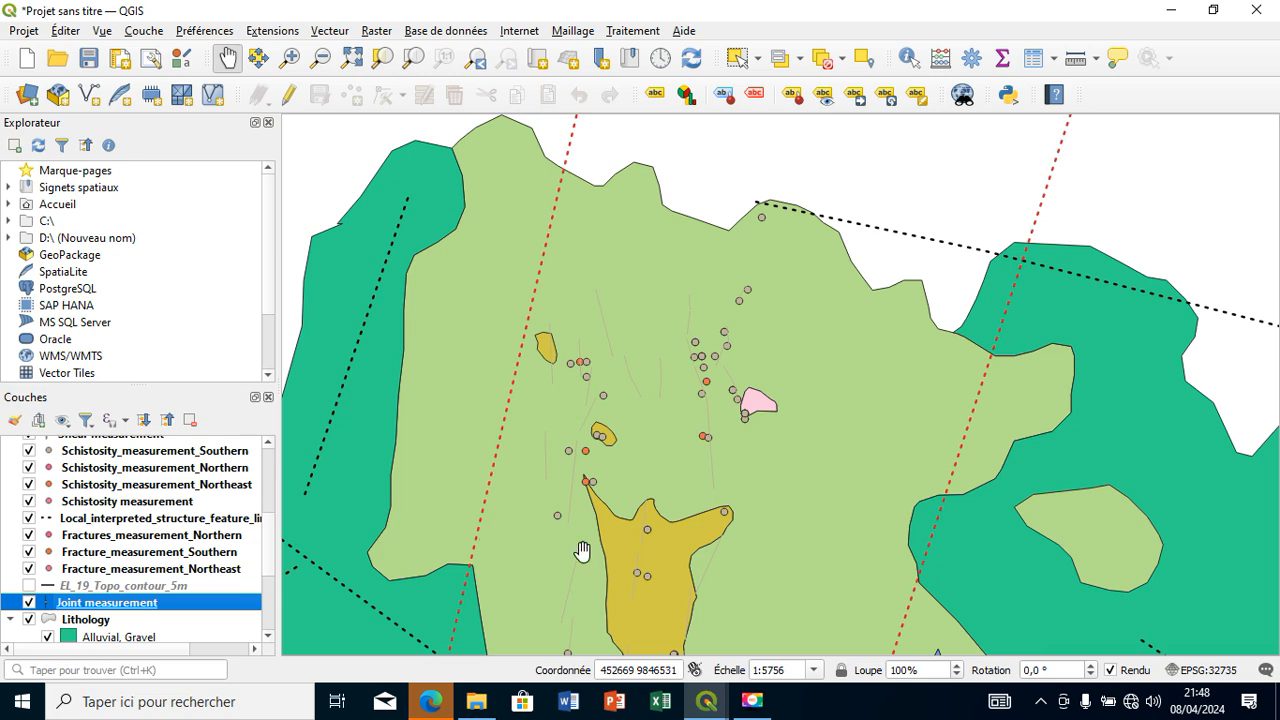
{"action": "left_click_drag", "start_coordinate": [583, 549], "coordinate": [303, 211]}
{"action": "left_click_drag", "start_coordinate": [366, 249], "coordinate": [525, 370]}
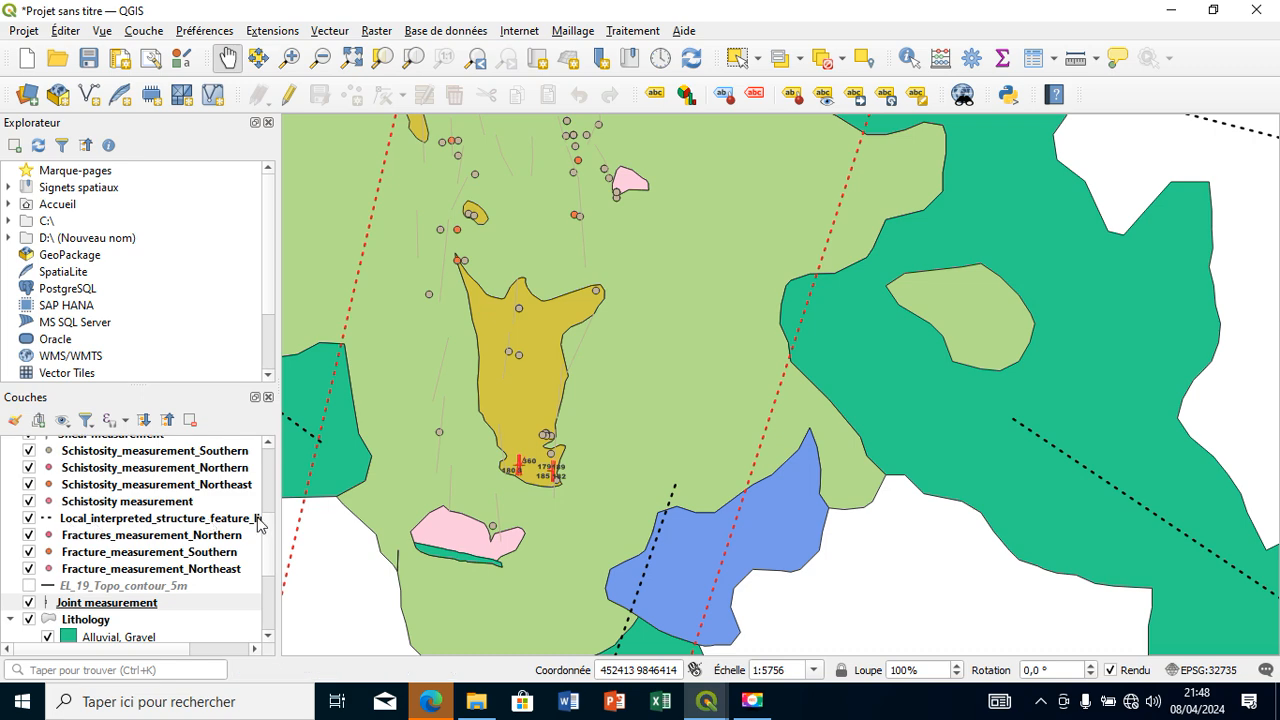
{"action": "left_click_drag", "start_coordinate": [580, 320], "coordinate": [637, 346]}
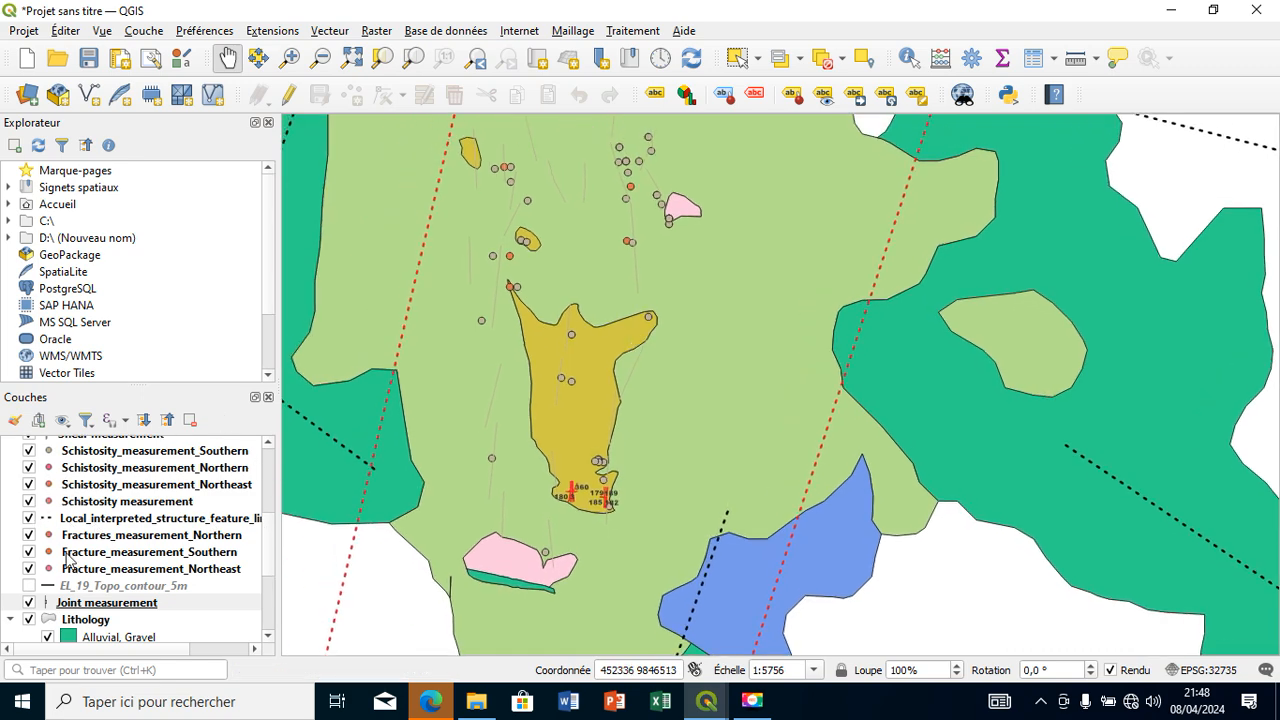
- Open the Schistosity_measurement_Southern layer's symbology and change its marker type to Symbole SVG
{"action": "left_click", "coordinate": [268, 450]}
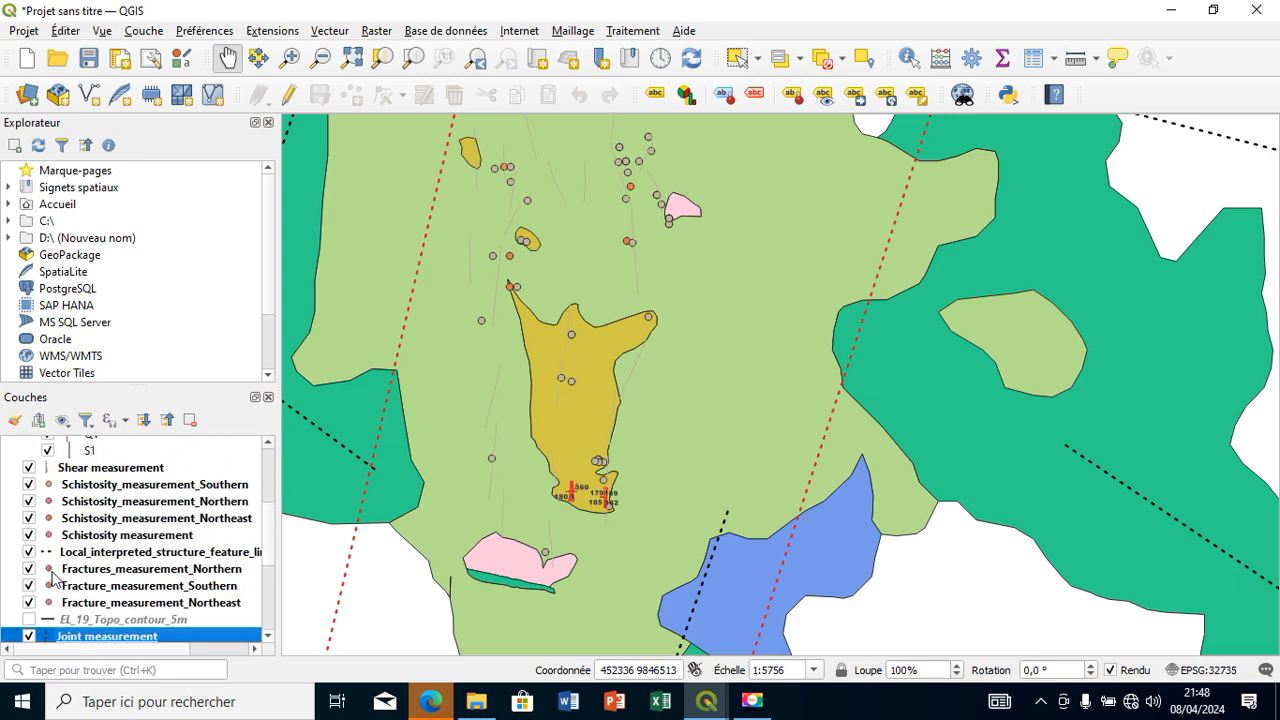
{"action": "left_click", "coordinate": [50, 486]}
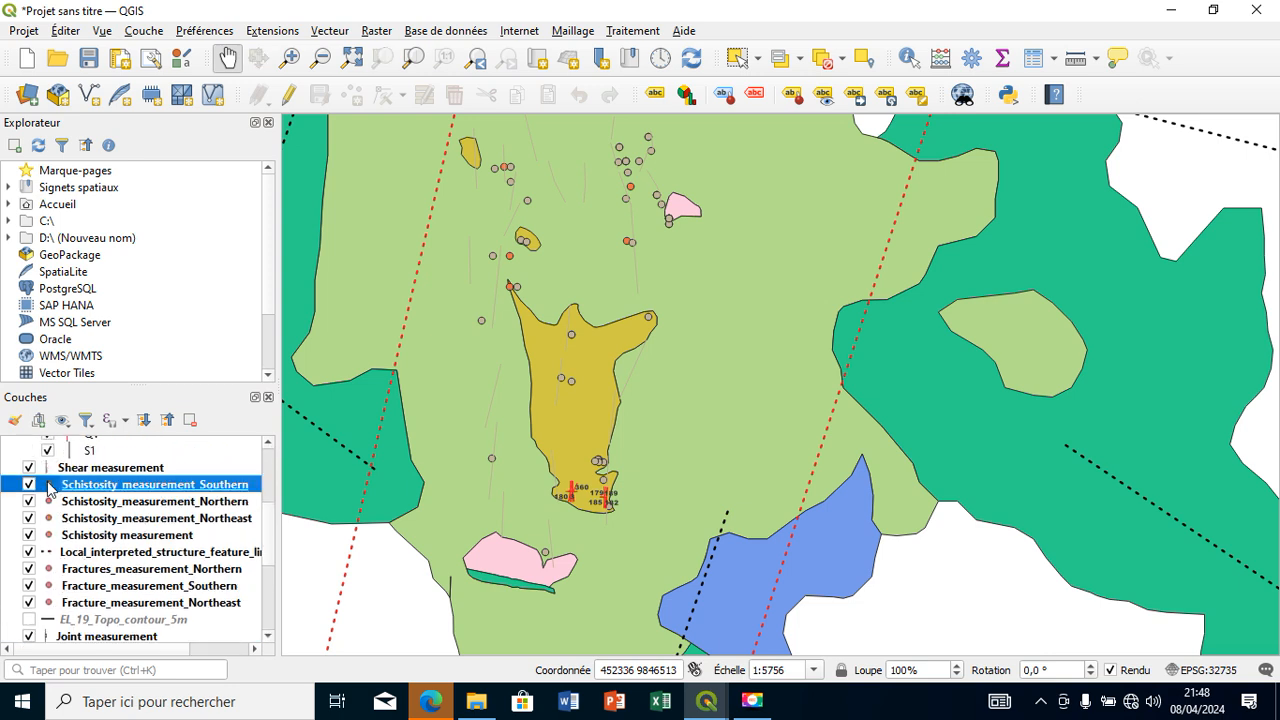
{"action": "double_click", "coordinate": [50, 486]}
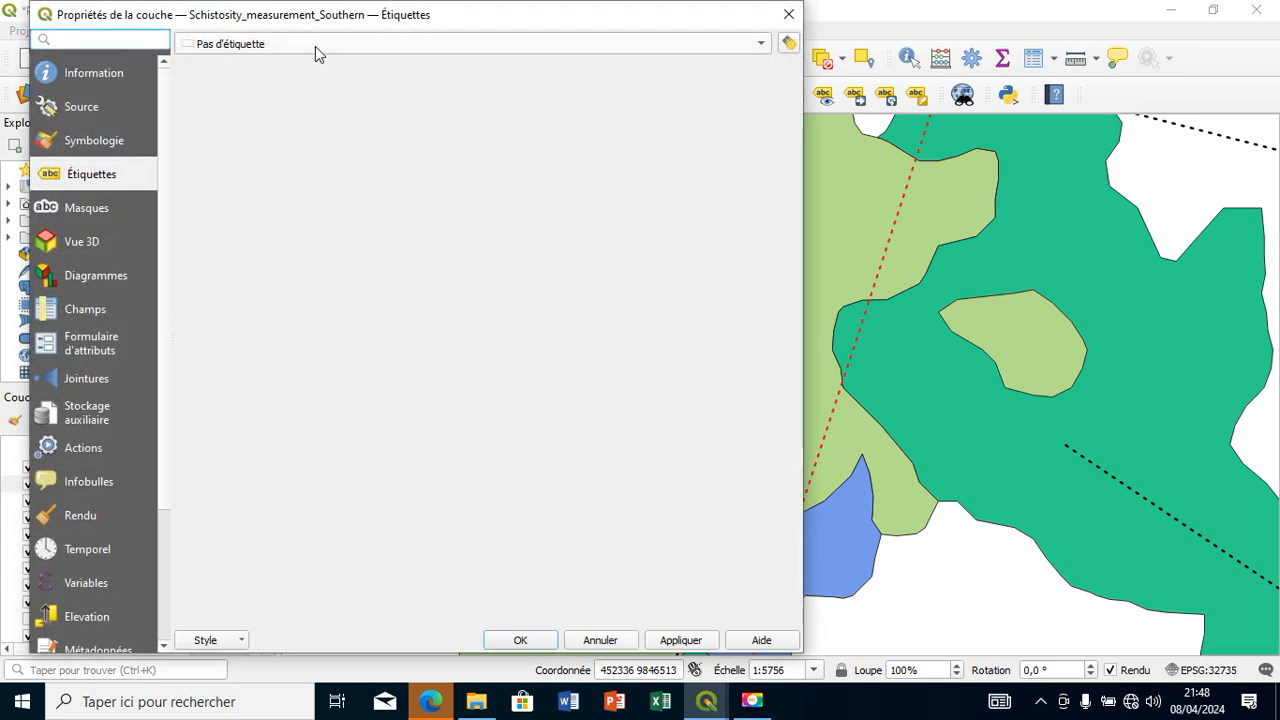
{"action": "left_click", "coordinate": [315, 46]}
{"action": "left_click", "coordinate": [129, 140]}
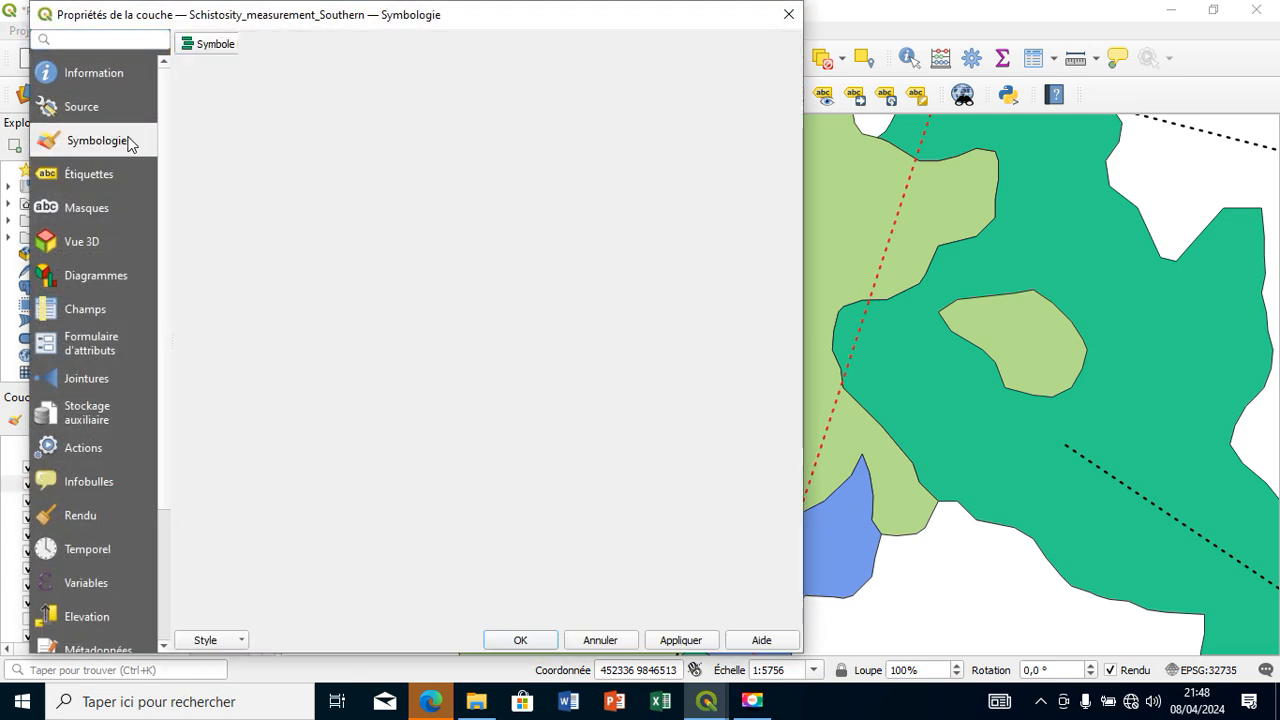
{"action": "left_click", "coordinate": [424, 90]}
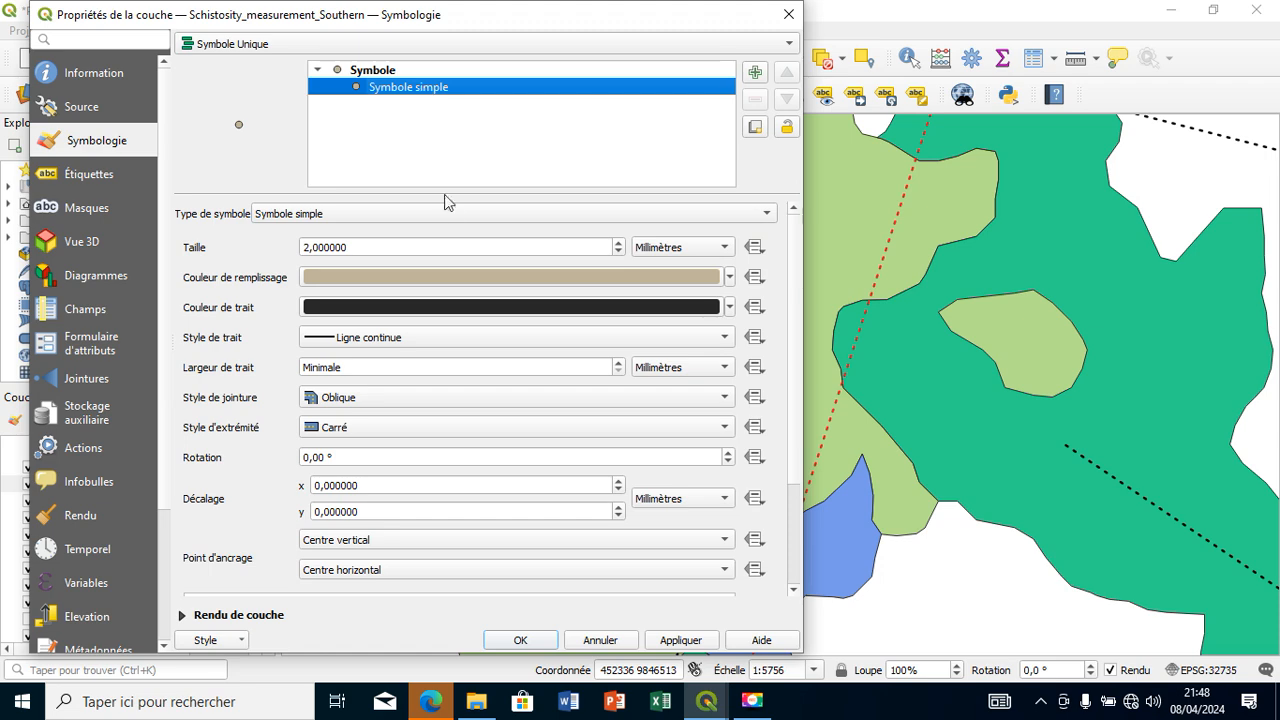
{"action": "left_click", "coordinate": [471, 214]}
{"action": "left_click", "coordinate": [466, 236]}
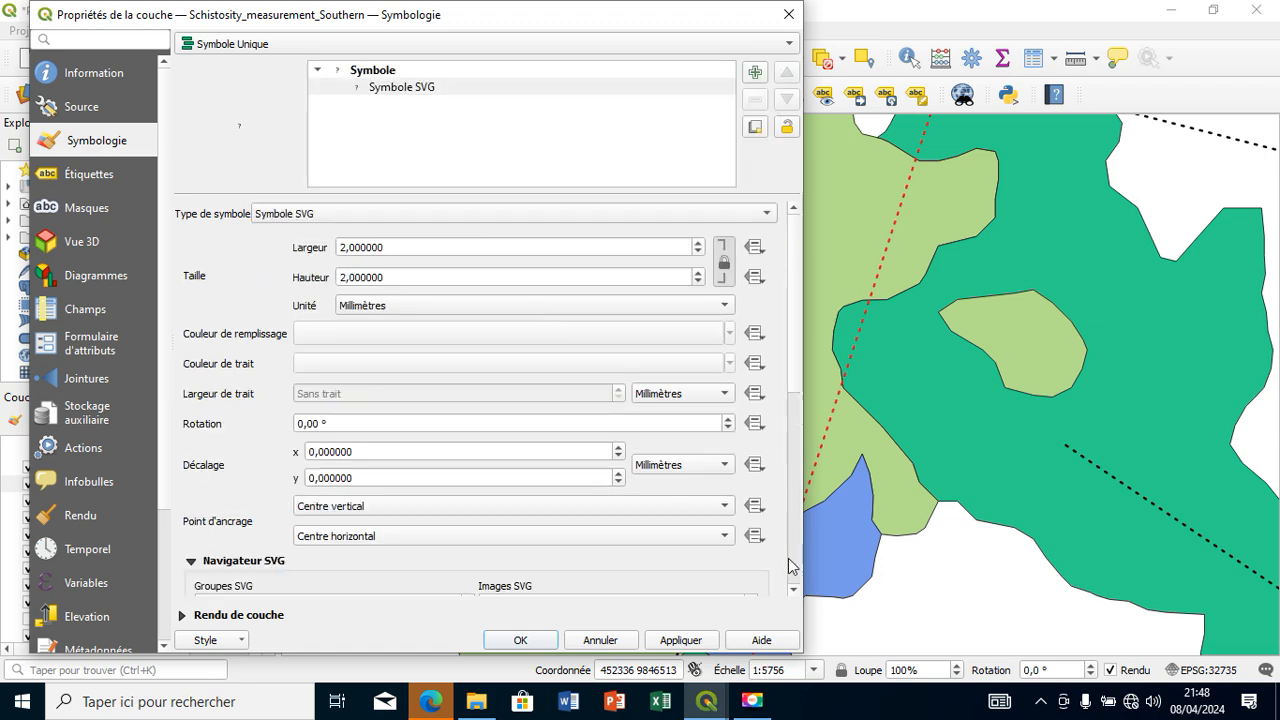
- Load 7.02_clvg_incld from the svg library's usgs07_cleavage folder as the southern schistosity marker's SVG image
{"action": "scroll", "coordinate": [788, 566], "scroll_direction": "down", "scroll_amount": 5}
{"action": "left_click", "coordinate": [712, 566]}
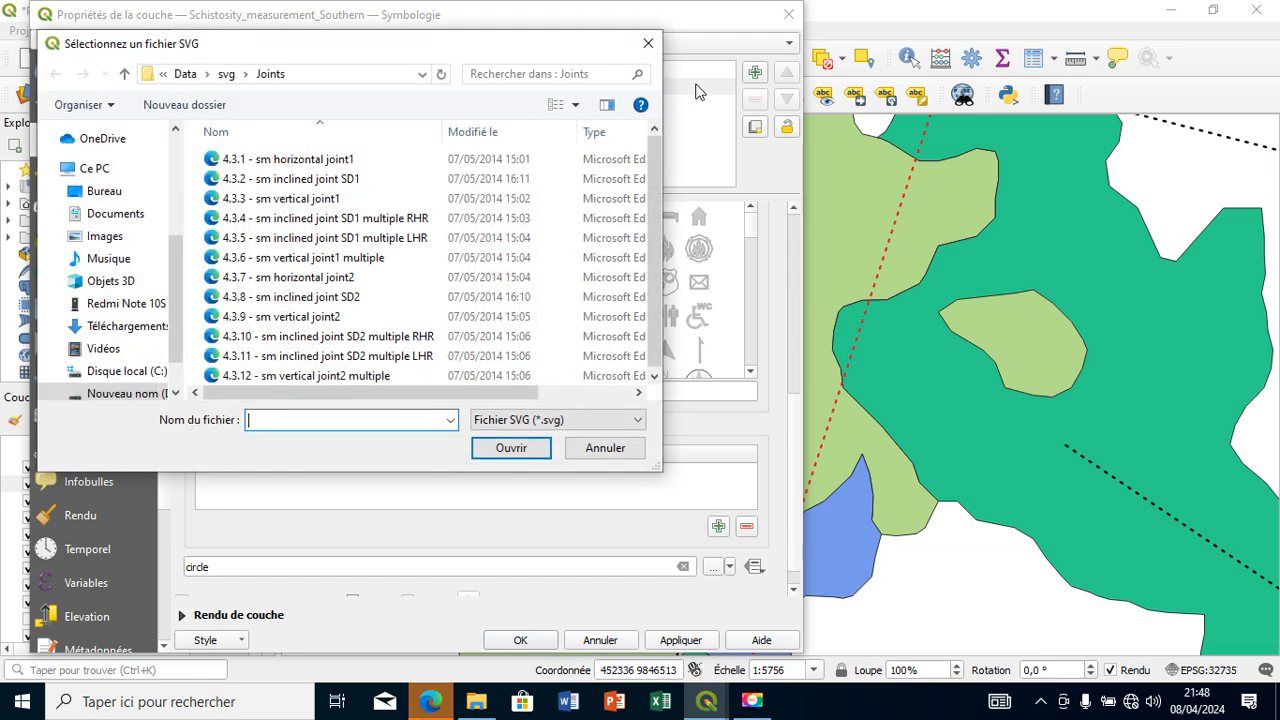
{"action": "left_click", "coordinate": [124, 73]}
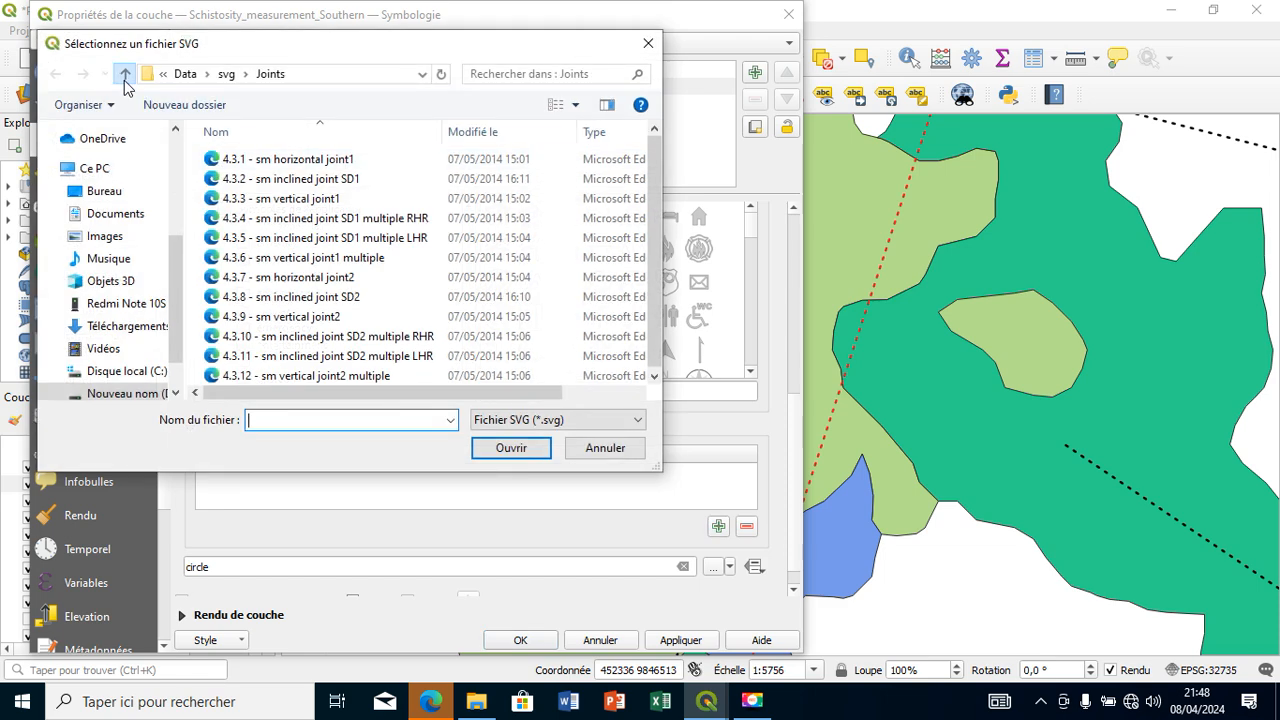
{"action": "scroll", "coordinate": [650, 303], "scroll_direction": "down", "scroll_amount": 4}
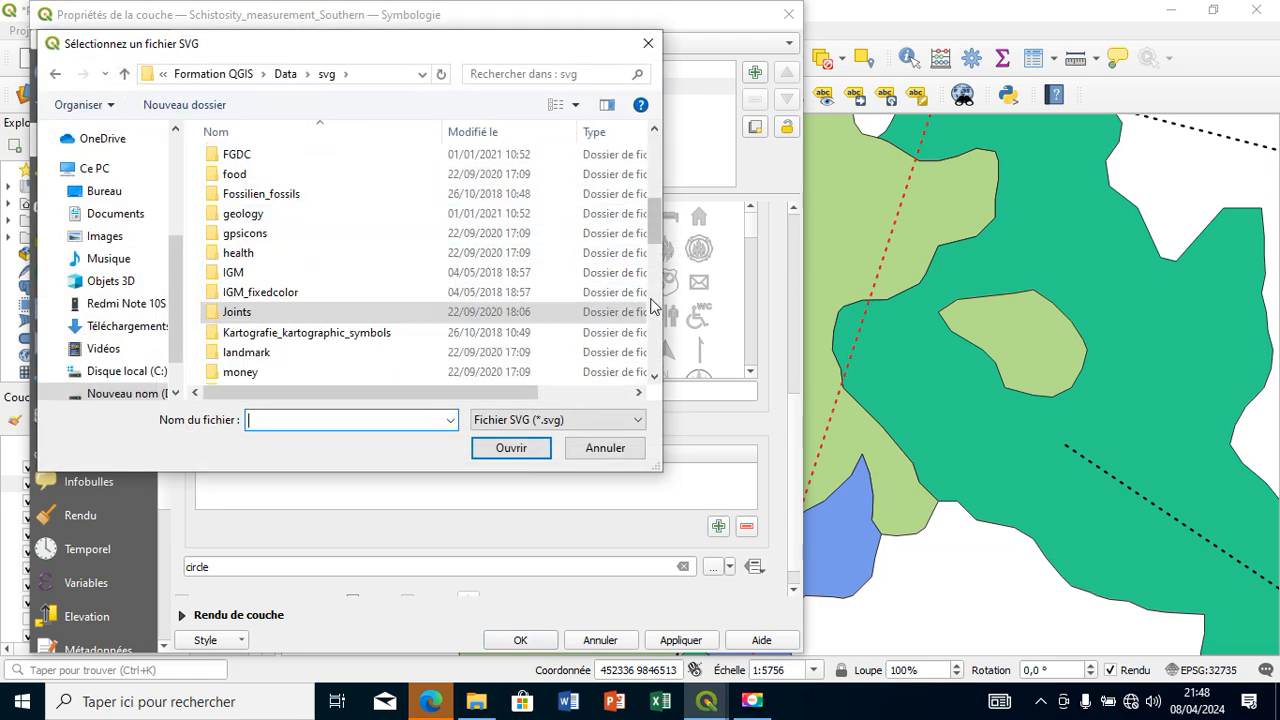
{"action": "scroll", "coordinate": [650, 303], "scroll_direction": "down", "scroll_amount": 4}
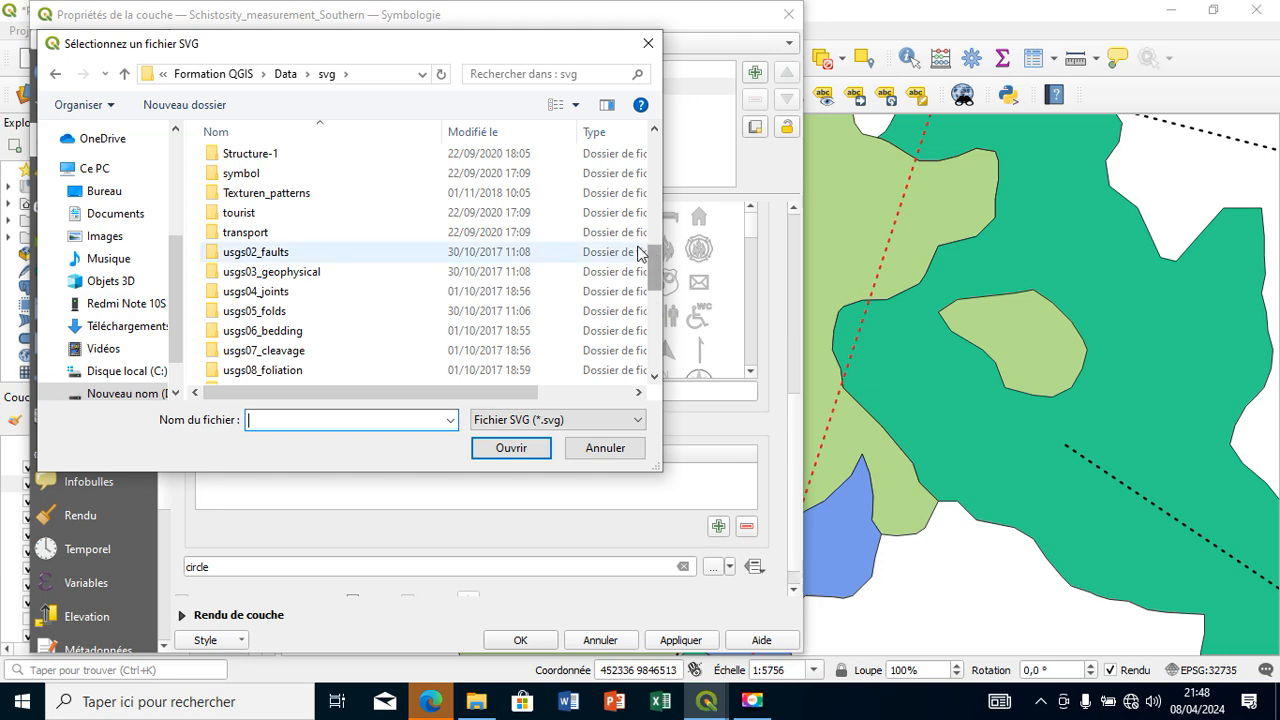
{"action": "double_click", "coordinate": [620, 352]}
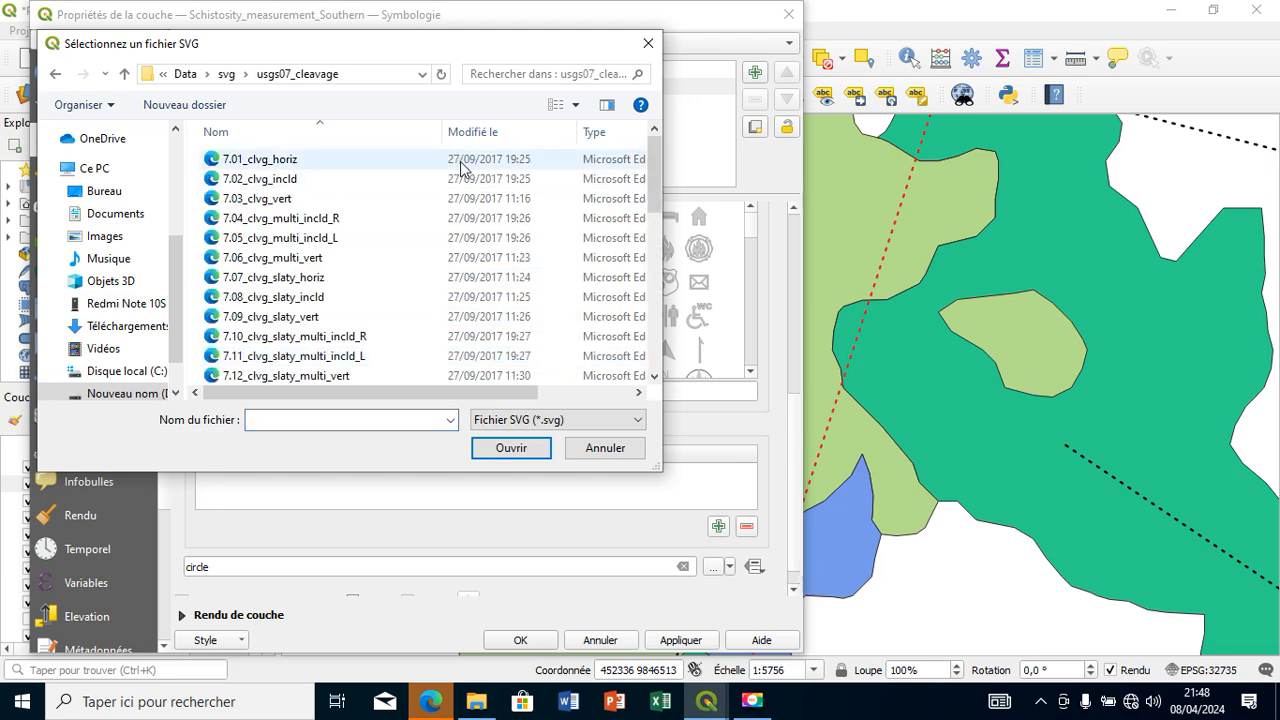
{"action": "left_click", "coordinate": [463, 186]}
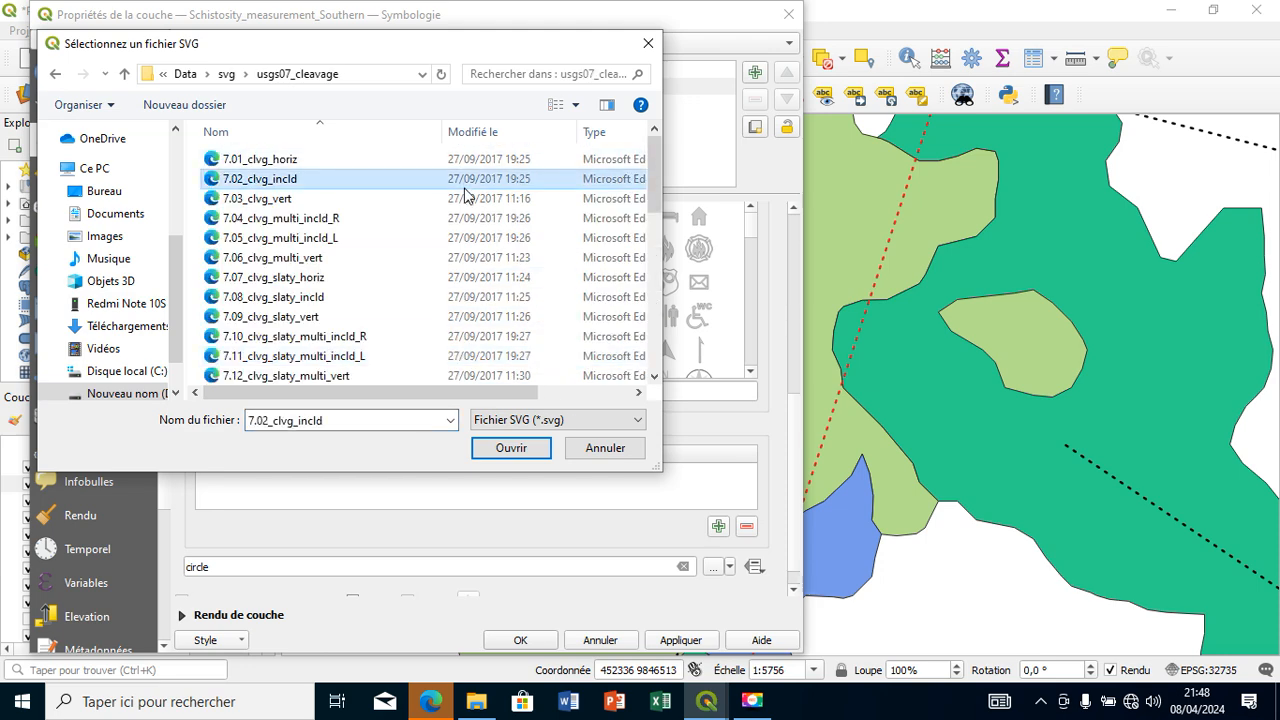
{"action": "left_click", "coordinate": [511, 449]}
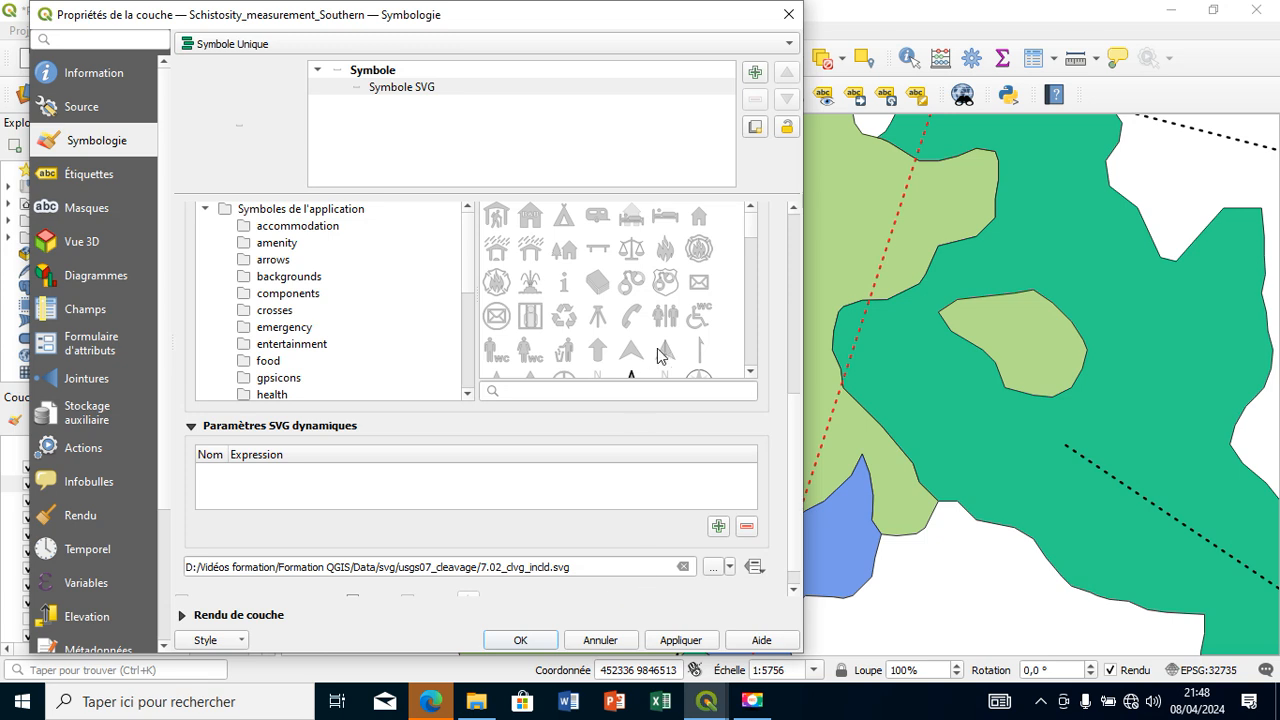
- Enlarge the southern schistosity marker to 6 mm wide and 6 mm high and apply the change
{"action": "scroll", "coordinate": [787, 297], "scroll_direction": "up", "scroll_amount": 5}
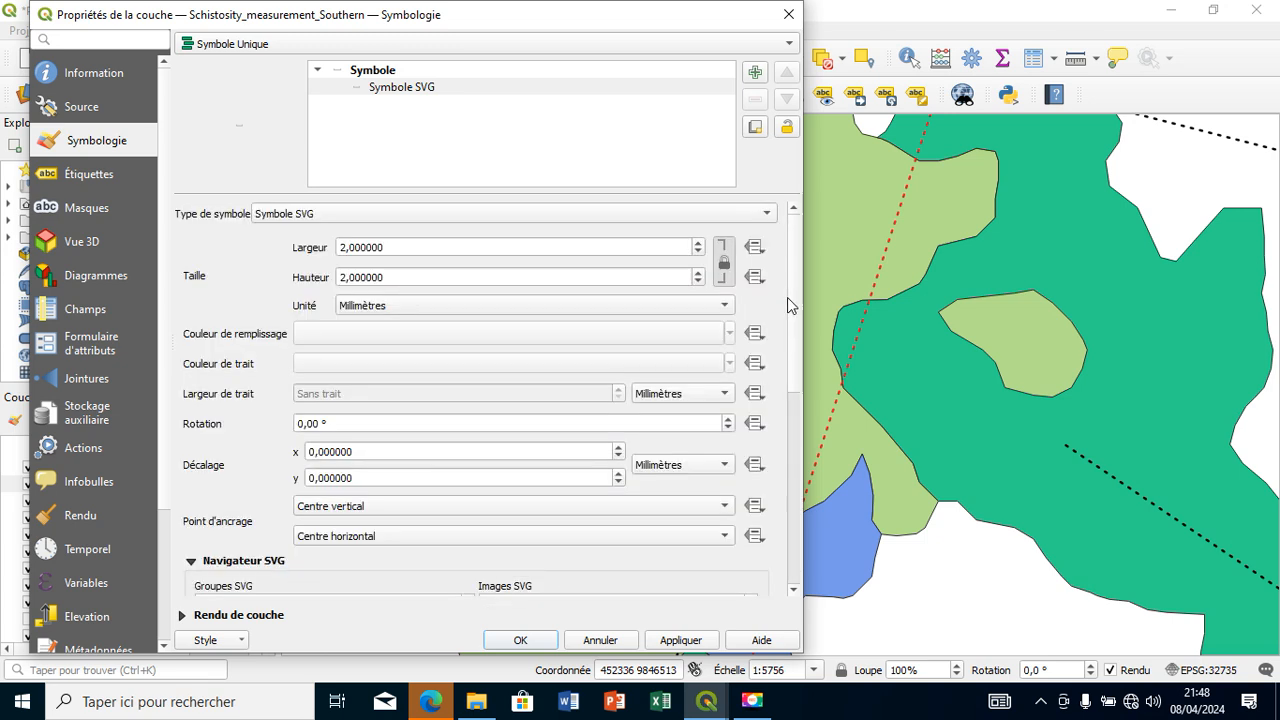
{"action": "triple_click", "coordinate": [699, 243]}
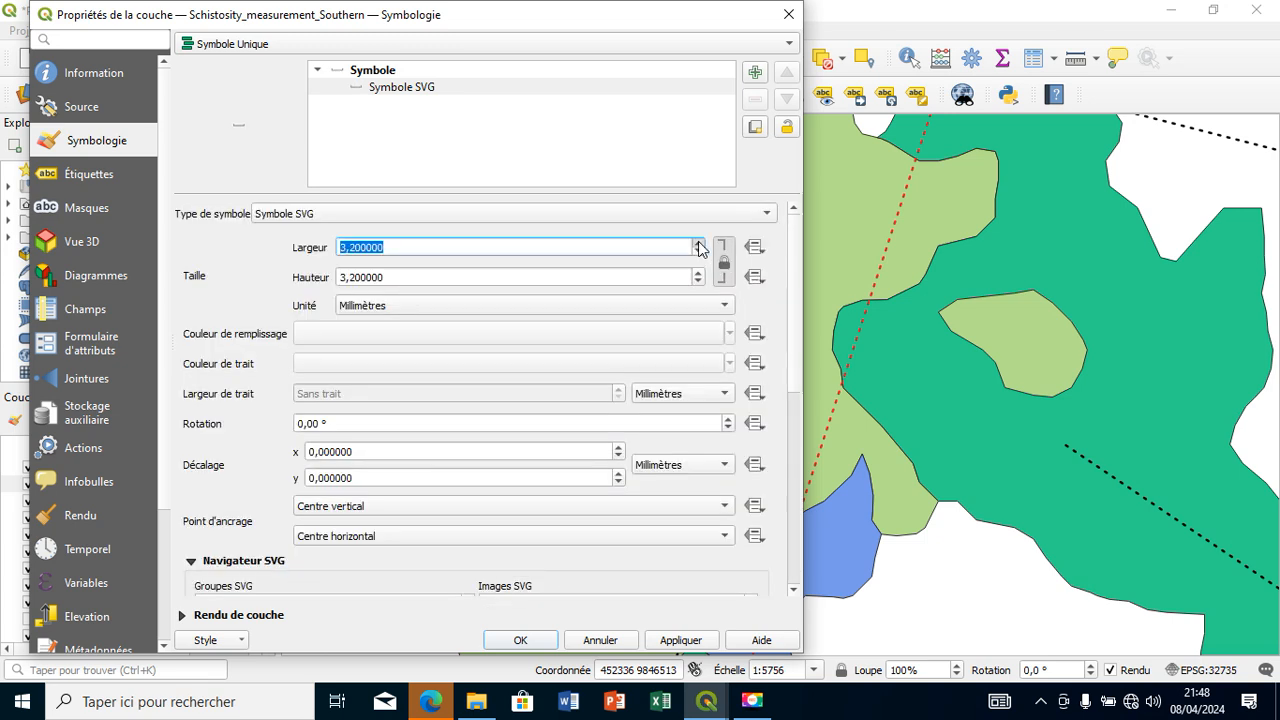
{"action": "triple_click", "coordinate": [699, 243]}
{"action": "double_click", "coordinate": [699, 243]}
{"action": "left_click", "coordinate": [680, 640]}
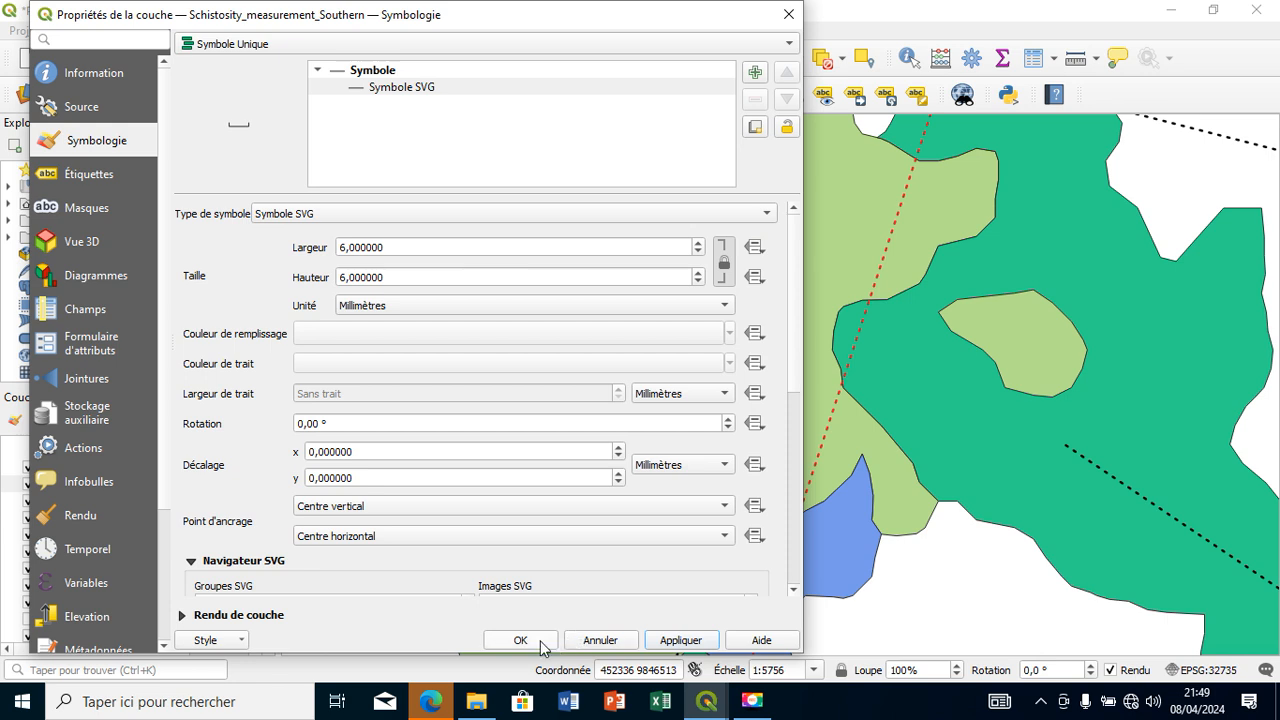
- Drive the southern schistosity marker's rotation from the STRIKE attribute field
{"action": "left_click", "coordinate": [754, 423]}
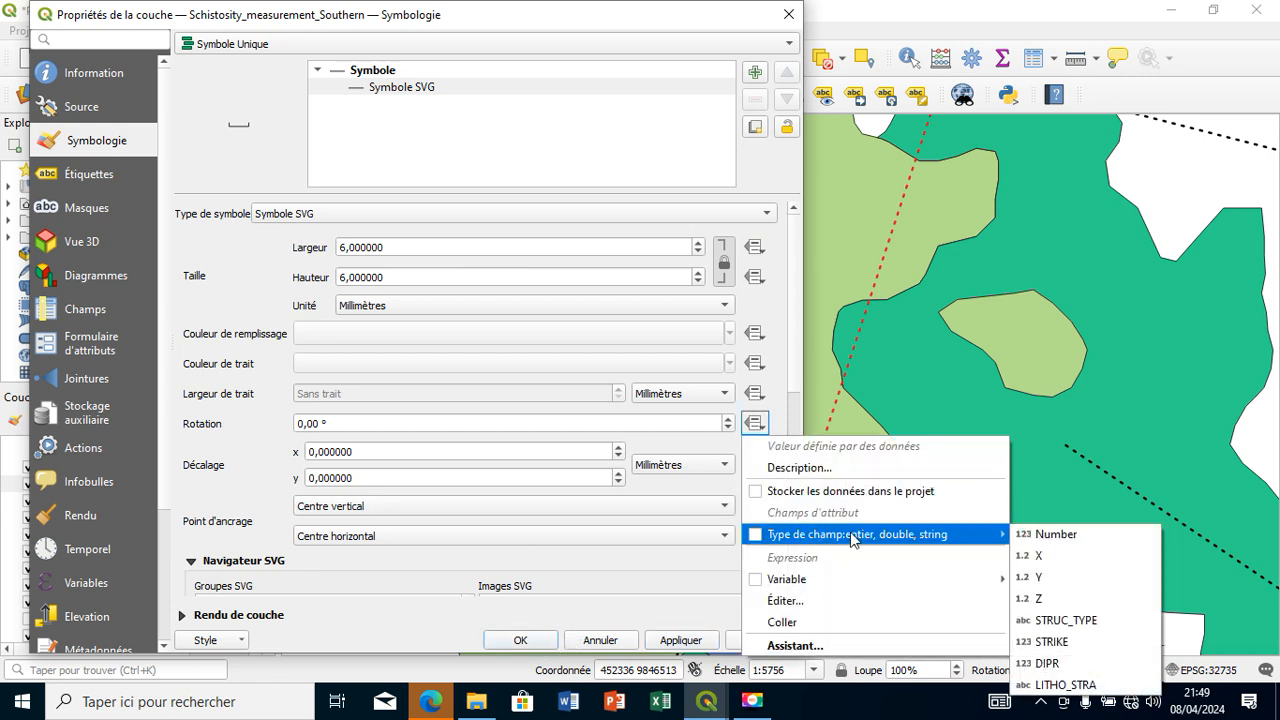
{"action": "mouse_move", "coordinate": [940, 545]}
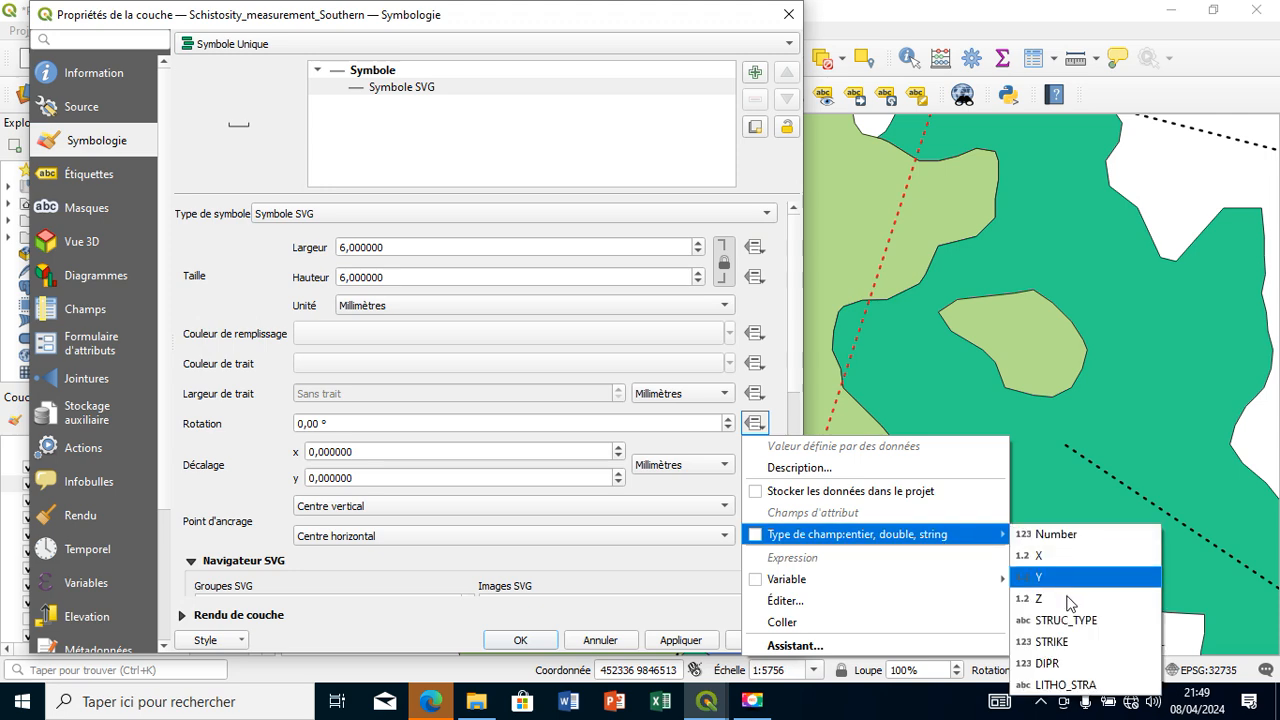
{"action": "left_click", "coordinate": [1066, 642]}
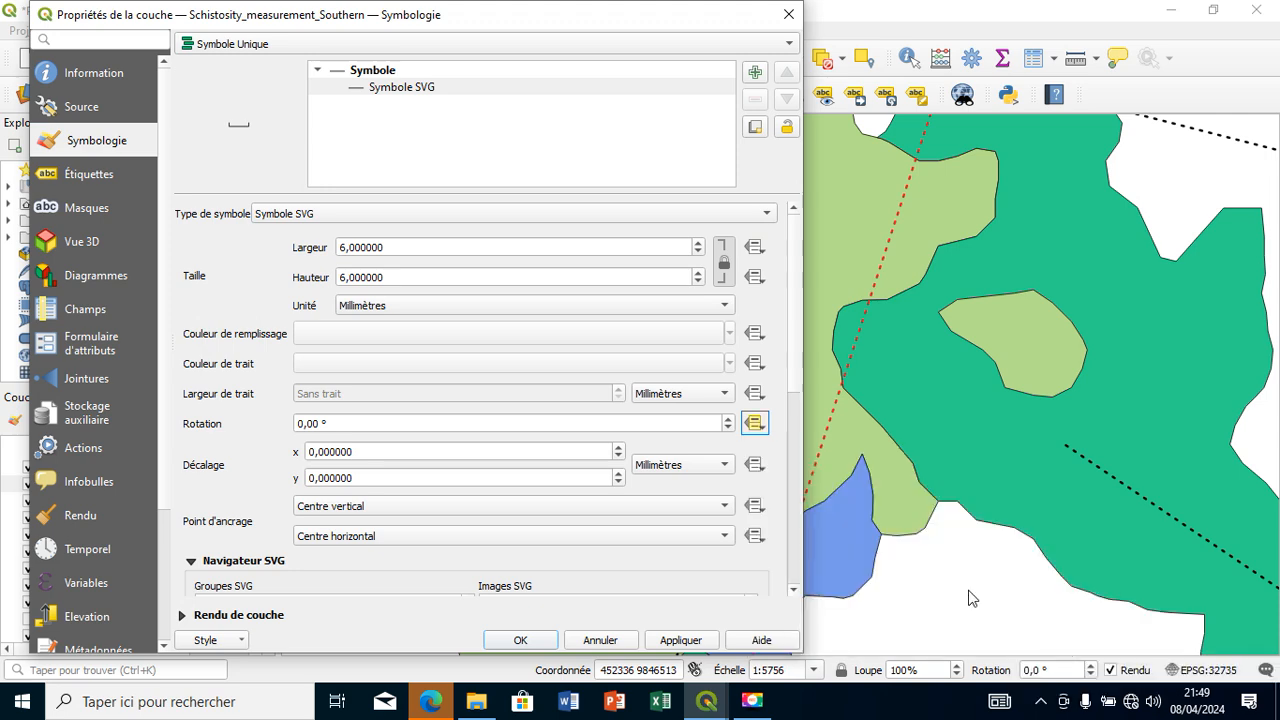
- Enable simple labels on Schistosity_measurement_Southern using the DIPR field, with the placement mode Autour du Point
{"action": "left_click", "coordinate": [102, 180]}
{"action": "left_click", "coordinate": [300, 44]}
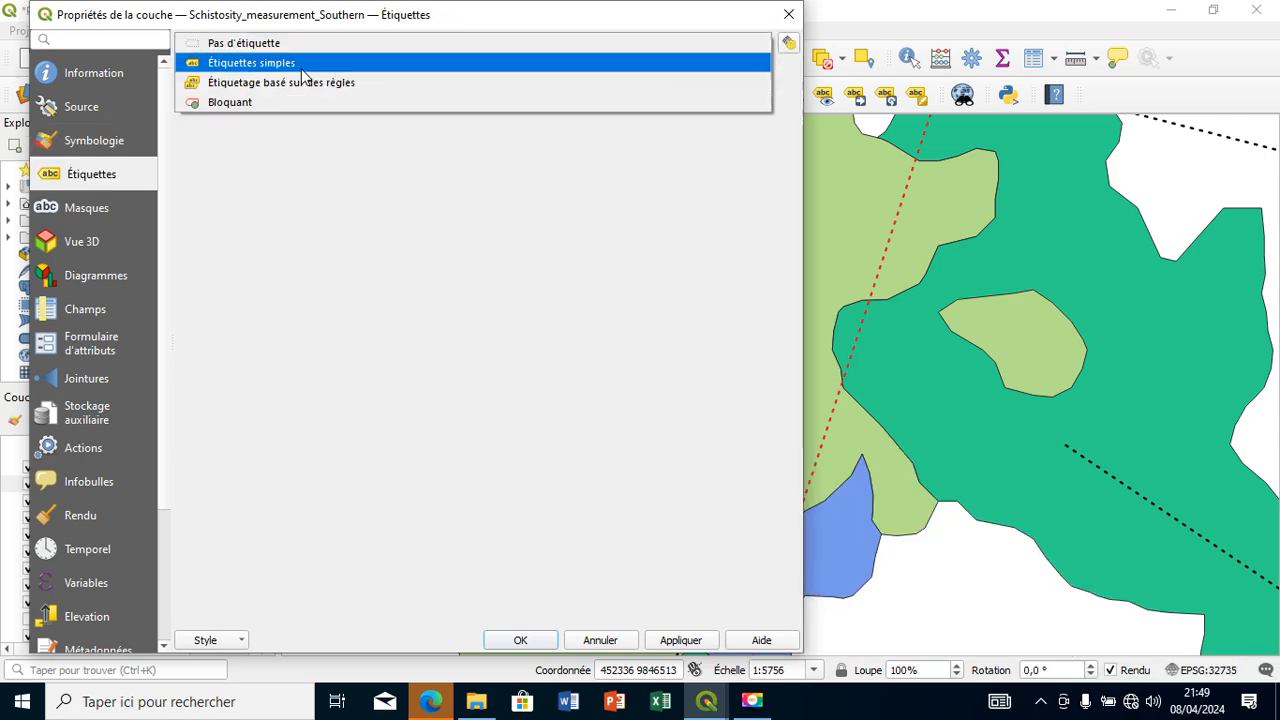
{"action": "left_click", "coordinate": [300, 63]}
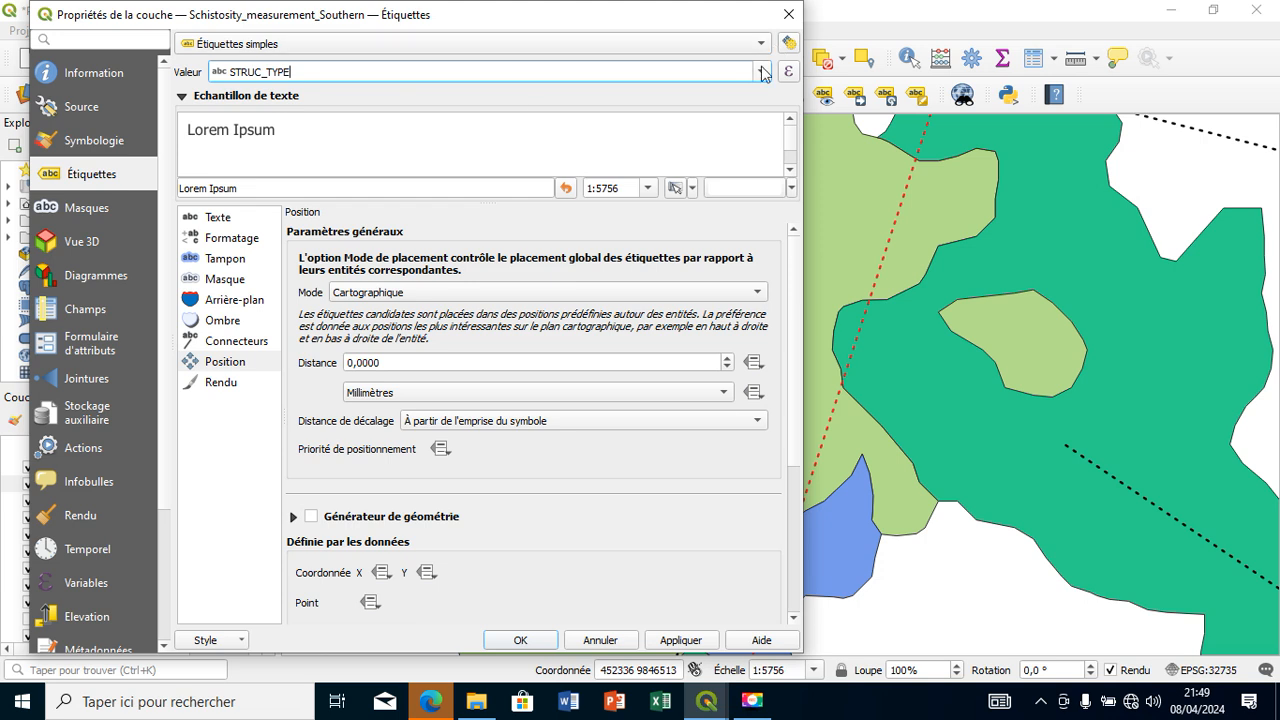
{"action": "left_click", "coordinate": [762, 72]}
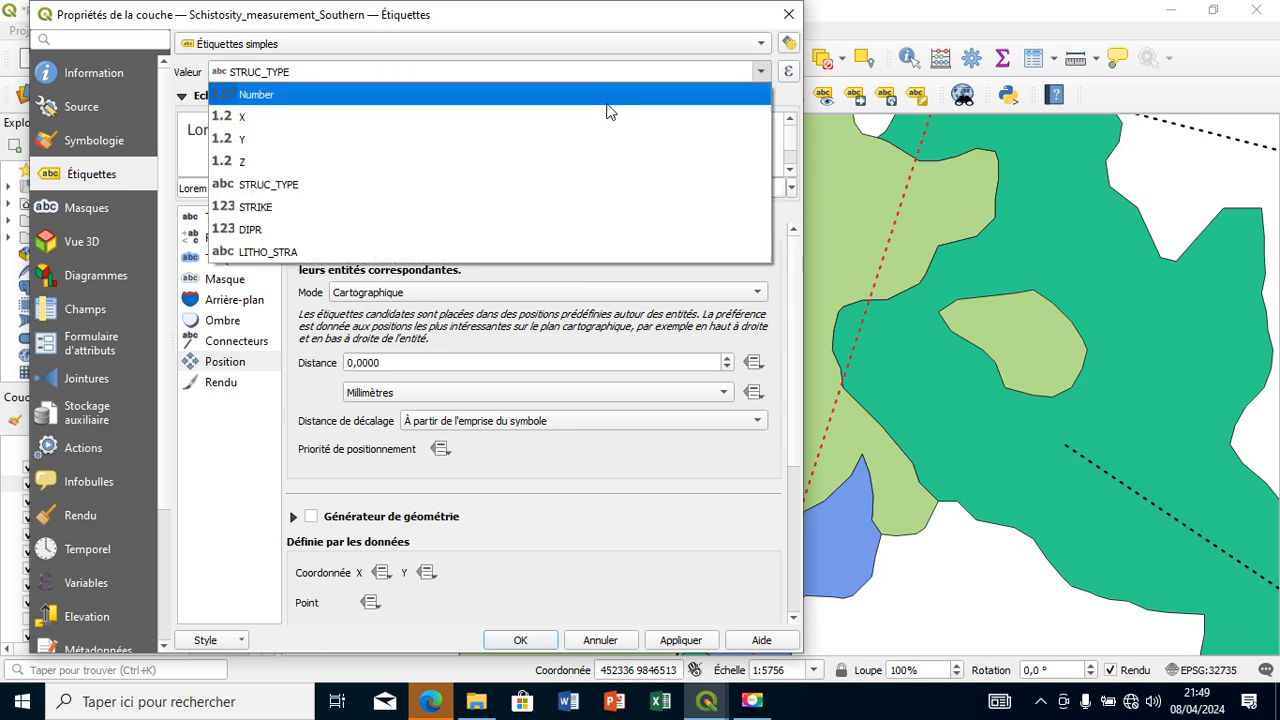
{"action": "left_click", "coordinate": [555, 228]}
{"action": "left_click", "coordinate": [651, 294]}
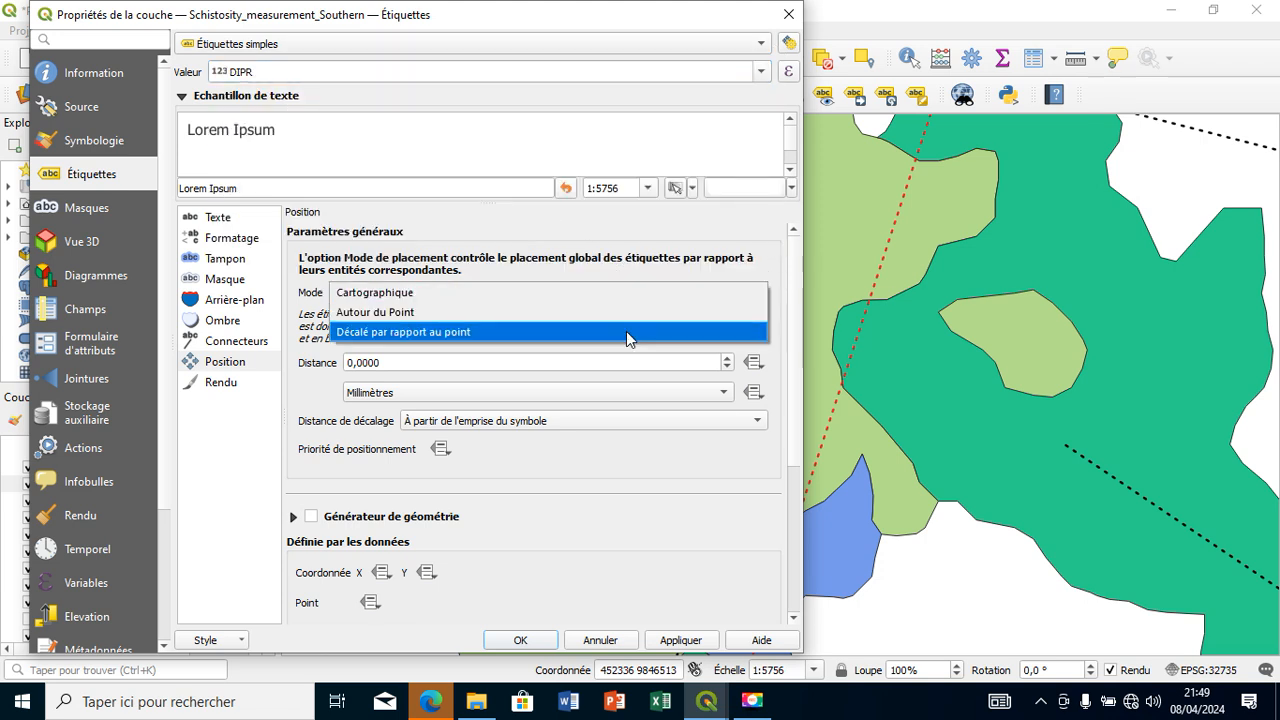
{"action": "left_click", "coordinate": [595, 314]}
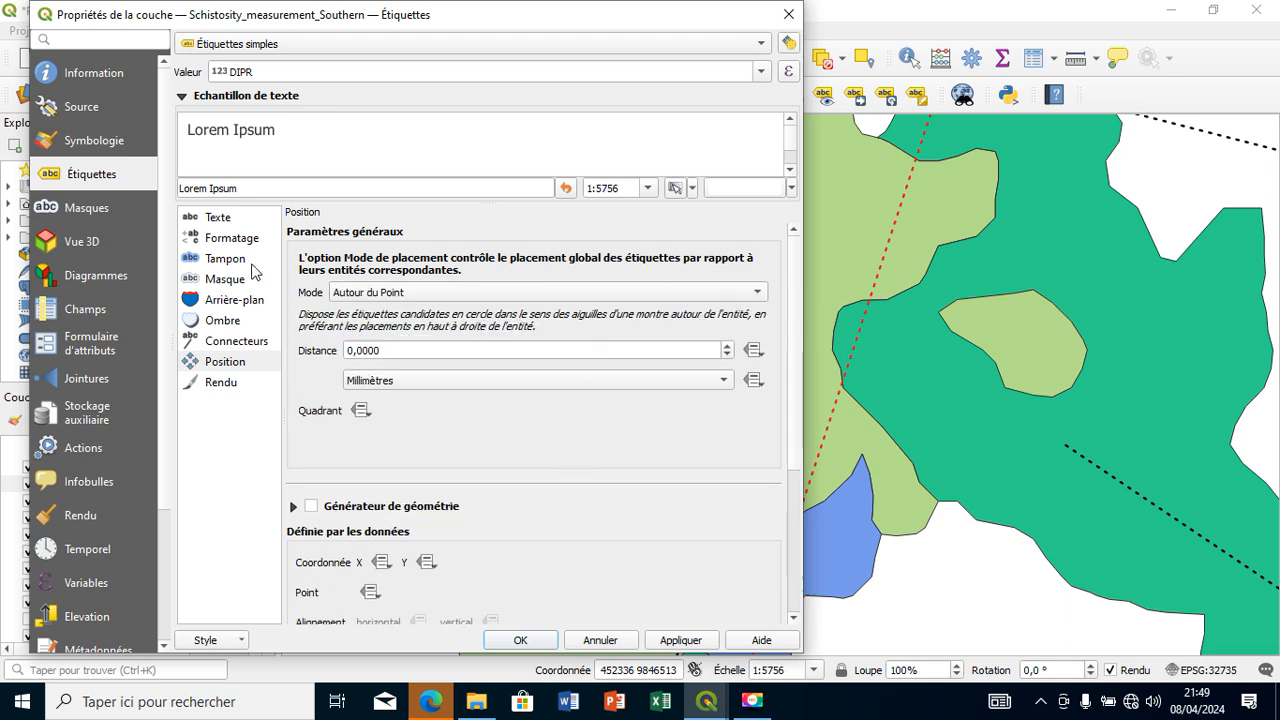
- Format the southern schistosity labels in Arial Black at 5 points and accept the layer properties
{"action": "left_click", "coordinate": [241, 216]}
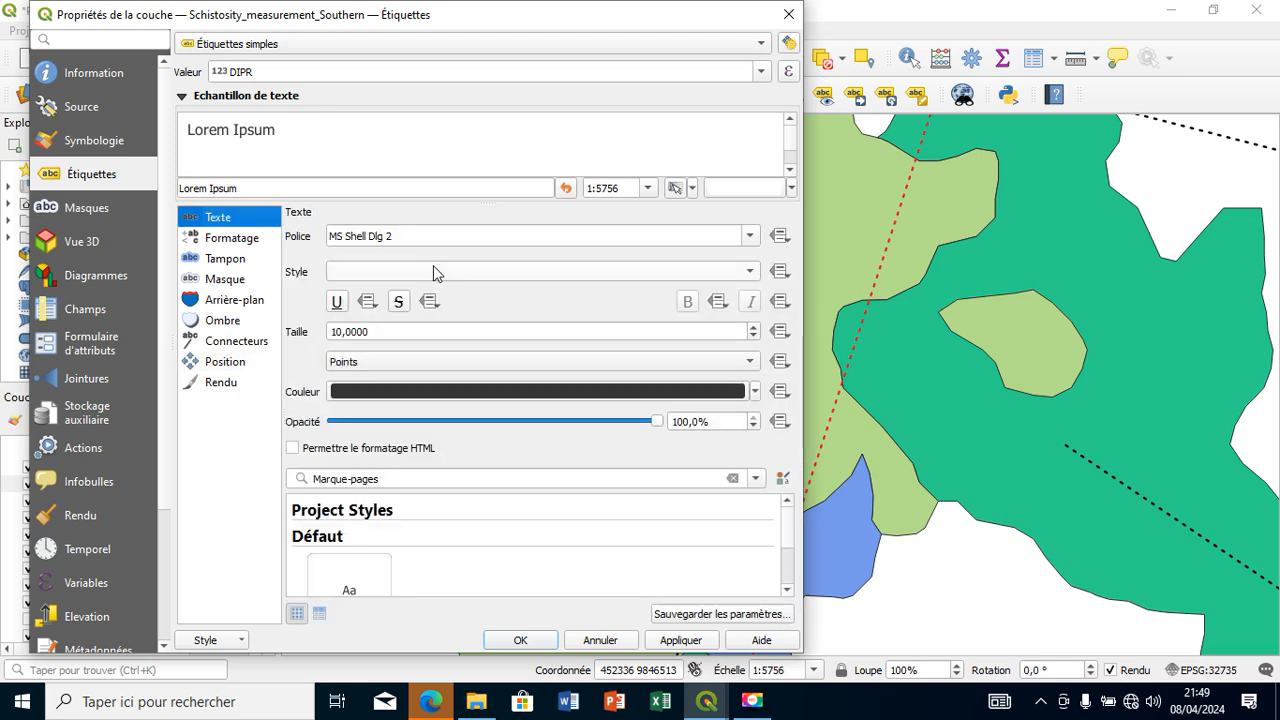
{"action": "left_click", "coordinate": [750, 238]}
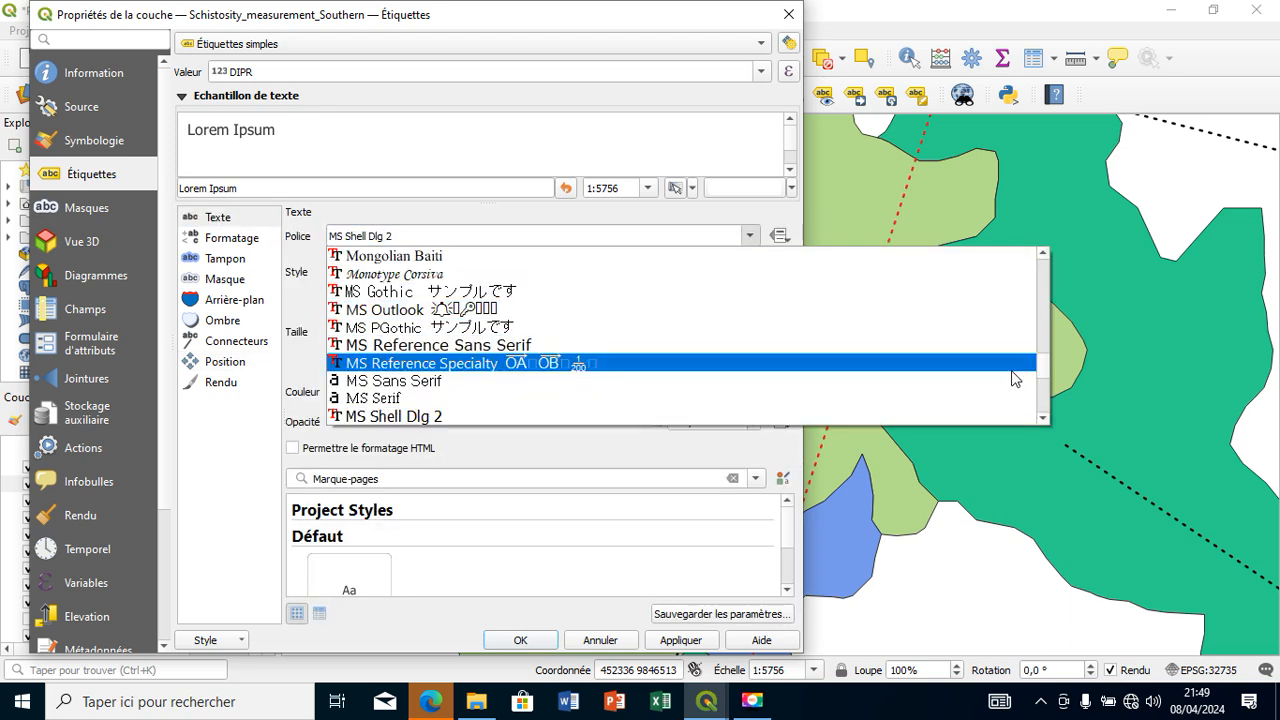
{"action": "left_click_drag", "start_coordinate": [1040, 371], "coordinate": [976, 227]}
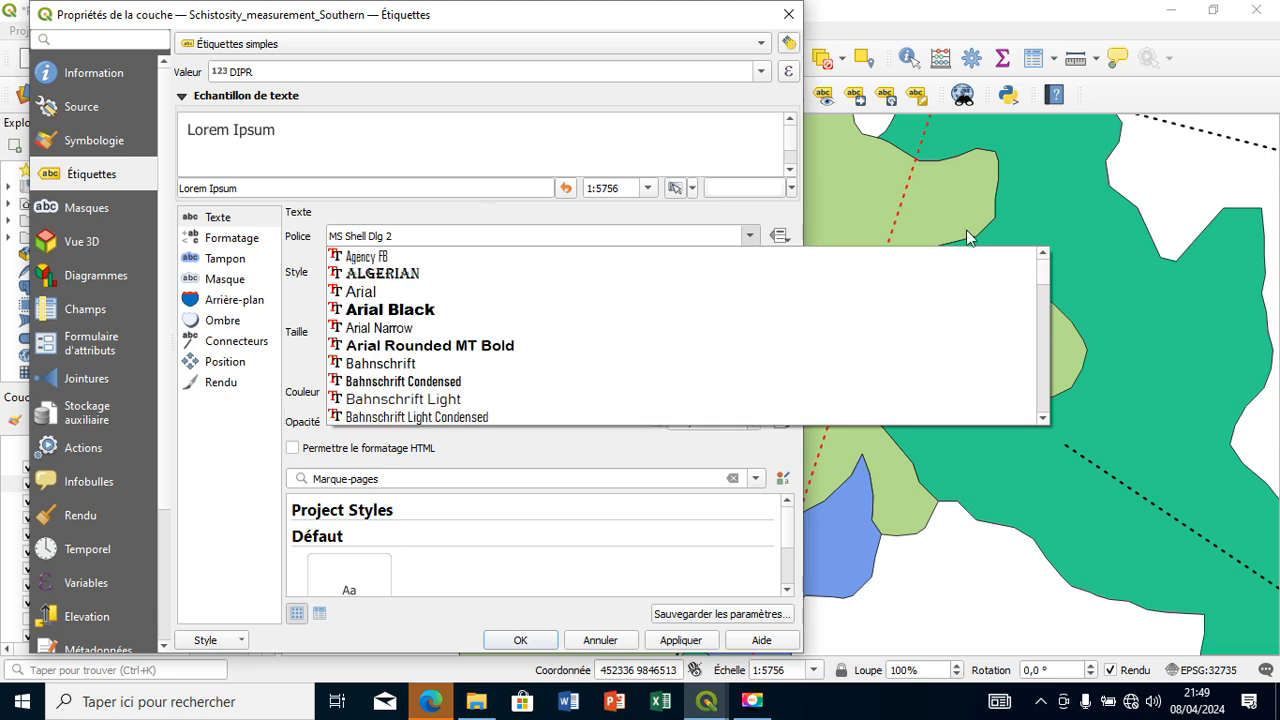
{"action": "left_click", "coordinate": [921, 311]}
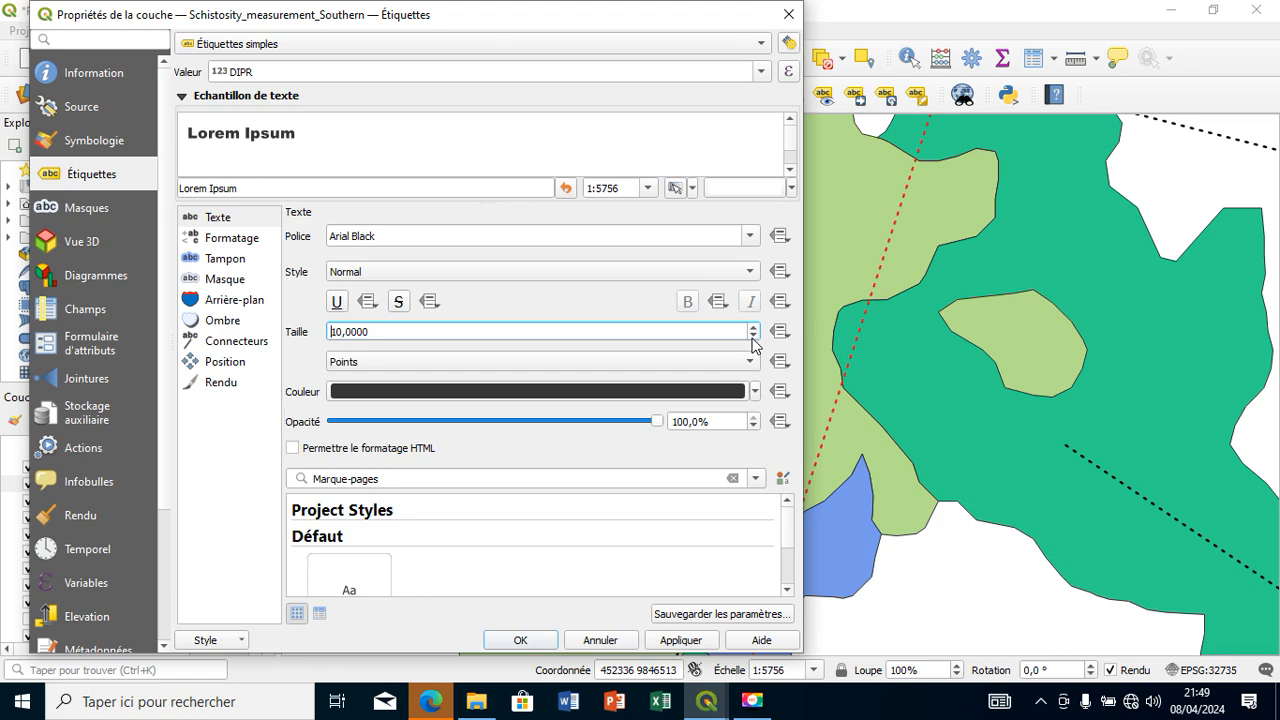
{"action": "scroll", "coordinate": [753, 338], "scroll_direction": "down", "scroll_amount": 5}
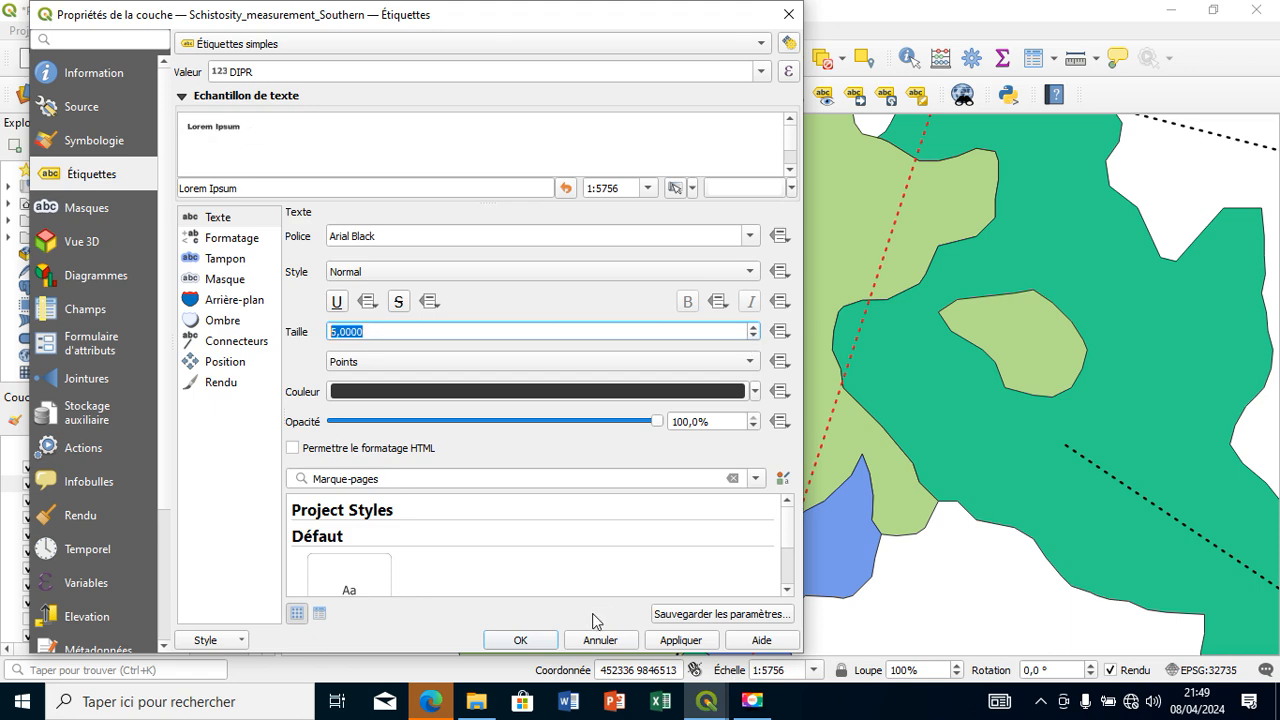
{"action": "left_click", "coordinate": [546, 639]}
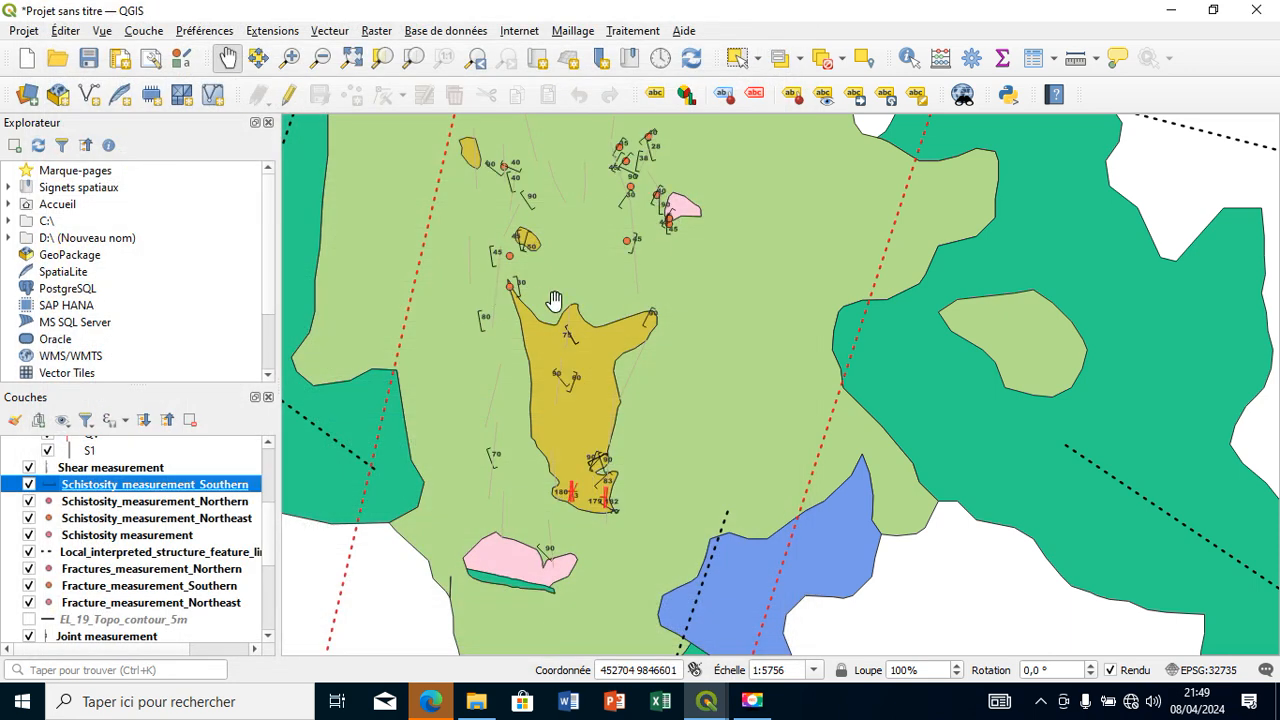
- Examine the schistosity symbols and dip labels across the southern, central and northeastern parts of the geological map
{"action": "left_click_drag", "start_coordinate": [689, 489], "coordinate": [606, 614]}
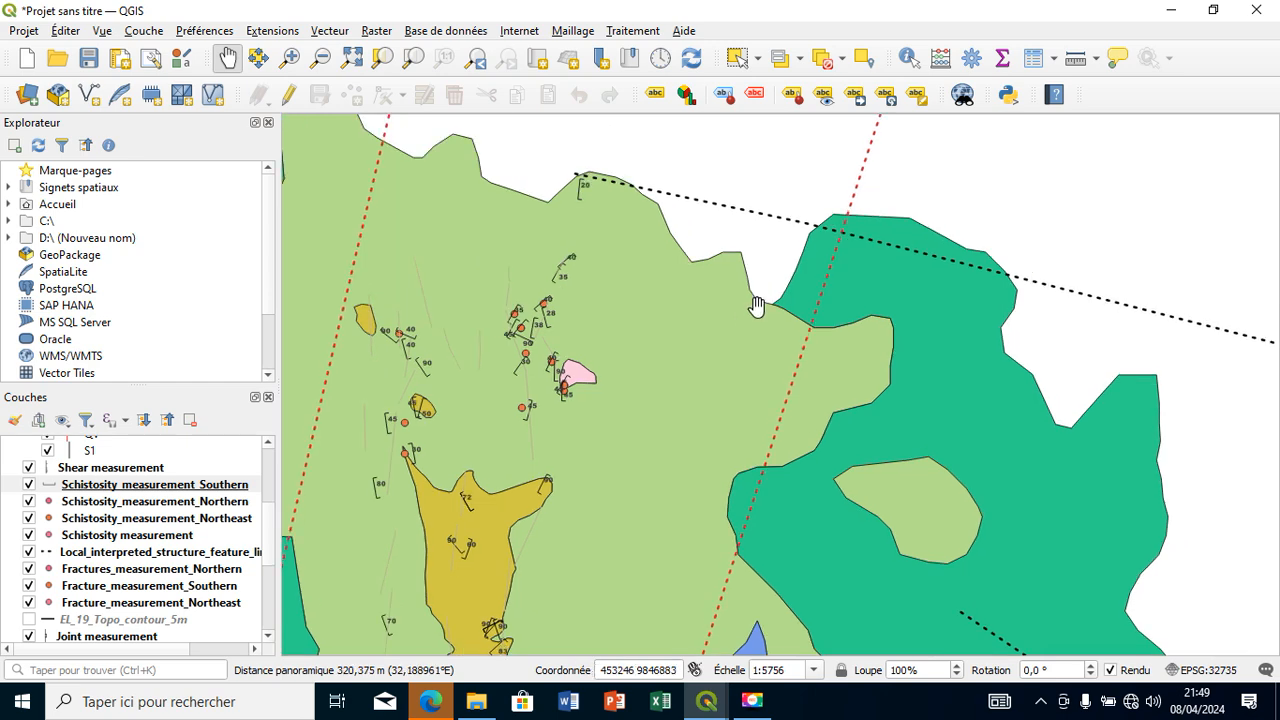
{"action": "left_click_drag", "start_coordinate": [757, 306], "coordinate": [671, 127]}
{"action": "left_click_drag", "start_coordinate": [635, 206], "coordinate": [652, 439]}
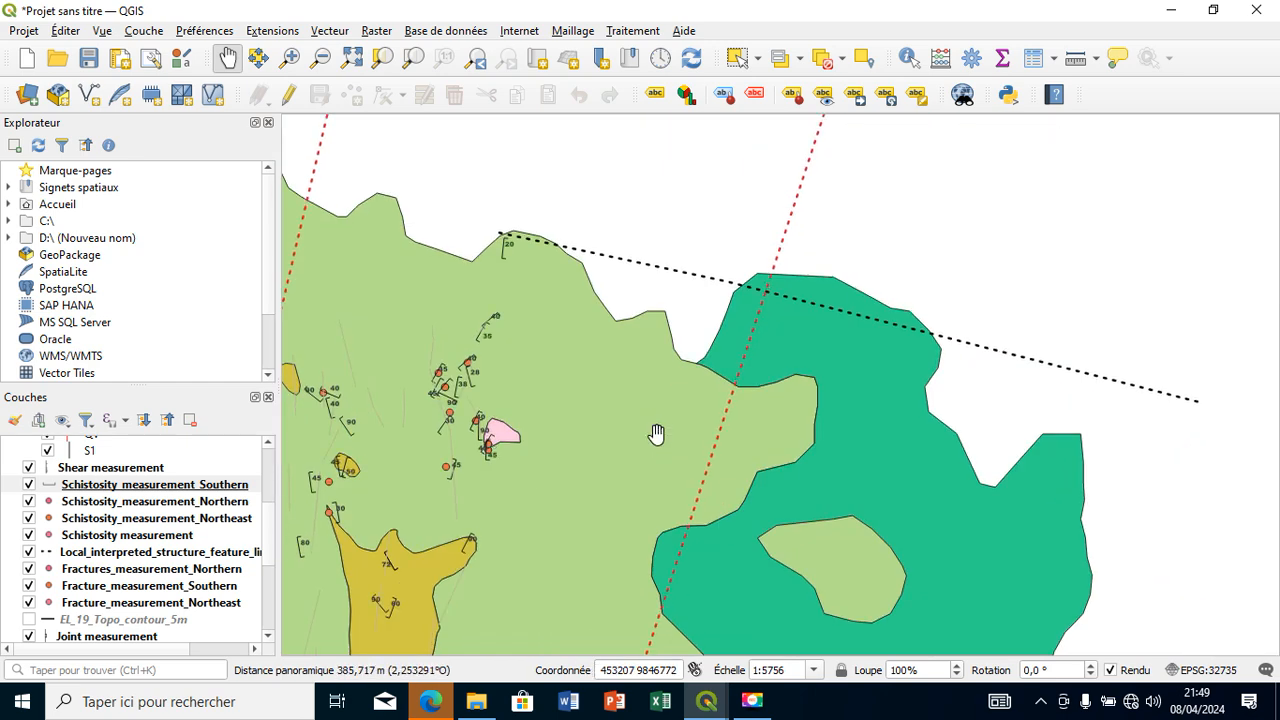
{"action": "left_click_drag", "start_coordinate": [662, 354], "coordinate": [560, 456]}
{"action": "left_click_drag", "start_coordinate": [675, 322], "coordinate": [527, 447]}
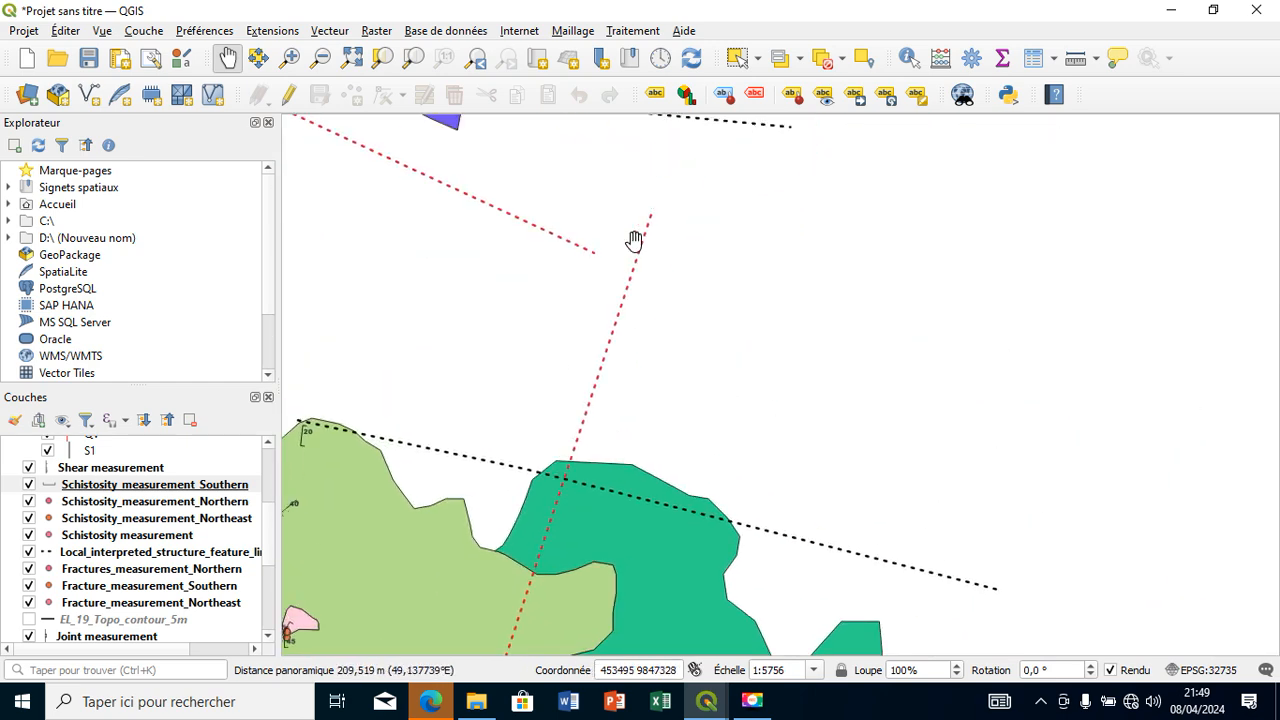
{"action": "left_click_drag", "start_coordinate": [632, 240], "coordinate": [837, 579]}
{"action": "left_click_drag", "start_coordinate": [706, 360], "coordinate": [849, 522]}
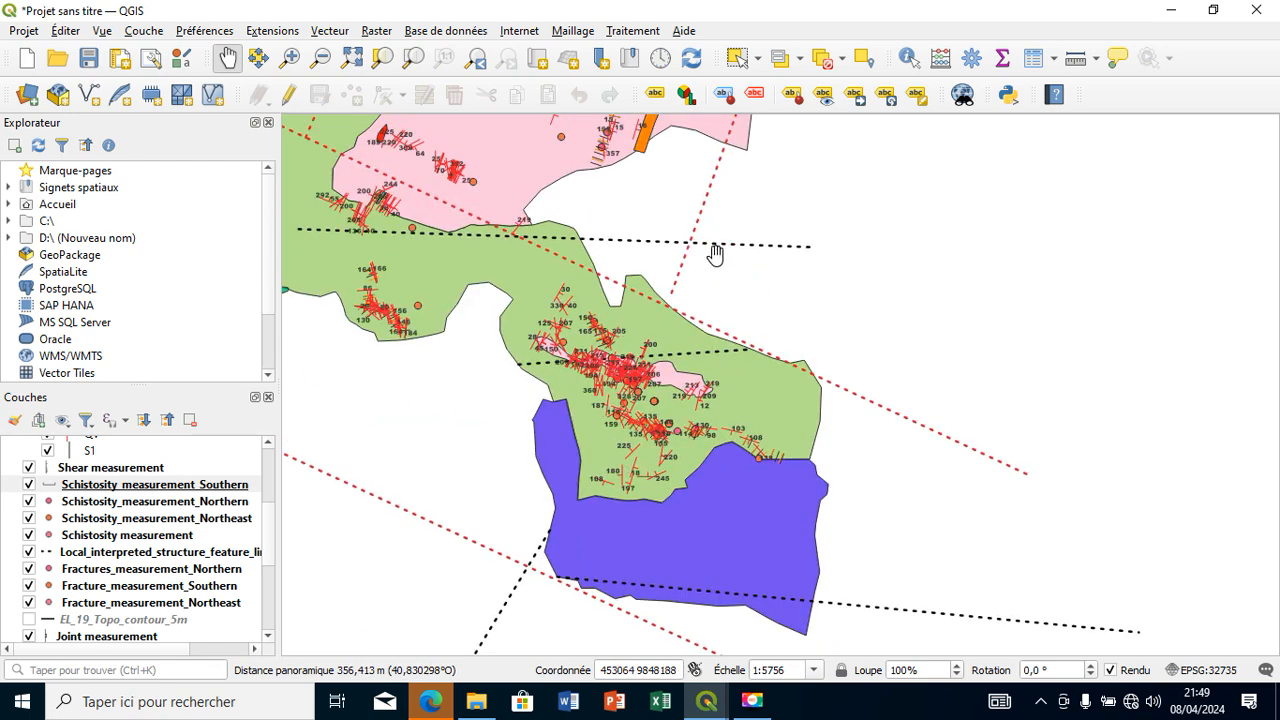
{"action": "left_click_drag", "start_coordinate": [714, 251], "coordinate": [925, 638]}
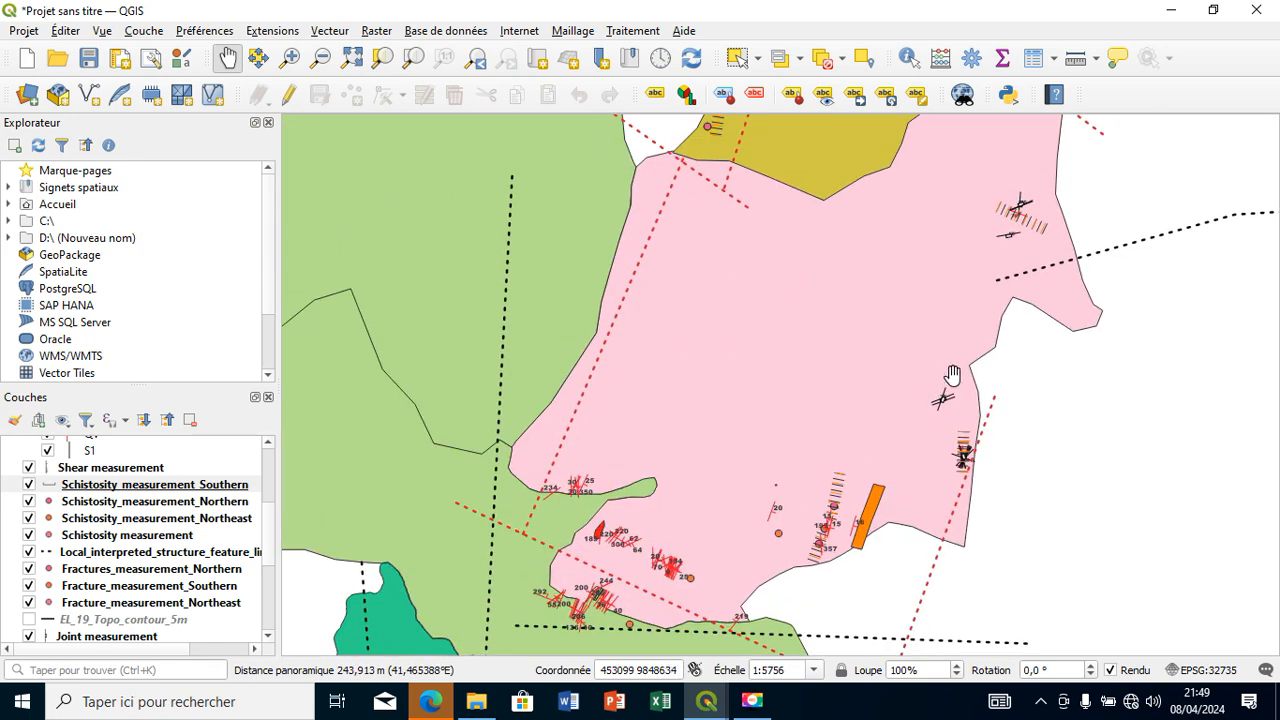
{"action": "left_click_drag", "start_coordinate": [951, 374], "coordinate": [910, 611]}
{"action": "left_click_drag", "start_coordinate": [922, 414], "coordinate": [872, 563]}
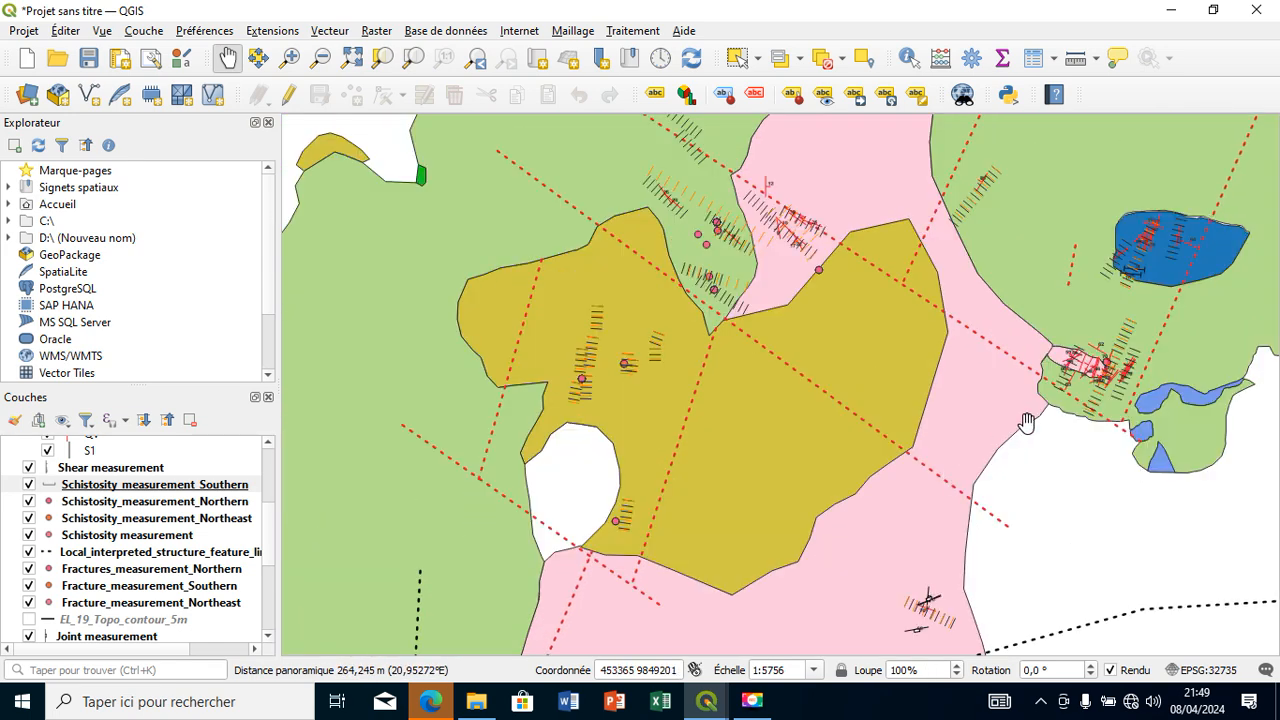
{"action": "left_click_drag", "start_coordinate": [1026, 423], "coordinate": [866, 600]}
{"action": "left_click_drag", "start_coordinate": [1077, 456], "coordinate": [748, 506]}
{"action": "left_click_drag", "start_coordinate": [760, 299], "coordinate": [817, 234]}
{"action": "left_click_drag", "start_coordinate": [716, 396], "coordinate": [807, 209]}
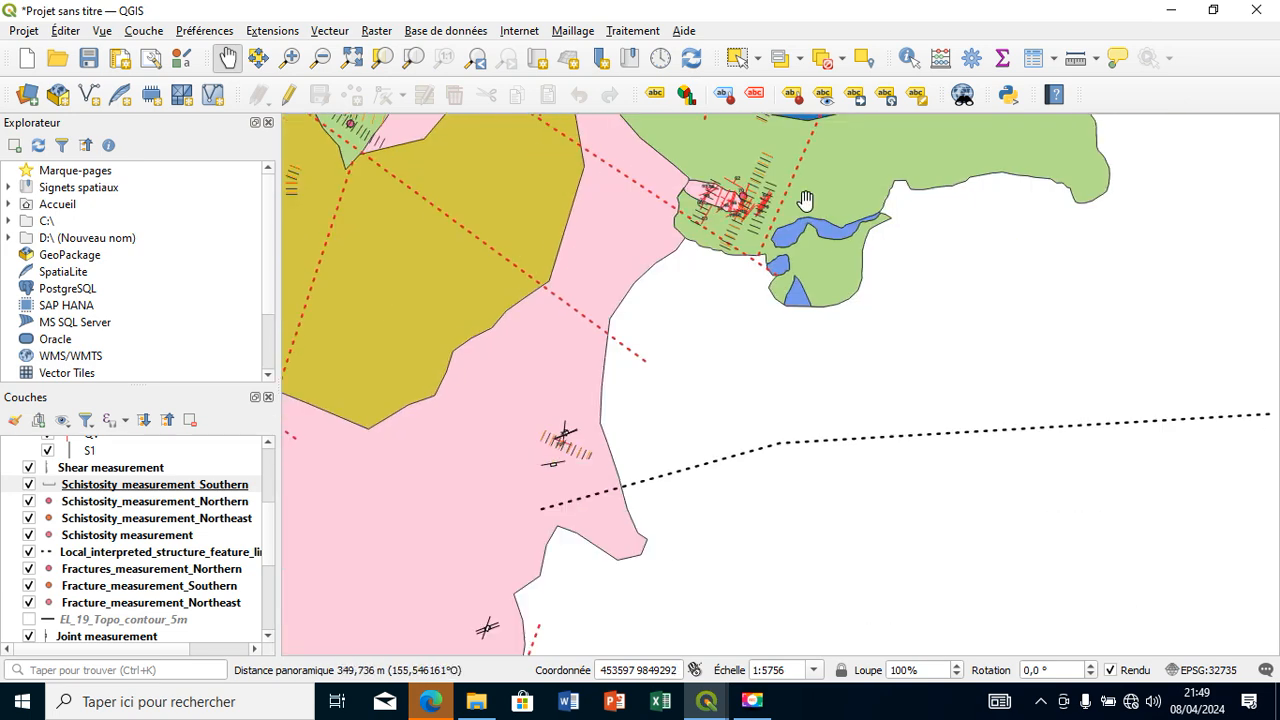
{"action": "left_click_drag", "start_coordinate": [735, 404], "coordinate": [871, 180]}
{"action": "left_click_drag", "start_coordinate": [778, 313], "coordinate": [949, 240]}
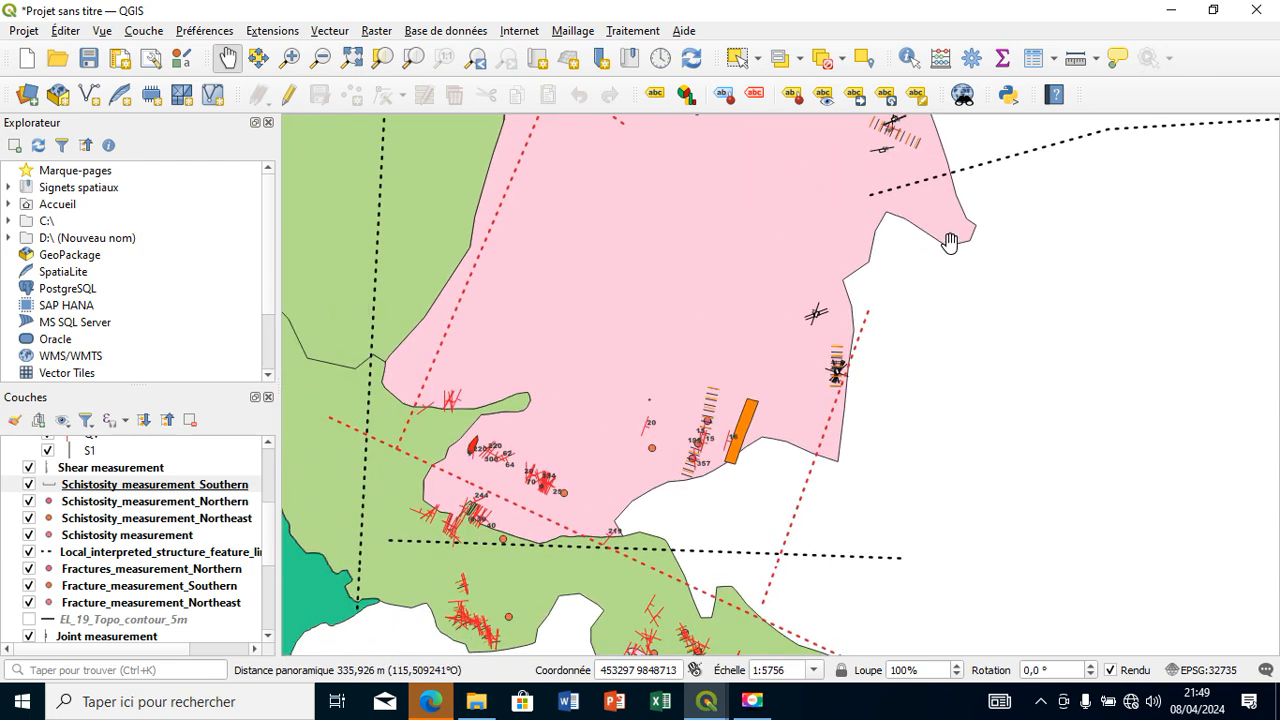
{"action": "left_click_drag", "start_coordinate": [931, 386], "coordinate": [953, 301]}
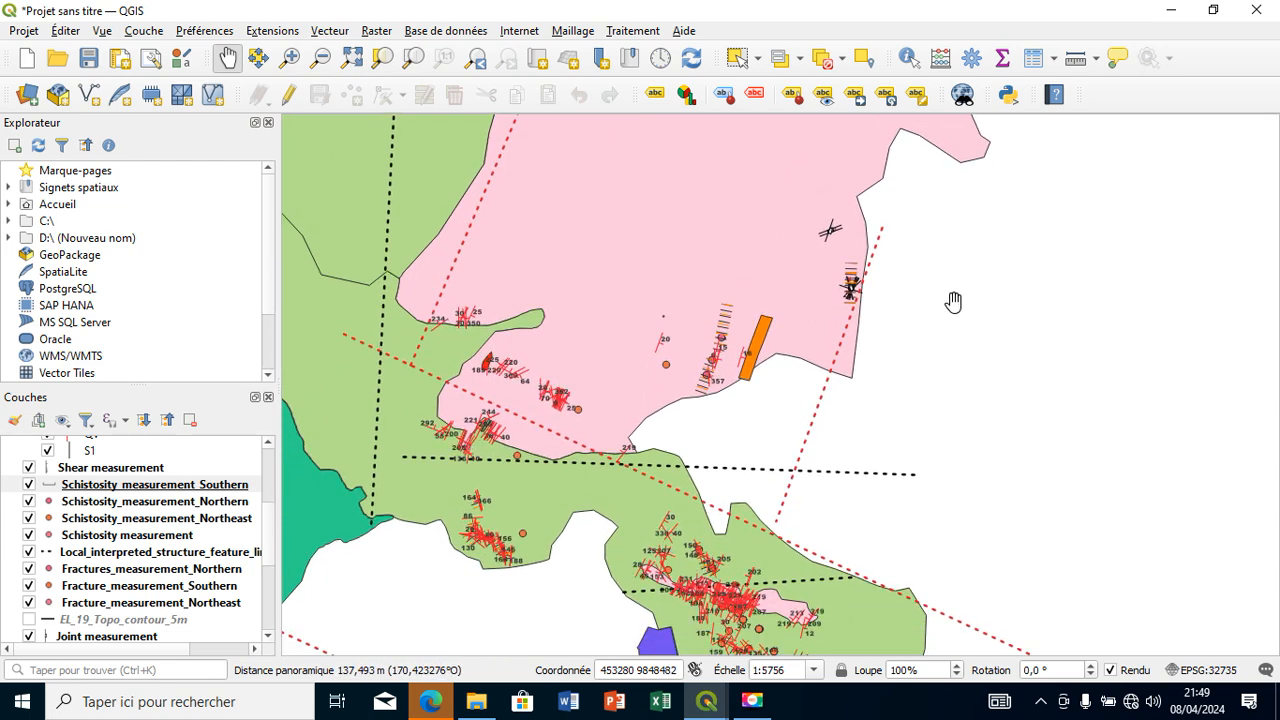
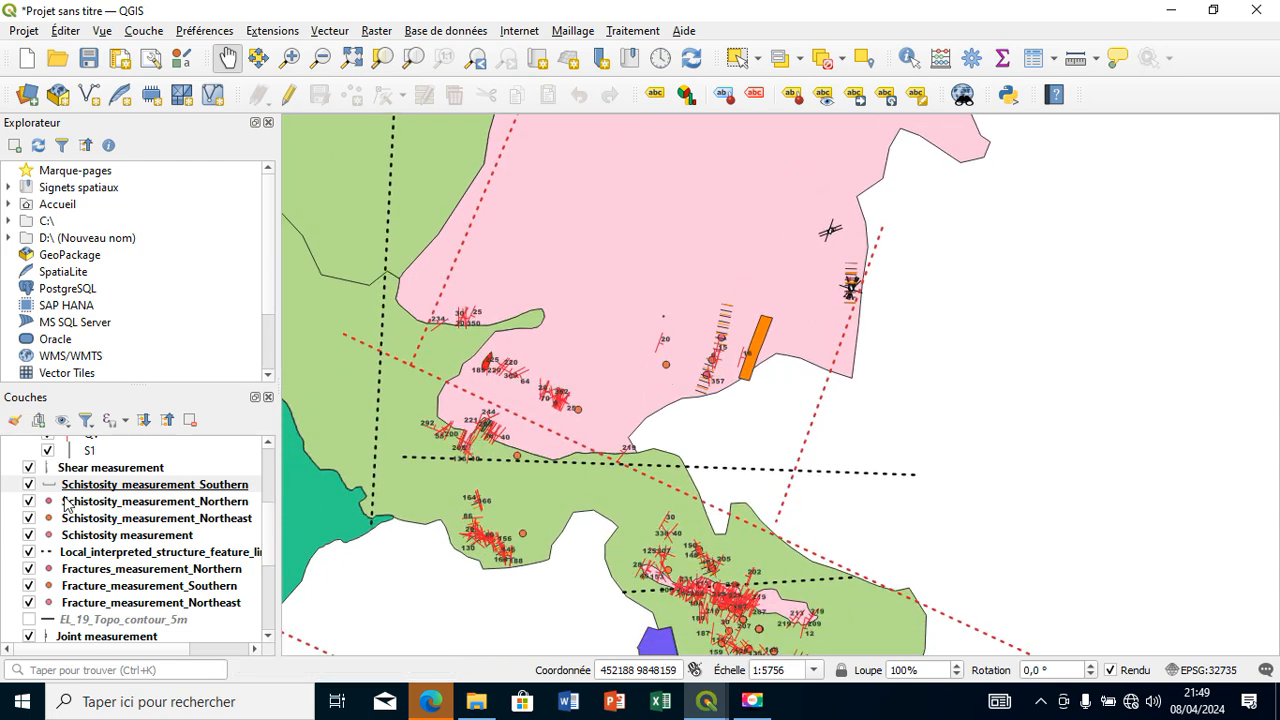
- Open the Fracture_measurement_Southern layer's properties and enable simple labels
{"action": "left_click", "coordinate": [49, 591]}
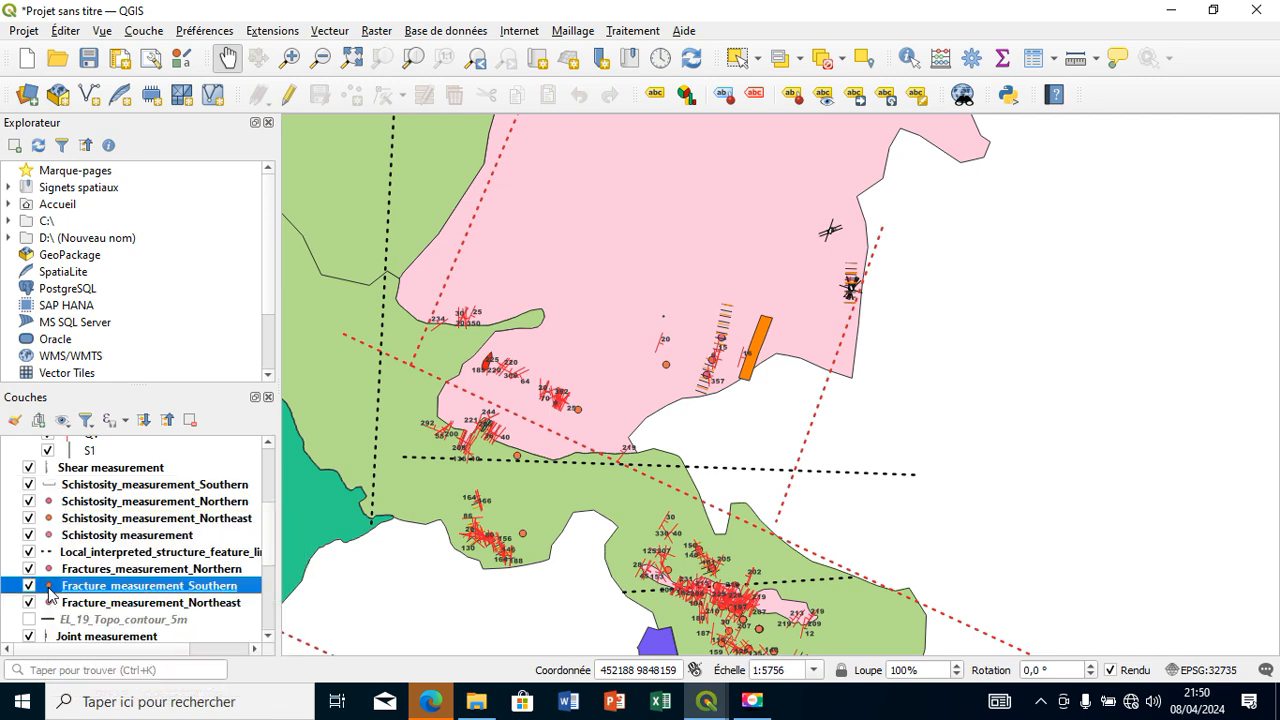
{"action": "double_click", "coordinate": [49, 591]}
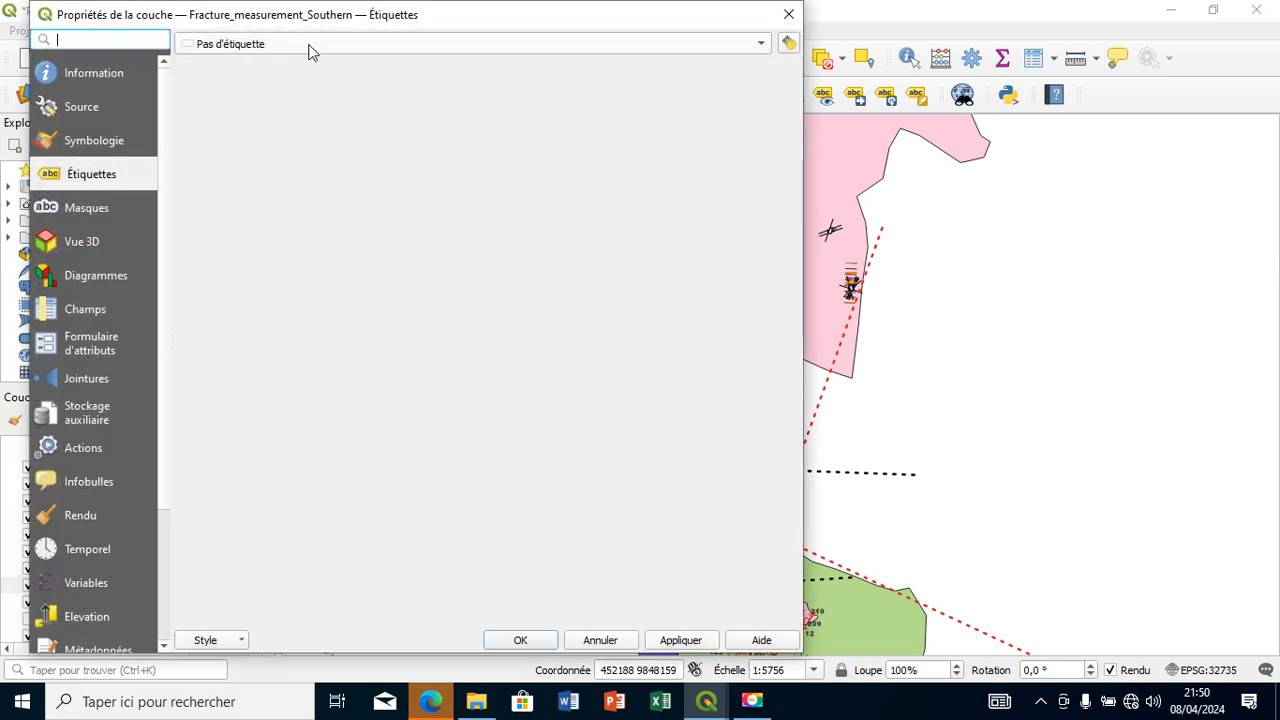
{"action": "left_click", "coordinate": [309, 46]}
{"action": "left_click", "coordinate": [309, 64]}
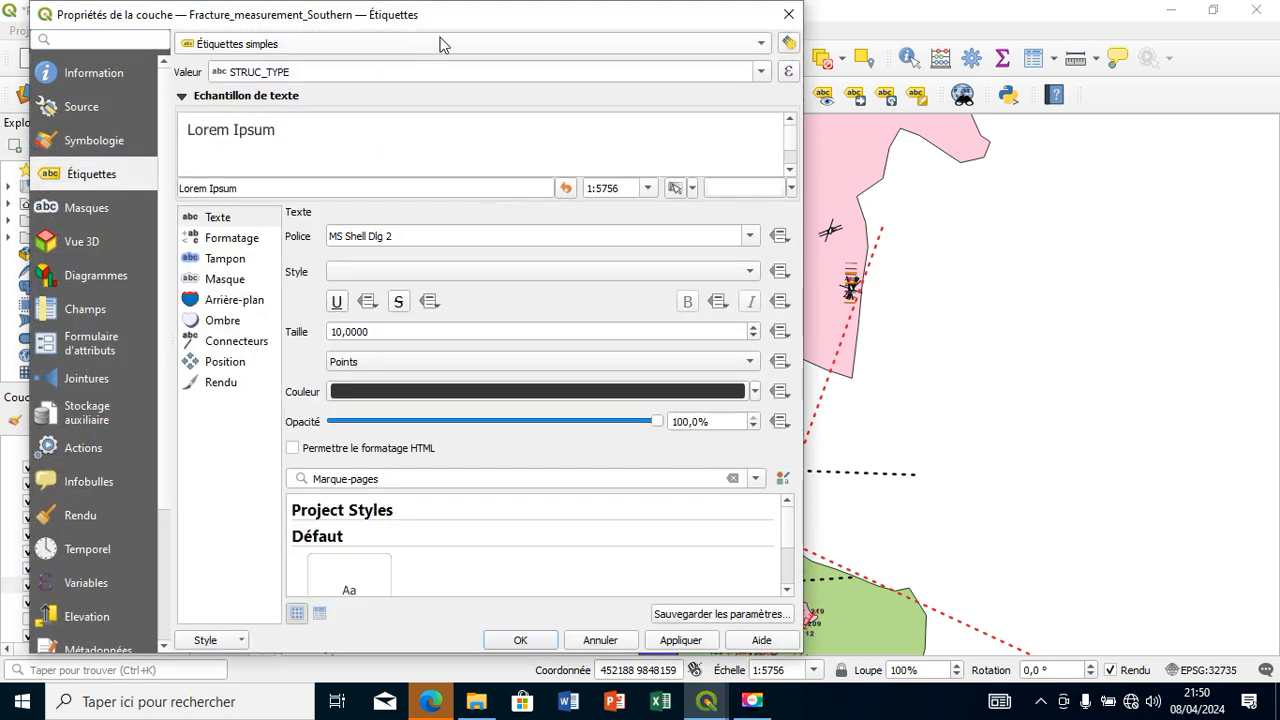
- Change the southern fracture layer's marker type from a simple marker to Symbole SVG
{"action": "left_click", "coordinate": [100, 140]}
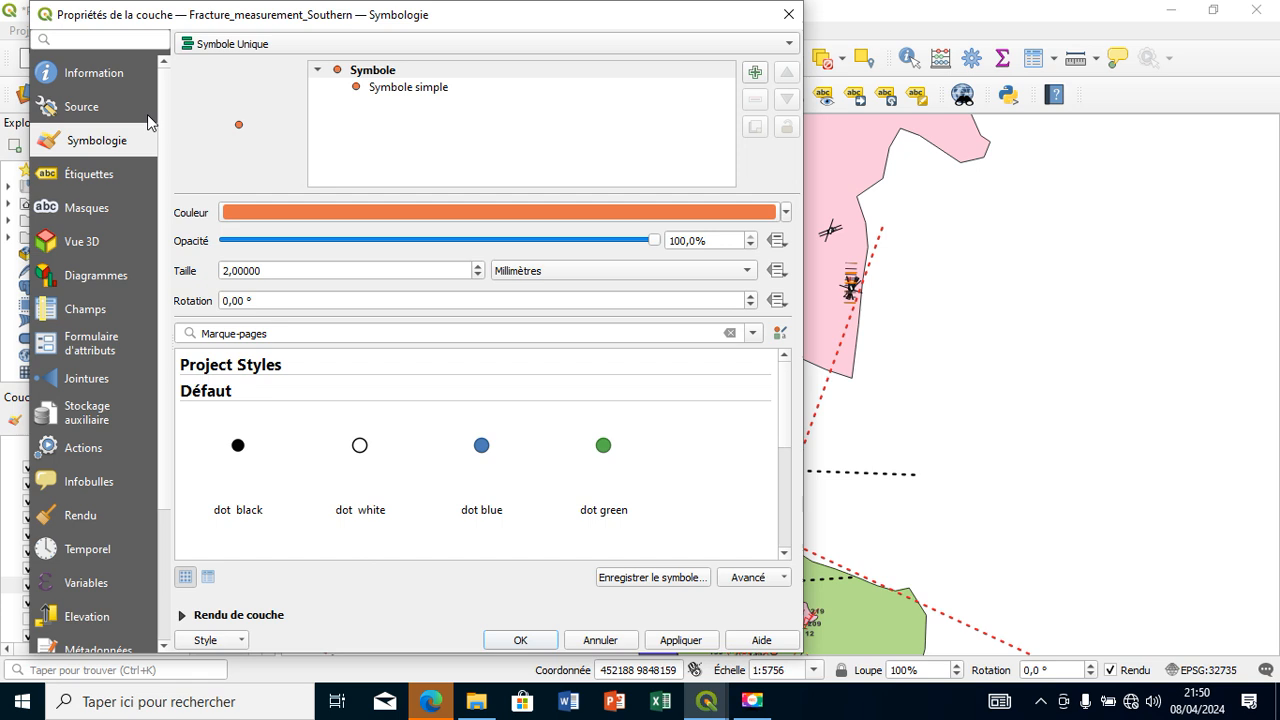
{"action": "left_click", "coordinate": [420, 93]}
{"action": "left_click", "coordinate": [462, 213]}
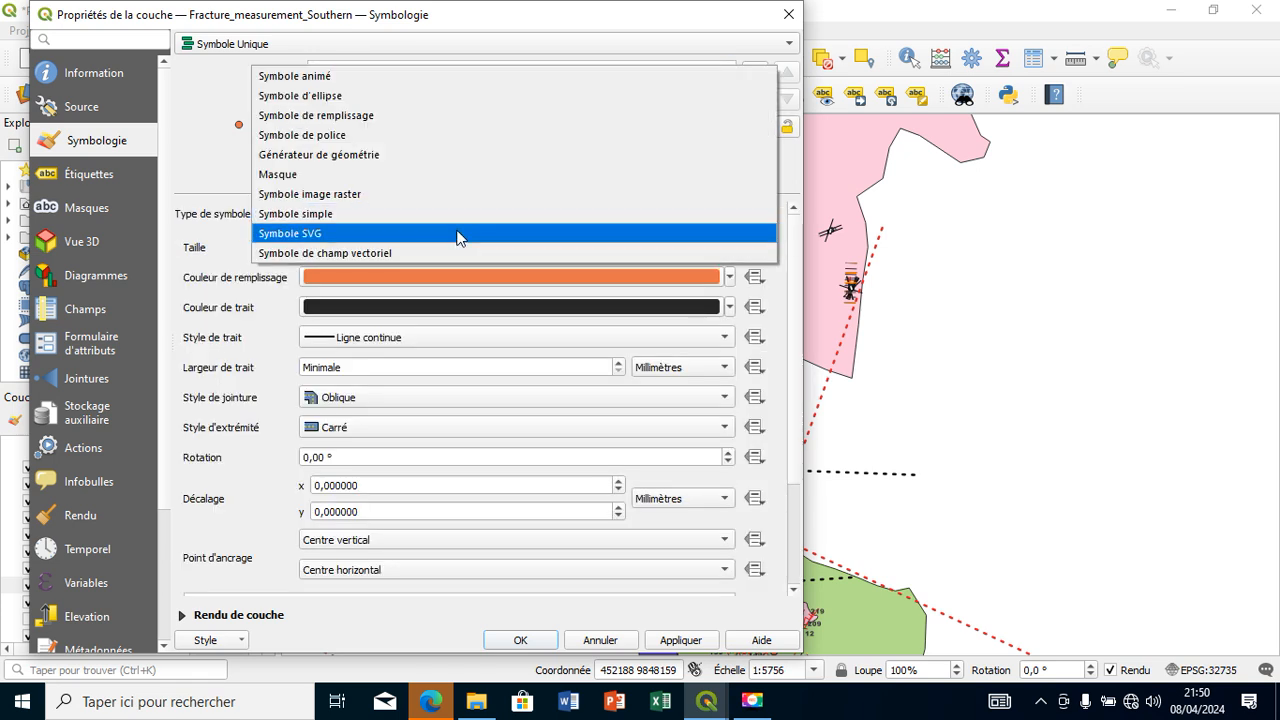
{"action": "left_click", "coordinate": [457, 232]}
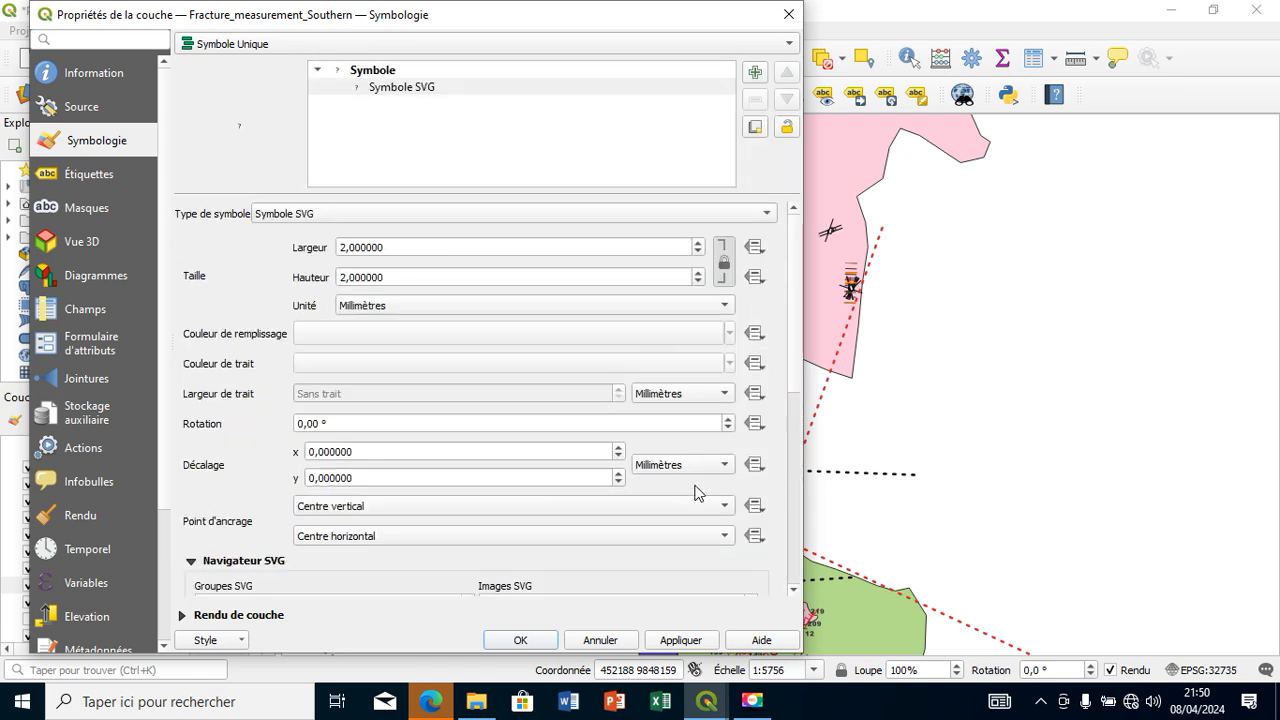
- Load the 7.03_clvg_vert SVG from the usgs07_cleavage folder as the southern fracture layer's marker
{"action": "left_click", "coordinate": [795, 577]}
{"action": "left_click", "coordinate": [713, 566]}
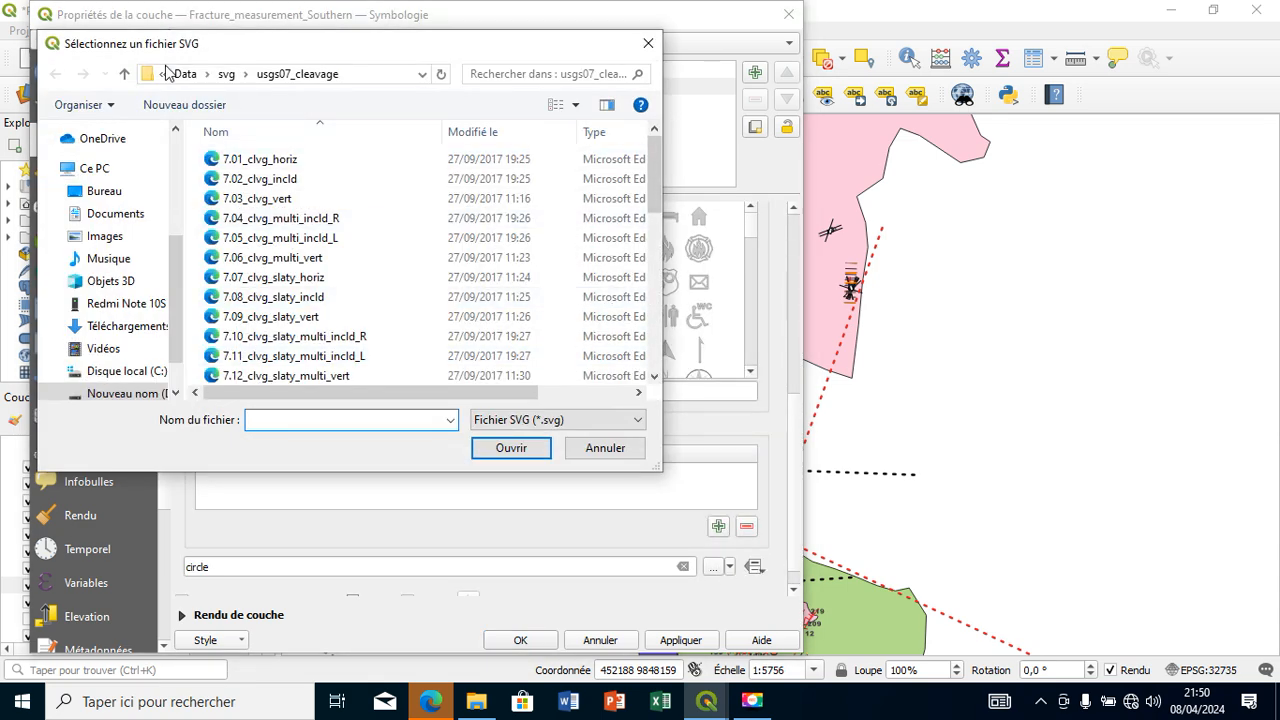
{"action": "left_click", "coordinate": [126, 76]}
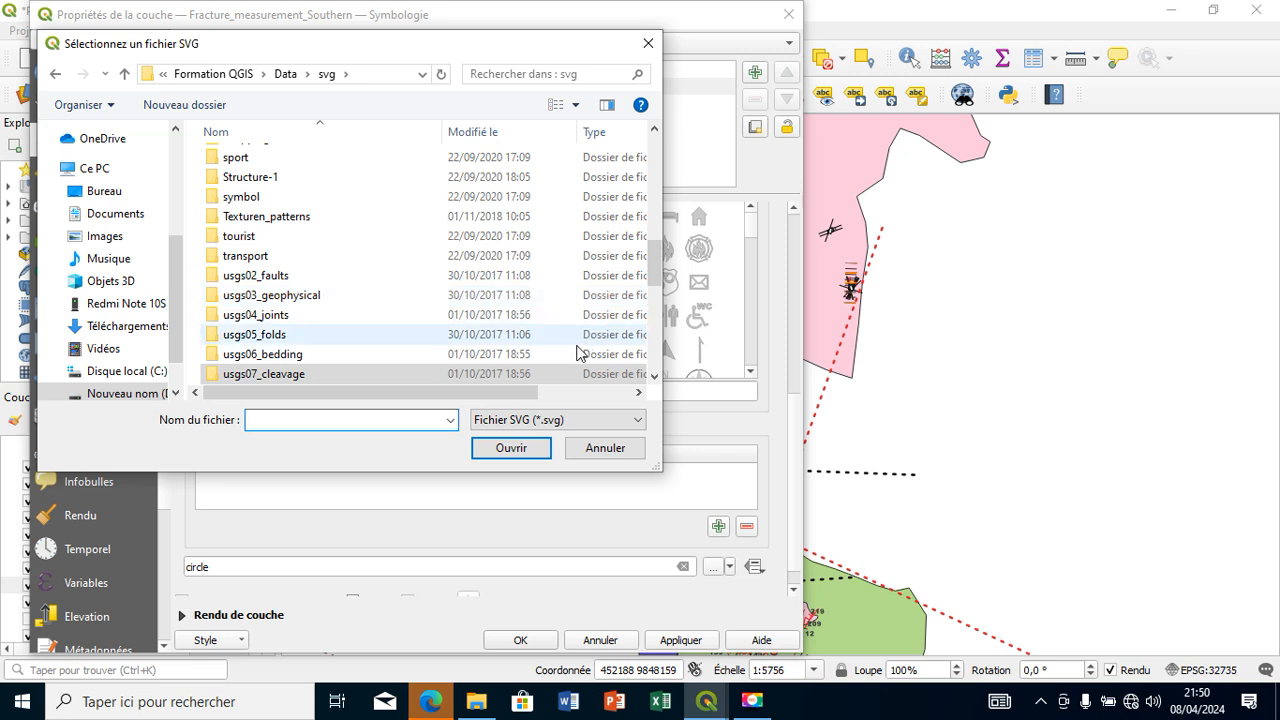
{"action": "left_click", "coordinate": [654, 378]}
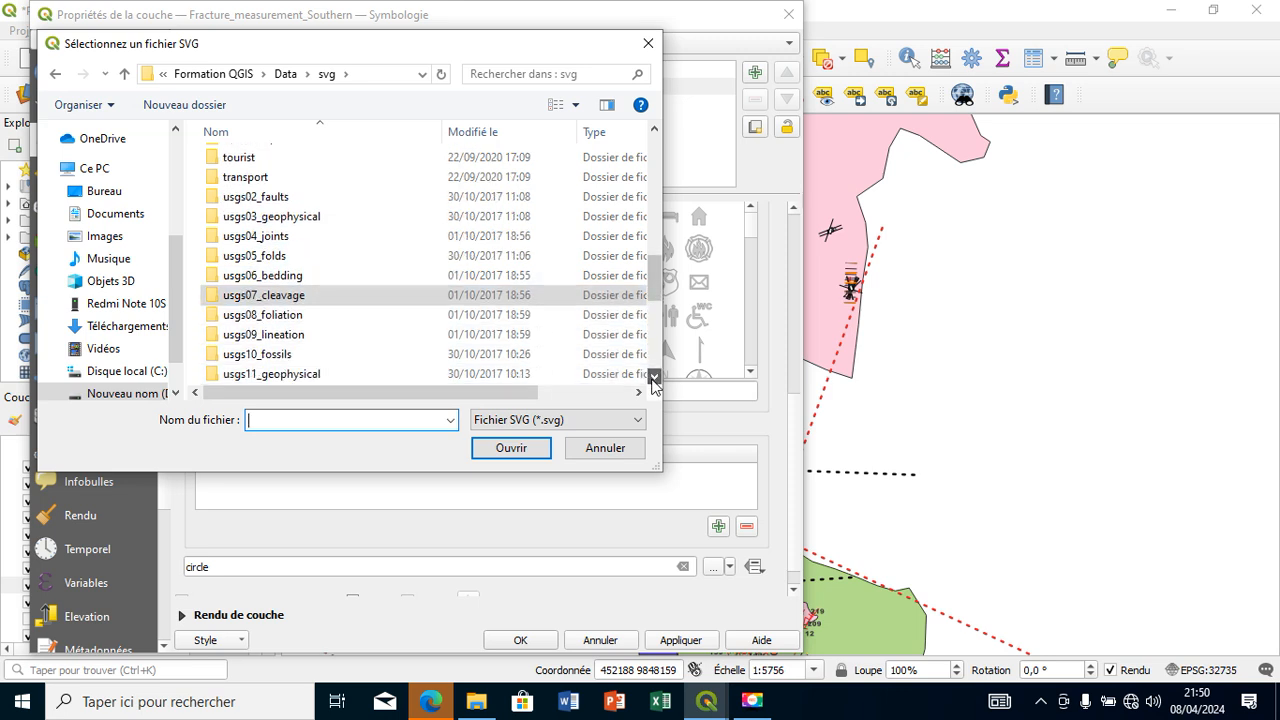
{"action": "left_click", "coordinate": [654, 378]}
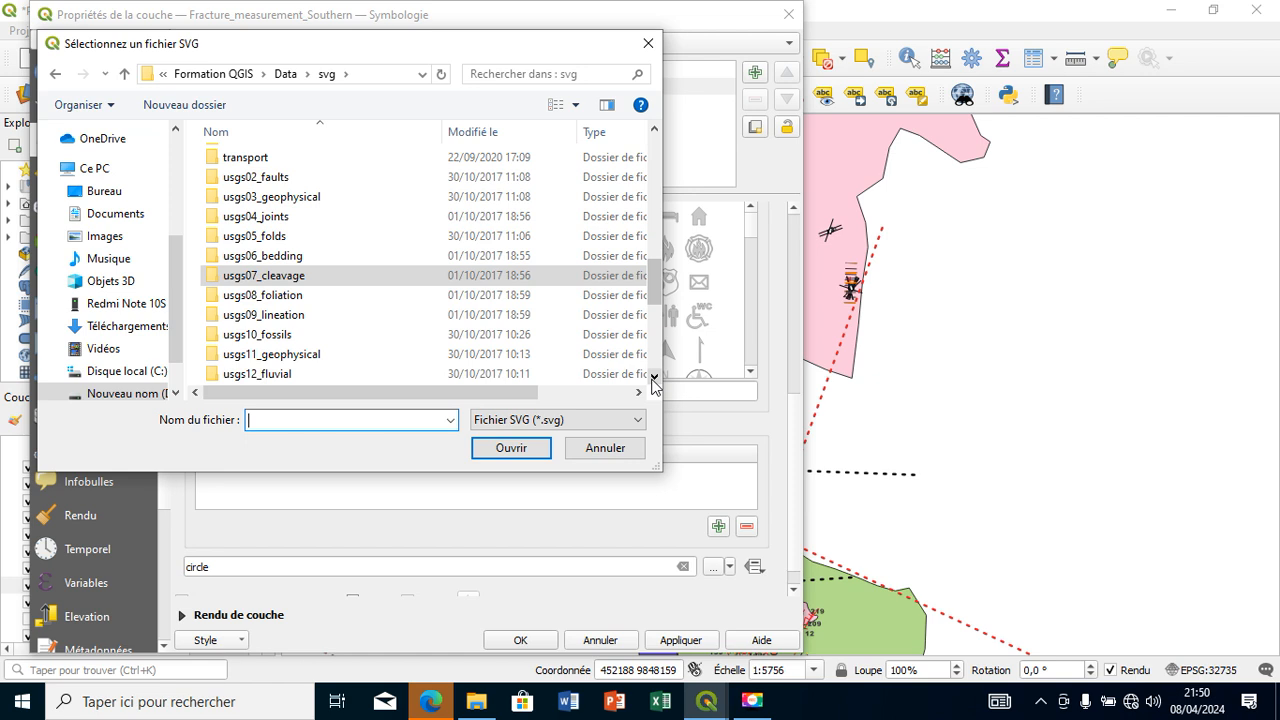
{"action": "double_click", "coordinate": [533, 278]}
{"action": "left_click", "coordinate": [655, 362]}
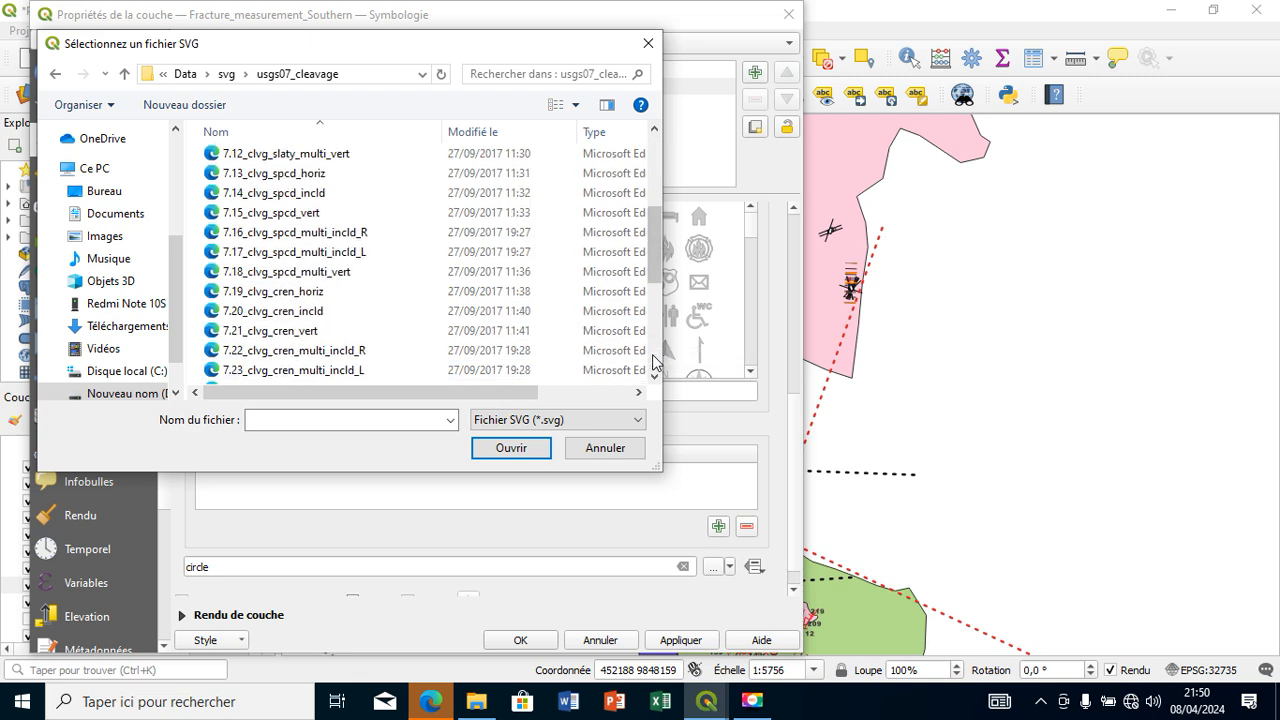
{"action": "left_click", "coordinate": [655, 362]}
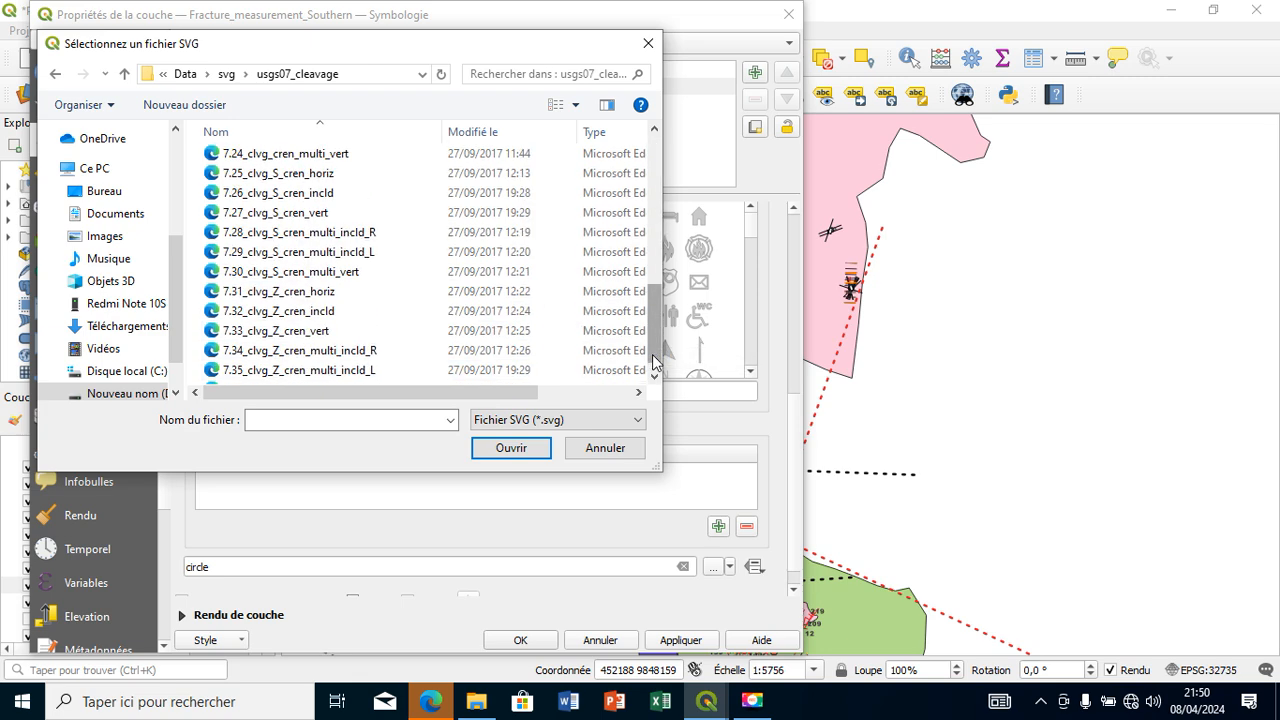
{"action": "left_click_drag", "start_coordinate": [655, 362], "coordinate": [622, 185]}
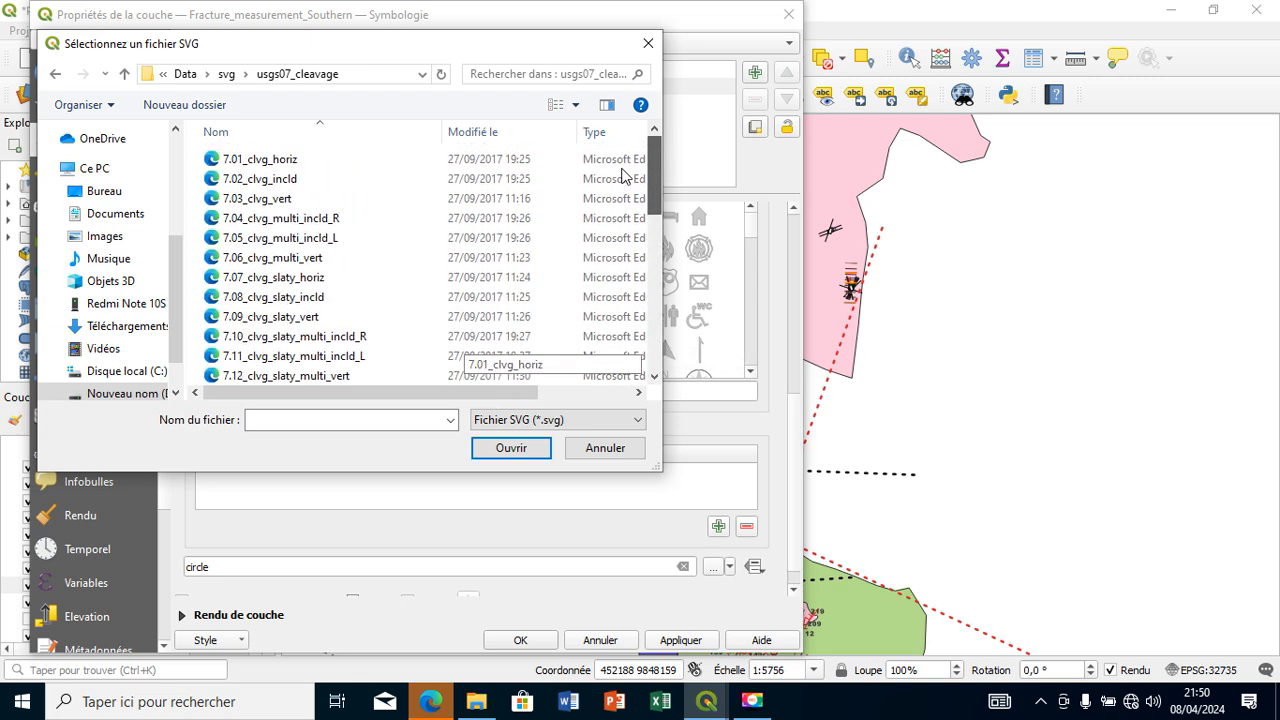
{"action": "left_click", "coordinate": [622, 162]}
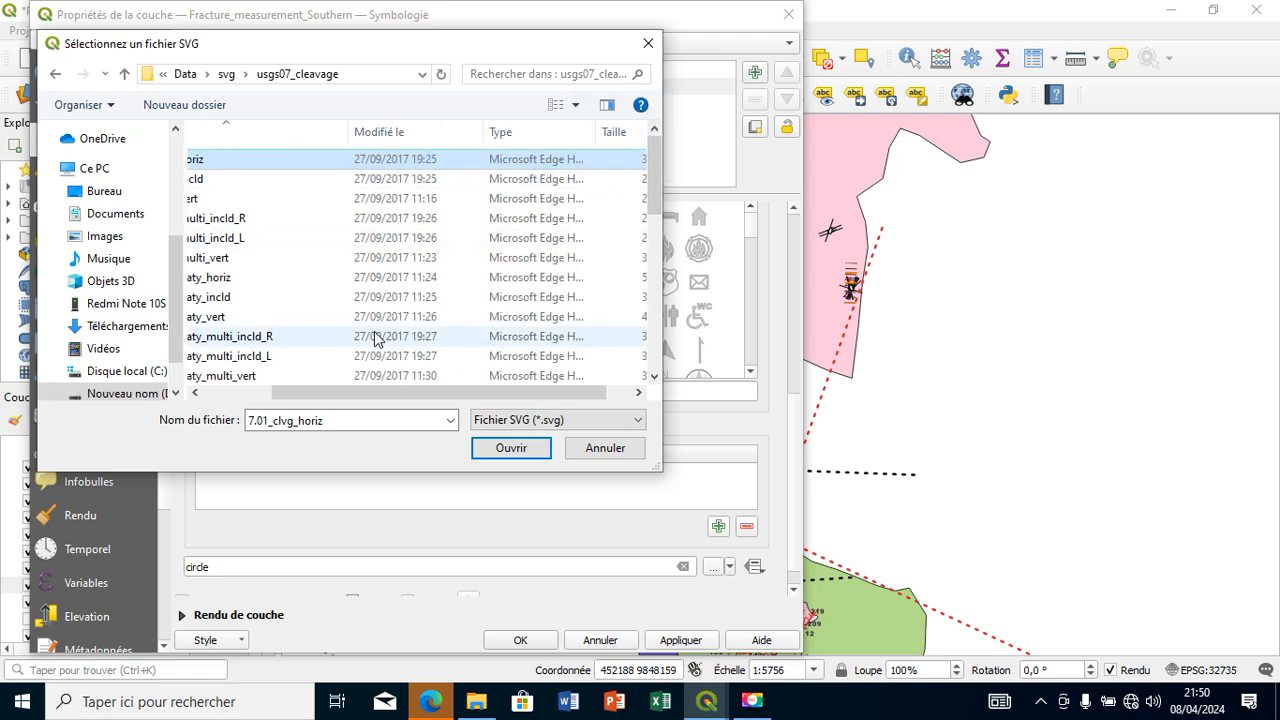
{"action": "left_click", "coordinate": [265, 393]}
{"action": "left_click", "coordinate": [293, 202]}
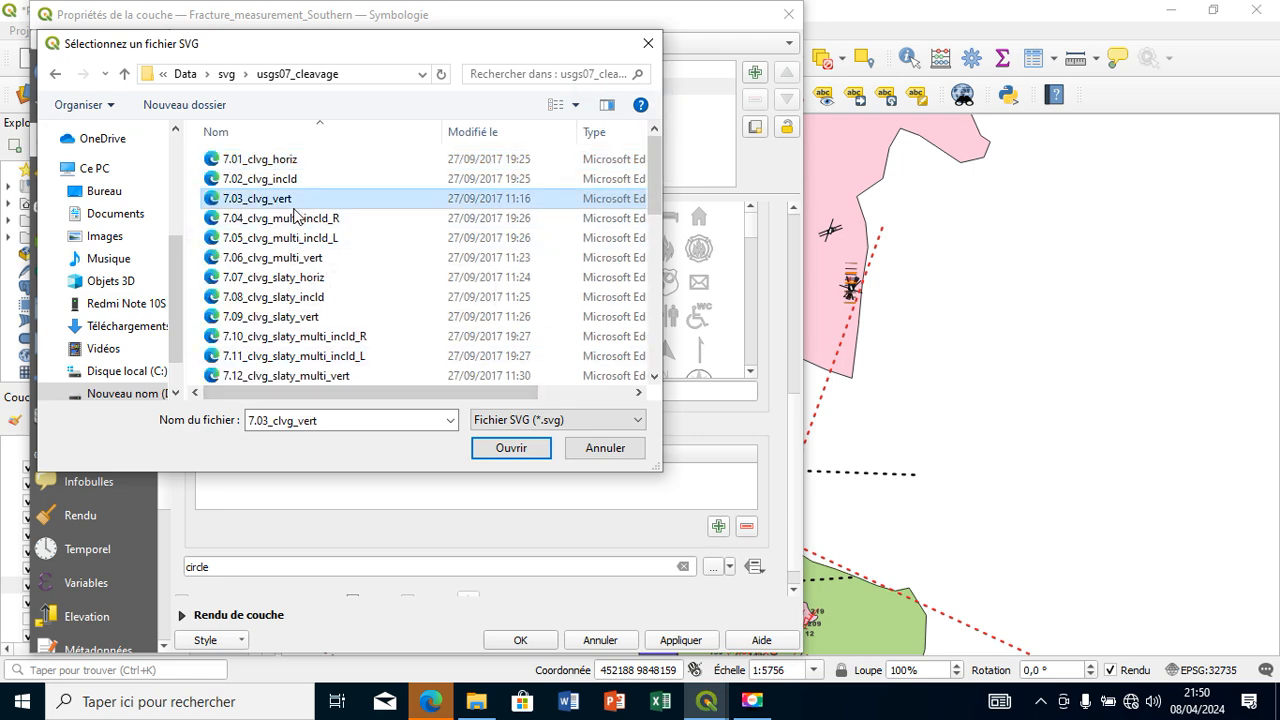
{"action": "left_click", "coordinate": [503, 451]}
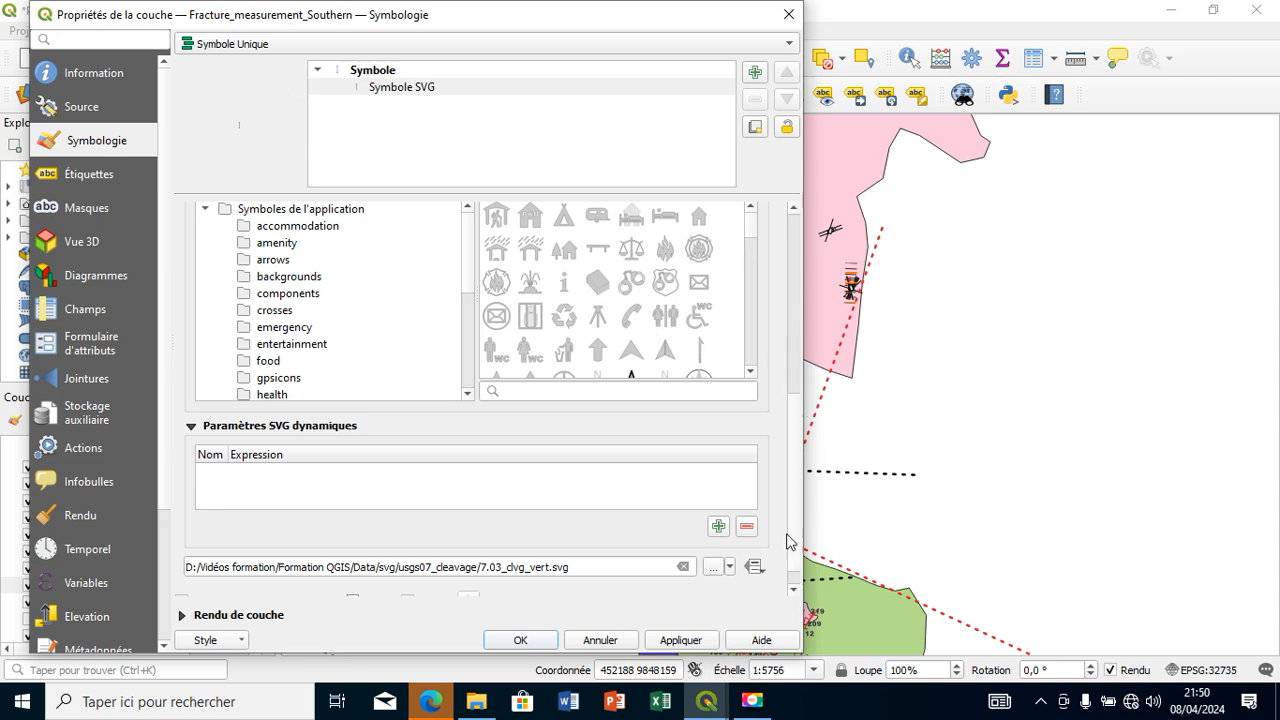
- Set the southern fracture marker's width and height to 6 mm and drive its rotation from the STRIKE field
{"action": "scroll", "coordinate": [760, 420], "scroll_direction": "up", "scroll_amount": 5}
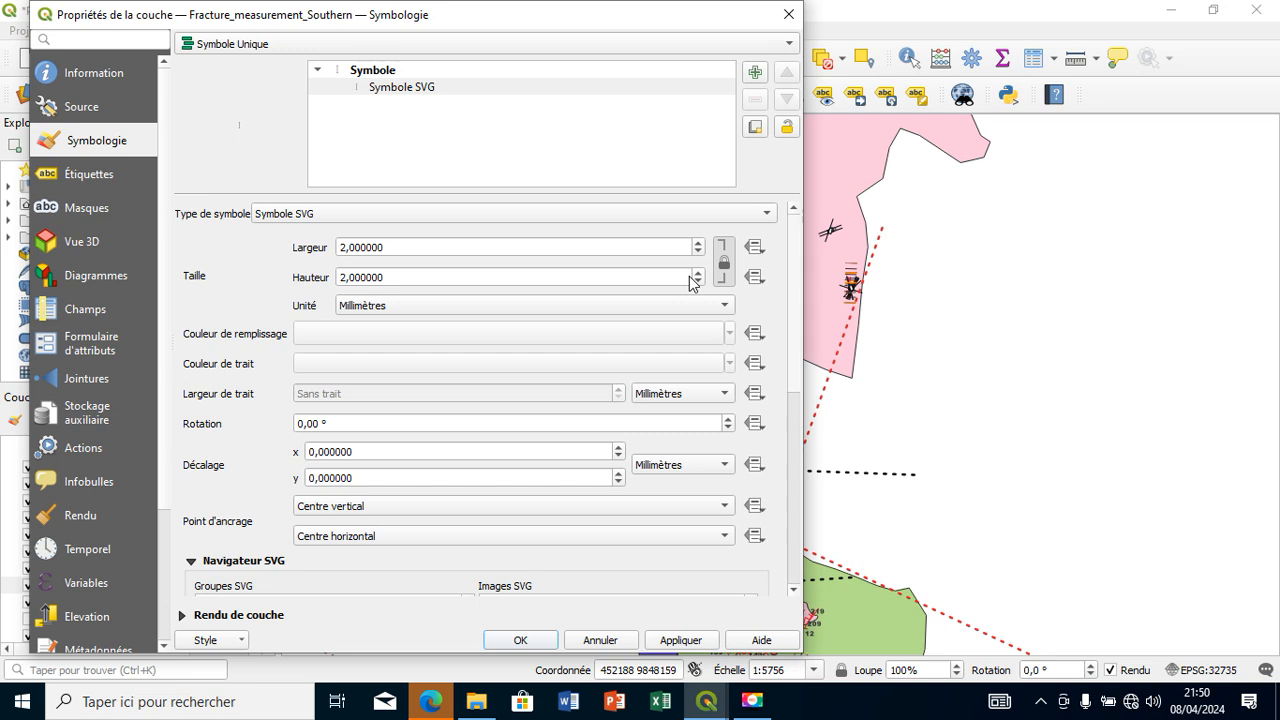
{"action": "left_click", "coordinate": [697, 251]}
{"action": "left_click", "coordinate": [697, 251]}
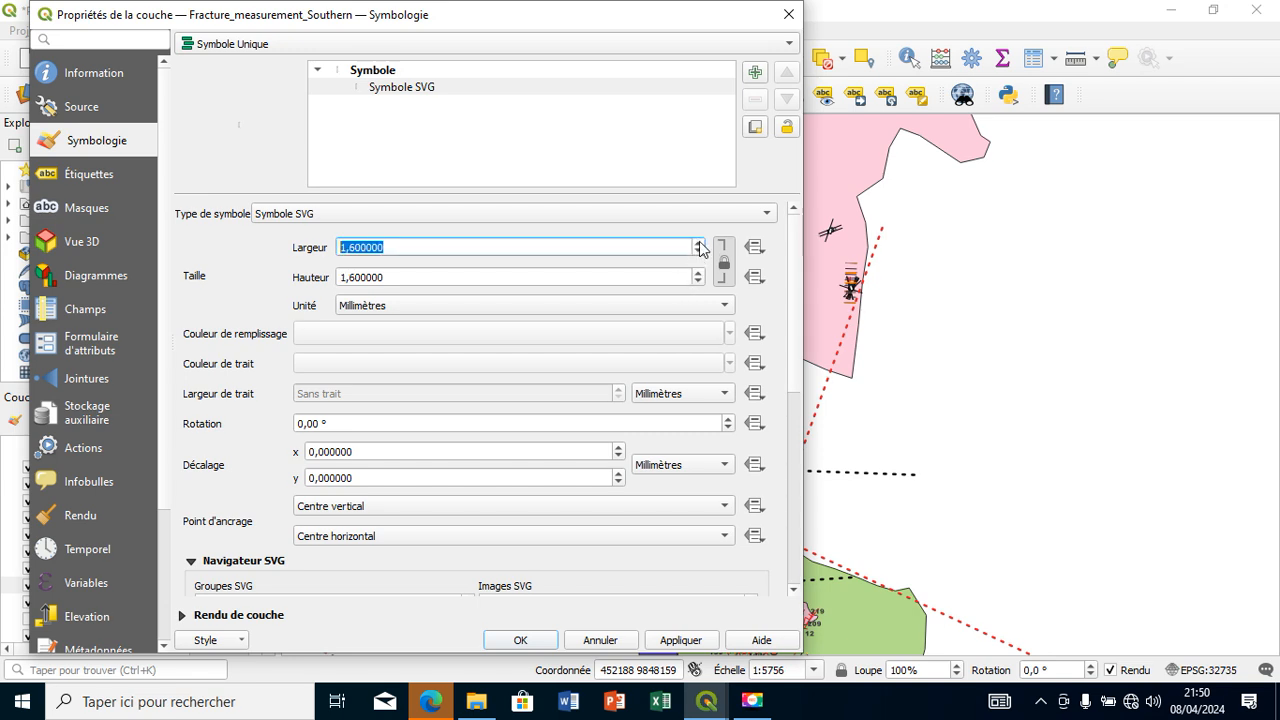
{"action": "left_click", "coordinate": [699, 242]}
{"action": "left_click", "coordinate": [699, 242]}
{"action": "left_click", "coordinate": [699, 242]}
{"action": "left_click", "coordinate": [753, 428]}
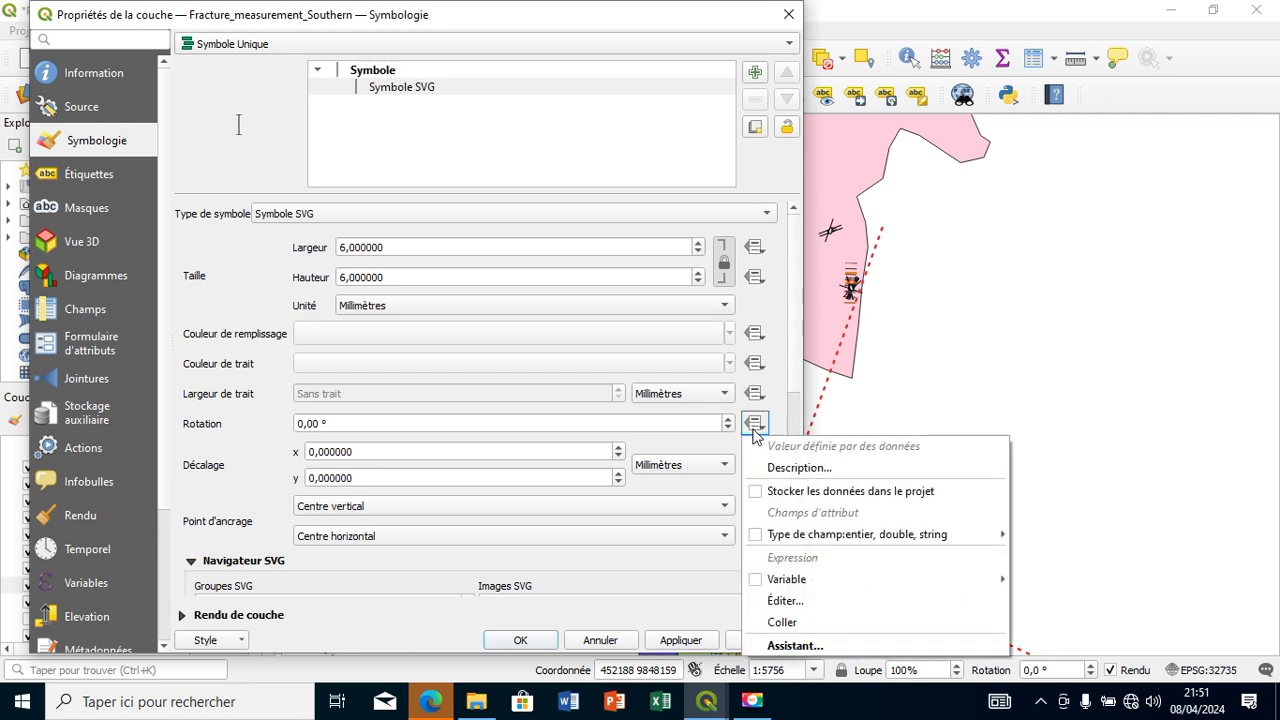
{"action": "mouse_move", "coordinate": [858, 534]}
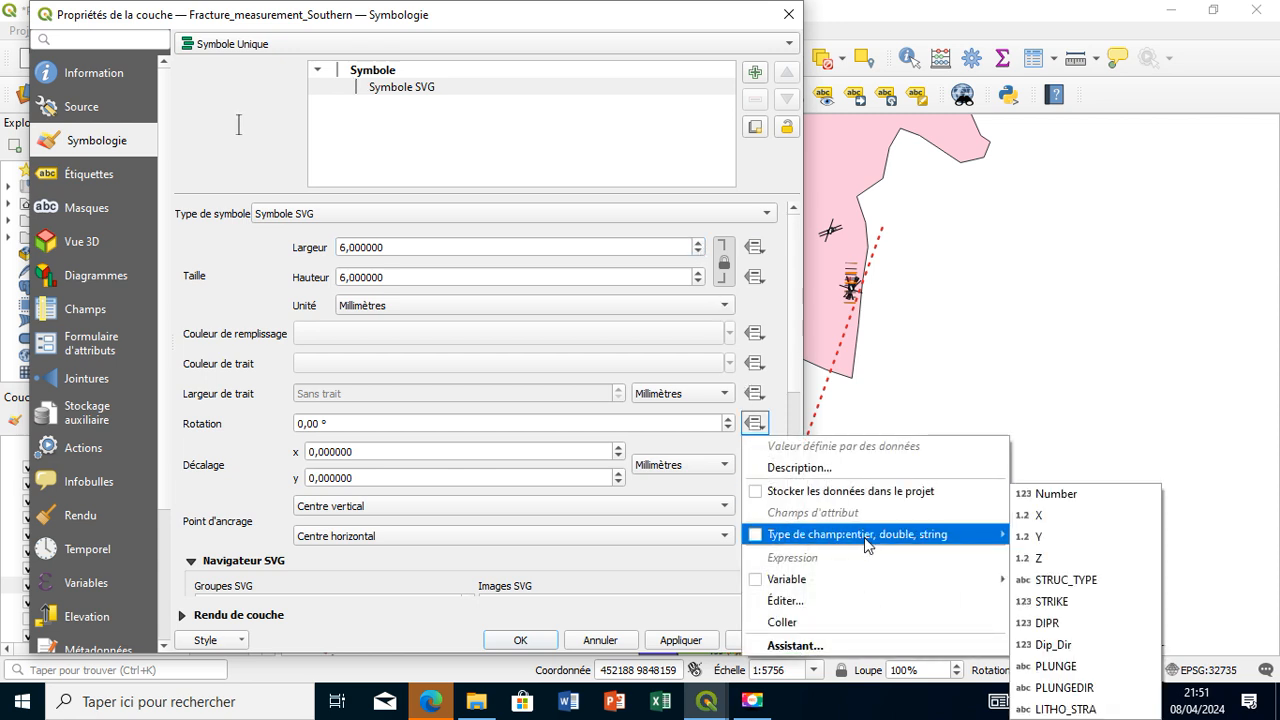
{"action": "left_click", "coordinate": [1063, 605]}
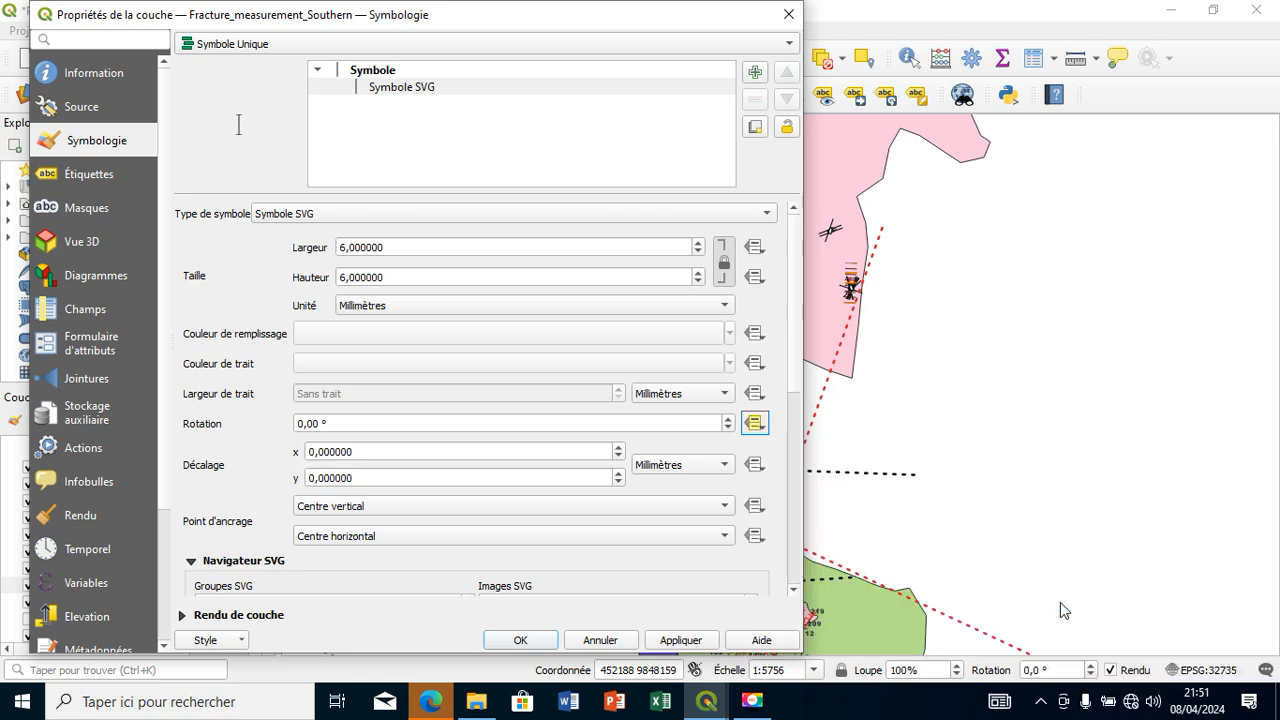
- Format the southern fracture labels in Arial Black at 5 points
{"action": "left_click", "coordinate": [71, 179]}
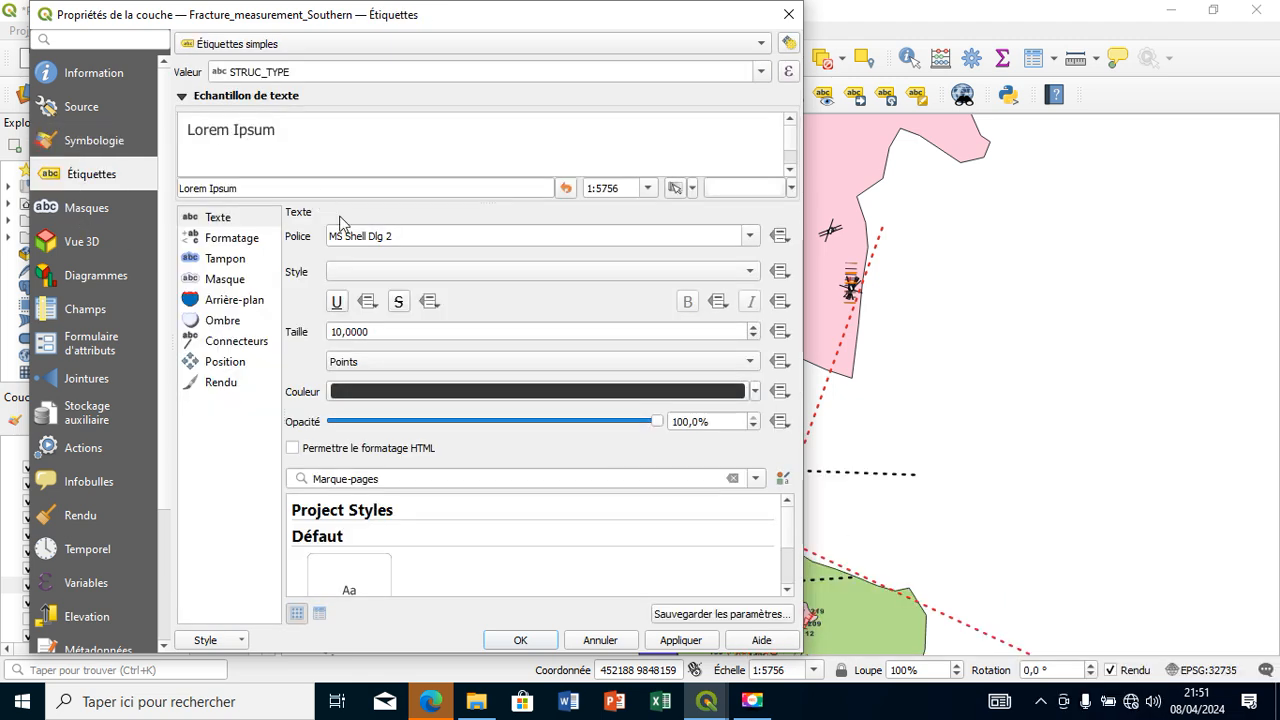
{"action": "left_click", "coordinate": [750, 234]}
{"action": "left_click_drag", "start_coordinate": [1040, 360], "coordinate": [1039, 245]}
{"action": "left_click", "coordinate": [864, 313]}
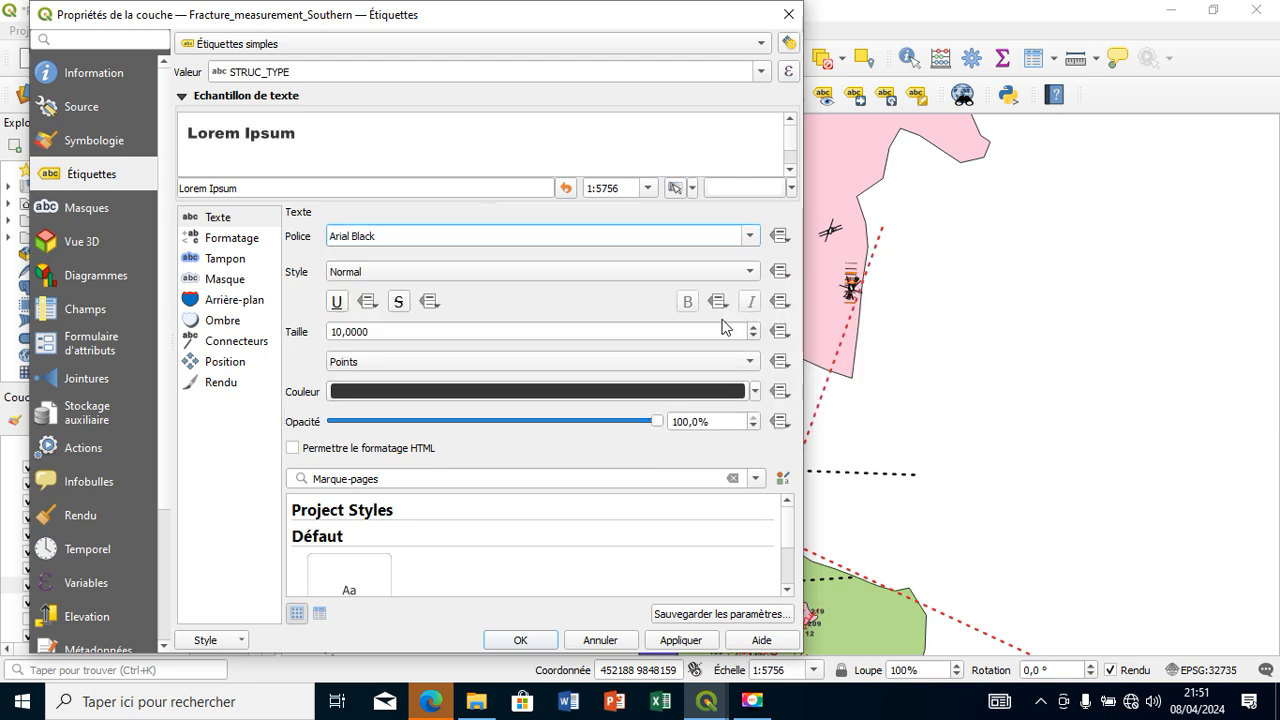
{"action": "left_click", "coordinate": [753, 337]}
{"action": "left_click", "coordinate": [753, 337]}
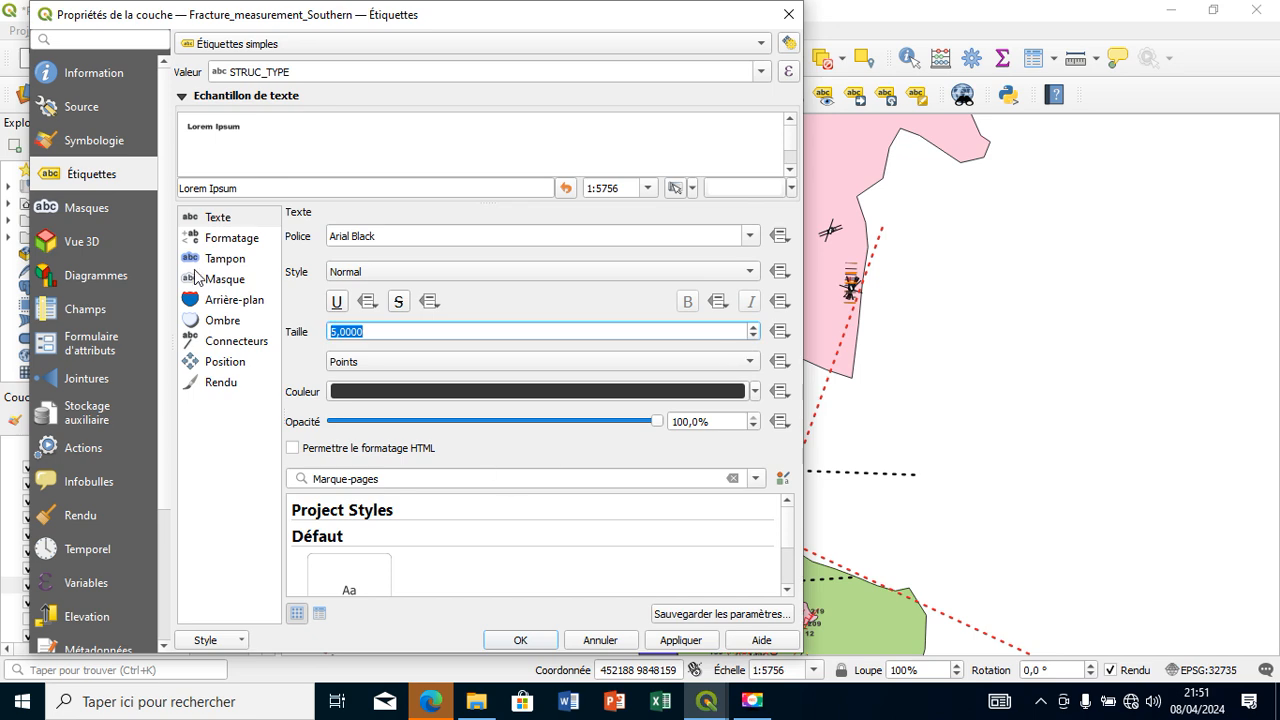
- Set the southern fracture labels' placement mode to Autour du Point and accept the layer properties
{"action": "left_click", "coordinate": [225, 361]}
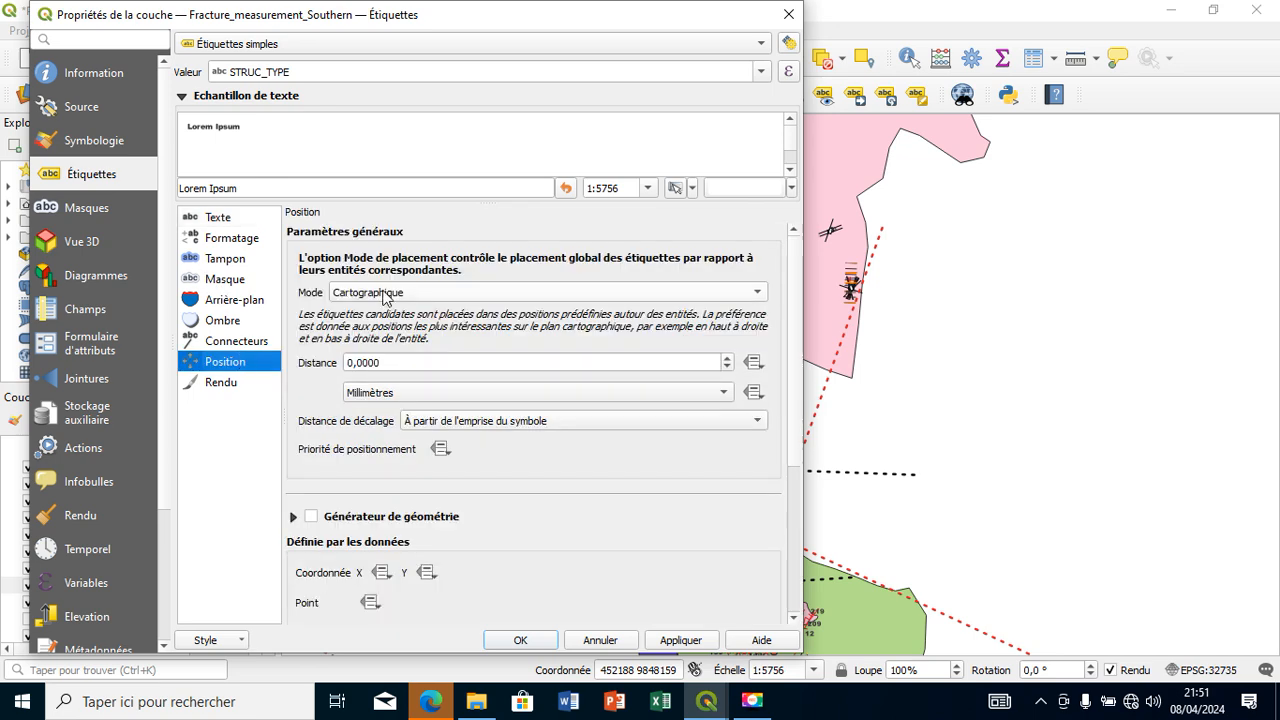
{"action": "left_click", "coordinate": [388, 295]}
{"action": "left_click", "coordinate": [388, 311]}
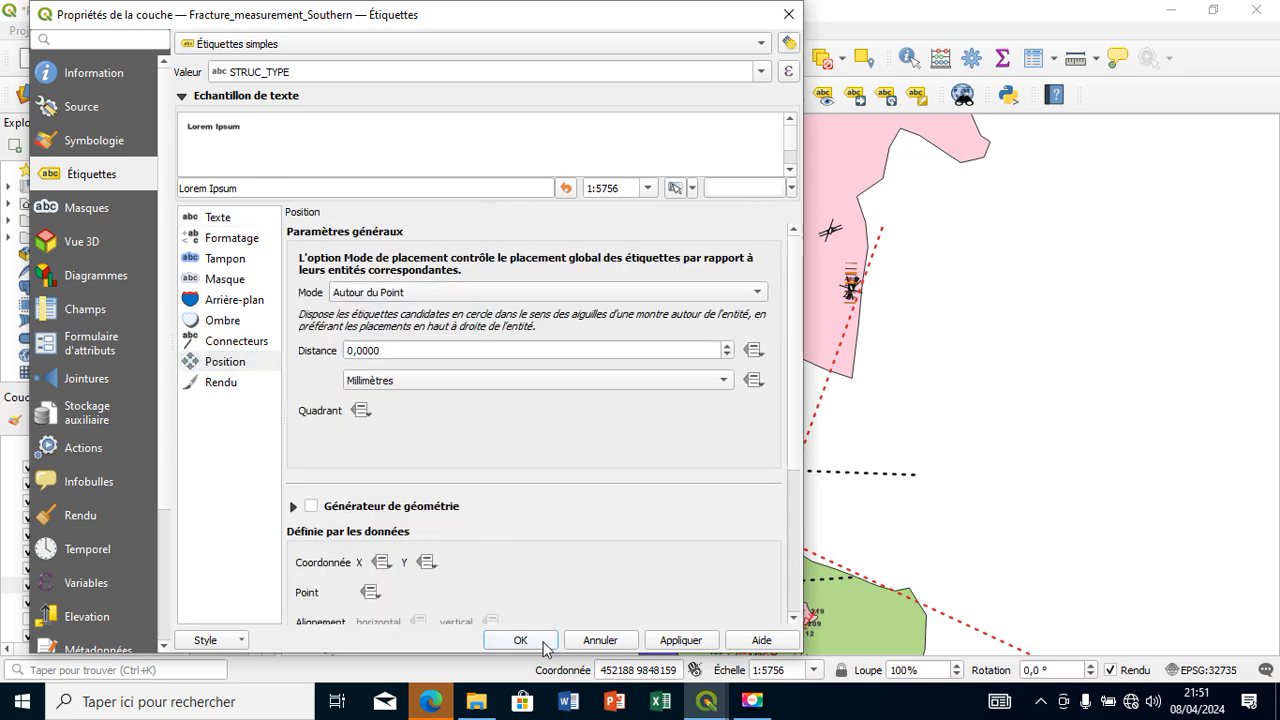
{"action": "left_click", "coordinate": [535, 641]}
- Open the Schistosity_measurement_Northeast layer's symbology and change its marker type from a simple marker to Symbole SVG
{"action": "left_click_drag", "start_coordinate": [722, 512], "coordinate": [672, 413]}
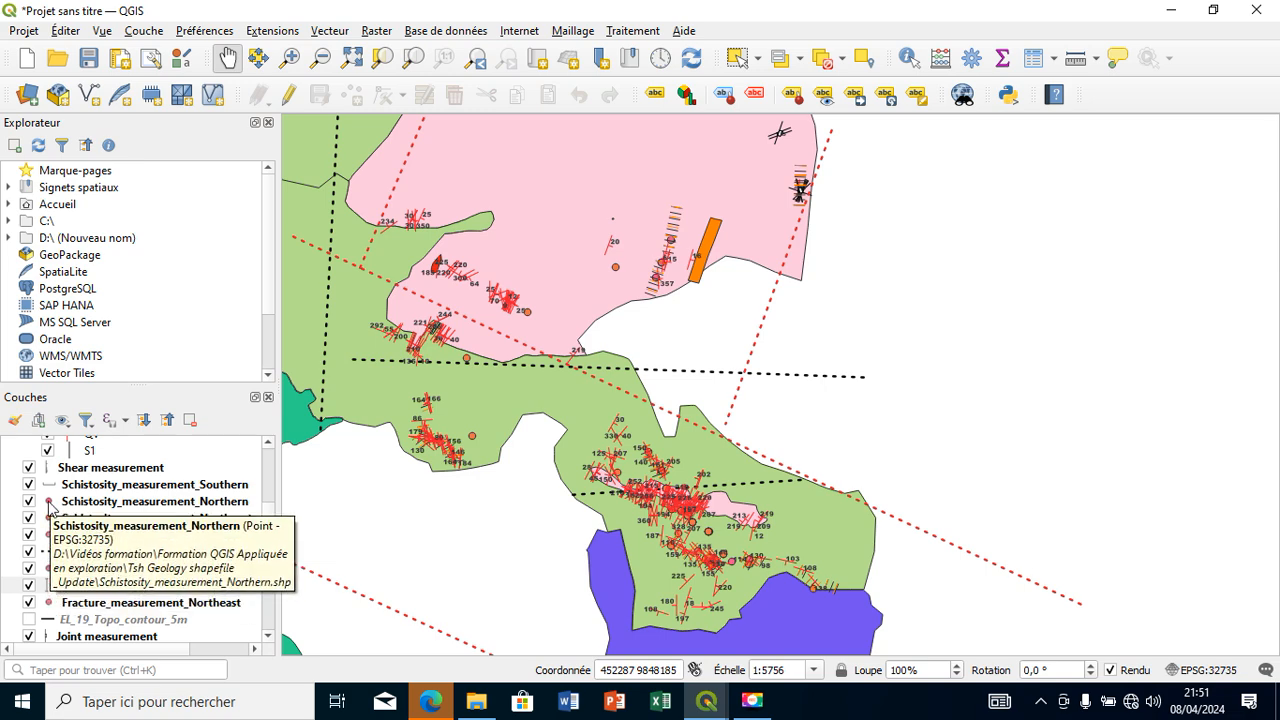
{"action": "left_click", "coordinate": [29, 518]}
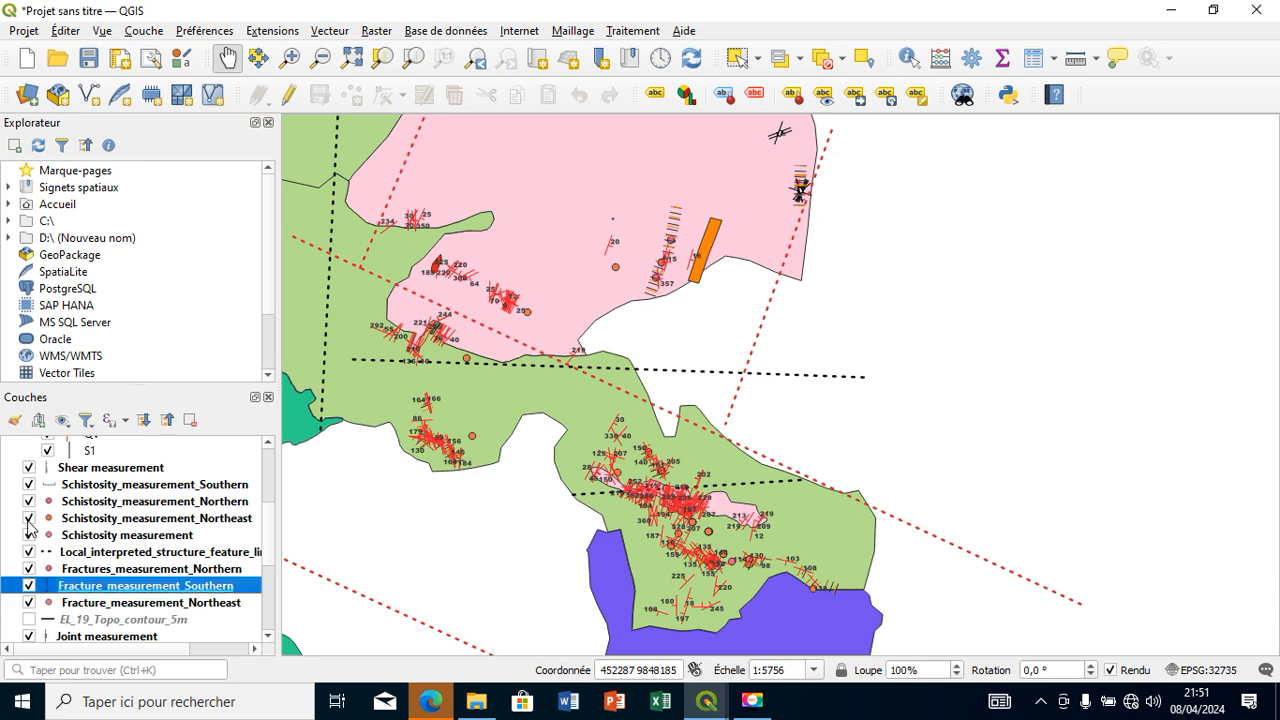
{"action": "left_click", "coordinate": [29, 518]}
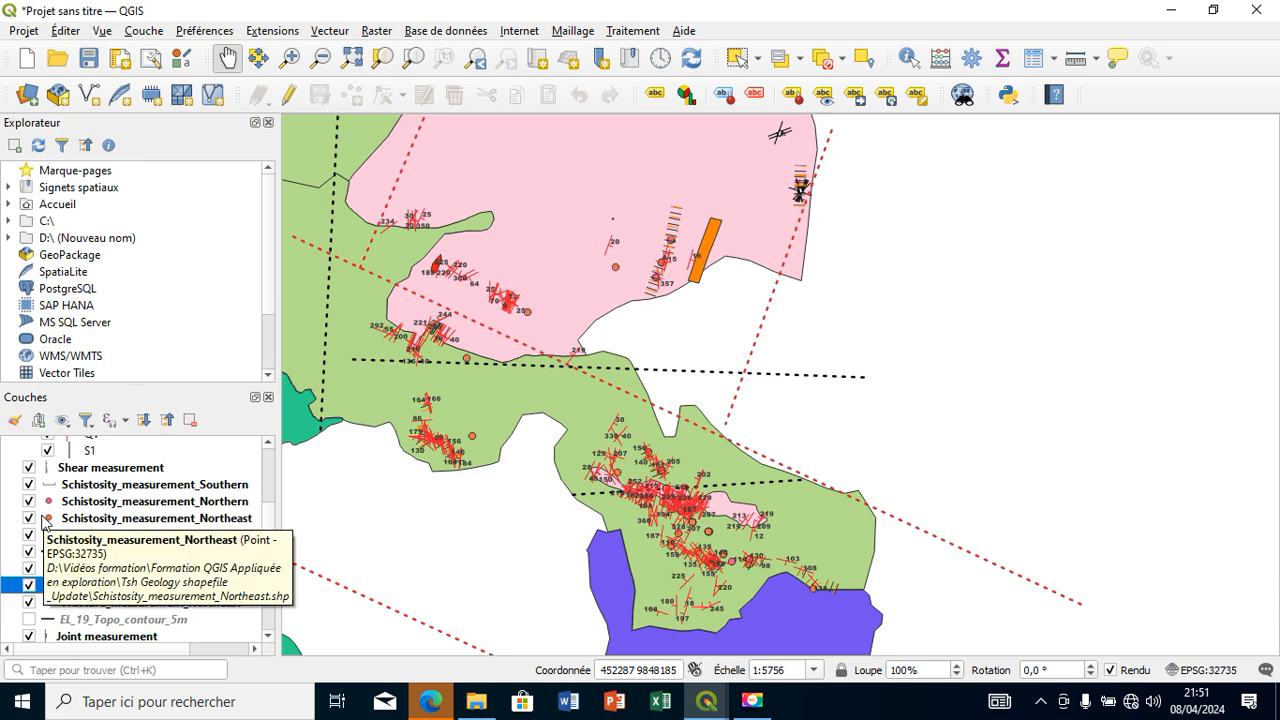
{"action": "left_click", "coordinate": [44, 520]}
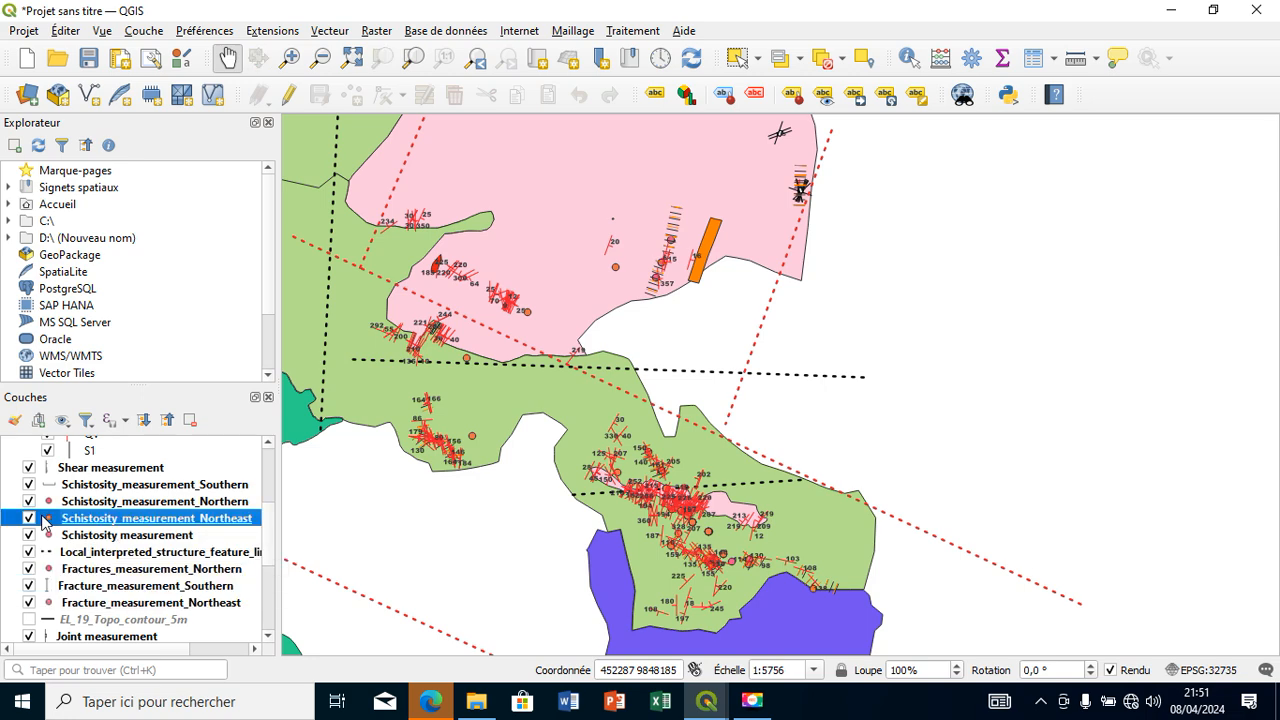
{"action": "double_click", "coordinate": [44, 520]}
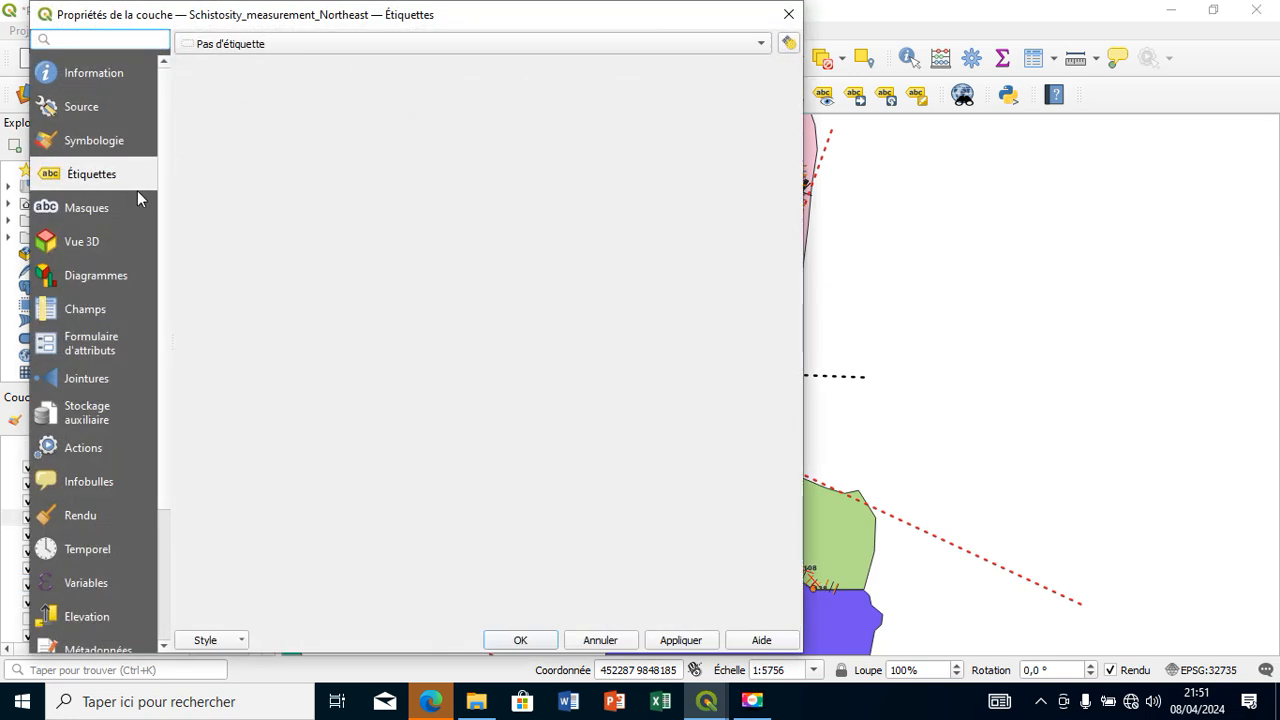
{"action": "left_click", "coordinate": [125, 150]}
{"action": "left_click", "coordinate": [366, 89]}
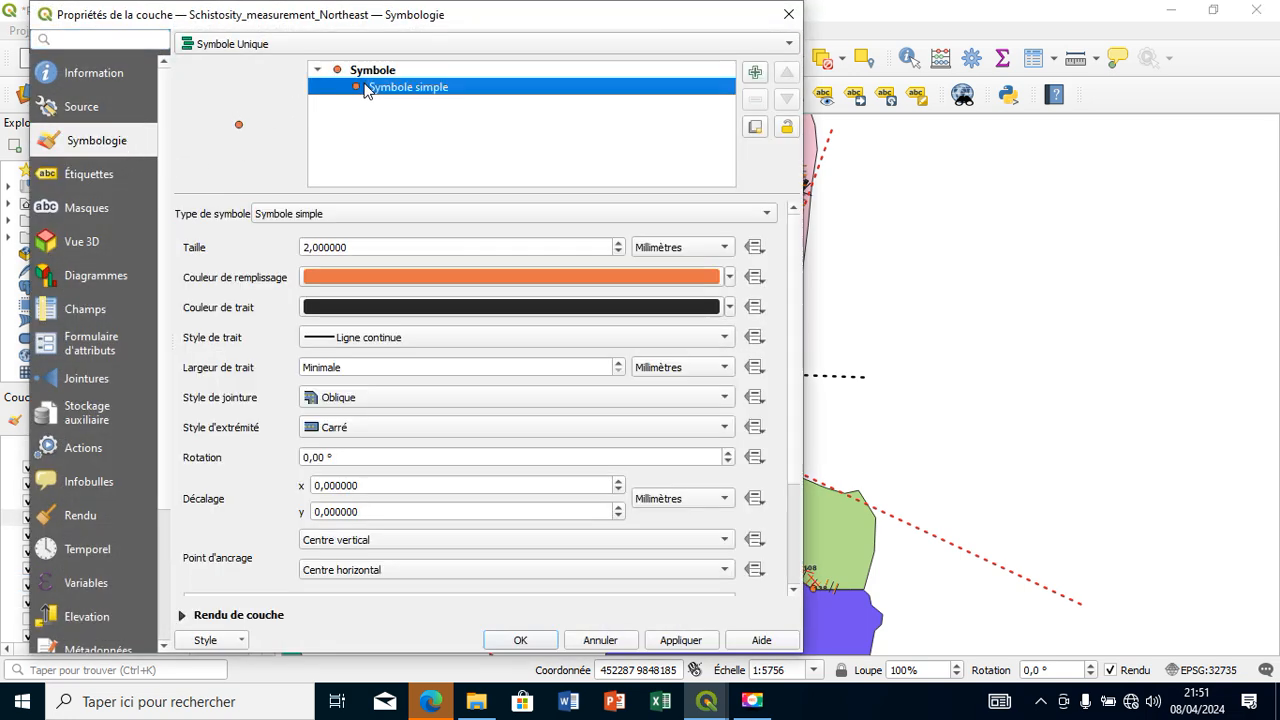
{"action": "left_click", "coordinate": [436, 212]}
{"action": "left_click", "coordinate": [421, 237]}
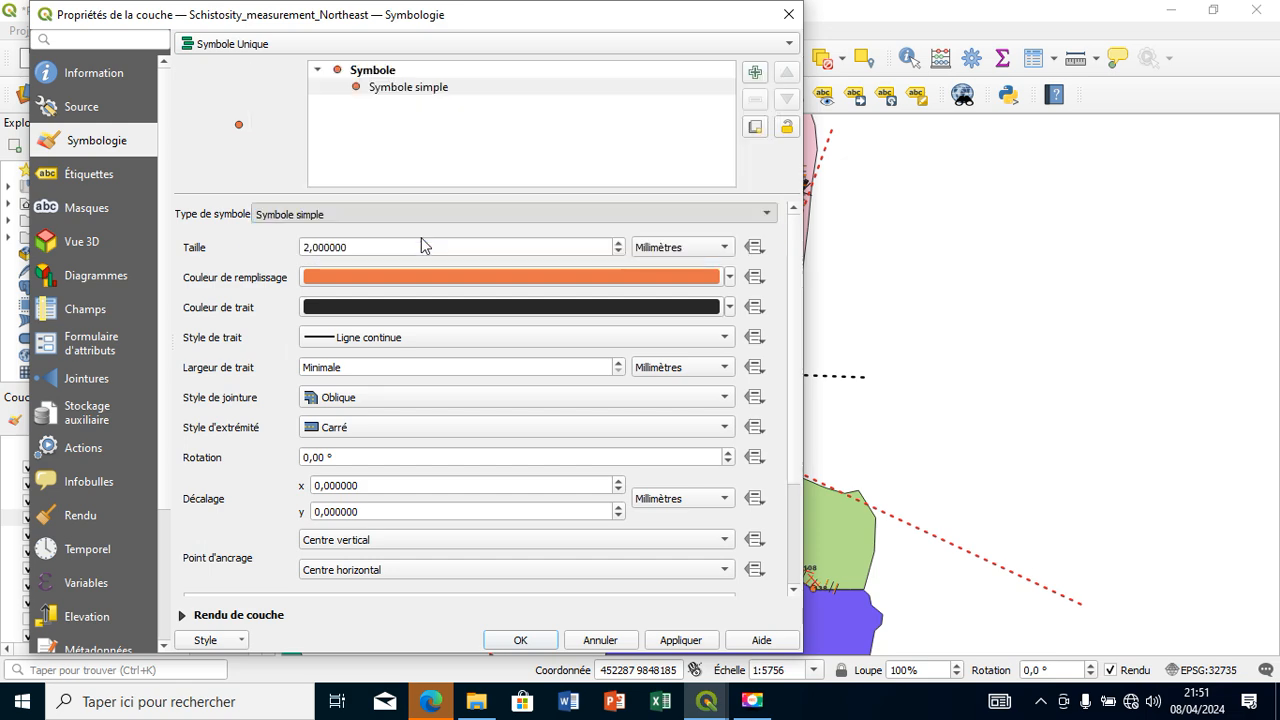
- Load the 7.02_clvg_incld SVG from the usgs07_cleavage folder as the northeastern schistosity marker and apply it
{"action": "scroll", "coordinate": [796, 560], "scroll_direction": "down", "scroll_amount": 5}
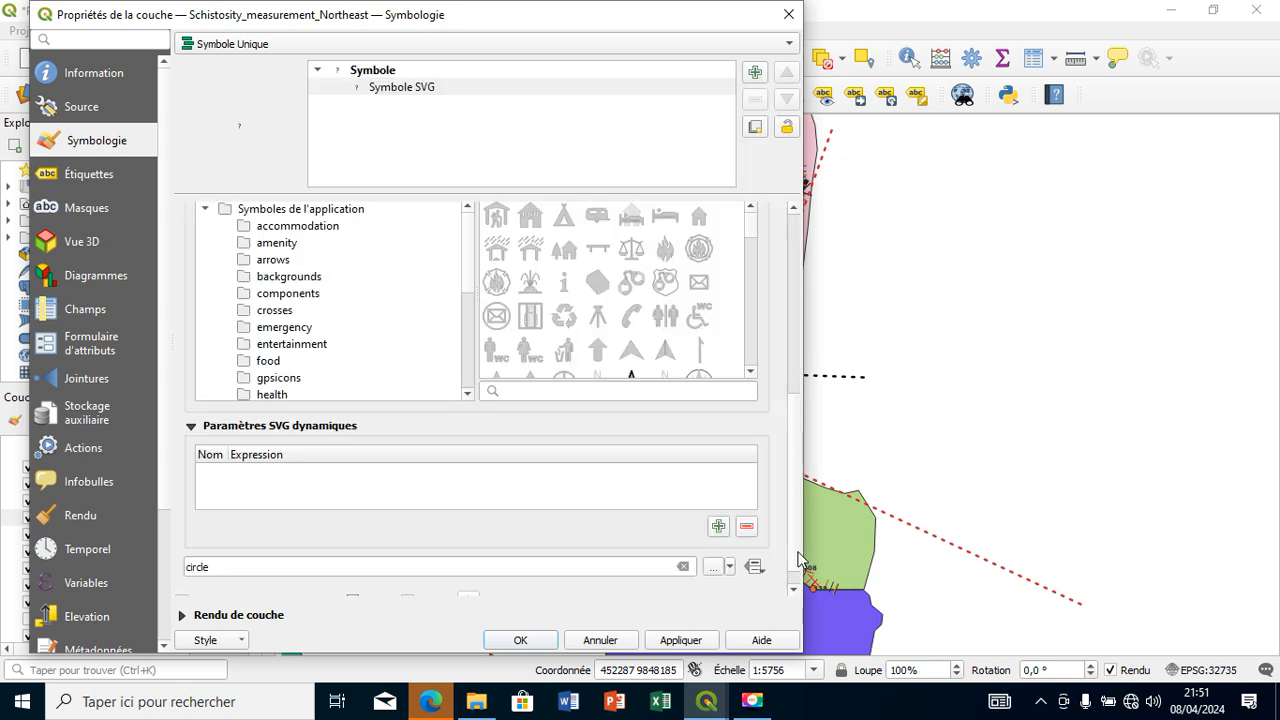
{"action": "left_click", "coordinate": [713, 567]}
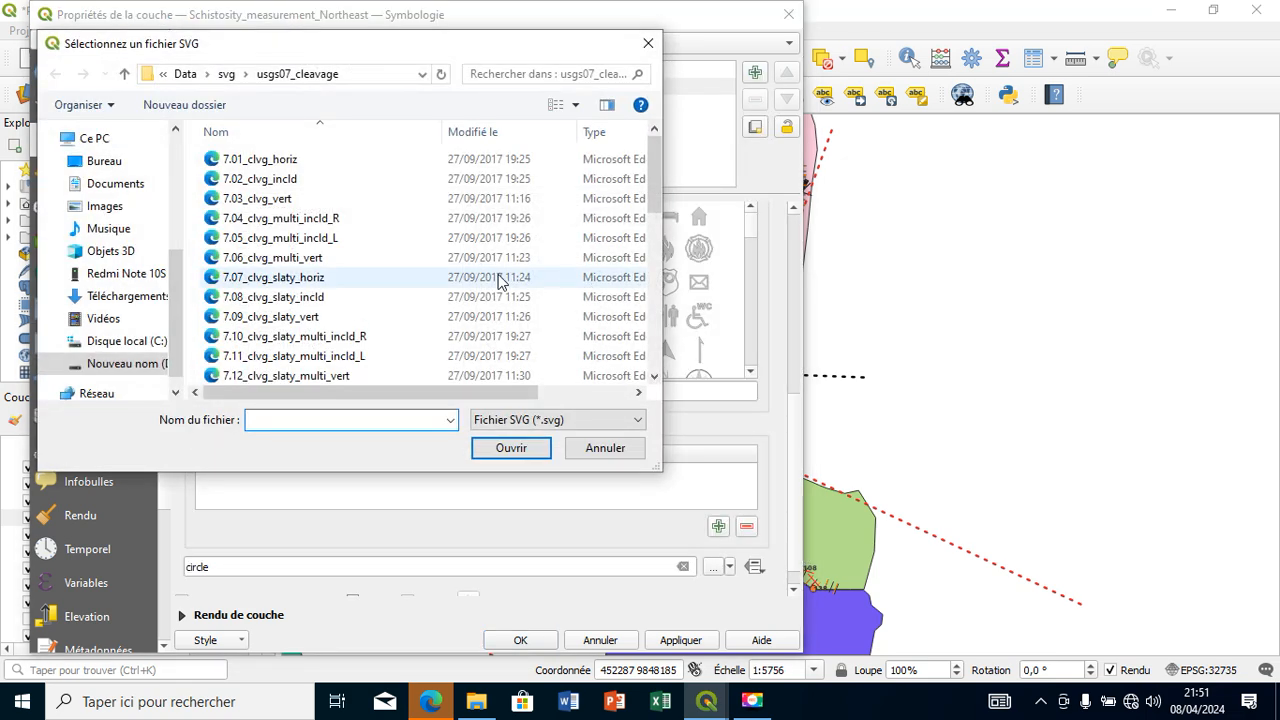
{"action": "left_click", "coordinate": [320, 185]}
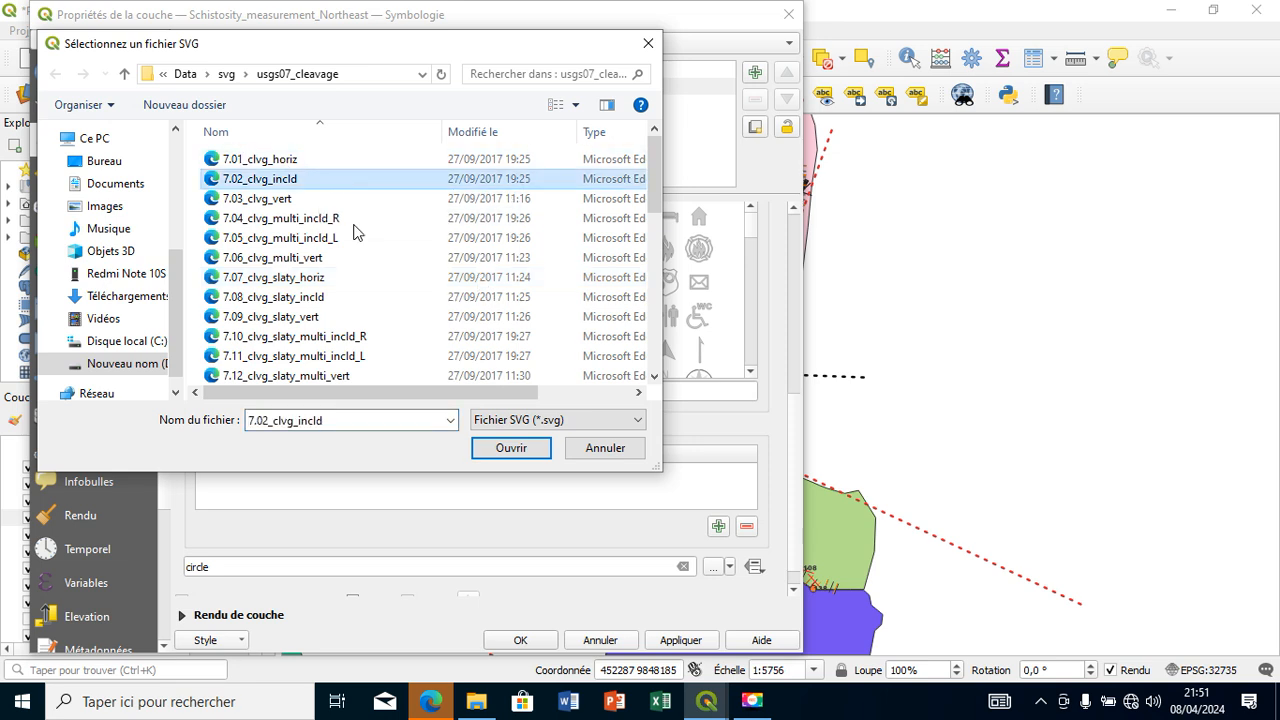
{"action": "left_click", "coordinate": [522, 457]}
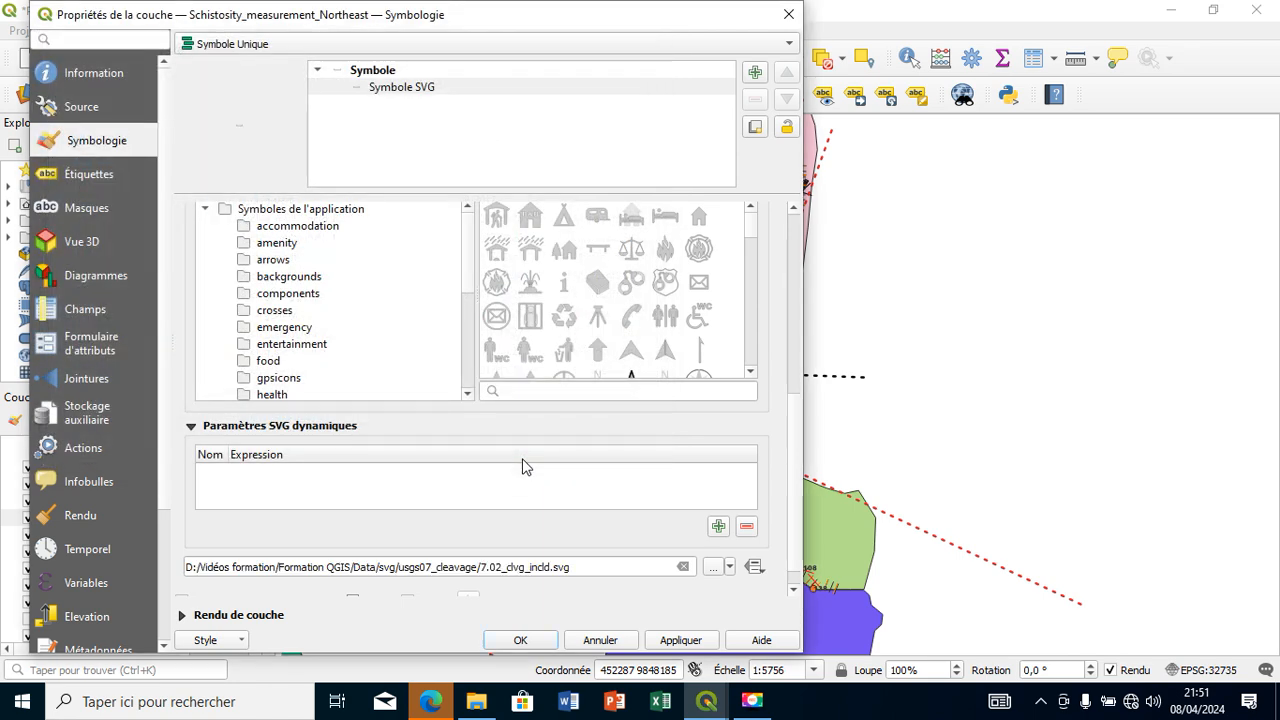
{"action": "left_click", "coordinate": [680, 641]}
- Set the northeastern schistosity marker's width and height to 6 mm and drive its rotation from the Strike field
{"action": "left_click_drag", "start_coordinate": [789, 418], "coordinate": [770, 273]}
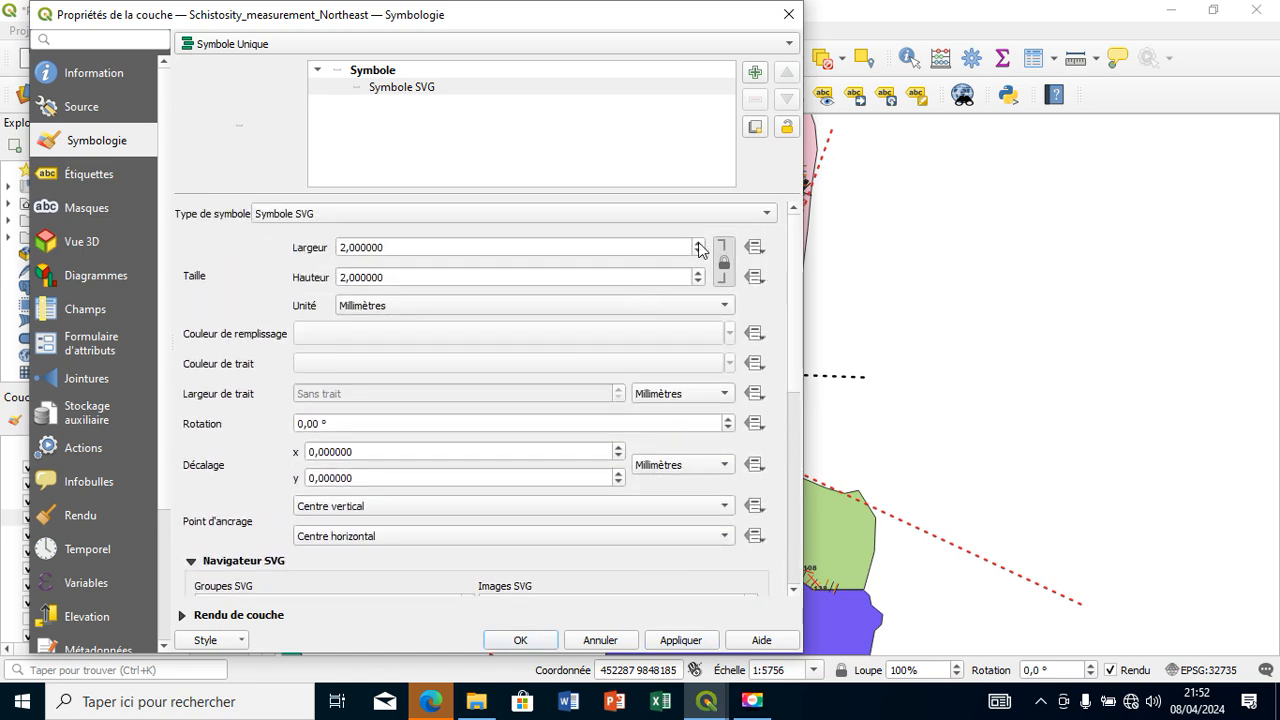
{"action": "left_click", "coordinate": [698, 244]}
{"action": "left_click", "coordinate": [698, 244]}
{"action": "left_click", "coordinate": [698, 244]}
{"action": "left_click", "coordinate": [698, 244]}
{"action": "left_click", "coordinate": [698, 244]}
{"action": "left_click", "coordinate": [698, 244]}
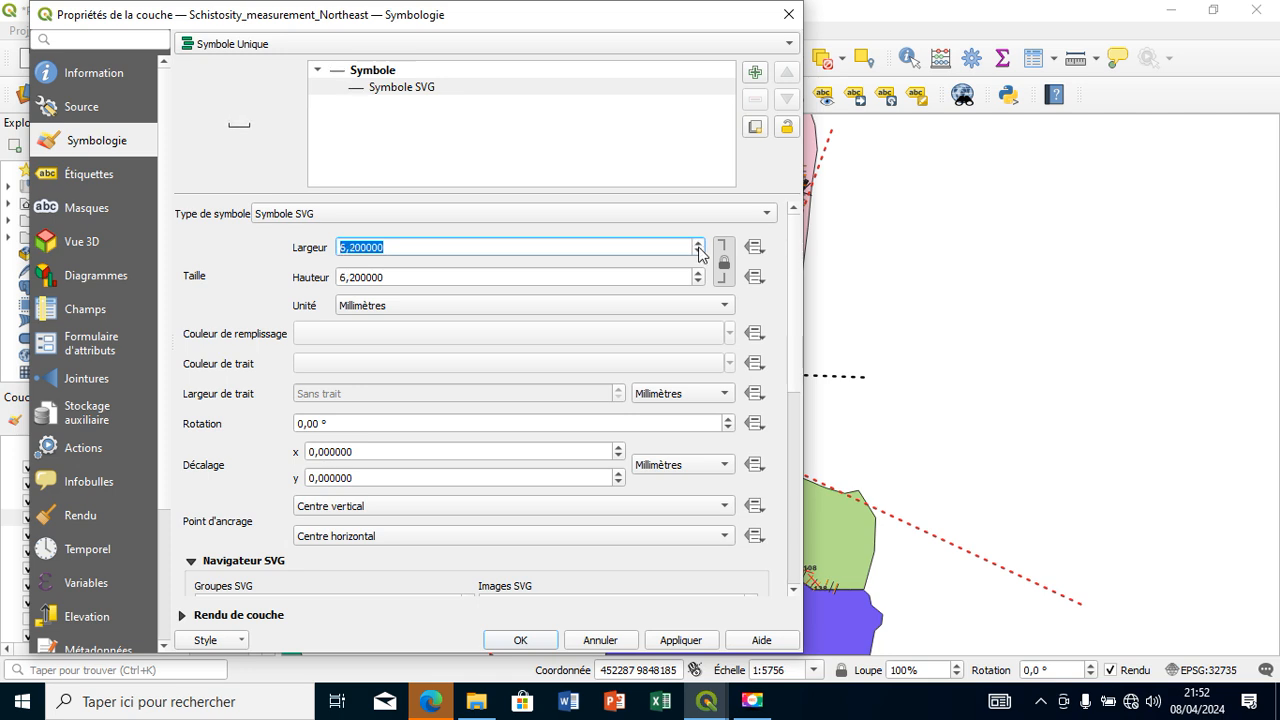
{"action": "left_click", "coordinate": [698, 251]}
{"action": "left_click", "coordinate": [755, 423]}
{"action": "mouse_move", "coordinate": [846, 534]}
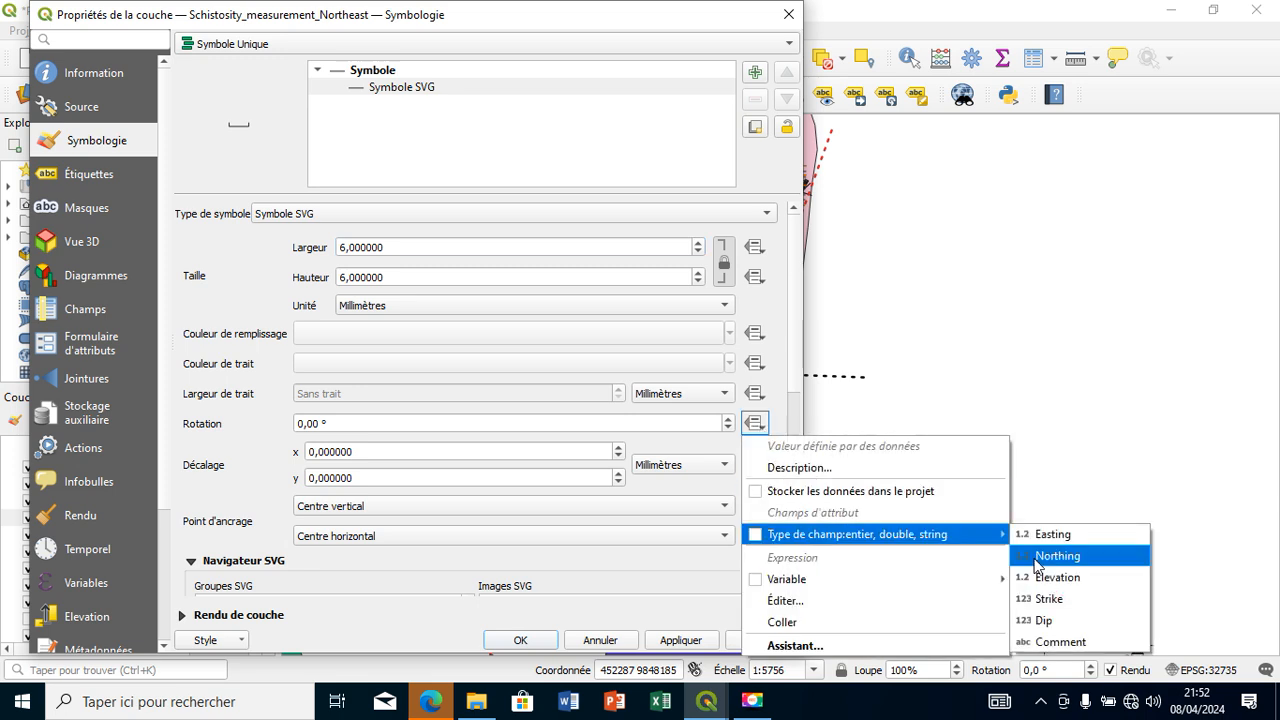
{"action": "left_click", "coordinate": [1050, 599]}
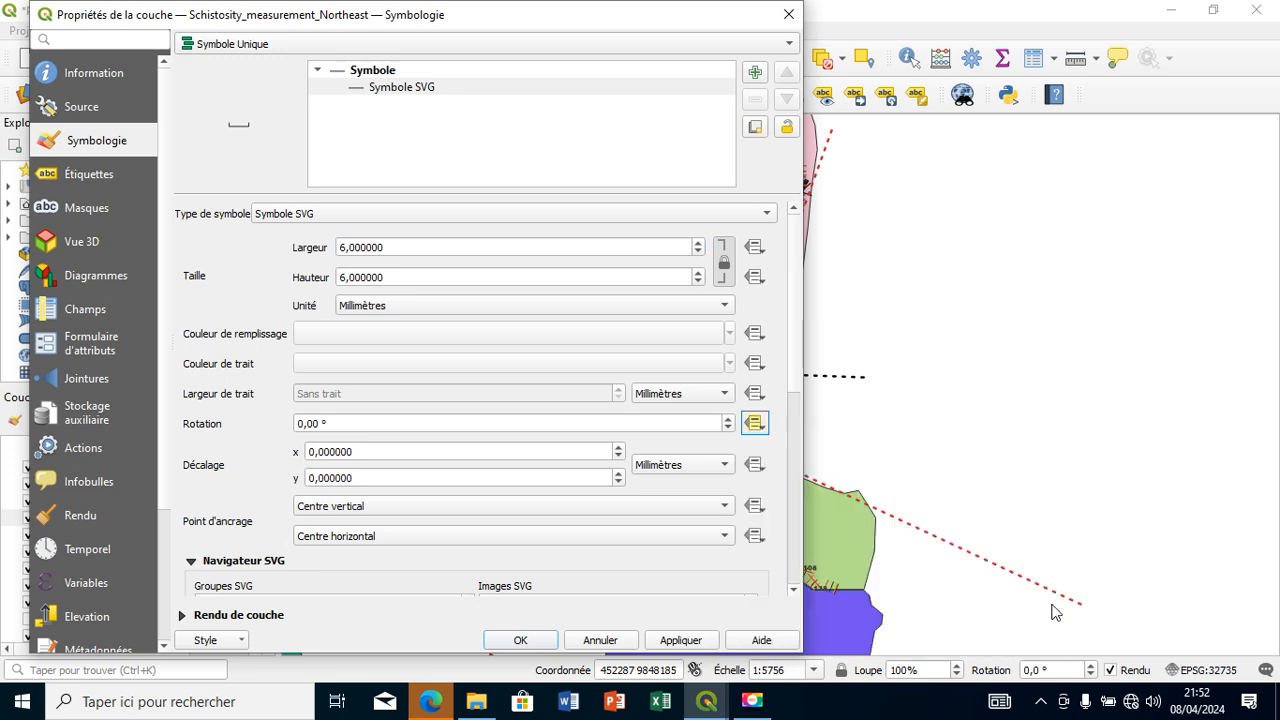
- Enable simple labels on the northeastern schistosity layer using the Dip field, with placement mode Autour du Point
{"action": "left_click", "coordinate": [114, 177]}
{"action": "left_click", "coordinate": [102, 146]}
{"action": "left_click", "coordinate": [108, 176]}
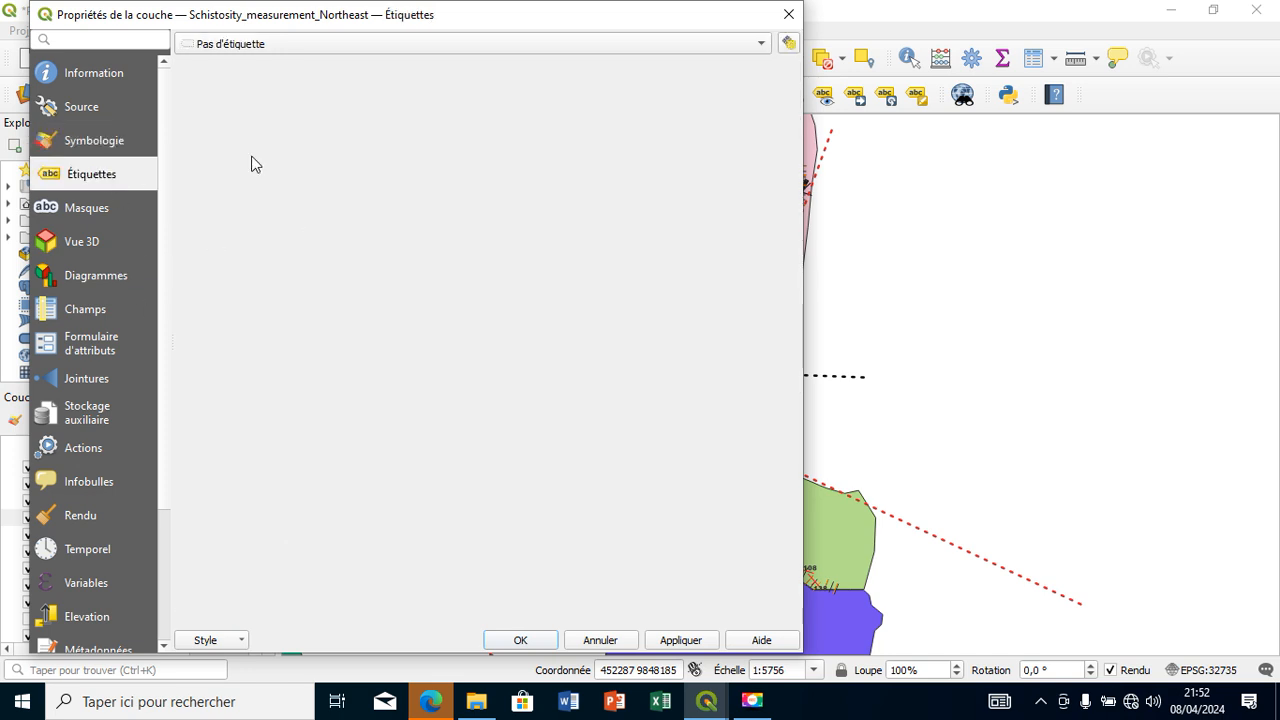
{"action": "left_click", "coordinate": [350, 46]}
{"action": "left_click", "coordinate": [352, 68]}
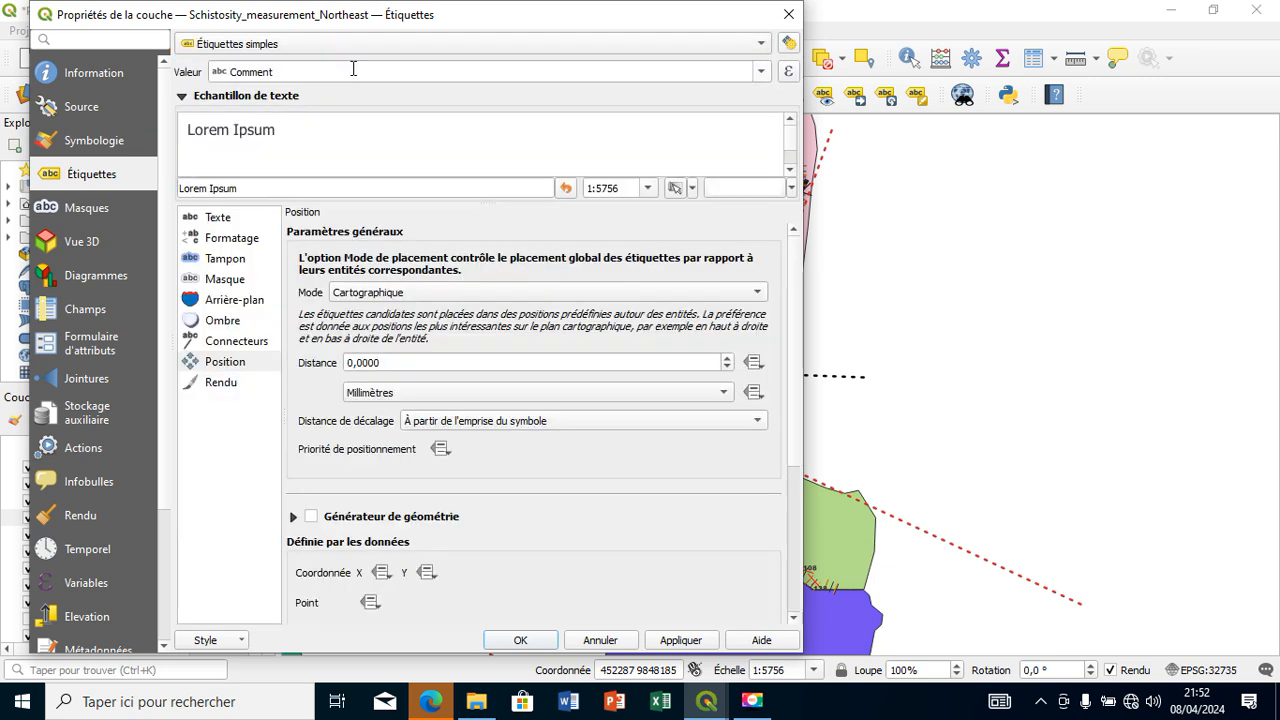
{"action": "left_click", "coordinate": [760, 72]}
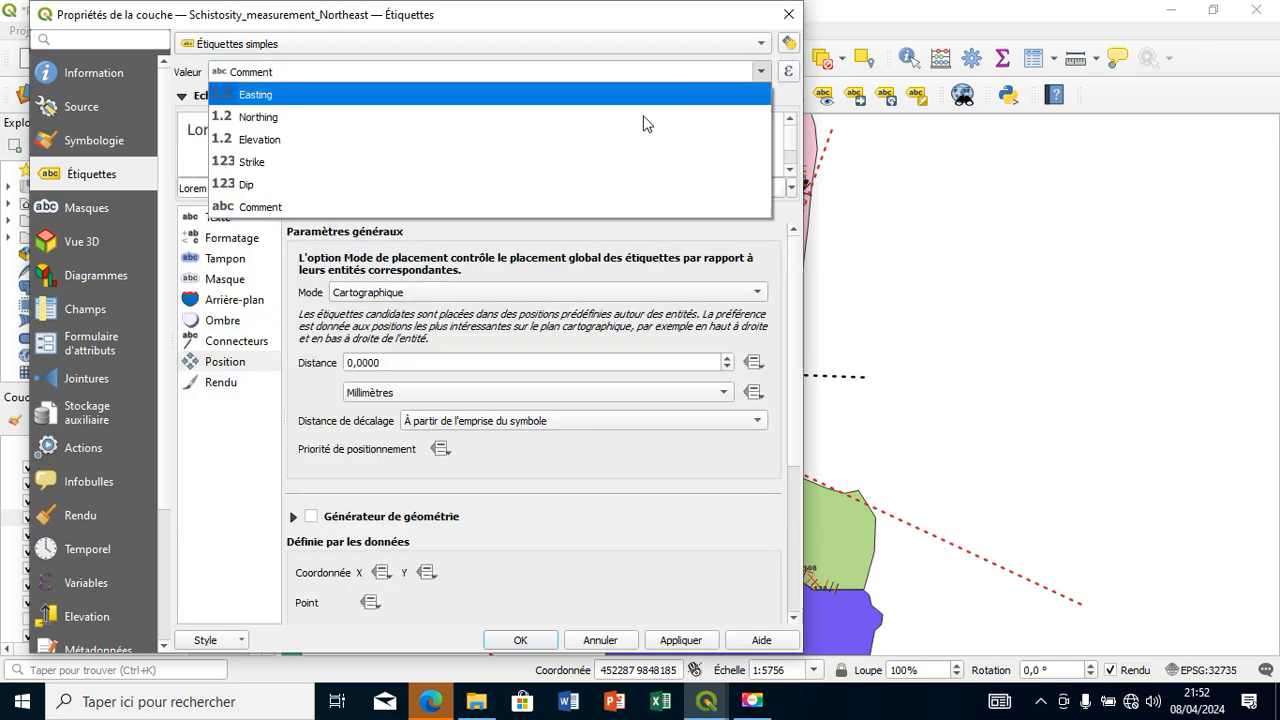
{"action": "left_click", "coordinate": [606, 184]}
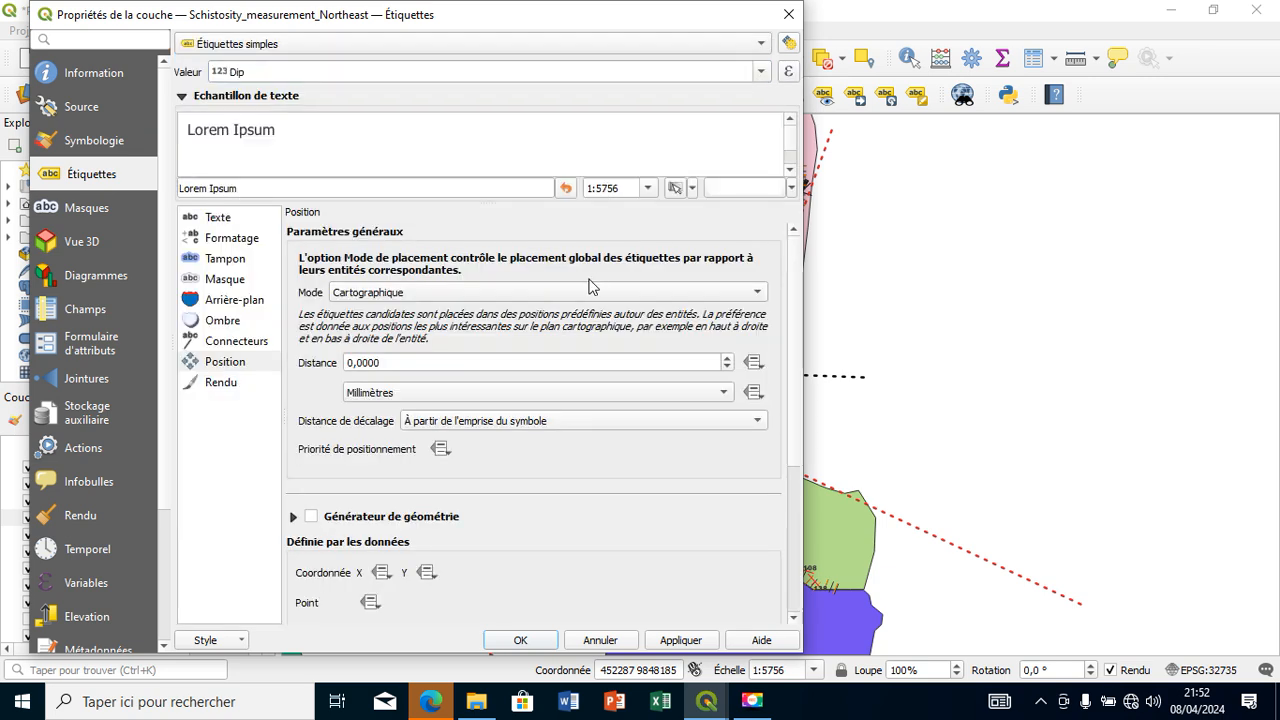
{"action": "left_click", "coordinate": [590, 287]}
{"action": "left_click", "coordinate": [548, 309]}
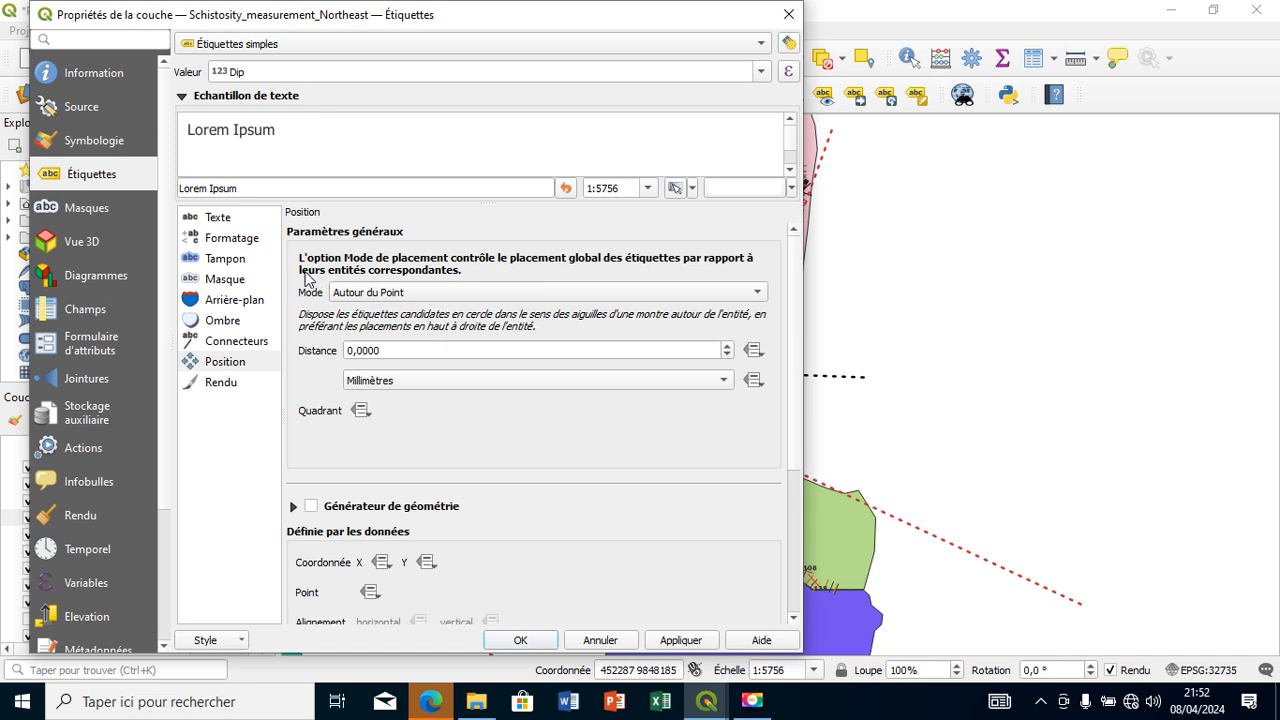
- Set the northeastern schistosity labels' font to Arial Black at 6 points and accept the layer properties
{"action": "left_click", "coordinate": [231, 220]}
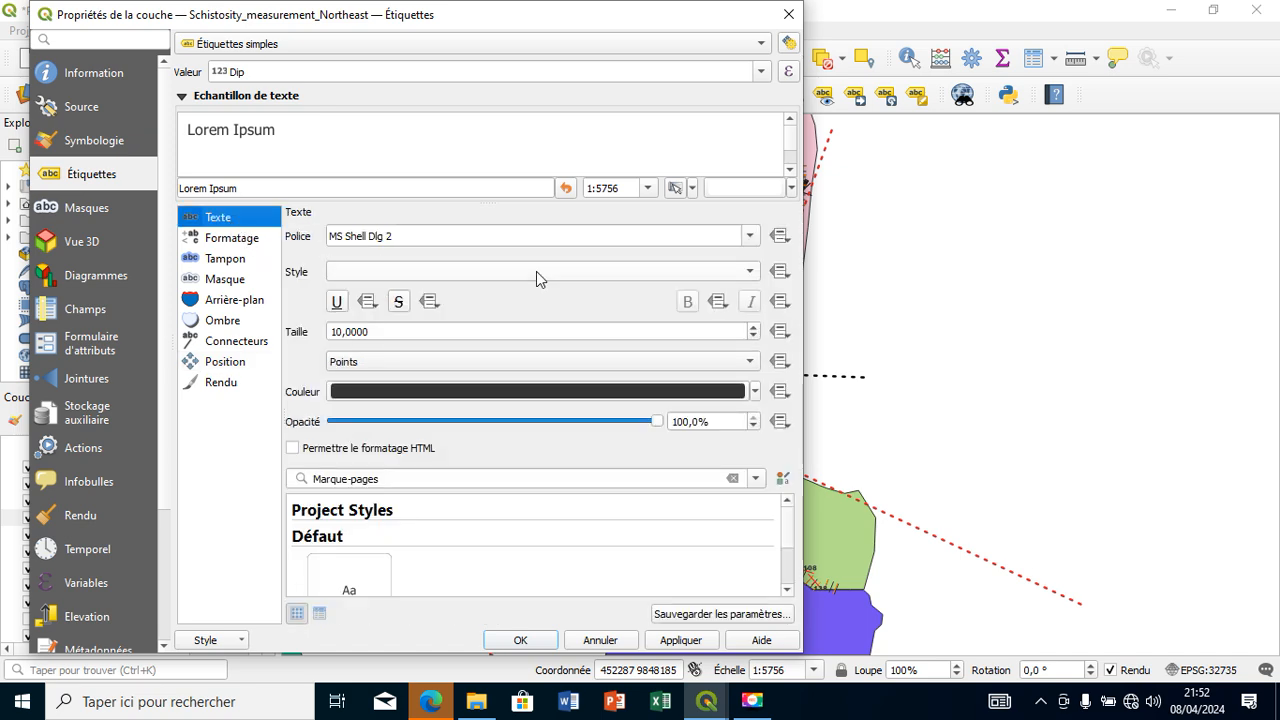
{"action": "left_click", "coordinate": [748, 237]}
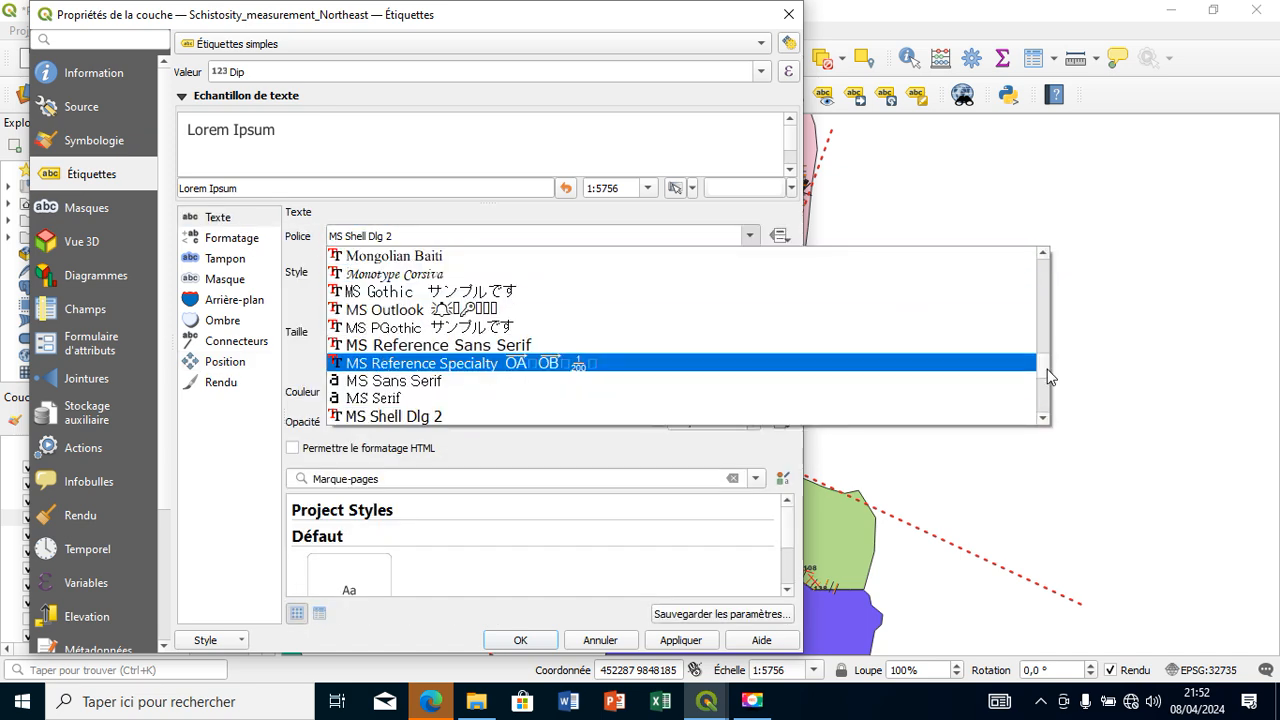
{"action": "left_click_drag", "start_coordinate": [1047, 377], "coordinate": [1025, 227]}
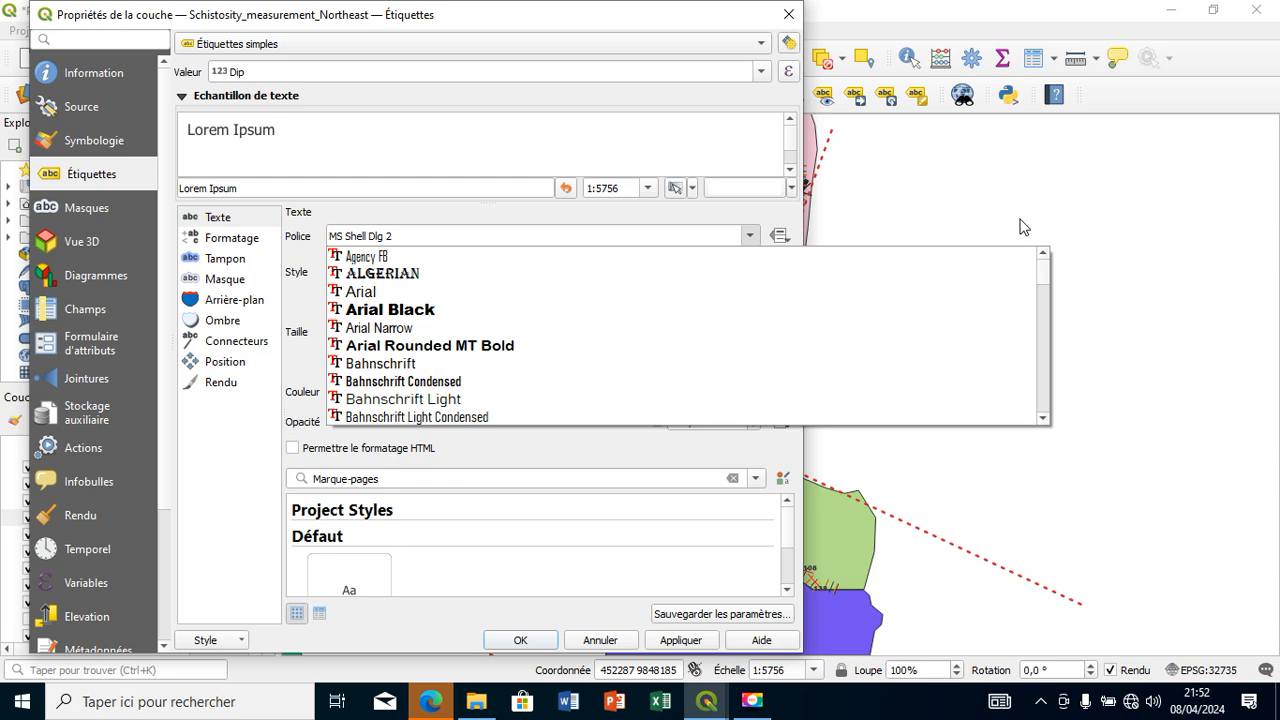
{"action": "left_click", "coordinate": [906, 309]}
{"action": "left_click", "coordinate": [752, 337]}
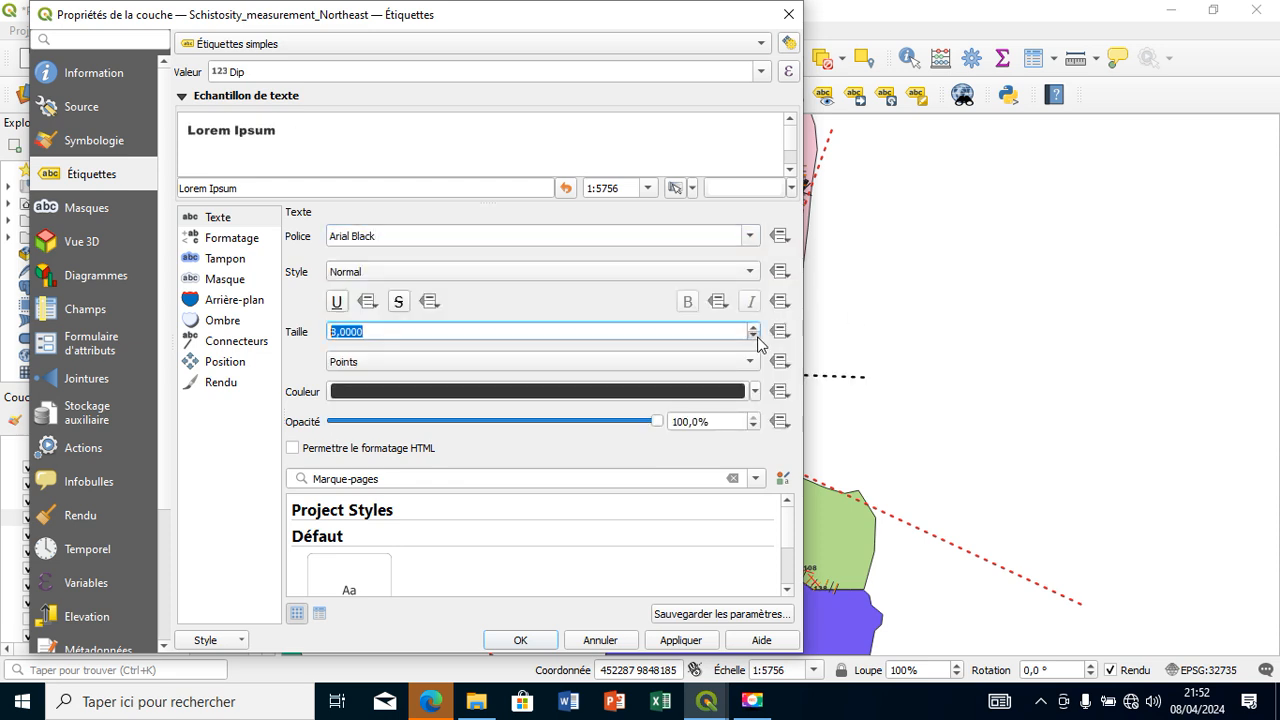
{"action": "left_click", "coordinate": [780, 331]}
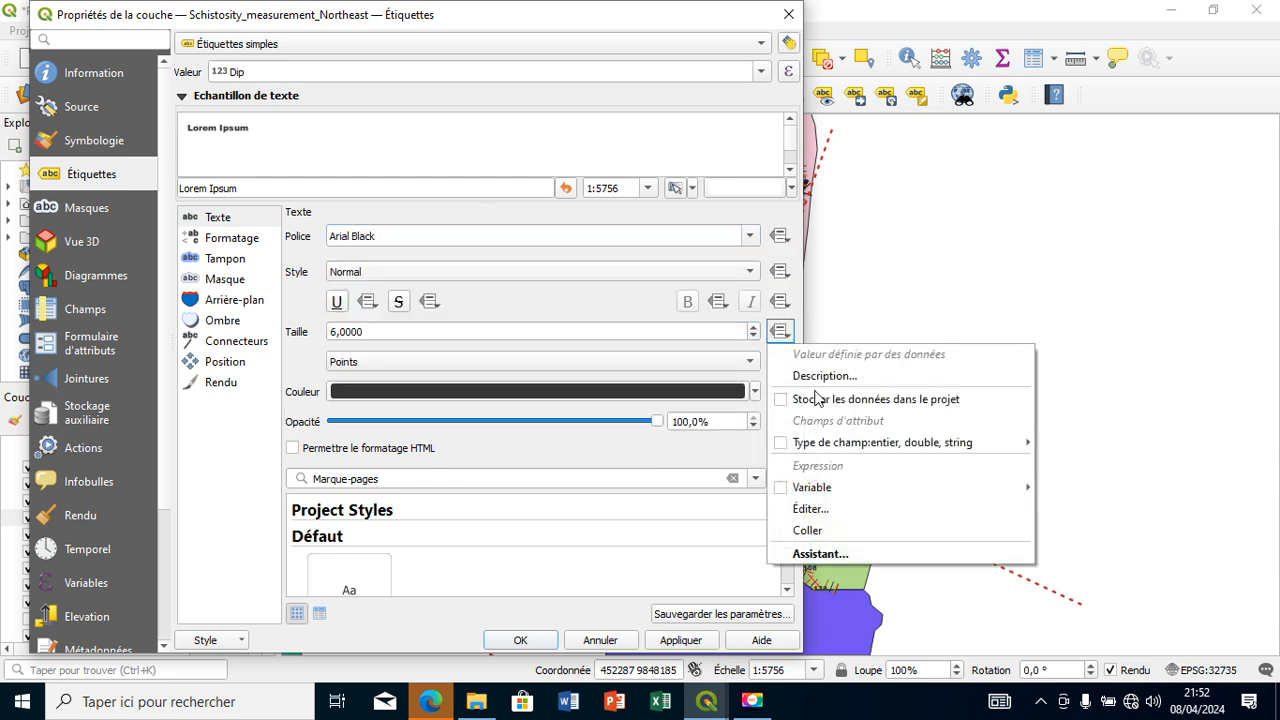
{"action": "mouse_move", "coordinate": [952, 450]}
{"action": "left_click", "coordinate": [521, 325]}
{"action": "left_click", "coordinate": [545, 640]}
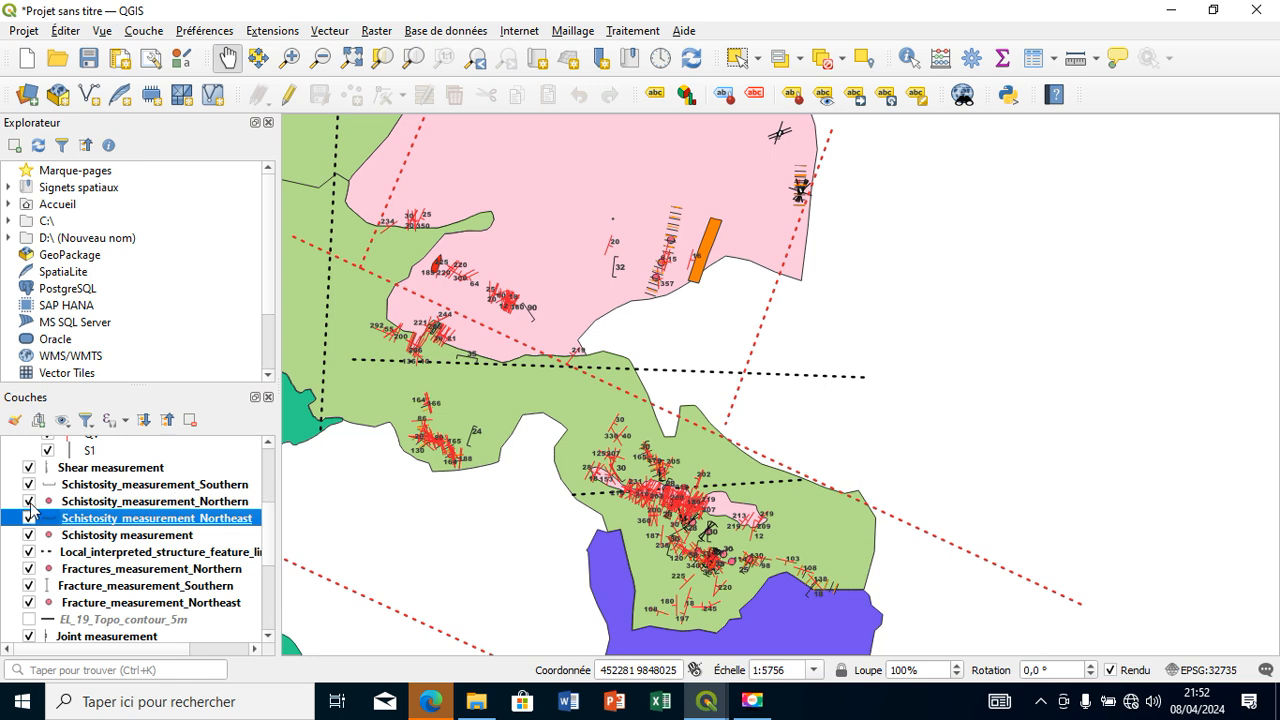
- Hide the Schistosity_measurement_Northern, Schistosity measurement and Fractures_measurement_Northern layers
{"action": "left_click", "coordinate": [29, 502]}
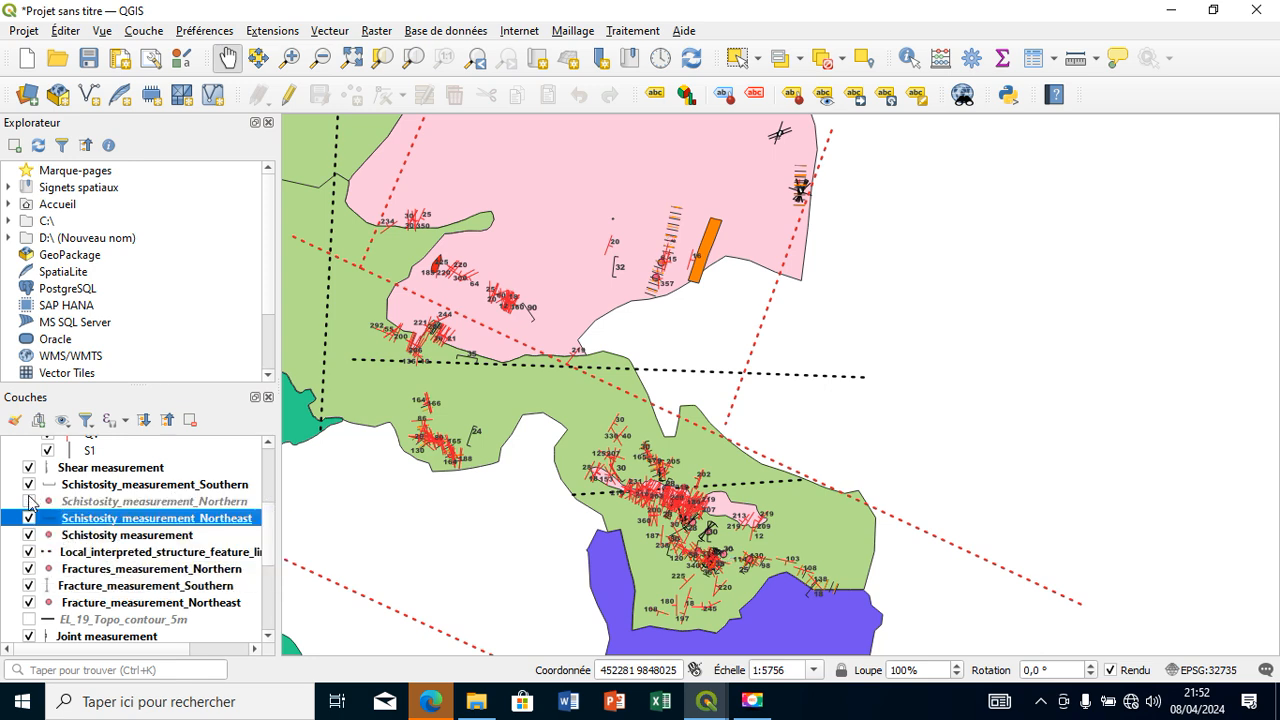
{"action": "left_click", "coordinate": [30, 502]}
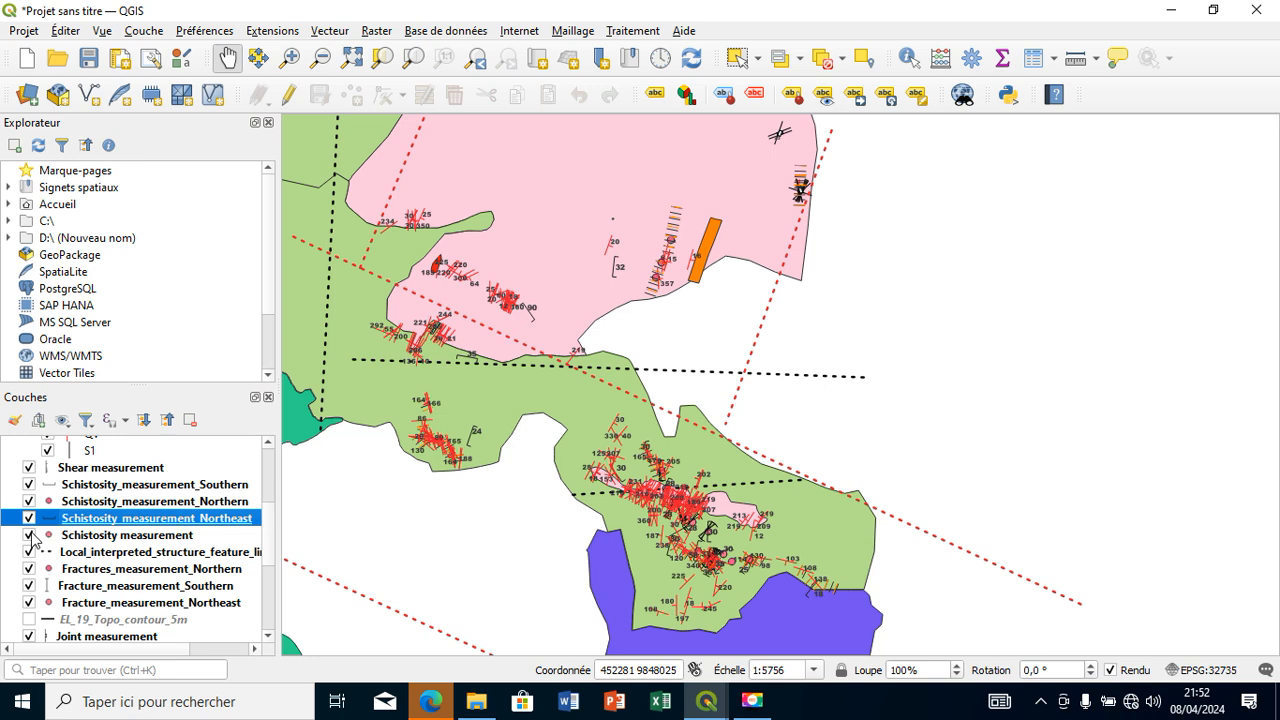
{"action": "left_click", "coordinate": [29, 535]}
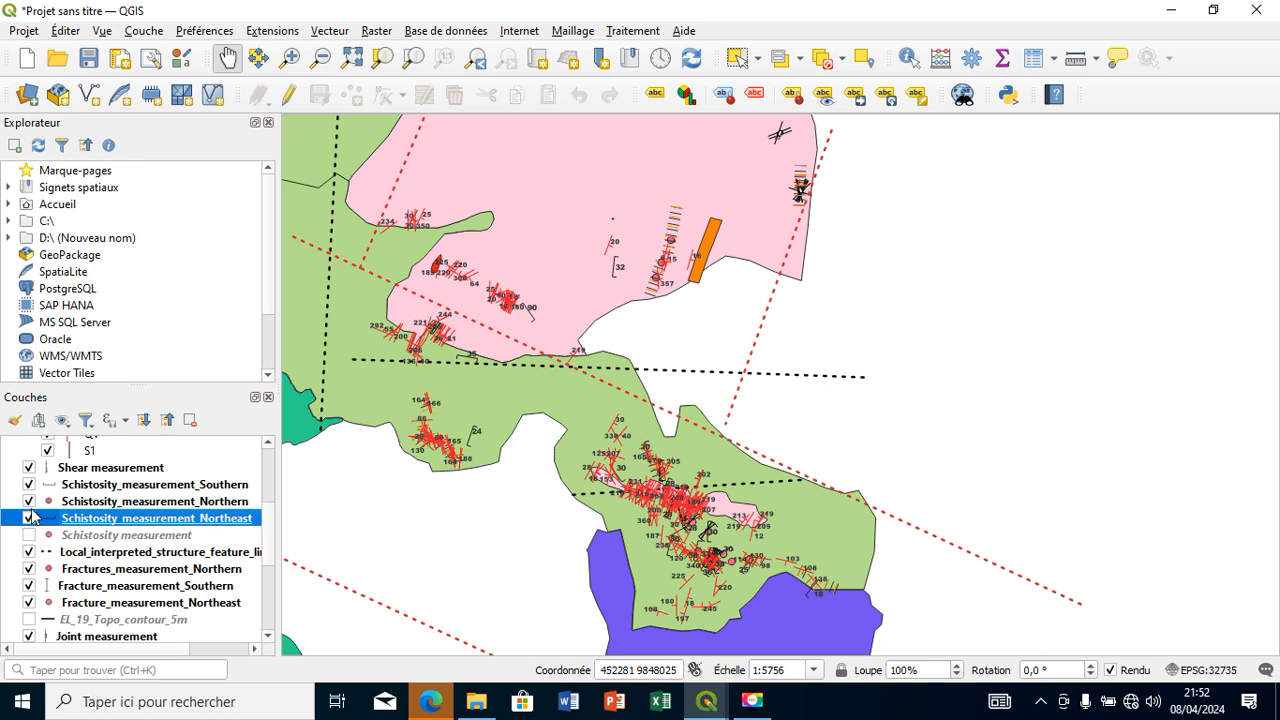
{"action": "left_click", "coordinate": [30, 502]}
{"action": "left_click", "coordinate": [29, 569]}
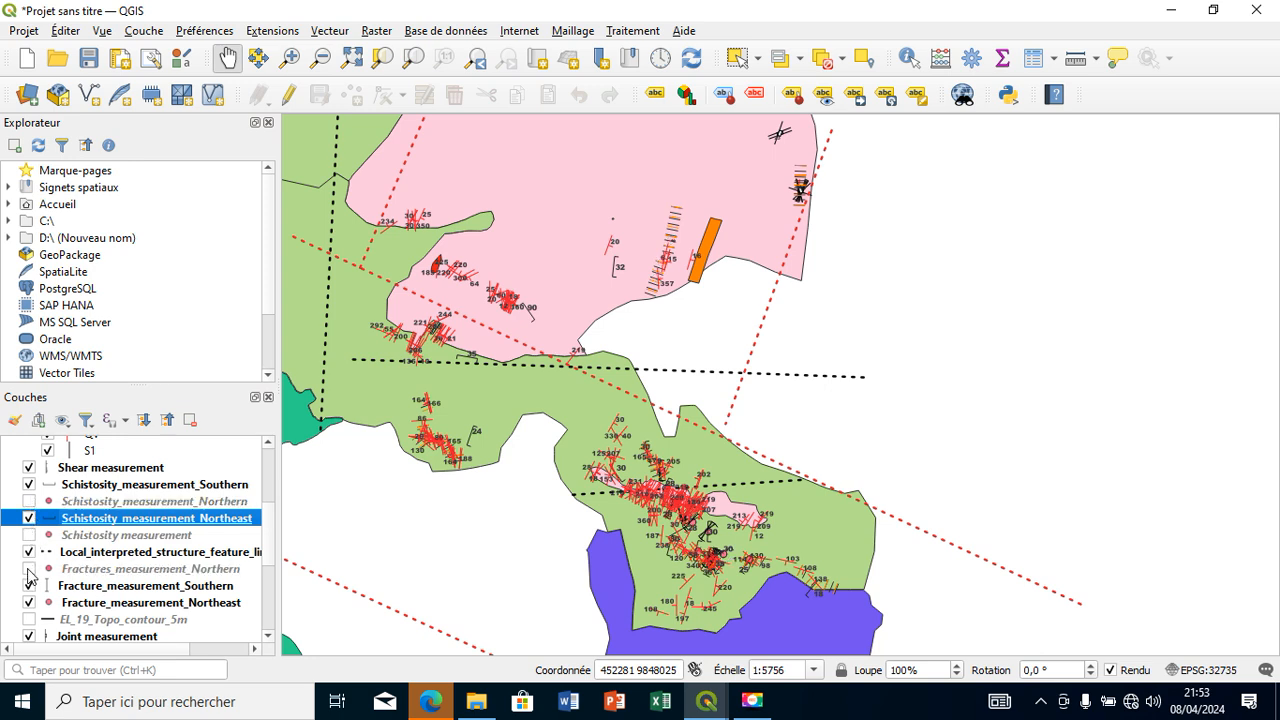
- Create a new print layout titled "Carte structurale"
{"action": "left_click_drag", "start_coordinate": [591, 517], "coordinate": [636, 493]}
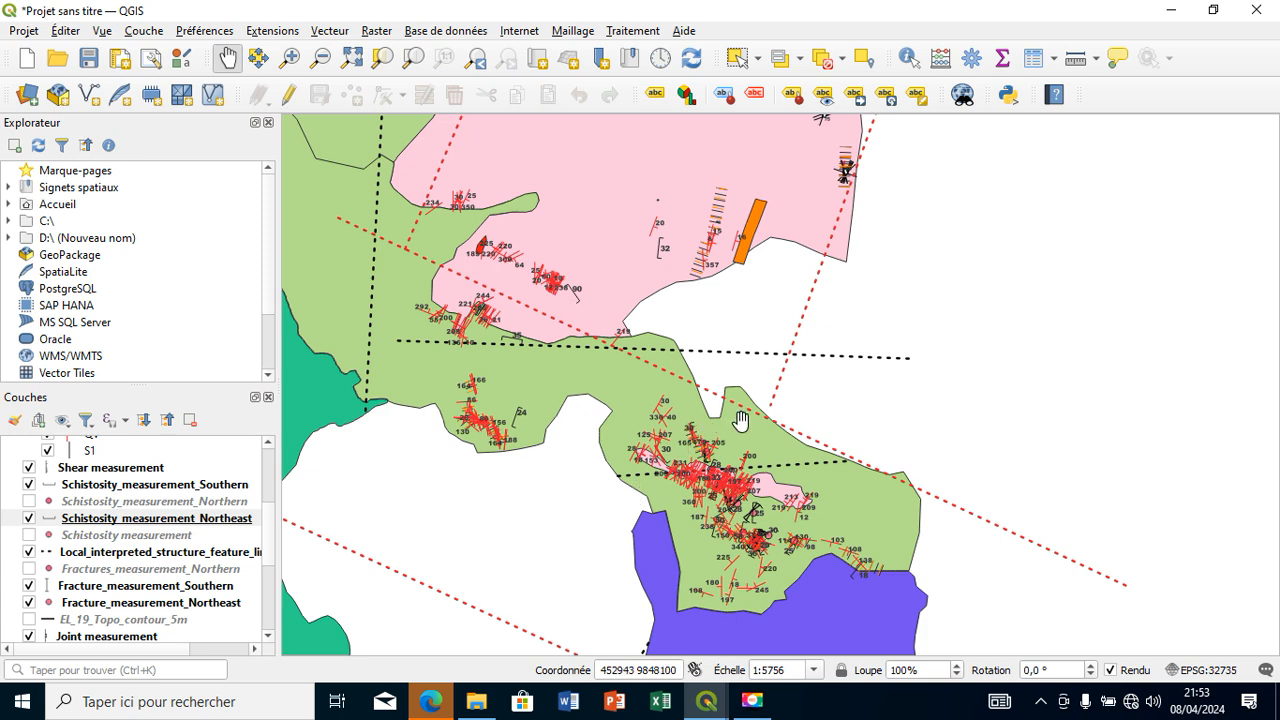
{"action": "left_click_drag", "start_coordinate": [741, 421], "coordinate": [752, 417]}
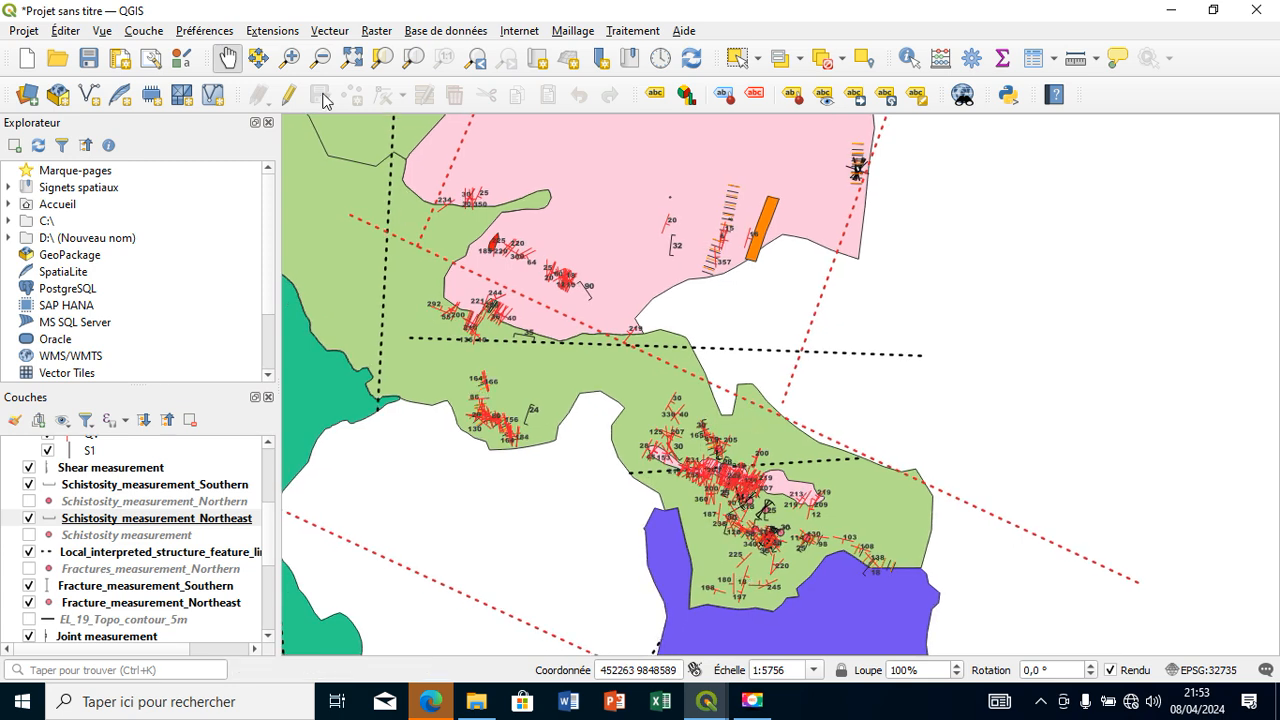
{"action": "left_click", "coordinate": [118, 60]}
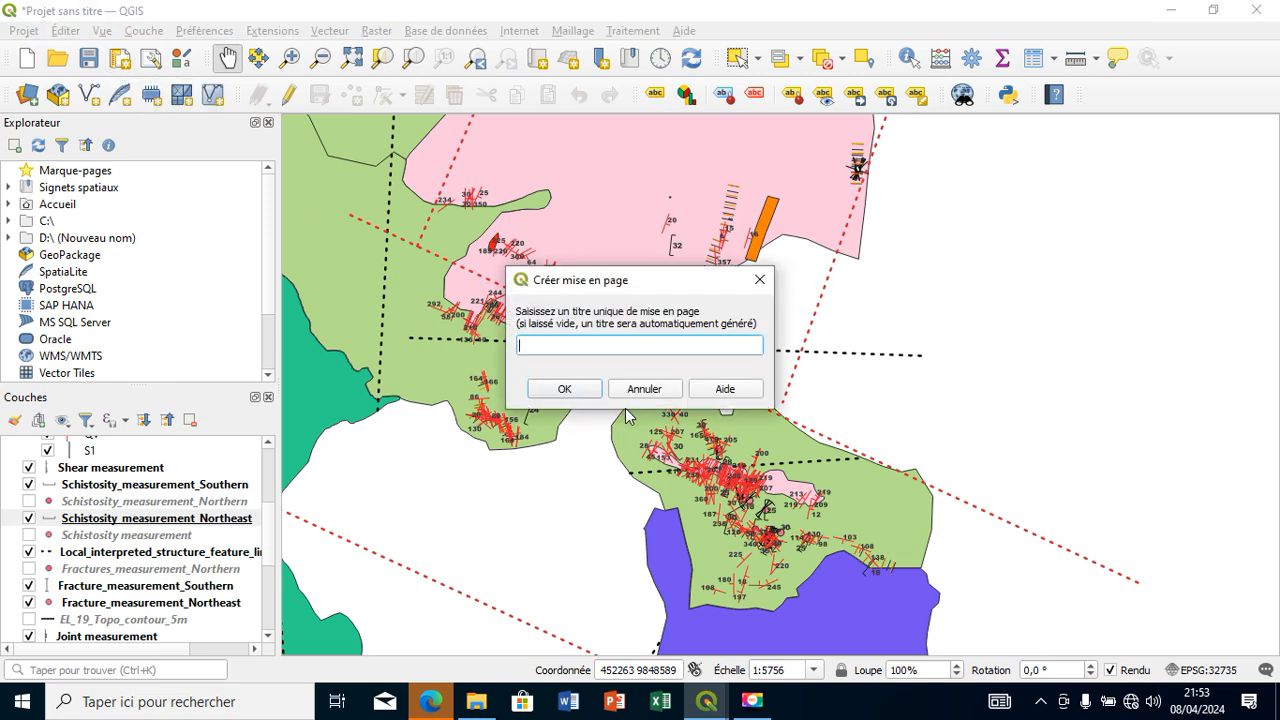
{"action": "type", "text": "Carte structurale"}
{"action": "key", "text": "Return"}
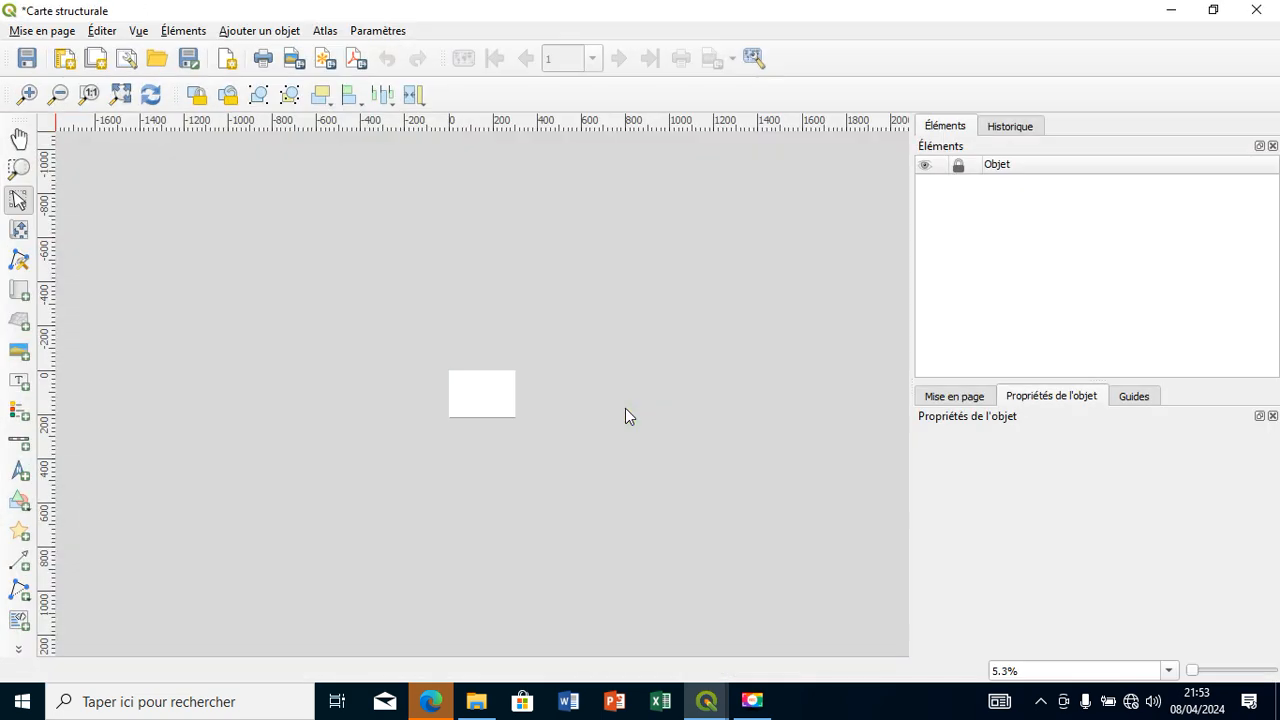
- Add a map to the layout that nearly fills the page, leaving a narrow margin all around
{"action": "left_click", "coordinate": [22, 232]}
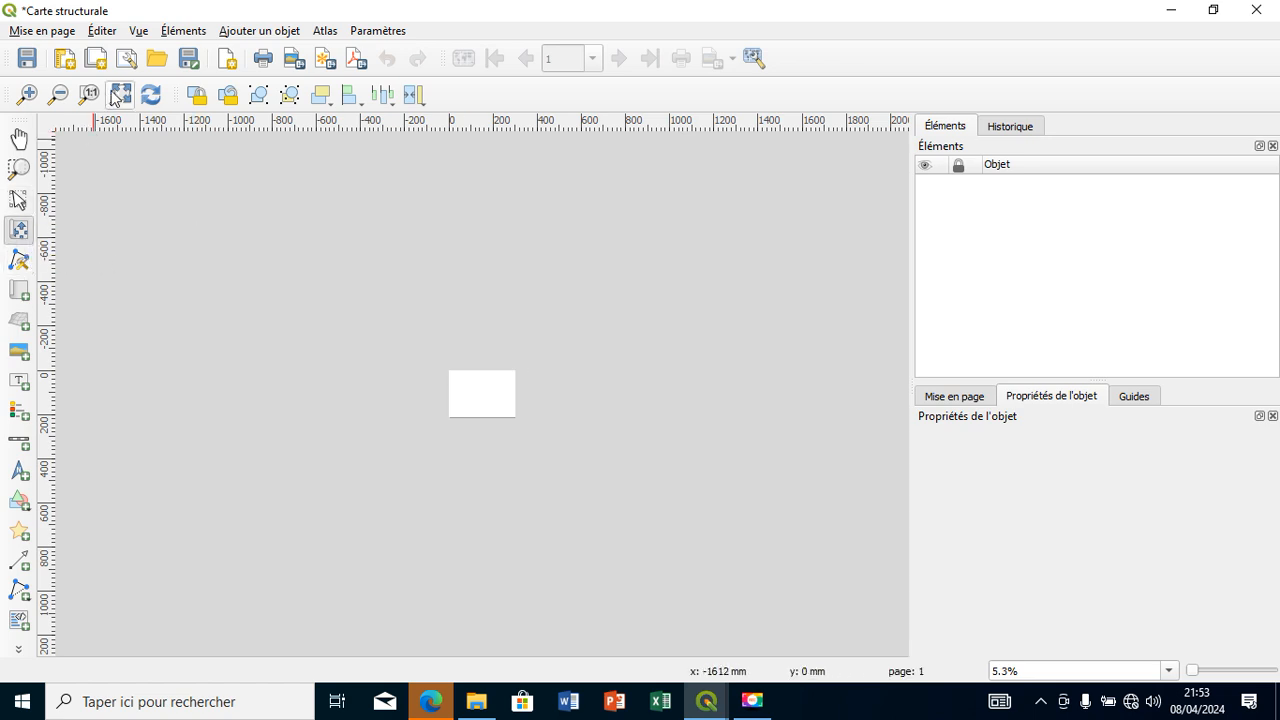
{"action": "left_click", "coordinate": [116, 95]}
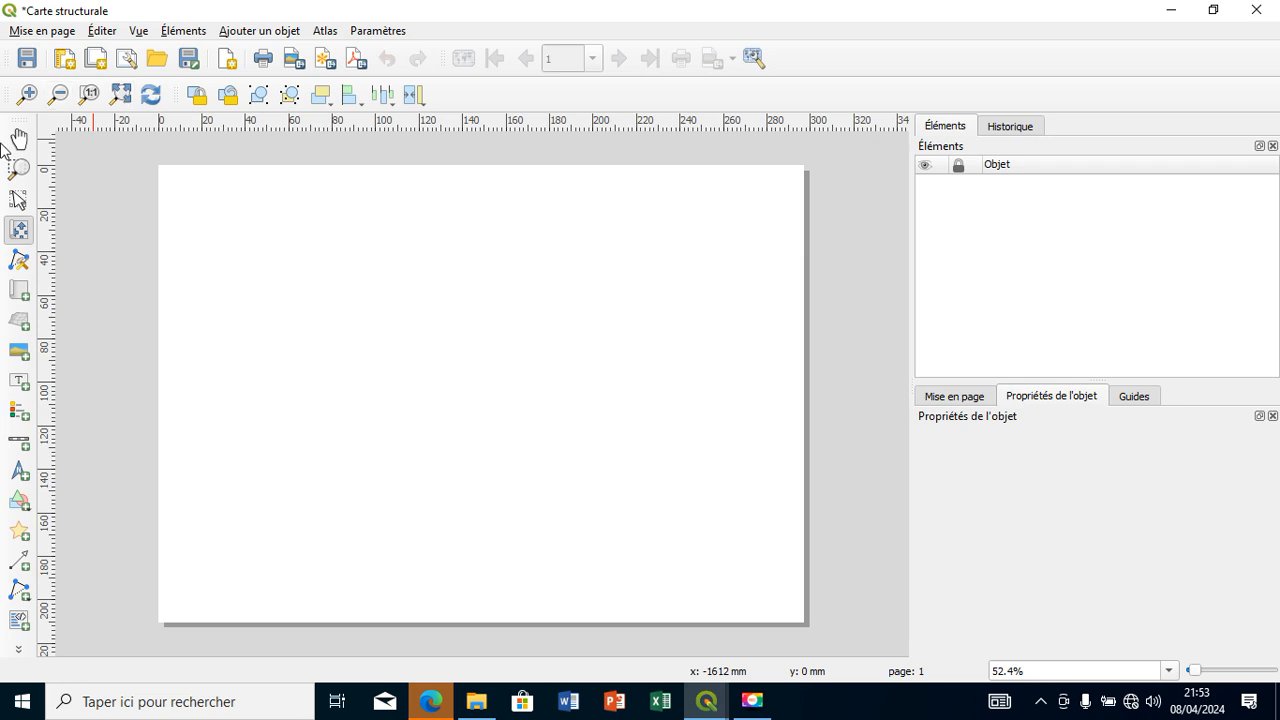
{"action": "left_click", "coordinate": [19, 290]}
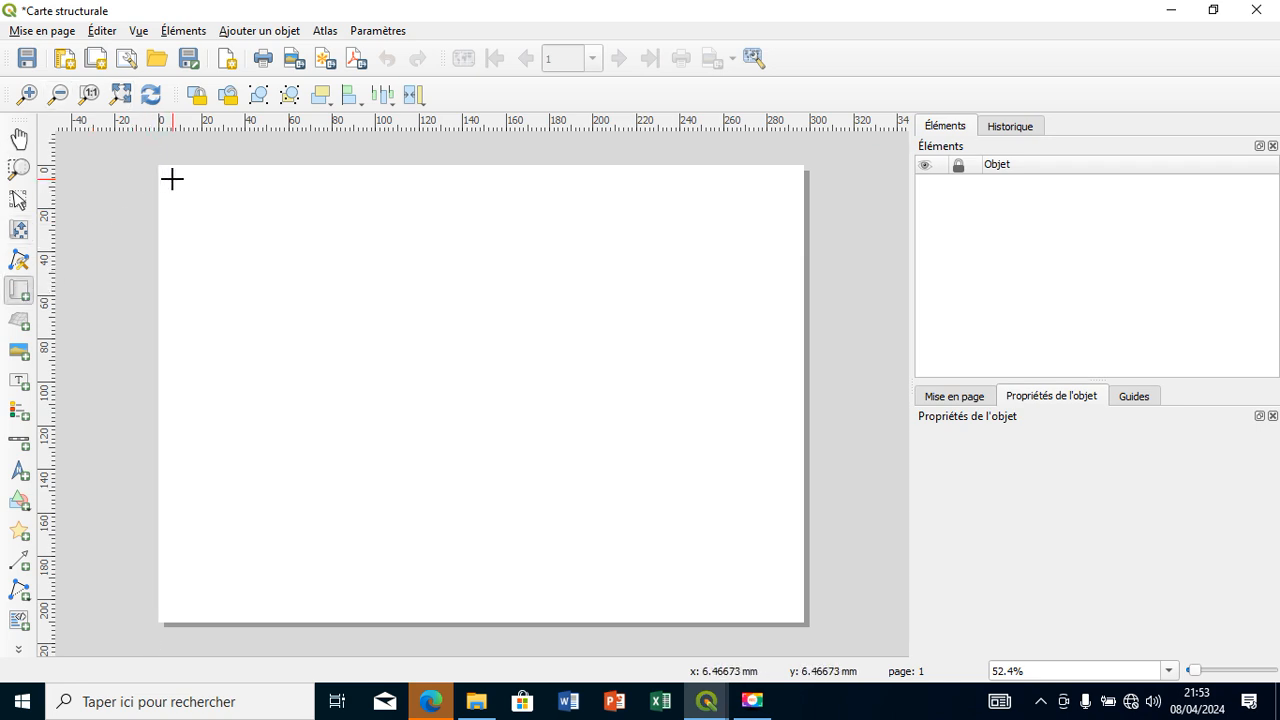
{"action": "mouse_move", "coordinate": [183, 180]}
{"action": "left_mouse_down"}
{"action": "mouse_move", "coordinate": [463, 440]}
{"action": "mouse_move", "coordinate": [729, 609]}
{"action": "mouse_move", "coordinate": [784, 608]}
{"action": "left_mouse_up"}
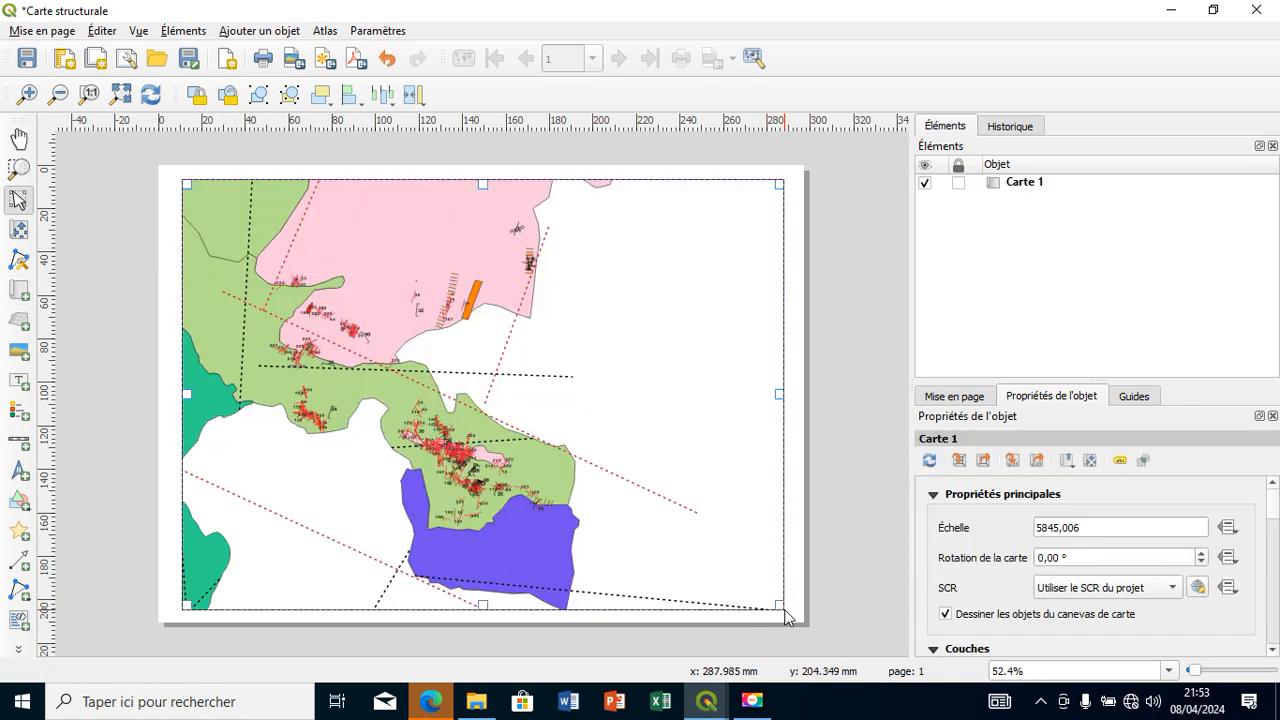
- Shift the map content slightly eastward within its frame and extend the frame's western edge to a width of about 280 mm
{"action": "left_click", "coordinate": [18, 229]}
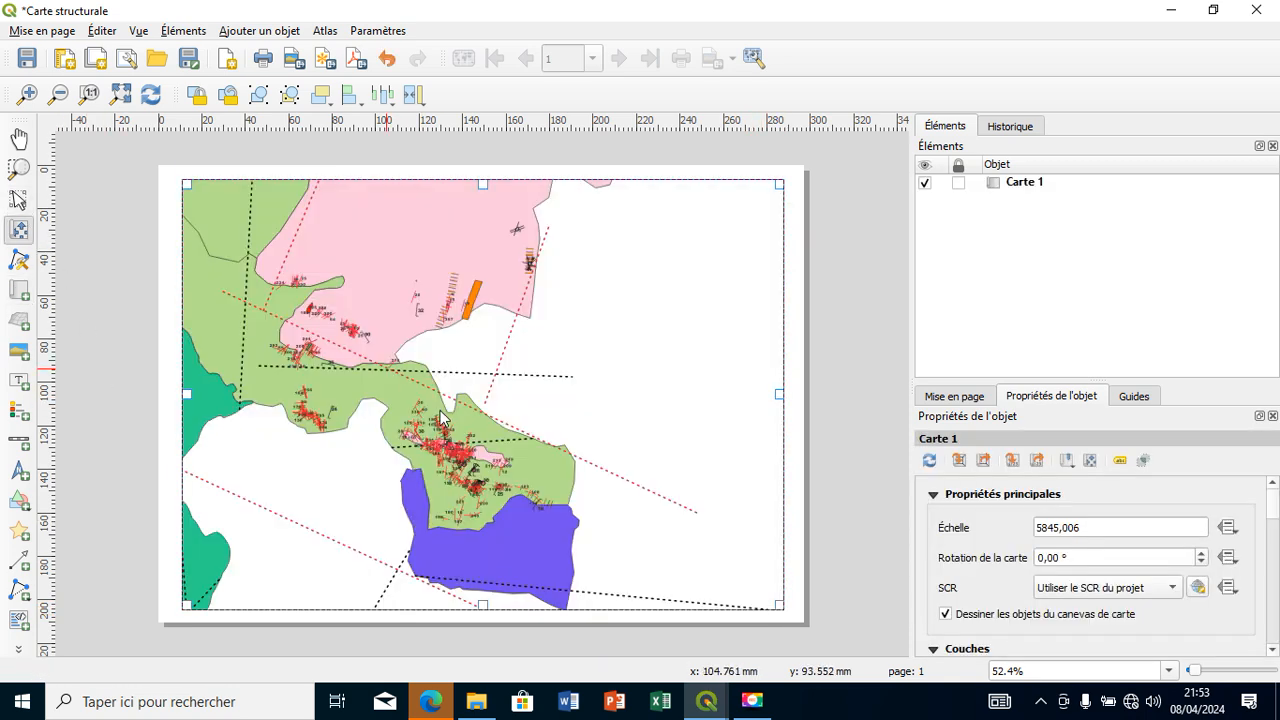
{"action": "left_click_drag", "start_coordinate": [441, 412], "coordinate": [474, 412]}
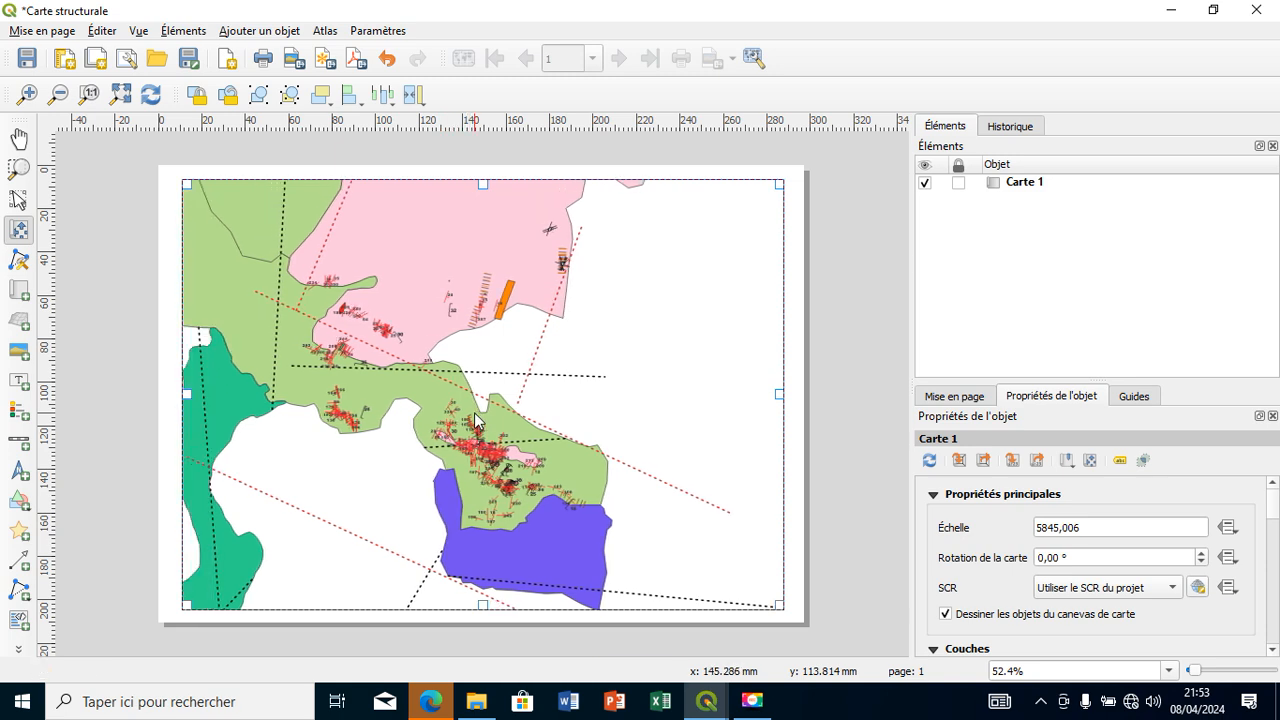
{"action": "left_click", "coordinate": [18, 200]}
{"action": "left_click_drag", "start_coordinate": [184, 393], "coordinate": [178, 393]}
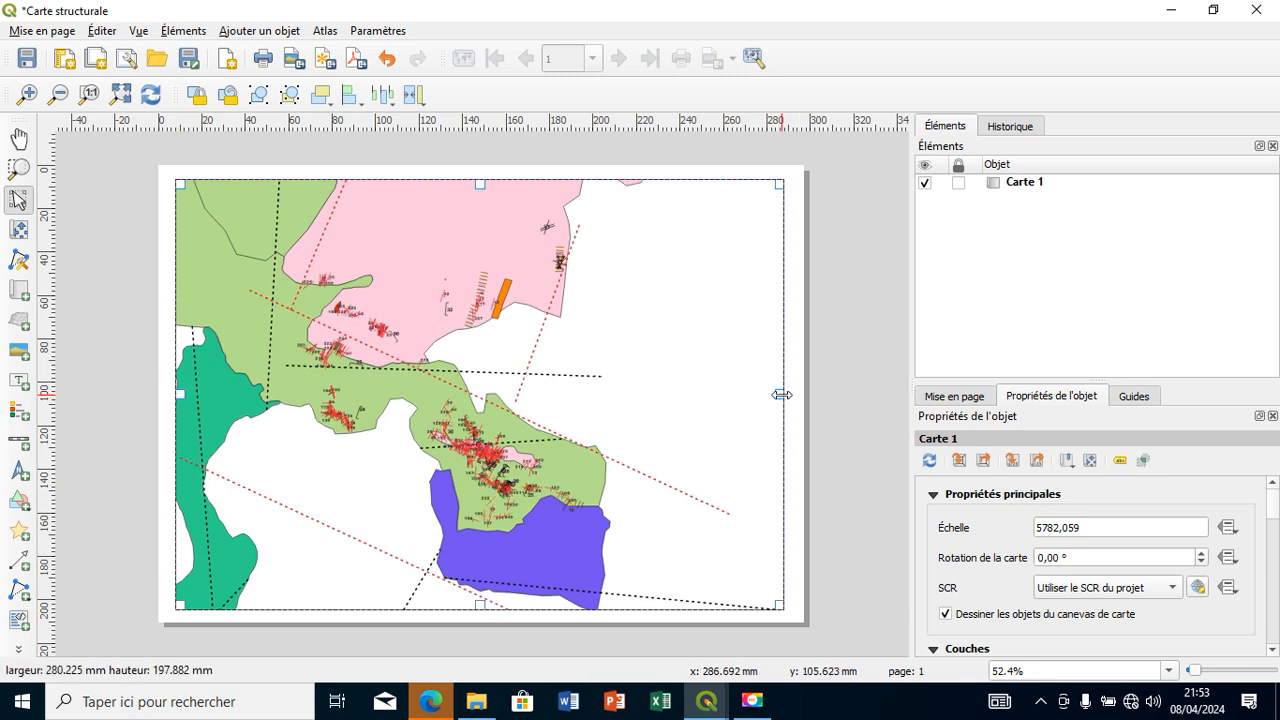
- Enable the frame (Cadre) around the layout map
{"action": "left_click", "coordinate": [948, 405]}
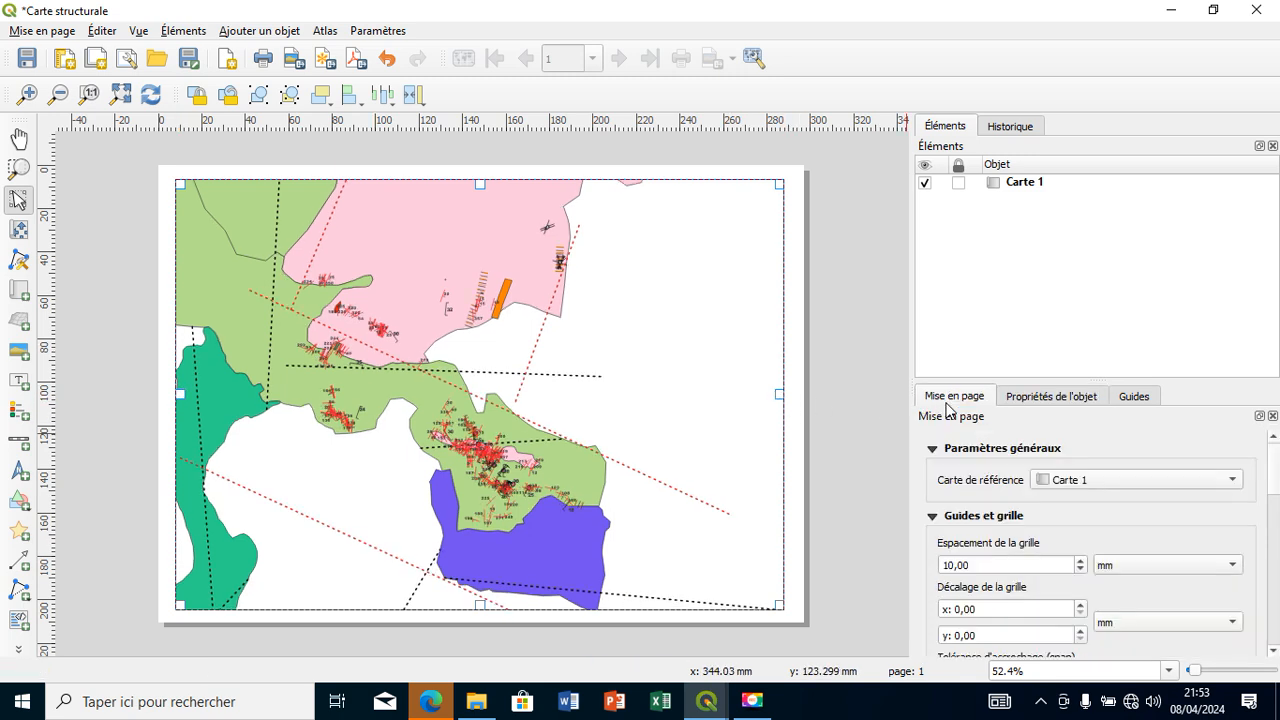
{"action": "left_click", "coordinate": [1032, 399]}
{"action": "left_click", "coordinate": [1274, 577]}
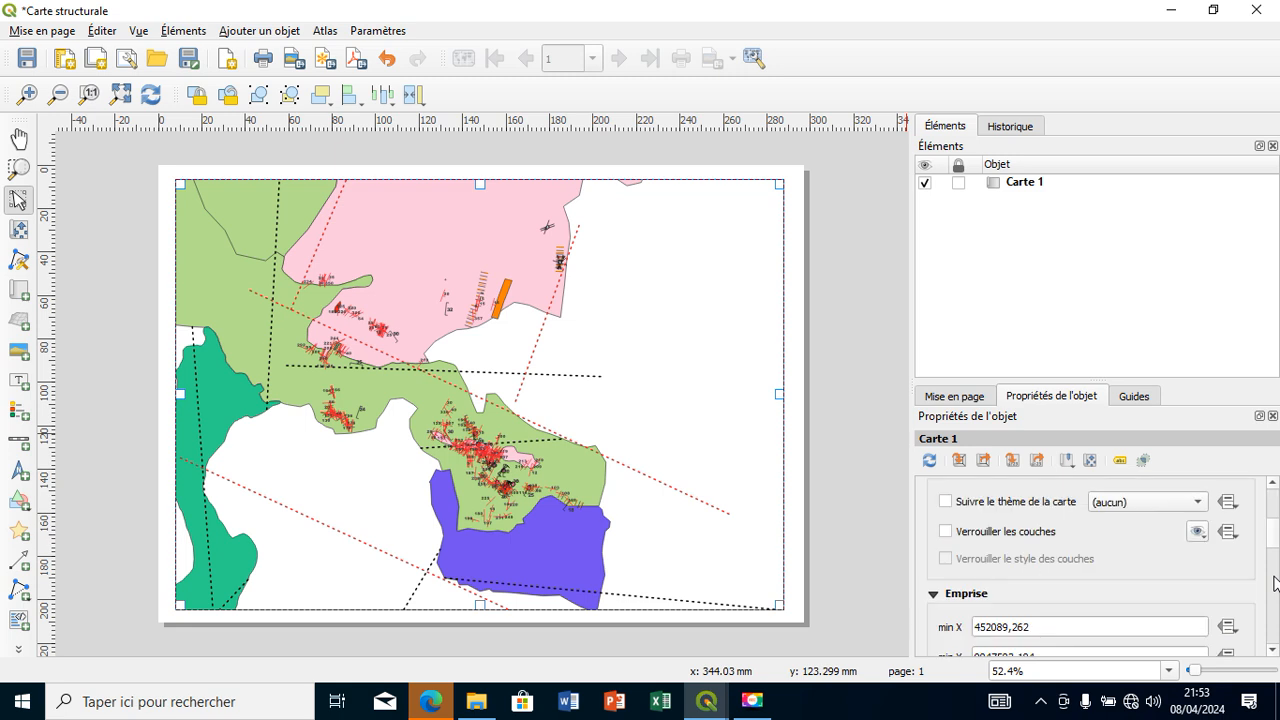
{"action": "left_click", "coordinate": [1274, 583]}
{"action": "left_click", "coordinate": [1274, 590]}
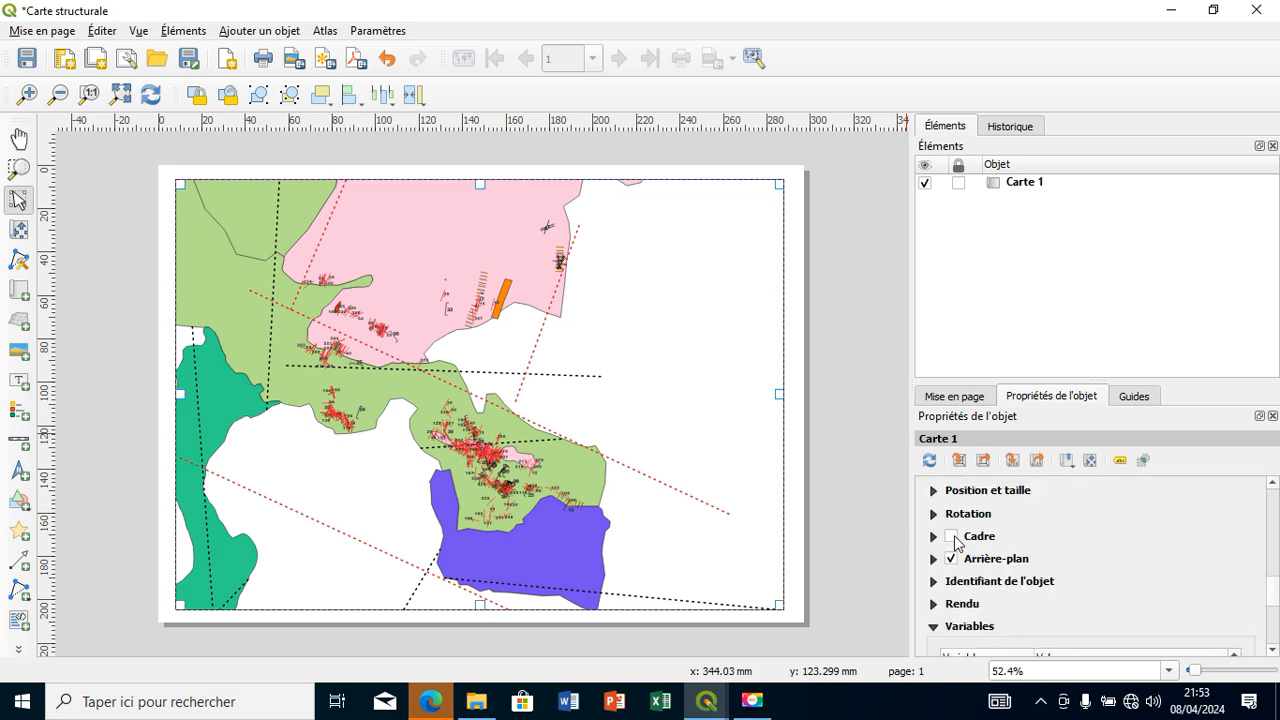
{"action": "left_click", "coordinate": [952, 537]}
- Add a grid to the layout map and open its properties for editing
{"action": "left_click", "coordinate": [1274, 545]}
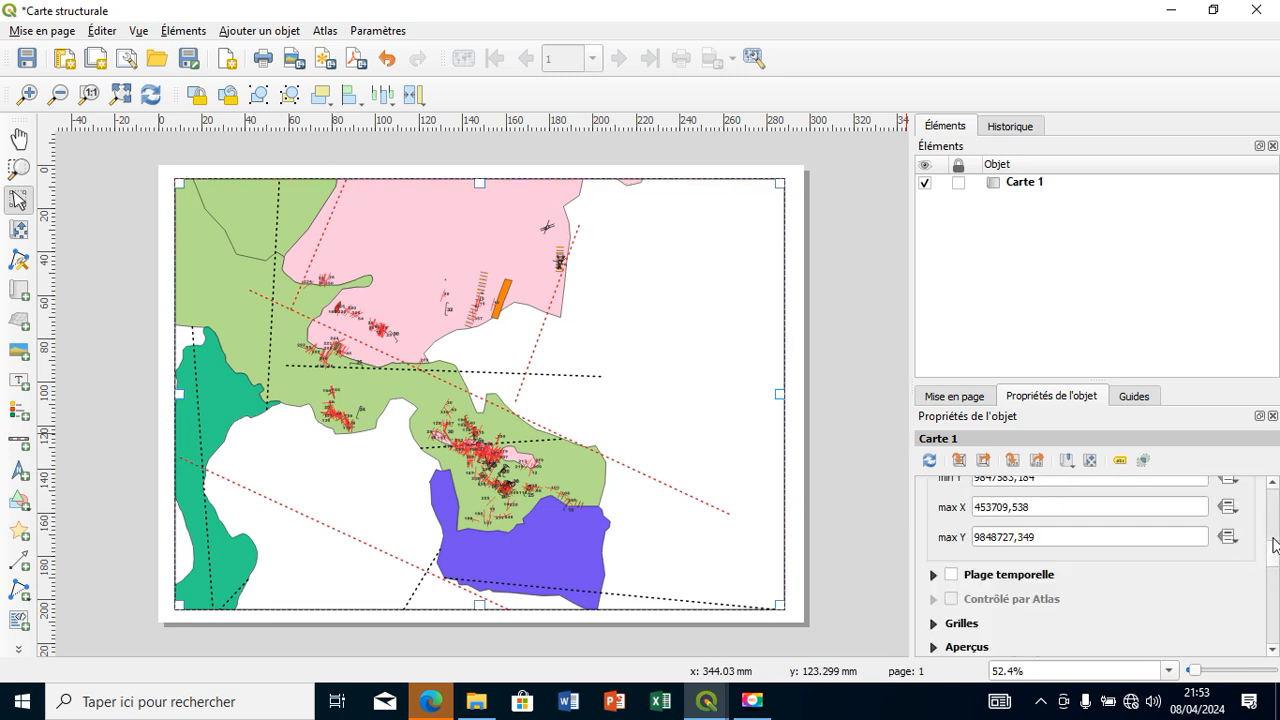
{"action": "left_click", "coordinate": [934, 623]}
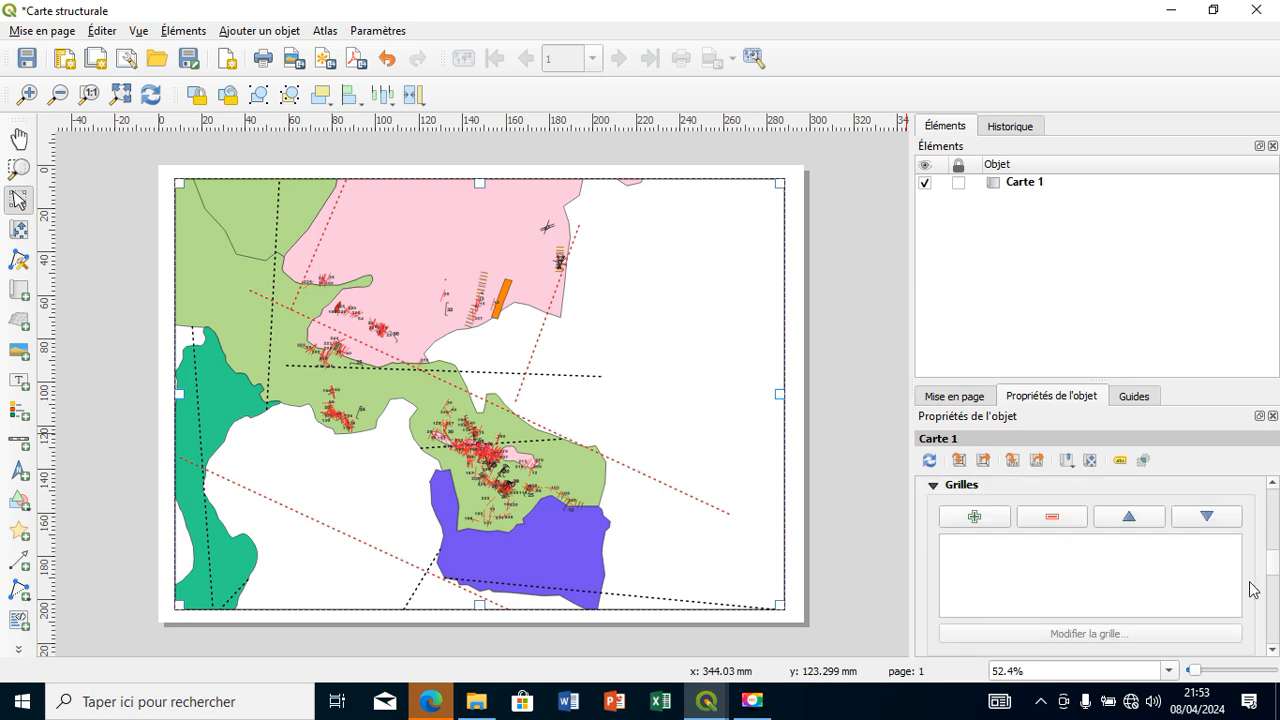
{"action": "left_click", "coordinate": [975, 516]}
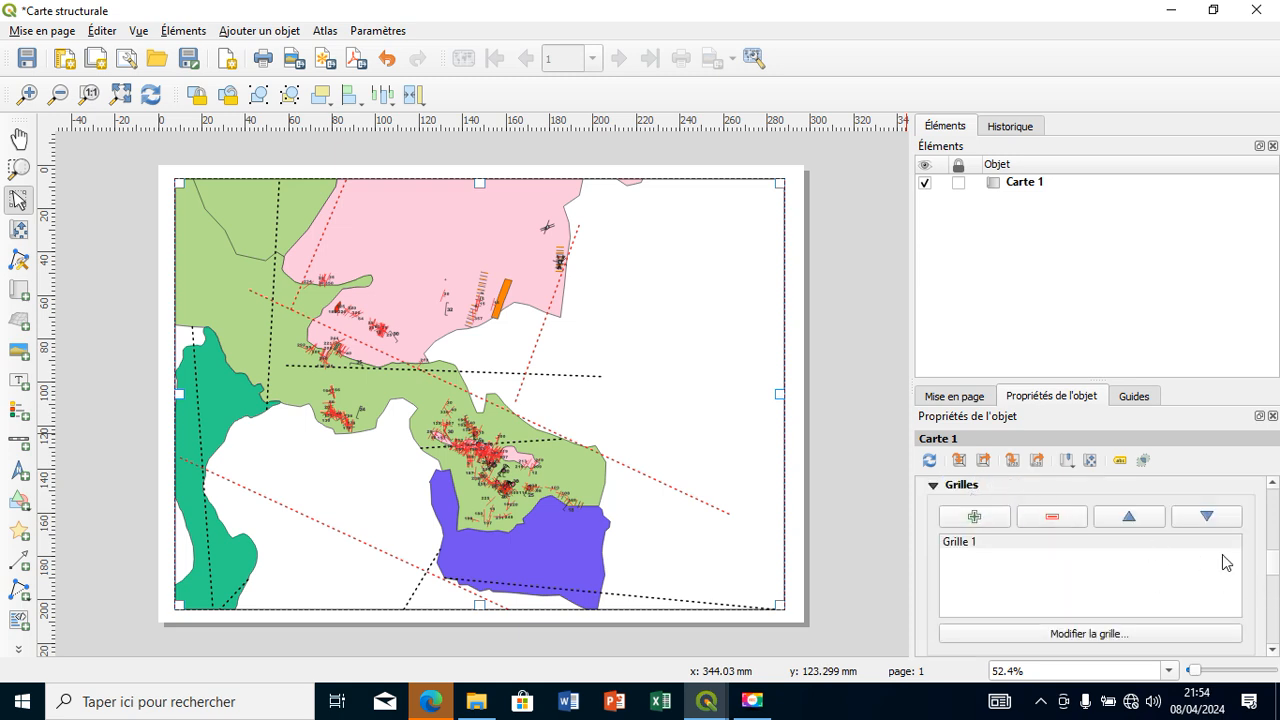
{"action": "left_click", "coordinate": [1190, 549]}
{"action": "left_click", "coordinate": [1156, 634]}
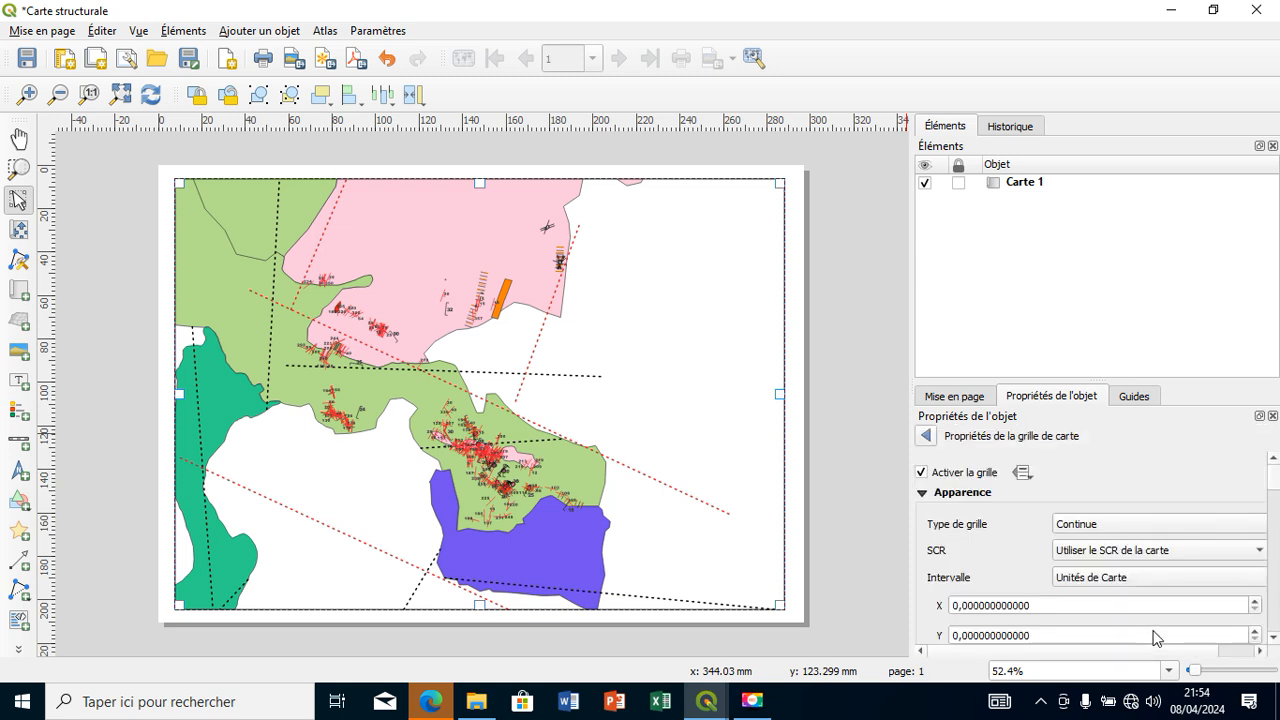
- Set the map grid's X and Y intervals to 100 map units
{"action": "mouse_move", "coordinate": [1275, 480]}
{"action": "left_mouse_down"}
{"action": "mouse_move", "coordinate": [1275, 514]}
{"action": "mouse_move", "coordinate": [1275, 497]}
{"action": "left_mouse_up"}
{"action": "left_click_drag", "start_coordinate": [1032, 463], "coordinate": [937, 461]}
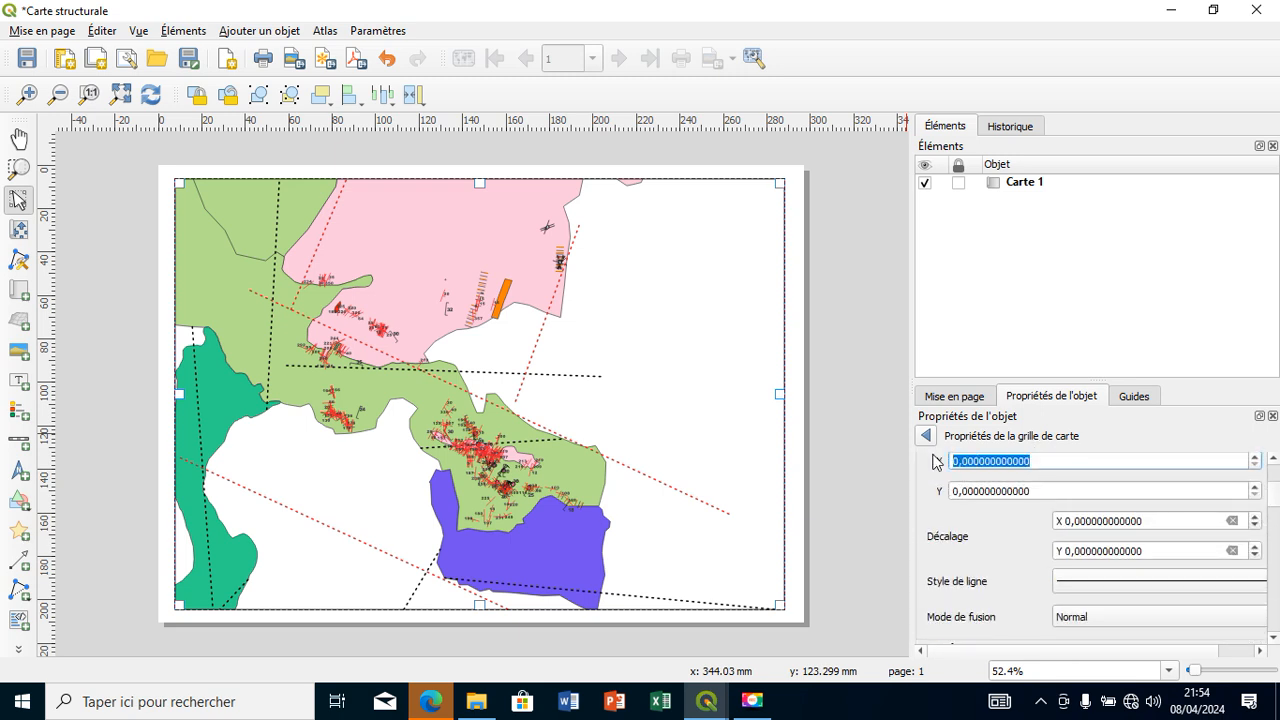
{"action": "type", "text": "100"}
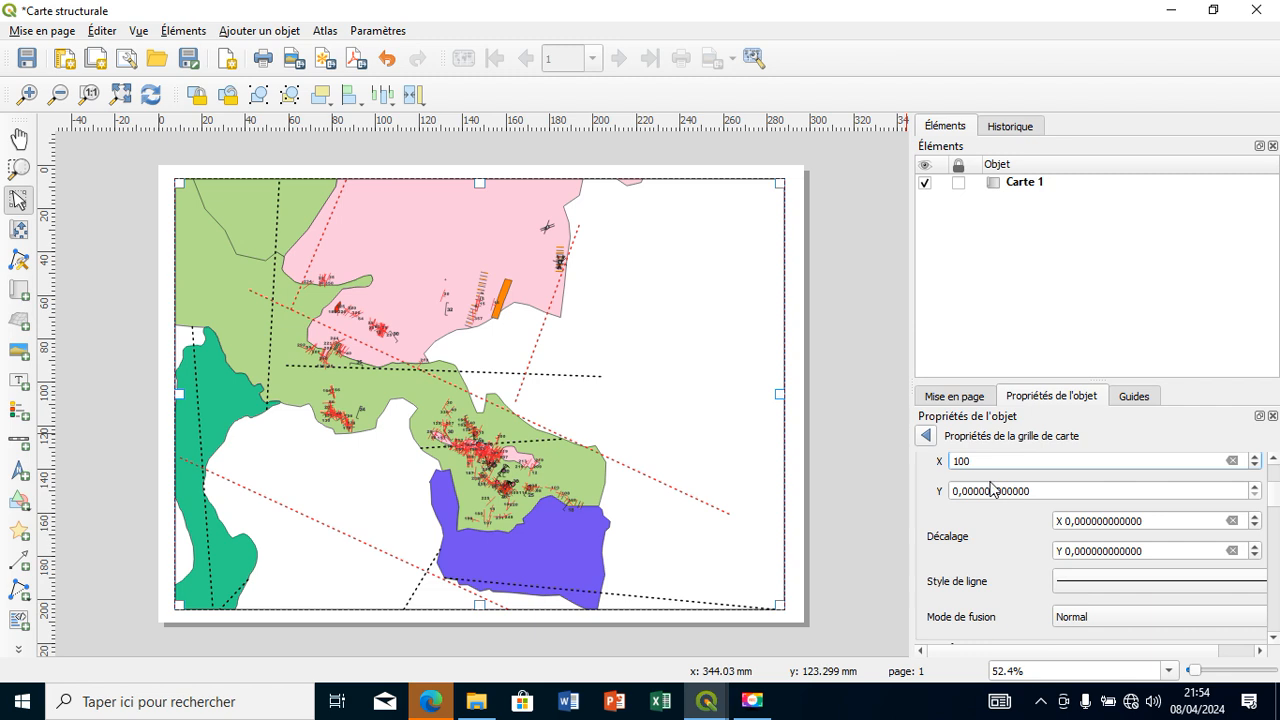
{"action": "left_click", "coordinate": [1033, 488]}
{"action": "left_click_drag", "start_coordinate": [1033, 488], "coordinate": [944, 494]}
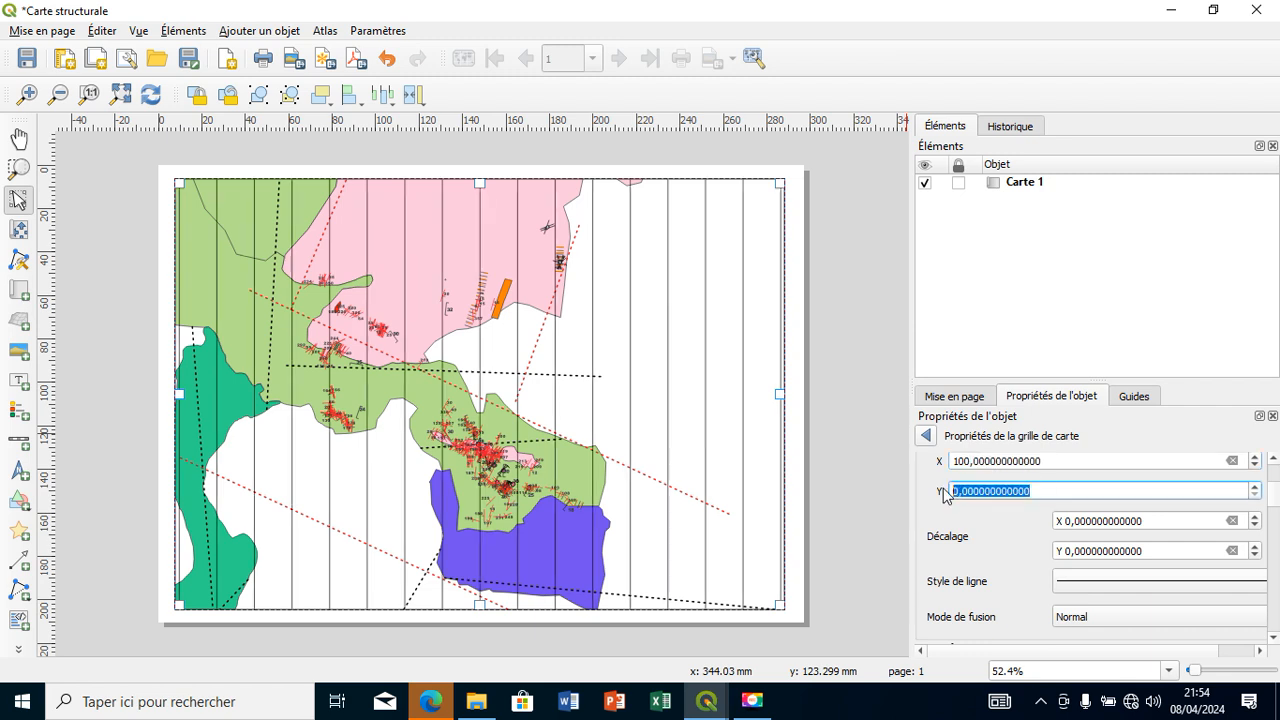
{"action": "type", "text": "100"}
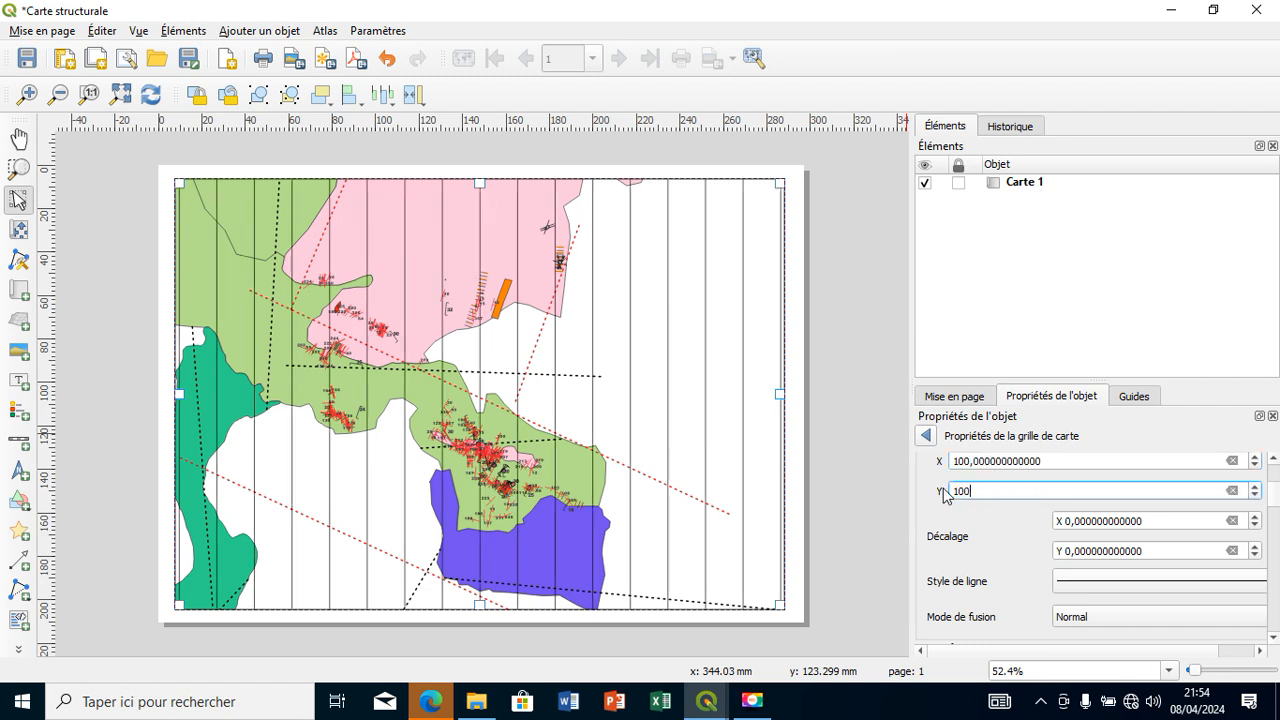
{"action": "key", "text": "Return"}
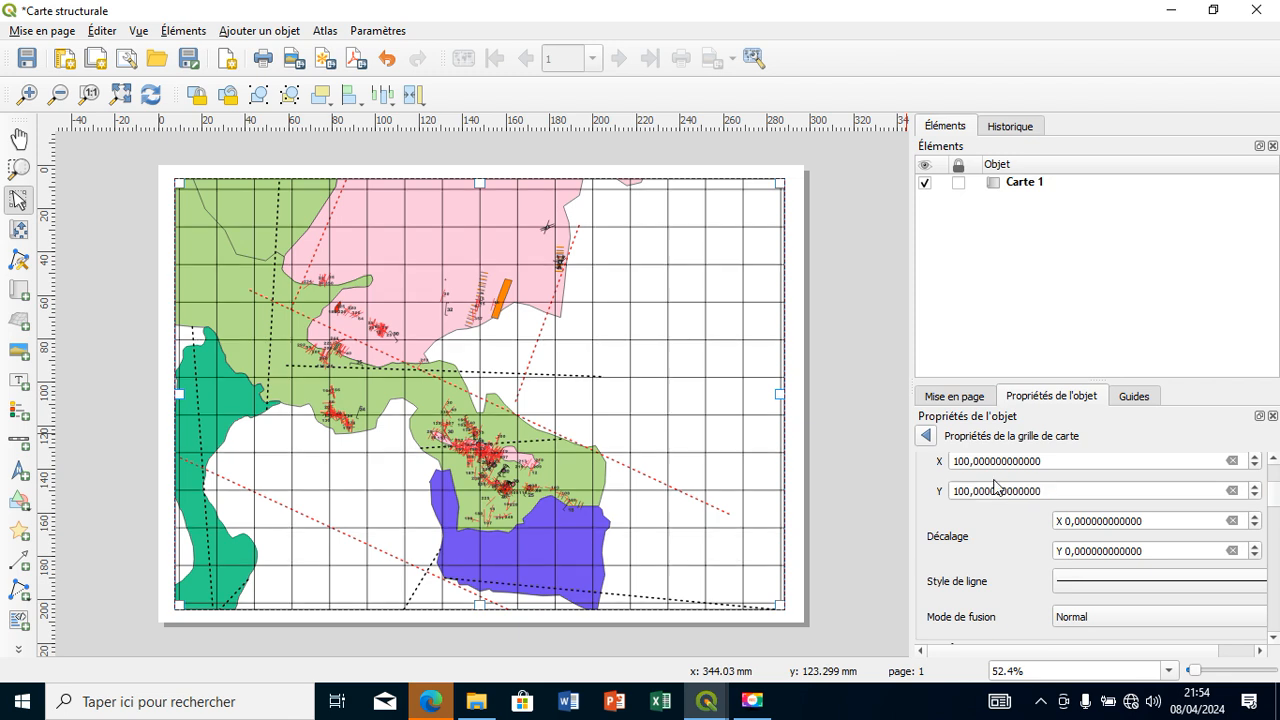
- Set the map grid's X and Y intervals to 300 map units
{"action": "left_click", "coordinate": [958, 461]}
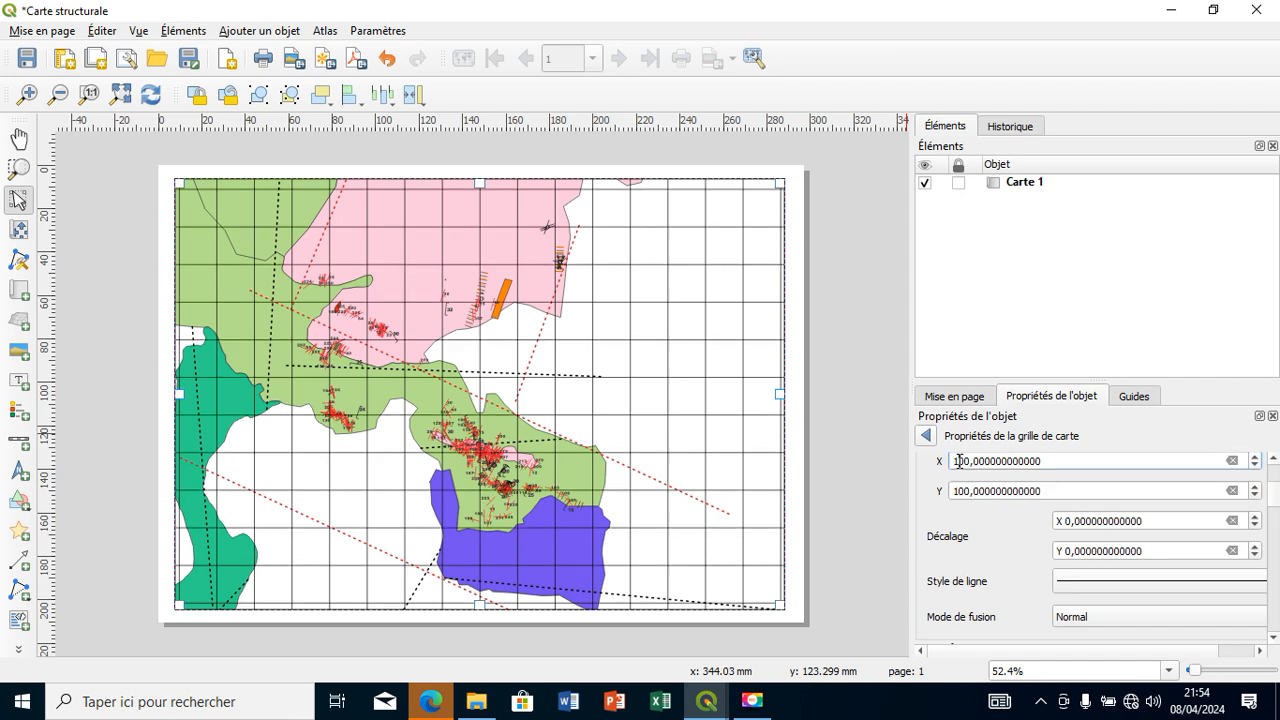
{"action": "key", "text": "BackSpace"}
{"action": "type", "text": "3"}
{"action": "left_click", "coordinate": [958, 488]}
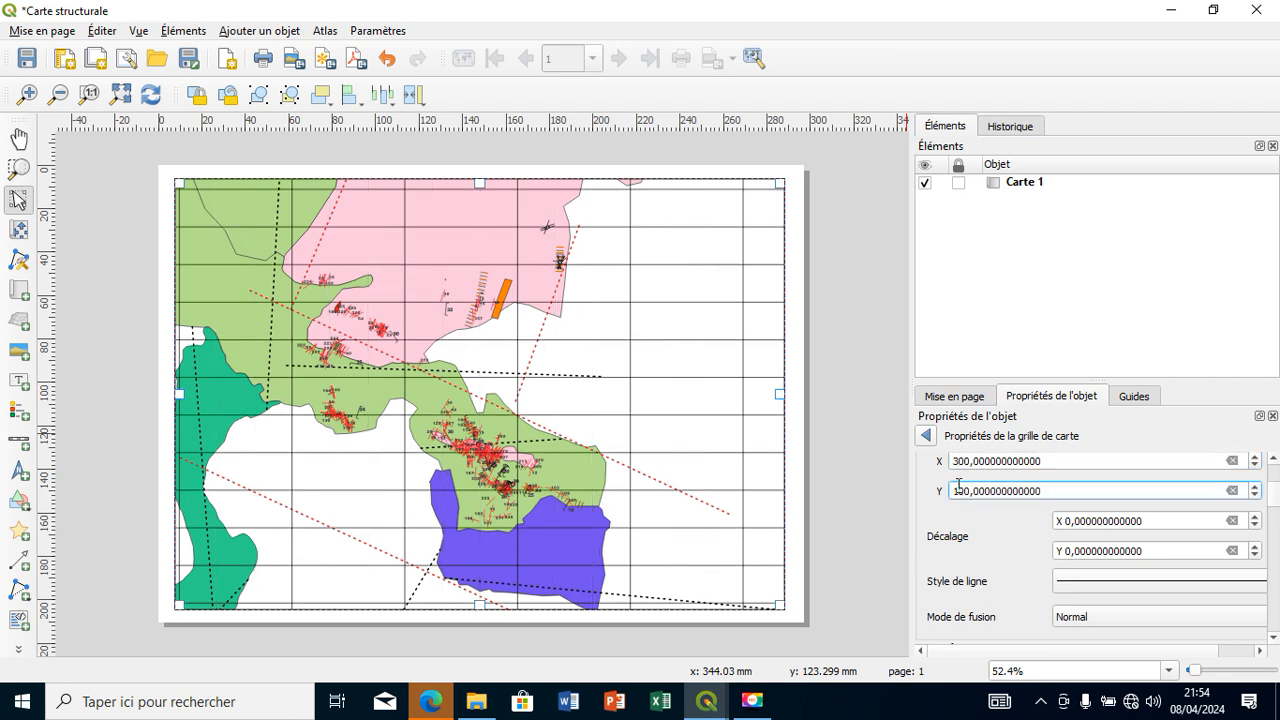
{"action": "key", "text": "BackSpace"}
{"action": "type", "text": "3"}
{"action": "left_click", "coordinate": [975, 543]}
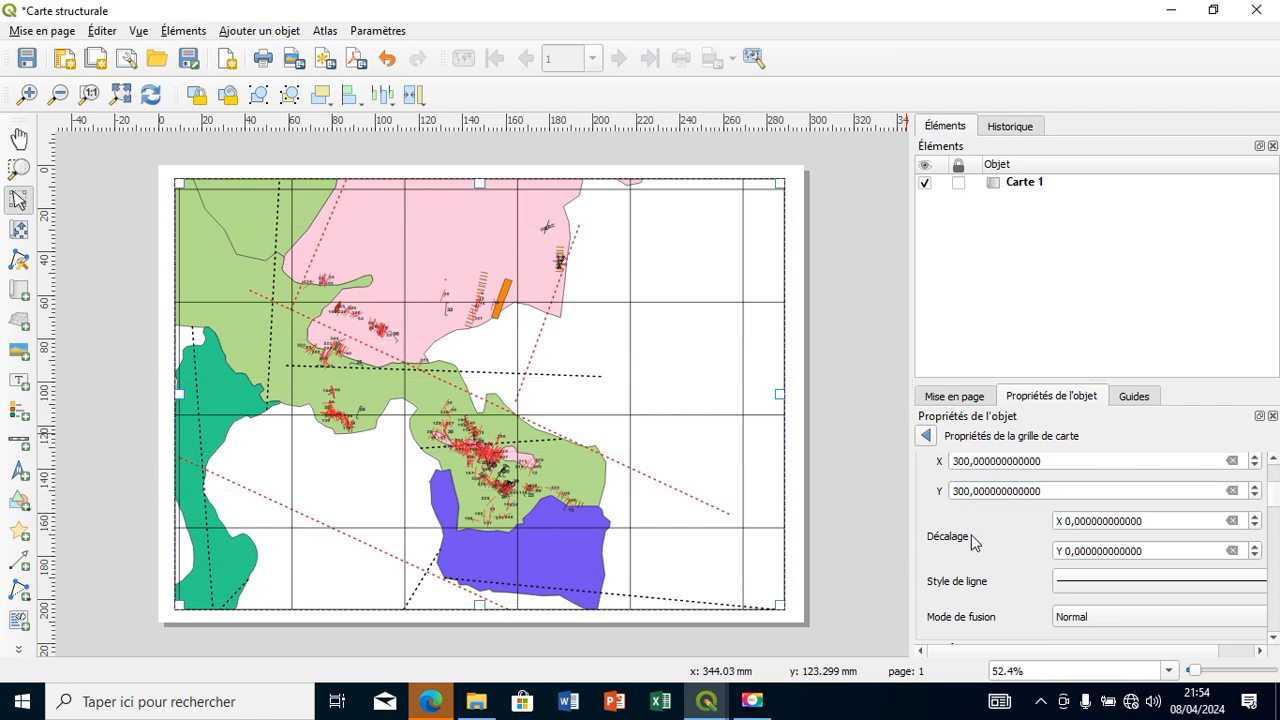
- Set the grid's frame style to Zébré
{"action": "scroll", "coordinate": [1273, 540], "scroll_direction": "down", "scroll_amount": 5}
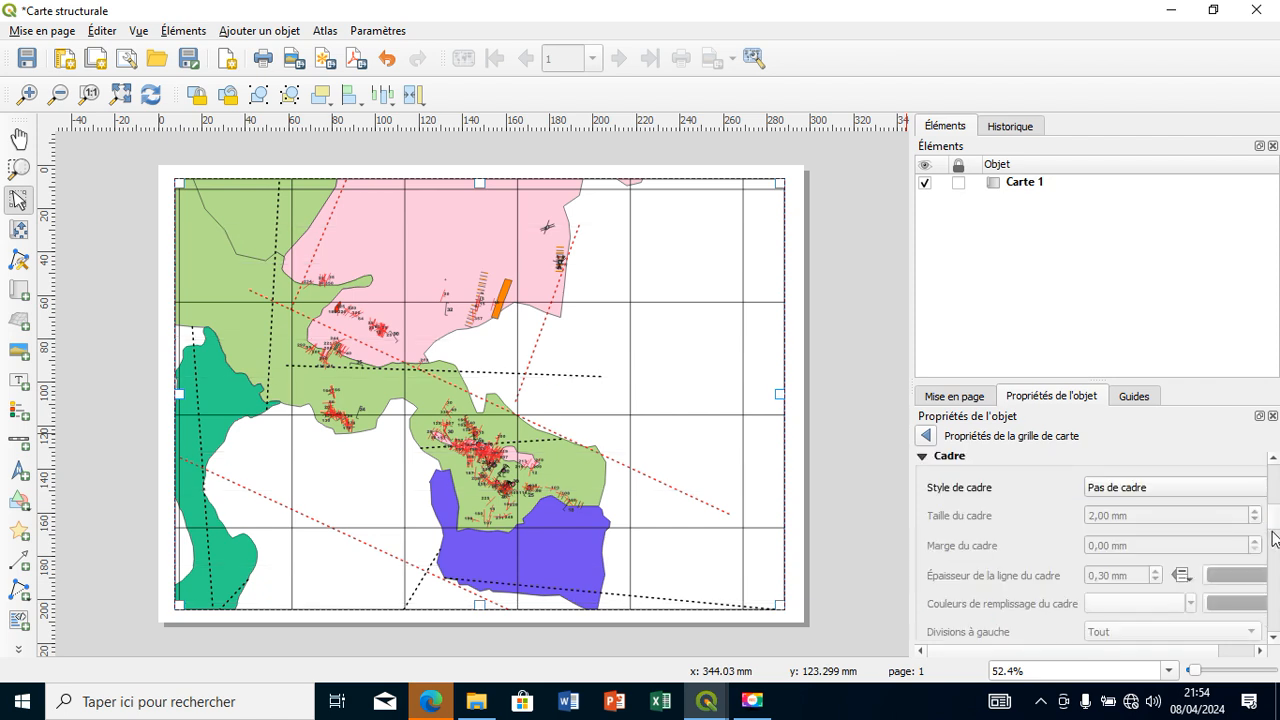
{"action": "left_click", "coordinate": [1191, 482]}
{"action": "left_click", "coordinate": [1176, 504]}
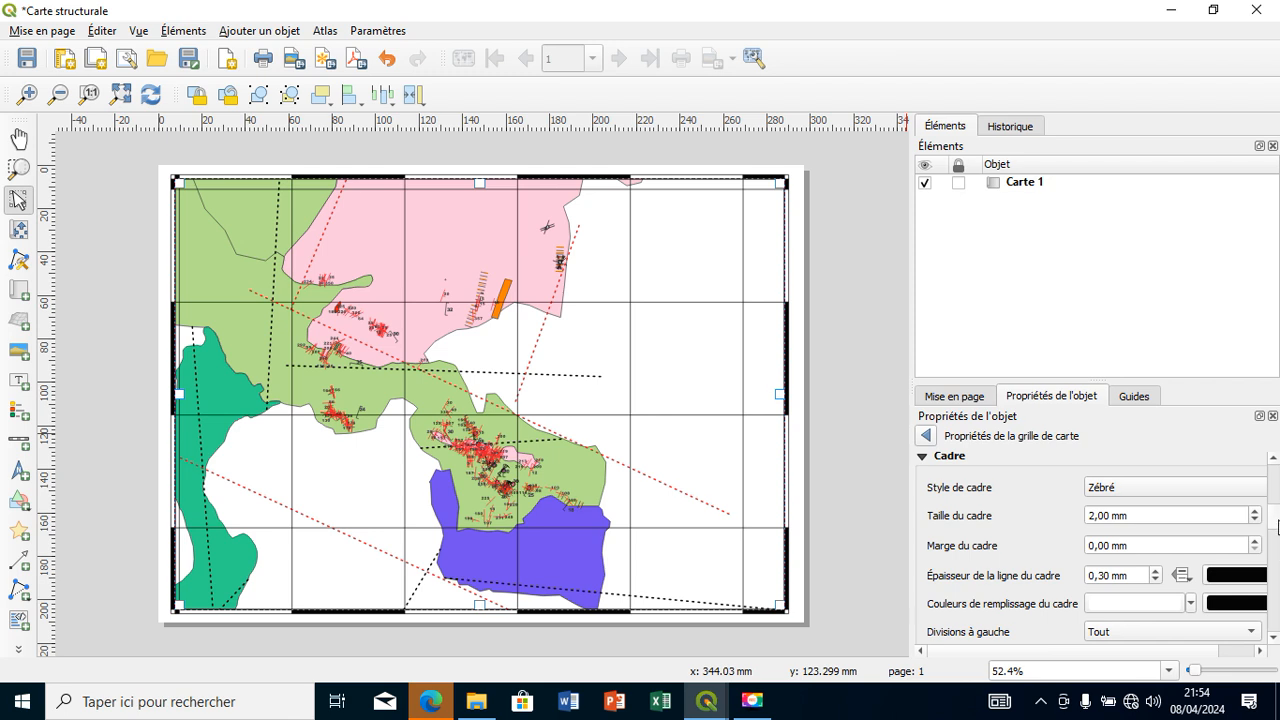
{"action": "right_click", "coordinate": [1276, 548]}
{"action": "left_click", "coordinate": [1243, 490]}
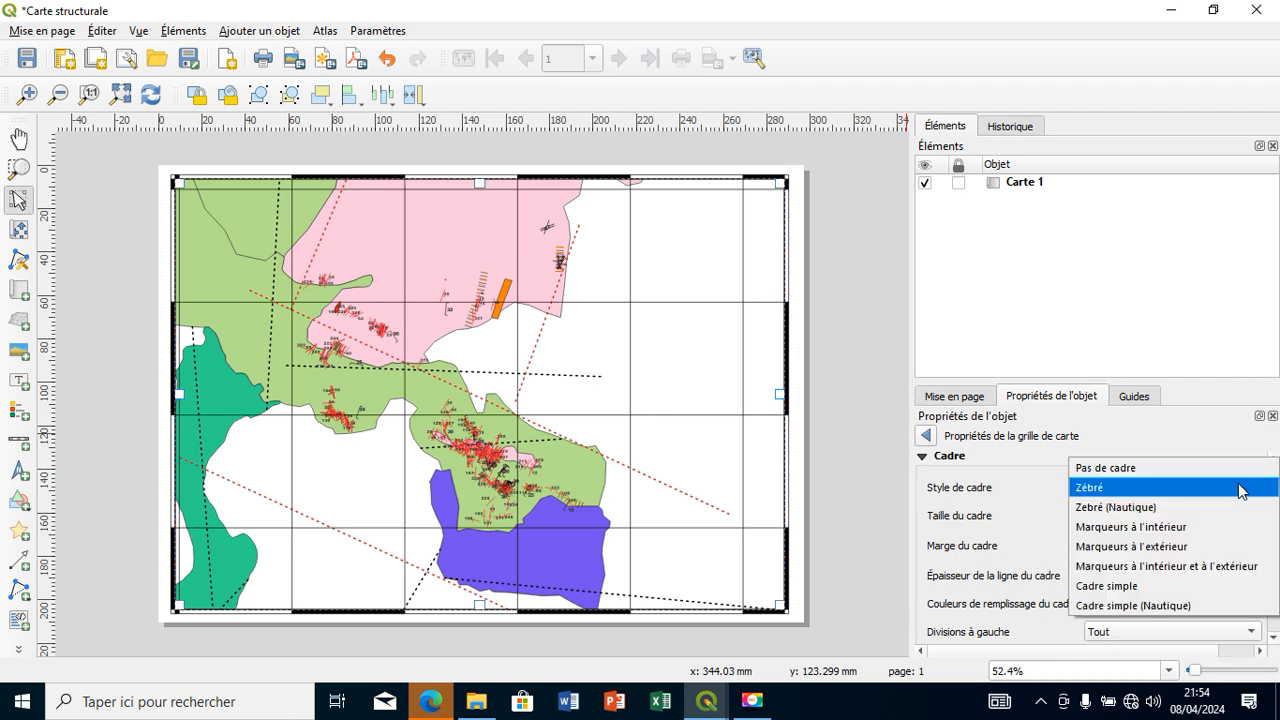
{"action": "left_click", "coordinate": [1055, 487]}
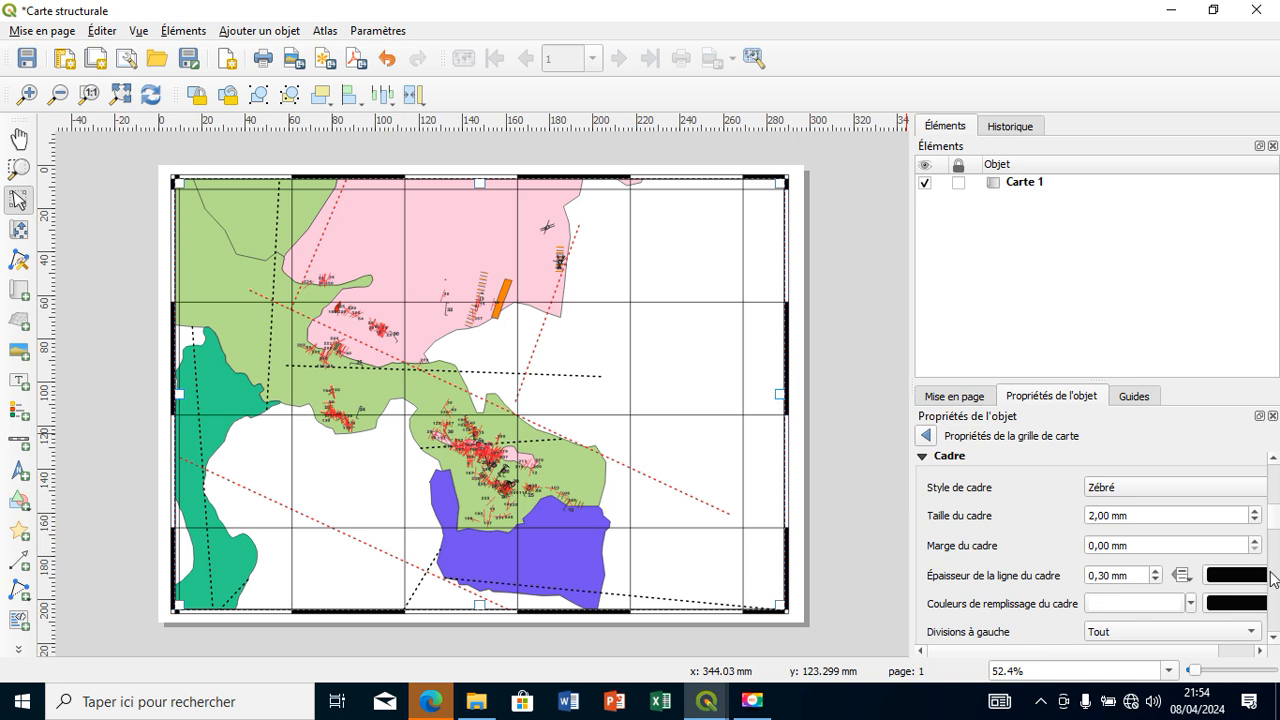
- Enable coordinate display on the grid and orient the right-side (Droite) coordinates as Vertical ascendant
{"action": "scroll", "coordinate": [1272, 578], "scroll_direction": "down", "scroll_amount": 6}
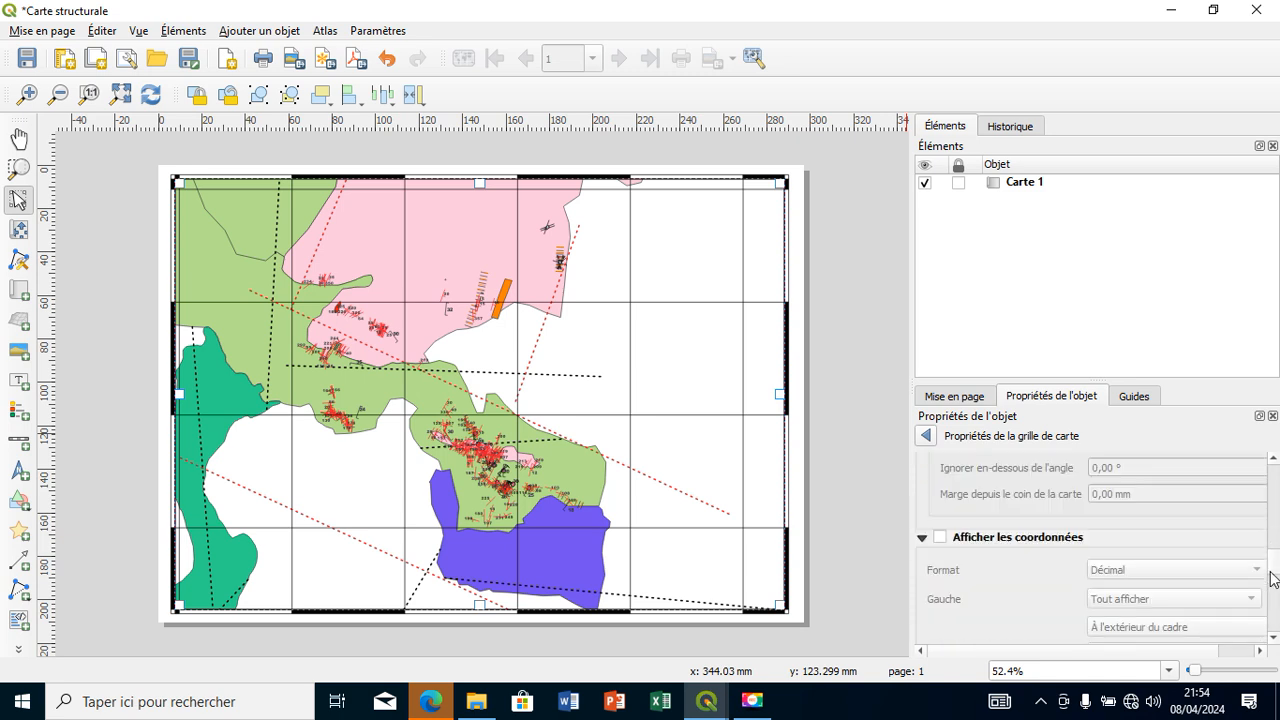
{"action": "left_click", "coordinate": [1012, 541]}
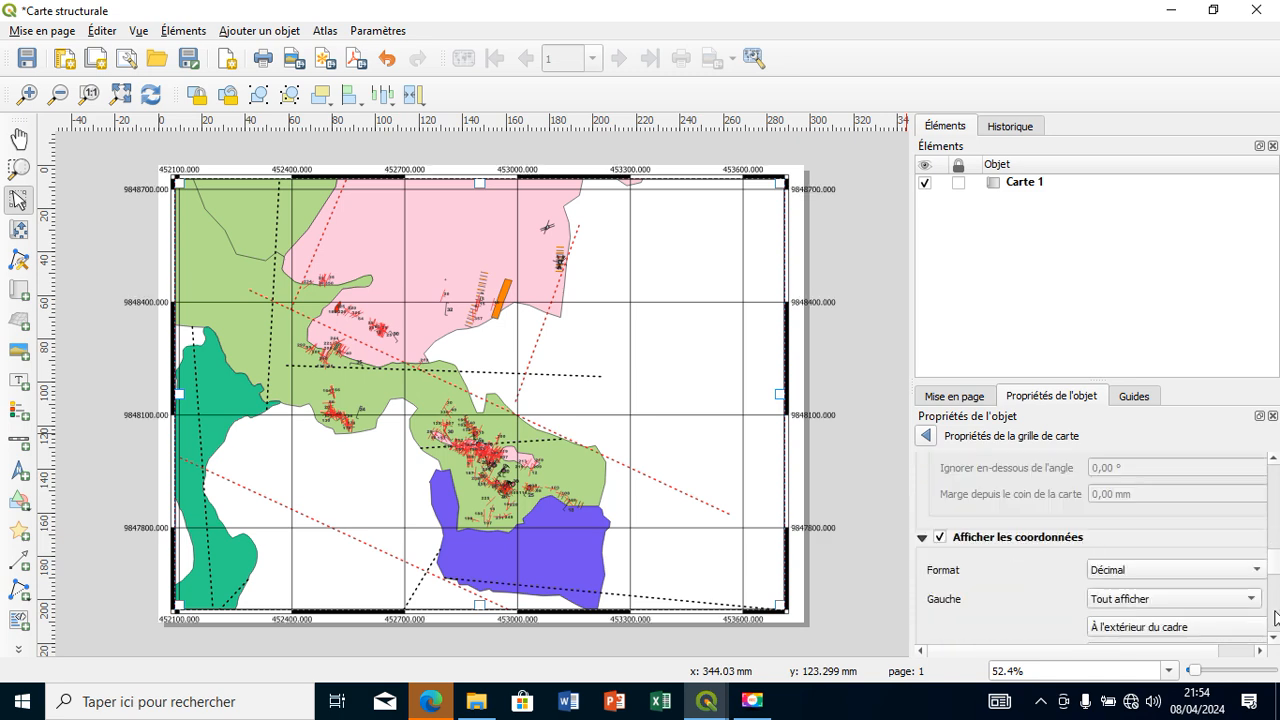
{"action": "scroll", "coordinate": [1276, 618], "scroll_direction": "down", "scroll_amount": 3}
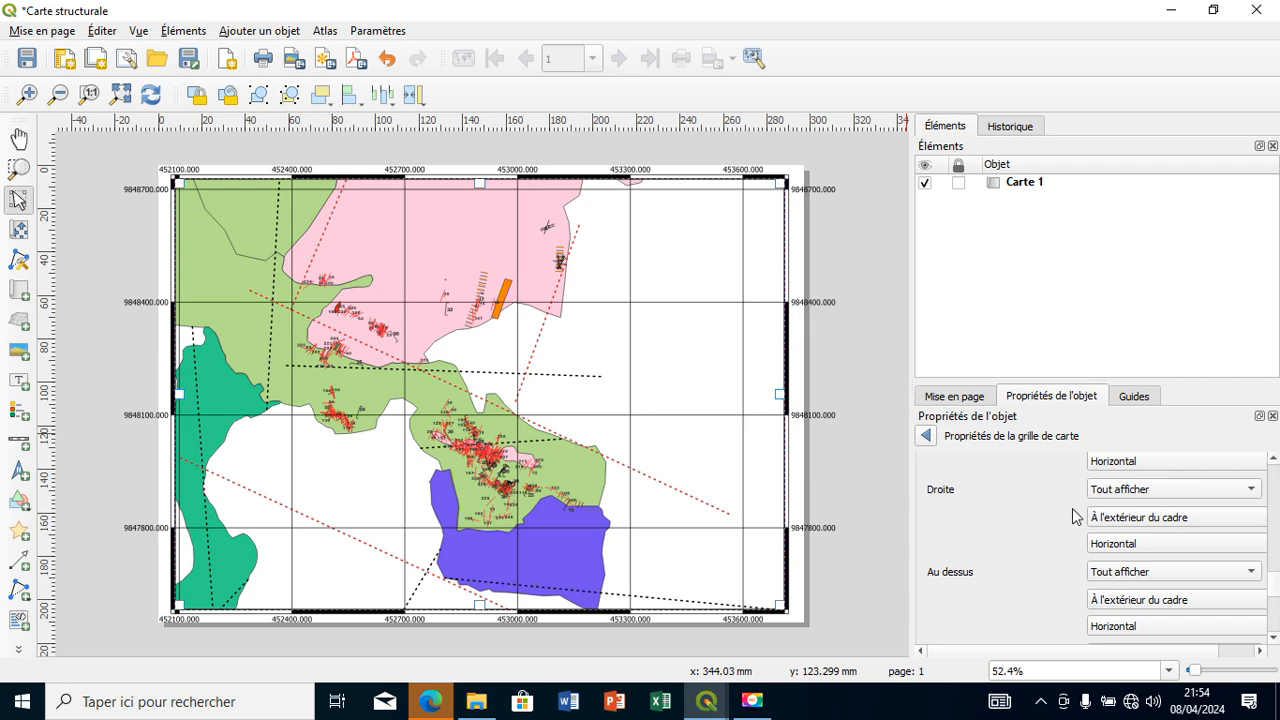
{"action": "left_click", "coordinate": [1151, 547]}
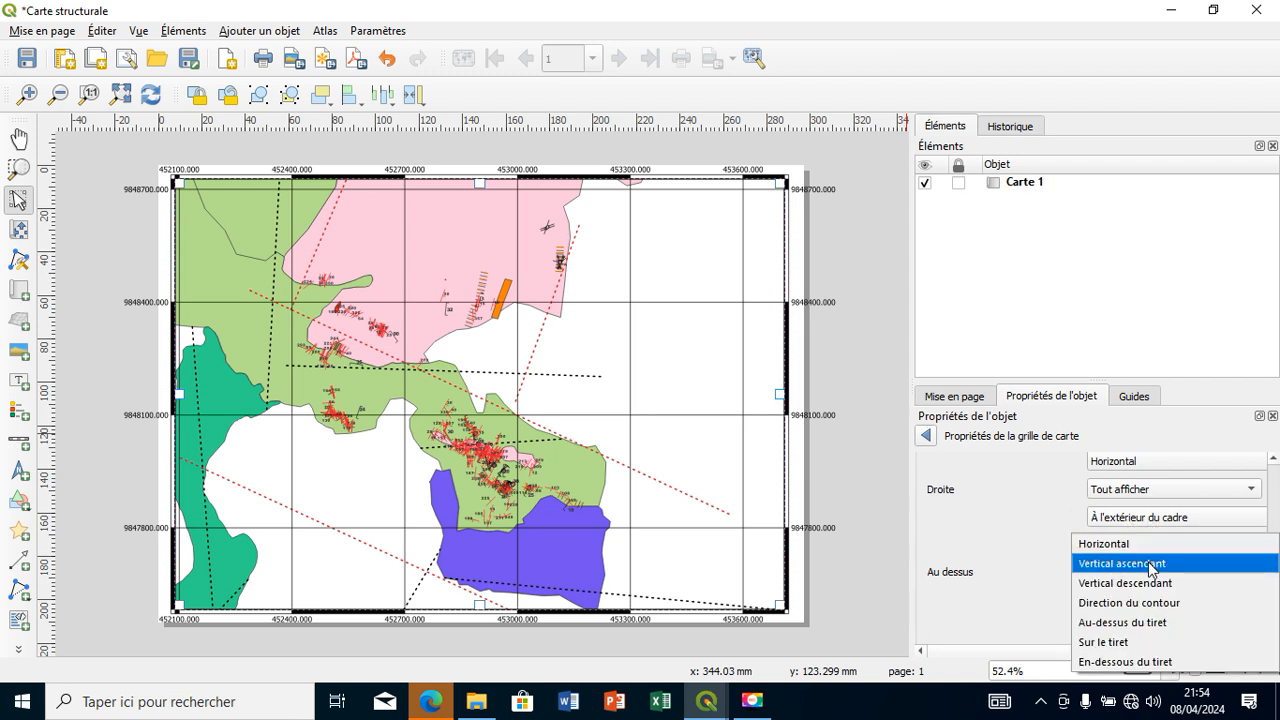
{"action": "left_click", "coordinate": [1152, 563]}
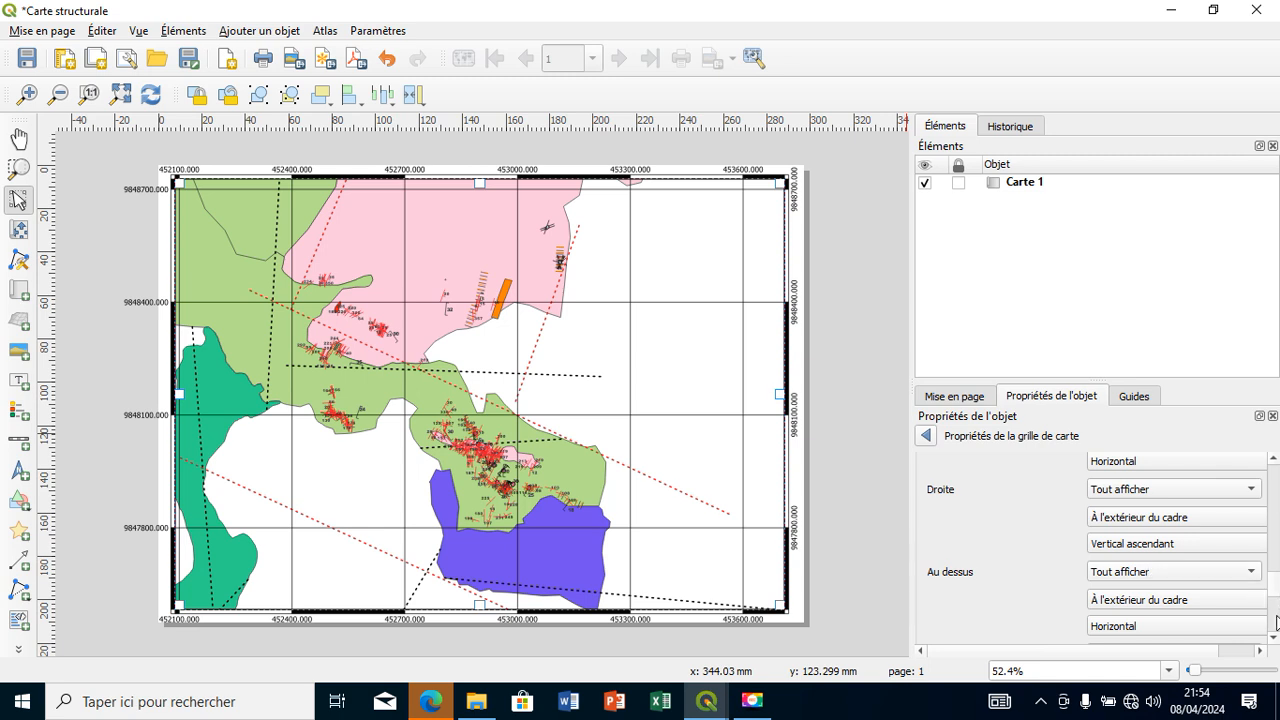
- Orient the left-side (Gauche) grid coordinates as Vertical ascendant
{"action": "scroll", "coordinate": [1276, 622], "scroll_direction": "down", "scroll_amount": 3}
{"action": "scroll", "coordinate": [1278, 535], "scroll_direction": "up", "scroll_amount": 3}
{"action": "scroll", "coordinate": [1275, 489], "scroll_direction": "up", "scroll_amount": 3}
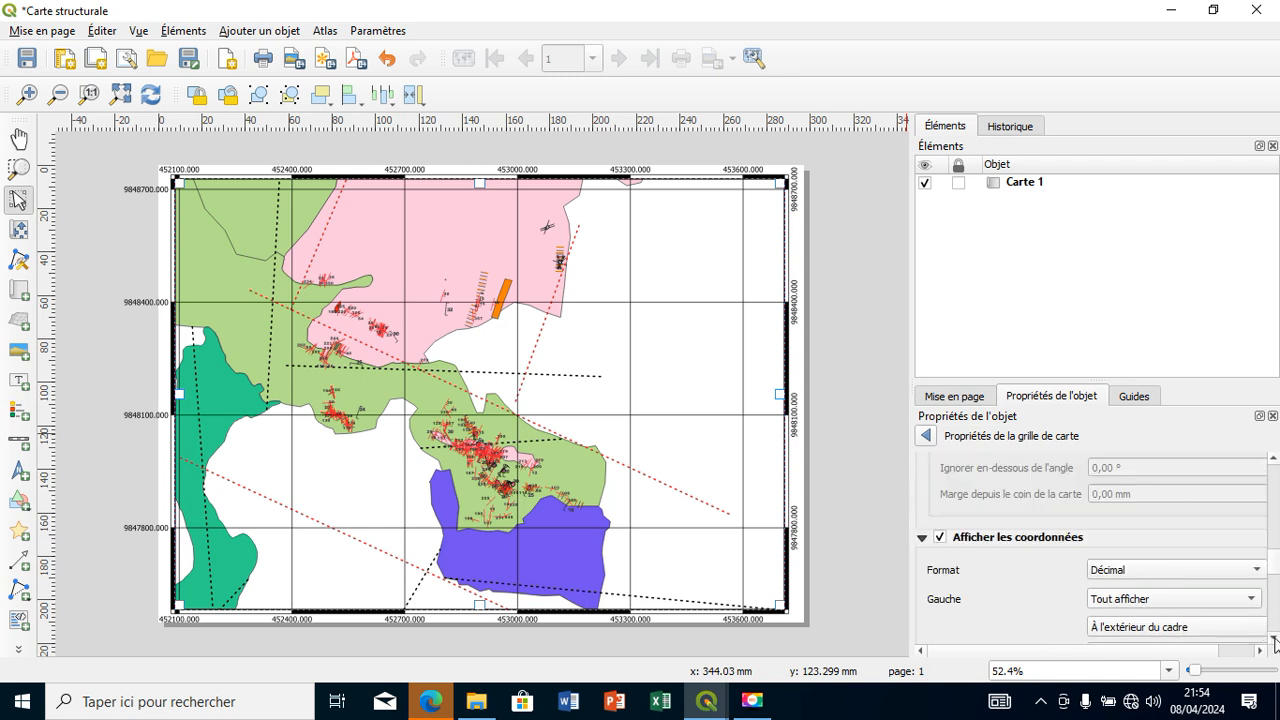
{"action": "scroll", "coordinate": [1276, 640], "scroll_direction": "down", "scroll_amount": 1}
{"action": "left_click", "coordinate": [1178, 604]}
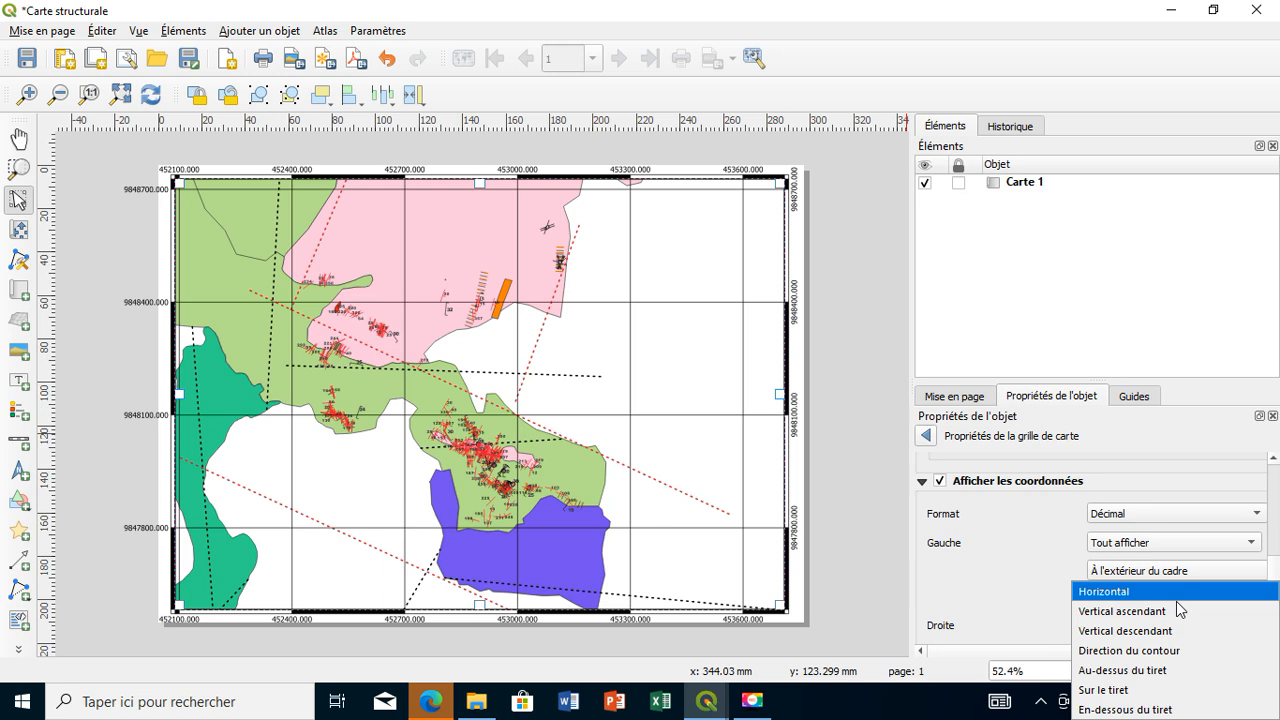
{"action": "left_click", "coordinate": [1178, 611]}
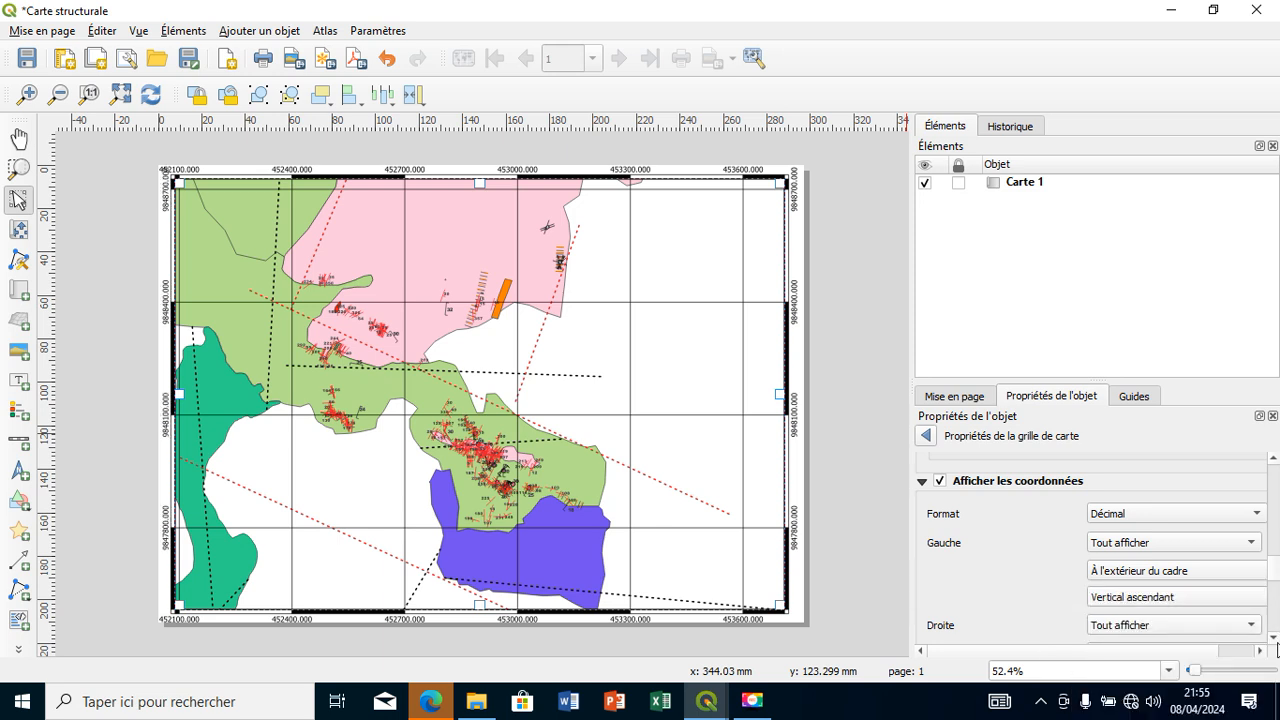
- Shift the map content slightly to the northeast within its frame
{"action": "scroll", "coordinate": [1273, 637], "scroll_direction": "down", "scroll_amount": 2}
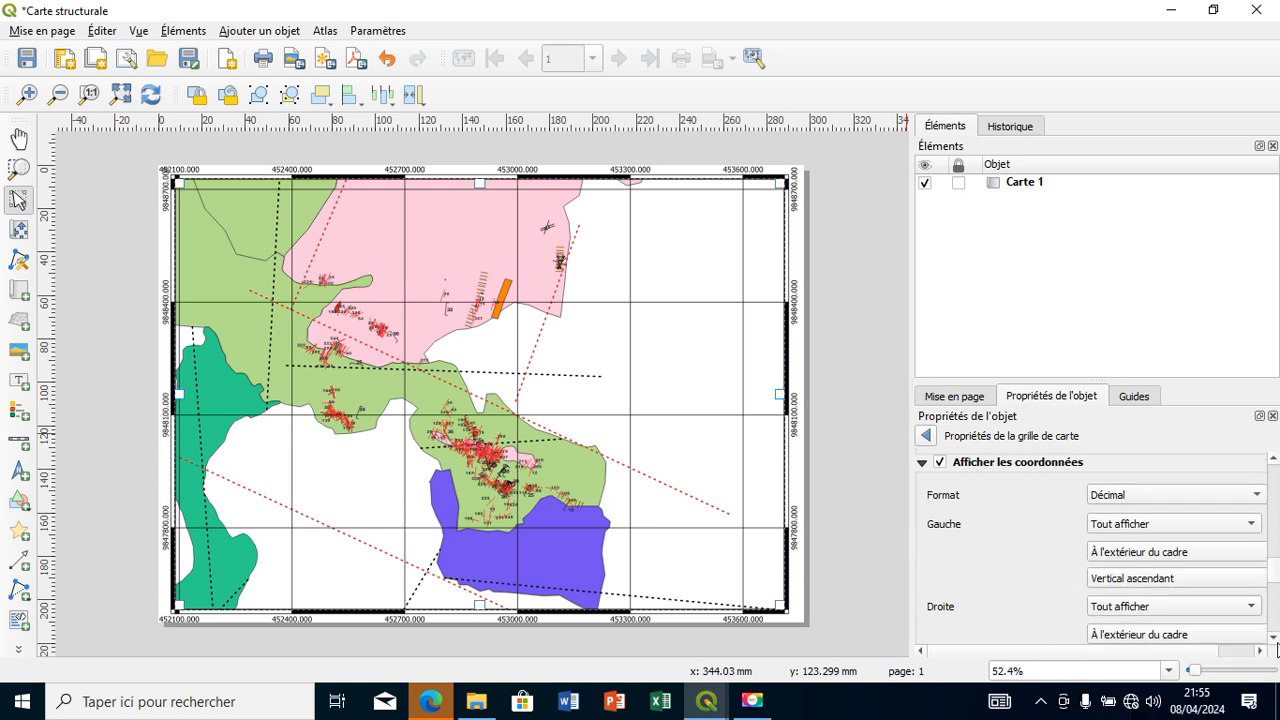
{"action": "left_click", "coordinate": [18, 229]}
{"action": "left_click_drag", "start_coordinate": [371, 366], "coordinate": [397, 348]}
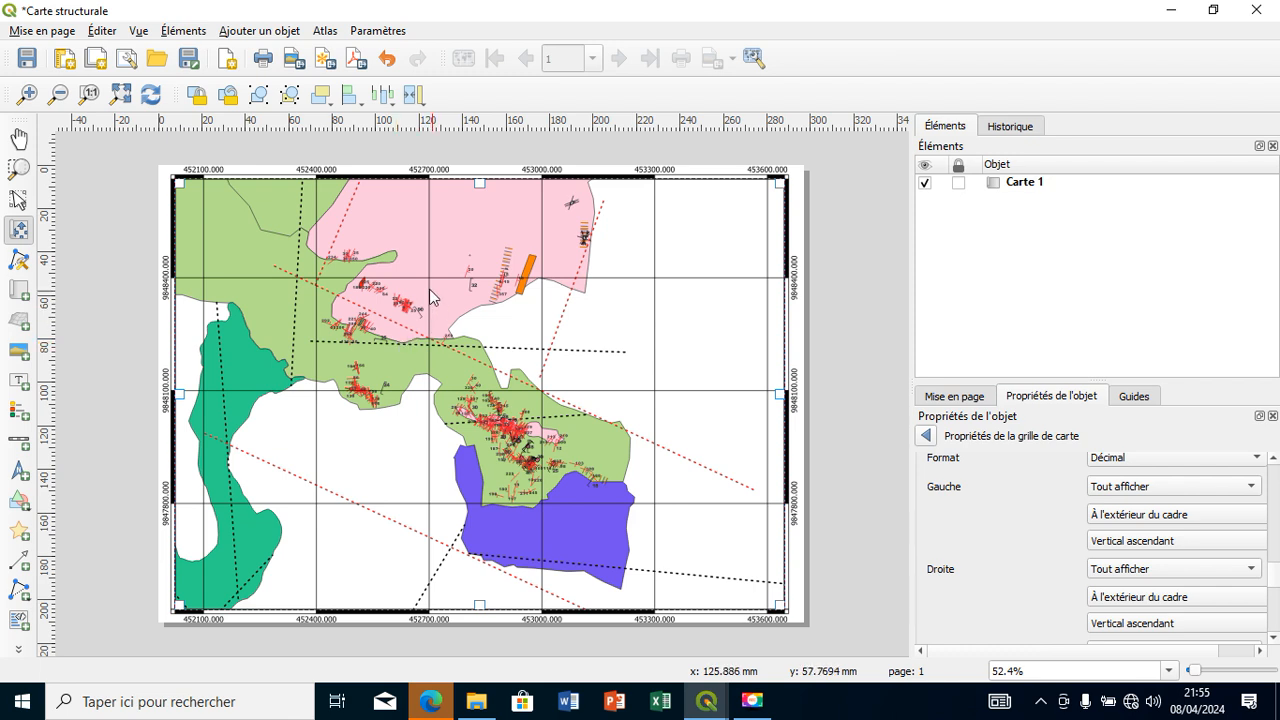
- Set the precision of the grid coordinates to 0 decimals
{"action": "scroll", "coordinate": [1140, 600], "scroll_direction": "down", "scroll_amount": 5}
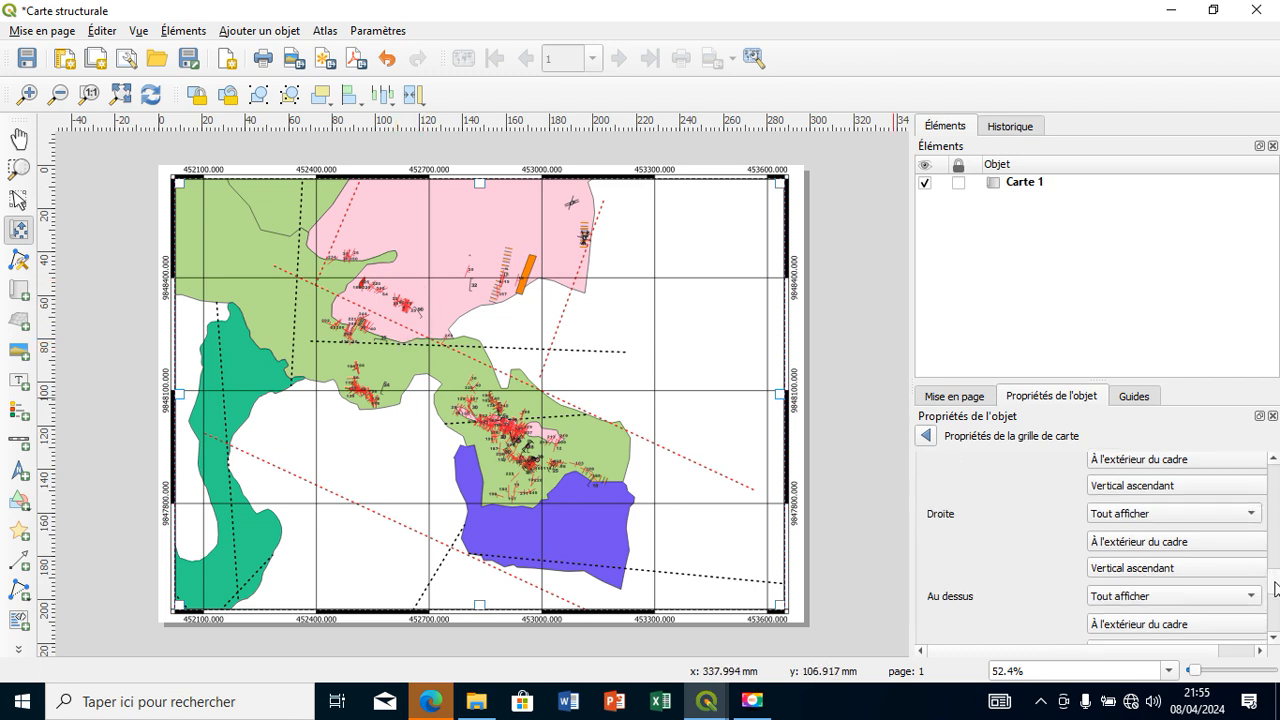
{"action": "left_click", "coordinate": [1274, 637]}
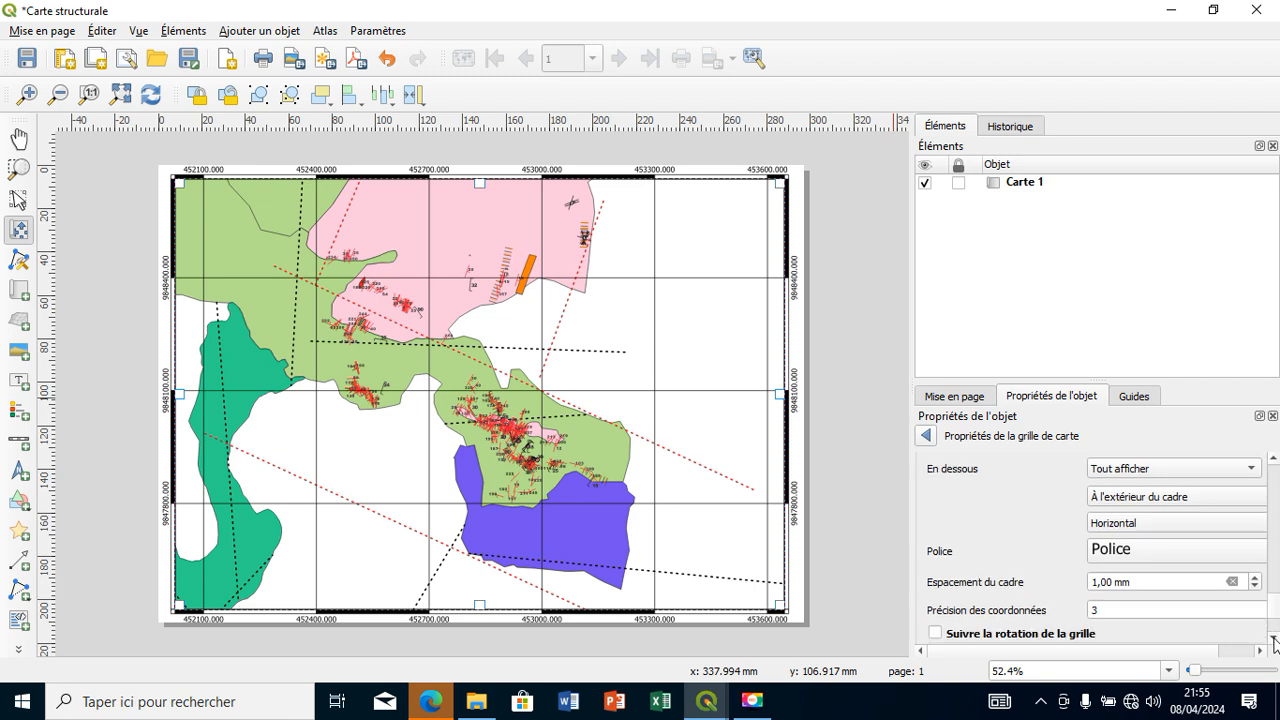
{"action": "left_click", "coordinate": [1274, 637]}
{"action": "left_click", "coordinate": [1238, 592]}
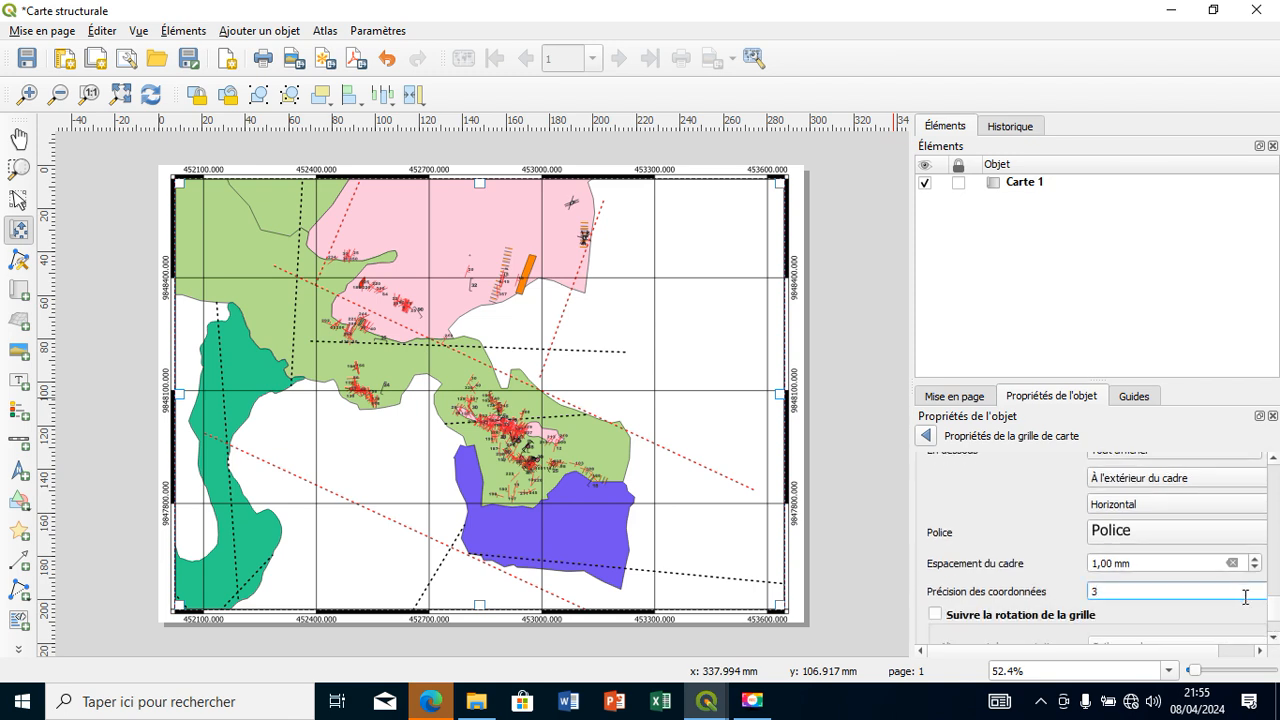
{"action": "type", "text": "0"}
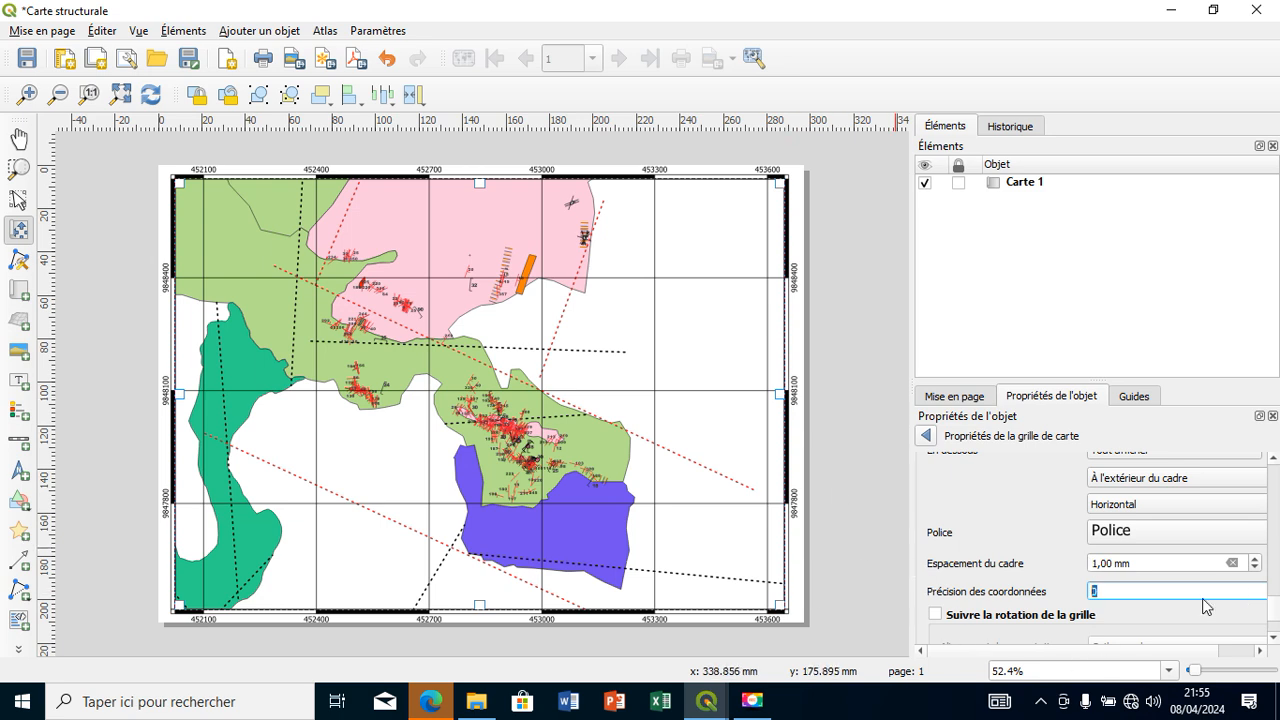
- Change the font of the grid's coordinate annotations to Arial Black
{"action": "left_click", "coordinate": [1160, 535]}
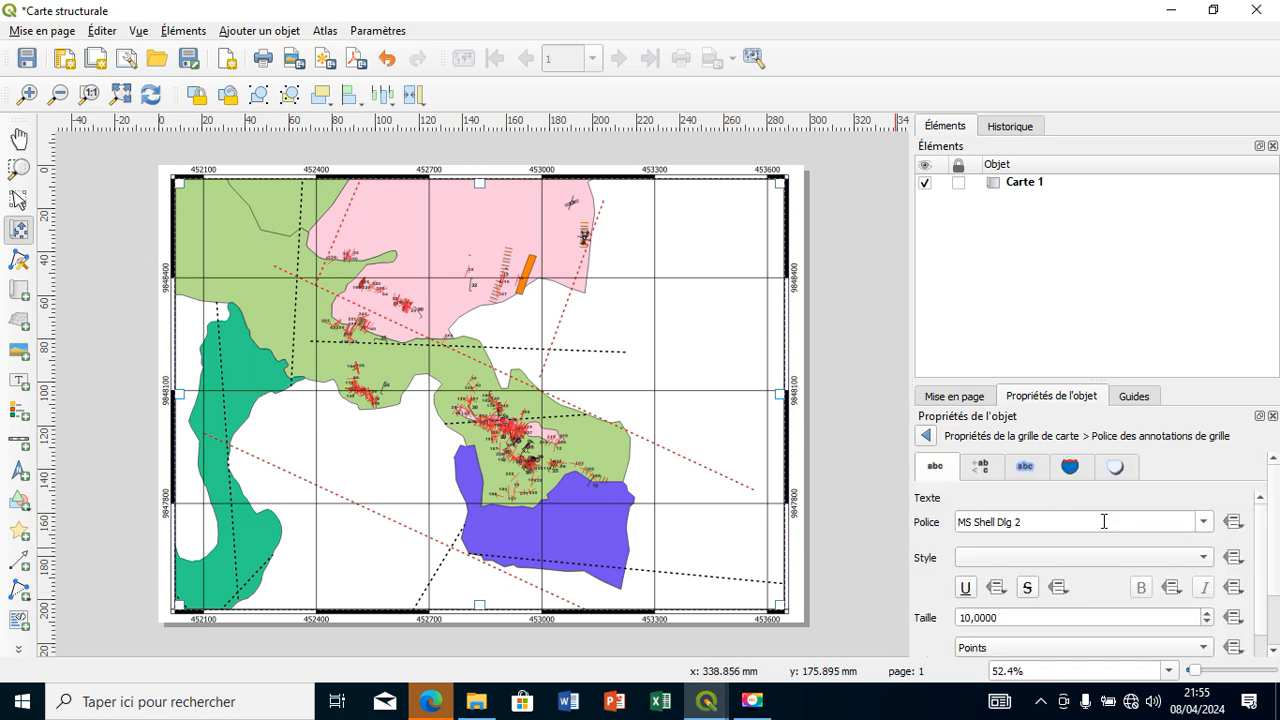
{"action": "left_click", "coordinate": [1204, 522]}
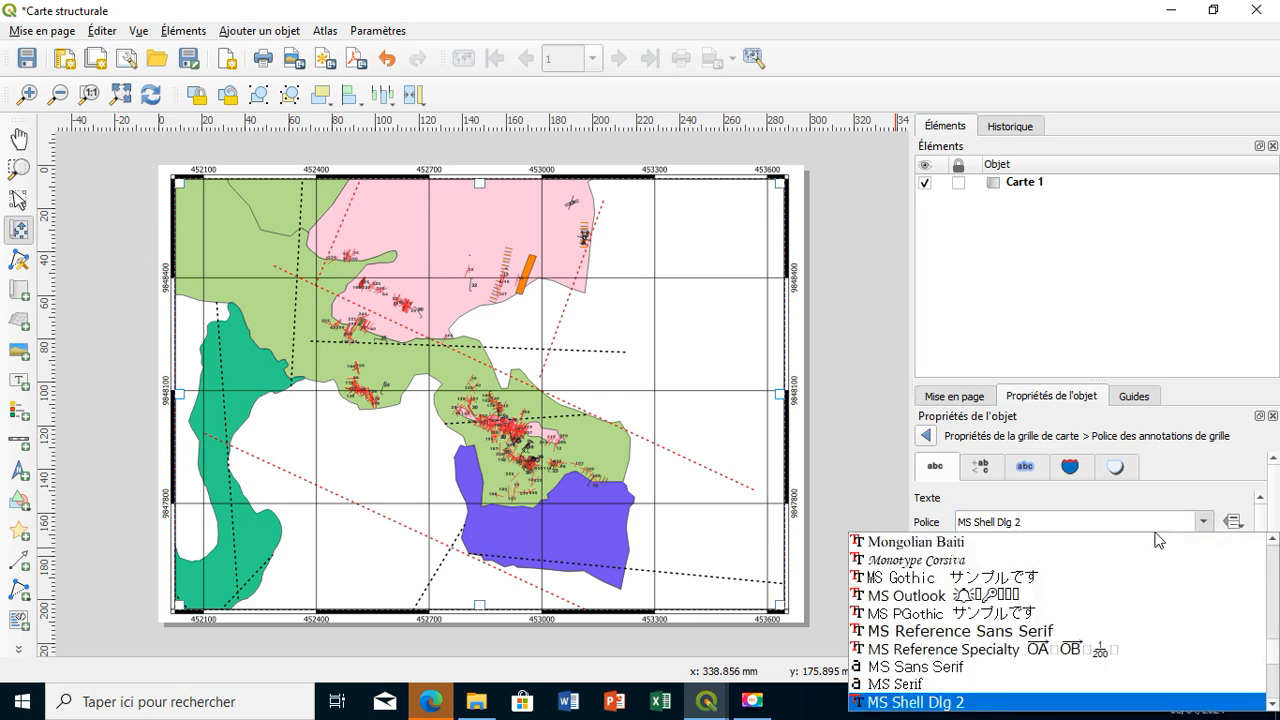
{"action": "left_click_drag", "start_coordinate": [1276, 653], "coordinate": [1275, 537]}
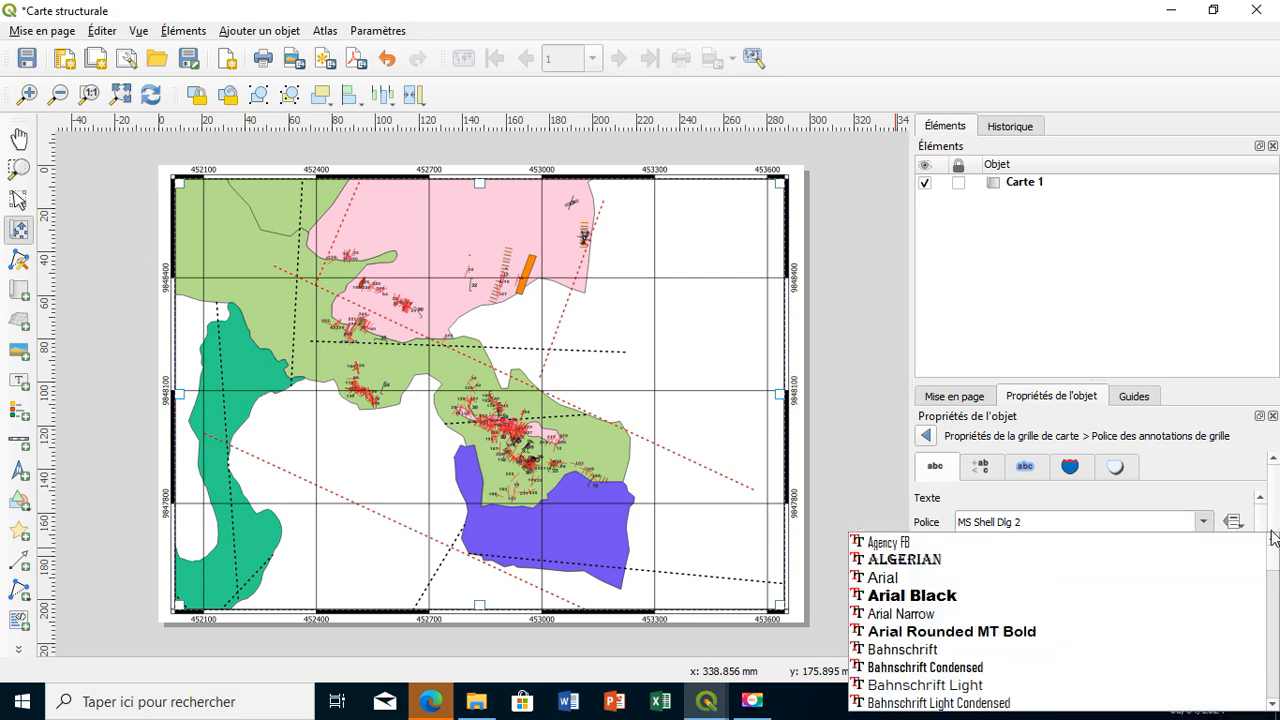
{"action": "left_click", "coordinate": [1087, 595]}
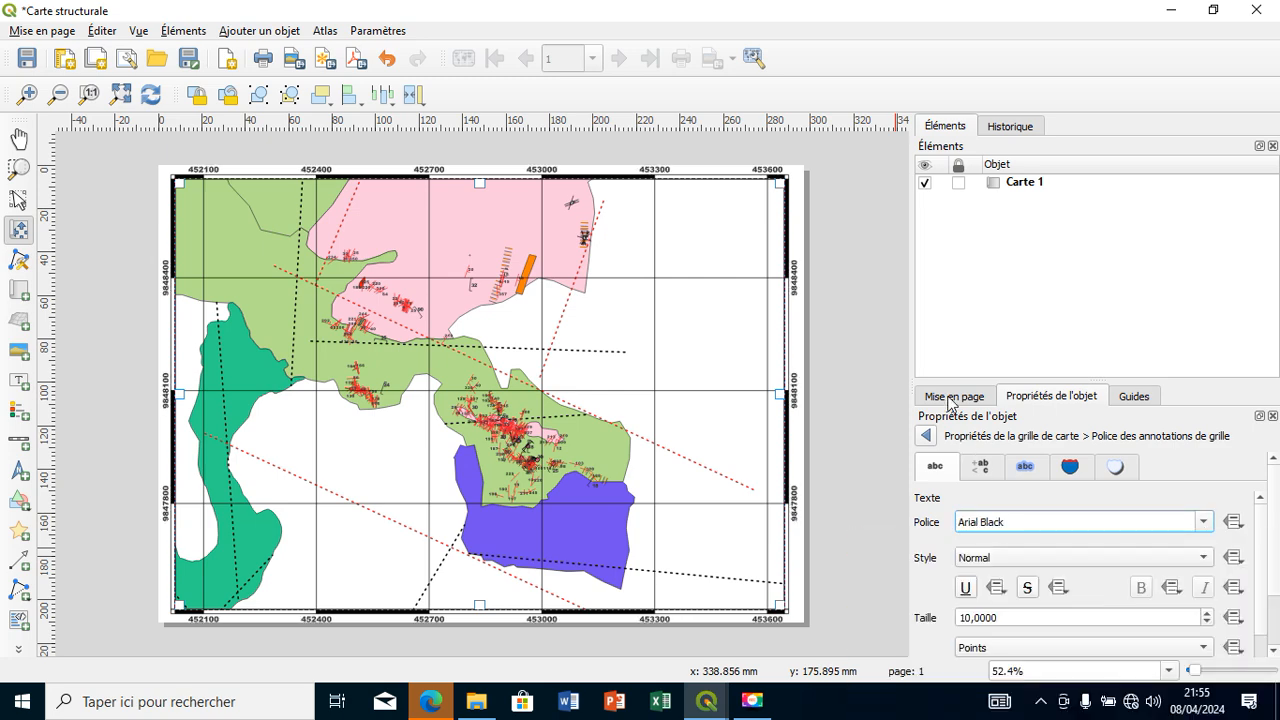
- Add a small north arrow in the blank northeast area of the map
{"action": "left_click", "coordinate": [22, 474]}
{"action": "left_click_drag", "start_coordinate": [709, 209], "coordinate": [740, 247]}
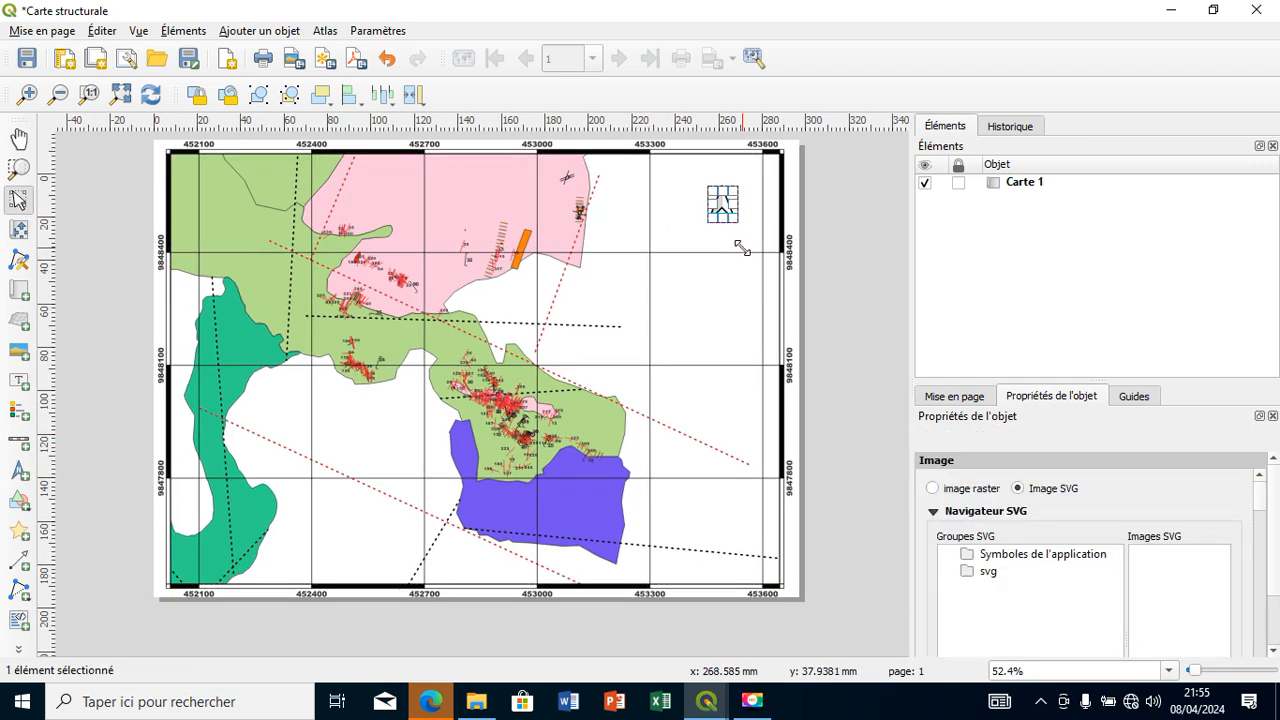
{"action": "left_click", "coordinate": [803, 270]}
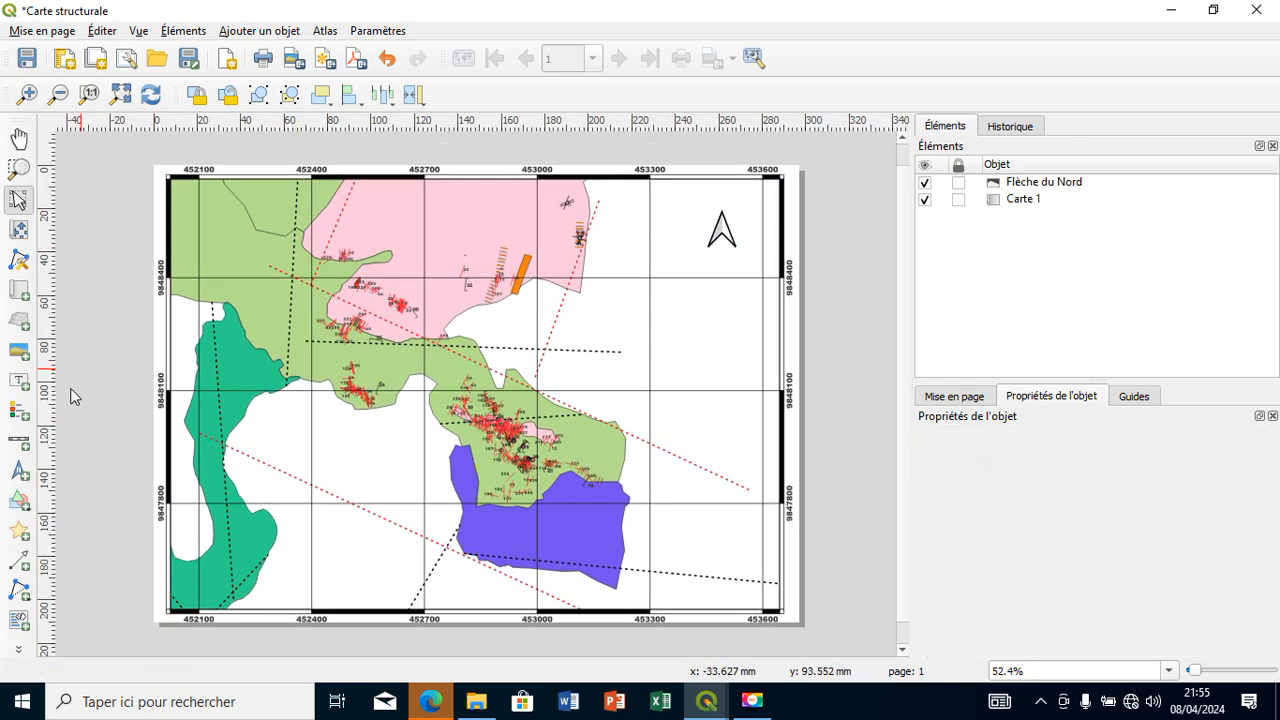
- Add a scale bar for Carte 1 in the blank area near the map's southern edge, east of the dark green unit
{"action": "left_click", "coordinate": [18, 440]}
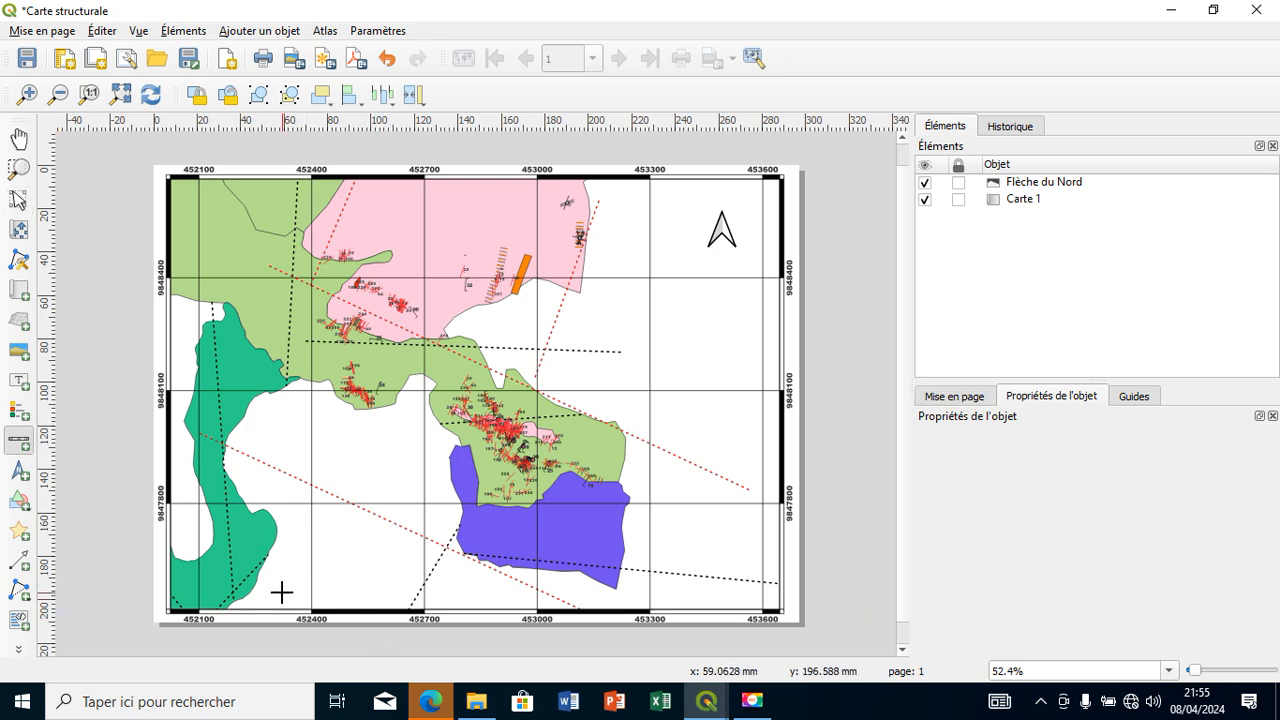
{"action": "mouse_move", "coordinate": [281, 592]}
{"action": "left_mouse_down"}
{"action": "mouse_move", "coordinate": [376, 600]}
{"action": "mouse_move", "coordinate": [351, 565]}
{"action": "mouse_move", "coordinate": [350, 585]}
{"action": "left_mouse_up"}
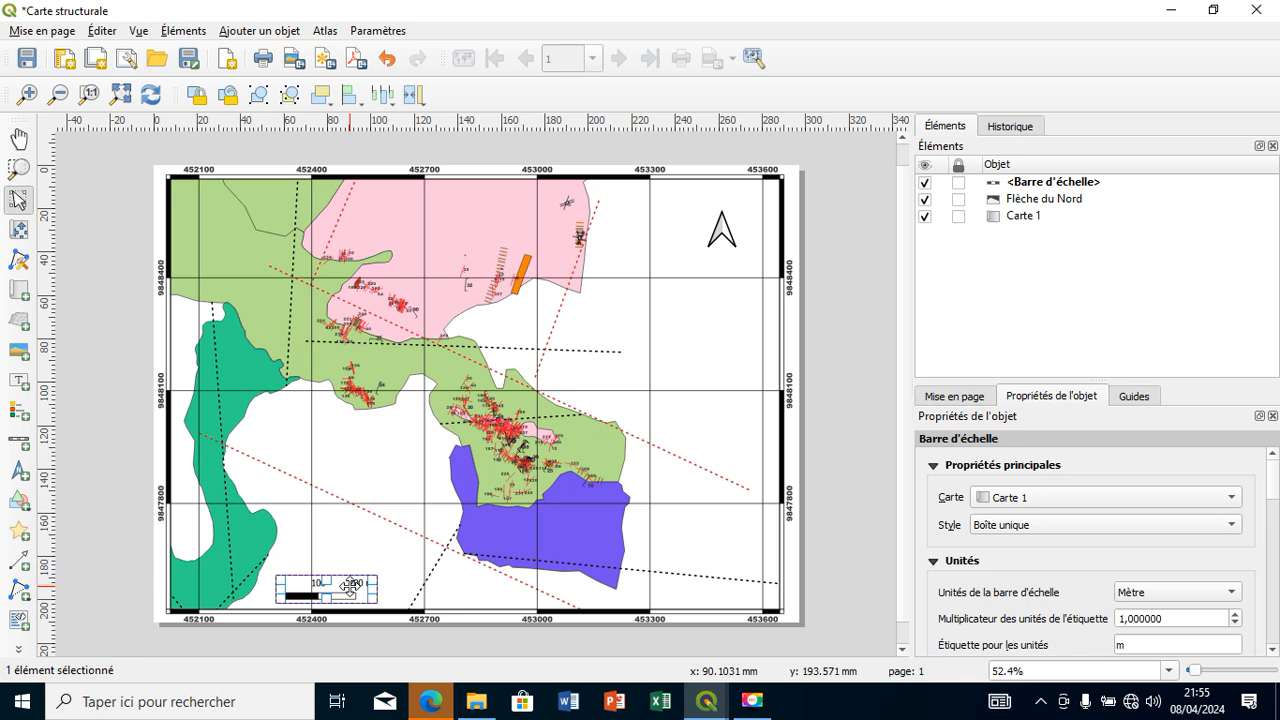
{"action": "left_click", "coordinate": [848, 453]}
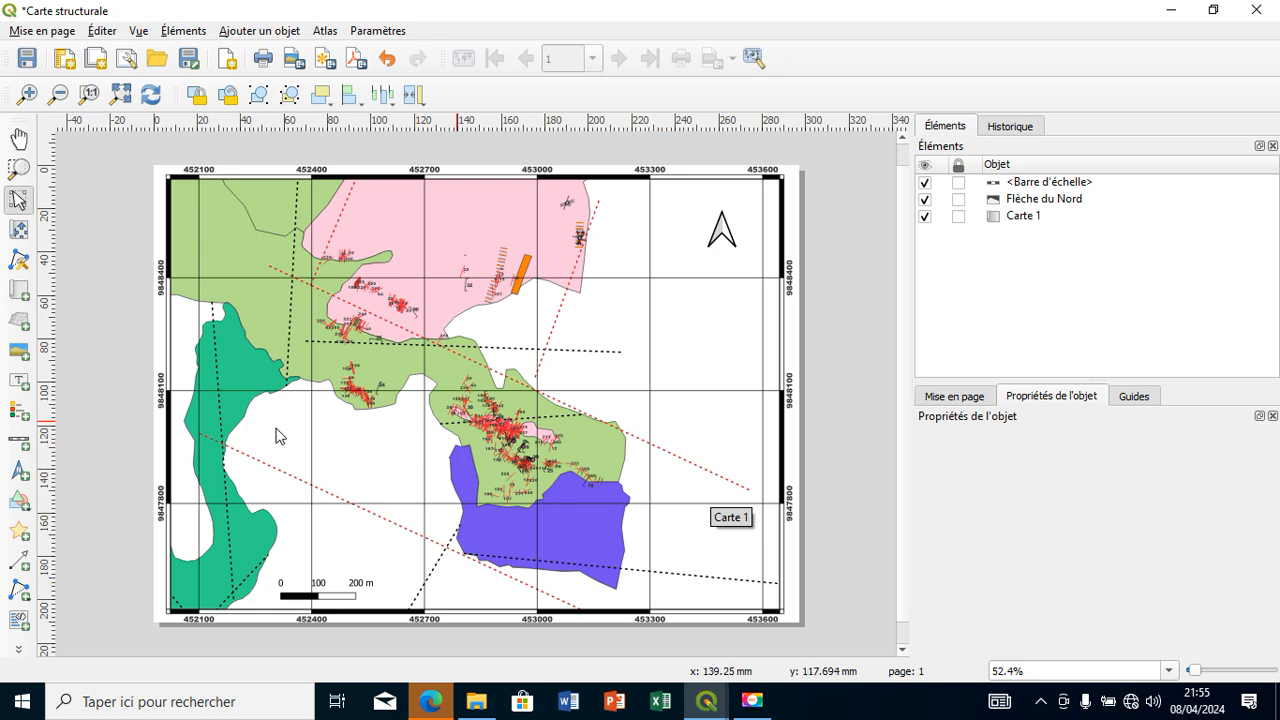
- Add a legend for Carte 1 in the blank southeast area of the map and title it LEGEND
{"action": "left_click", "coordinate": [20, 413]}
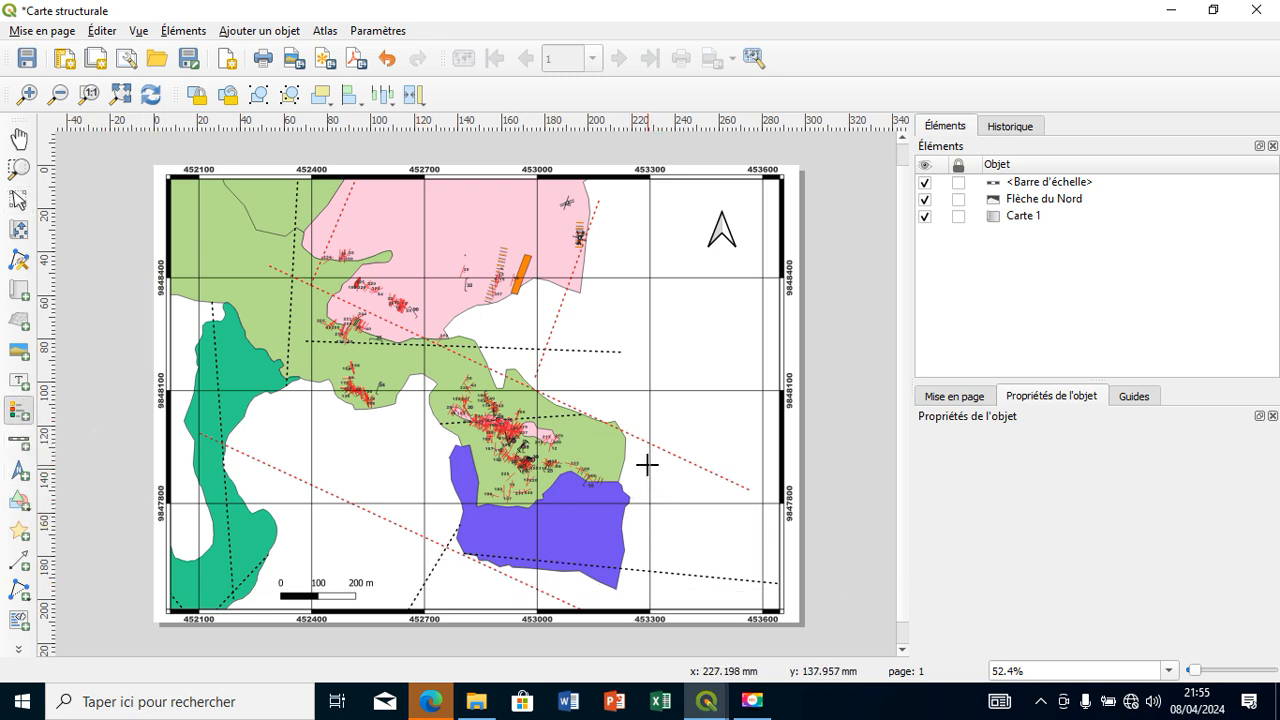
{"action": "left_click_drag", "start_coordinate": [648, 466], "coordinate": [755, 592]}
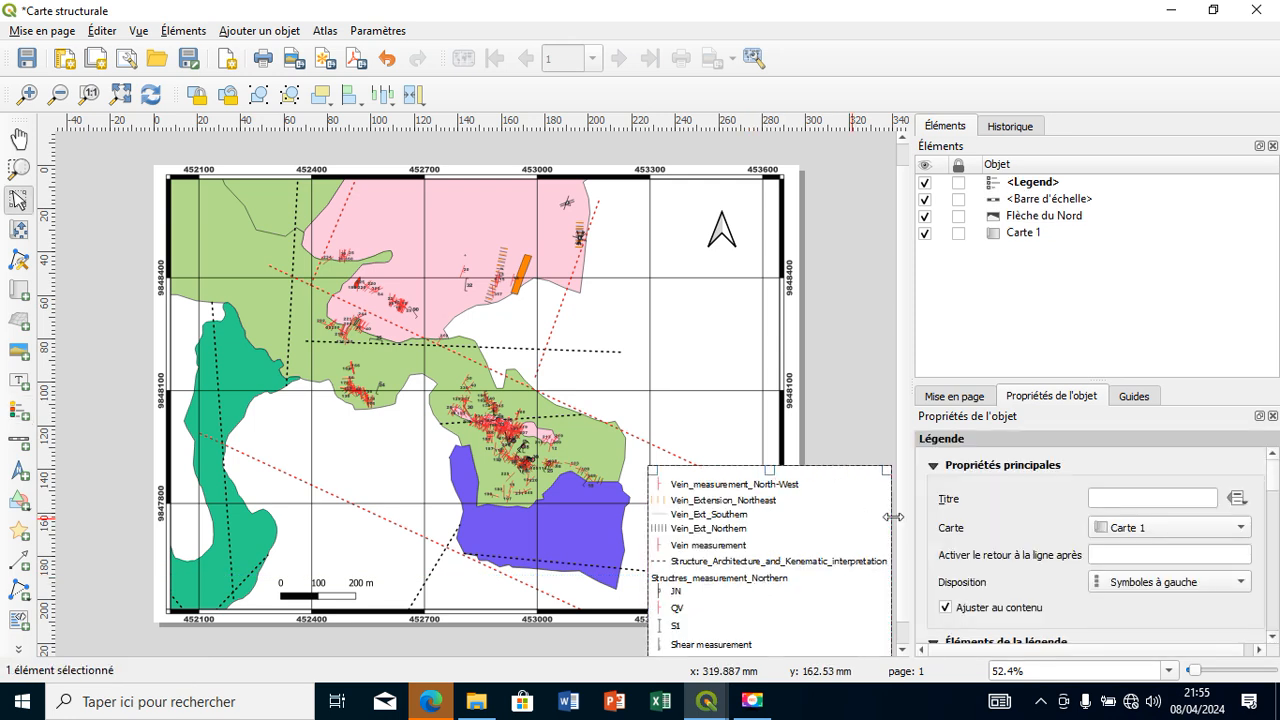
{"action": "left_click", "coordinate": [1181, 505]}
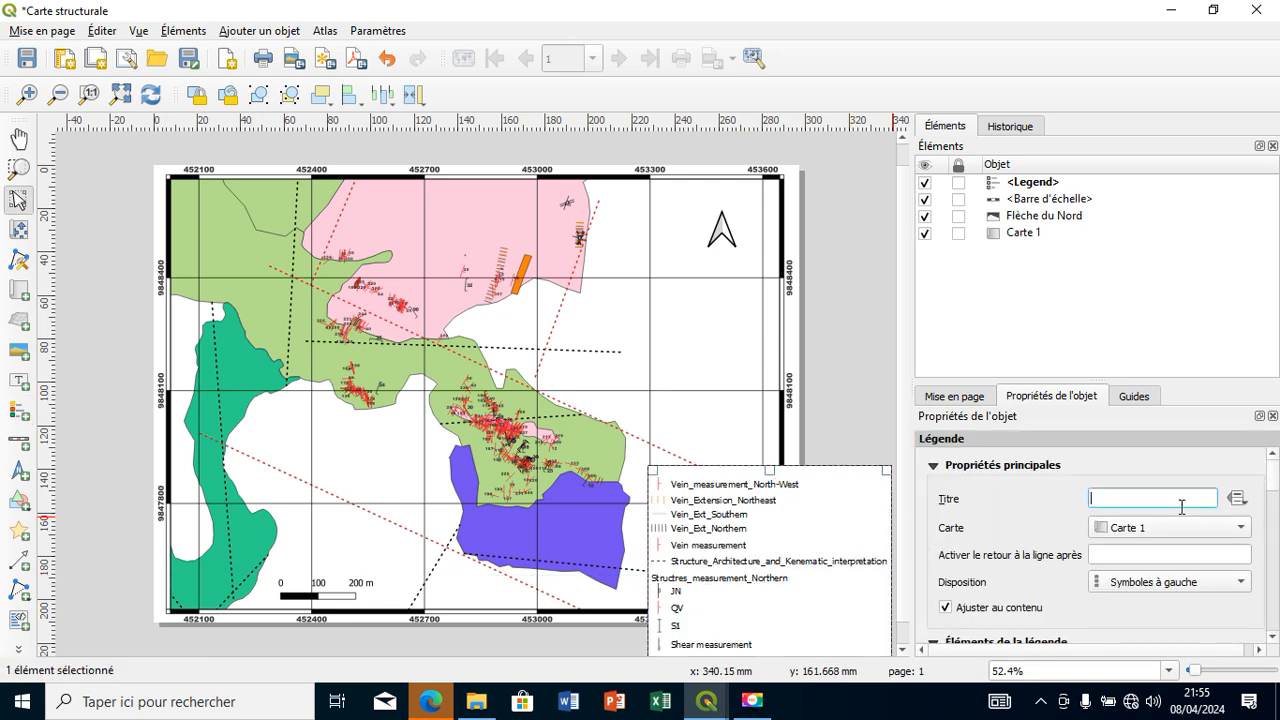
{"action": "type", "text": "LEGEND"}
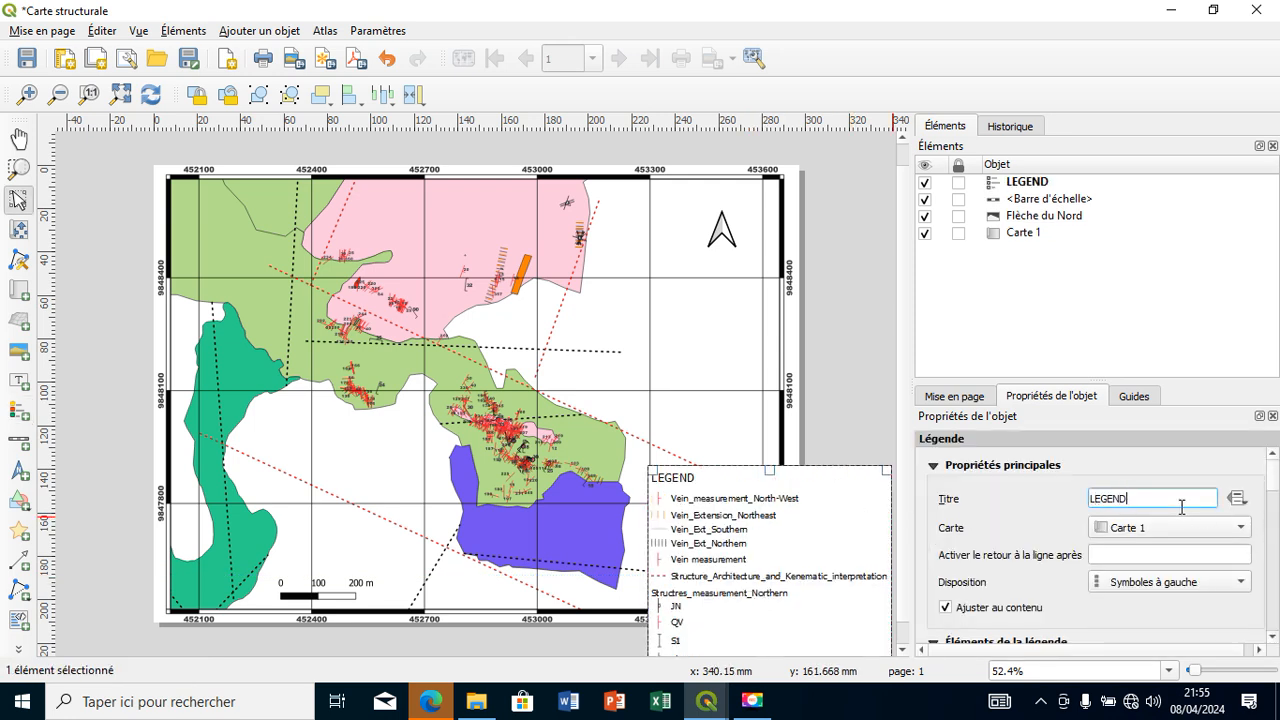
- Restrict the legend to features inside the linked map and move it up into the map's southeast area
{"action": "left_click_drag", "start_coordinate": [1273, 488], "coordinate": [1272, 545]}
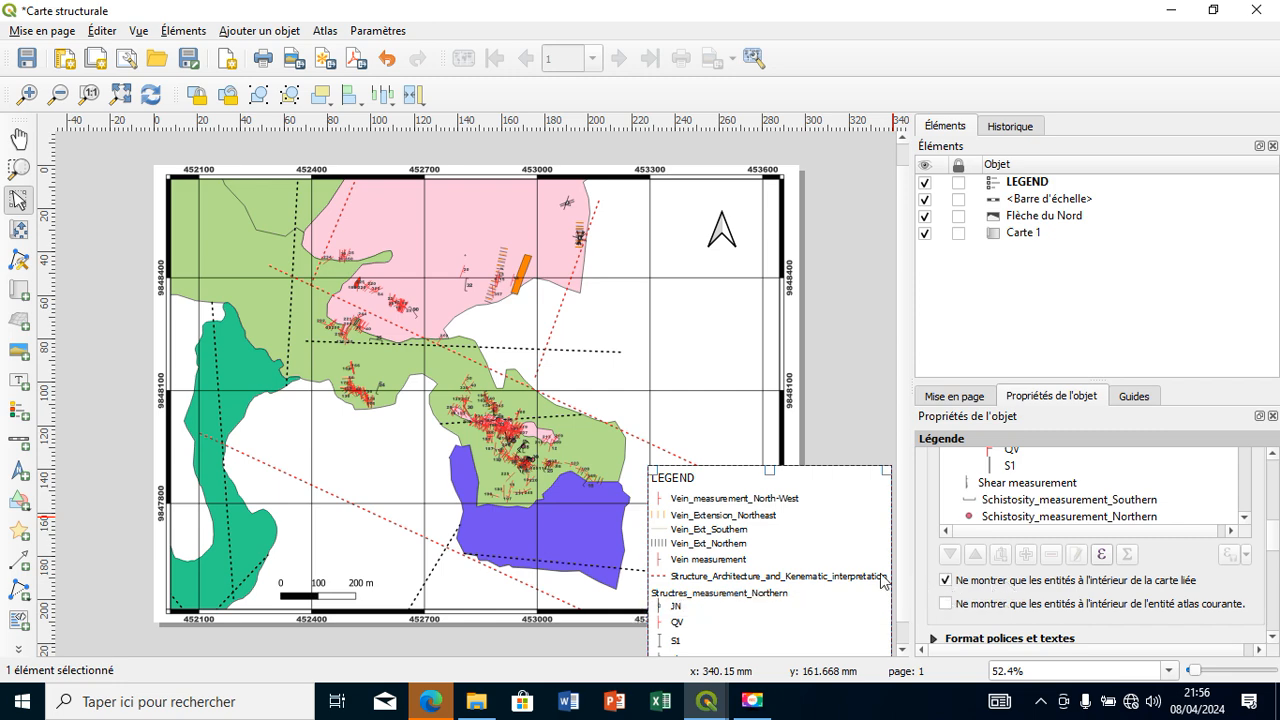
{"action": "left_click_drag", "start_coordinate": [792, 552], "coordinate": [731, 405]}
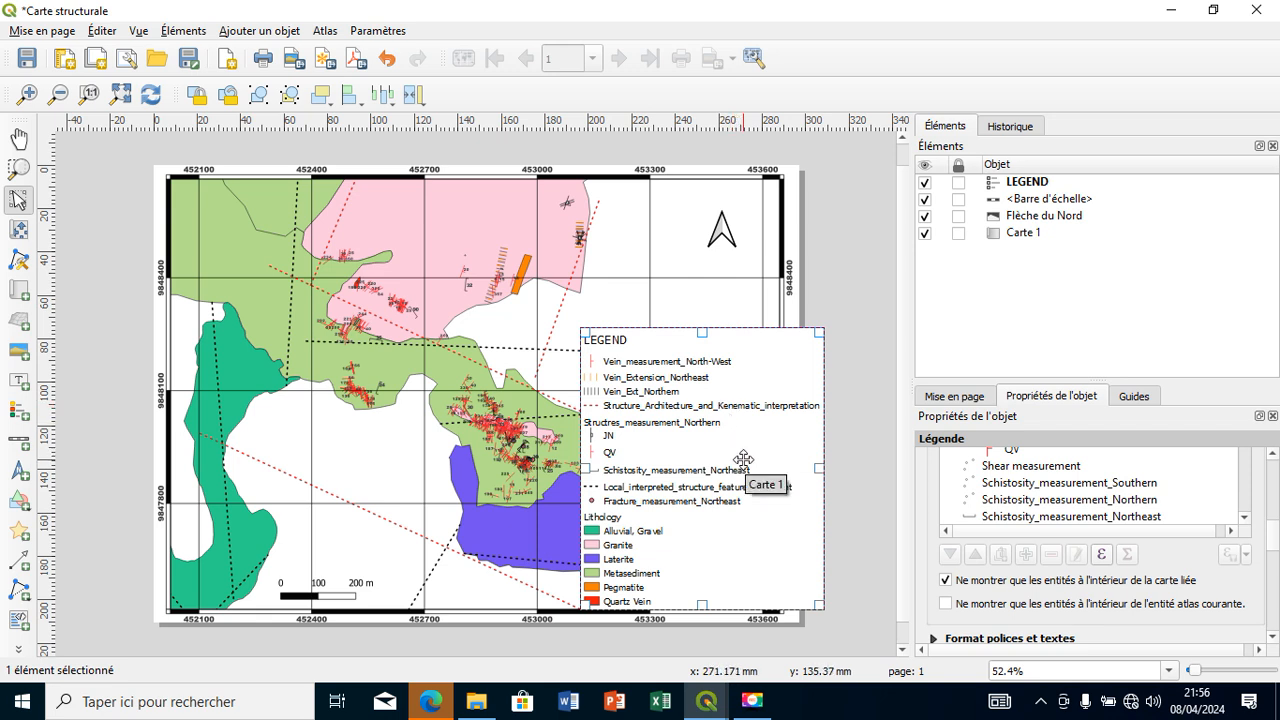
- Shift the content of Carte 1 westward within its frame to make room for the legend
{"action": "key", "text": "c"}
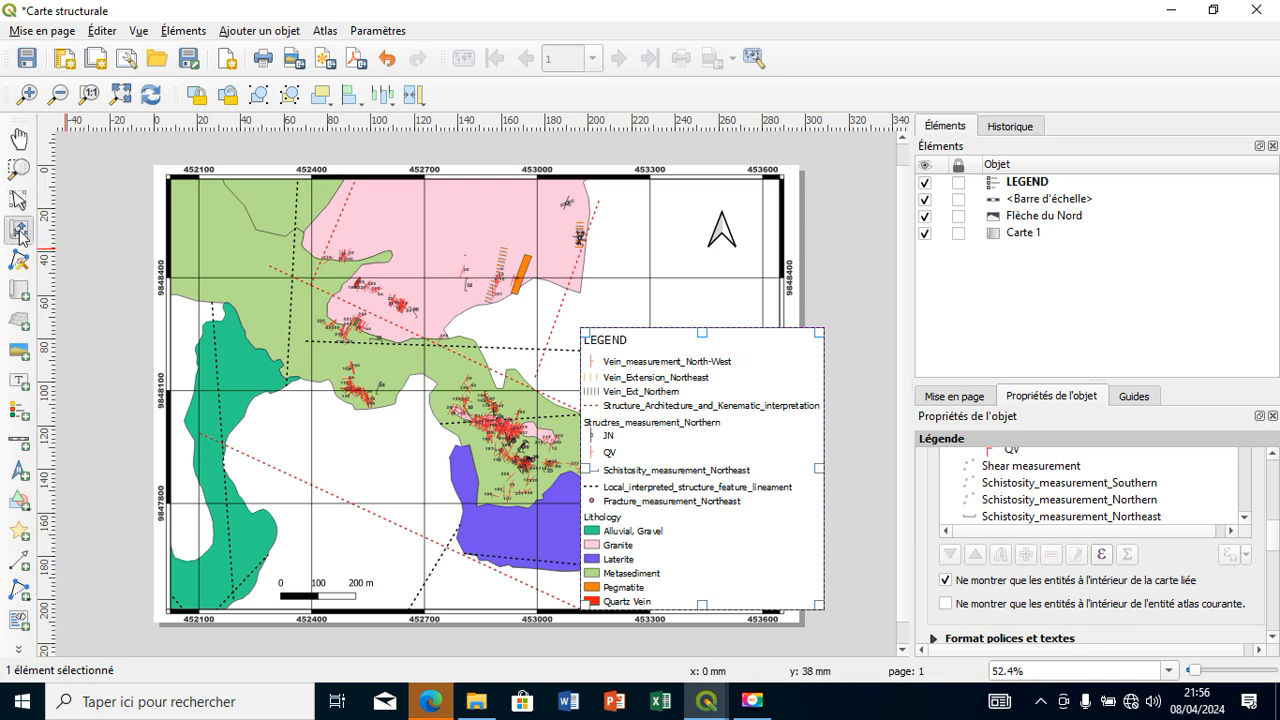
{"action": "left_click_drag", "start_coordinate": [343, 386], "coordinate": [293, 383]}
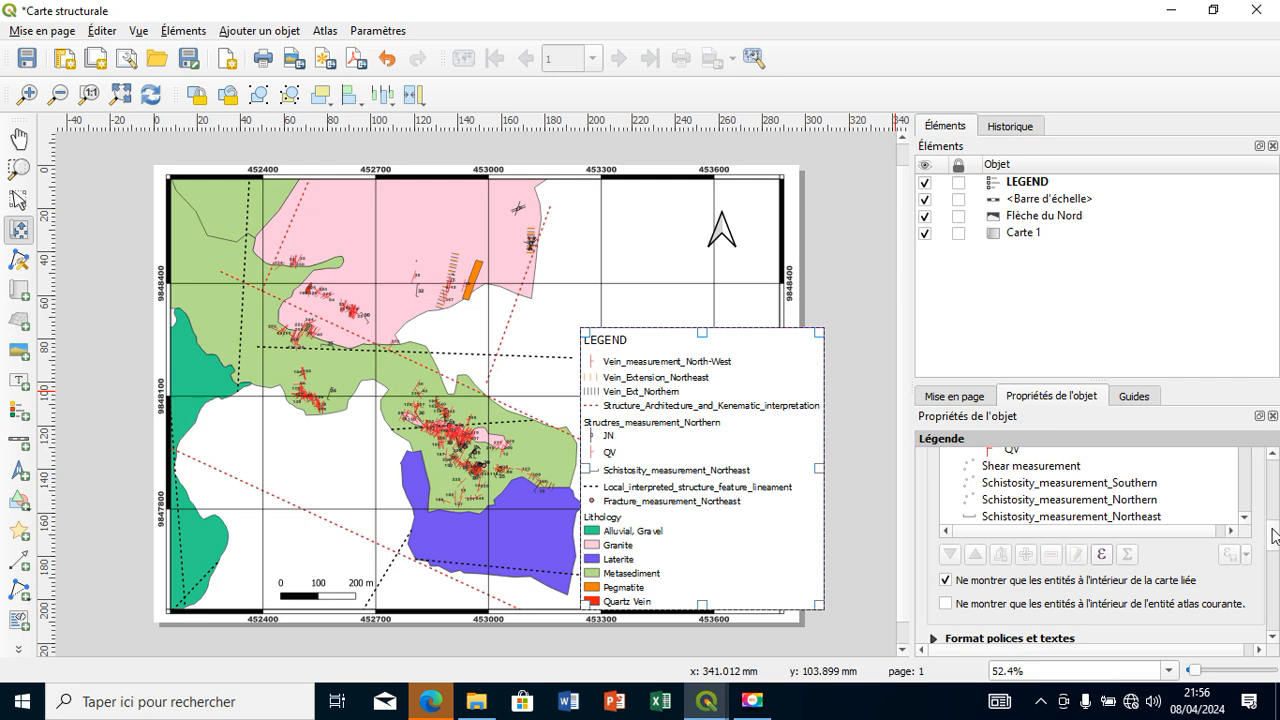
- Turn off the legend's automatic fit to its contents and narrow it to the map frame's east edge
{"action": "left_click_drag", "start_coordinate": [1273, 535], "coordinate": [1266, 476]}
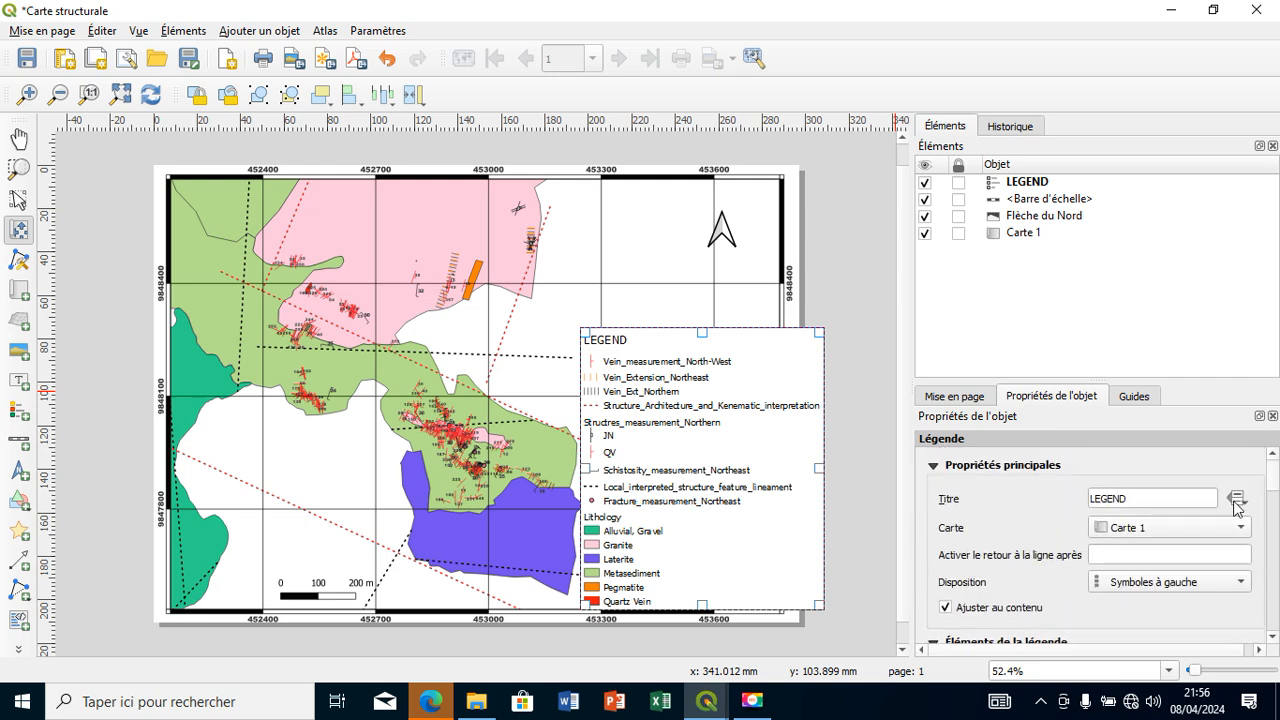
{"action": "left_click", "coordinate": [1237, 500]}
{"action": "left_click", "coordinate": [1238, 508]}
{"action": "mouse_move", "coordinate": [1274, 482]}
{"action": "left_mouse_down"}
{"action": "mouse_move", "coordinate": [1277, 510]}
{"action": "mouse_move", "coordinate": [1271, 497]}
{"action": "left_mouse_up"}
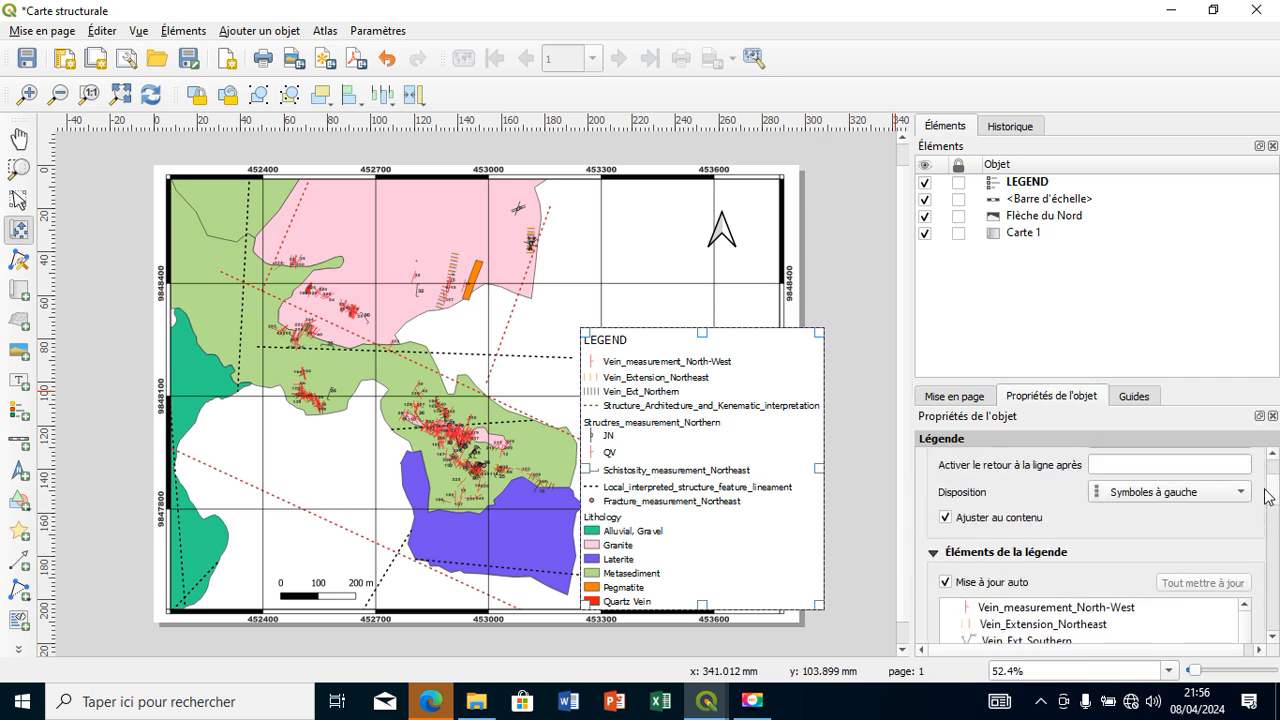
{"action": "left_click", "coordinate": [1006, 522]}
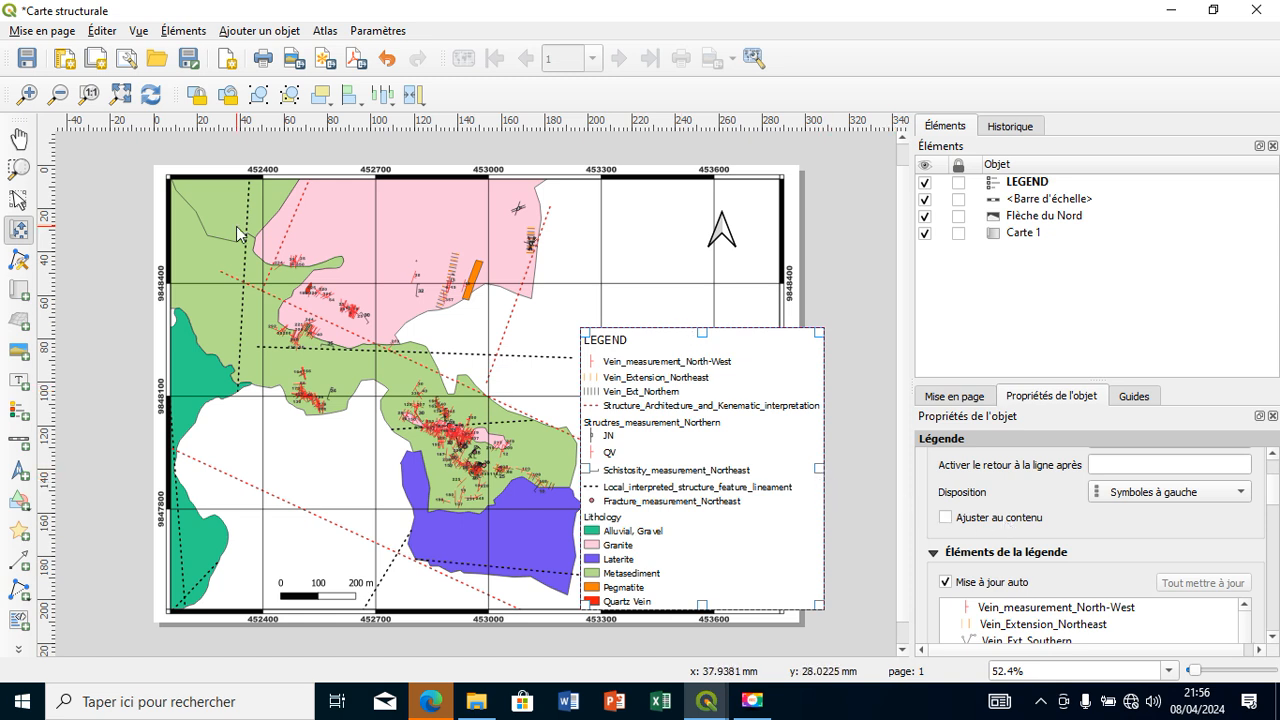
{"action": "left_click", "coordinate": [18, 199]}
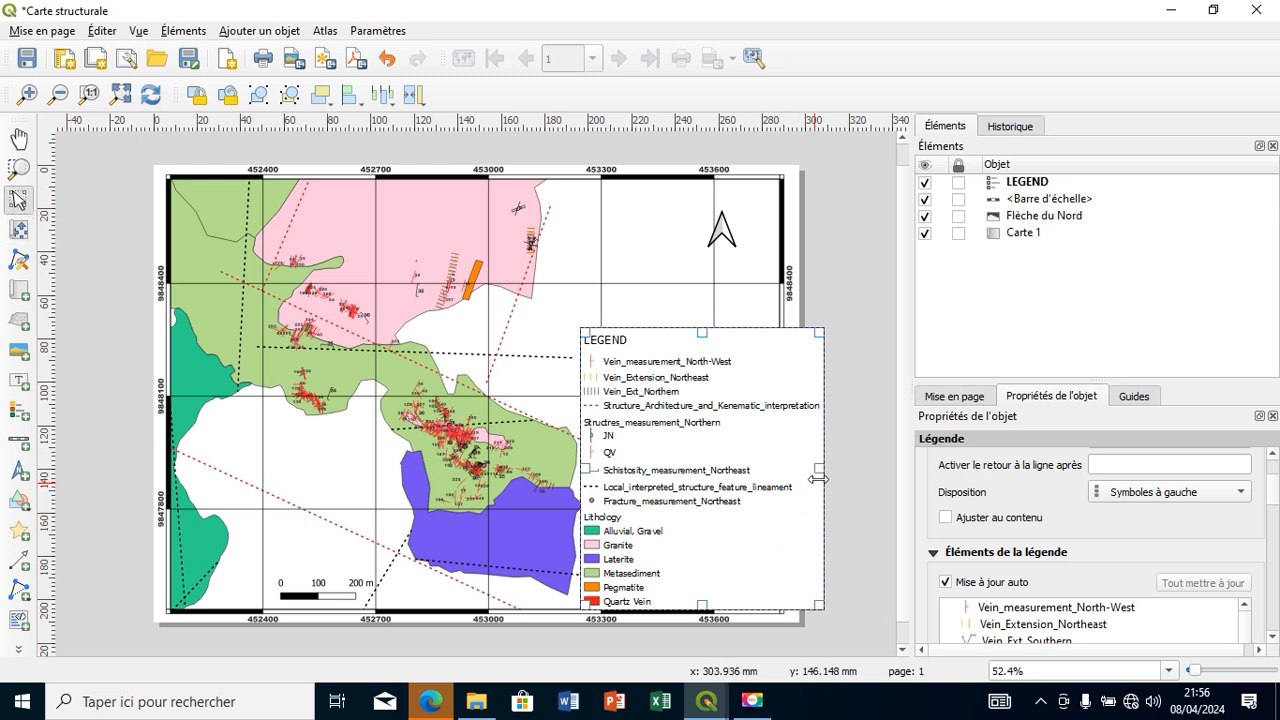
{"action": "left_click_drag", "start_coordinate": [818, 479], "coordinate": [780, 474]}
{"action": "left_click_drag", "start_coordinate": [729, 508], "coordinate": [727, 507]}
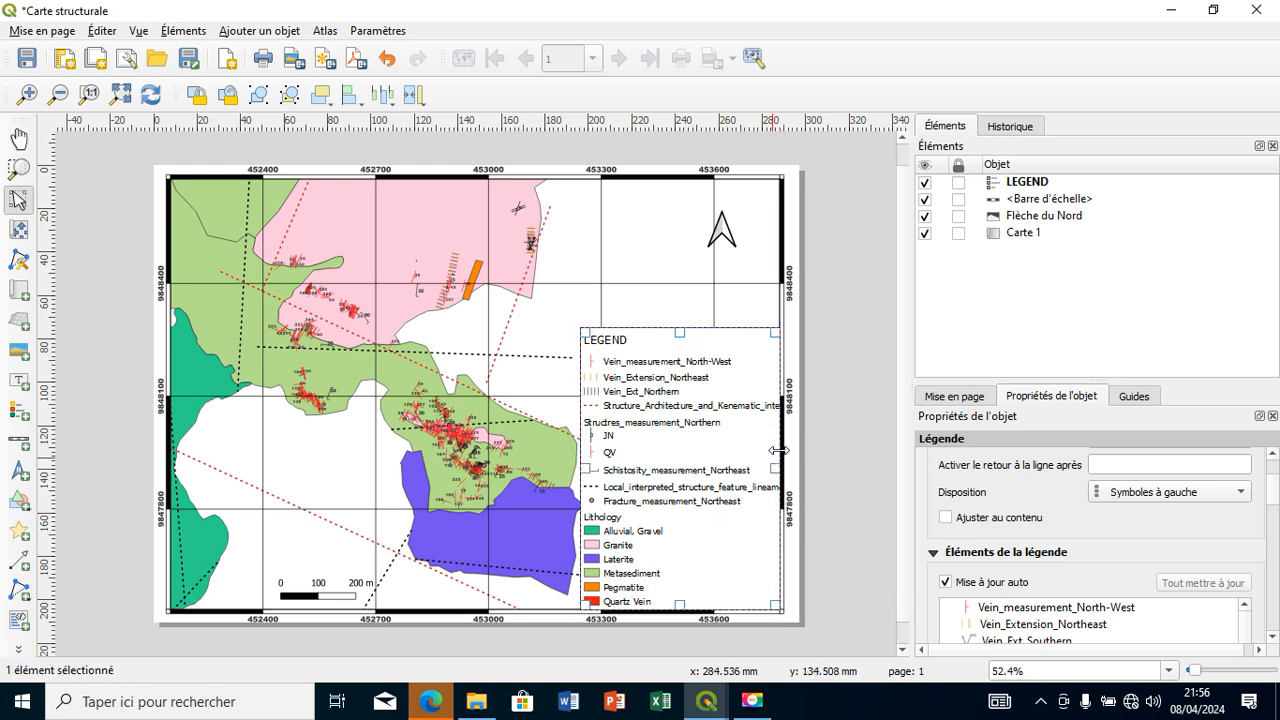
{"action": "left_click", "coordinate": [839, 457]}
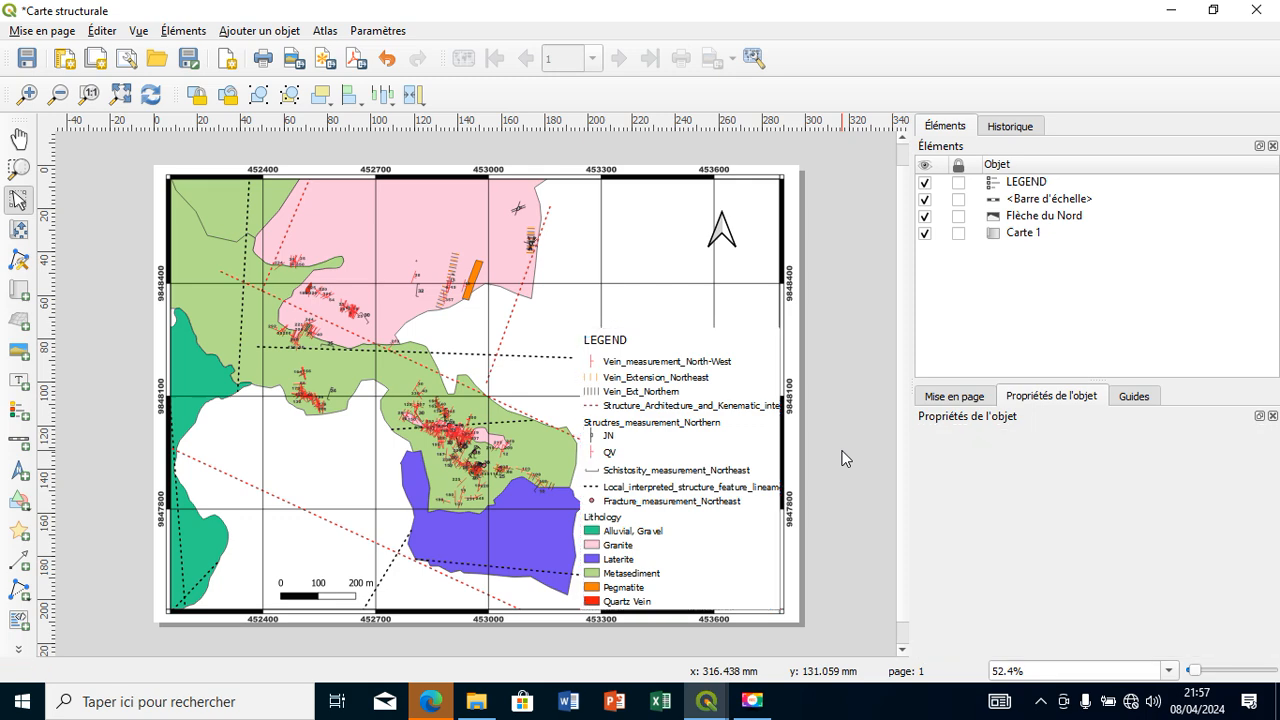
- Enable a frame around the legend
{"action": "left_click", "coordinate": [614, 432]}
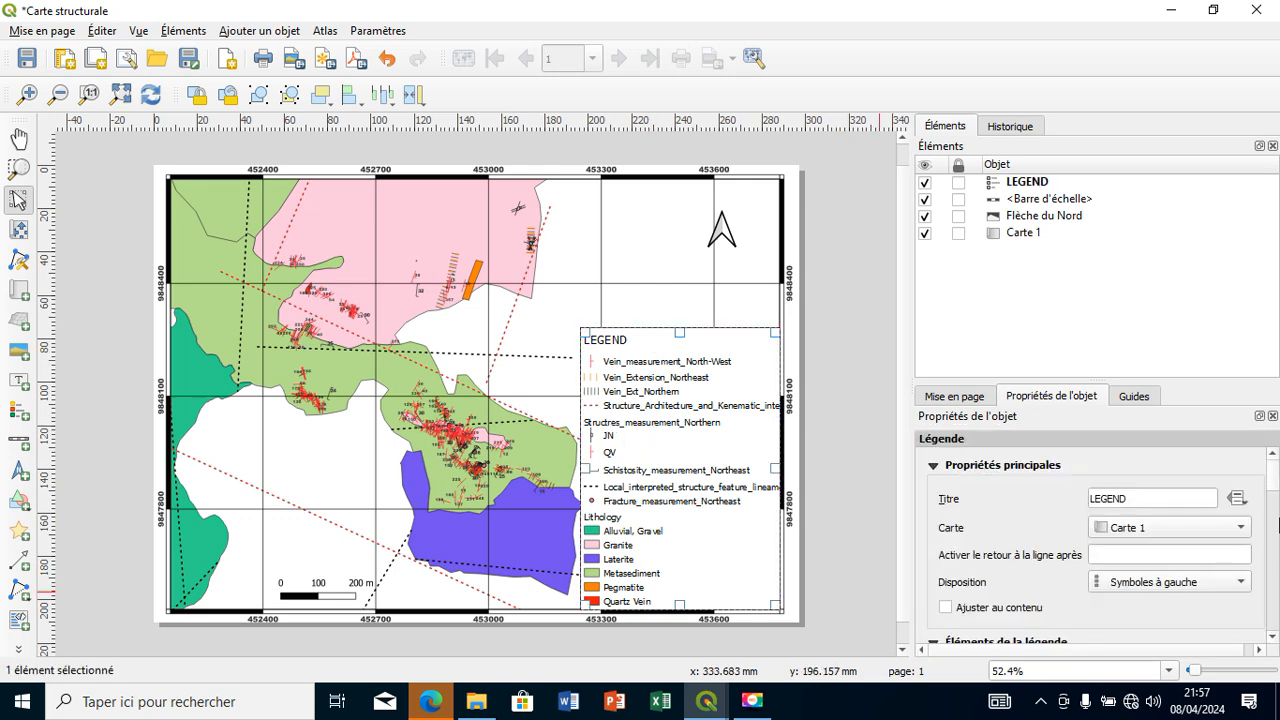
{"action": "left_click_drag", "start_coordinate": [1273, 479], "coordinate": [1275, 582]}
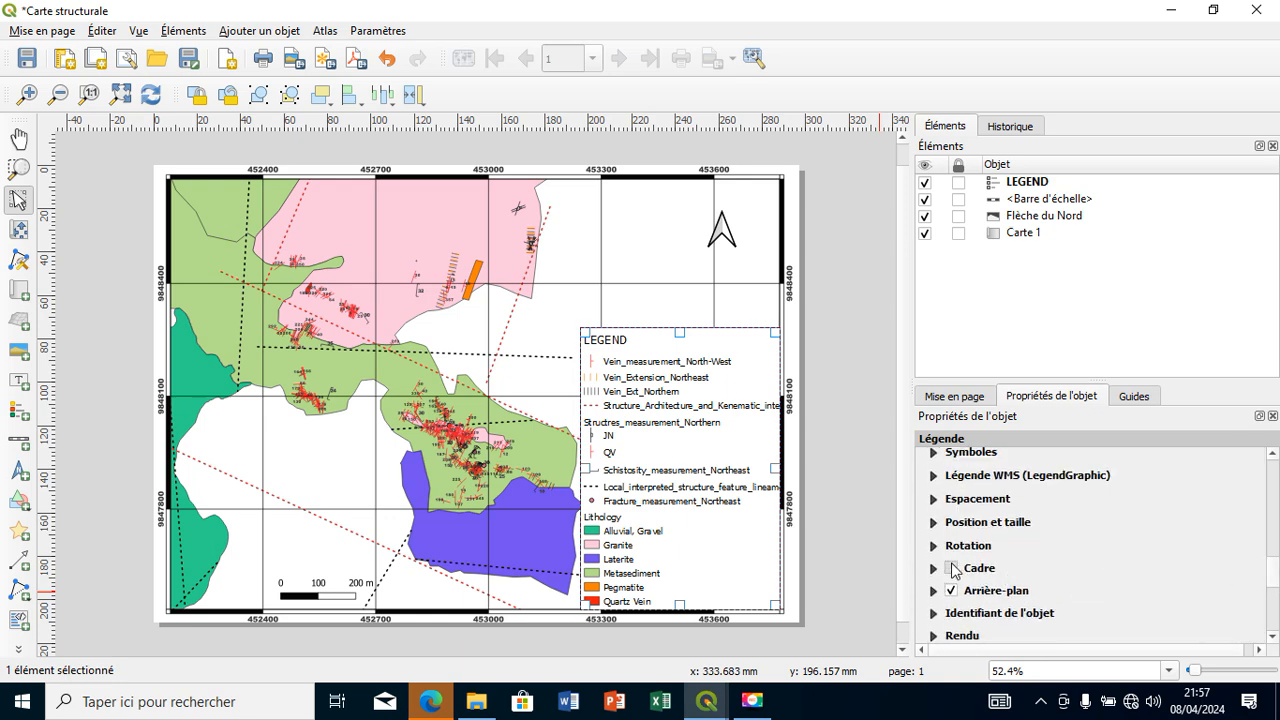
{"action": "left_click", "coordinate": [951, 568]}
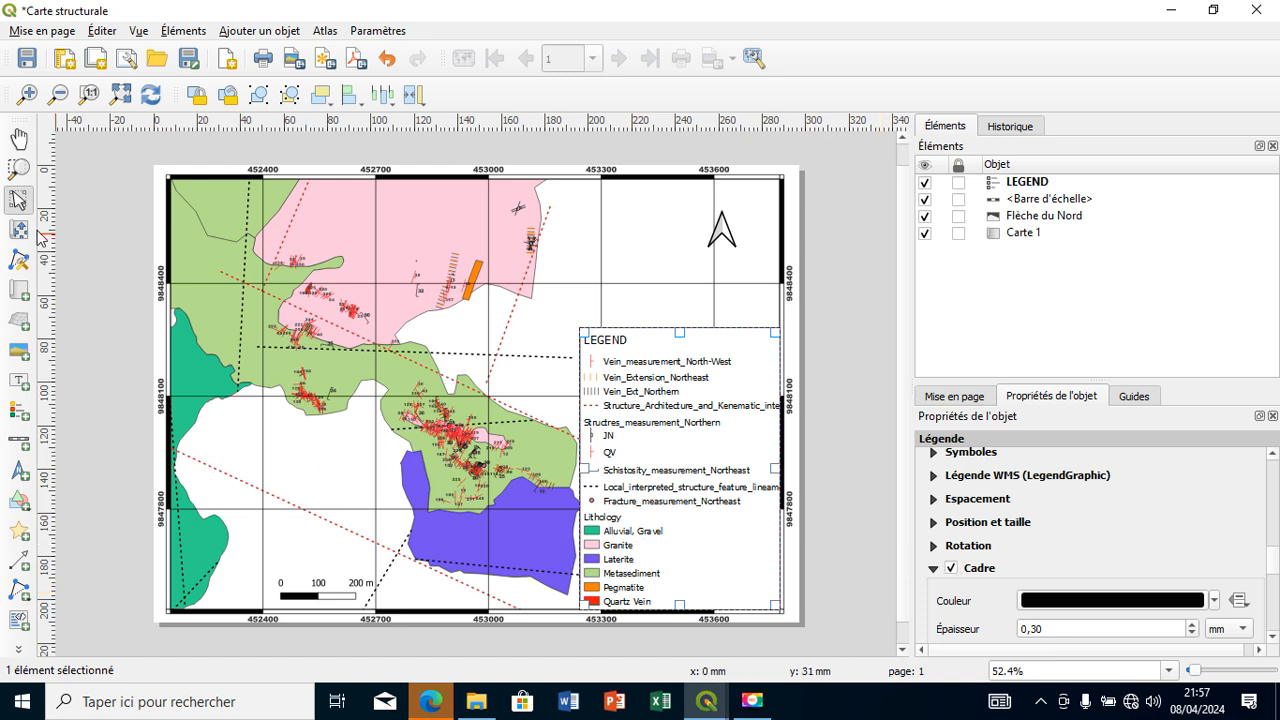
- Move the scale bar northwest, beside the dark green unit, leaving space beneath it
{"action": "left_click", "coordinate": [306, 592]}
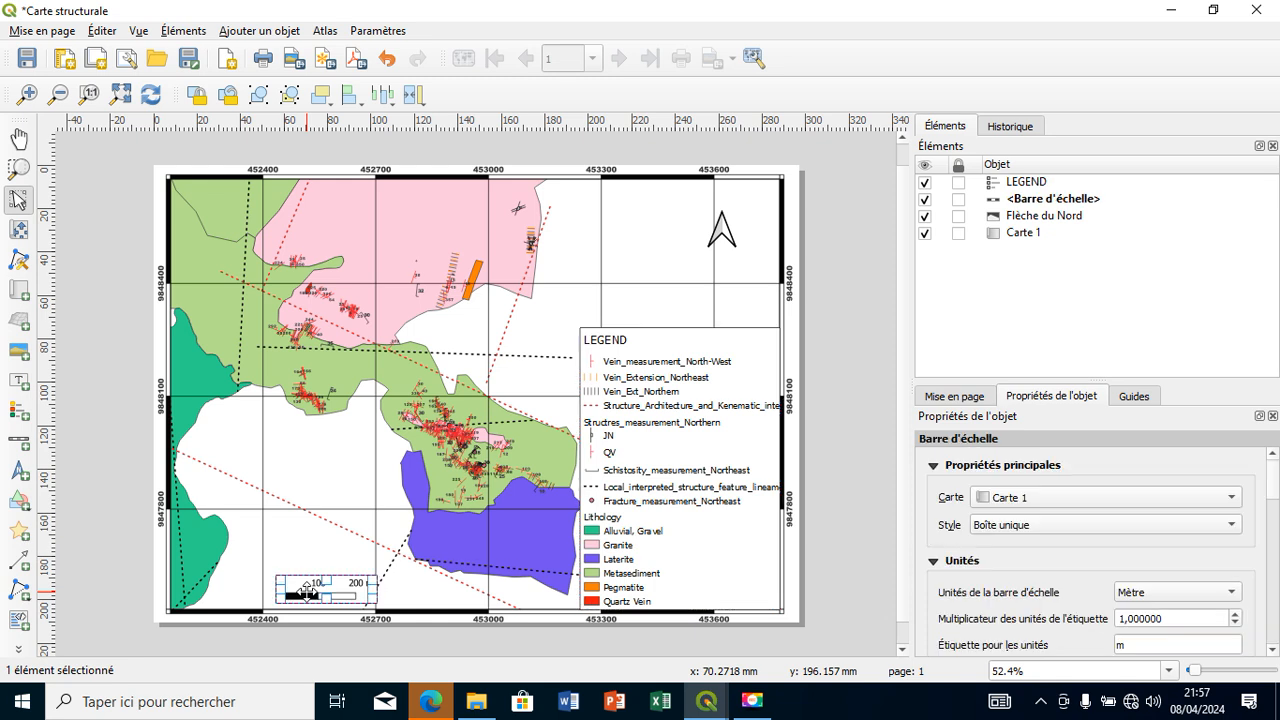
{"action": "left_click_drag", "start_coordinate": [305, 577], "coordinate": [282, 548]}
{"action": "left_click_drag", "start_coordinate": [323, 598], "coordinate": [291, 526]}
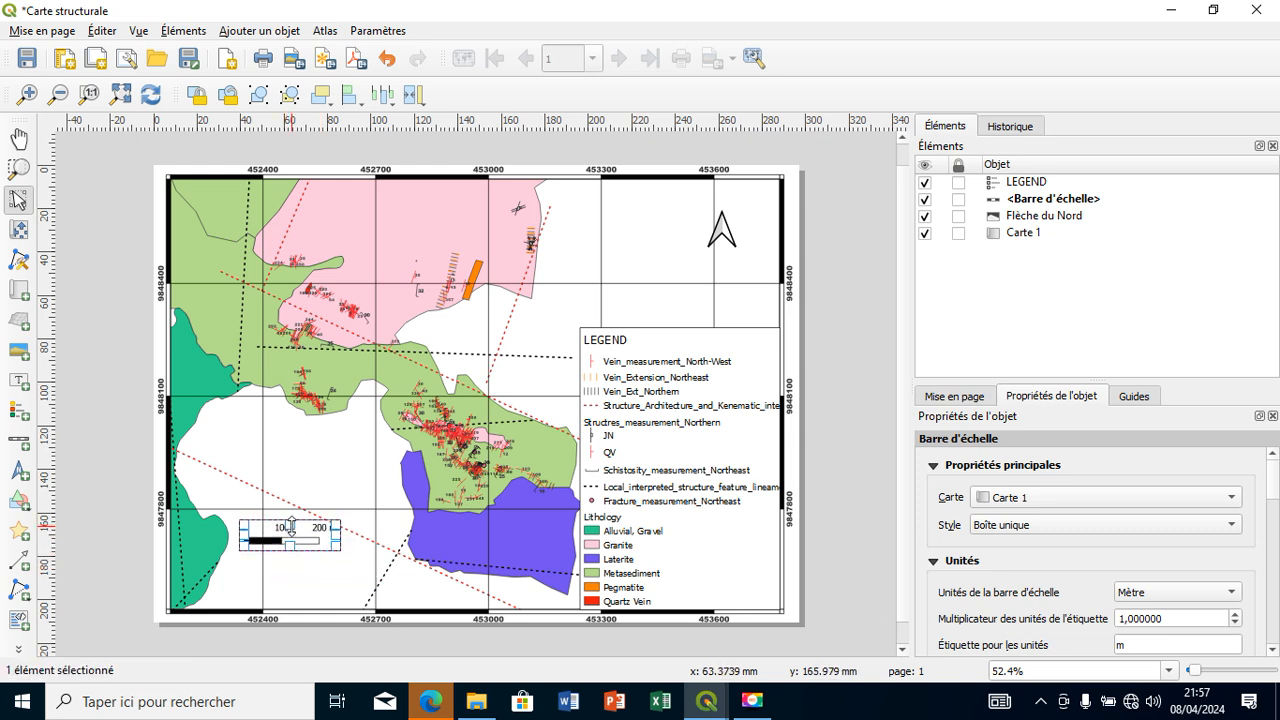
{"action": "left_click", "coordinate": [18, 381]}
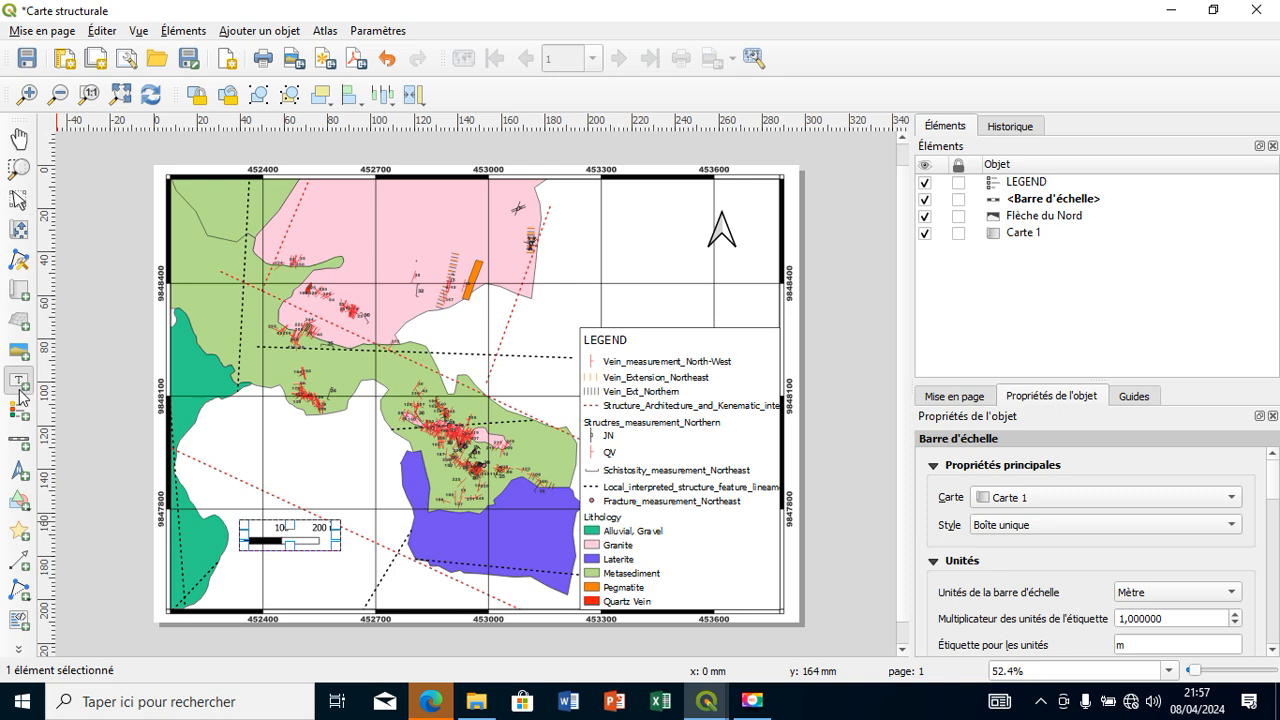
{"action": "left_click", "coordinate": [307, 601]}
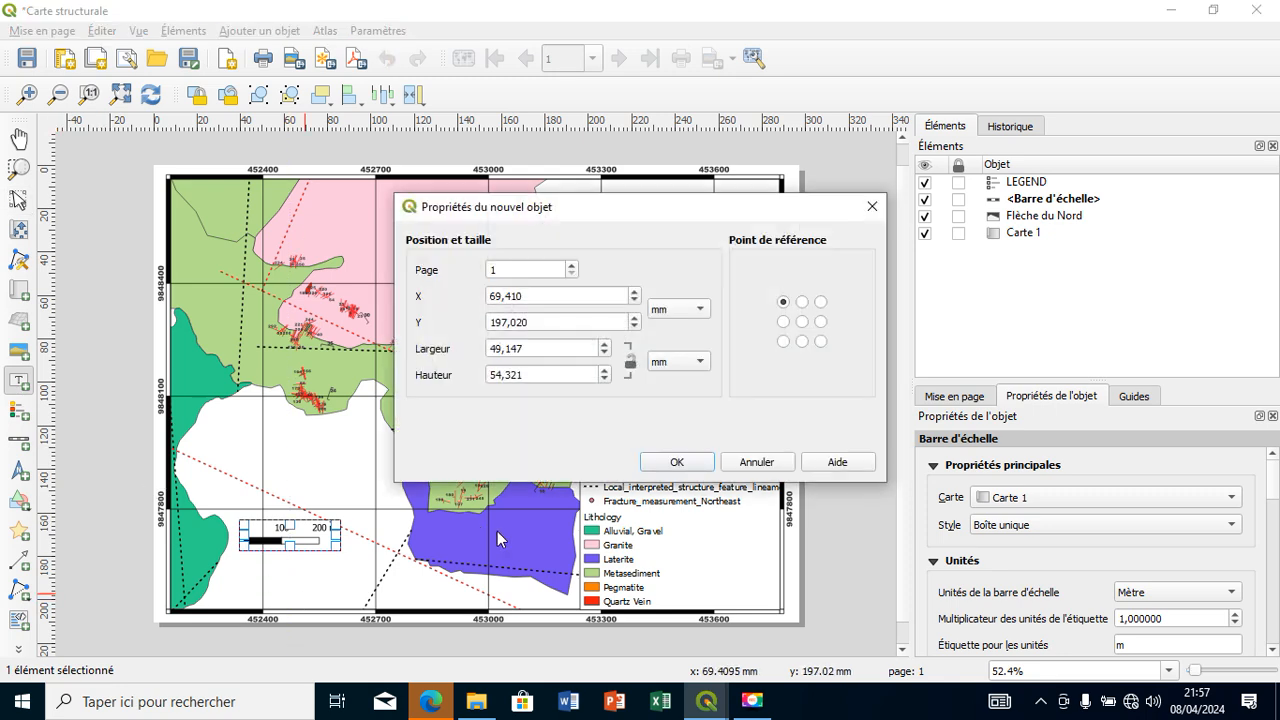
{"action": "left_click", "coordinate": [752, 461]}
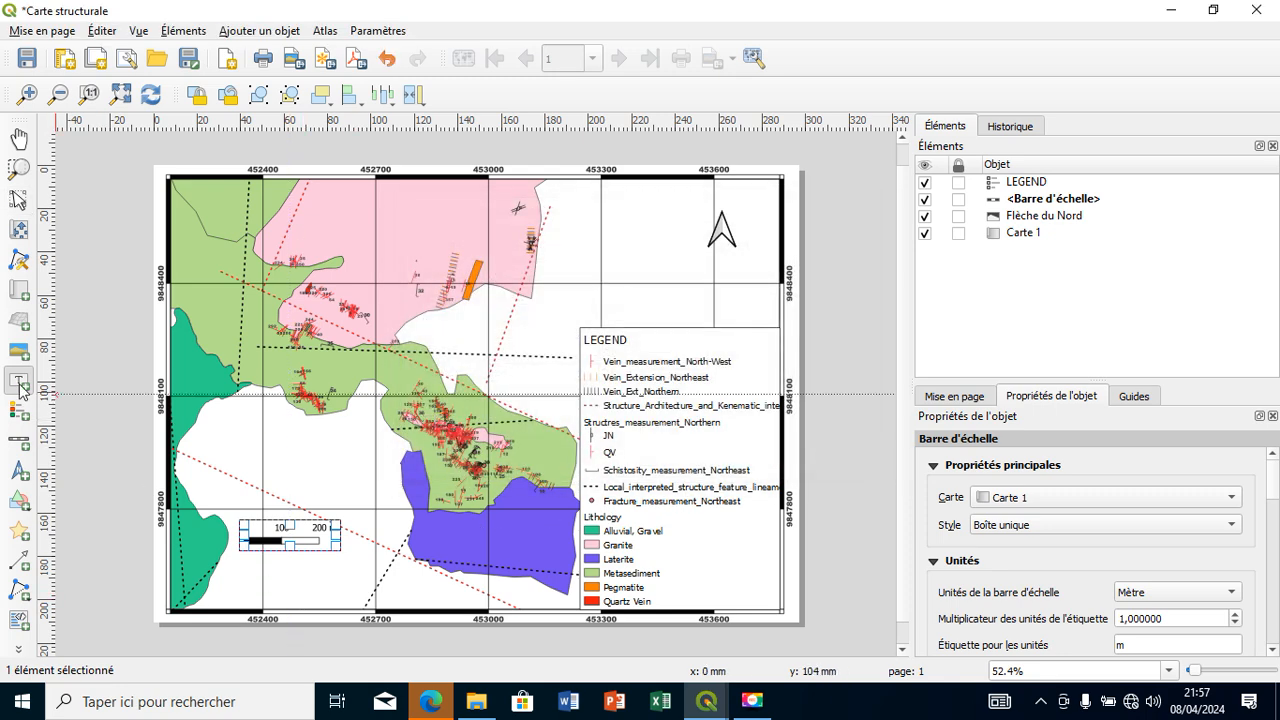
- Add a text label below the scale bar and replace its placeholder with STRUCTURAL GEOLOGICAL MAP
{"action": "left_click_drag", "start_coordinate": [231, 567], "coordinate": [382, 605]}
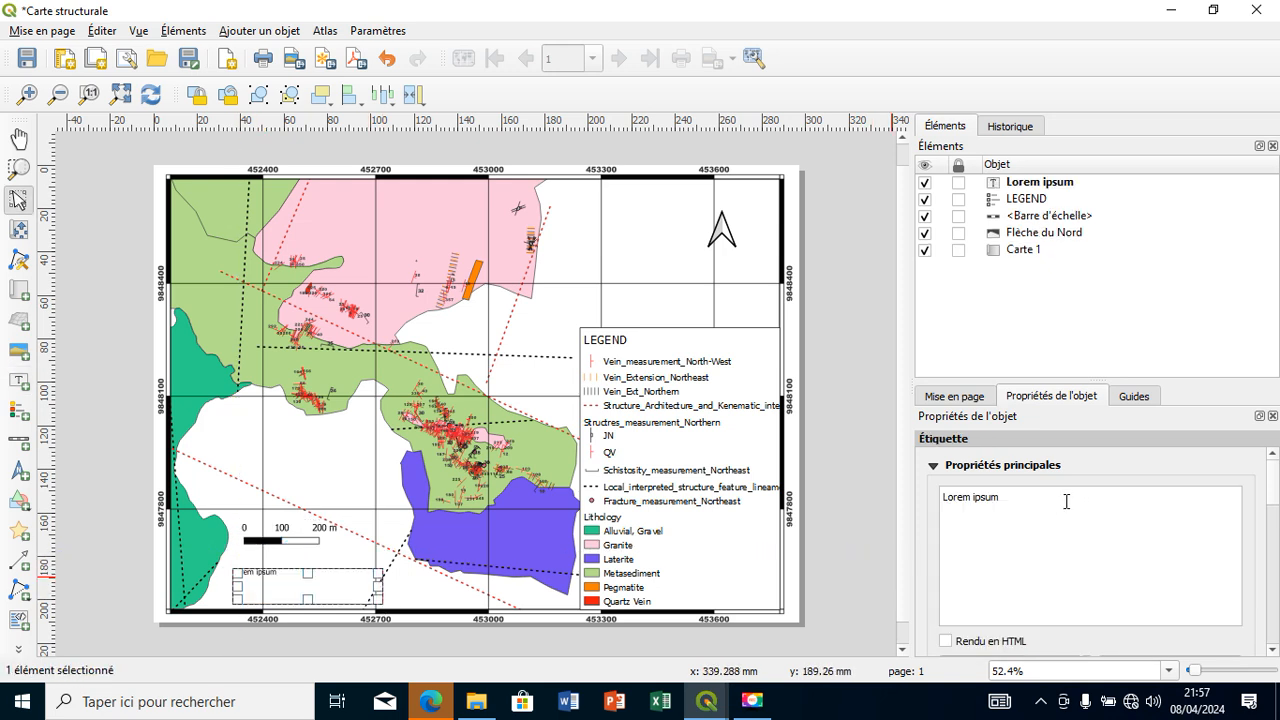
{"action": "left_click_drag", "start_coordinate": [1066, 501], "coordinate": [891, 492]}
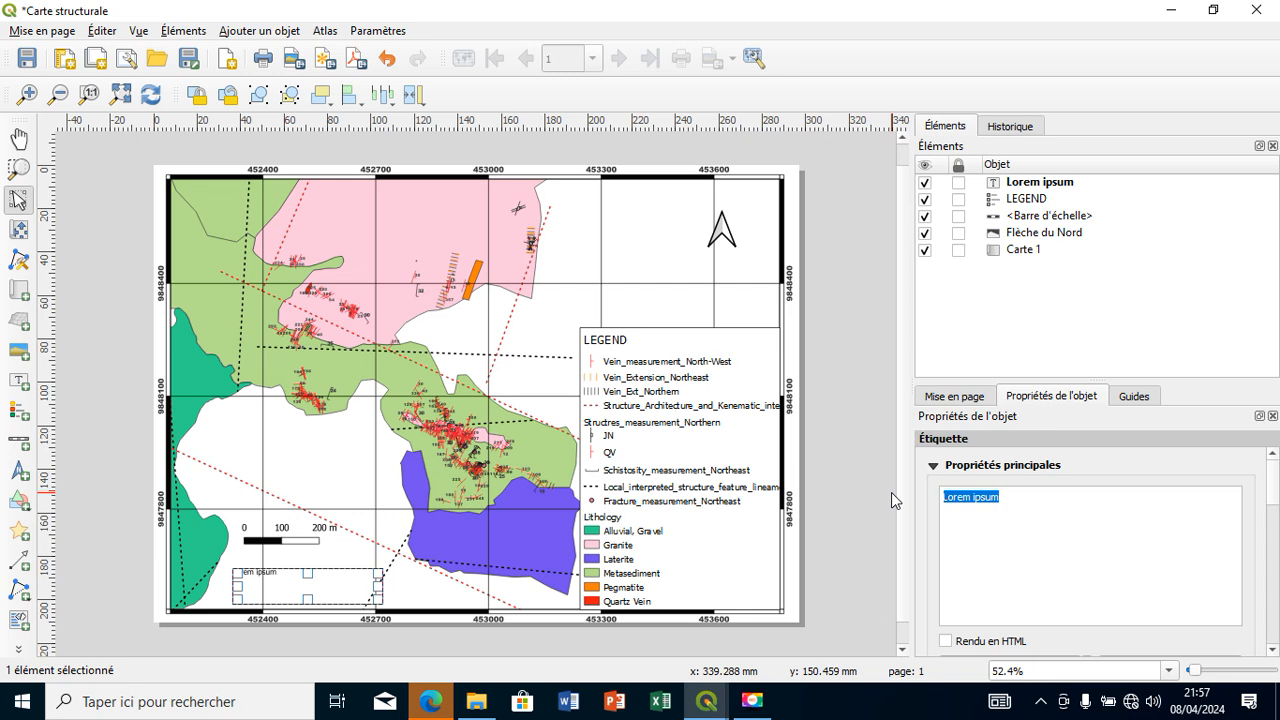
{"action": "type", "text": "STRUCTURAL"}
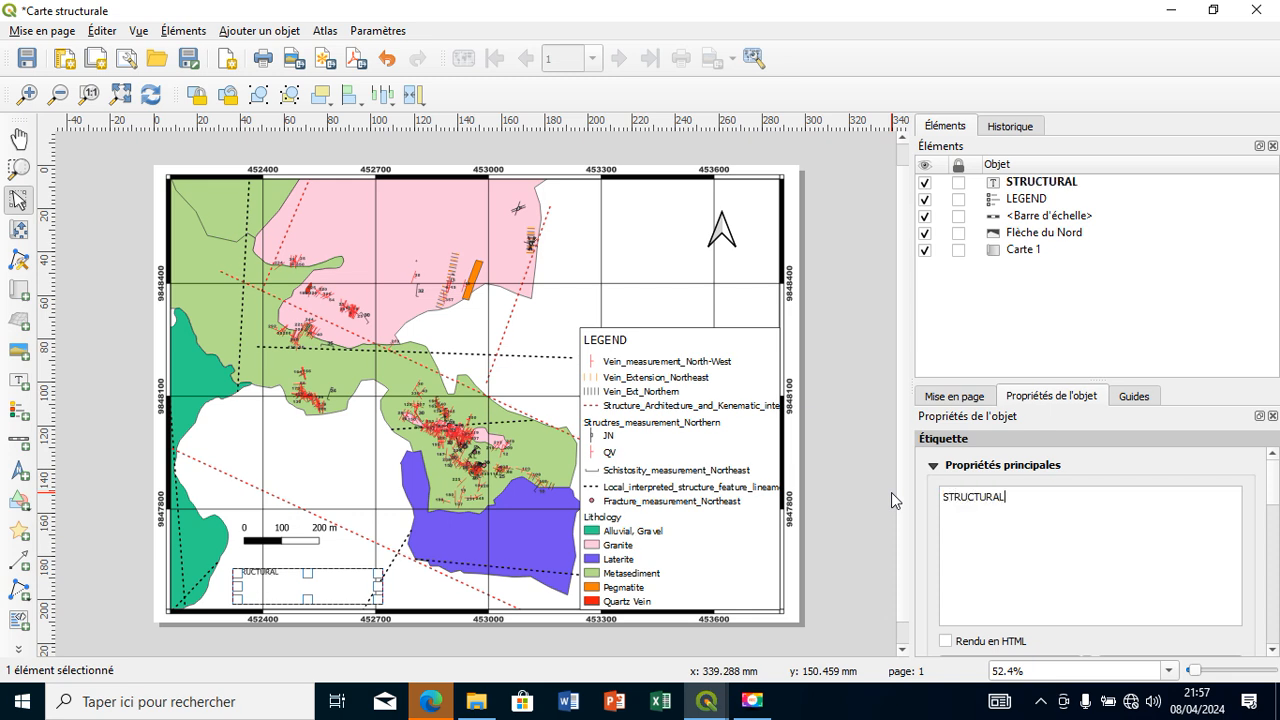
{"action": "type", "text": " GEOLOGICAL MAP"}
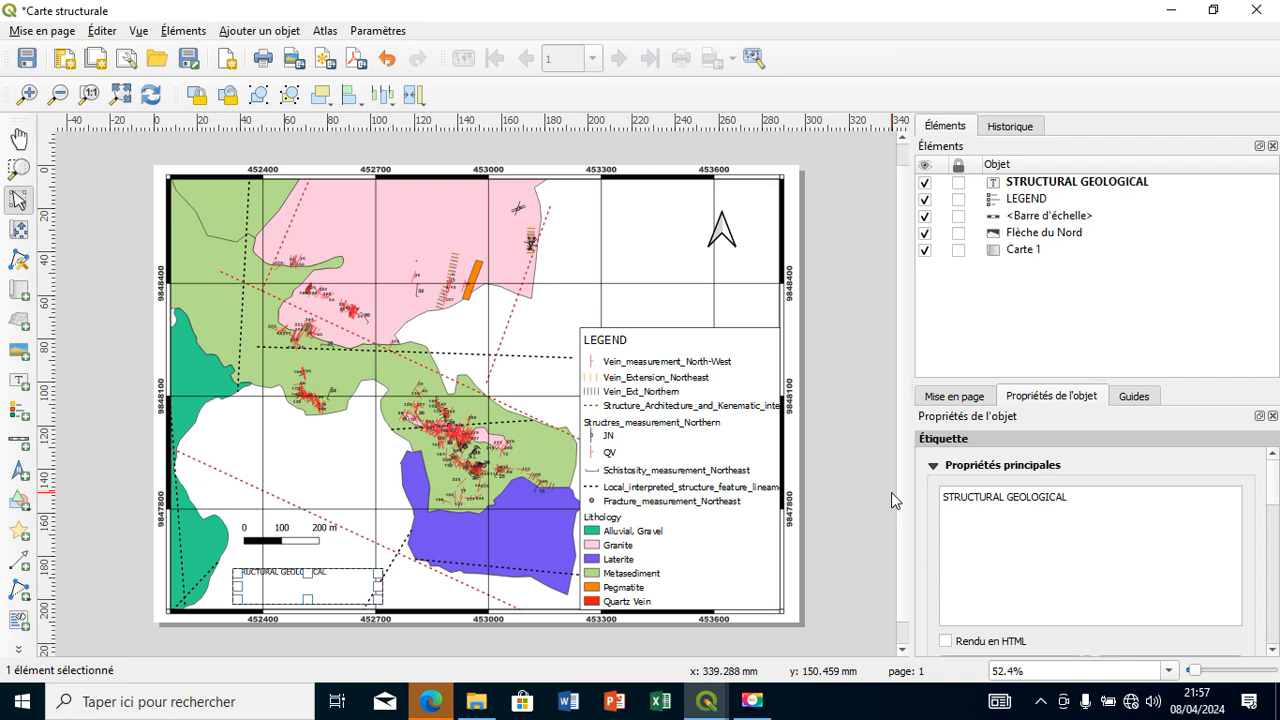
- Add the lines MINING EXPLORATION PROJECT and GEOLOGICAL TEAM to the label
{"action": "key", "text": "Return"}
{"action": "type", "text": "MININ"}
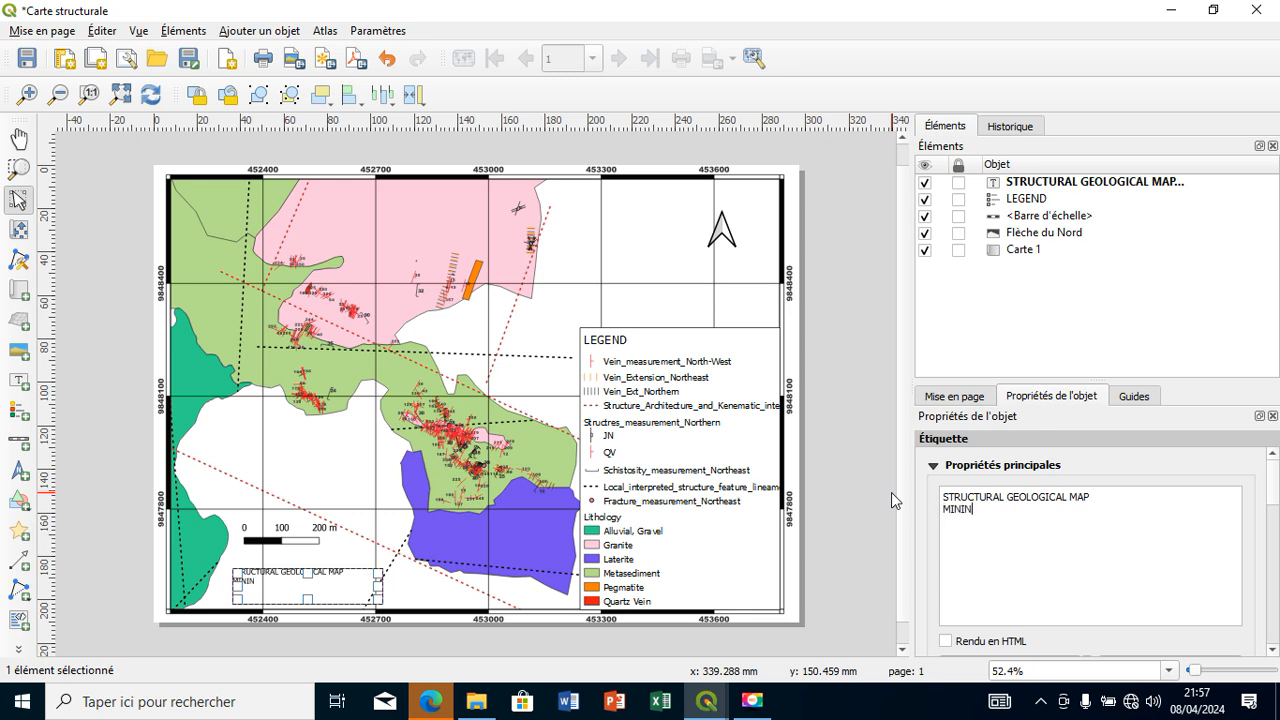
{"action": "type", "text": "G EXPLORATION"}
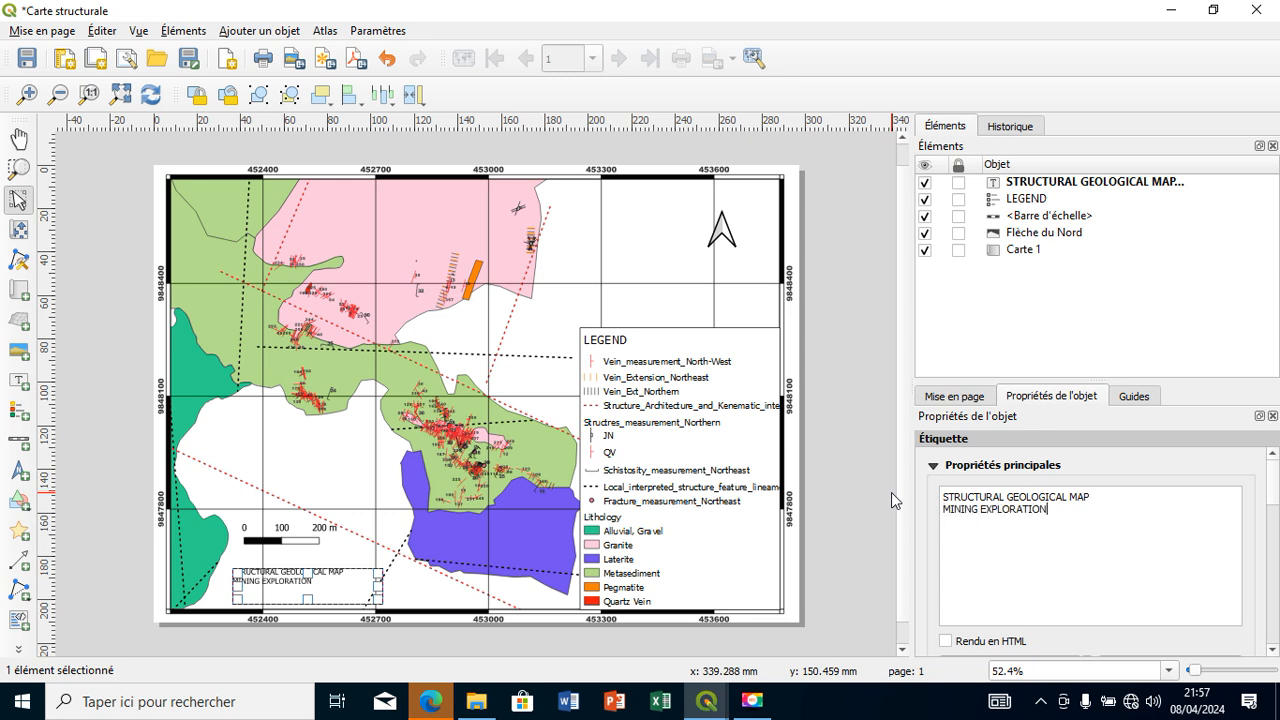
{"action": "type", "text": " PROJECT"}
{"action": "key", "text": "Return"}
{"action": "type", "text": "GEOLO"}
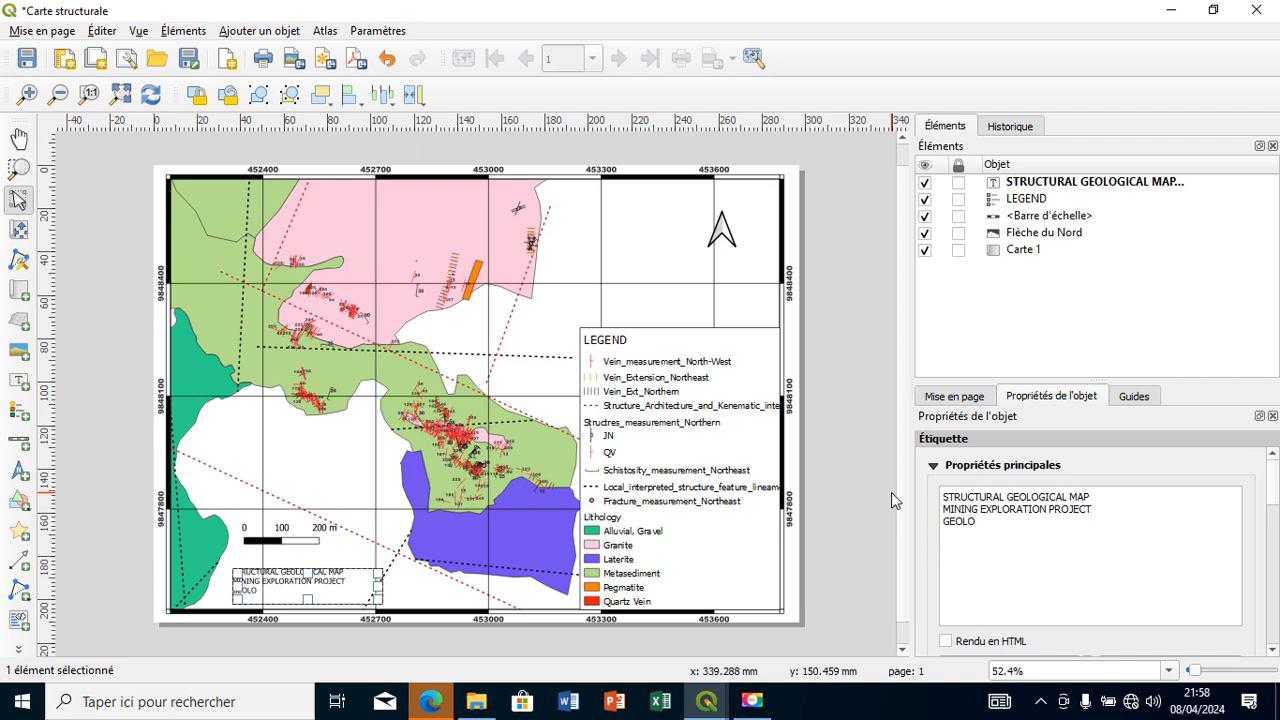
{"action": "type", "text": "GICAL TEAM"}
- Add UTM ZONE 35S as the label's last line, separated from the text above by a blank line
{"action": "key", "text": "Return"}
{"action": "type", "text": "UTM ZOBE"}
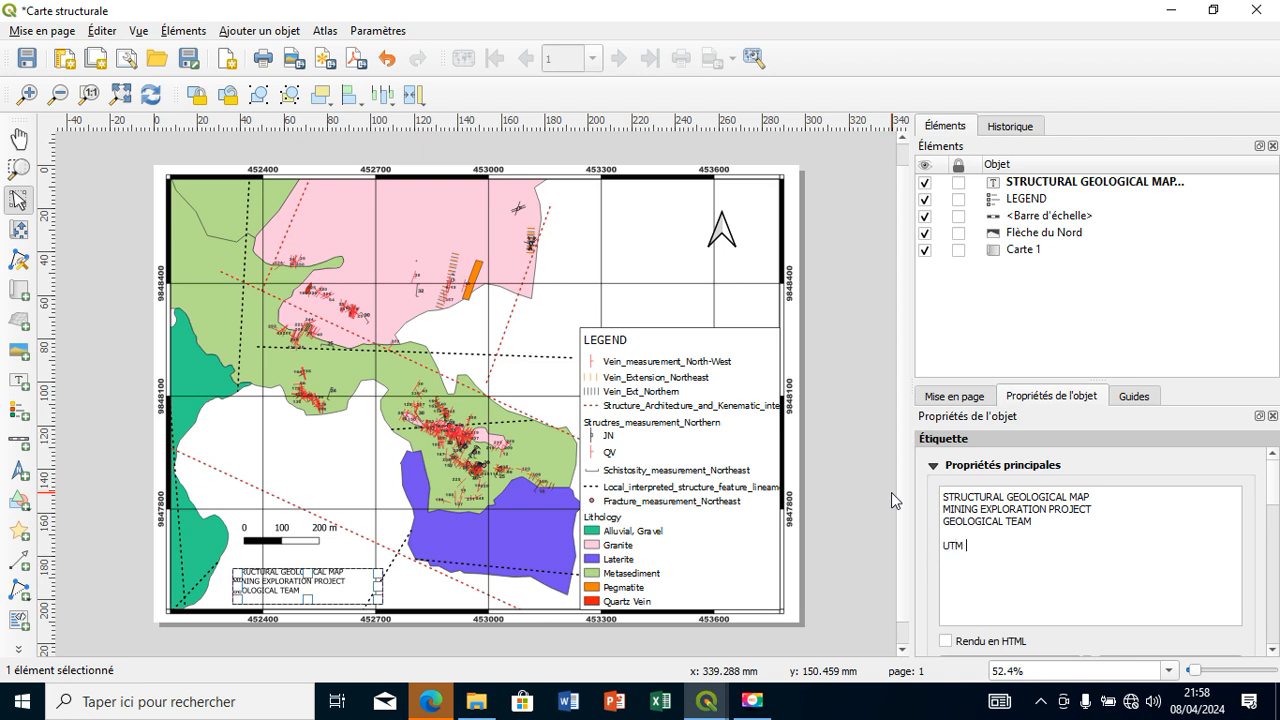
{"action": "key", "text": "BackSpace"}
{"action": "key", "text": "BackSpace"}
{"action": "key", "text": "BackSpace"}
{"action": "key", "text": "BackSpace"}
{"action": "type", "text": "ONE 35S"}
- Centre the label's text both horizontally and vertically
{"action": "scroll", "coordinate": [1272, 500], "scroll_direction": "down", "scroll_amount": 3}
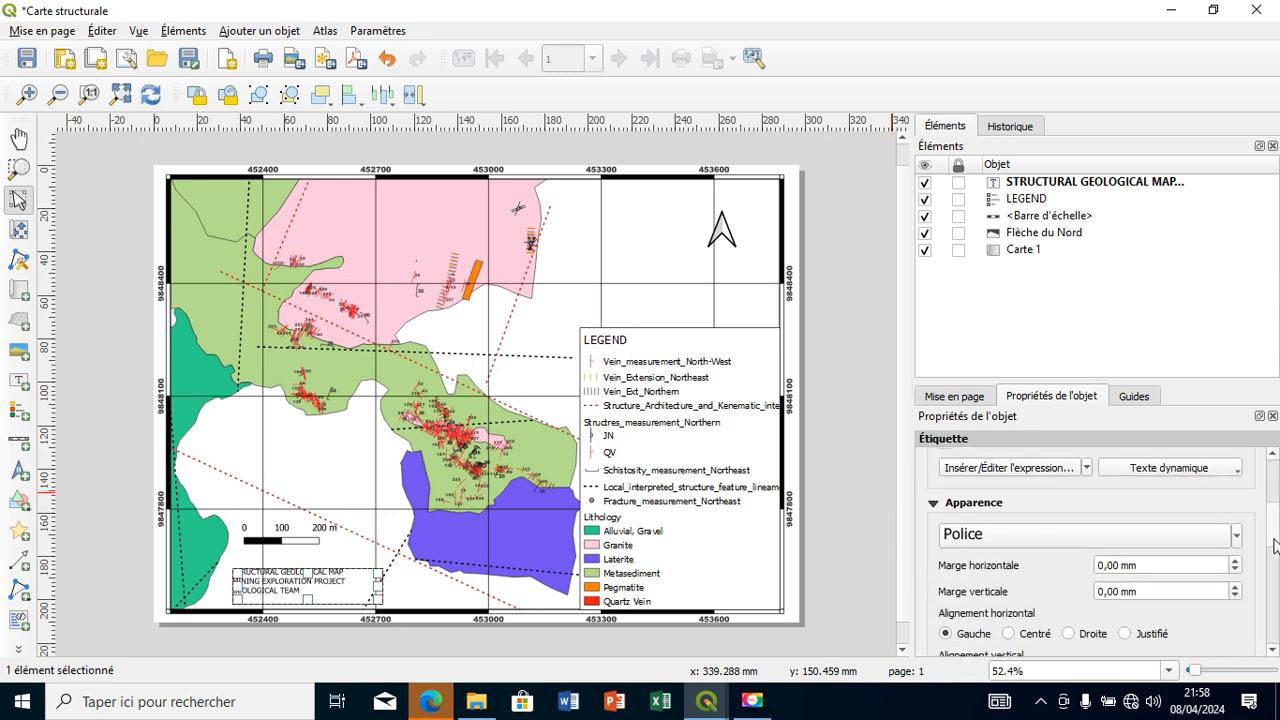
{"action": "right_click", "coordinate": [1272, 549]}
{"action": "left_click", "coordinate": [1010, 587]}
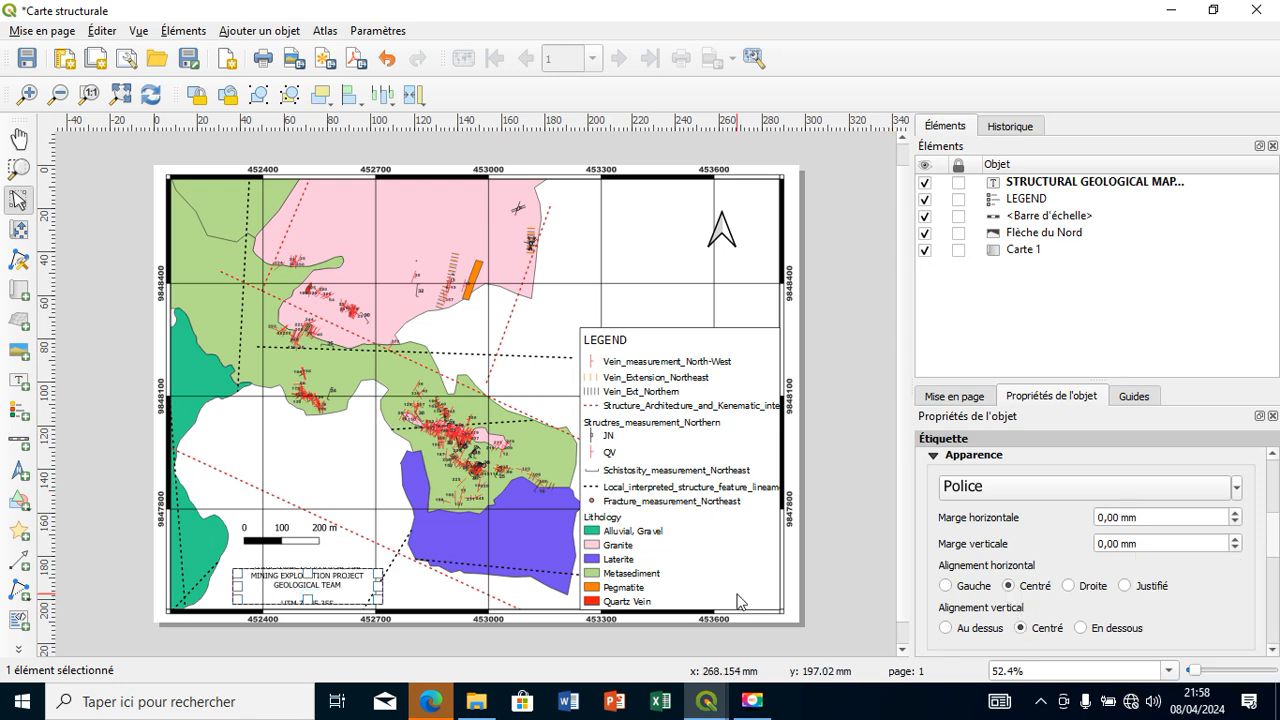
- Move the title label into the map's southwest corner and the scale bar to the southern edge east of it
{"action": "left_click_drag", "start_coordinate": [320, 561], "coordinate": [257, 588]}
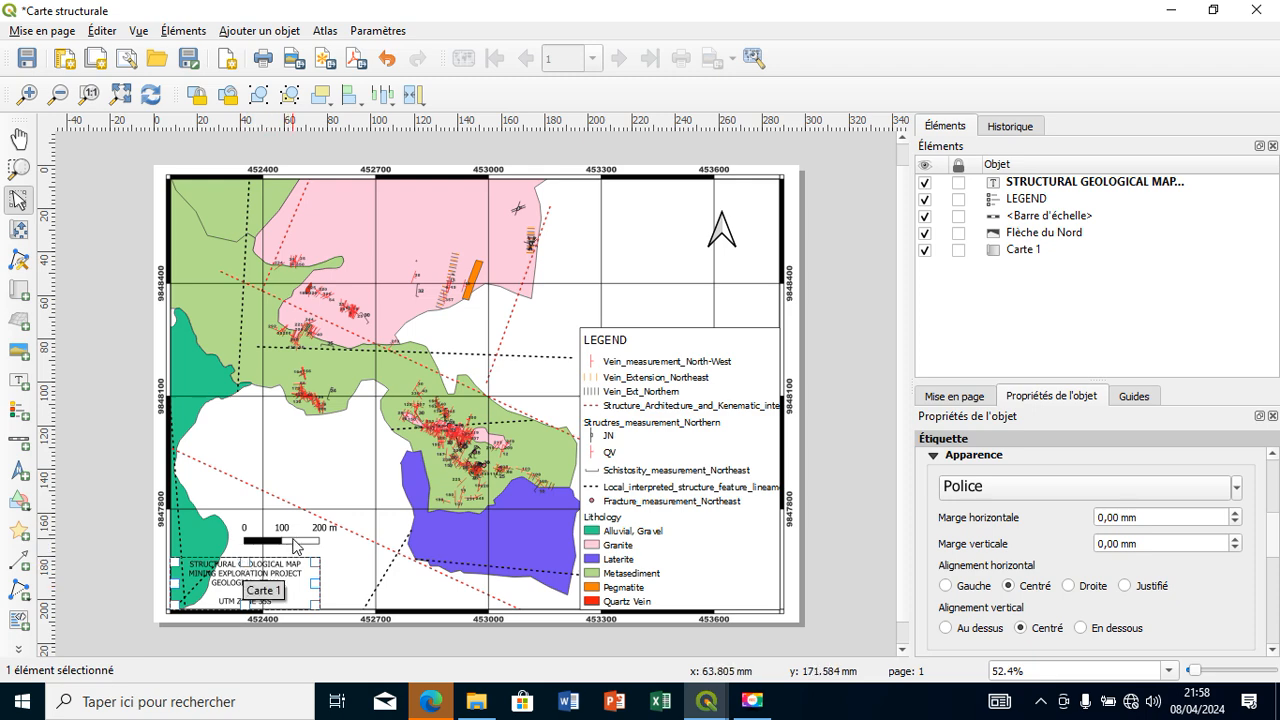
{"action": "left_click_drag", "start_coordinate": [300, 549], "coordinate": [446, 606]}
- Enable the frame and the white background on the title label in the map's southwest corner
{"action": "left_click", "coordinate": [272, 573]}
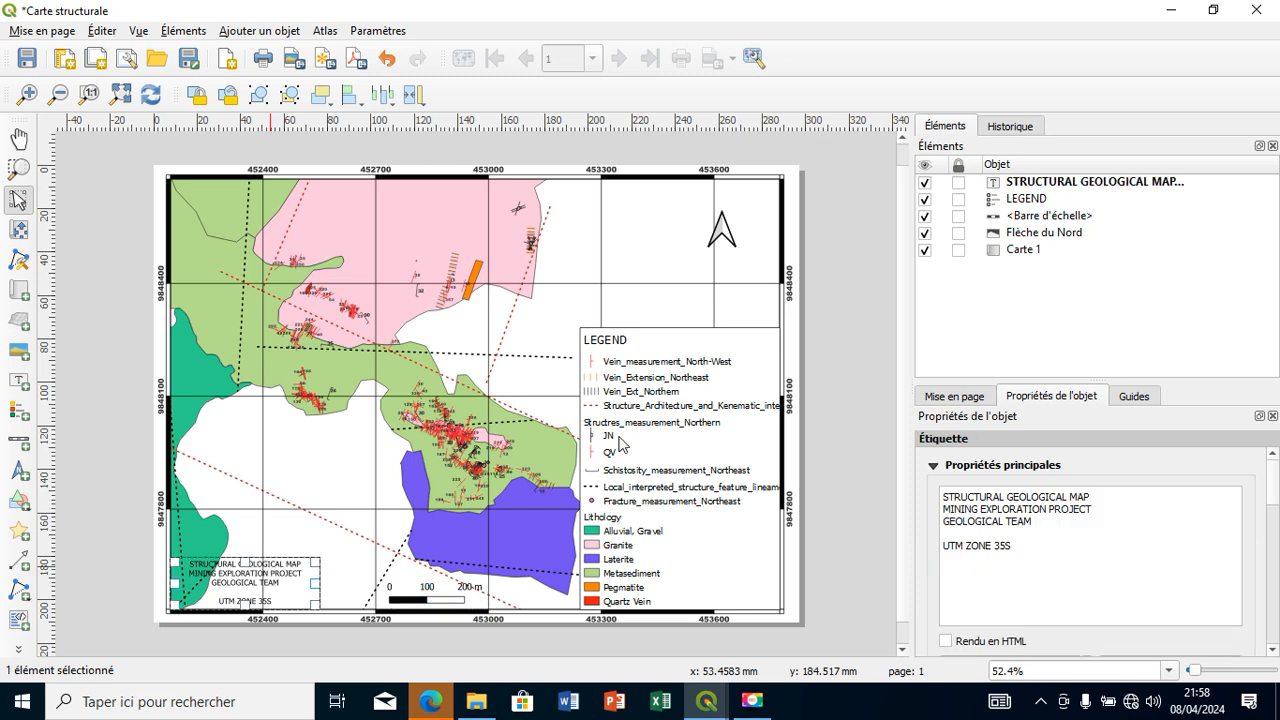
{"action": "left_click_drag", "start_coordinate": [1275, 487], "coordinate": [1275, 566]}
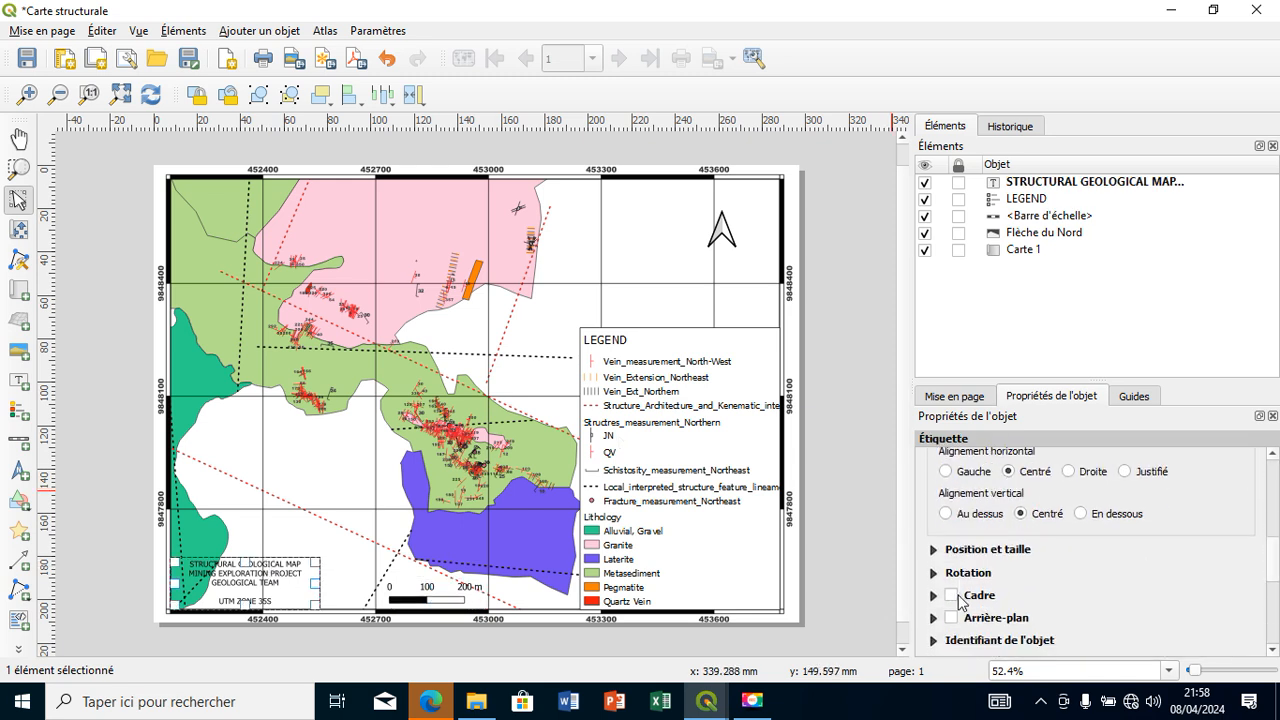
{"action": "left_click", "coordinate": [951, 596]}
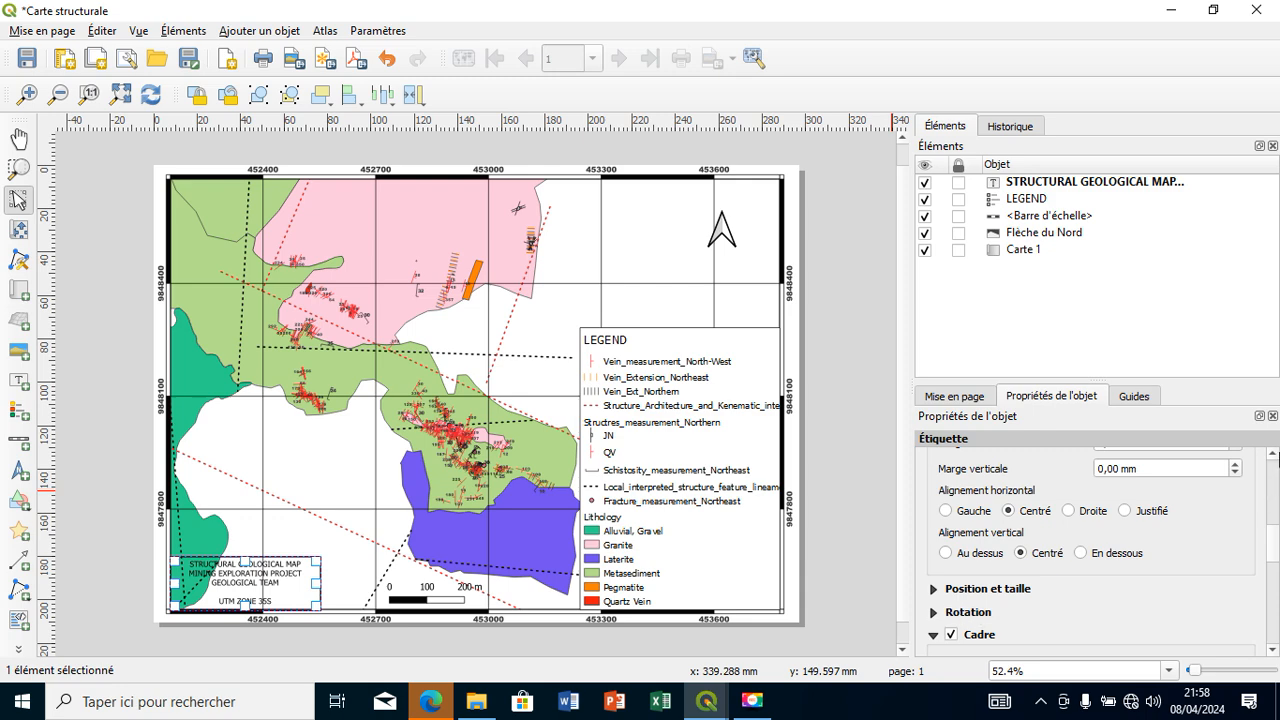
{"action": "scroll", "coordinate": [1232, 540], "scroll_direction": "down", "scroll_amount": 4}
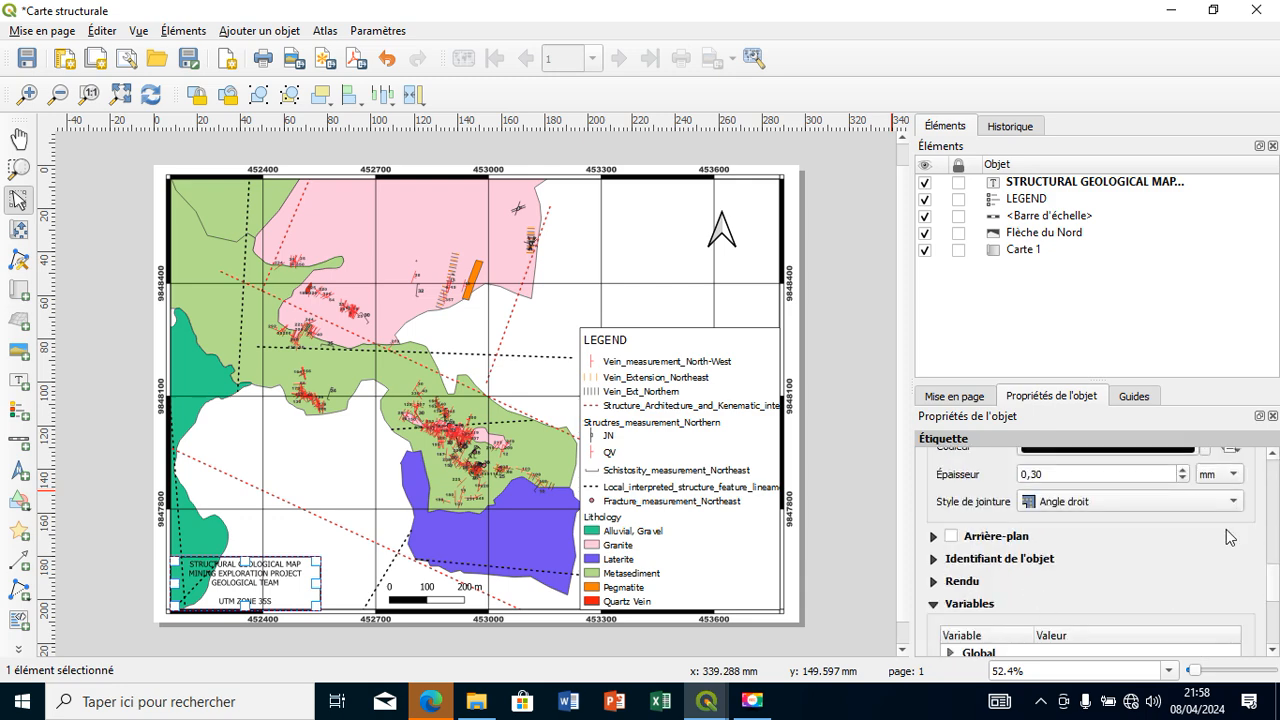
{"action": "scroll", "coordinate": [1277, 615], "scroll_direction": "down", "scroll_amount": 3}
{"action": "scroll", "coordinate": [1274, 570], "scroll_direction": "up", "scroll_amount": 5}
{"action": "scroll", "coordinate": [1268, 620], "scroll_direction": "down", "scroll_amount": 3}
{"action": "left_click", "coordinate": [945, 536]}
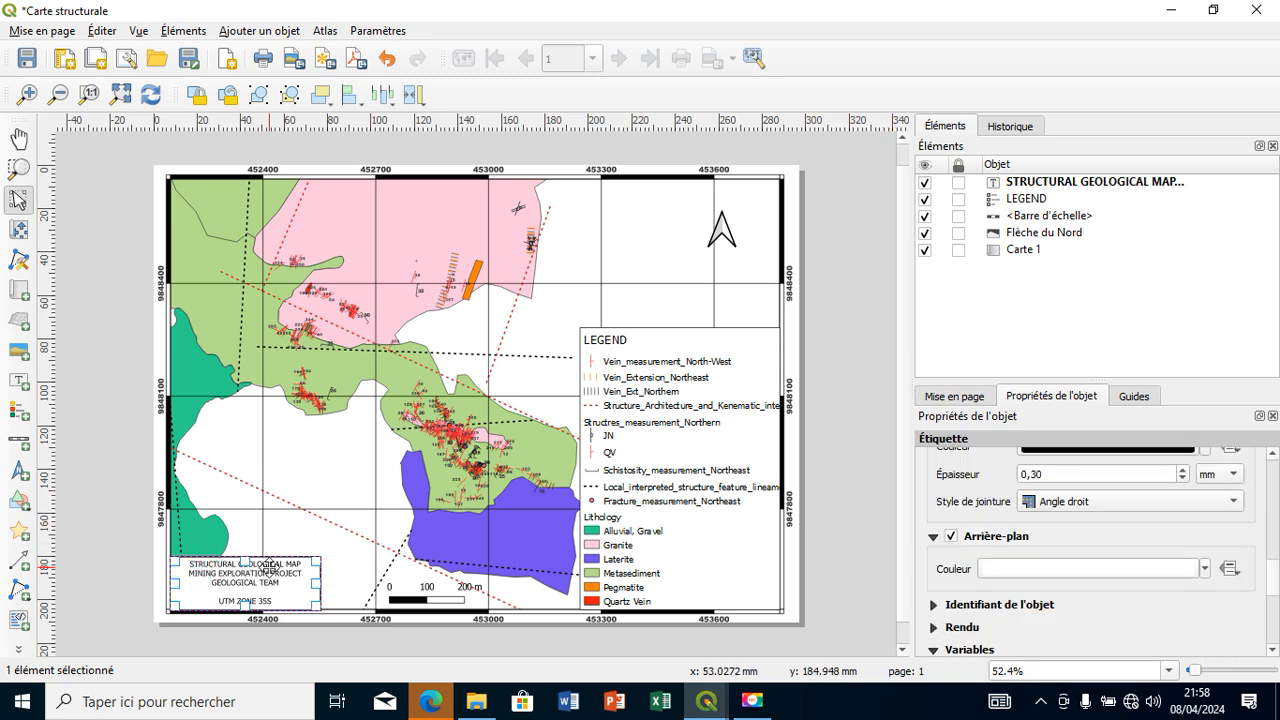
{"action": "left_click", "coordinate": [153, 452]}
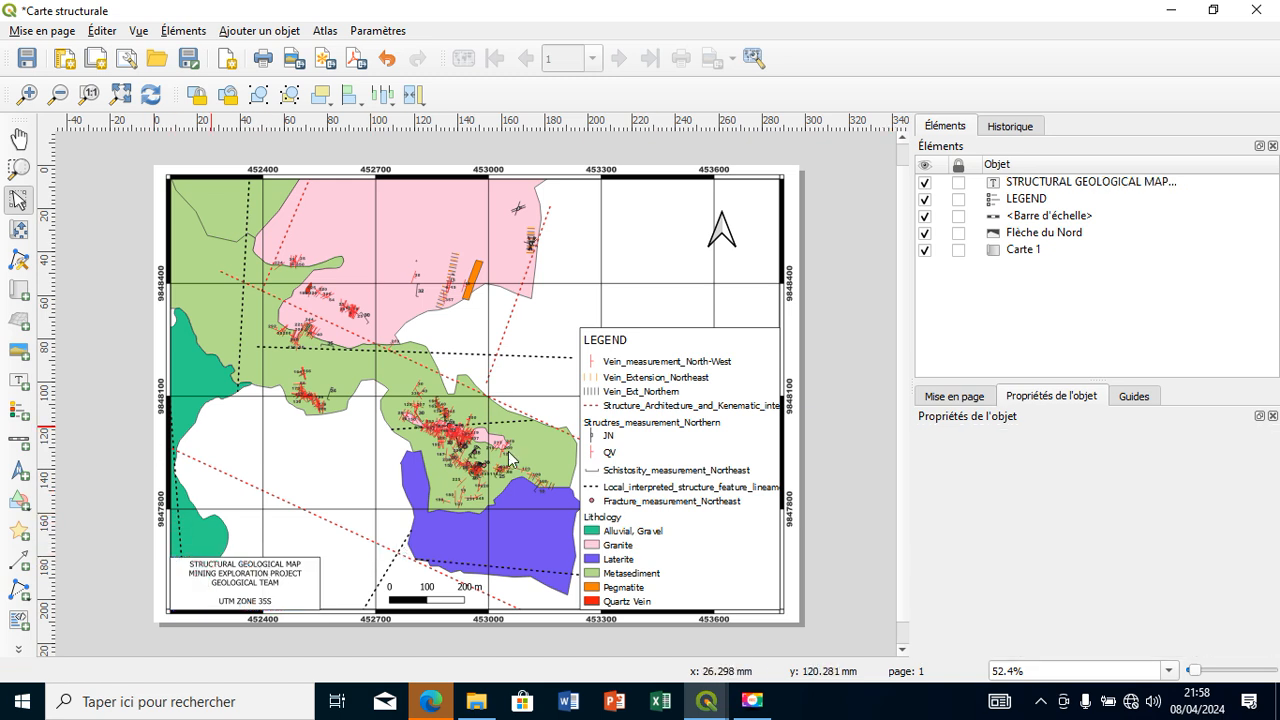
{"action": "left_click", "coordinate": [290, 570]}
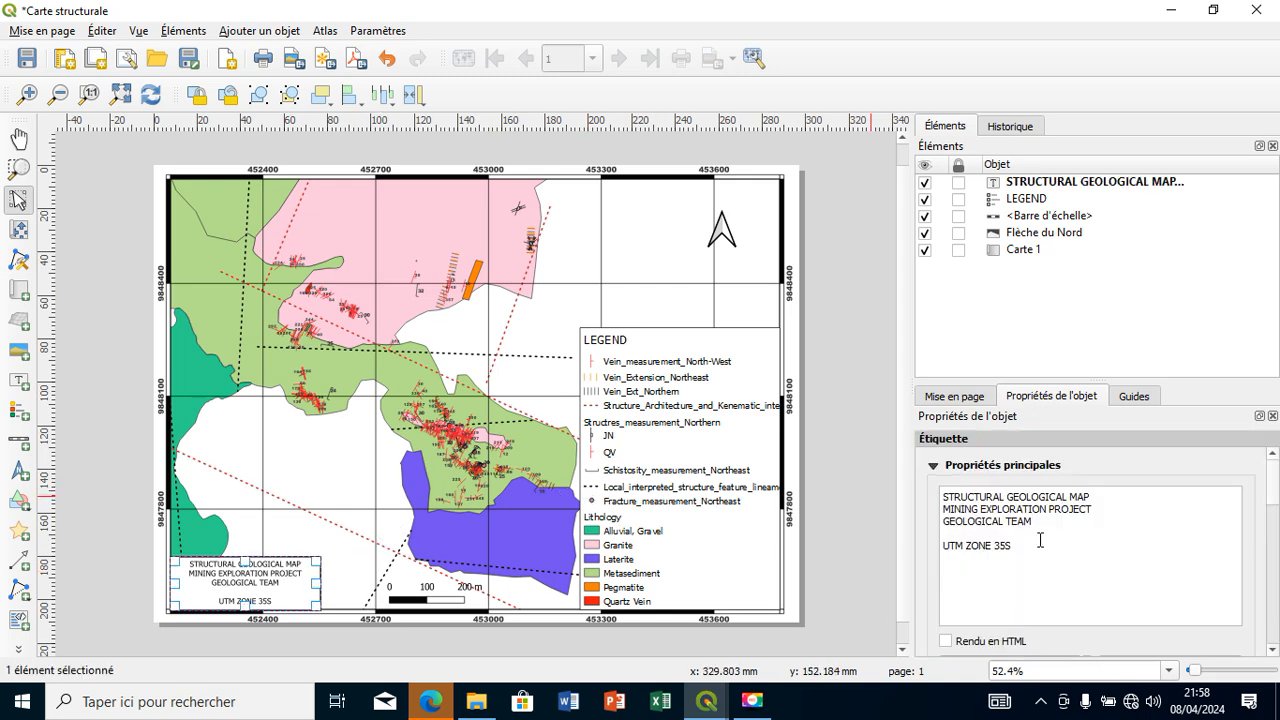
{"action": "left_click_drag", "start_coordinate": [1277, 518], "coordinate": [1277, 538]}
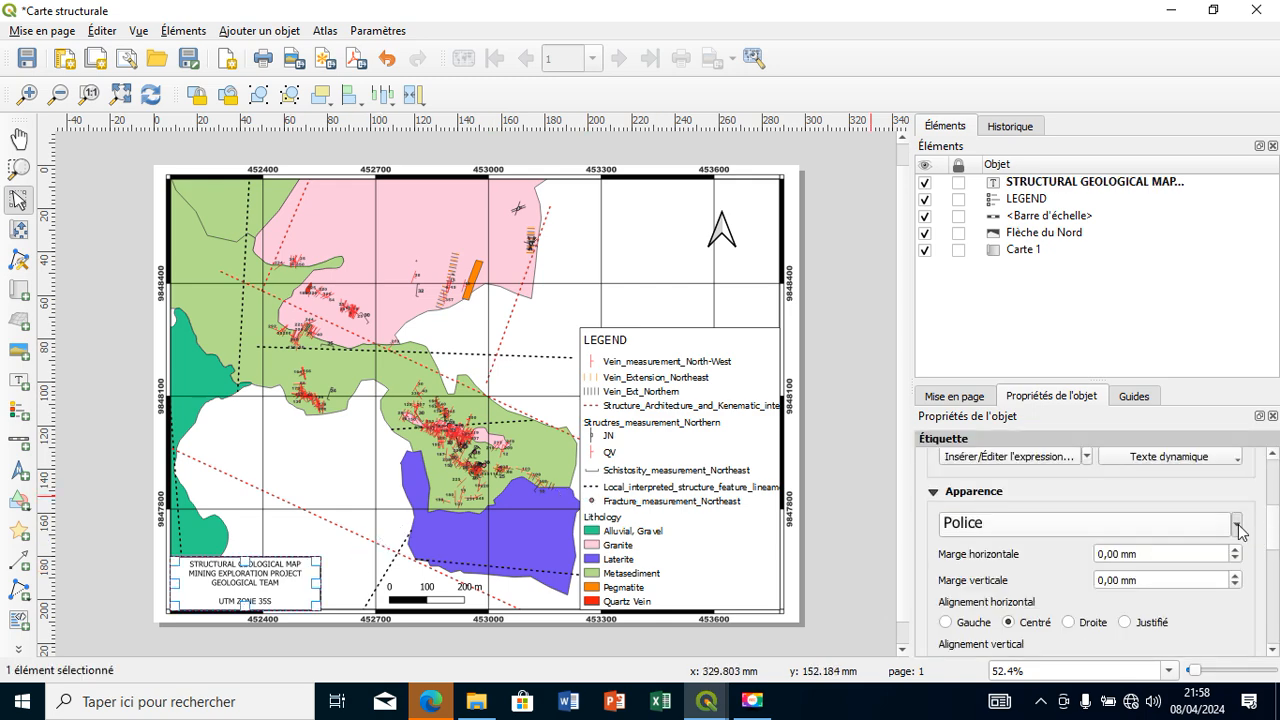
{"action": "left_click", "coordinate": [1237, 524]}
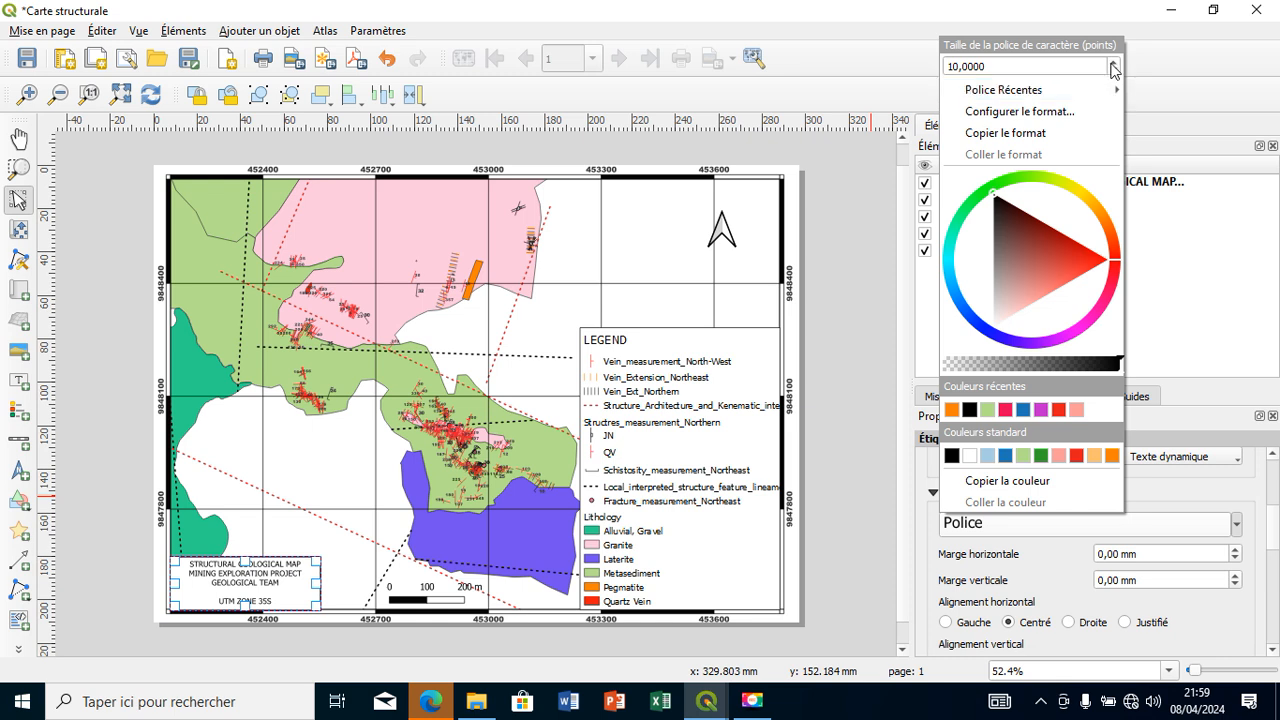
{"action": "left_click", "coordinate": [853, 218]}
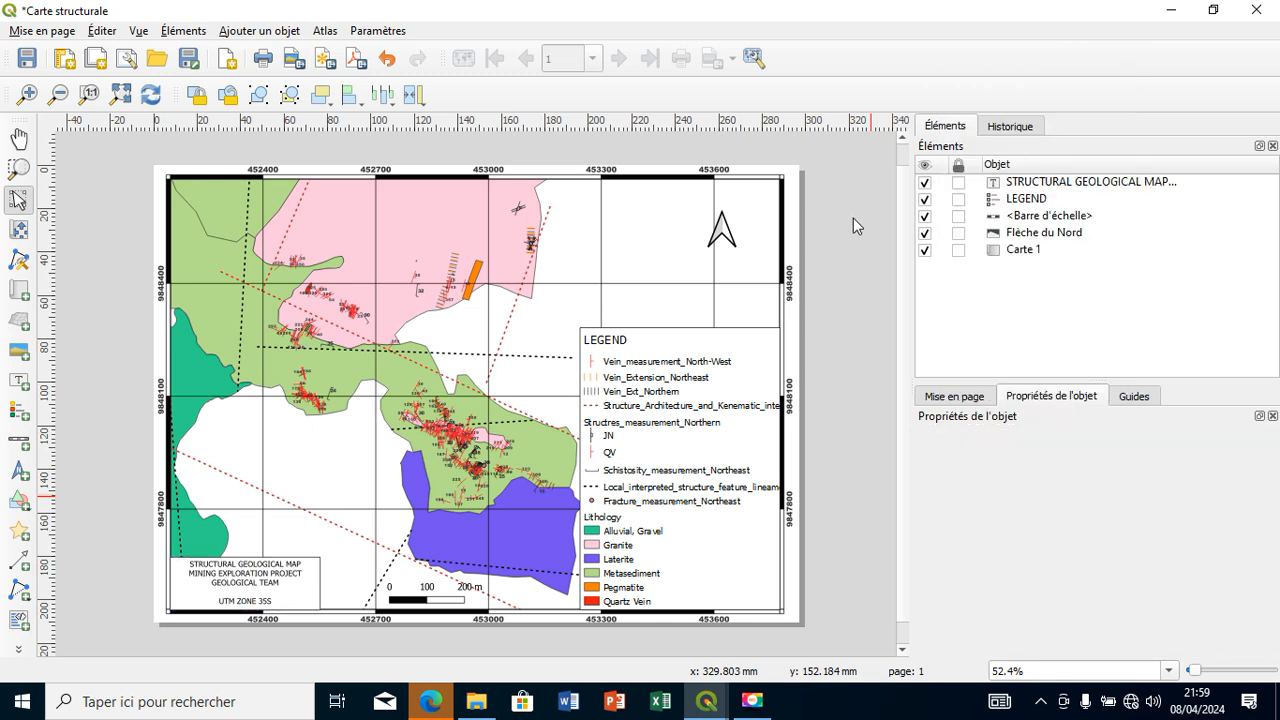
{"action": "left_click", "coordinate": [604, 534]}
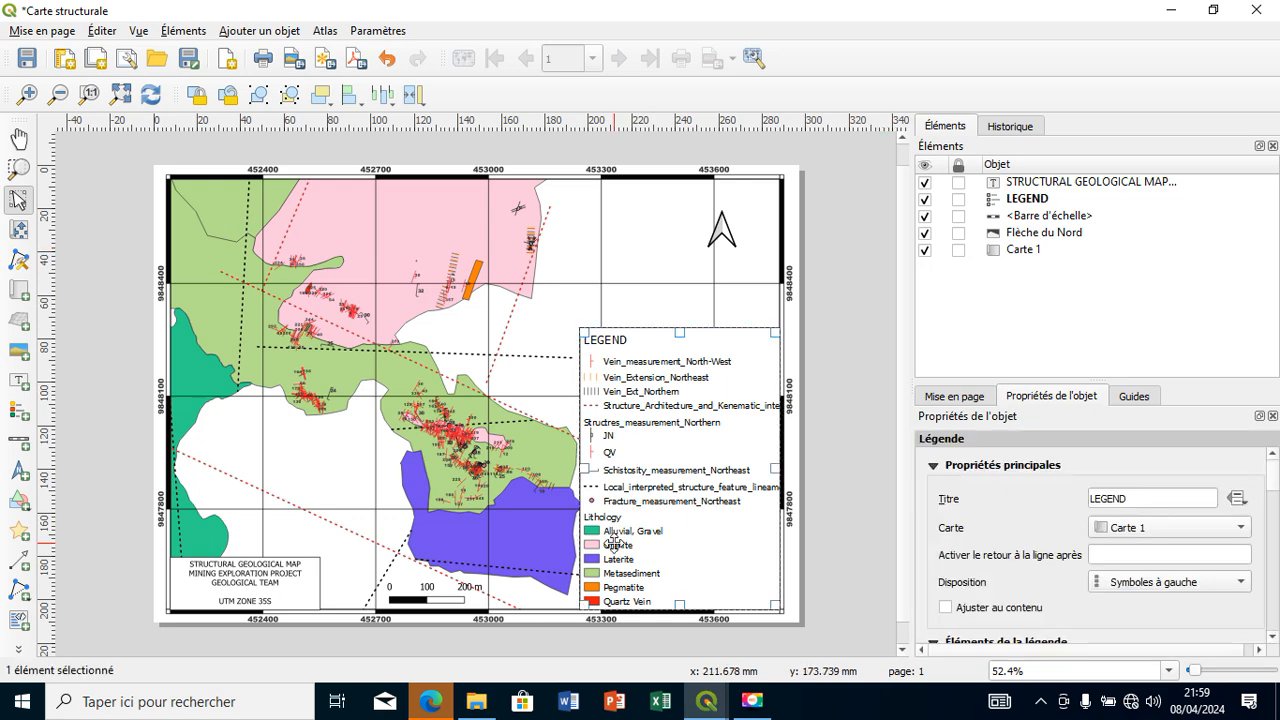
{"action": "left_click", "coordinate": [258, 588]}
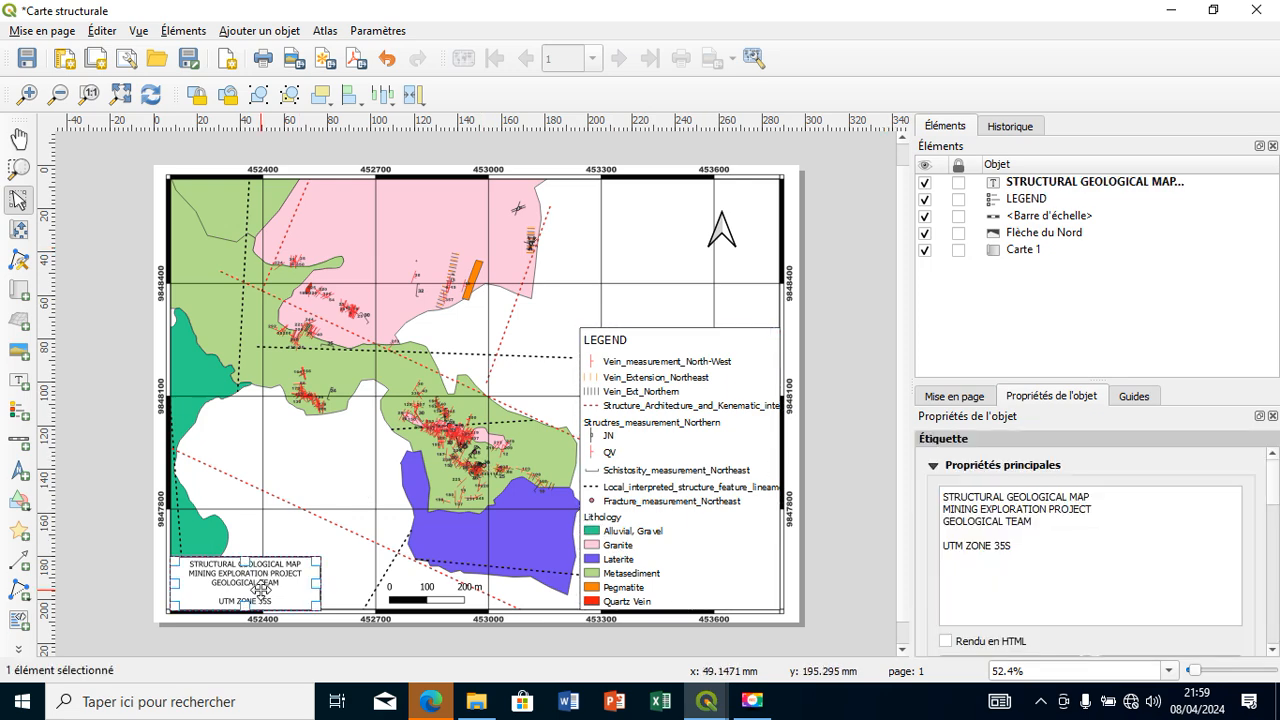
- Set the title label's font to Arial Black and raise the label box's upper edge slightly
{"action": "left_click_drag", "start_coordinate": [1276, 497], "coordinate": [1277, 548]}
{"action": "left_click", "coordinate": [1237, 475]}
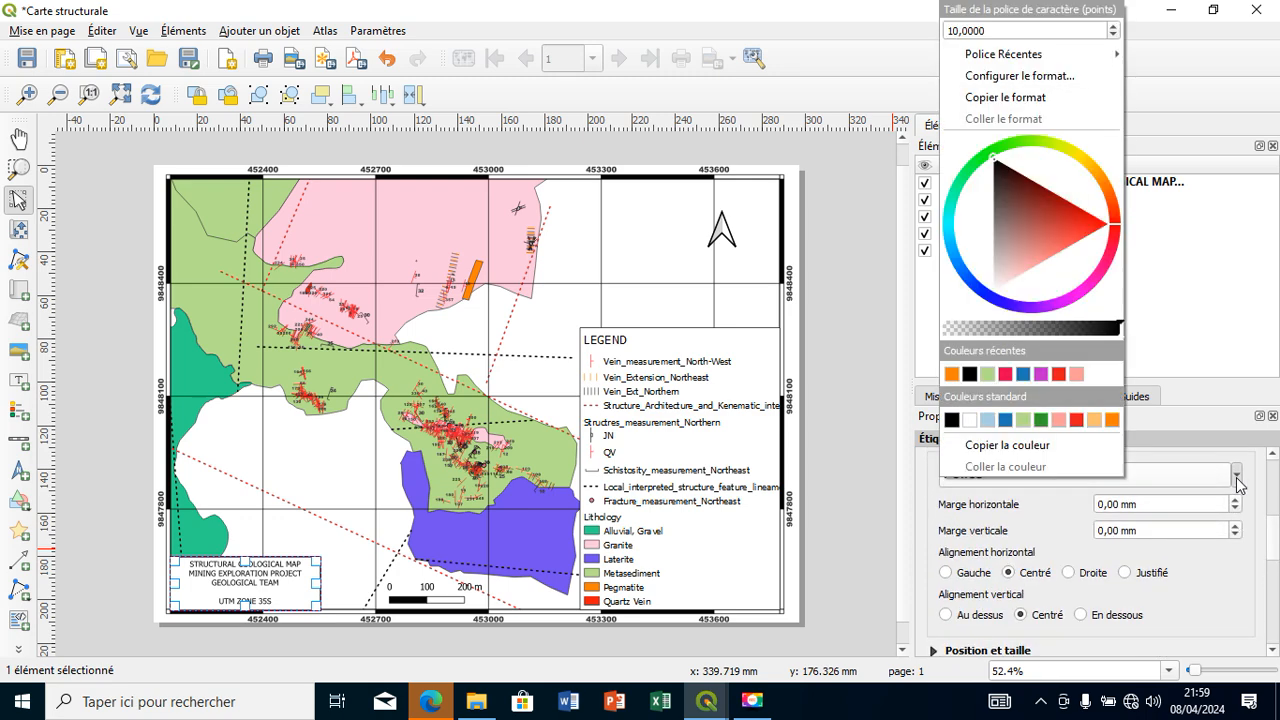
{"action": "left_click", "coordinate": [1176, 482]}
{"action": "left_click", "coordinate": [1176, 484]}
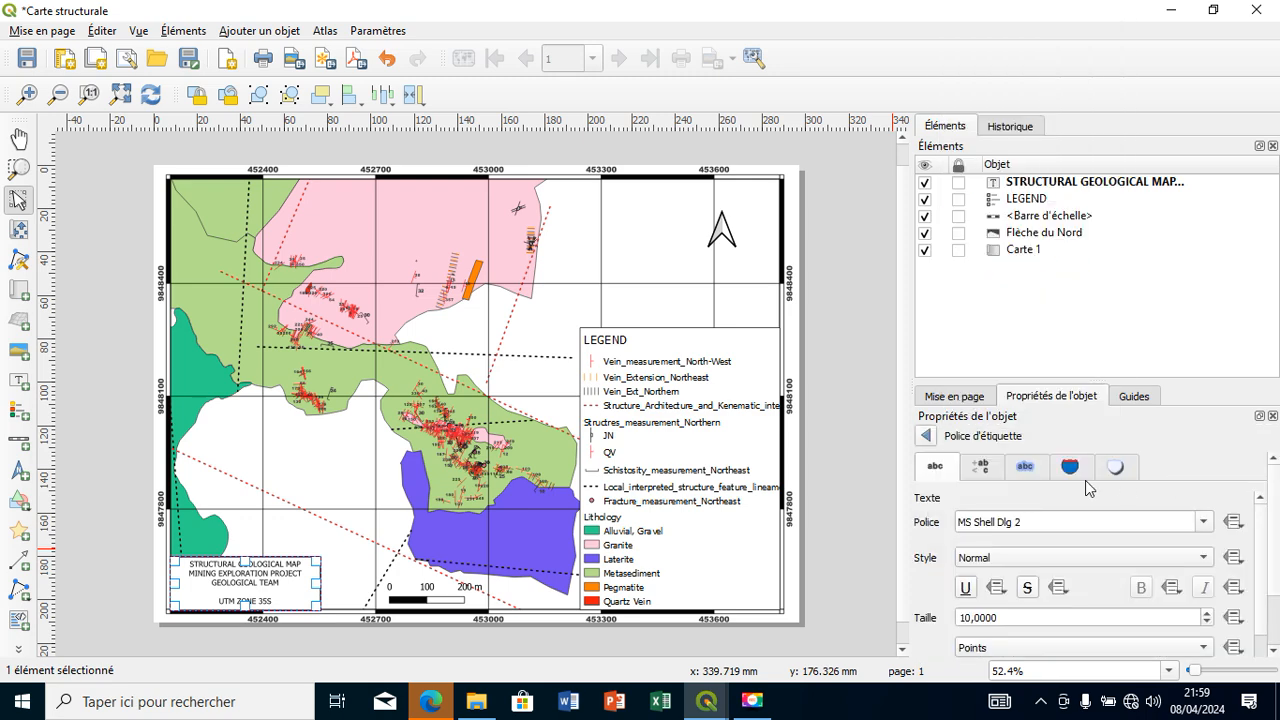
{"action": "left_click", "coordinate": [1204, 523]}
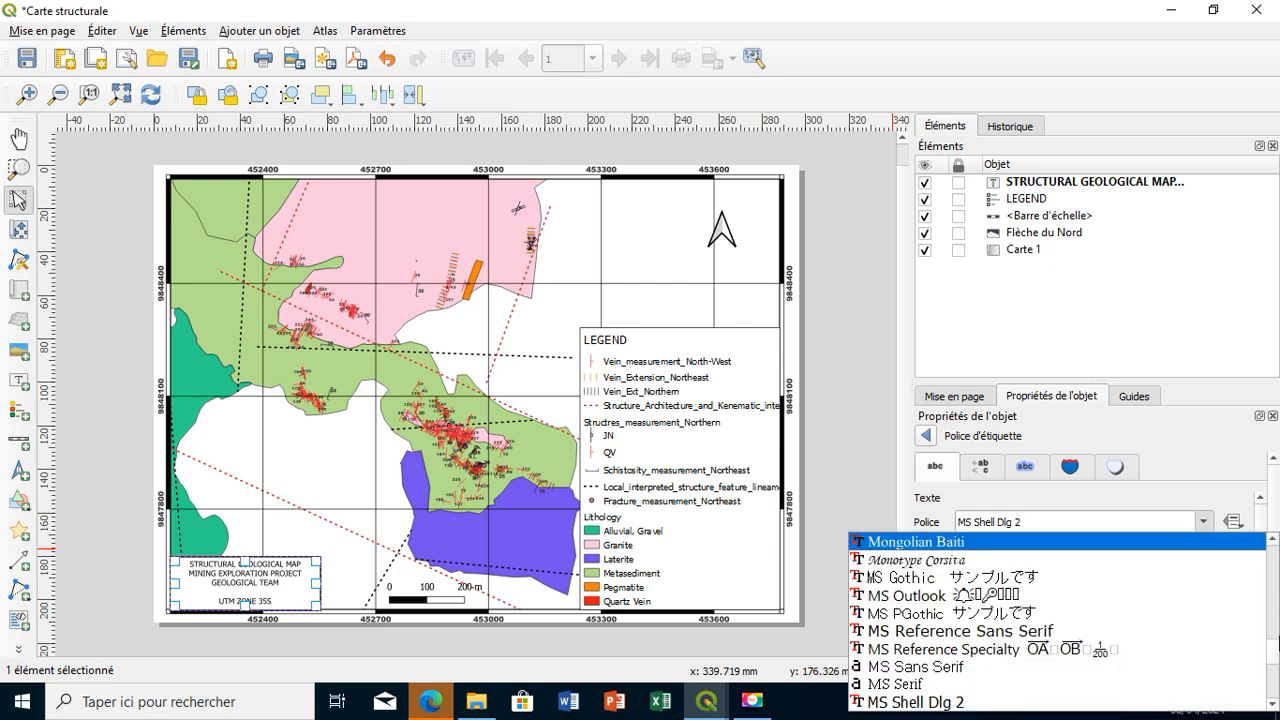
{"action": "left_click", "coordinate": [1279, 653]}
{"action": "left_click", "coordinate": [1206, 522]}
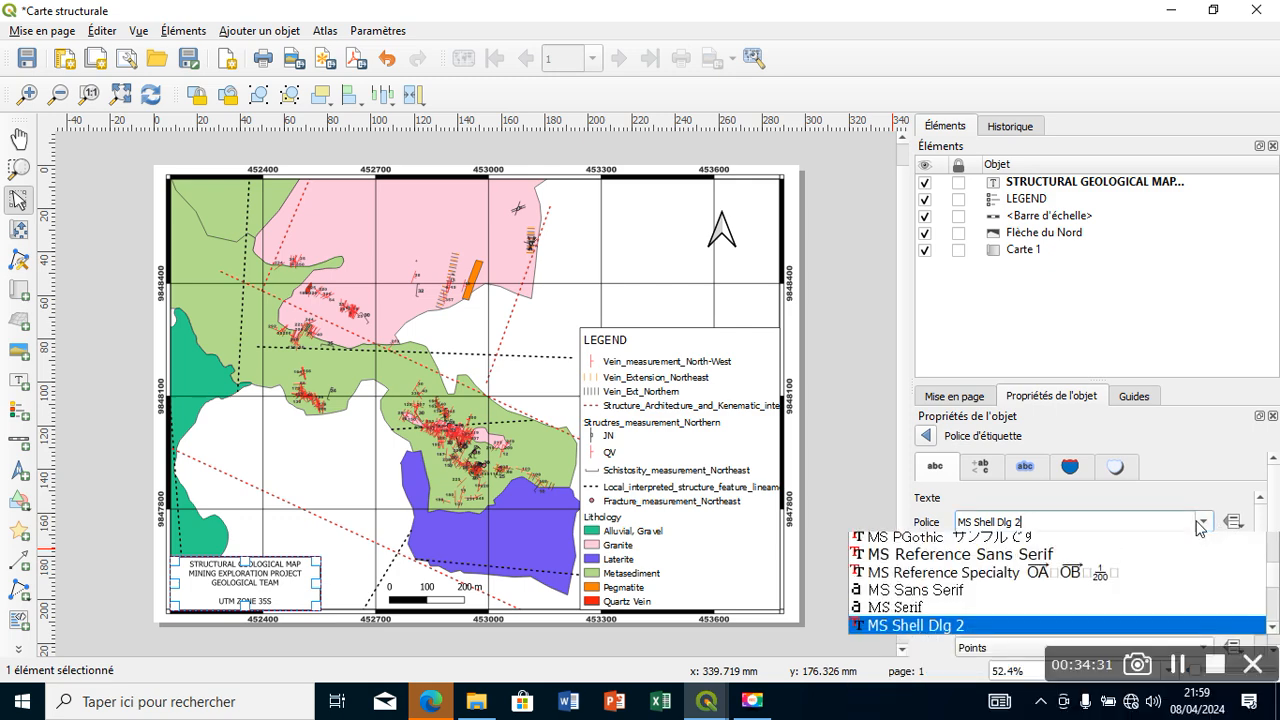
{"action": "left_click", "coordinate": [1277, 633]}
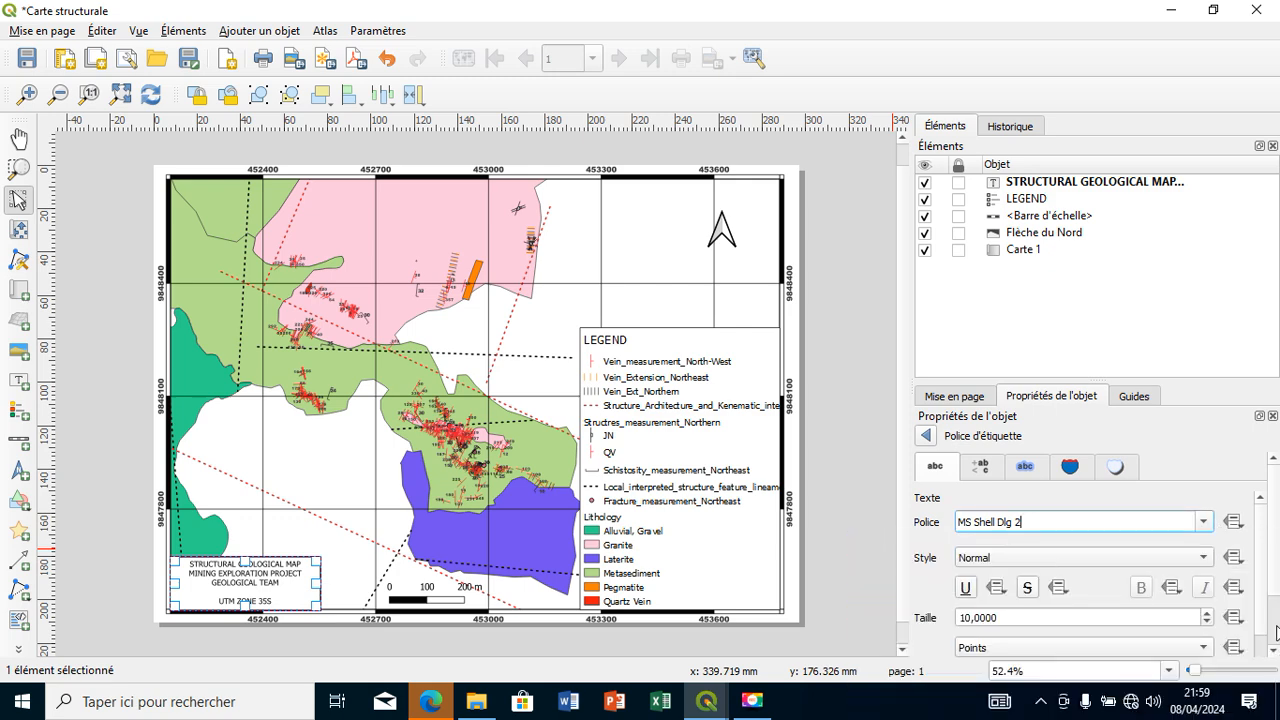
{"action": "left_click", "coordinate": [1204, 522]}
{"action": "scroll", "coordinate": [1271, 659], "scroll_direction": "up", "scroll_amount": 15}
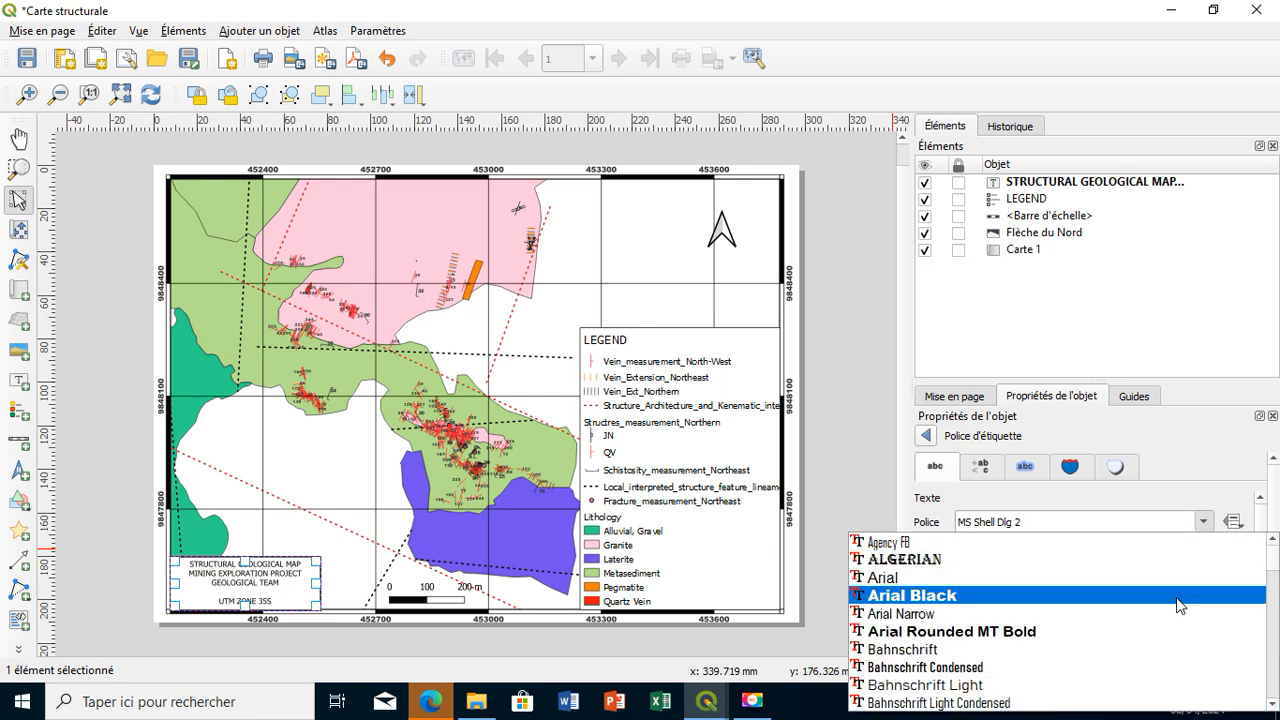
{"action": "left_click", "coordinate": [1180, 596]}
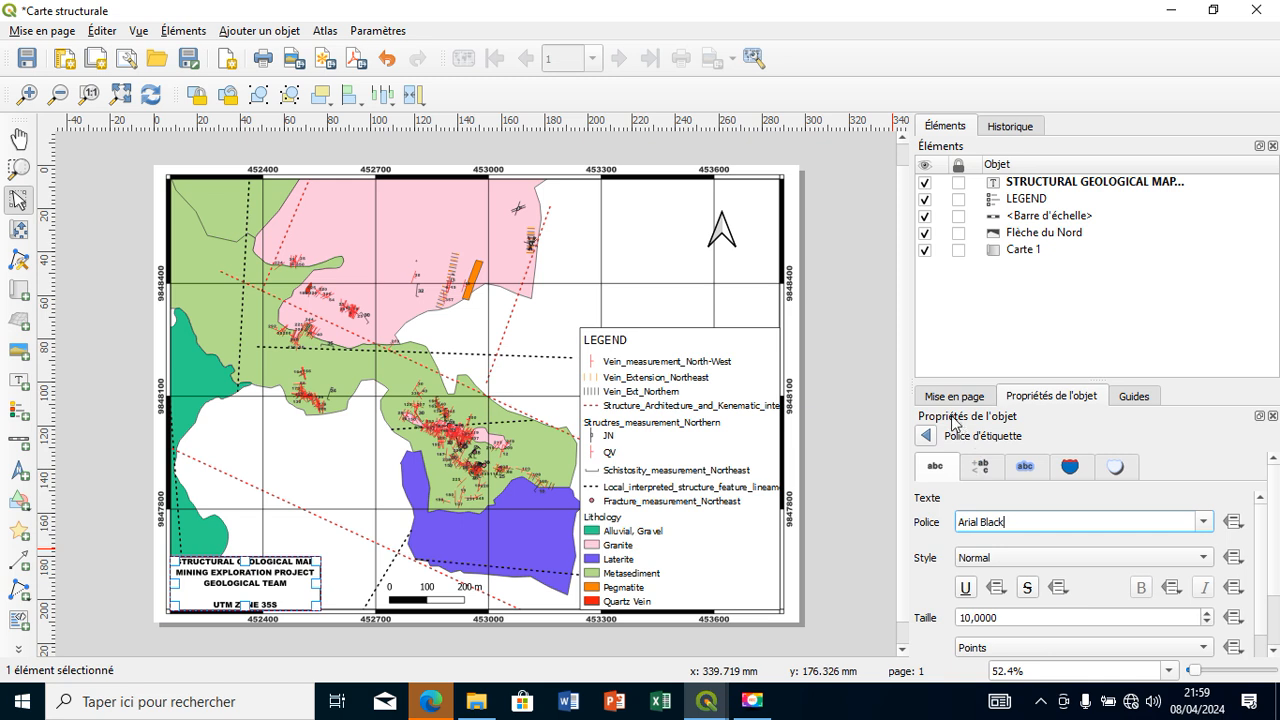
{"action": "left_click_drag", "start_coordinate": [241, 558], "coordinate": [241, 557]}
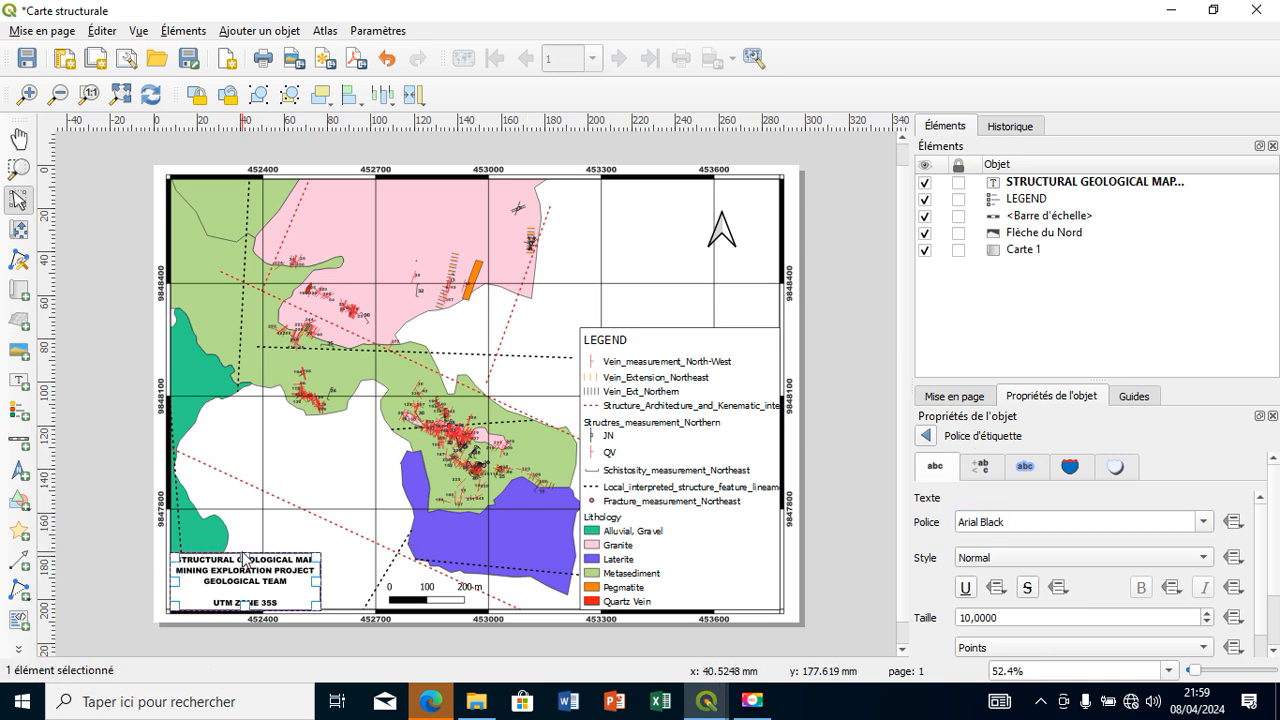
- Move the content of Carte 1 slightly west within the map frame
{"action": "left_click", "coordinate": [320, 535]}
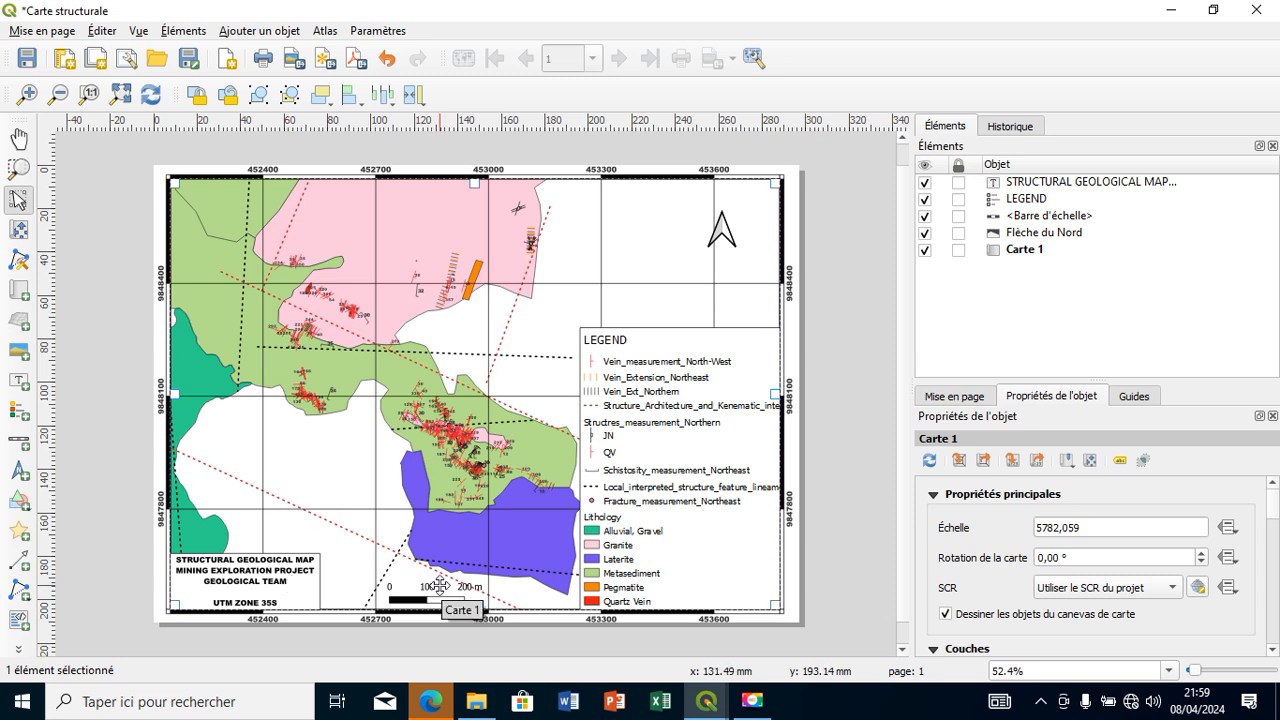
{"action": "left_click", "coordinate": [18, 229]}
{"action": "left_click_drag", "start_coordinate": [481, 397], "coordinate": [480, 399]}
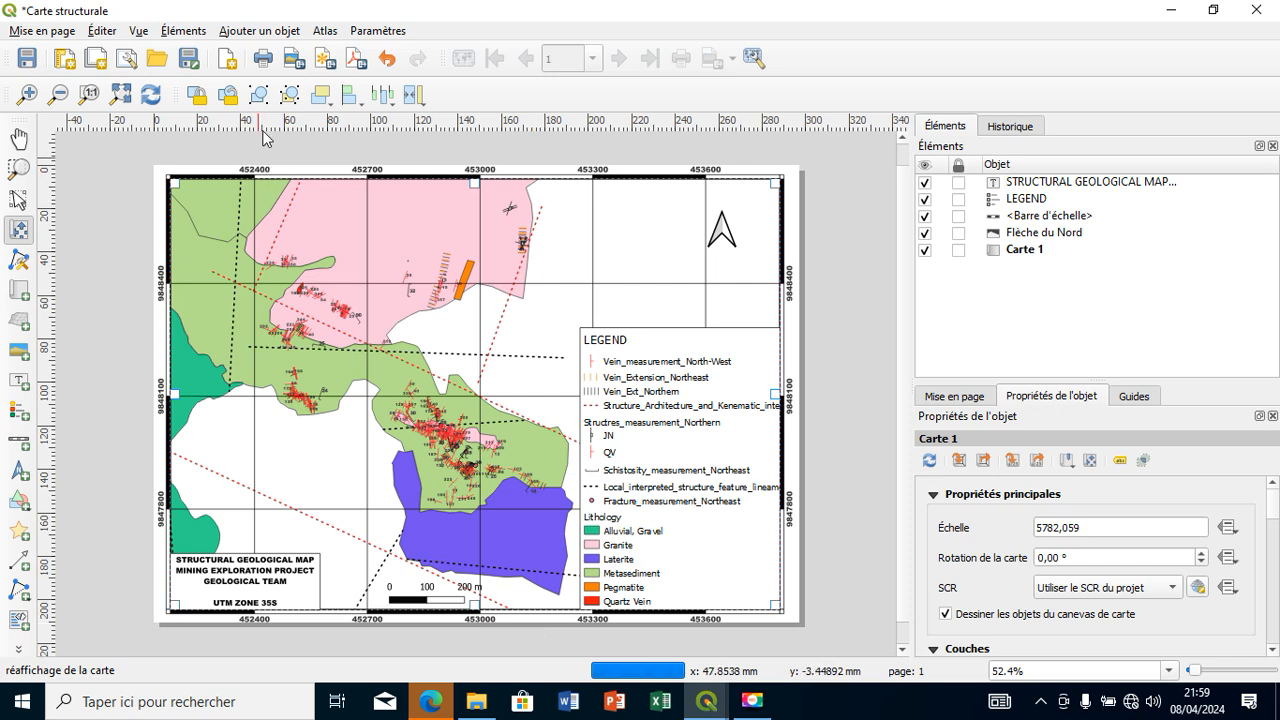
- Export the layout as the PNG image Carte structurale at 600 dpi, replacing the existing file
{"action": "left_click", "coordinate": [294, 57]}
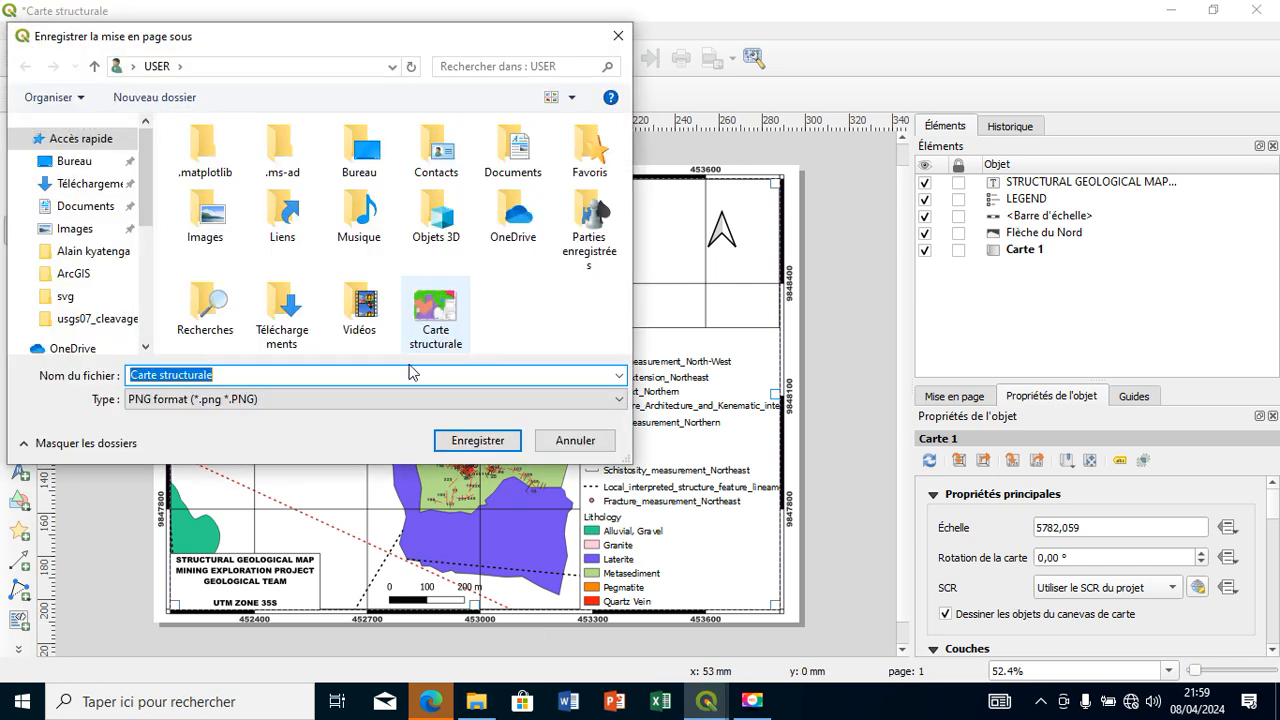
{"action": "left_click", "coordinate": [470, 441]}
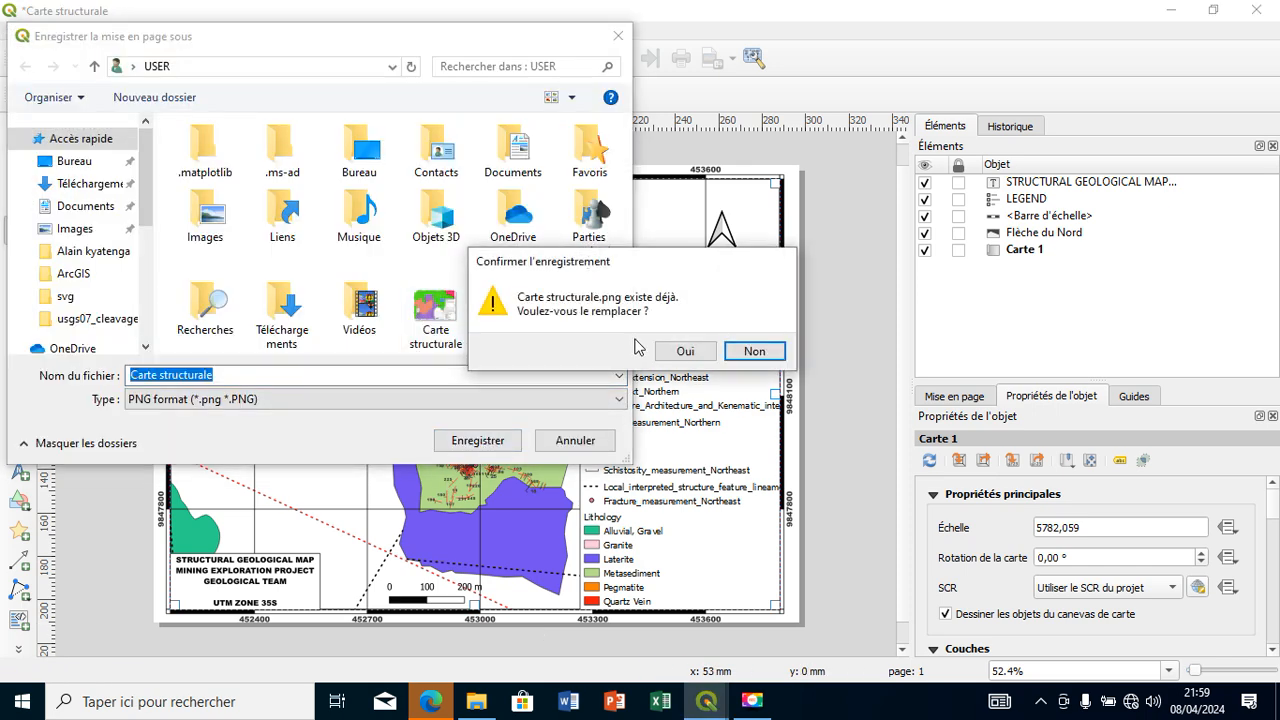
{"action": "left_click", "coordinate": [666, 354]}
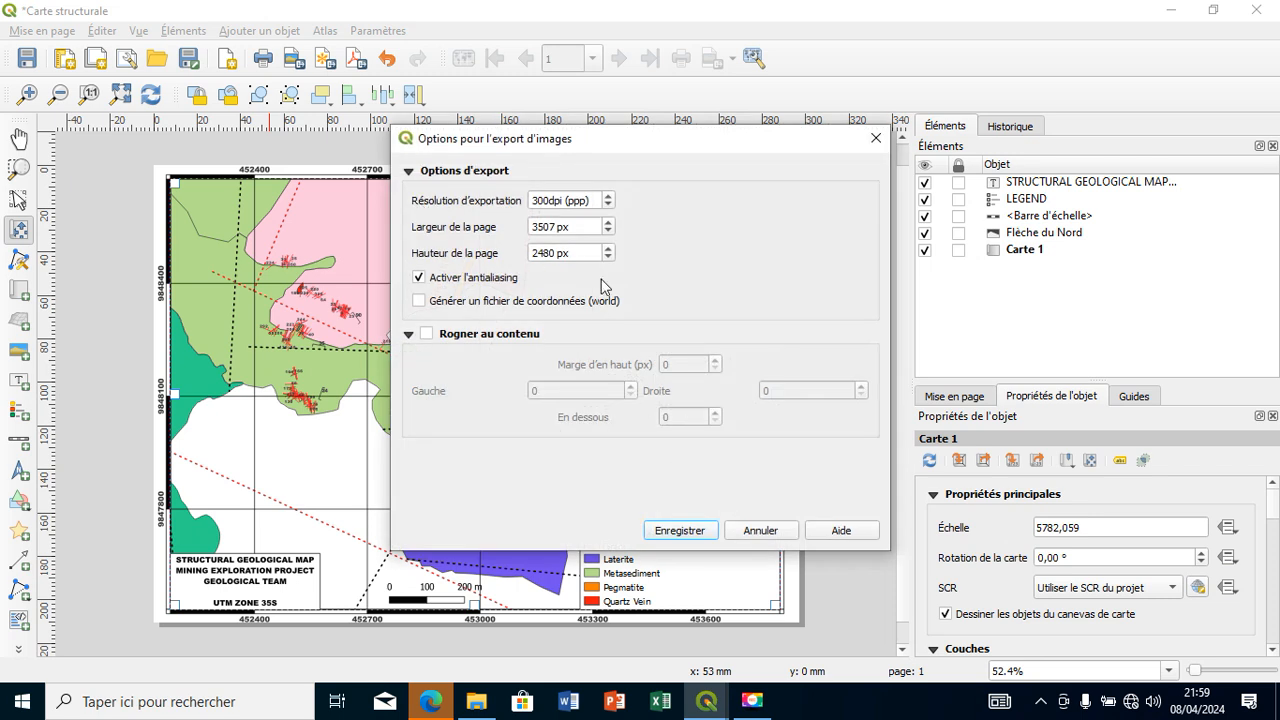
{"action": "left_click", "coordinate": [598, 199]}
{"action": "left_click", "coordinate": [540, 201]}
{"action": "key", "text": "BackSpace"}
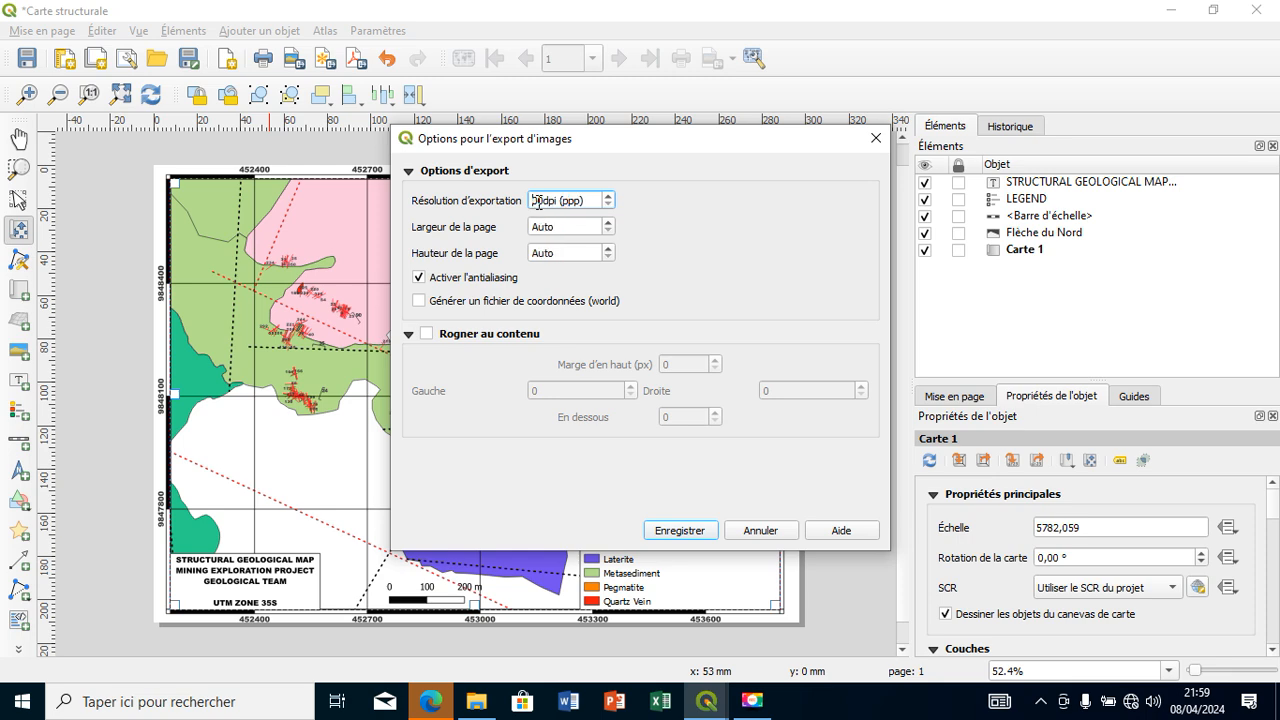
{"action": "type", "text": "6"}
{"action": "left_click", "coordinate": [680, 530]}
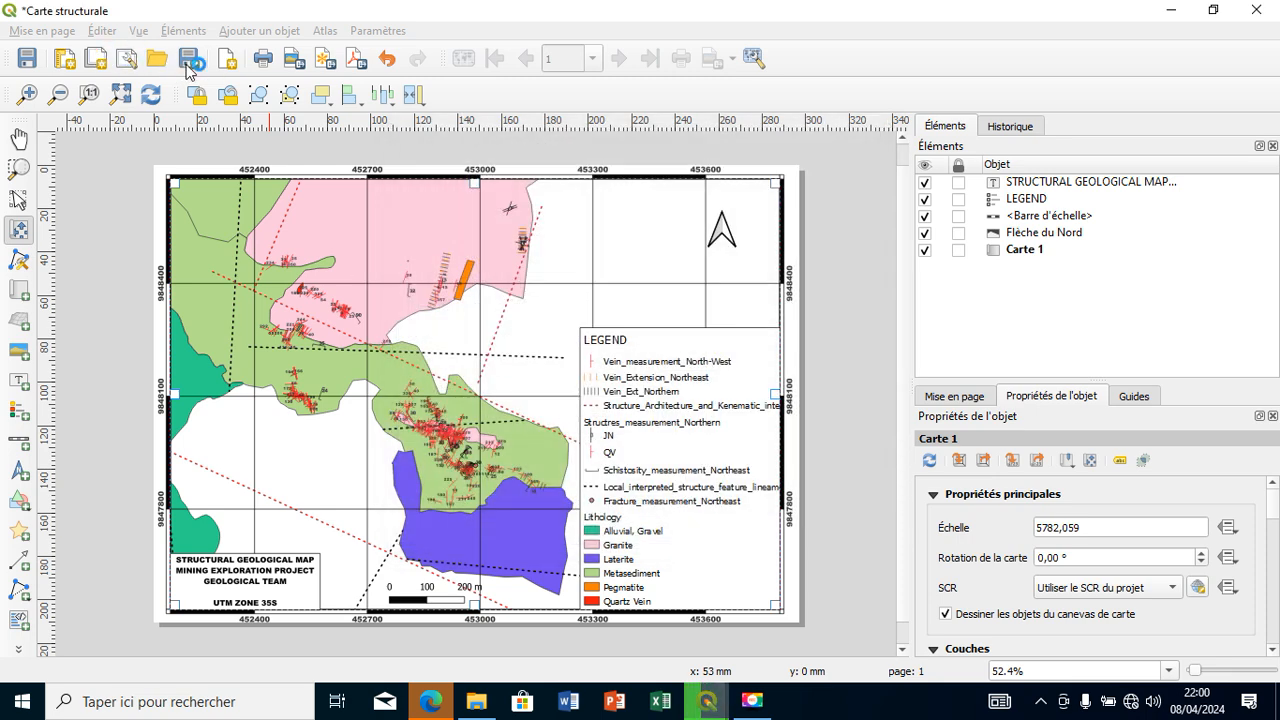
- Switch to File Explorer and open the exported Carte structurale image from the recent files
{"action": "left_click", "coordinate": [27, 58]}
{"action": "left_click", "coordinate": [565, 441]}
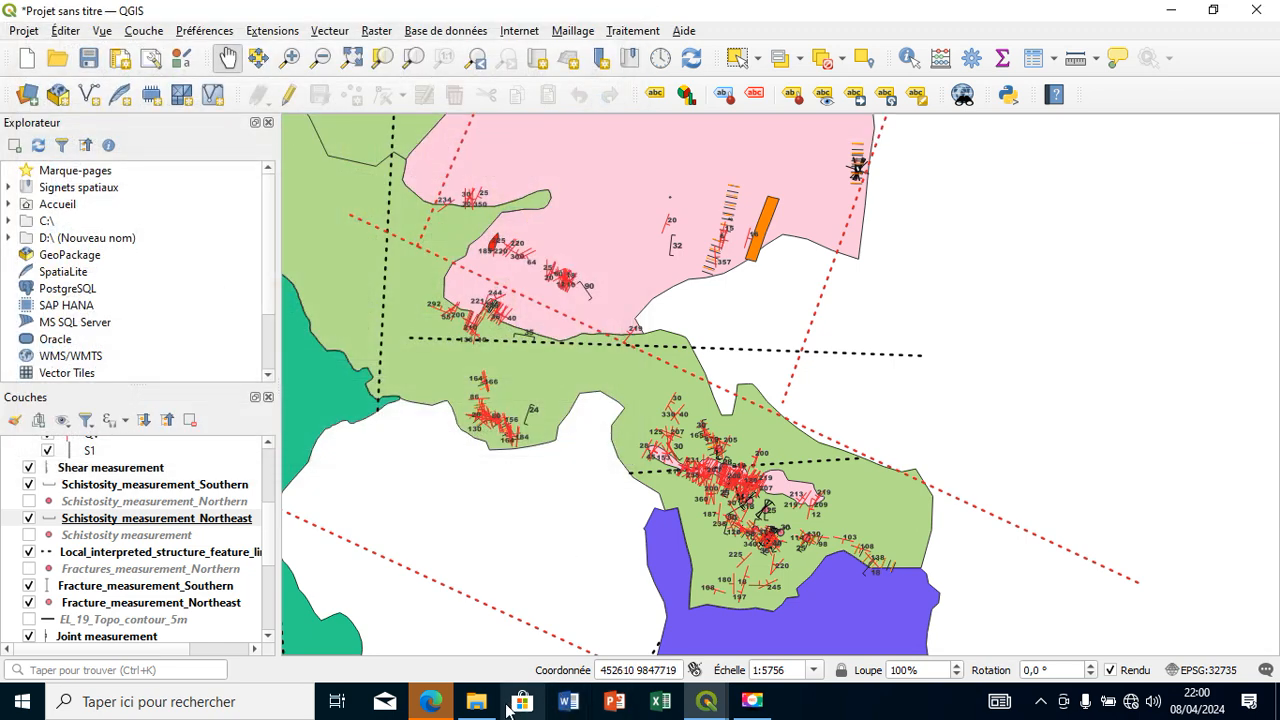
{"action": "left_click", "coordinate": [478, 704]}
{"action": "left_click", "coordinate": [195, 195]}
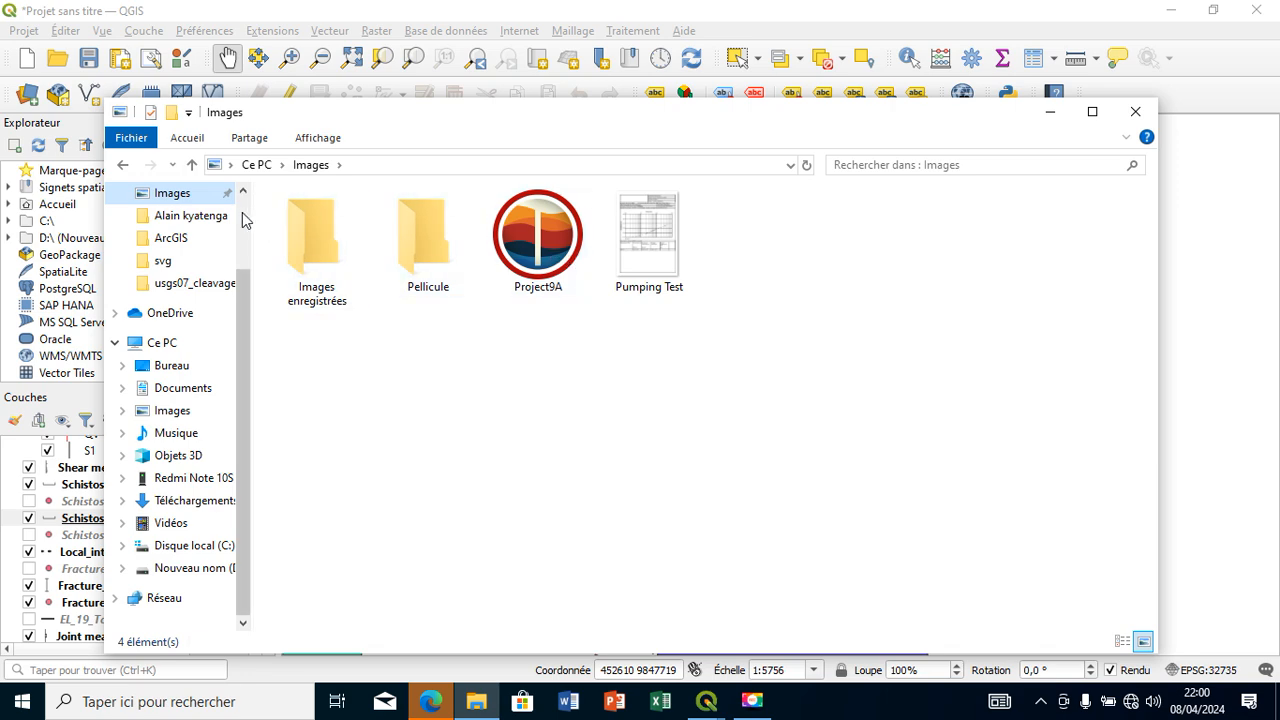
{"action": "scroll", "coordinate": [242, 212], "scroll_direction": "up", "scroll_amount": 2}
{"action": "left_click", "coordinate": [205, 210]}
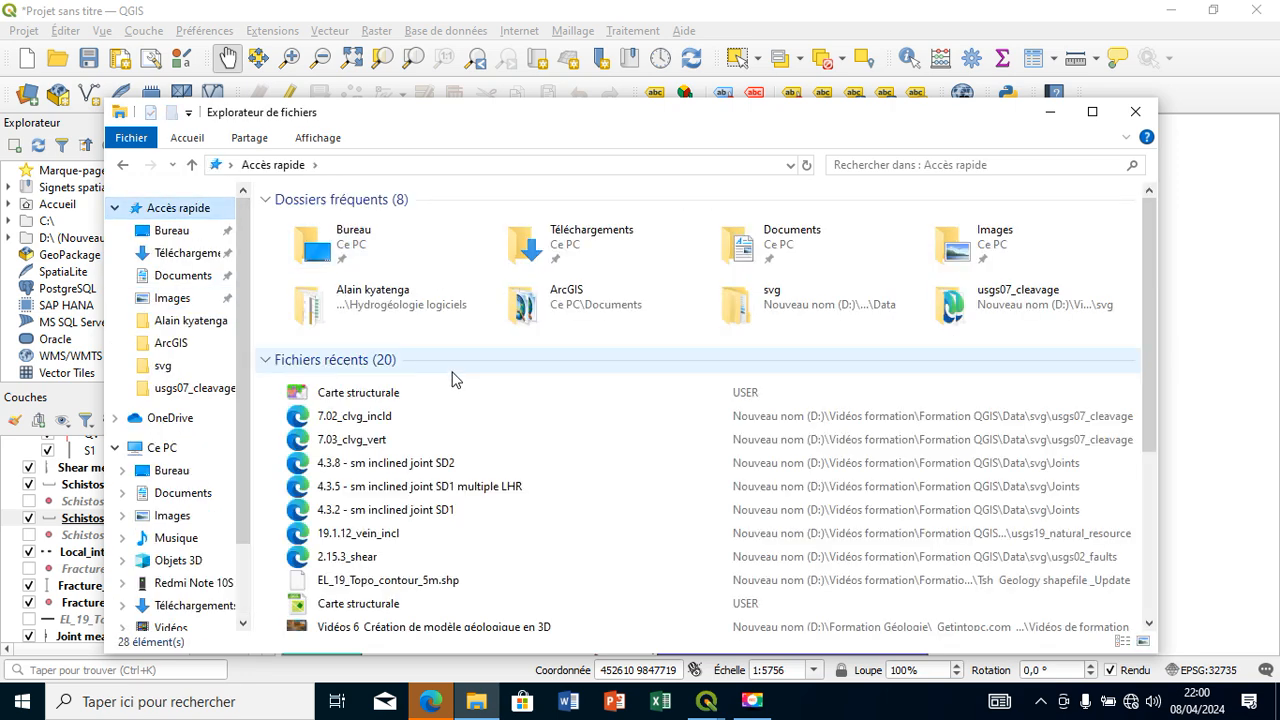
{"action": "left_click", "coordinate": [446, 394]}
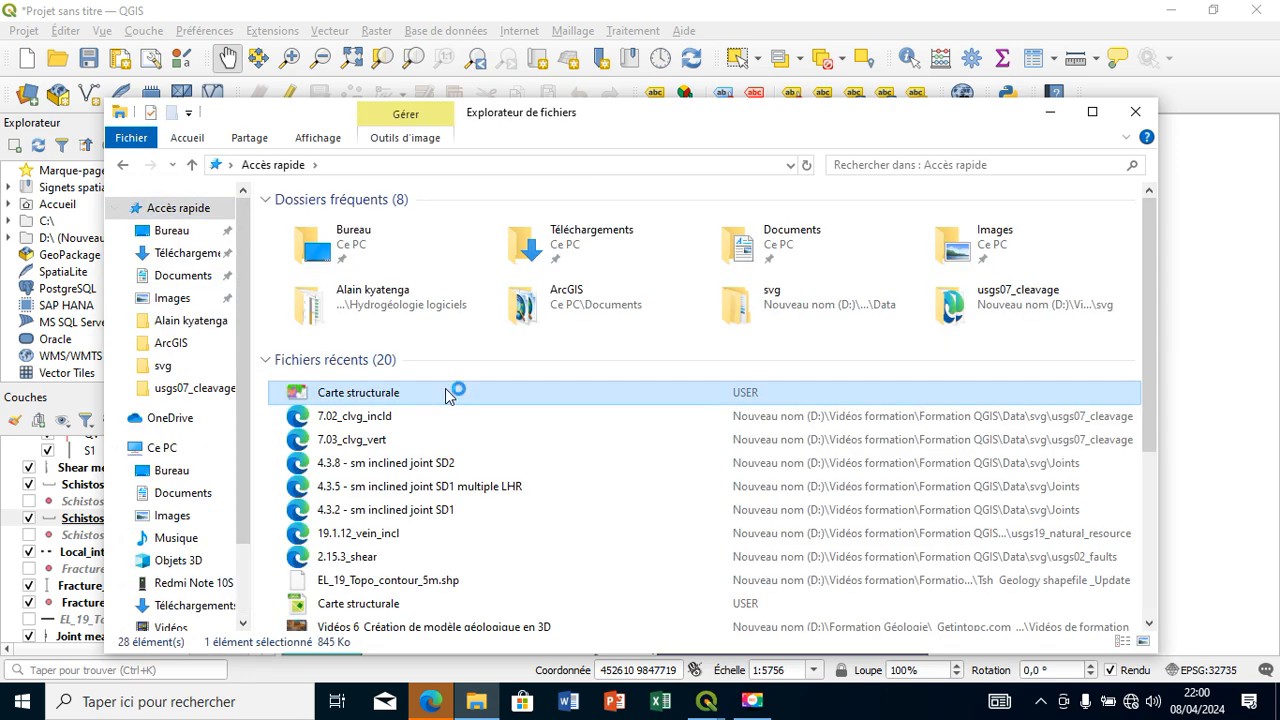